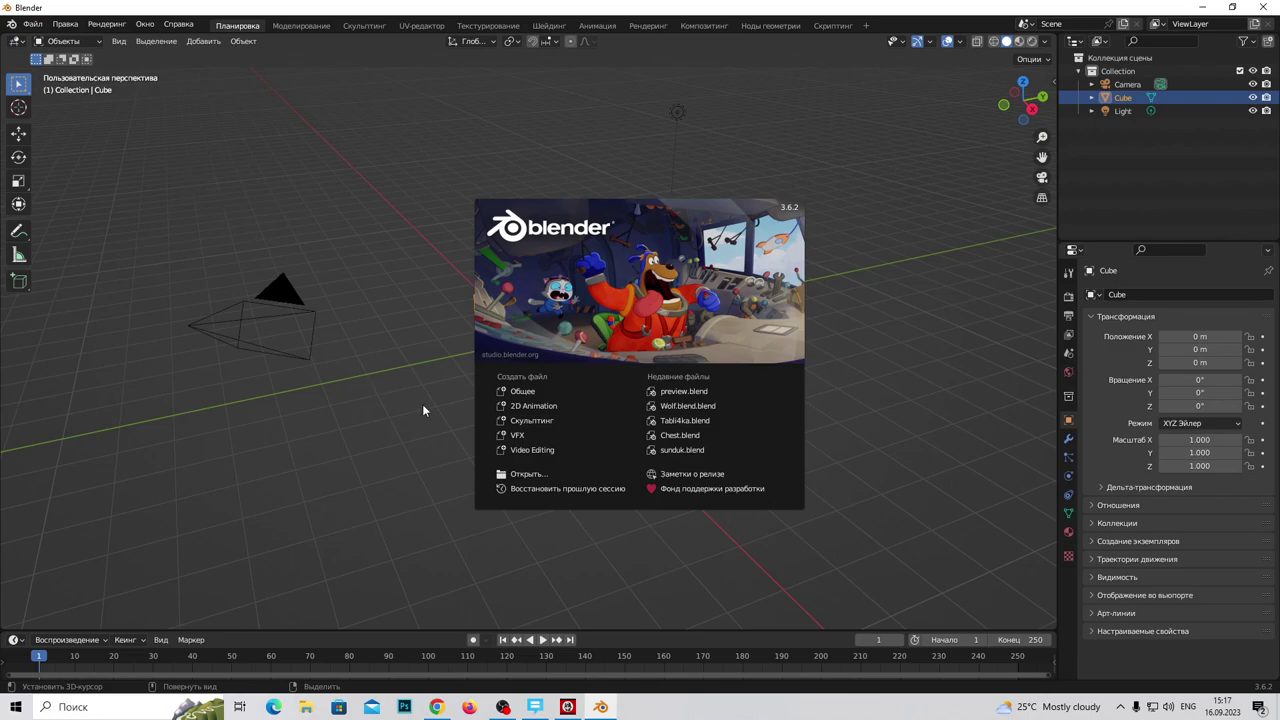
Step: Close the splash screen and delete the default camera, light and cube
left_click(504, 707)
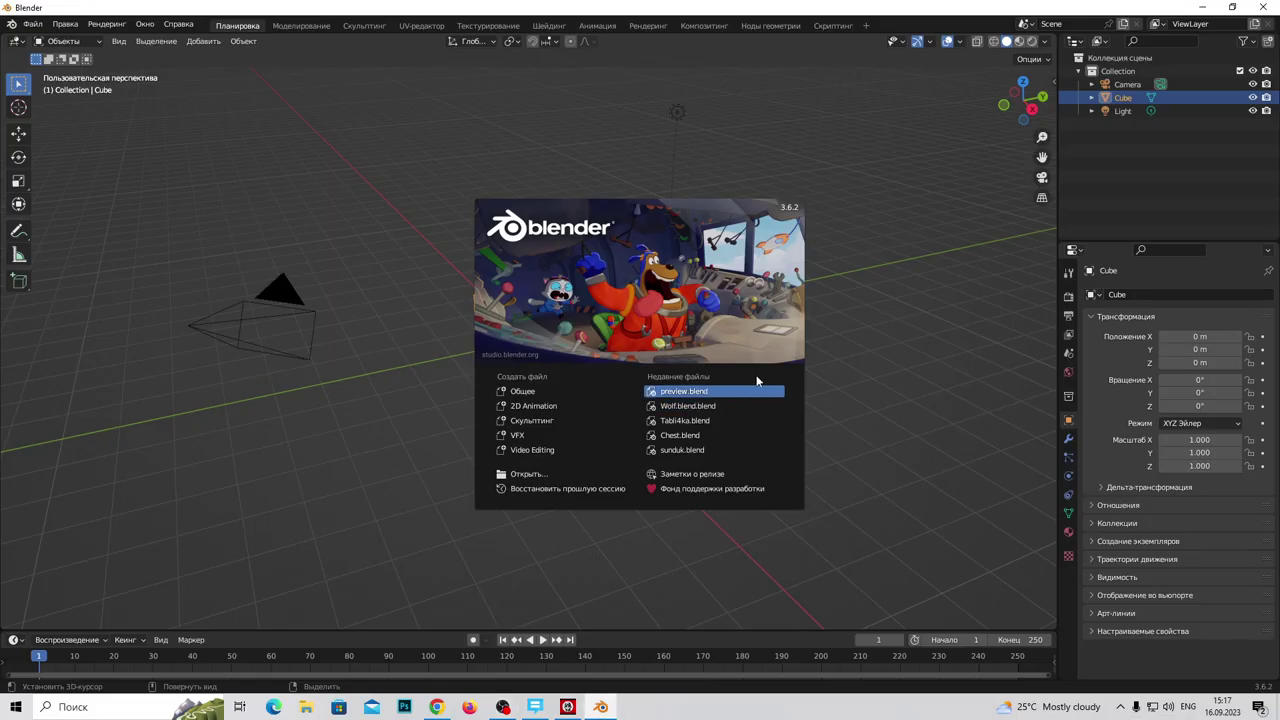
left_click(726, 367)
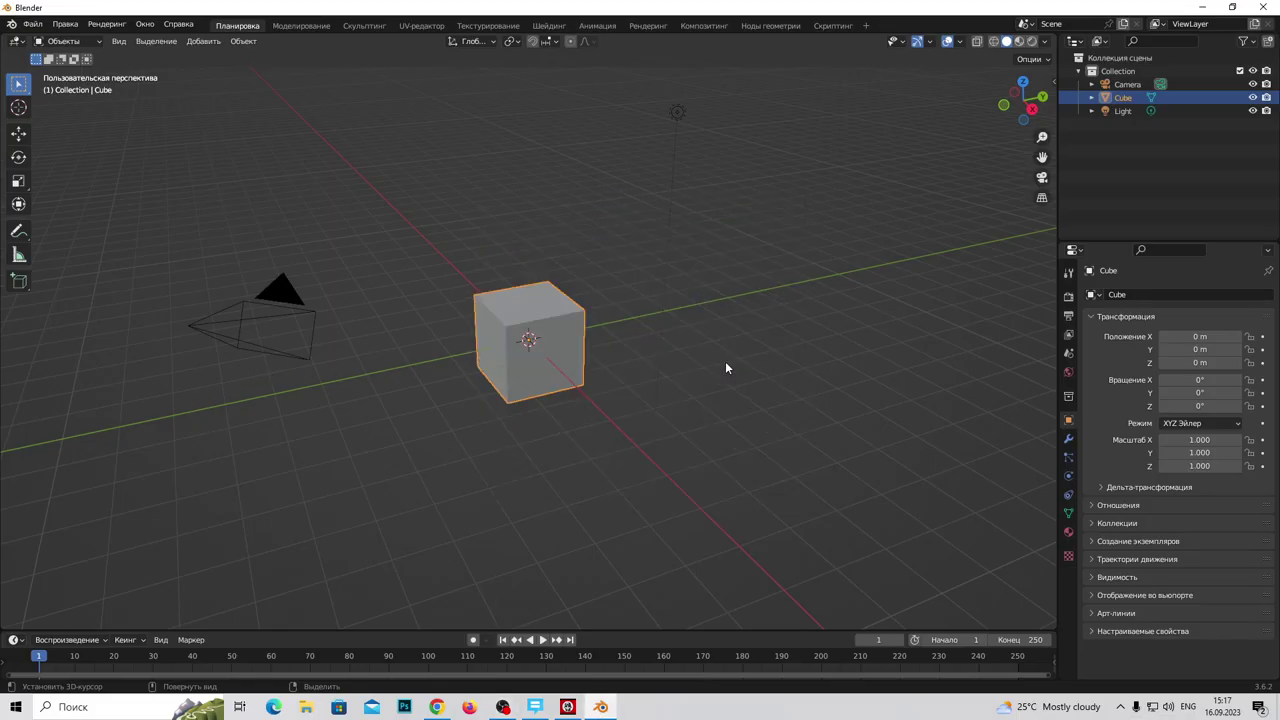
left_click(289, 299)
key("Delete")
left_click(676, 112)
key("Delete")
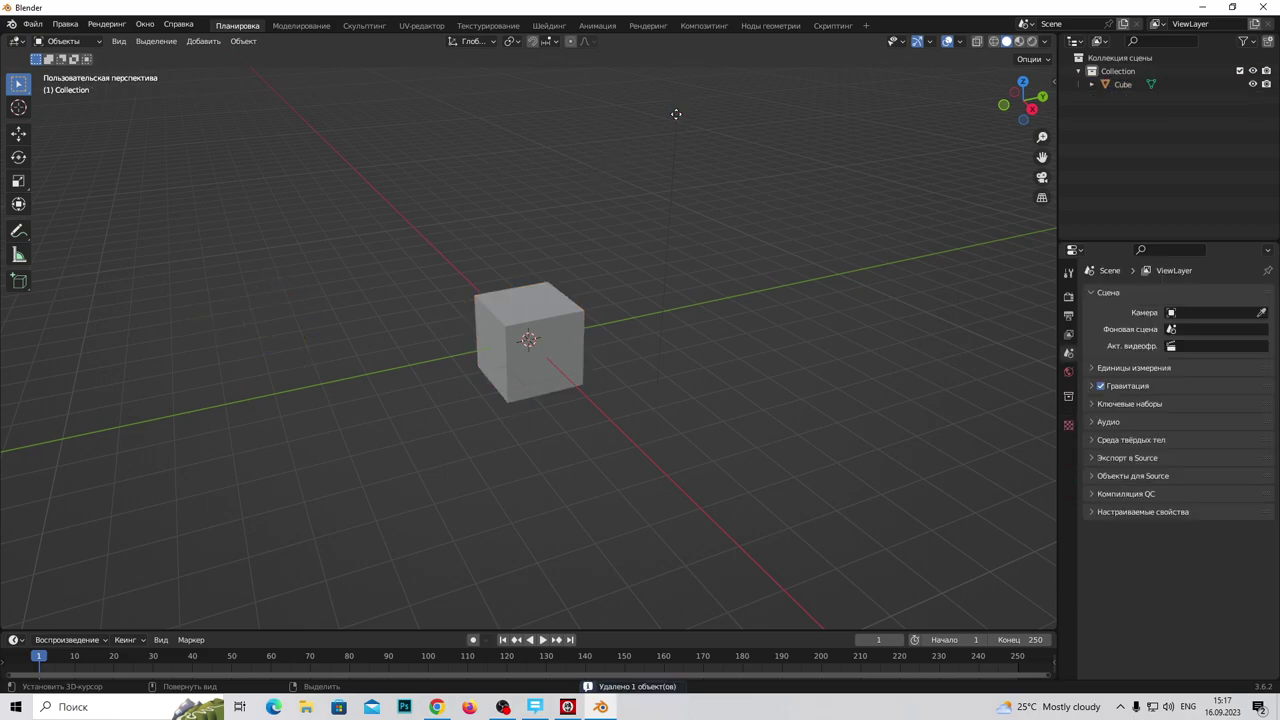
left_click(556, 333)
key("Delete")
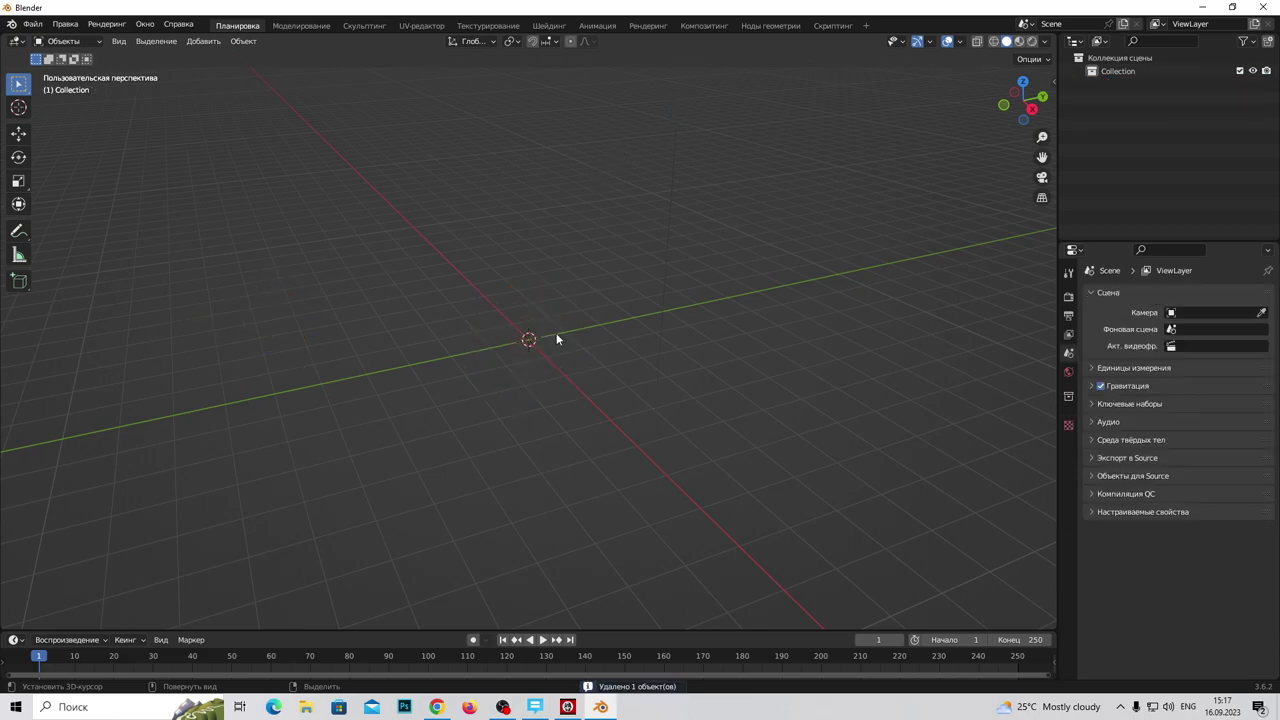
Step: Add a cylinder mesh at the origin and view it from the top
left_click(205, 41)
mouse_move(240, 56)
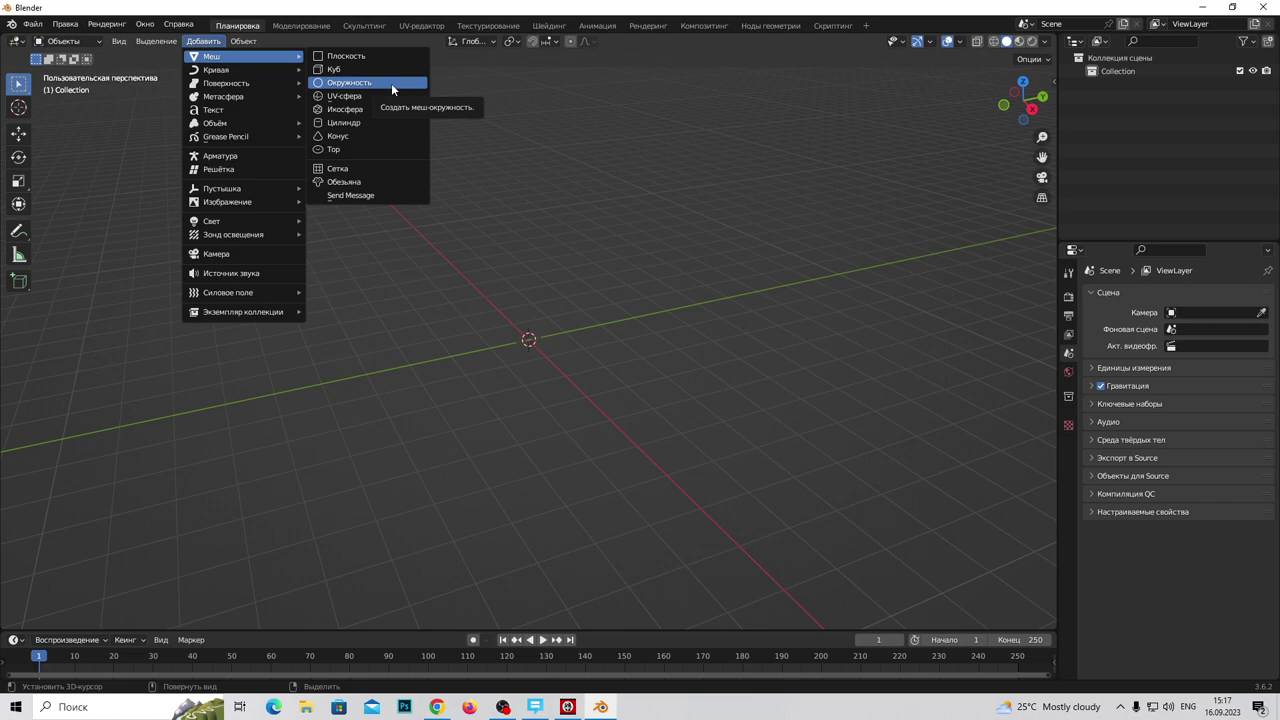
left_click(388, 122)
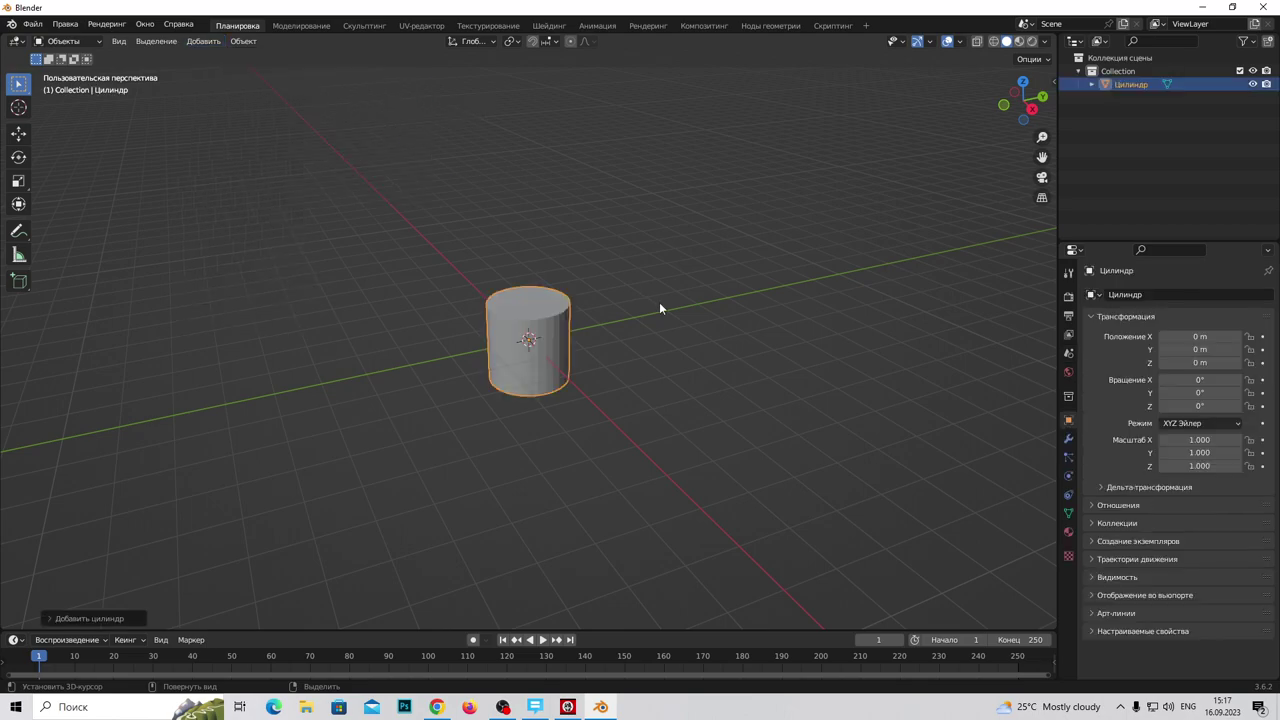
key("KP_7")
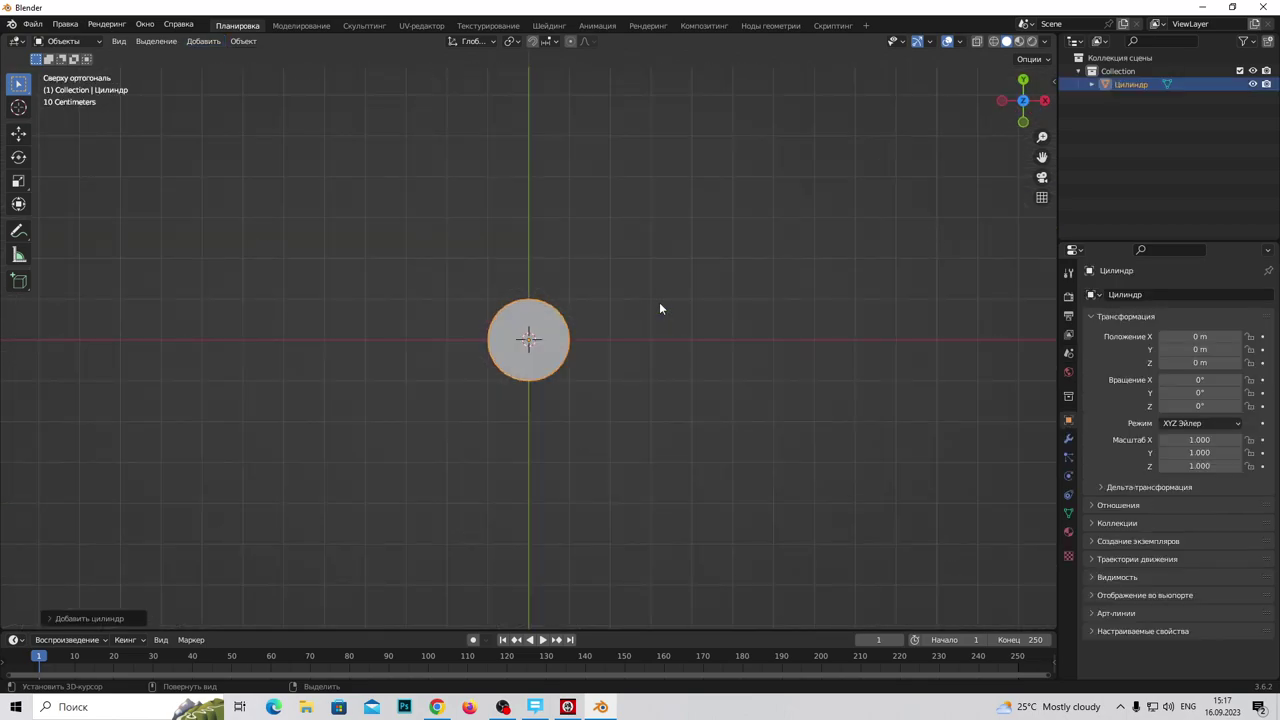
scroll(598, 410, "up", 5)
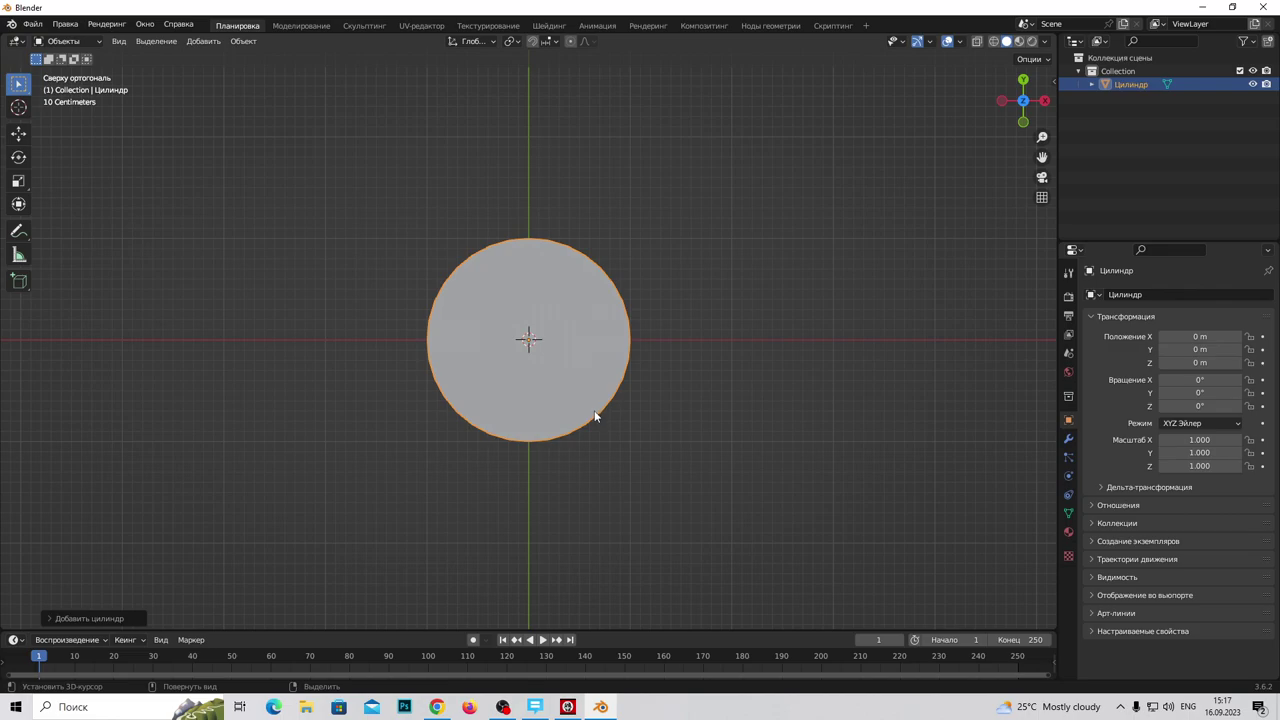
Step: Show the N sidebar, switch to wireframe shading, and put the cylinder in Edit Mode
key("n")
key("z")
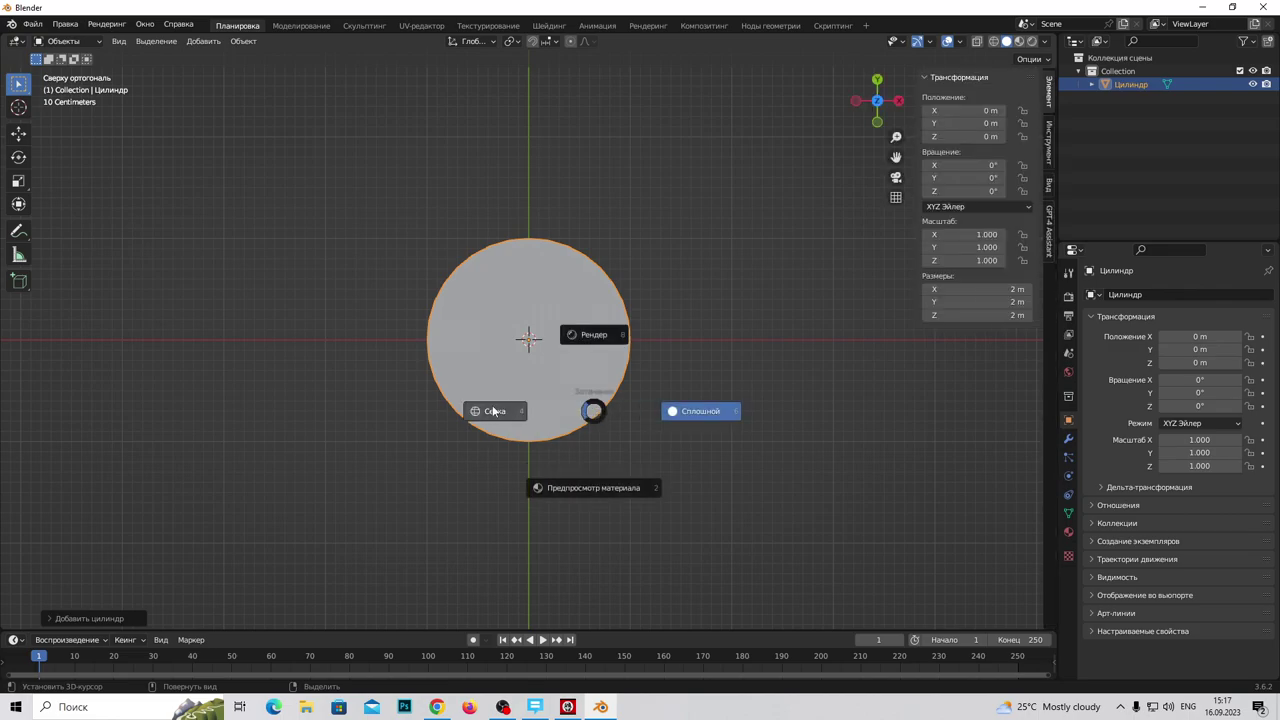
left_click(491, 411)
key("KP_1")
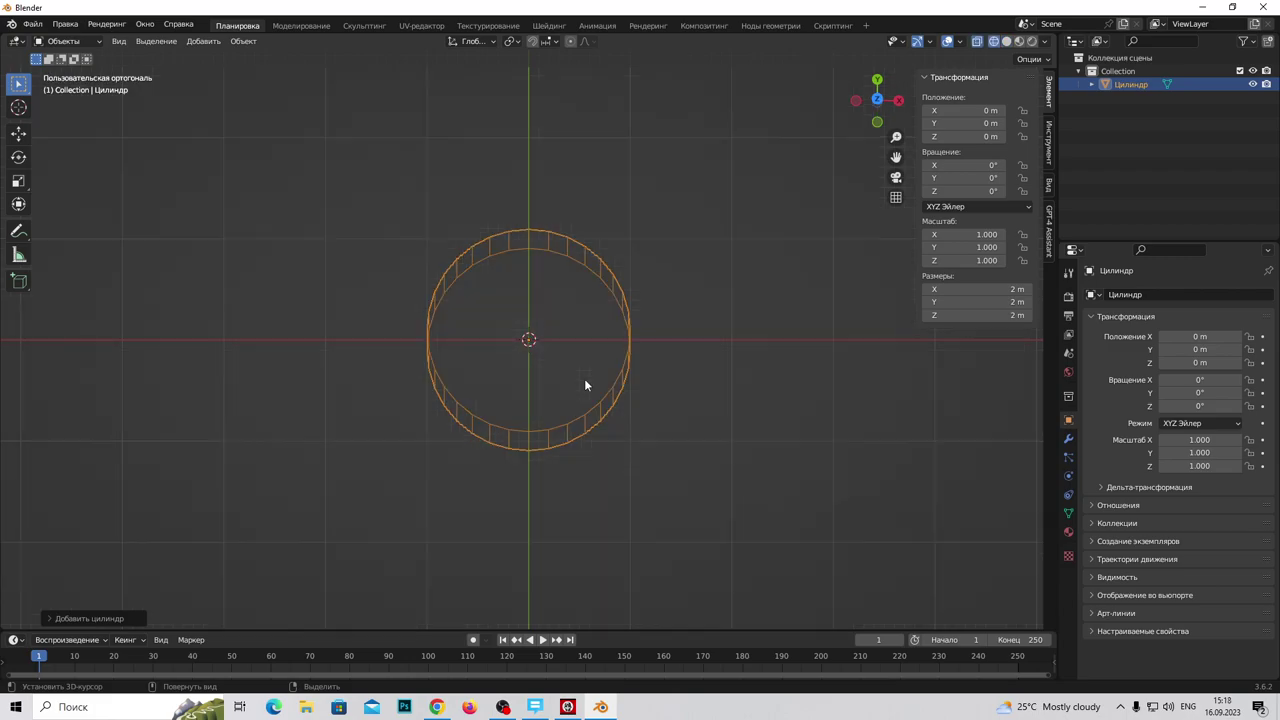
key("KP_3")
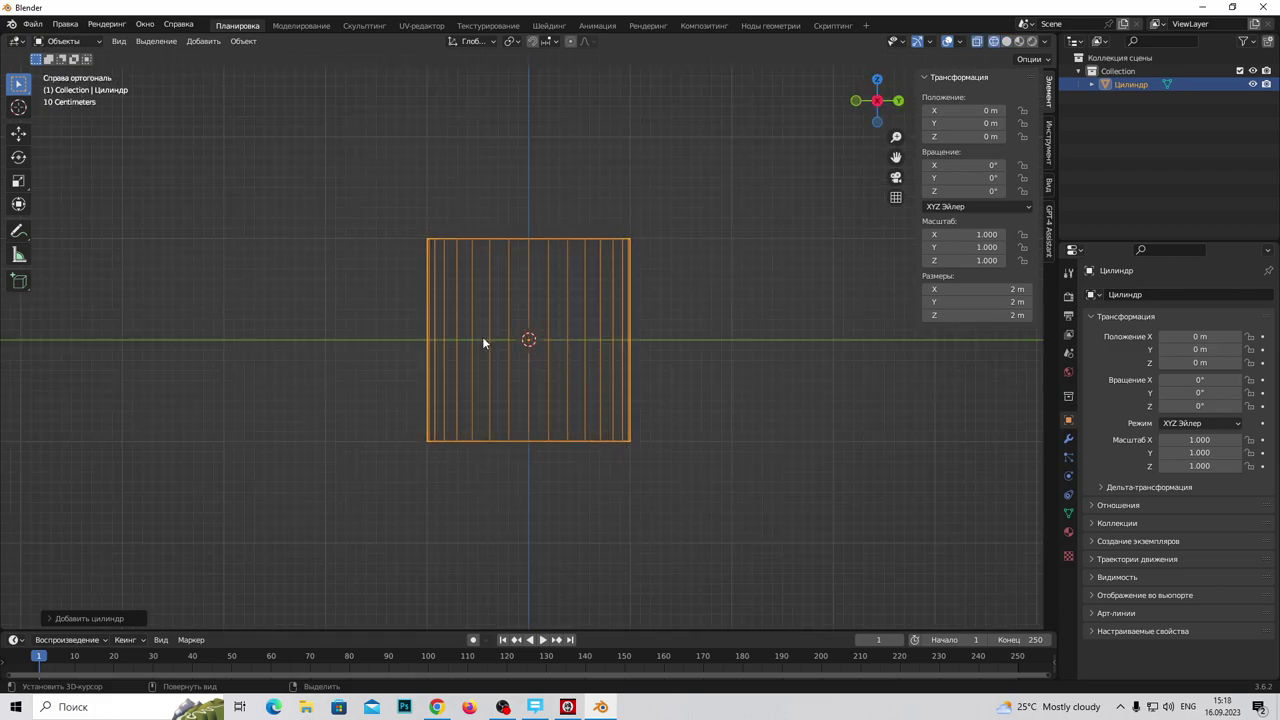
left_click(63, 41)
left_click(72, 76)
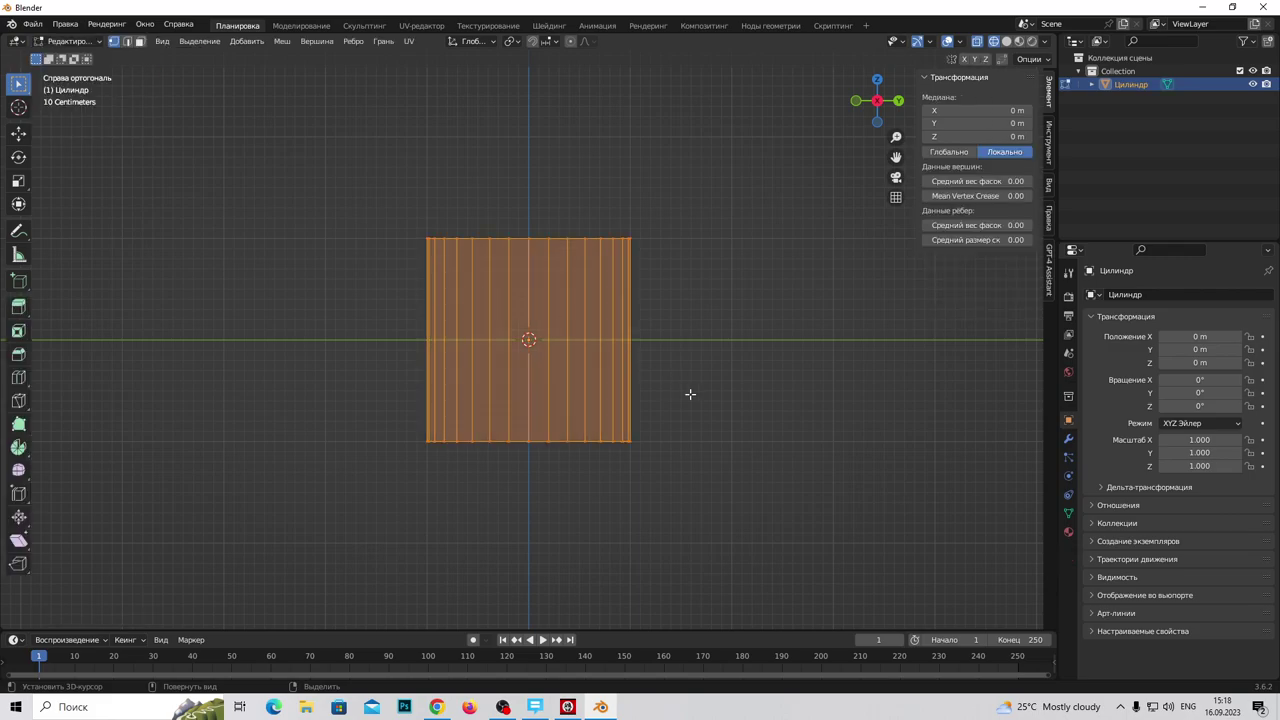
Step: Rotate the cylinder mesh 90° onto its side
key("r")
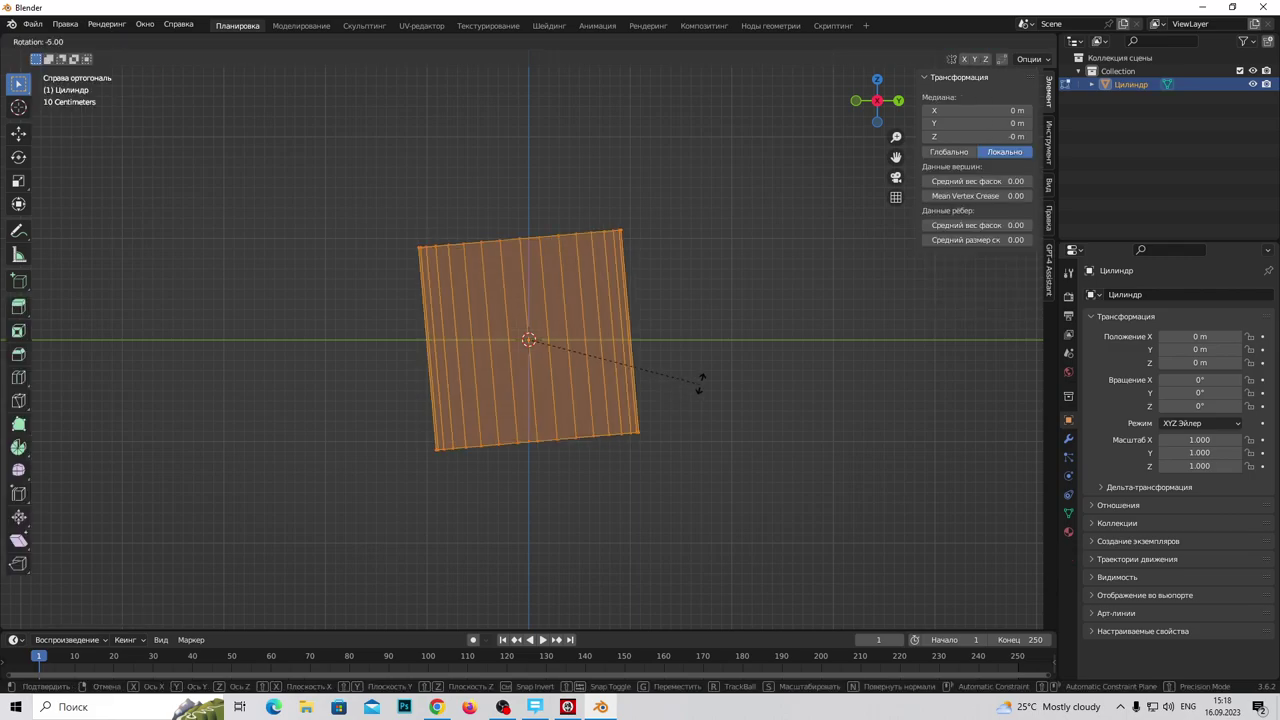
left_click(565, 268)
scroll(603, 383, "up", 3)
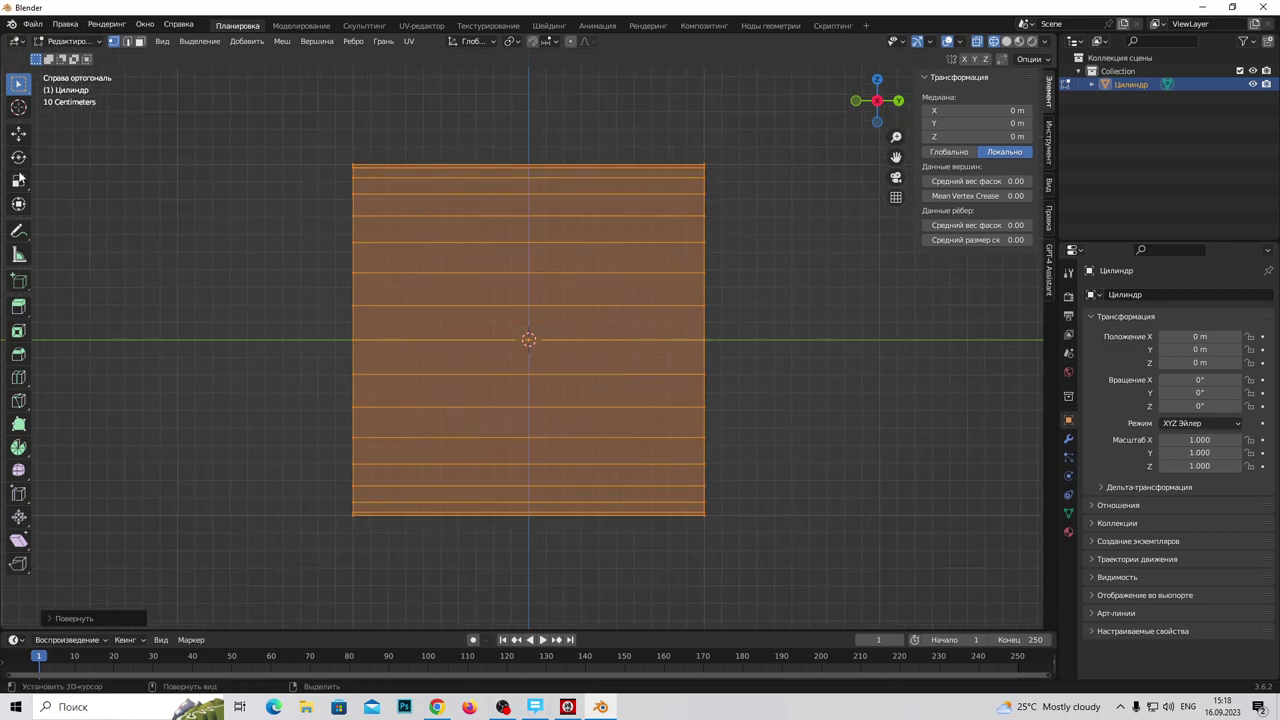
Step: Move one cap face inward to flatten the cylinder into a thin disc
left_click(139, 43)
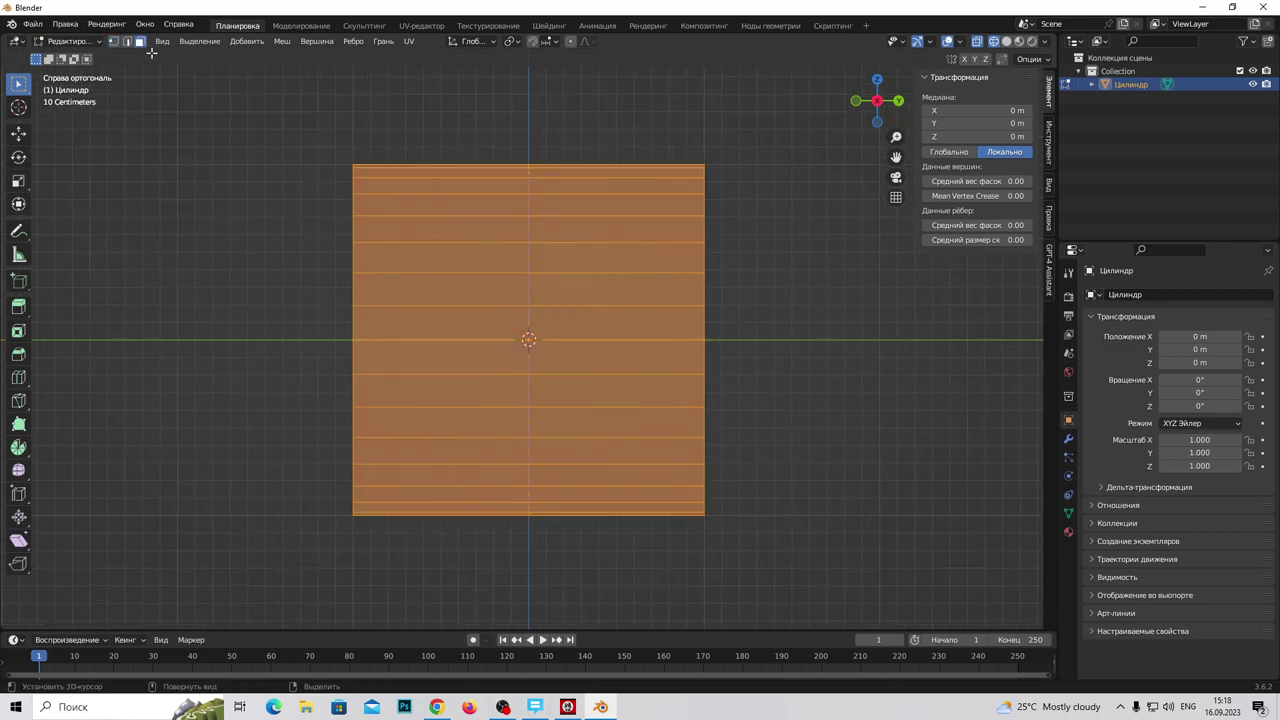
left_click(692, 319)
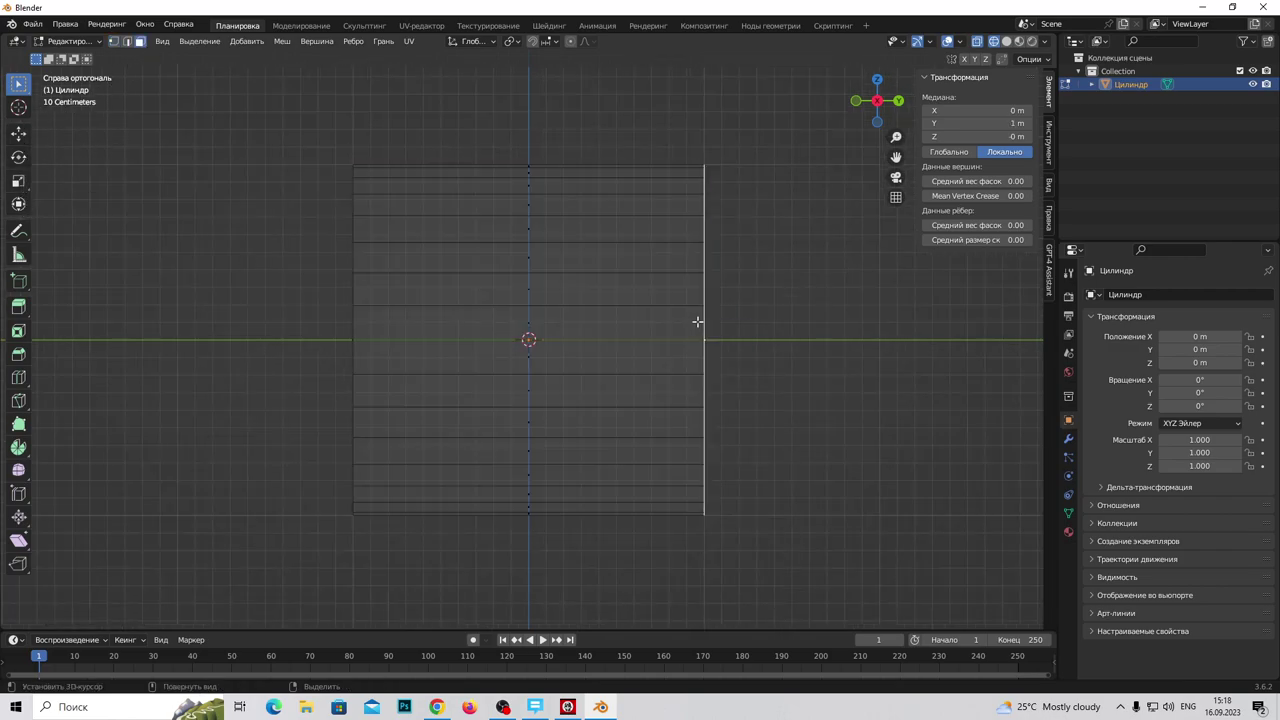
left_click(22, 136)
mouse_move(757, 341)
left_mouse_down()
mouse_move(405, 340)
mouse_move(565, 340)
left_mouse_up()
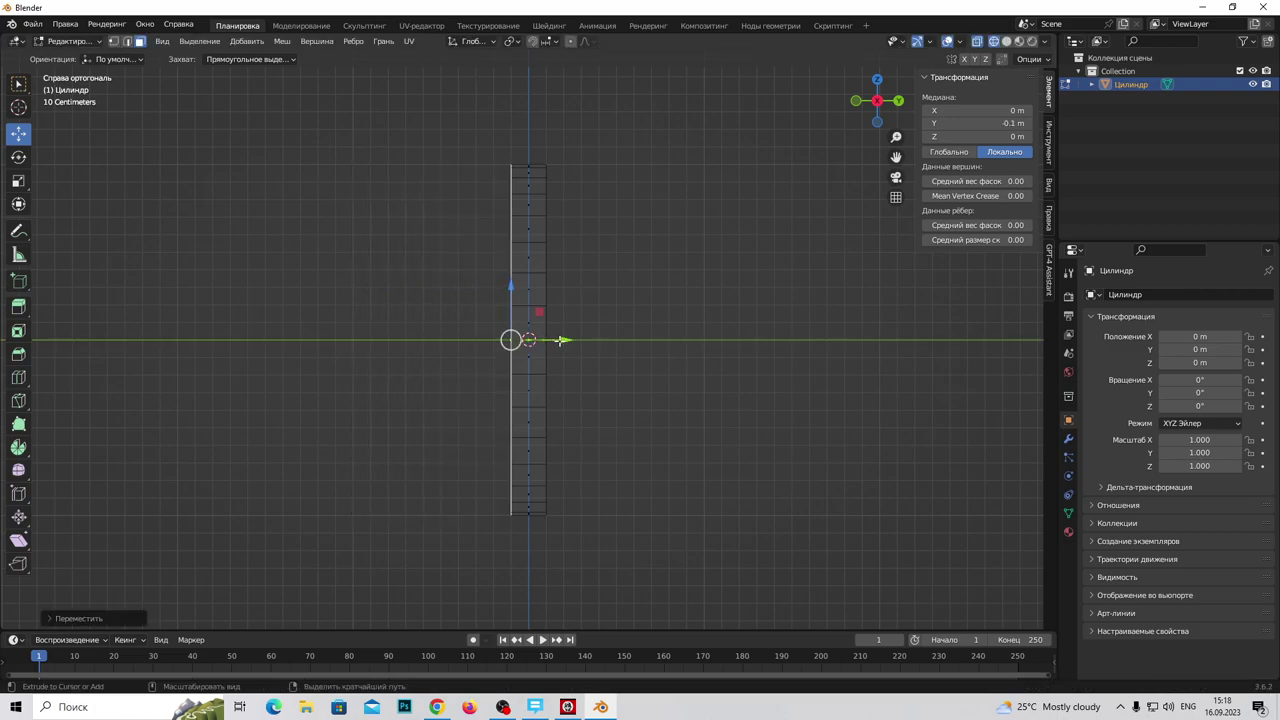
mouse_move(710, 362)
middle_mouse_down()
mouse_move(609, 389)
mouse_move(760, 422)
middle_mouse_up()
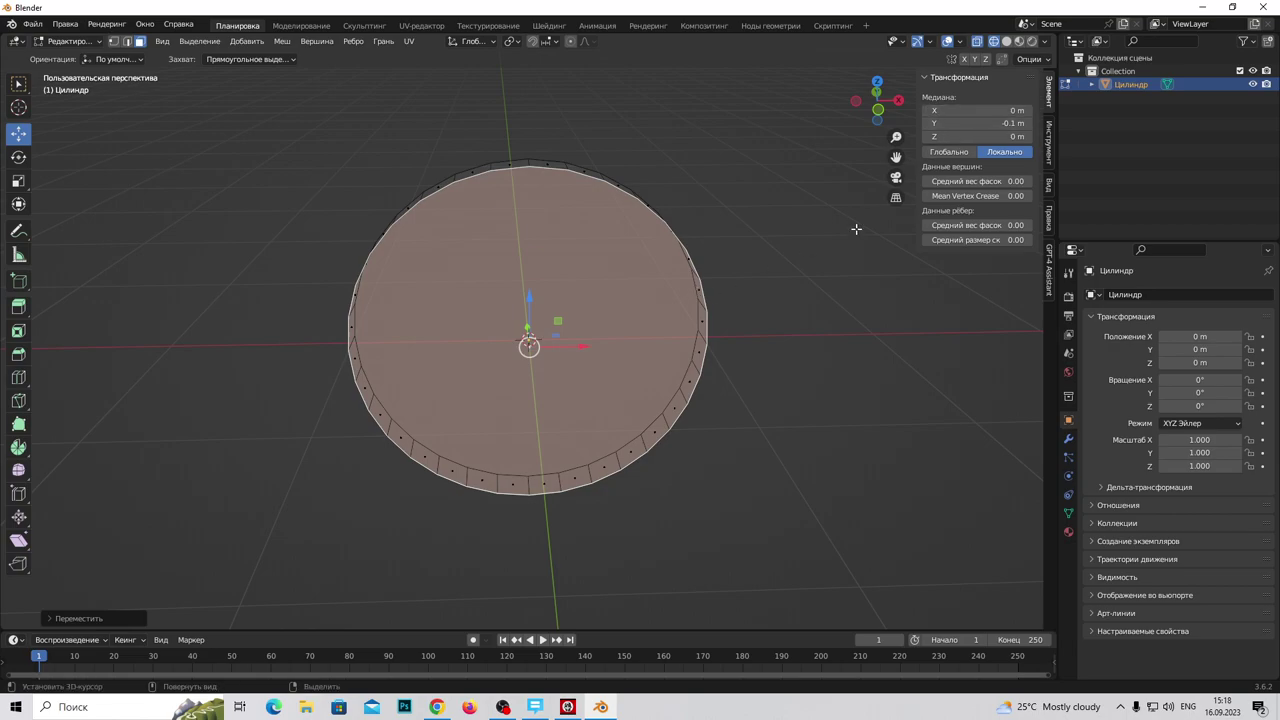
mouse_move(632, 325)
middle_mouse_down()
mouse_move(696, 350)
mouse_move(623, 349)
mouse_move(667, 333)
mouse_move(478, 322)
mouse_move(430, 348)
mouse_move(530, 350)
mouse_move(575, 380)
middle_mouse_up()
Step: Delete the disc's cap faces, leaving an open ring of side faces
key("a")
key("x")
left_click(574, 382)
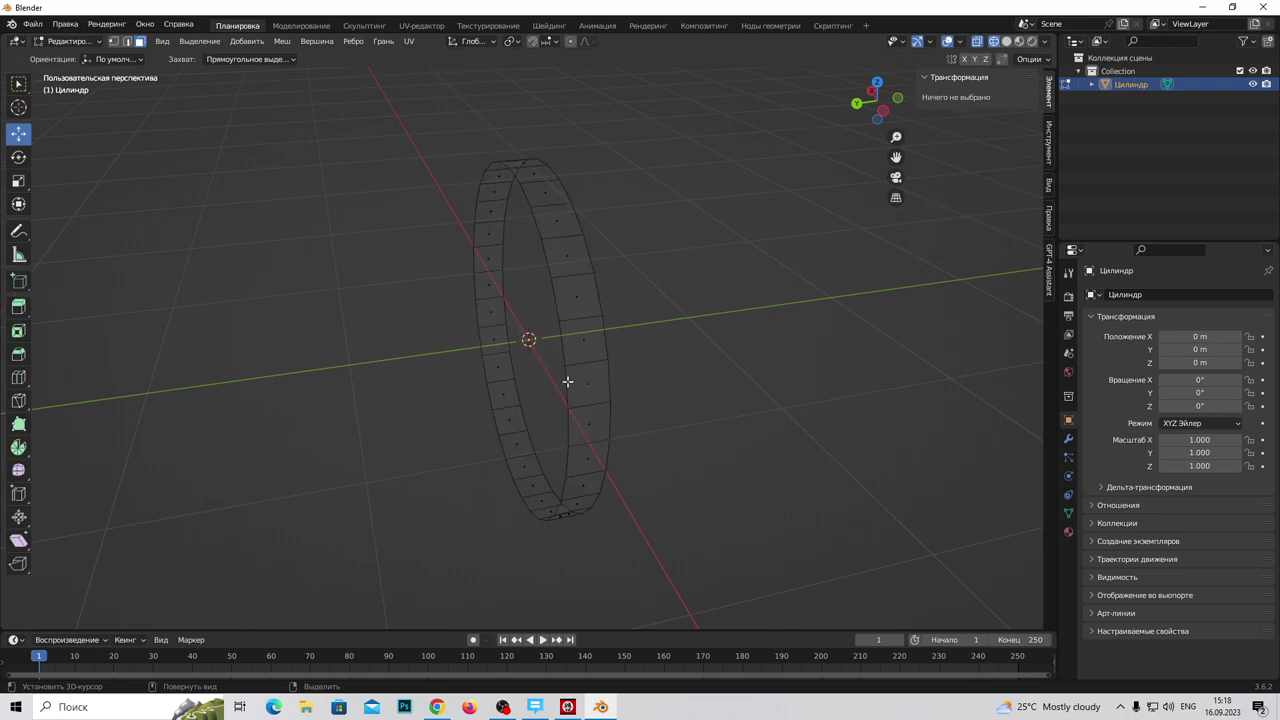
Step: Select the ring's full rim edge loop in edge select mode
key("ctrl+z")
key("ctrl+z")
mouse_move(574, 383)
middle_mouse_down()
mouse_move(680, 409)
mouse_move(319, 260)
middle_mouse_up()
left_click(126, 41)
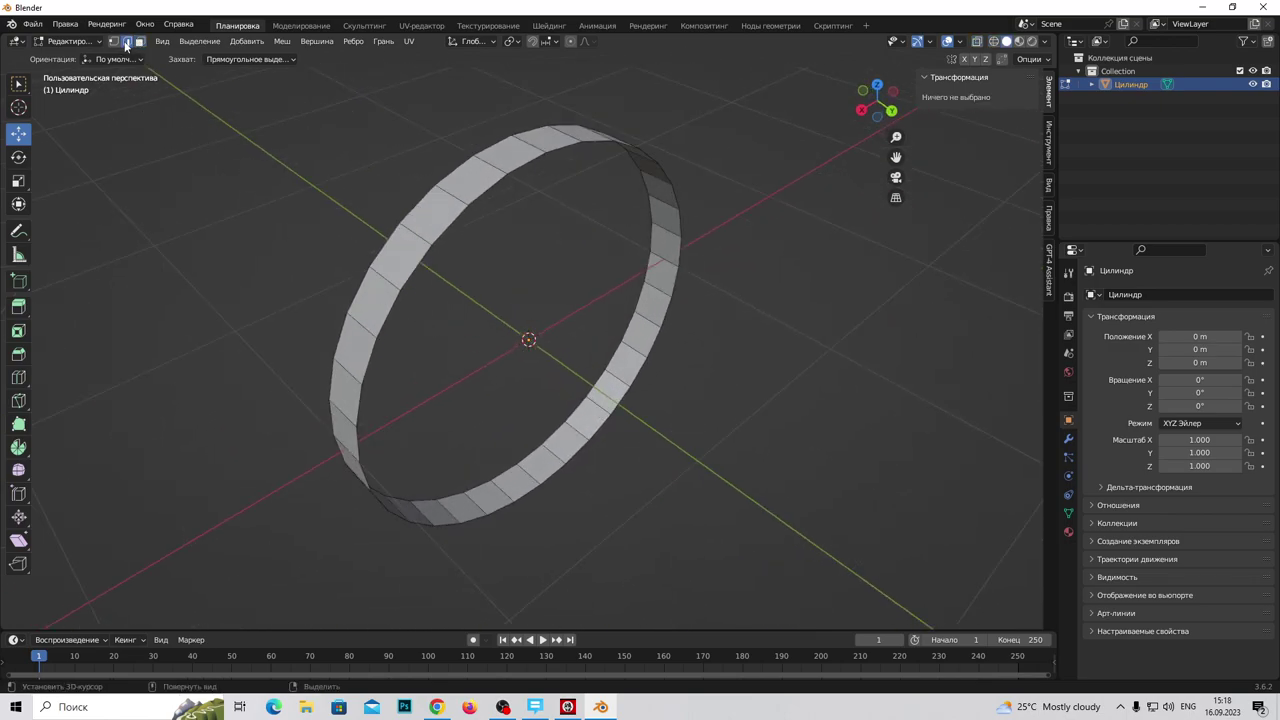
left_click(451, 223, "alt")
mouse_move(451, 223)
middle_mouse_down()
mouse_move(487, 318)
mouse_move(520, 525)
middle_mouse_up()
left_click(520, 528, "ctrl")
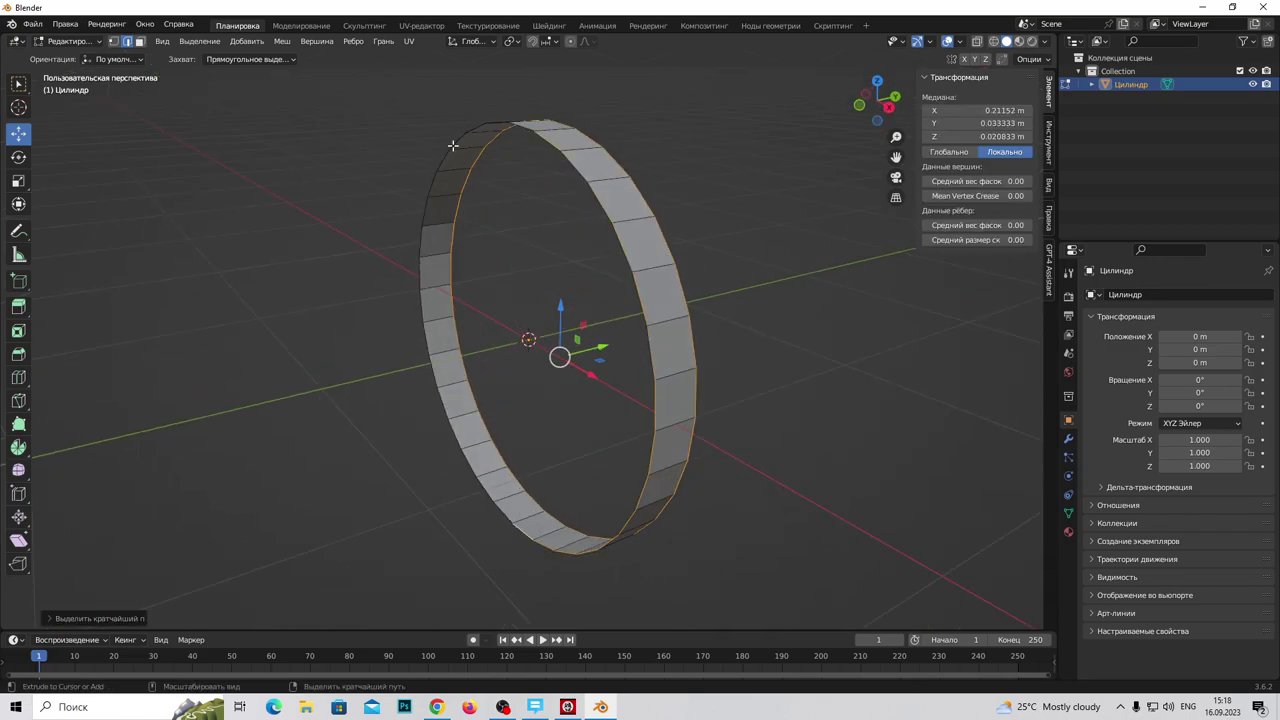
left_click(497, 121, "ctrl")
middle_click_drag(497, 121, 497, 163)
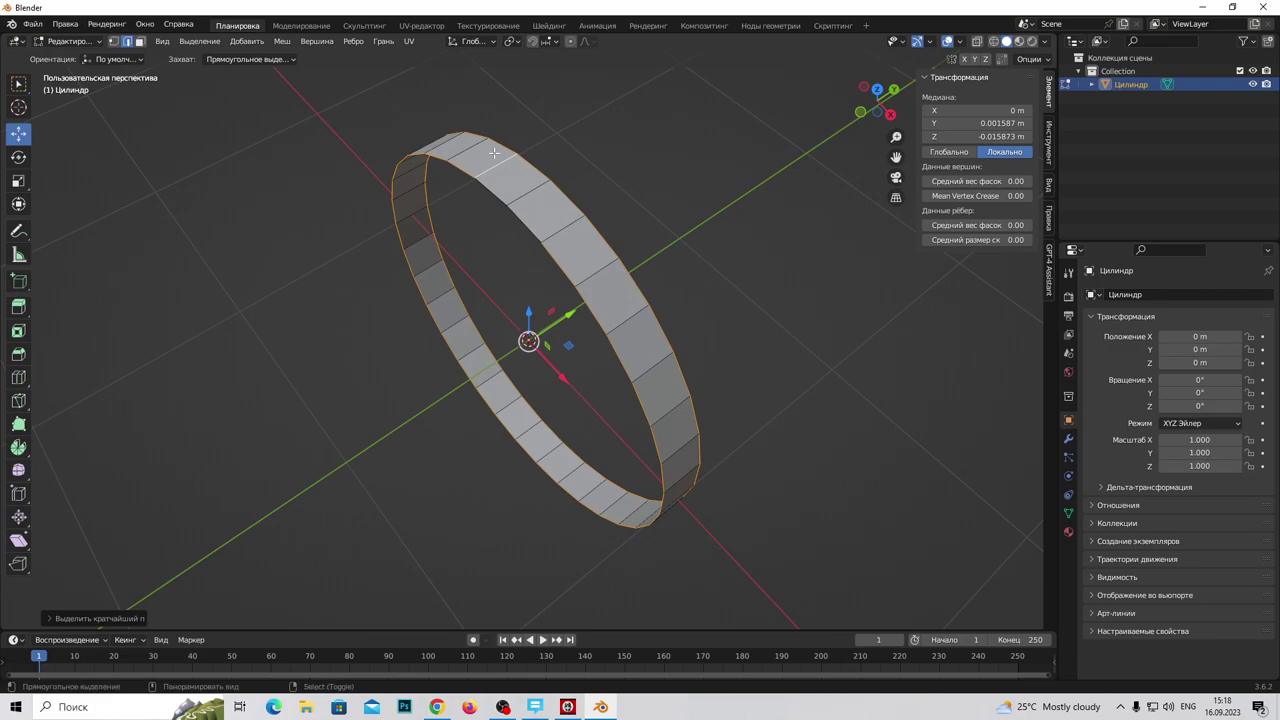
left_click(498, 198, "alt")
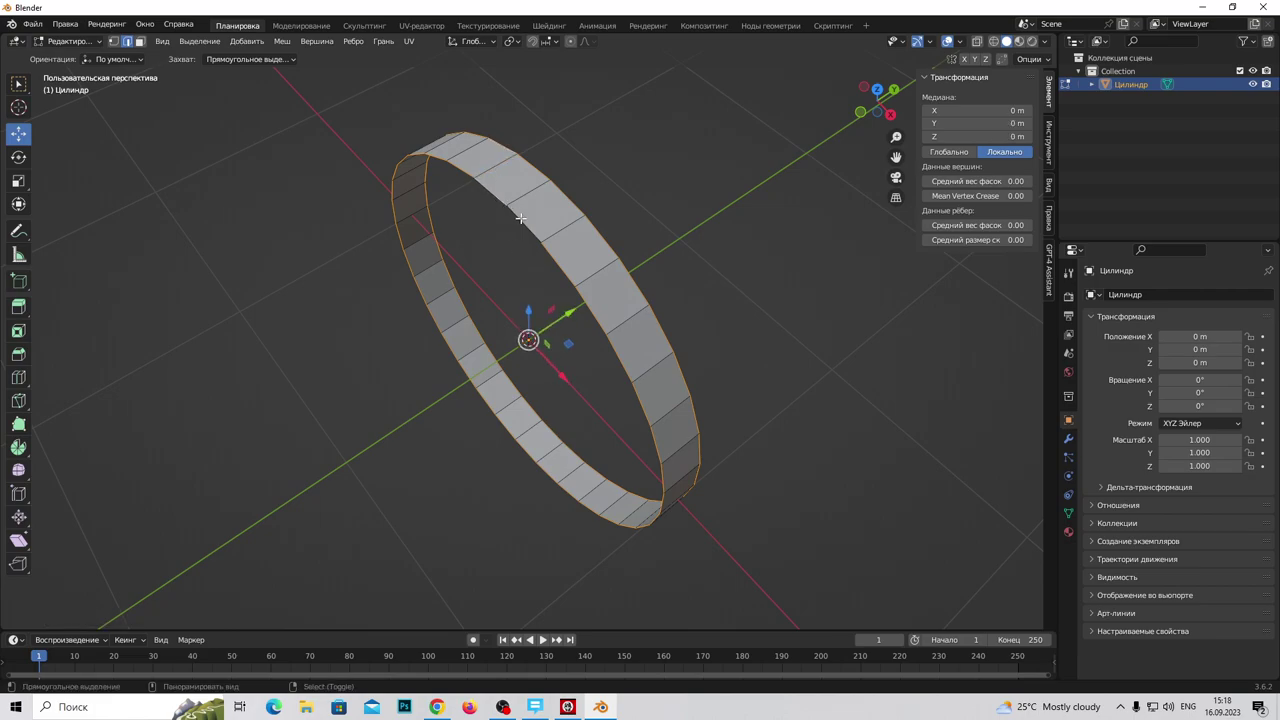
mouse_move(520, 225)
middle_mouse_down()
mouse_move(666, 349)
mouse_move(613, 251)
middle_mouse_up()
Step: Extrude the rim loop in place and scale it inward to 0.9
key("e")
right_click(613, 251)
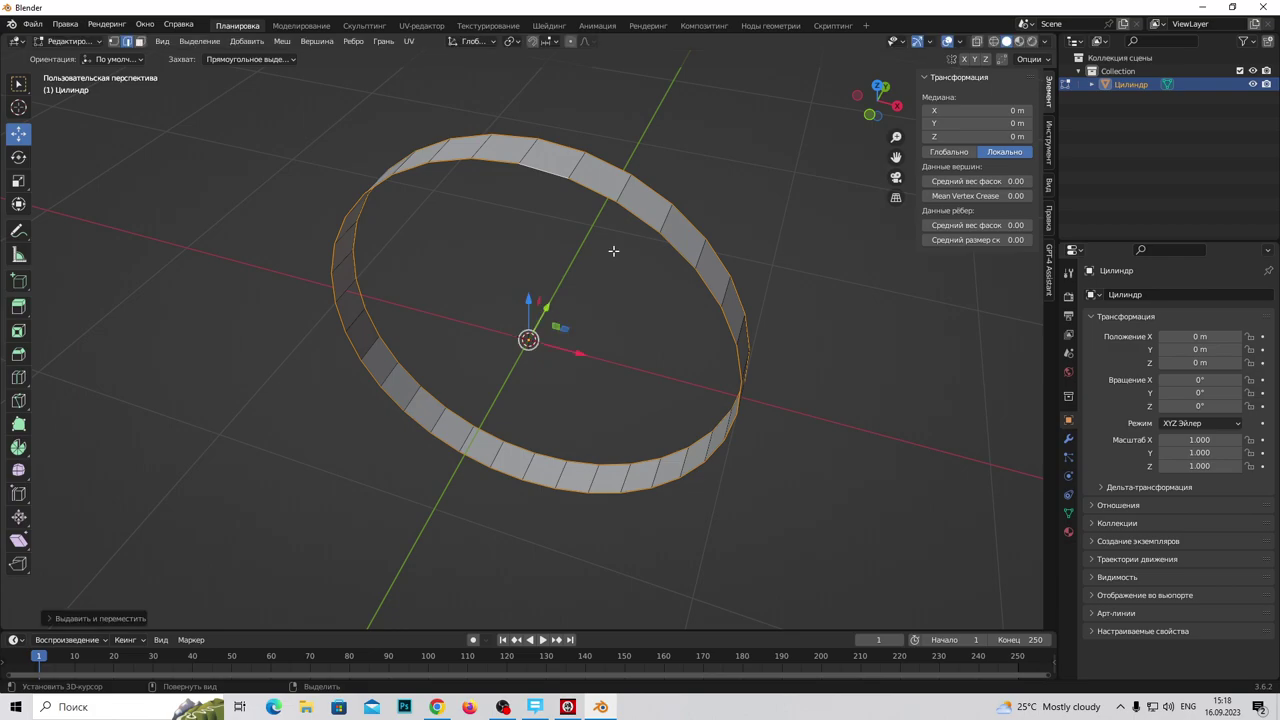
key("KP_3")
key("KP_1")
scroll(615, 251, "up", 4)
scroll(650, 246, "down", 2)
key("s")
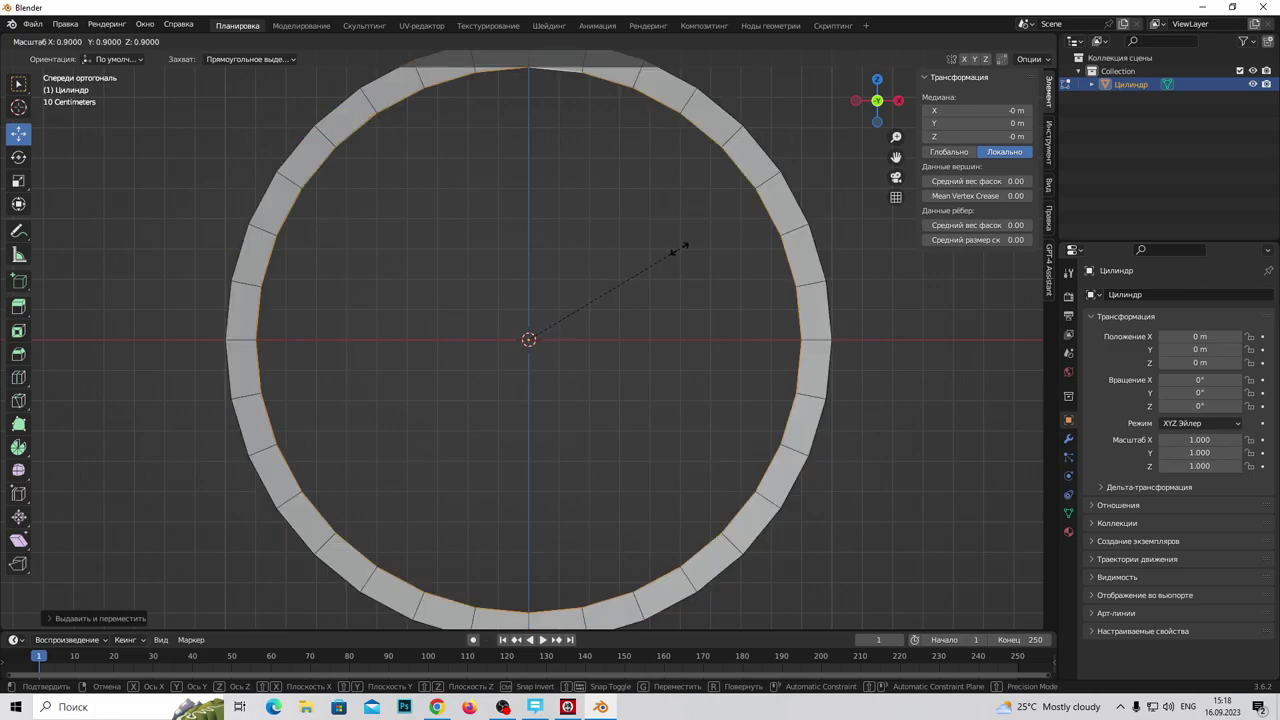
left_click(677, 250)
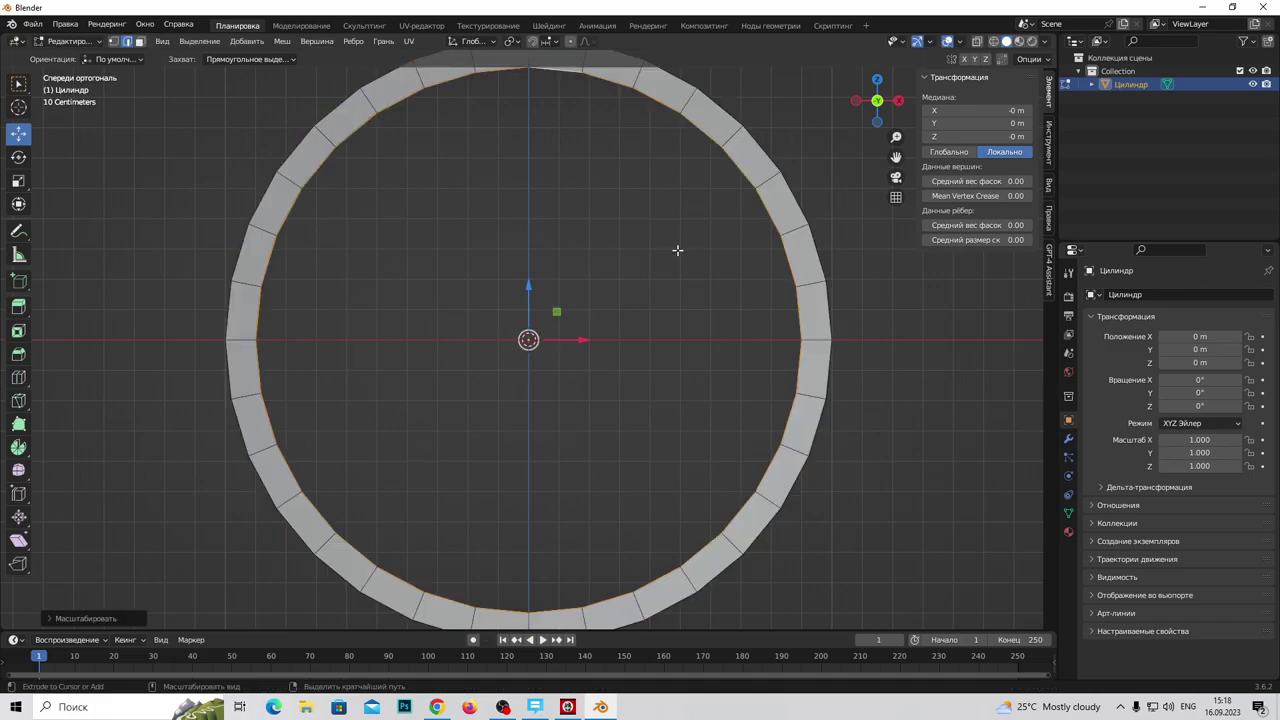
Step: View the ring from the top in wireframe and select its top edge
key("KP_7")
key("z")
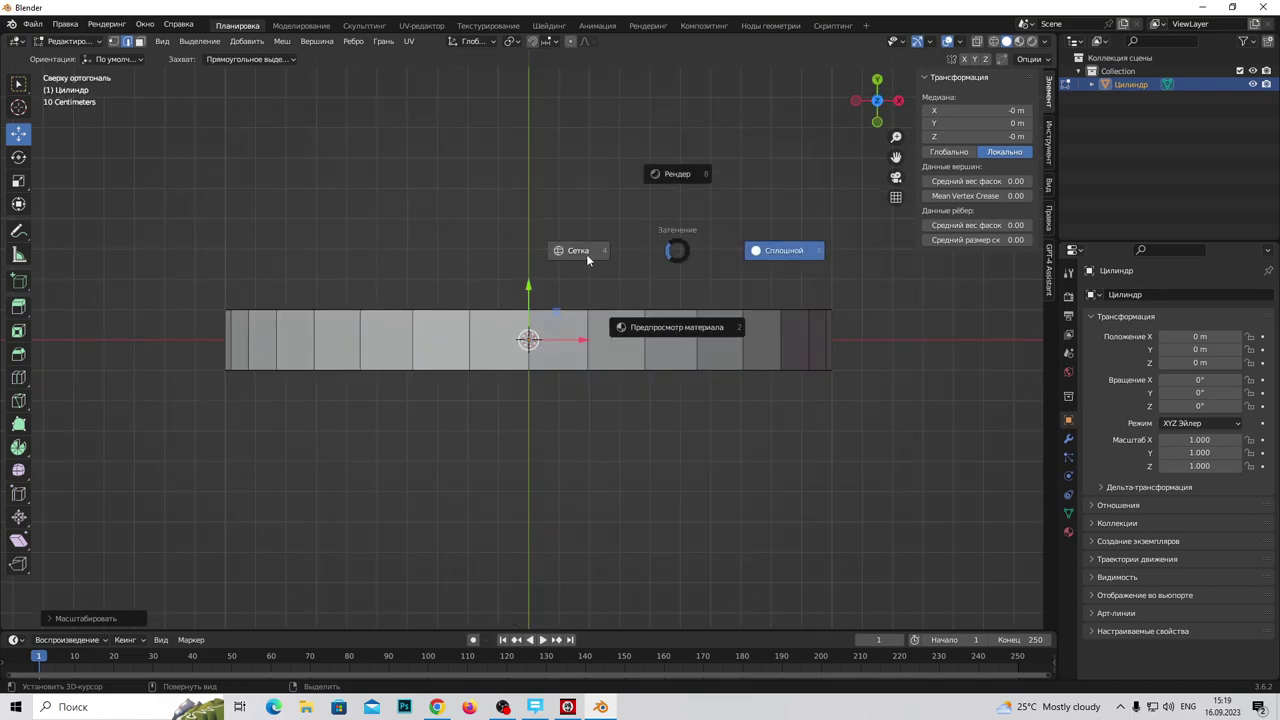
left_click(571, 252)
scroll(533, 345, "up", 4)
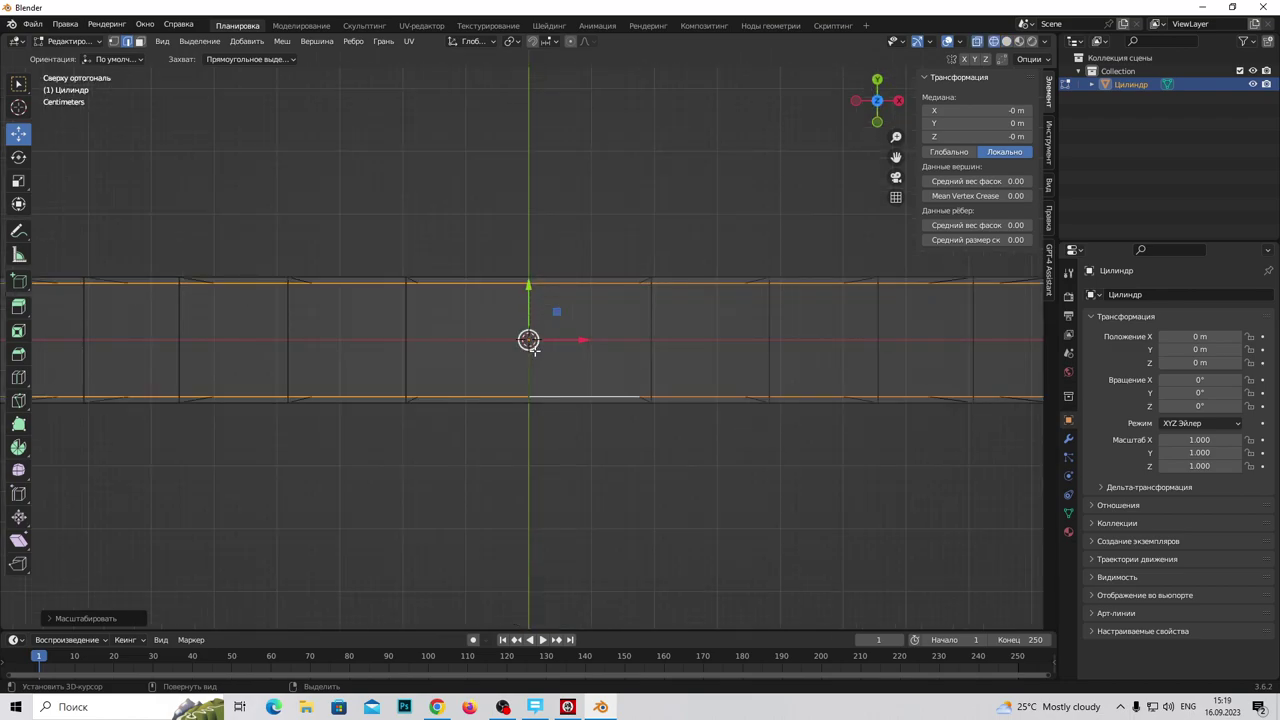
scroll(533, 345, "up", 3)
left_click(544, 231)
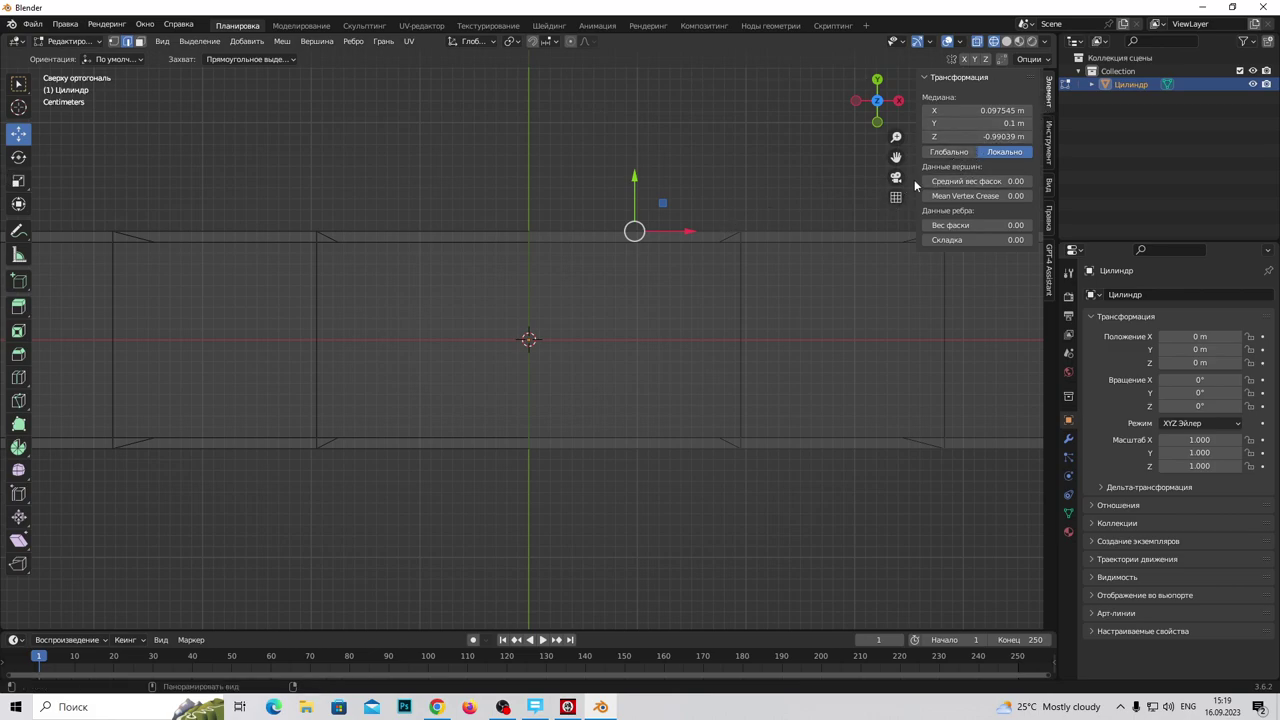
Step: Set the selected edge's Median Y to 0.1 m, then reset it to 0
left_click(634, 182)
left_click(987, 123)
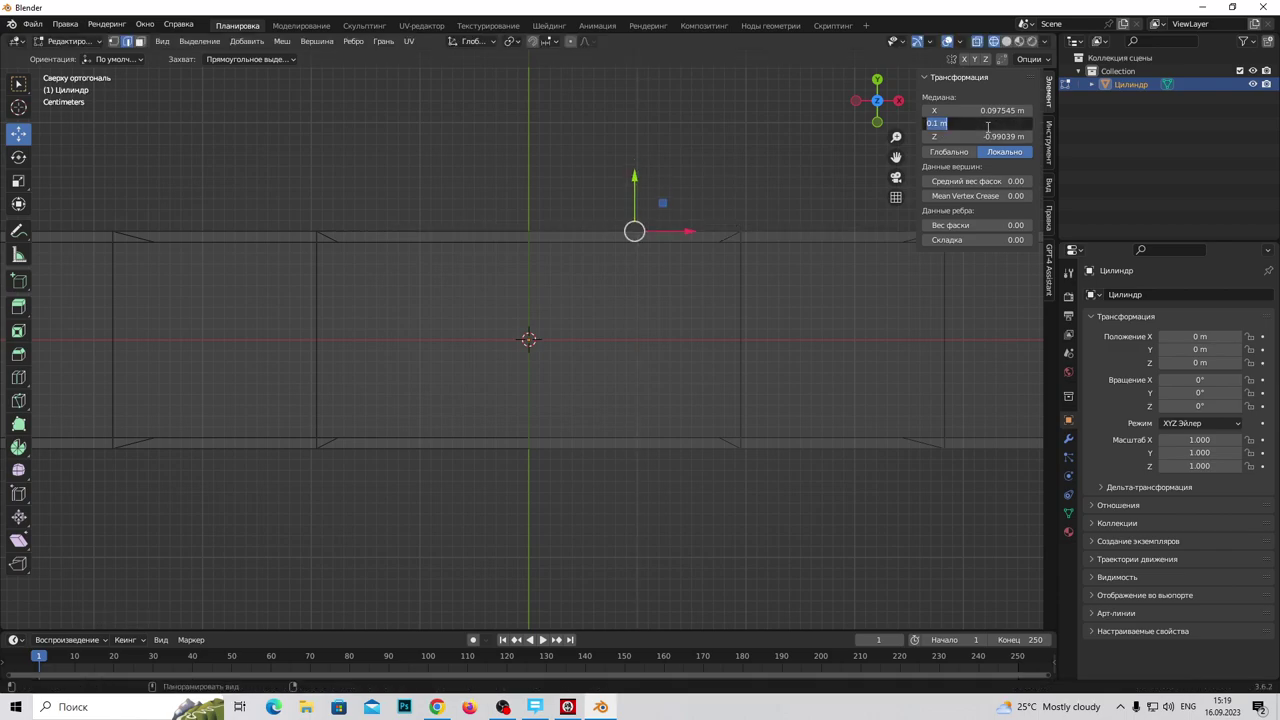
left_click(643, 234)
left_click(651, 242)
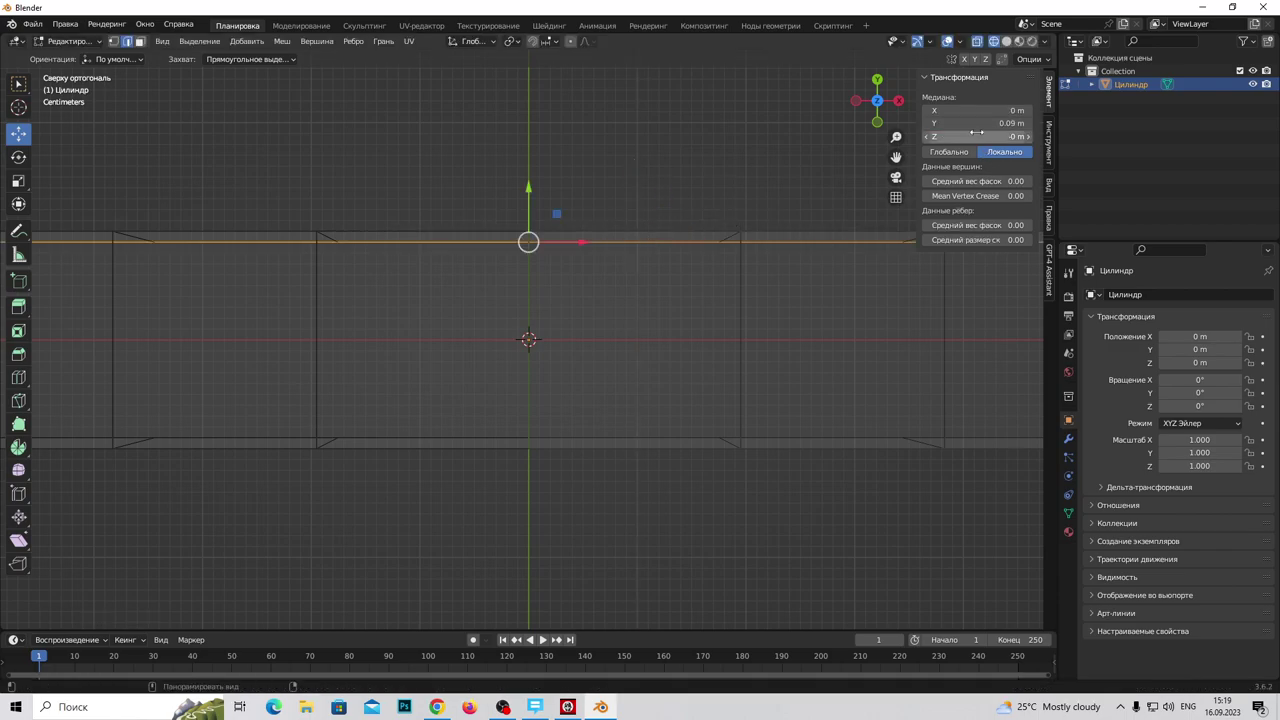
left_click(980, 123)
left_click(980, 125)
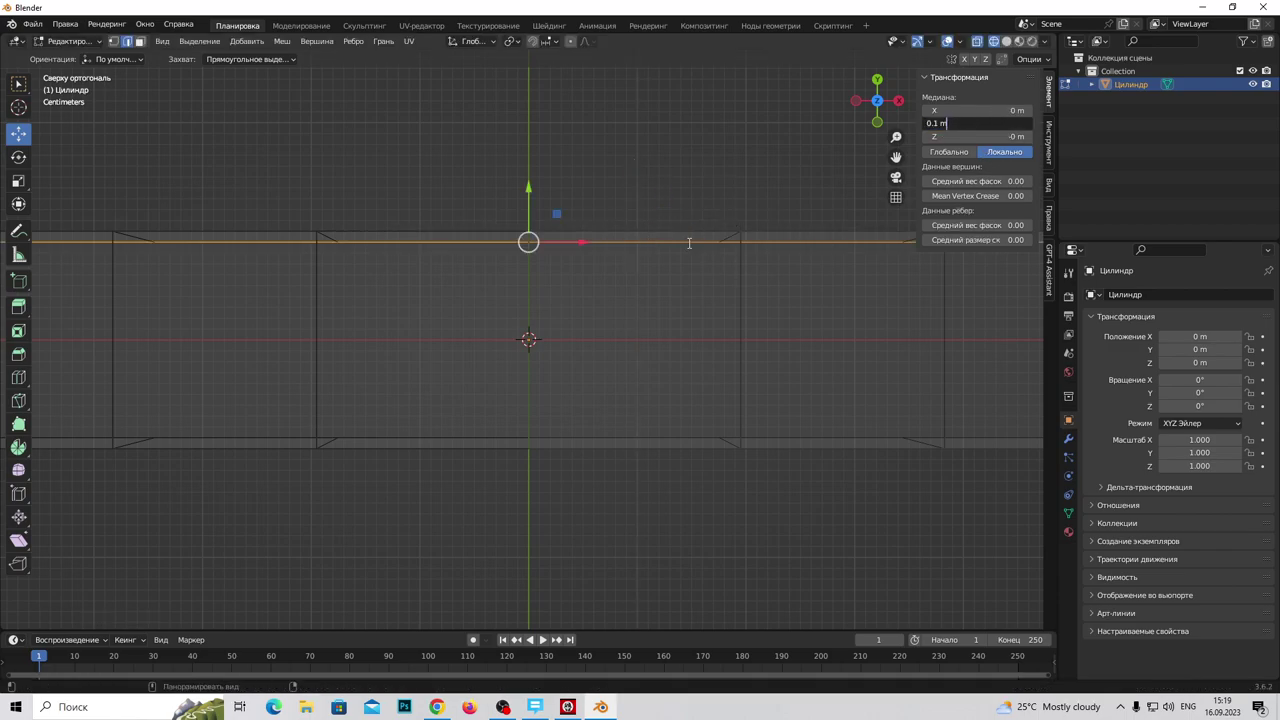
key("Return")
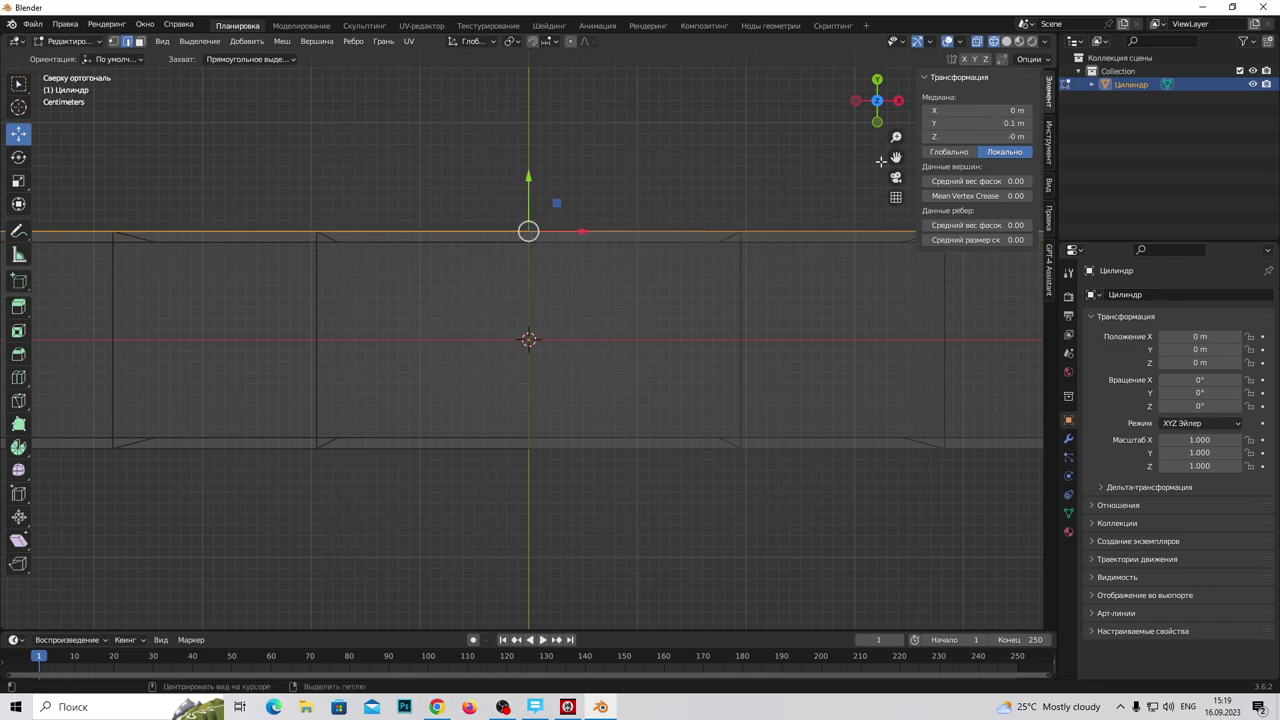
left_click(984, 123)
type("0")
key("Return")
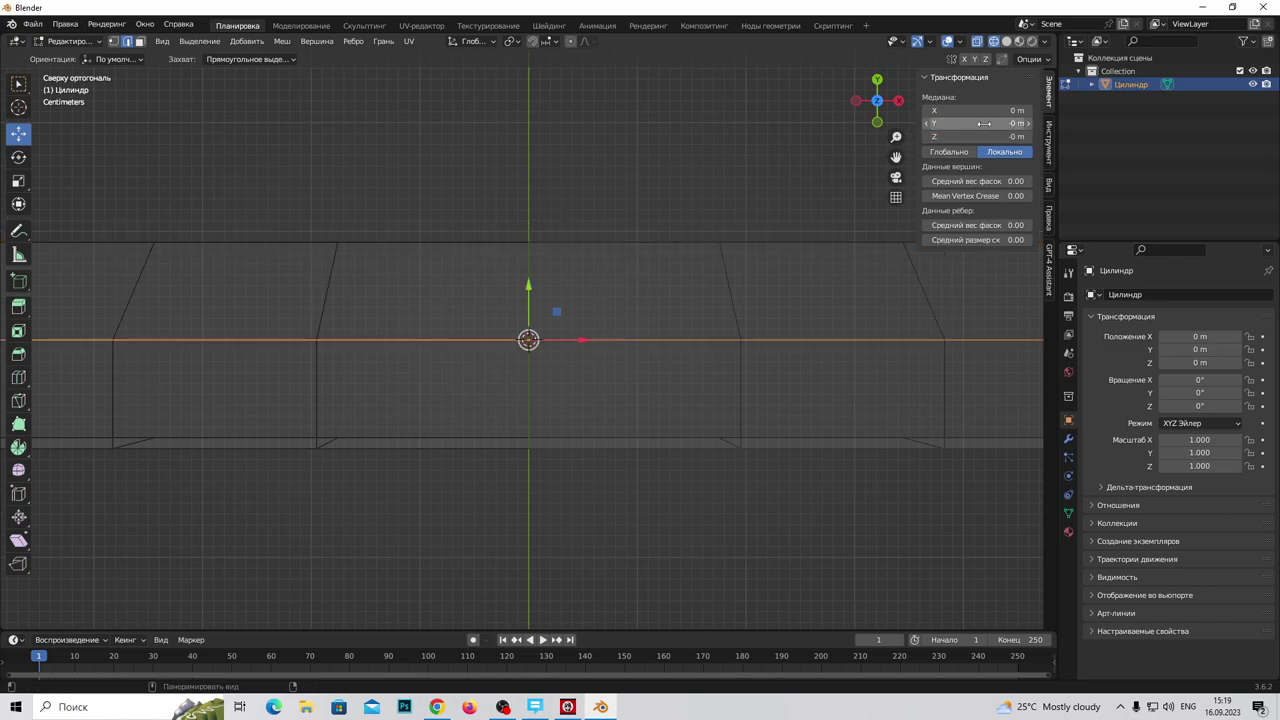
Step: Select the top edge loop and set its Y position to 0.1 m
left_click(716, 242, "alt")
left_click(650, 237)
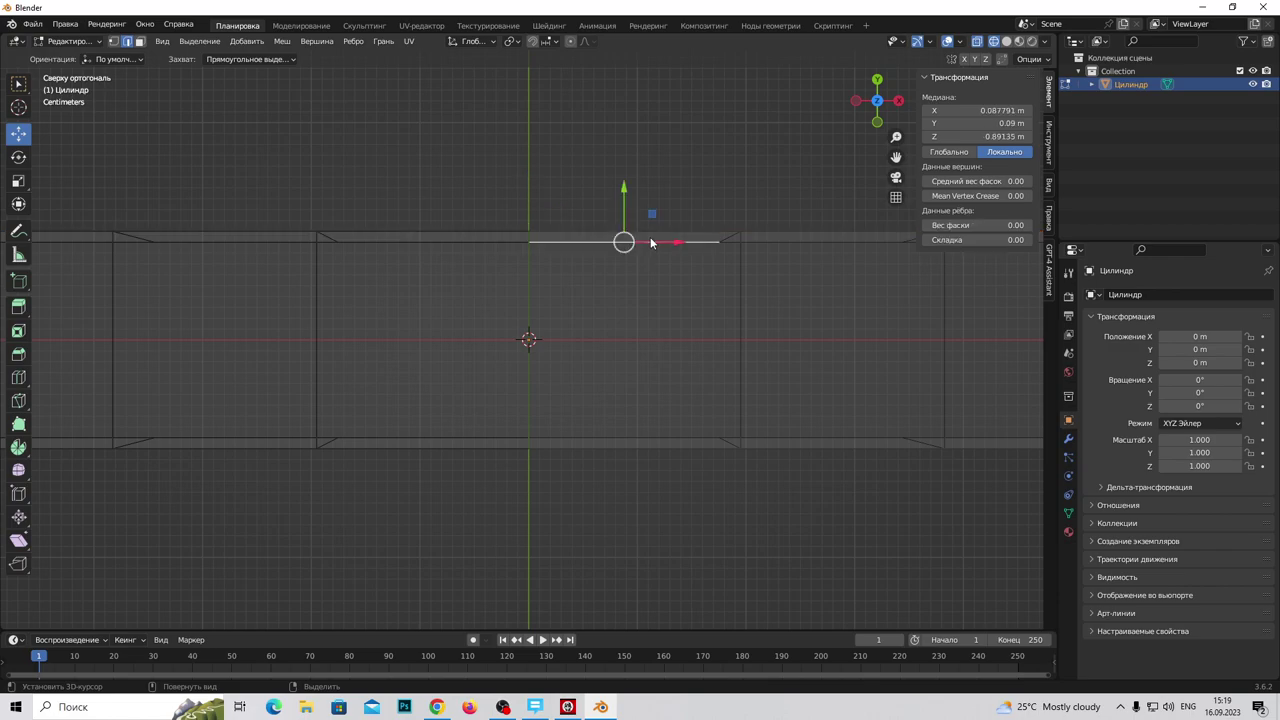
left_click_drag(614, 196, 634, 230)
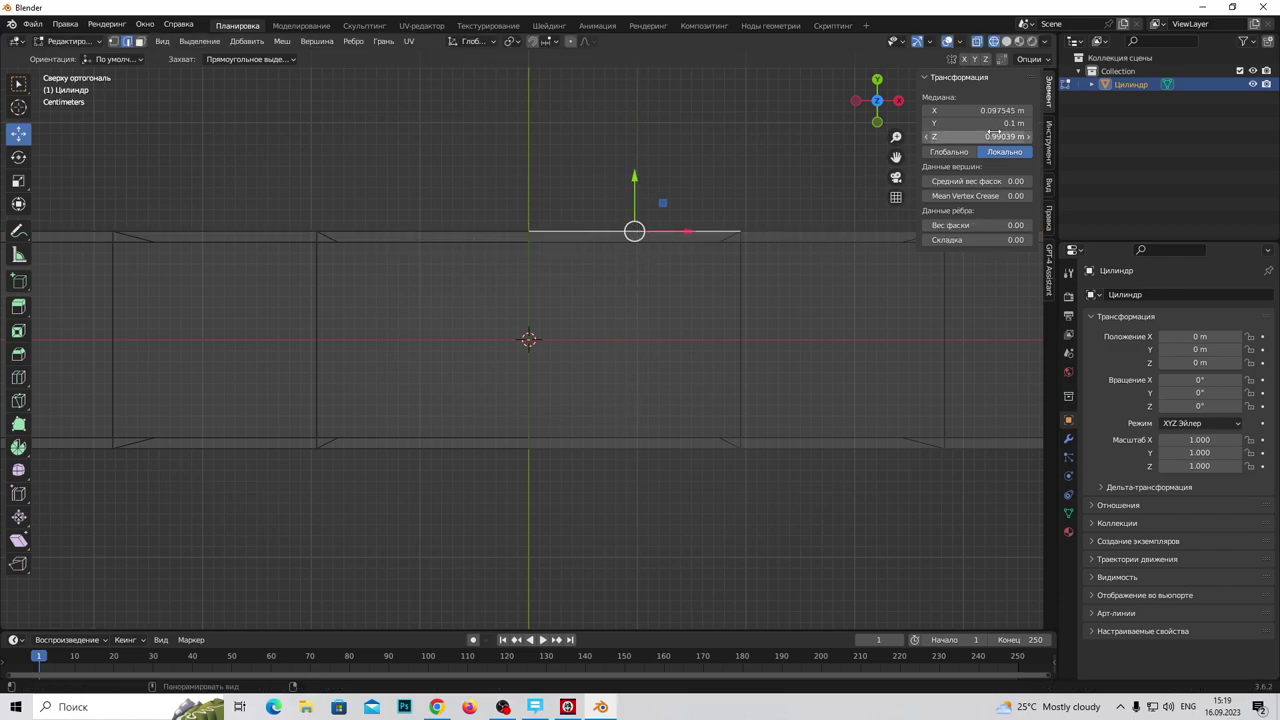
left_click(647, 241, "alt")
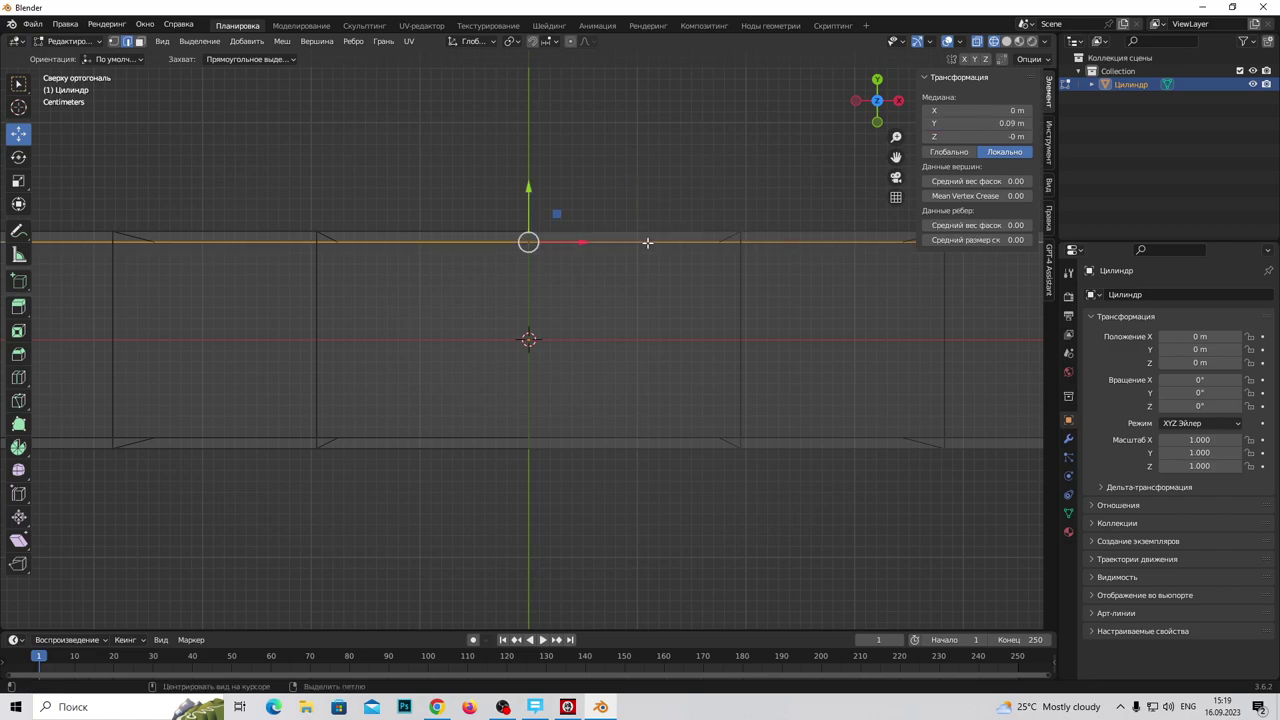
left_click(983, 123)
key("Return")
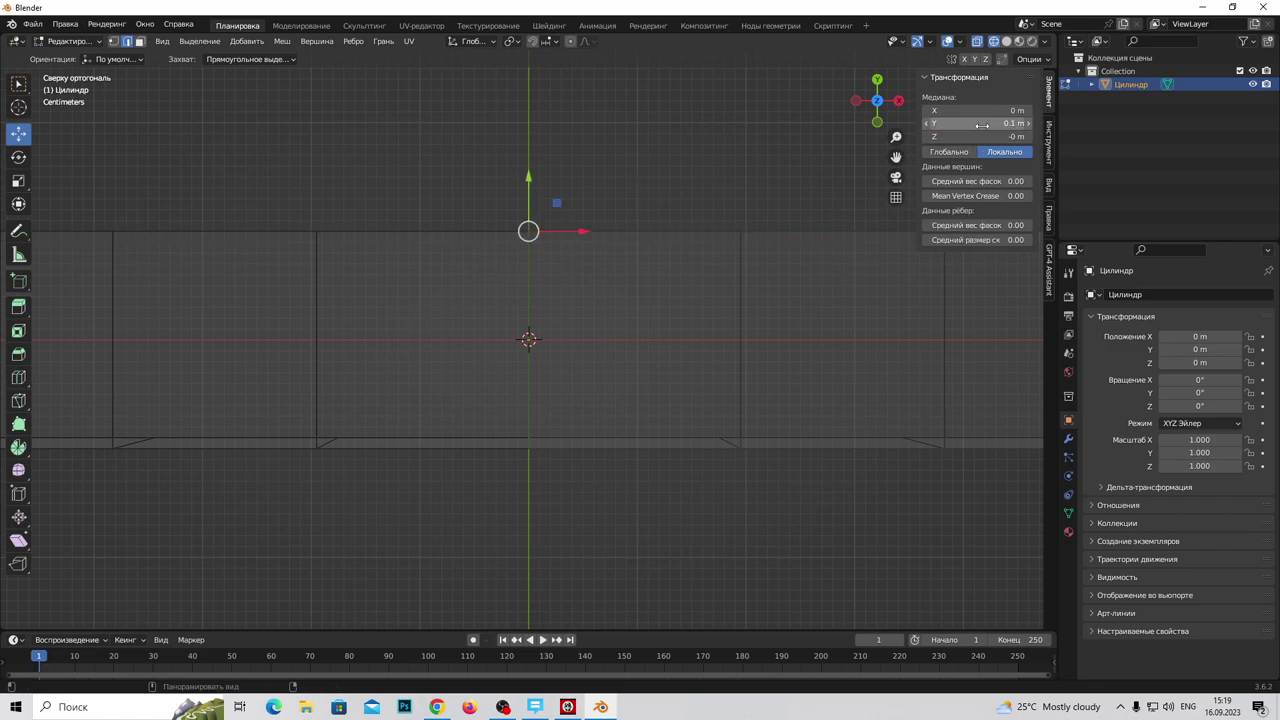
Step: Select the lower edge loop and set its Y position to -0.1 m
left_click(623, 452, "alt")
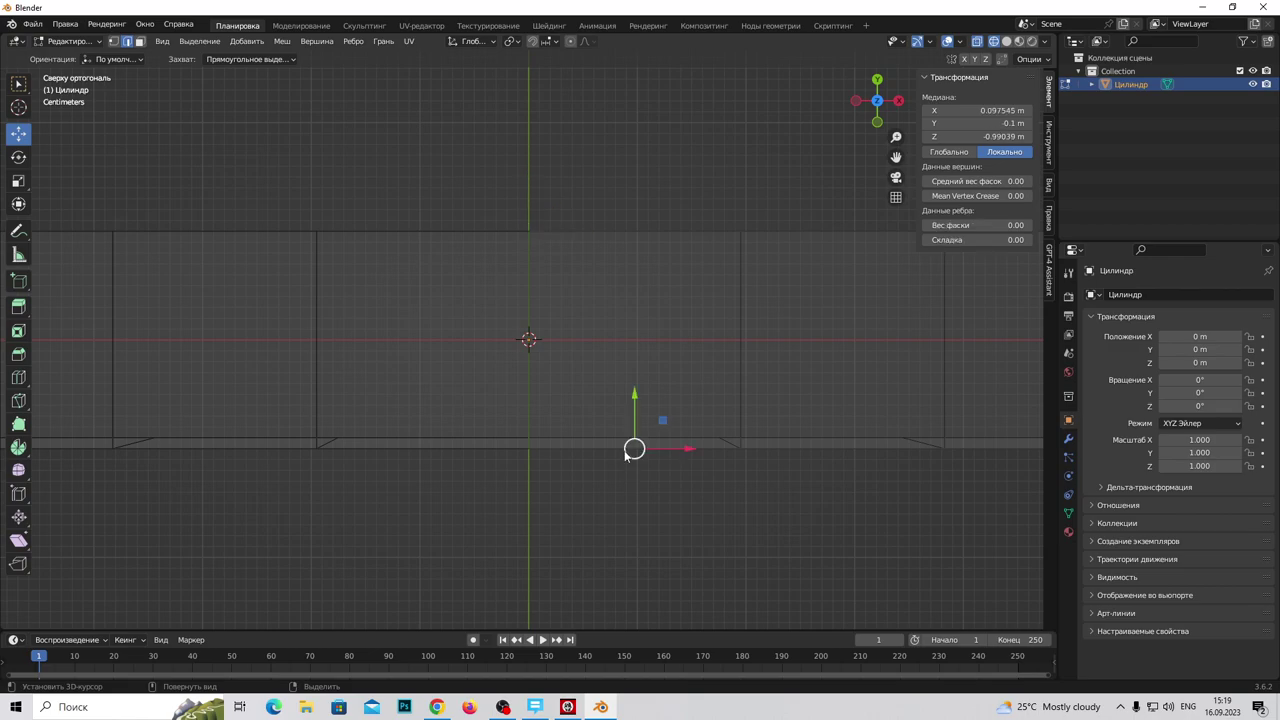
left_click(983, 123)
key("Escape")
left_click(624, 420)
left_click(594, 437, "alt")
left_click(999, 123)
type("-0.1 m")
key("Return")
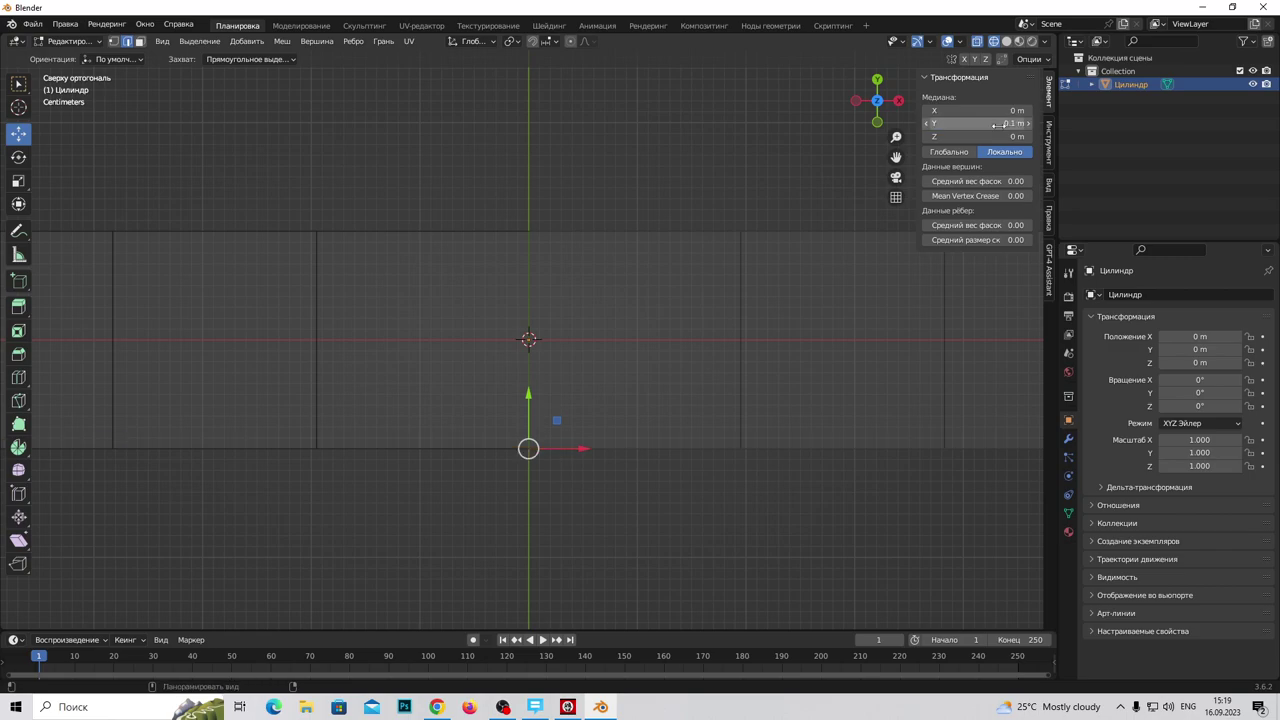
Step: Extrude the selected edge loop in place and shift it along Y
scroll(778, 395, "down", 5)
key("z")
left_click(750, 412)
middle_click_drag(750, 412, 729, 320)
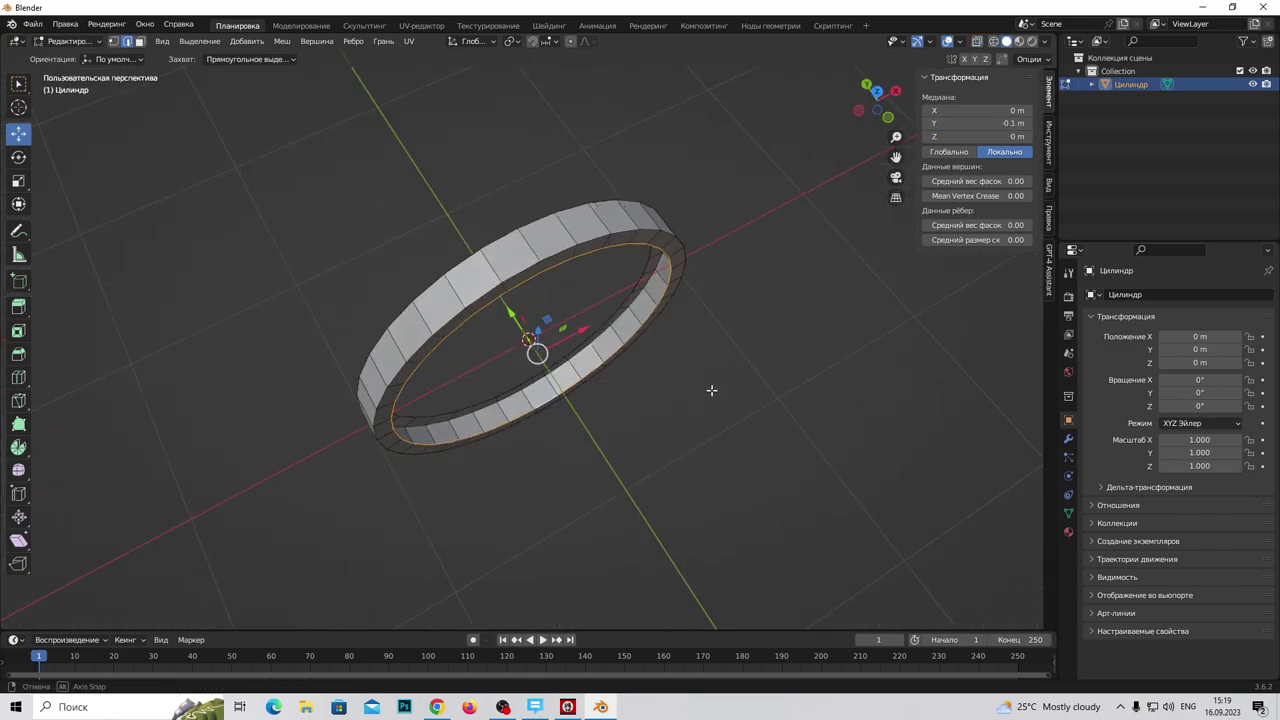
scroll(715, 328, "up", 4)
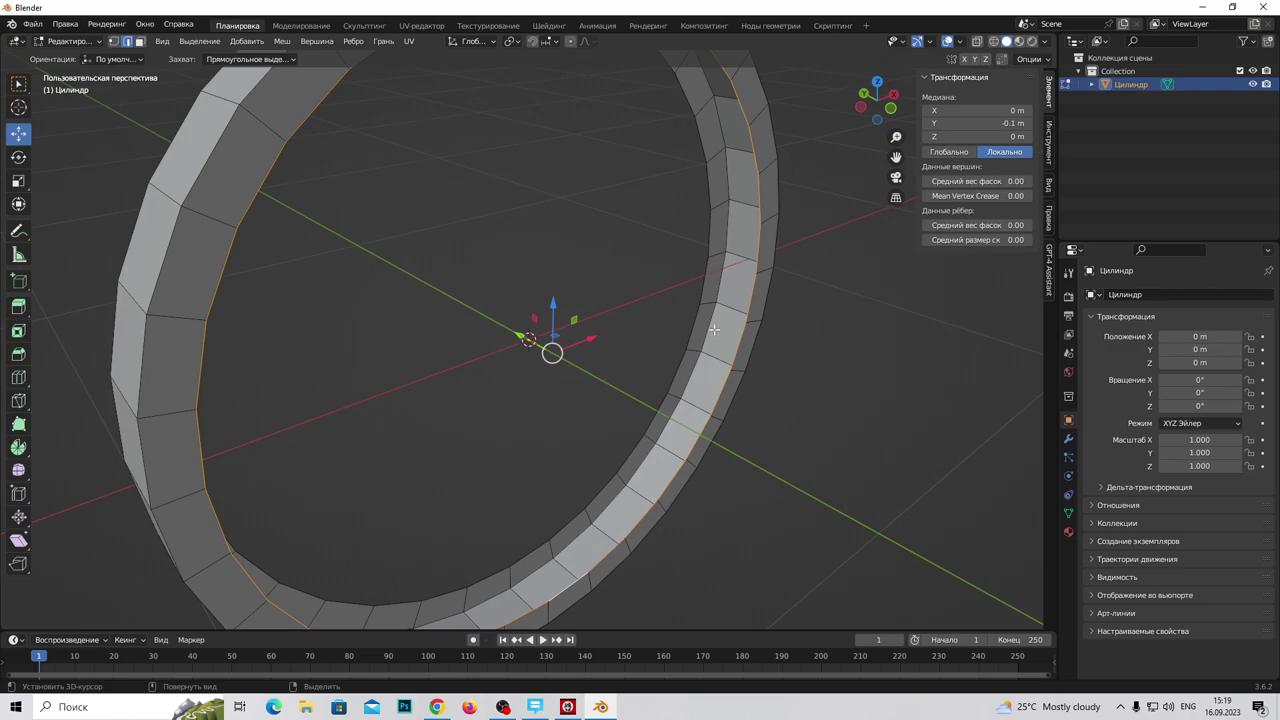
key("KP_1")
key("z")
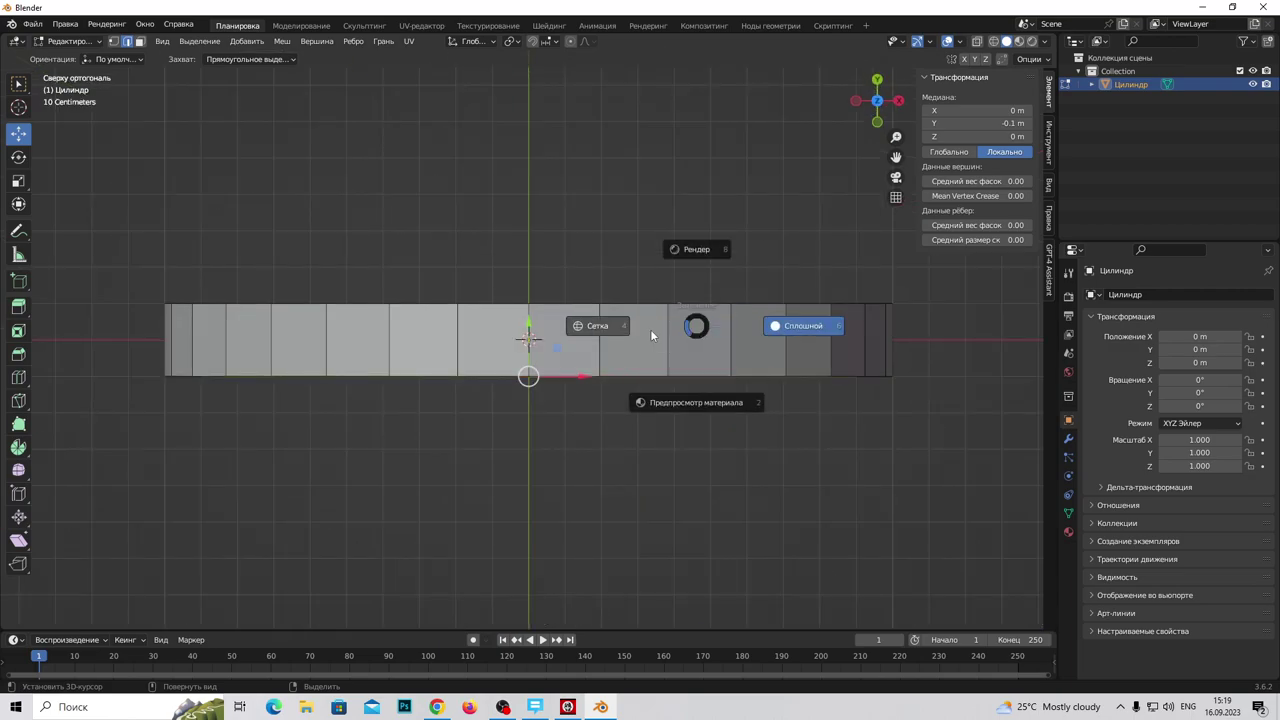
left_click(650, 329)
key("KP_7")
key("e")
right_click(594, 474)
left_click_drag(528, 508, 531, 484)
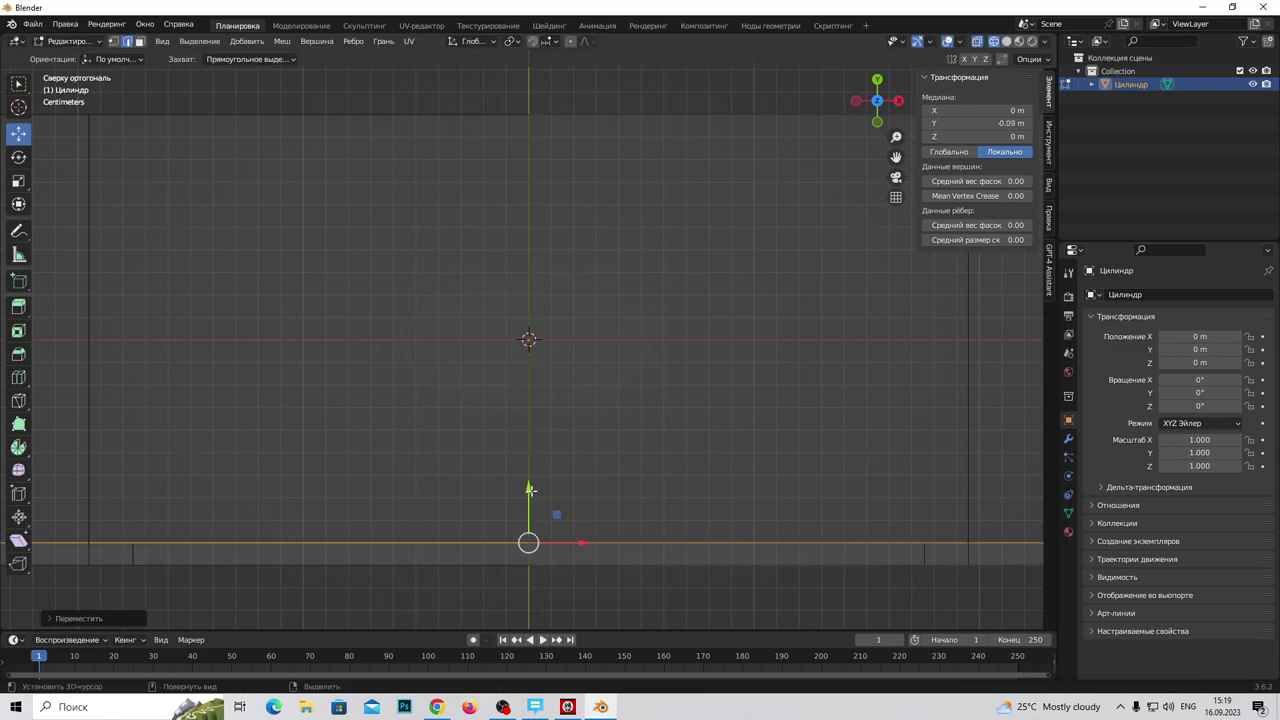
scroll(531, 480, "down", 6)
scroll(531, 476, "down", 3)
Step: Select the extruded edge loop and move it to Y 0.09 m
middle_click_drag(525, 461, 540, 395)
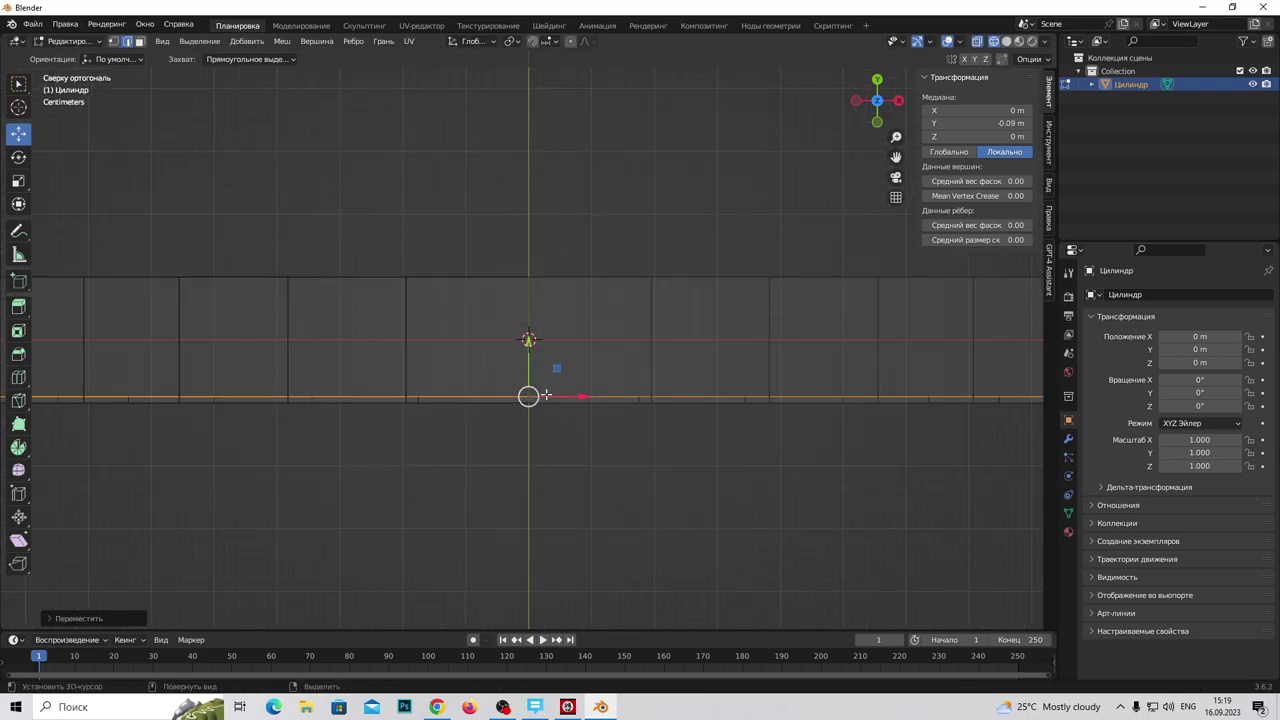
left_click(533, 432)
left_click(540, 432, "alt")
key("KP_7")
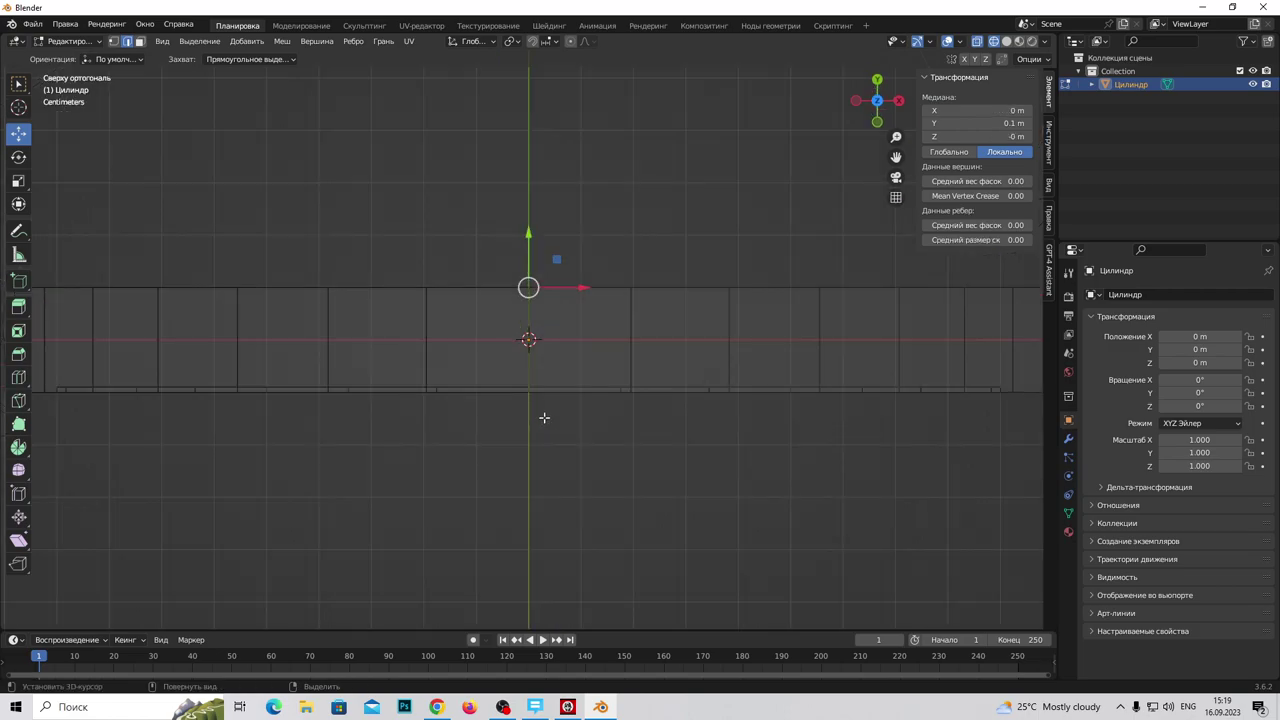
scroll(553, 235, "up", 5)
middle_click_drag(557, 194, 573, 335, "shift")
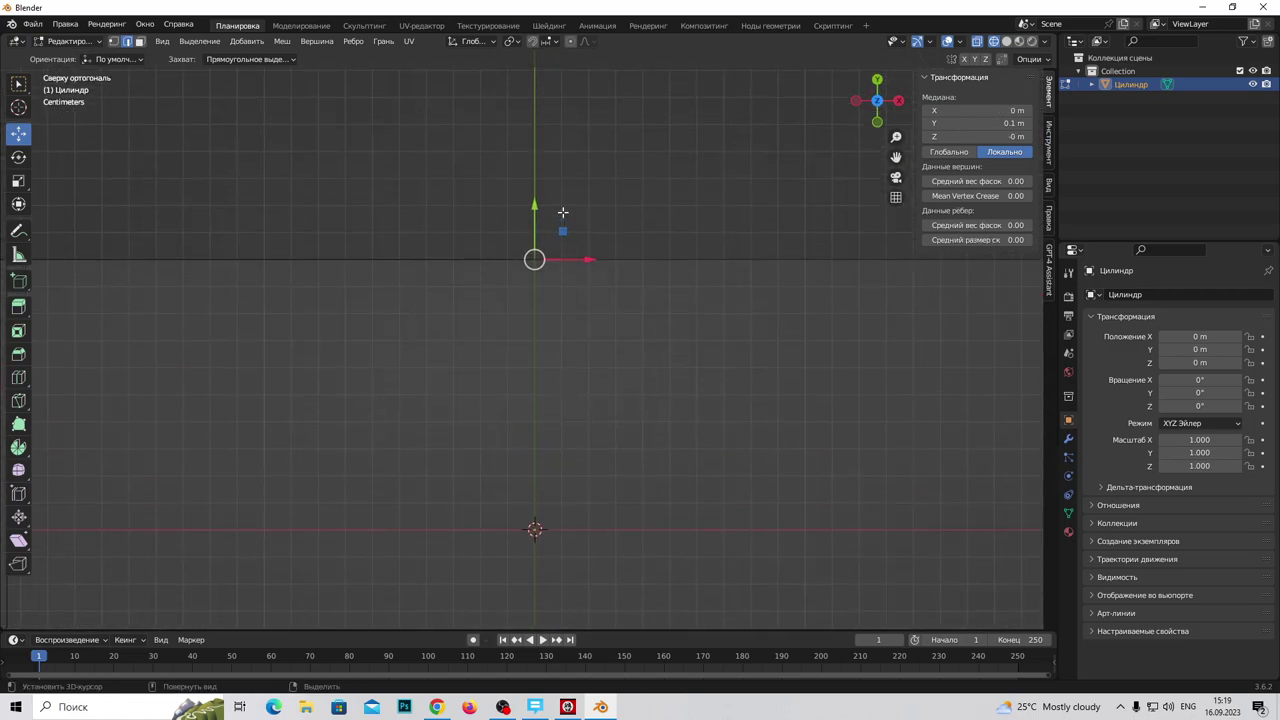
left_click_drag(535, 207, 540, 236)
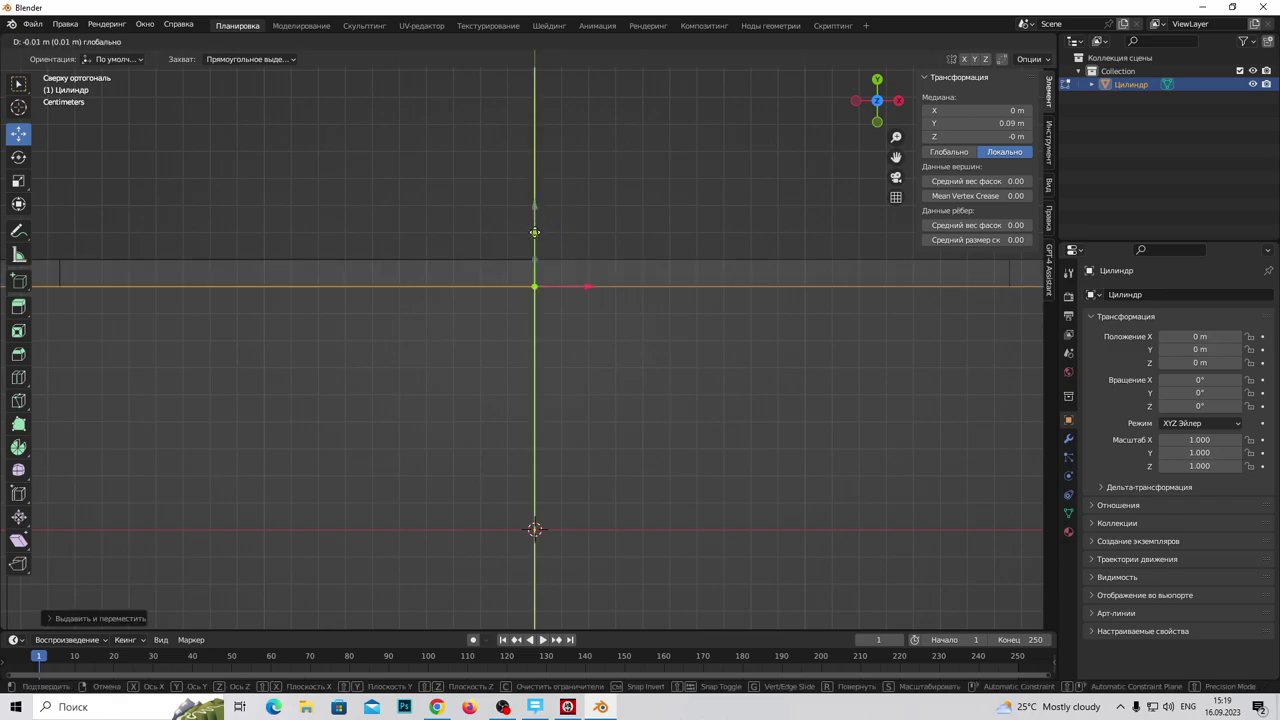
scroll(588, 340, "down", 5)
scroll(588, 340, "down", 5)
mouse_move(588, 340)
middle_mouse_down()
mouse_move(807, 359)
mouse_move(613, 384)
mouse_move(577, 358)
middle_mouse_up()
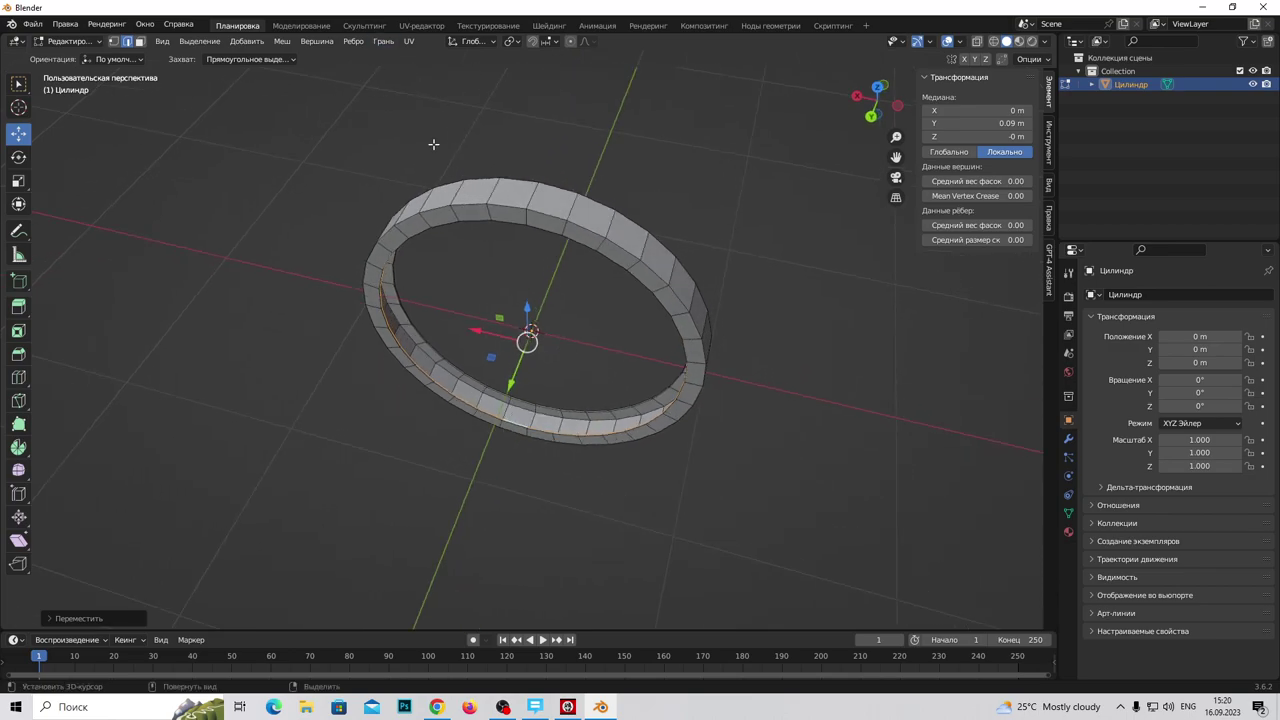
Step: Fill the ring's inner opening with a face, then undo the fill
right_click(586, 350)
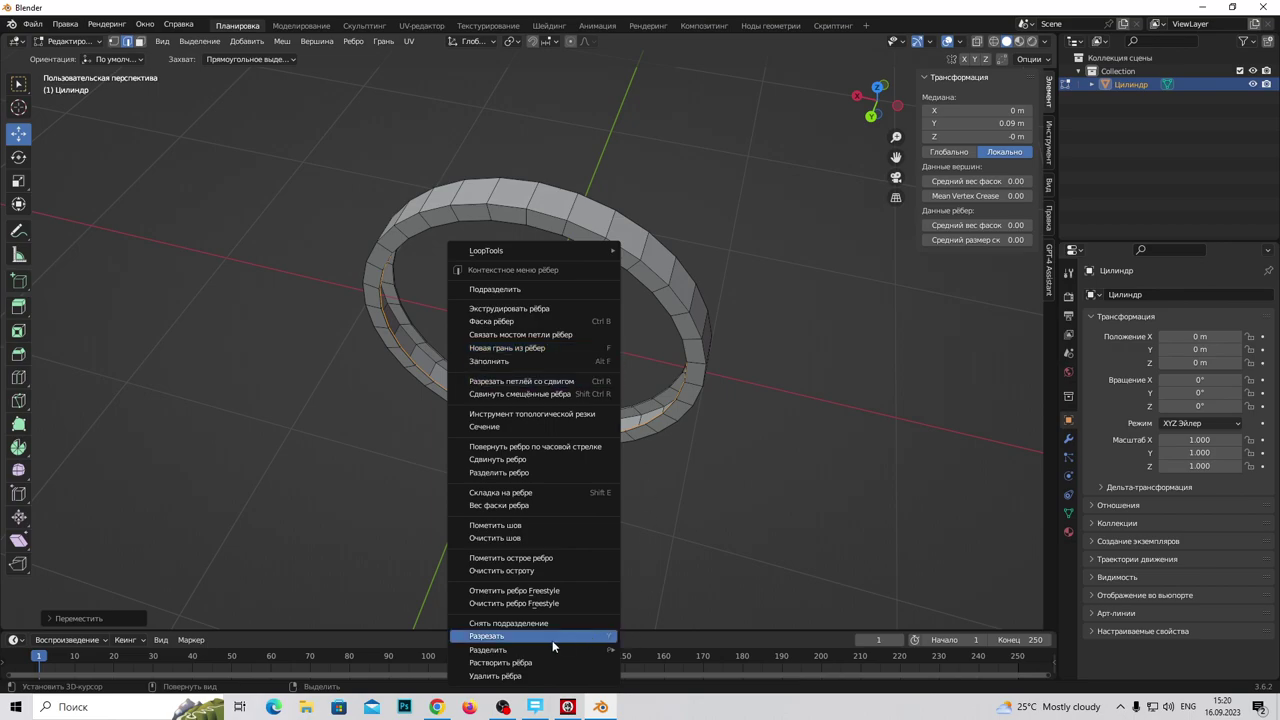
key("f")
mouse_move(654, 343)
middle_mouse_down()
mouse_move(754, 289)
mouse_move(618, 323)
middle_mouse_up()
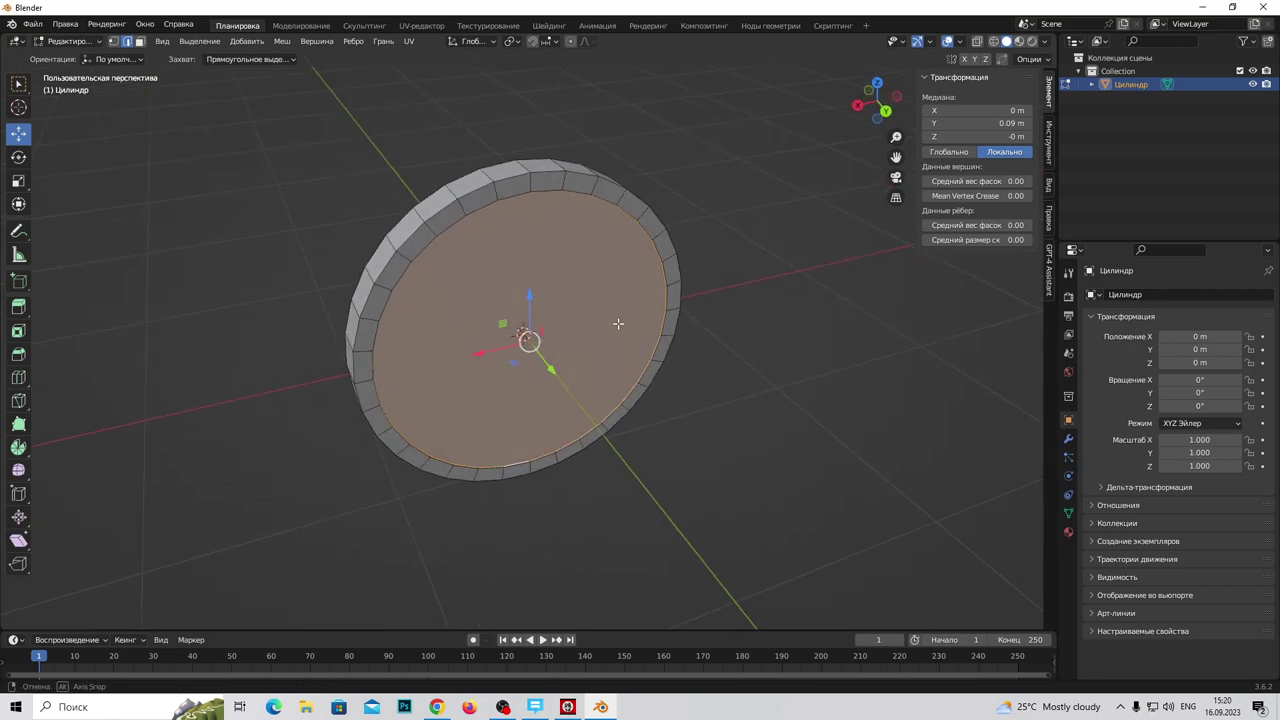
key("ctrl+z")
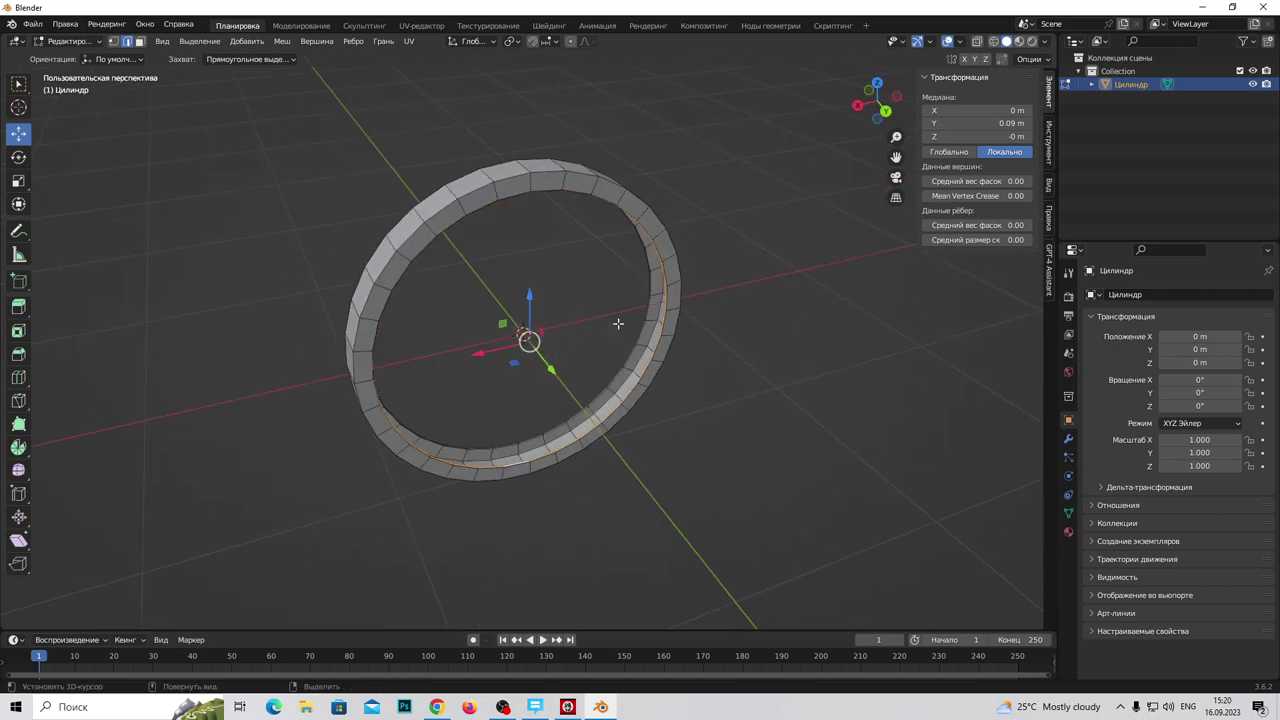
Step: Extrude the inner loop in place and scale it inward to about 0.744
key("e")
right_click(618, 323)
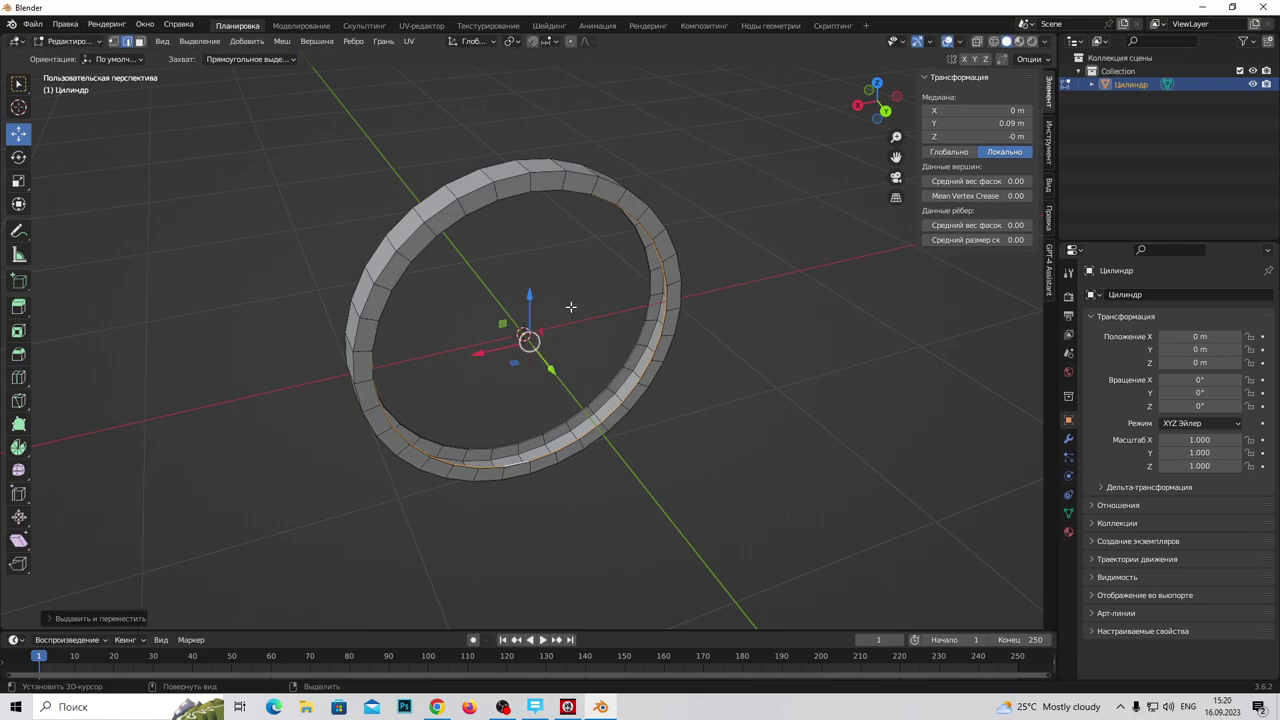
left_click(320, 41)
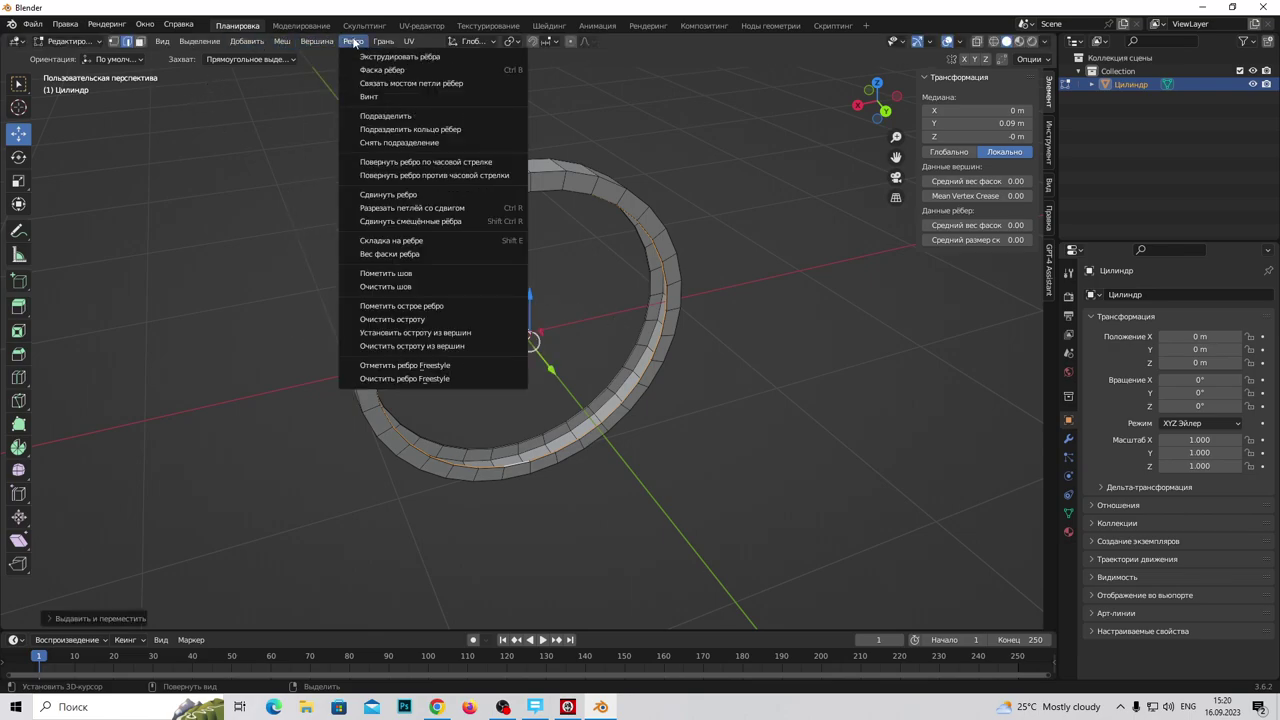
key("s")
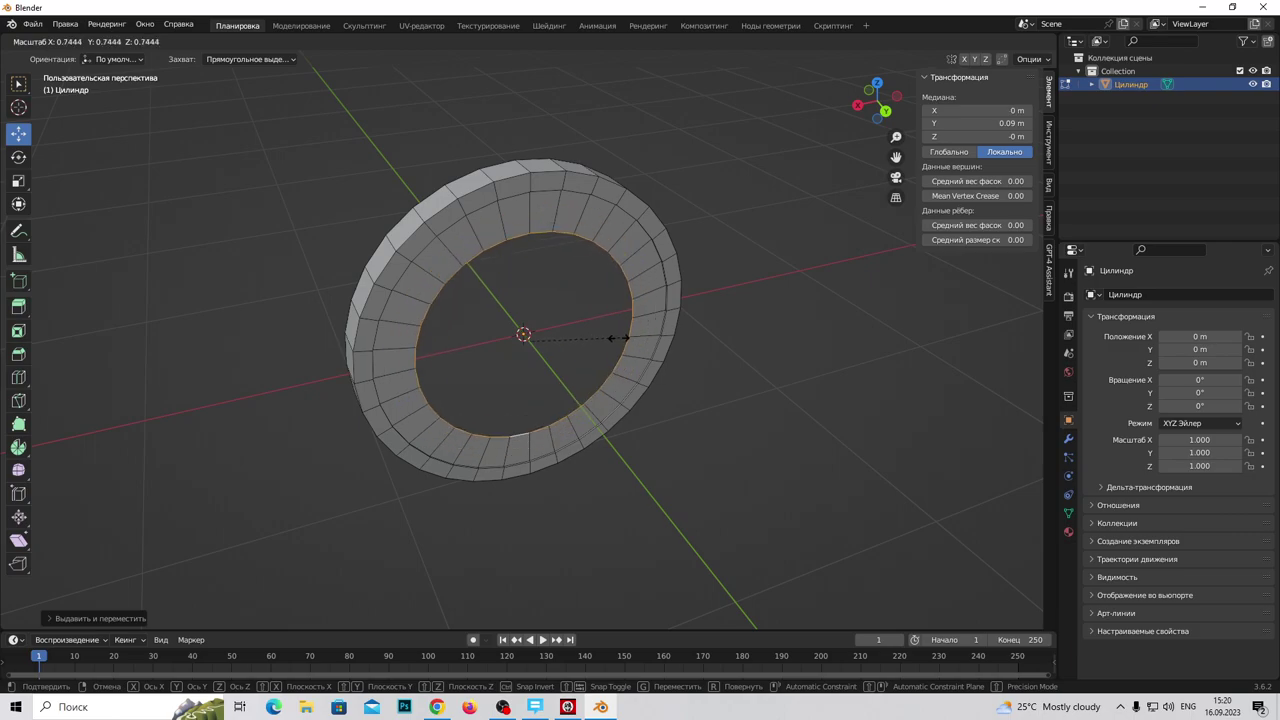
left_click(580, 343)
Step: Fill the remaining small inner hole with a face
right_click(571, 366)
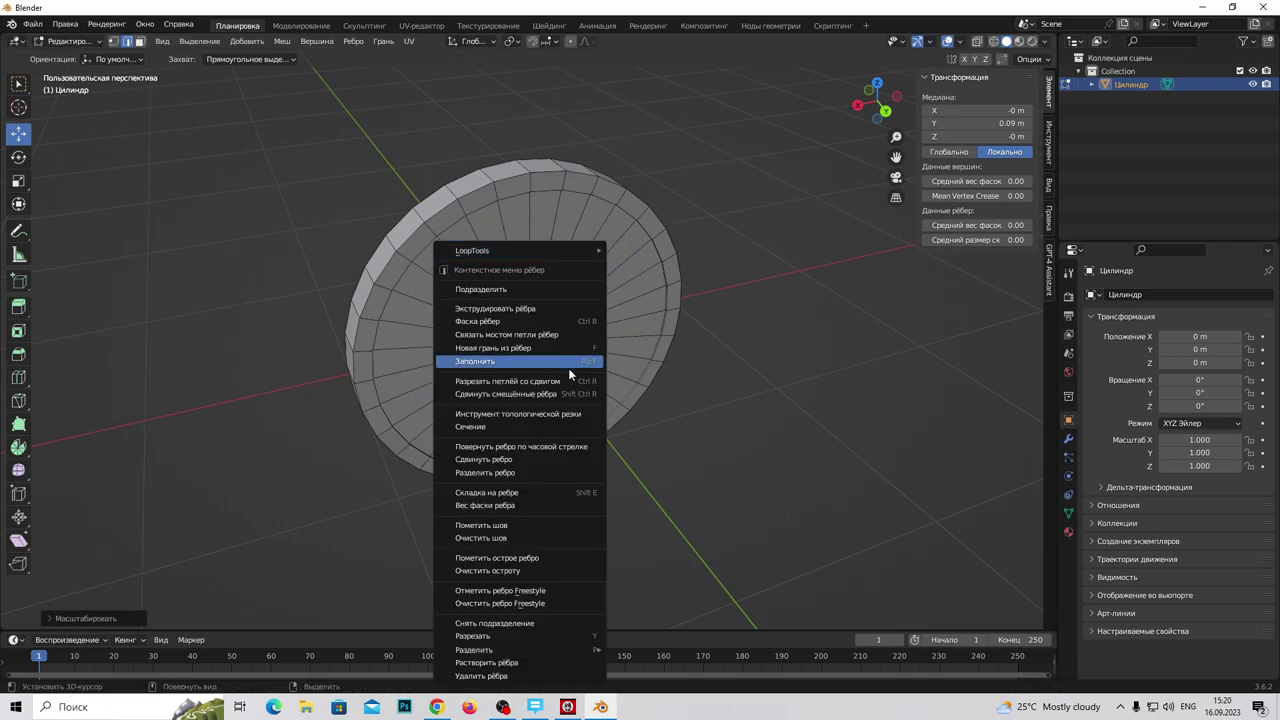
left_click(568, 366)
left_click(283, 41)
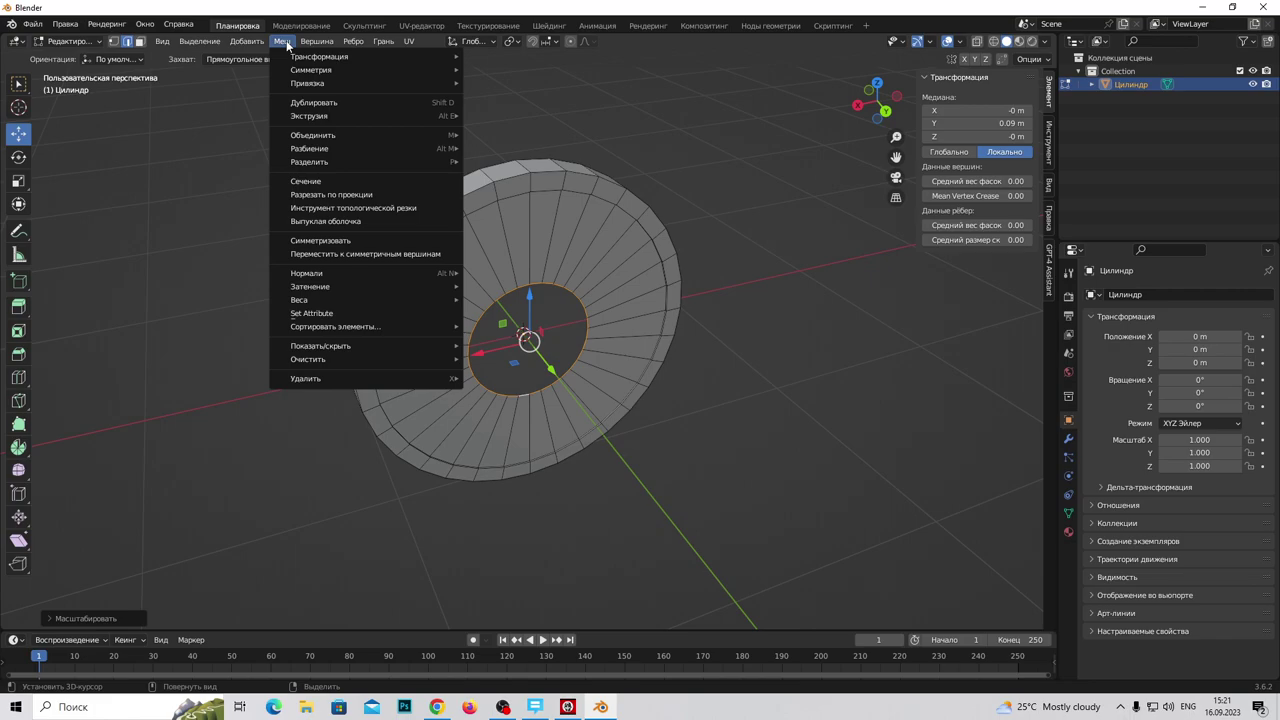
mouse_move(313, 135)
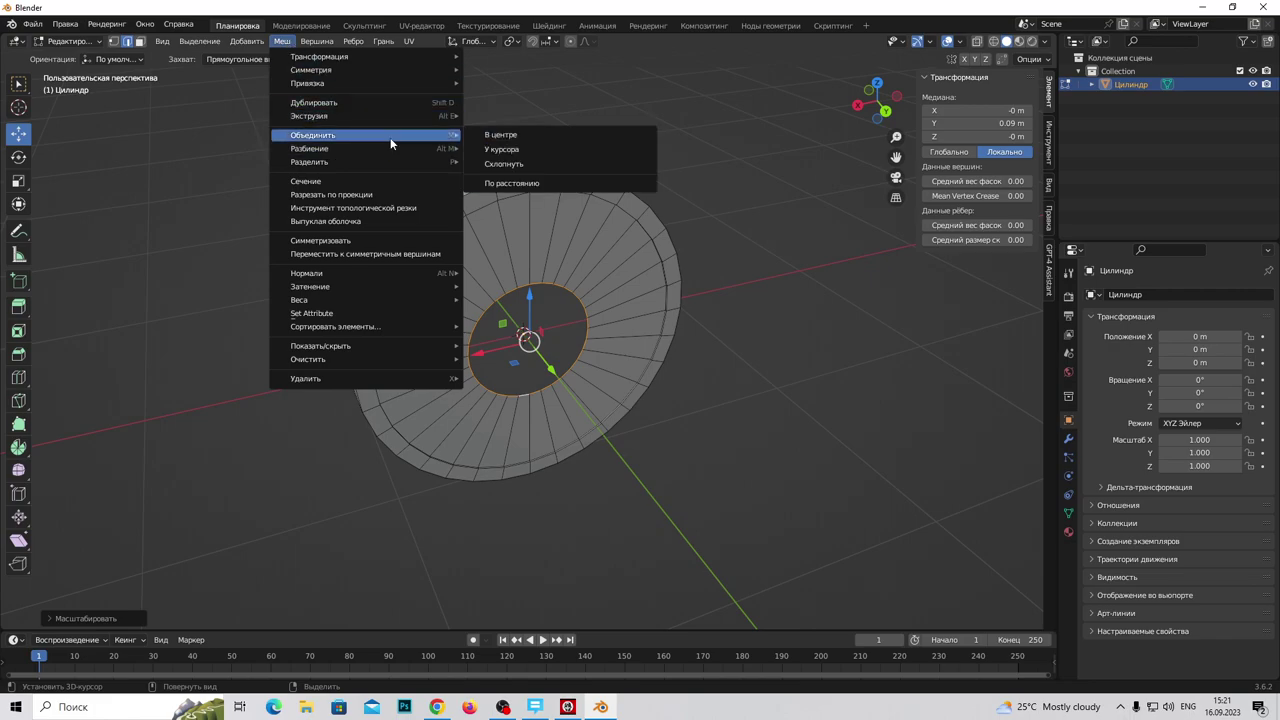
Step: Collapse the selected inner hole into a single centre point
left_click(503, 163)
mouse_move(524, 160)
middle_mouse_down()
mouse_move(561, 383)
mouse_move(670, 379)
middle_mouse_up()
mouse_move(589, 332)
middle_mouse_down()
mouse_move(586, 249)
mouse_move(310, 355)
middle_mouse_up()
scroll(310, 355, "up", 3)
Step: Extrude the other inner loop in place and collapse it to a centre vertex
left_click(301, 351, "alt")
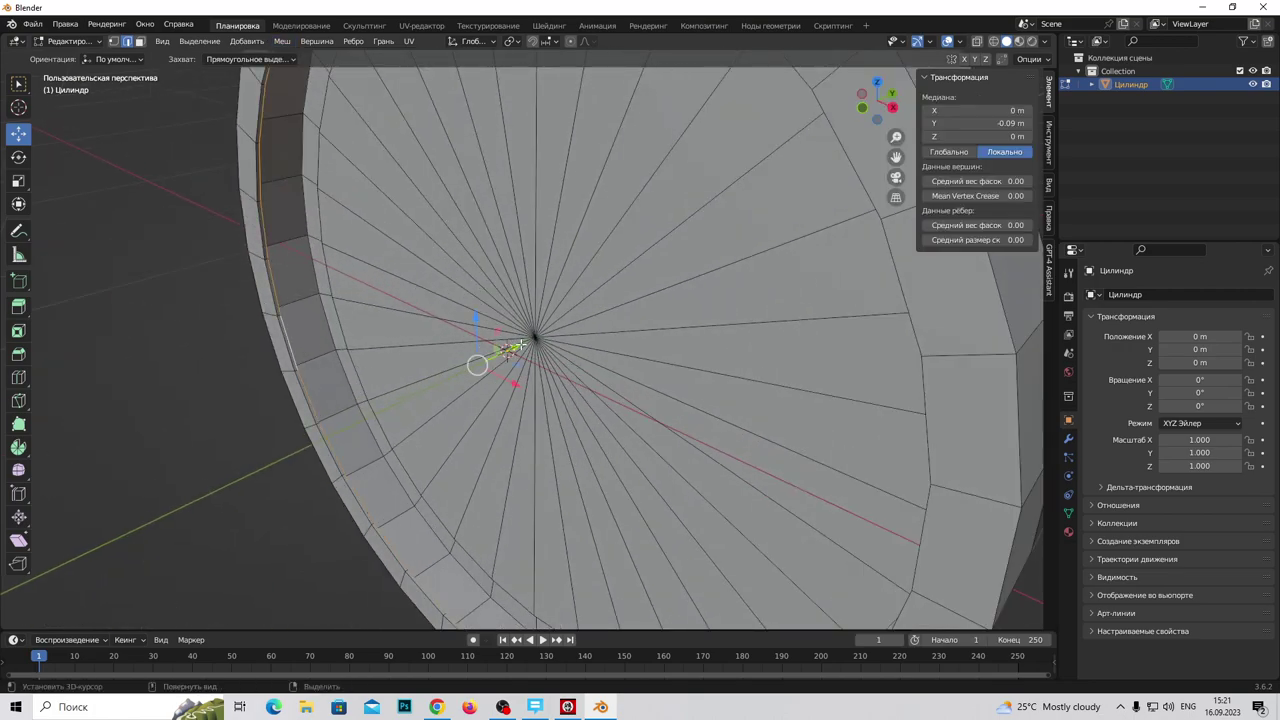
key("e")
right_click(521, 345)
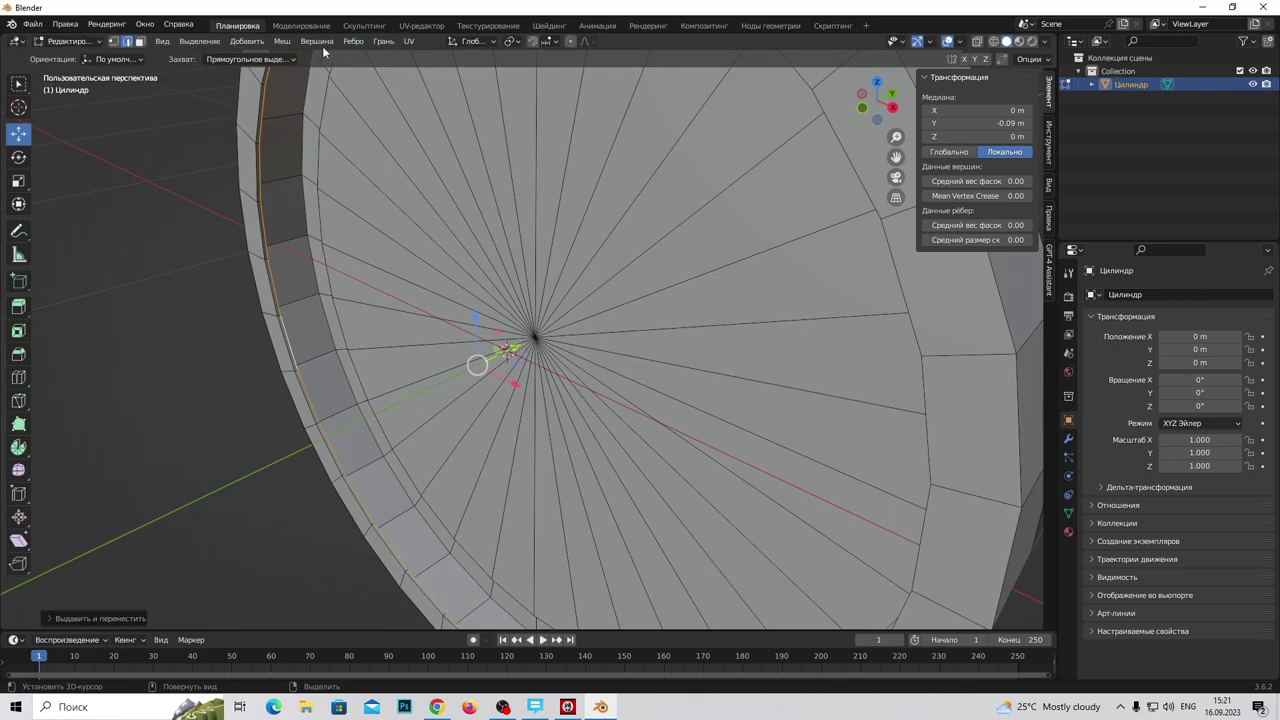
left_click(318, 42)
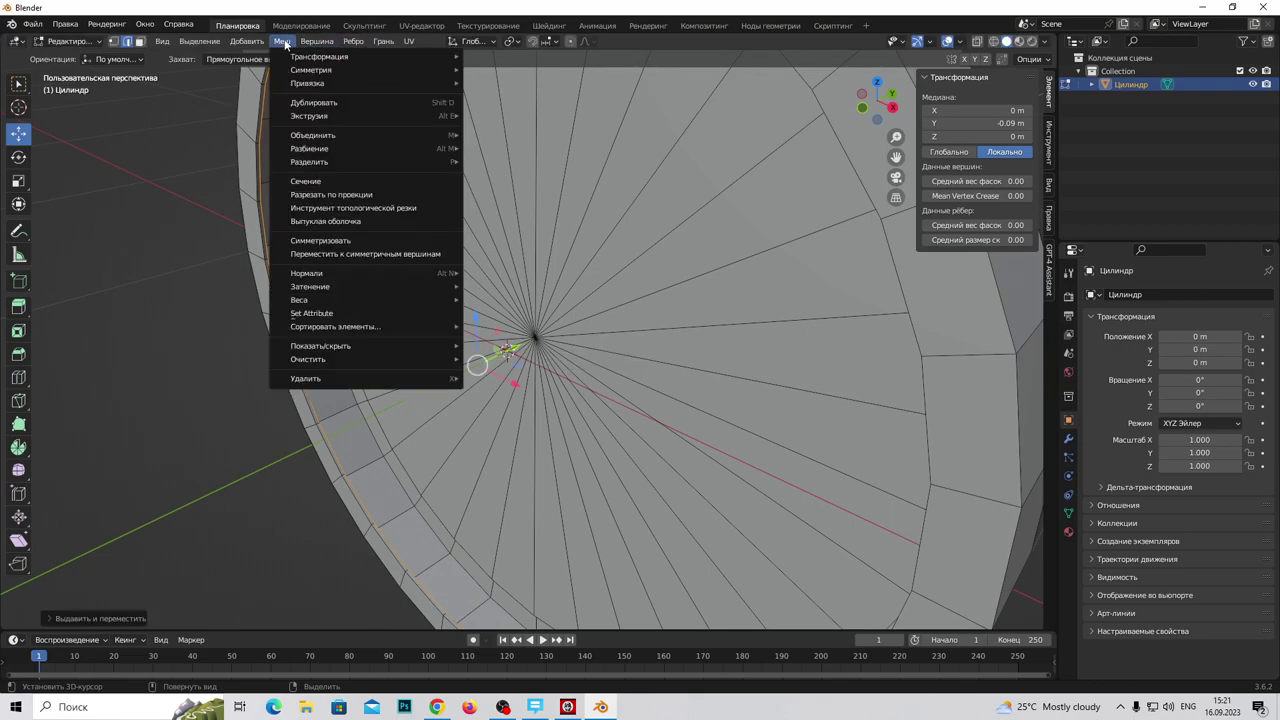
mouse_move(313, 135)
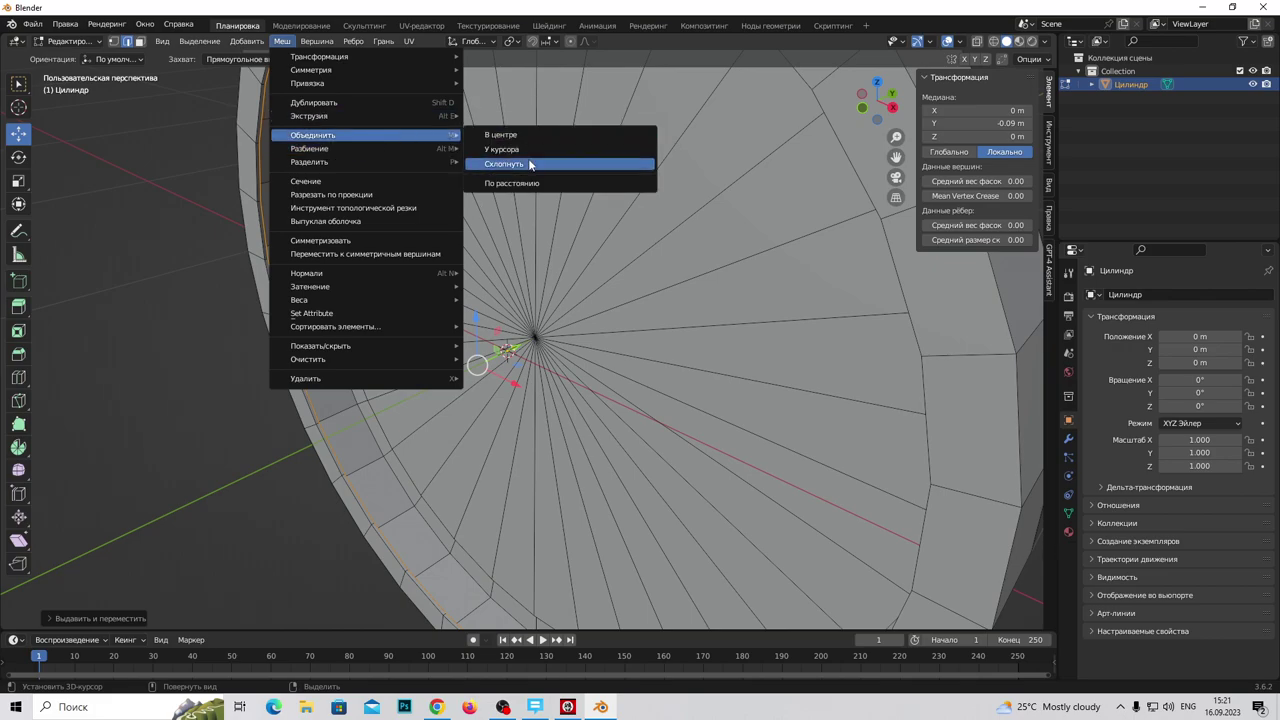
left_click(530, 164)
scroll(530, 340, "down", 8)
middle_click_drag(600, 360, 879, 367)
scroll(600, 366, "up", 4)
scroll(571, 400, "up", 4)
mouse_move(571, 400)
middle_mouse_down()
mouse_move(546, 409)
mouse_move(478, 324)
mouse_move(606, 346)
mouse_move(529, 363)
mouse_move(586, 373)
middle_mouse_up()
scroll(630, 368, "down", 5)
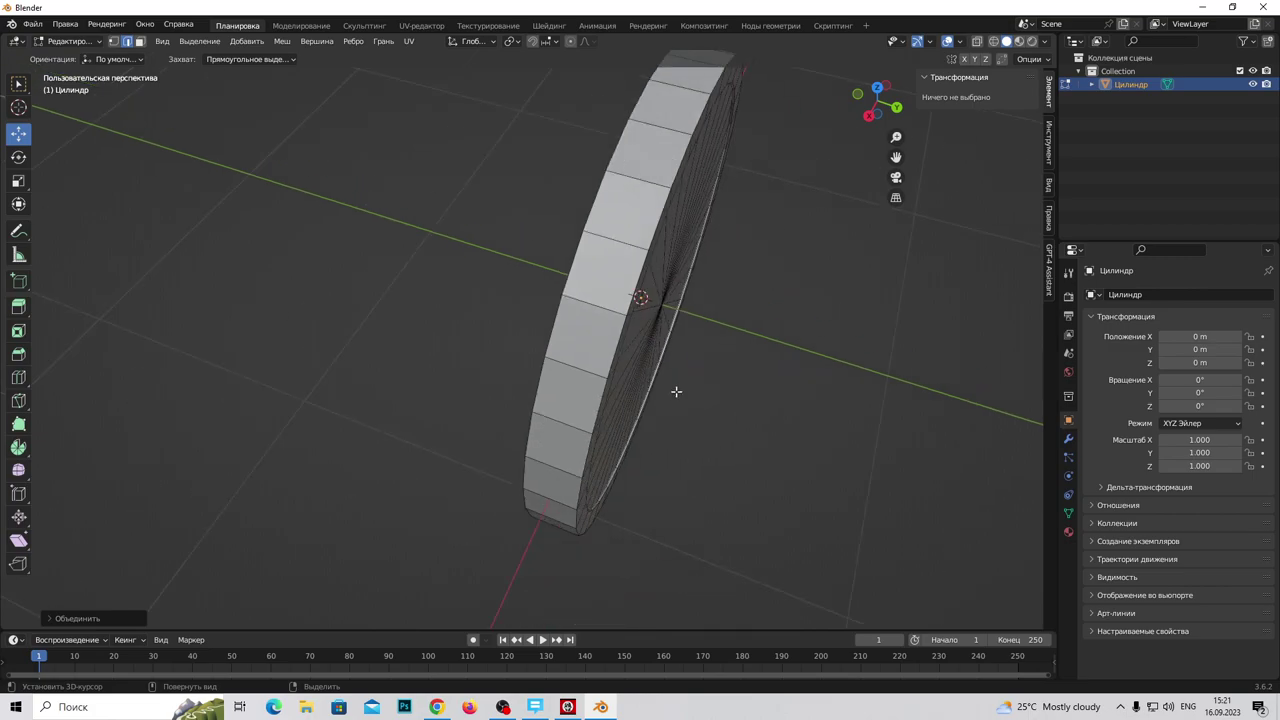
Step: Select the whole dish mesh and smooth-shade all its faces
key("a")
mouse_move(682, 276)
middle_mouse_down()
mouse_move(640, 360)
mouse_move(618, 366)
middle_mouse_up()
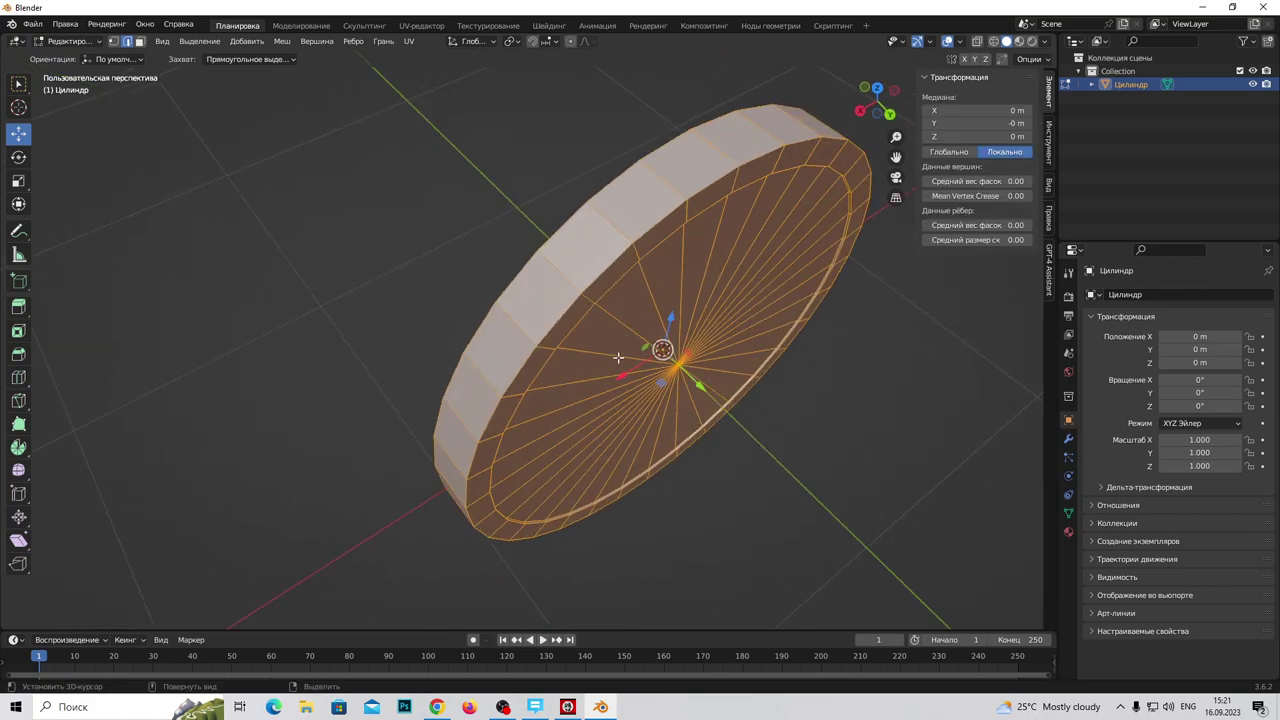
right_click(626, 321)
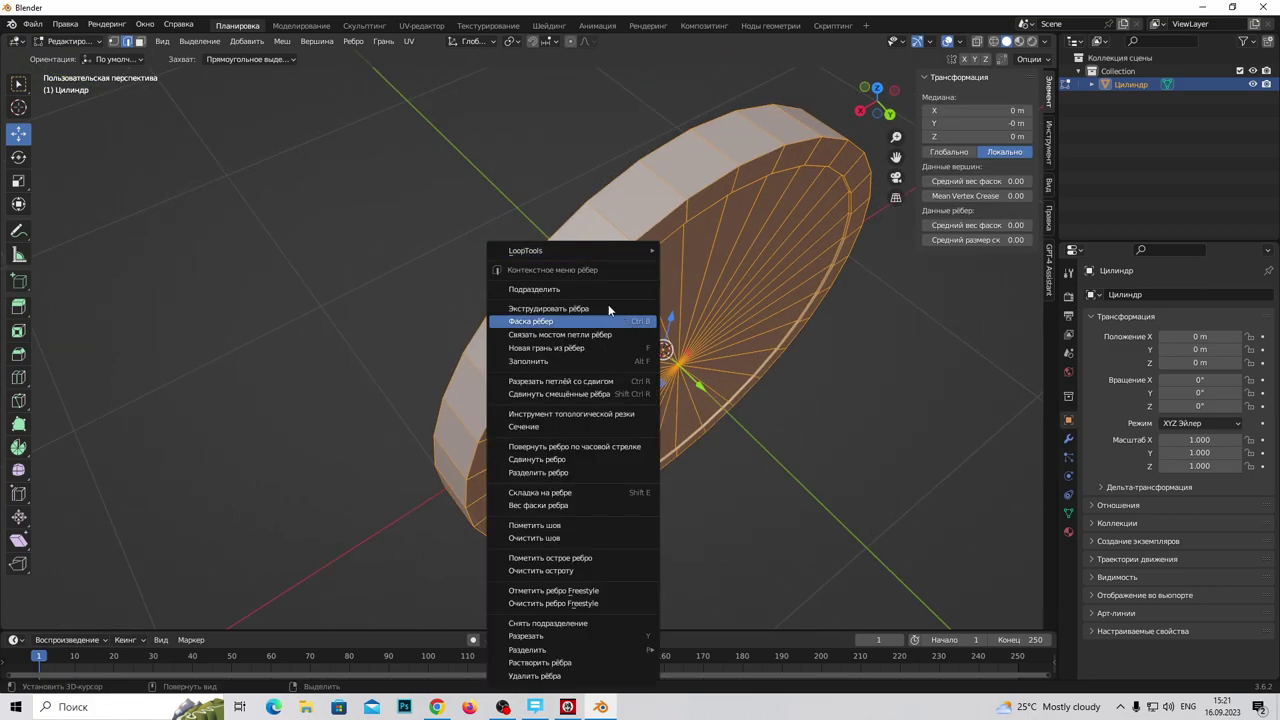
left_click(383, 41)
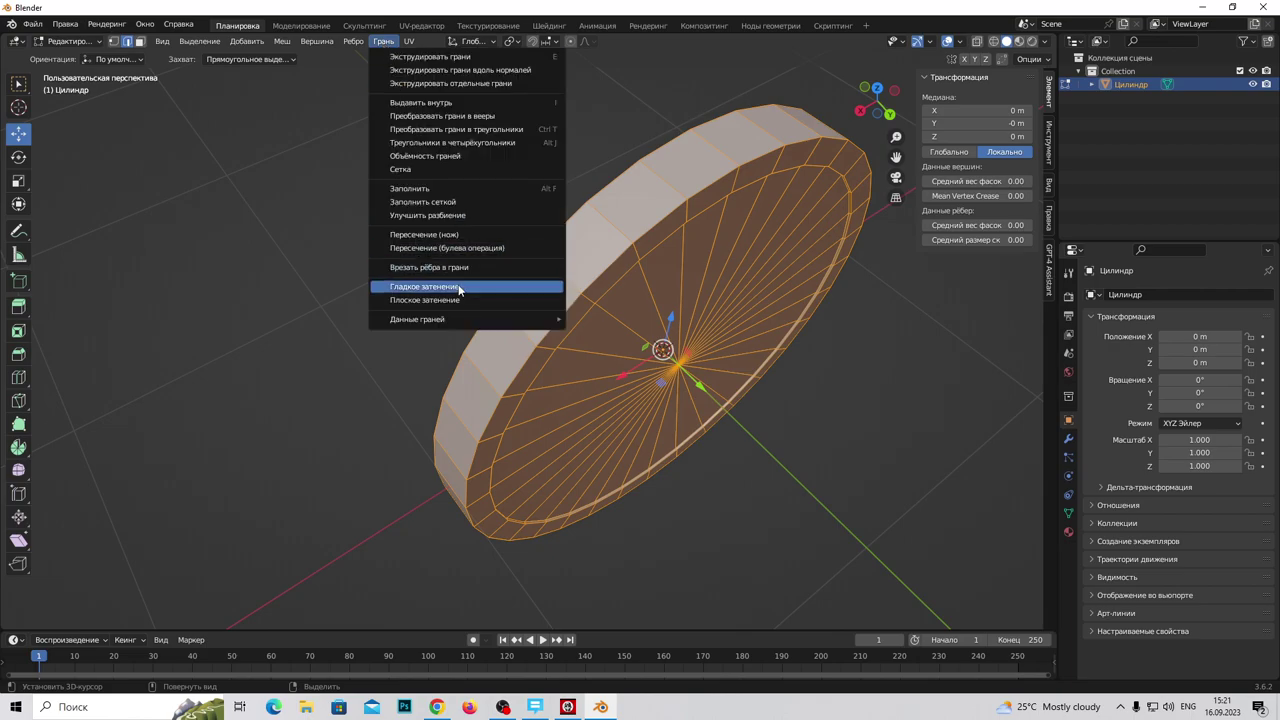
left_click(460, 288)
Step: Select a lengthwise edge loop on the rim and slide it to a new position
mouse_move(466, 289)
middle_mouse_down()
mouse_move(563, 374)
mouse_move(645, 310)
middle_mouse_up()
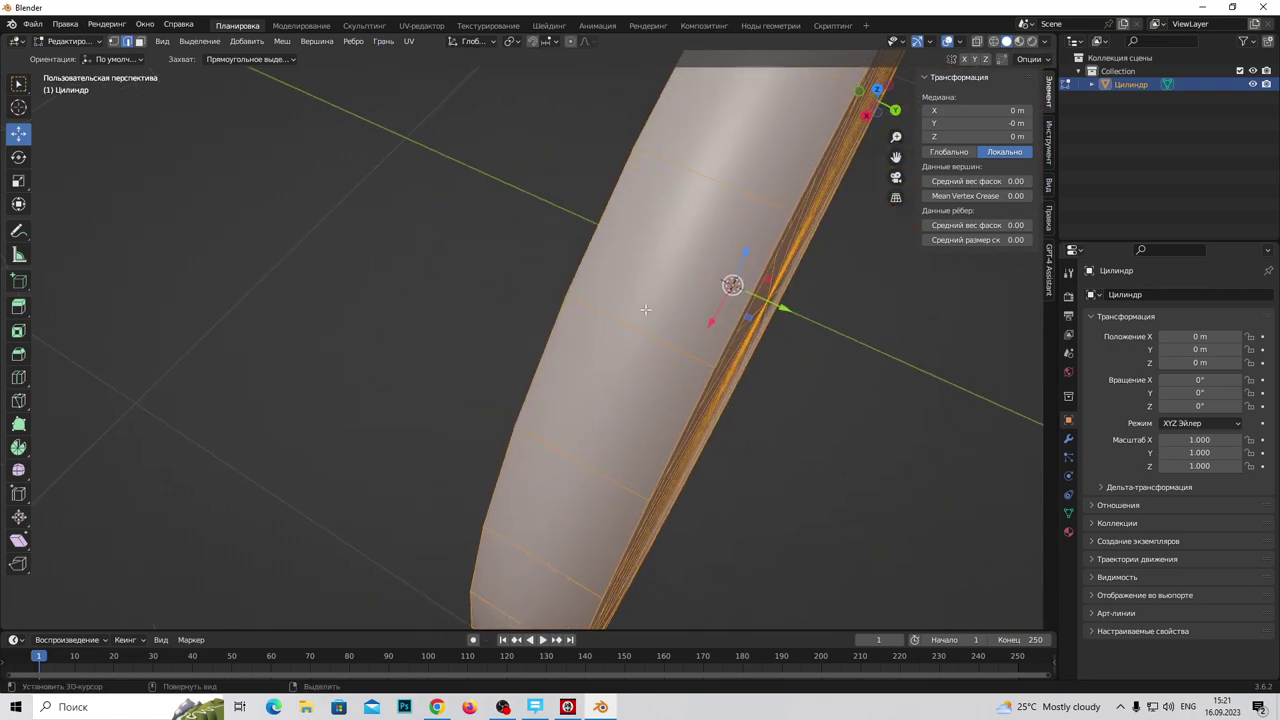
left_click(644, 306, "alt")
key("g")
key("g")
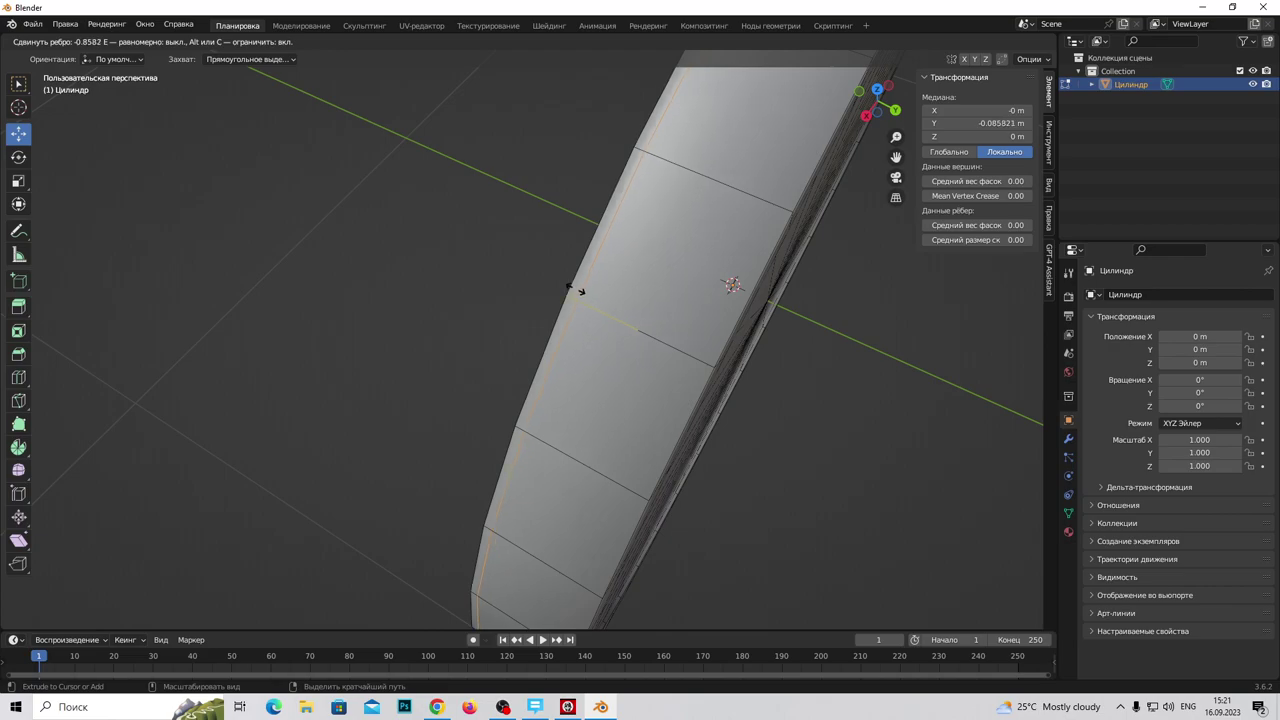
left_click(575, 289)
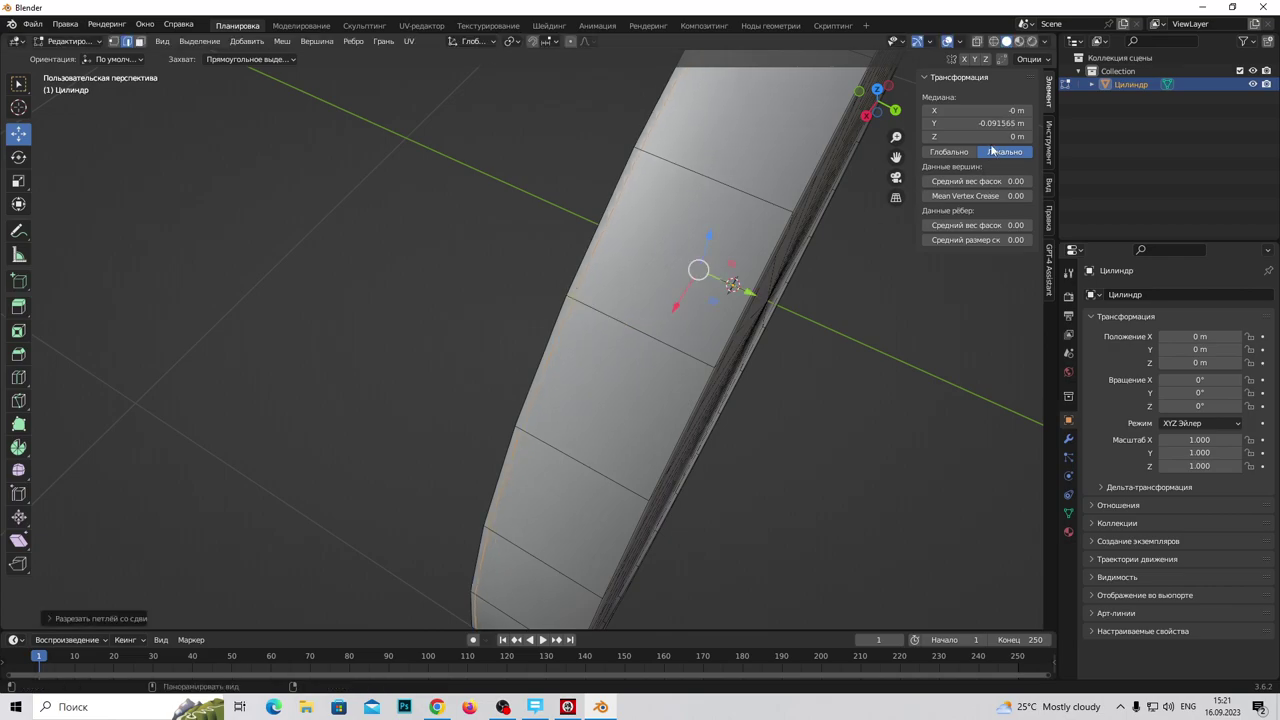
Step: Cut a new lengthwise edge loop along the rim and set its Y to 0.091565 m
key("ctrl+r")
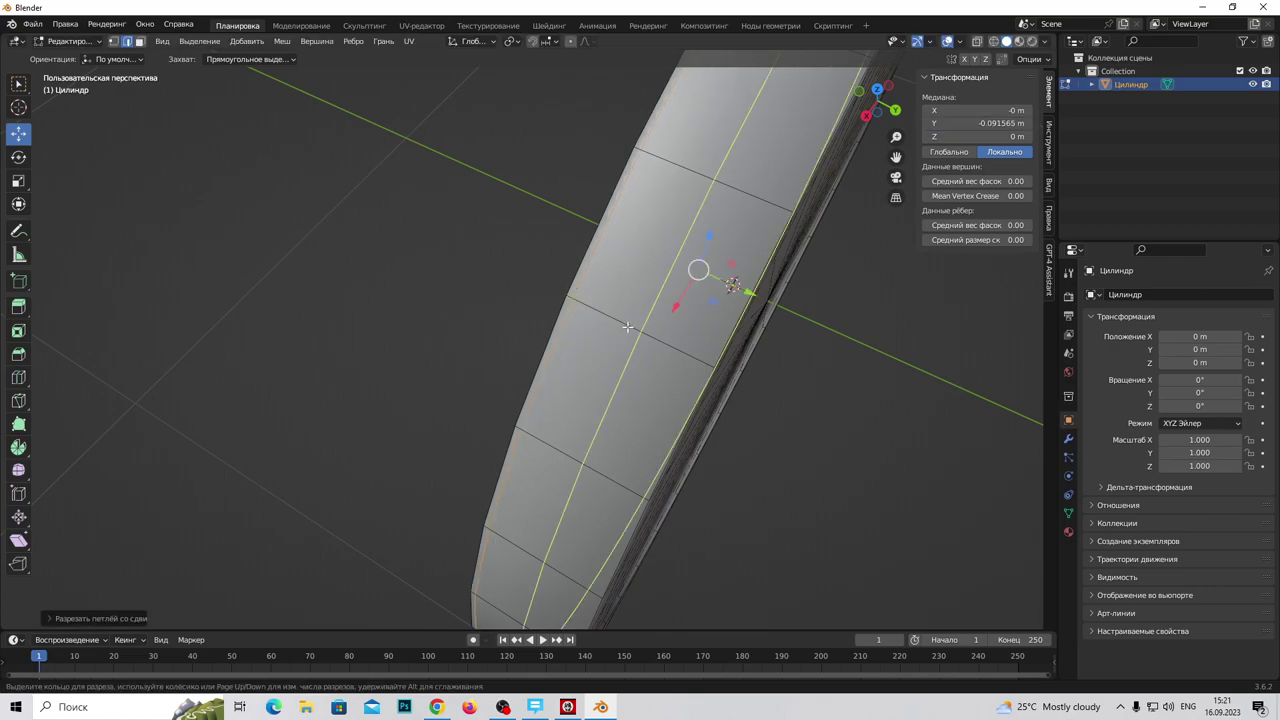
left_click(627, 327)
left_click(630, 327)
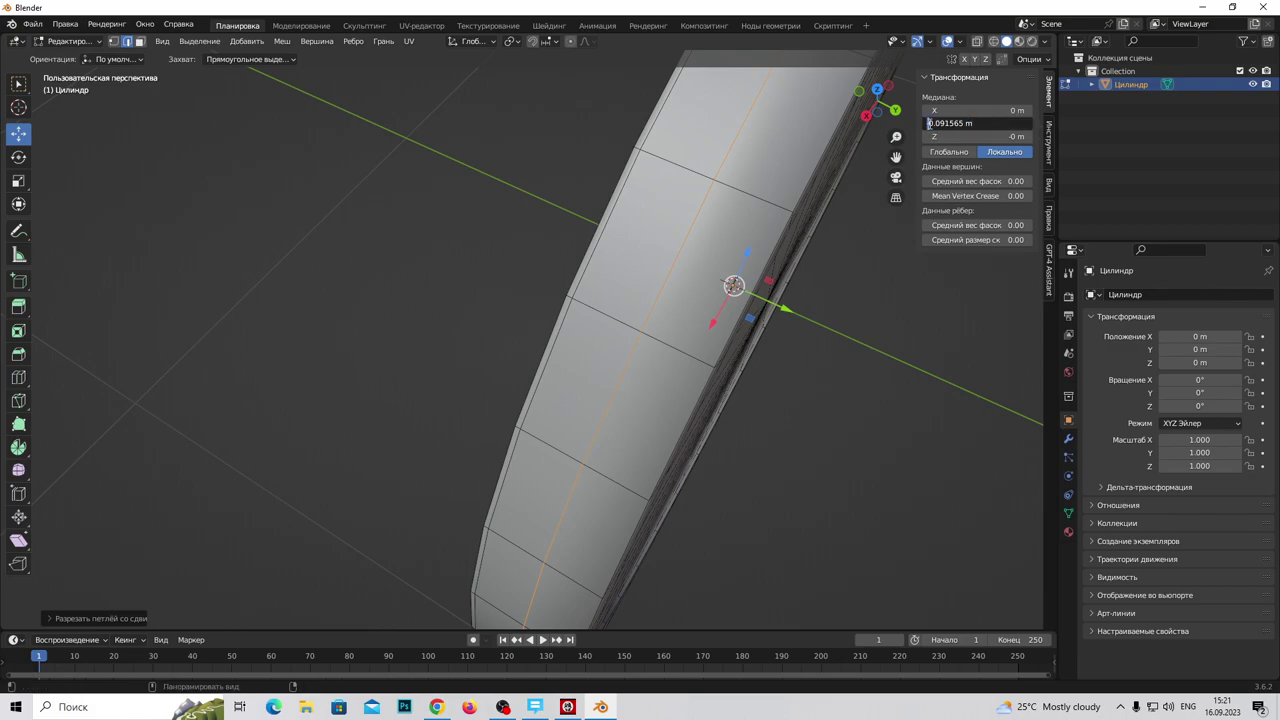
key("Return")
scroll(634, 473, "down", 5)
middle_click_drag(574, 446, 457, 380)
scroll(457, 380, "up", 5)
middle_click_drag(334, 349, 470, 394, "shift")
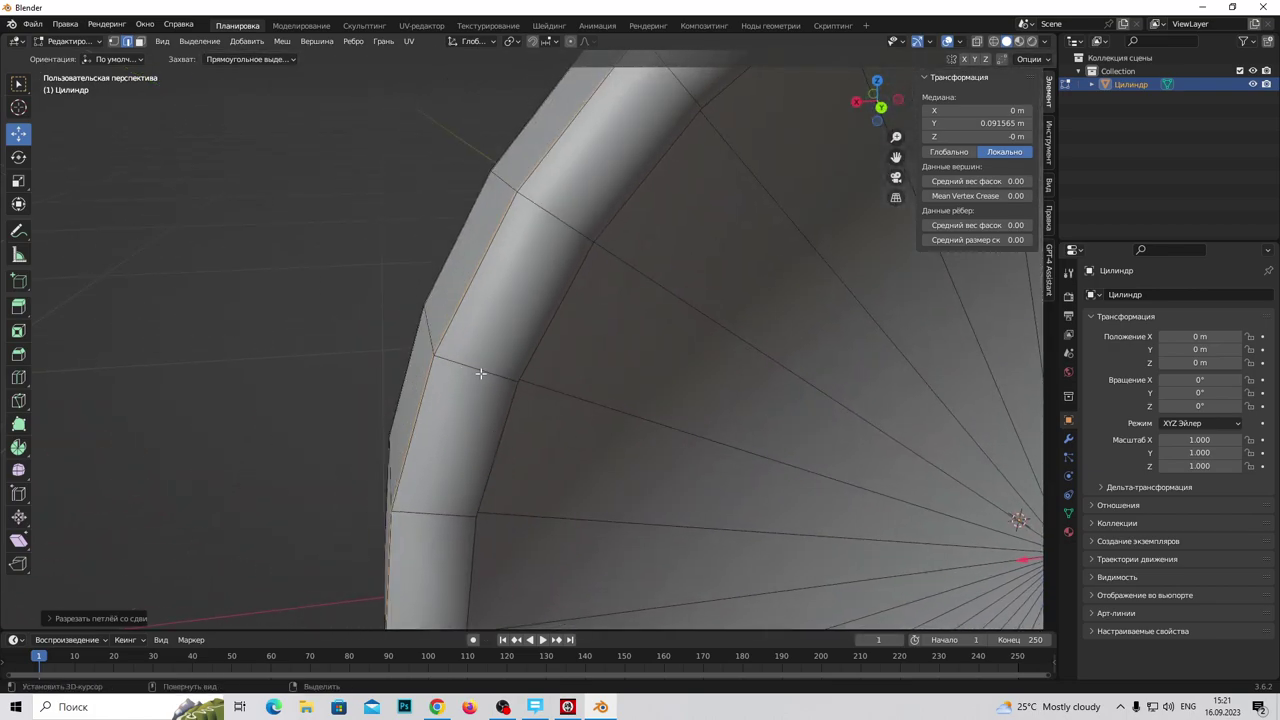
Step: Slide the selected rim edge loop close to the rim's edge, redoing the slide once
key("g")
key("g")
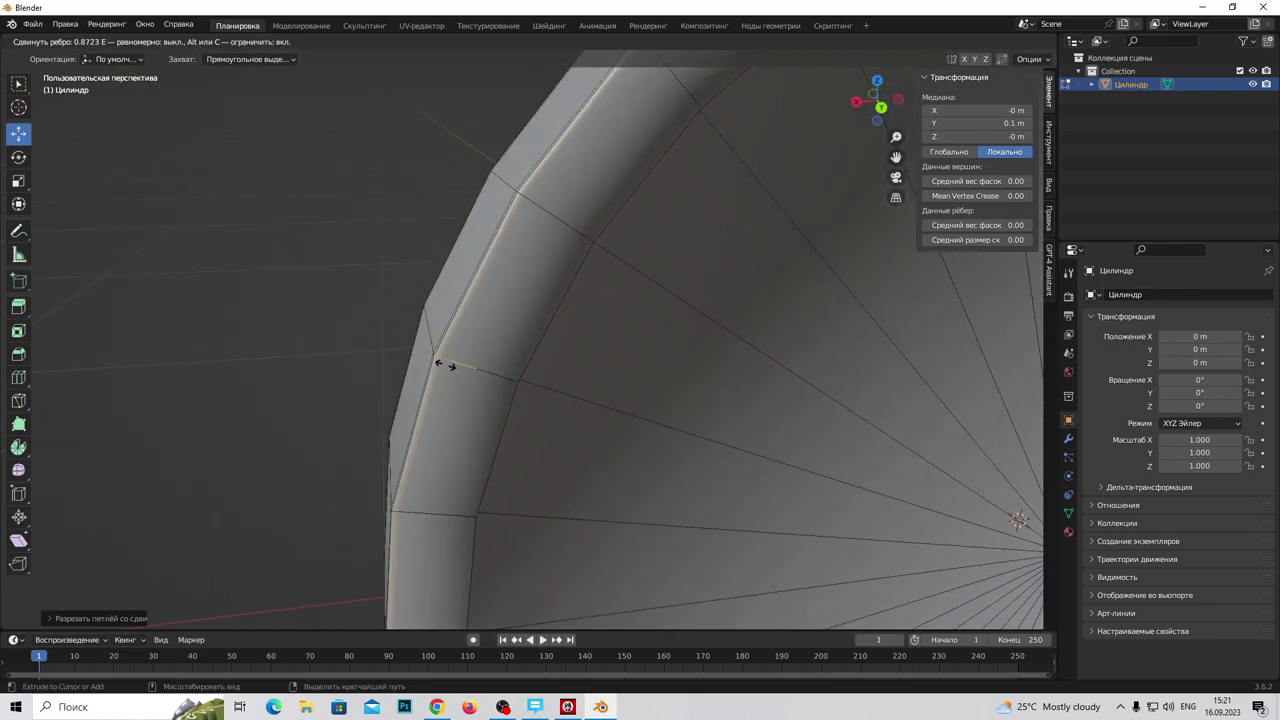
left_click(438, 363)
mouse_move(437, 374)
middle_mouse_down()
mouse_move(674, 403)
mouse_move(651, 331)
middle_mouse_up()
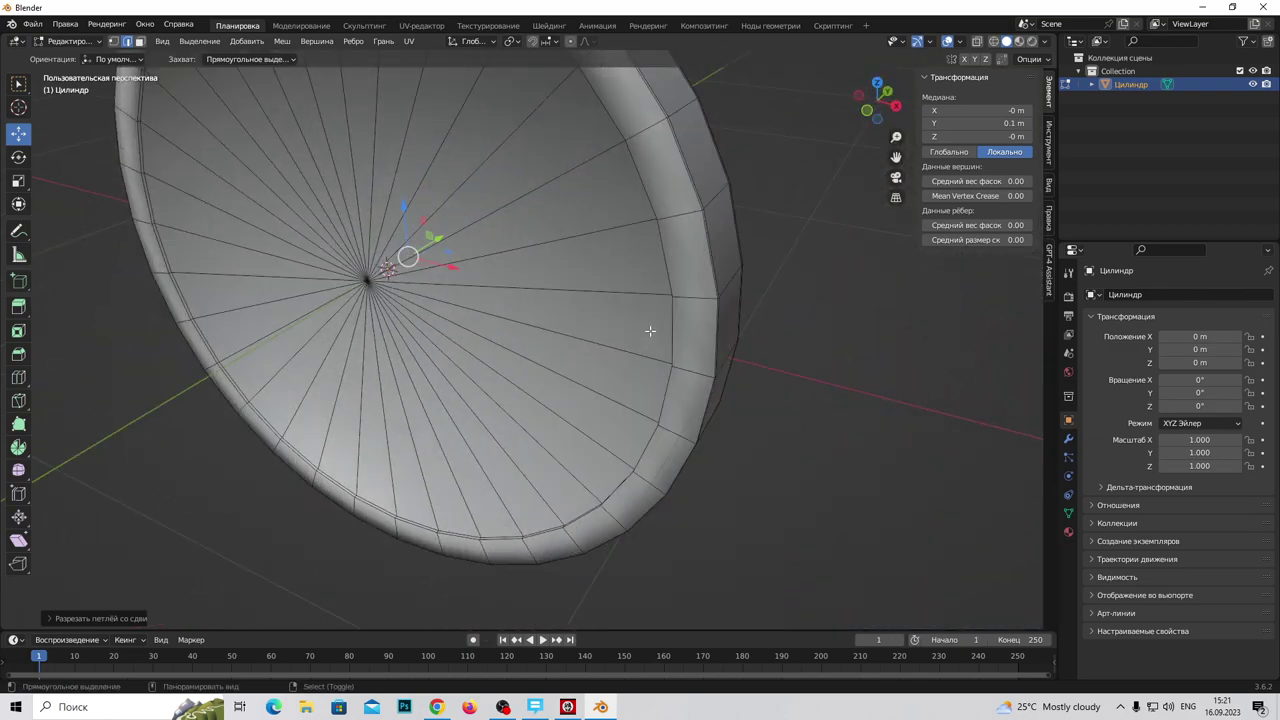
scroll(602, 400, "up", 2)
scroll(602, 400, "up", 1)
key("g")
key("g")
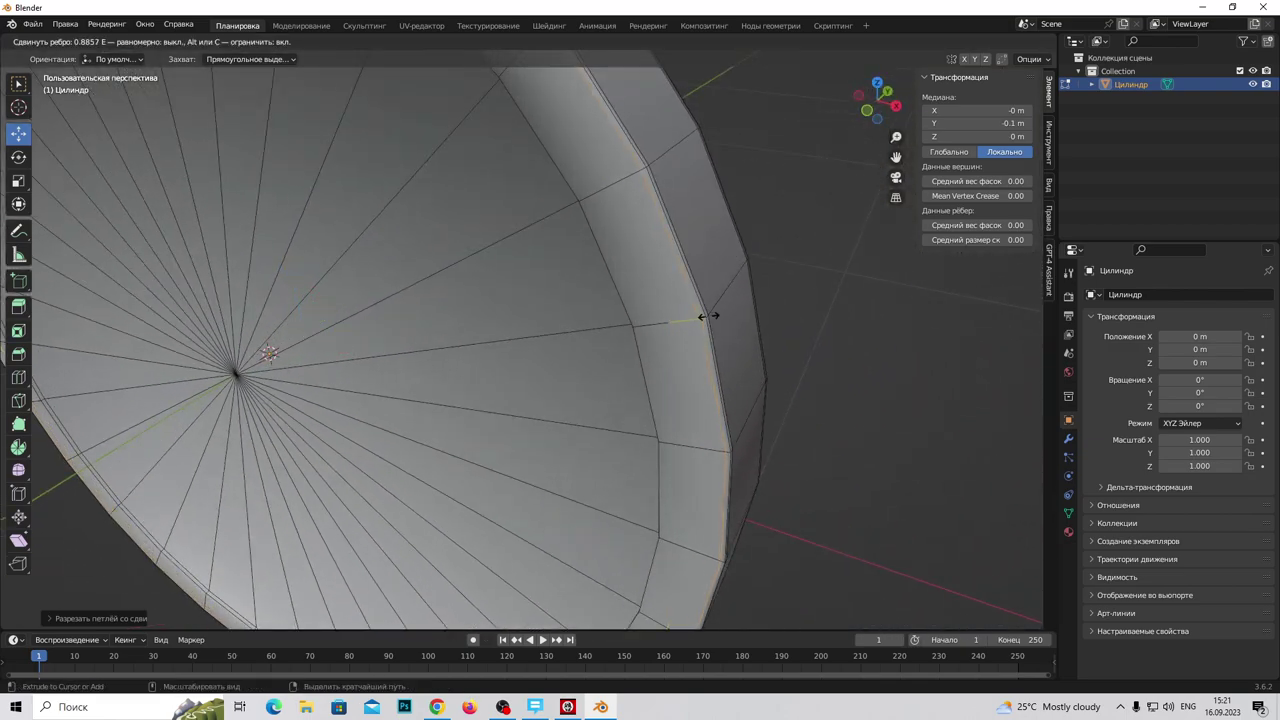
key("Escape")
middle_click_drag(651, 360, 711, 346)
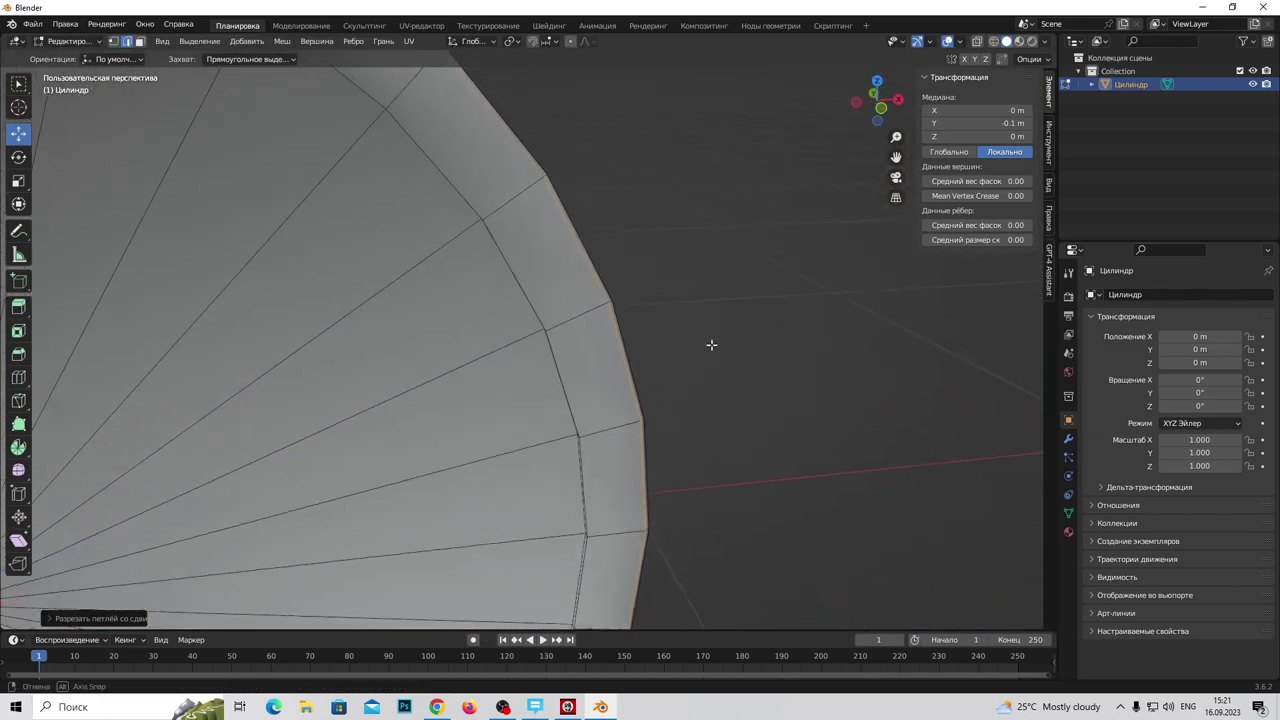
key("g")
key("g")
left_click(515, 330)
mouse_move(577, 337)
middle_mouse_down()
mouse_move(500, 386)
mouse_move(329, 357)
mouse_move(363, 351)
middle_mouse_up()
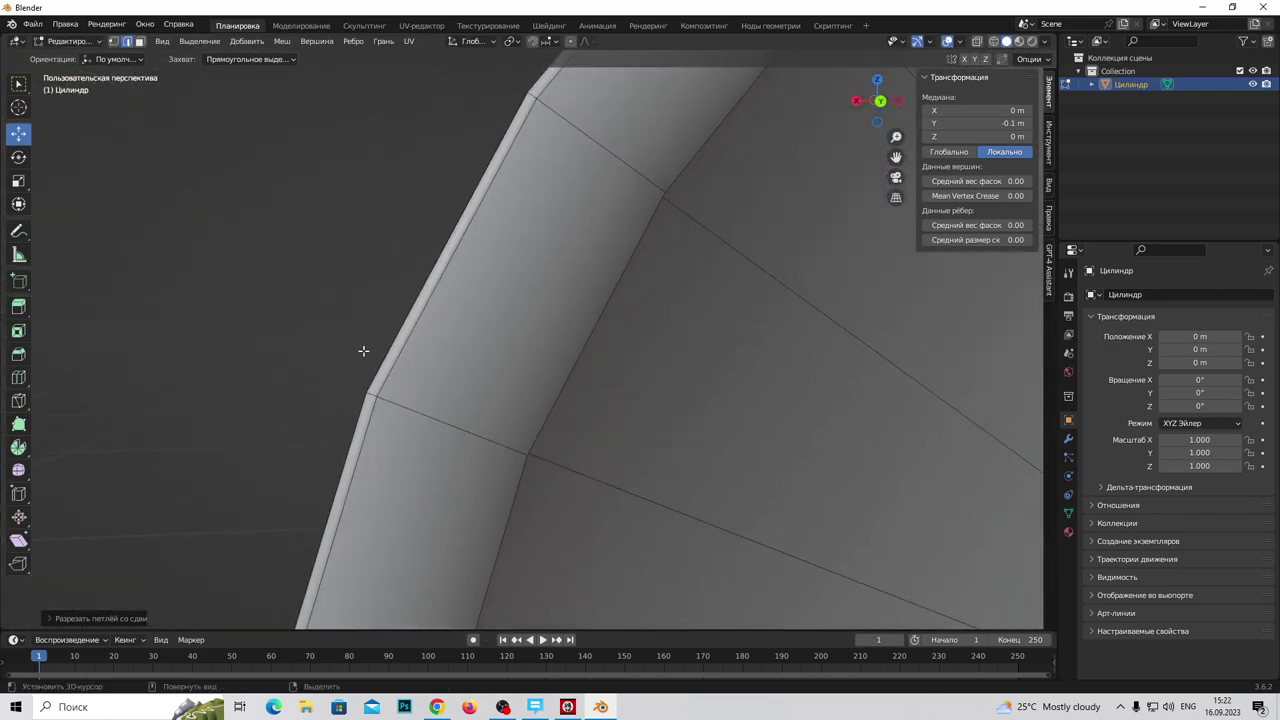
Step: Add another loop cut on the rim and slide it near one edge
left_click(457, 412)
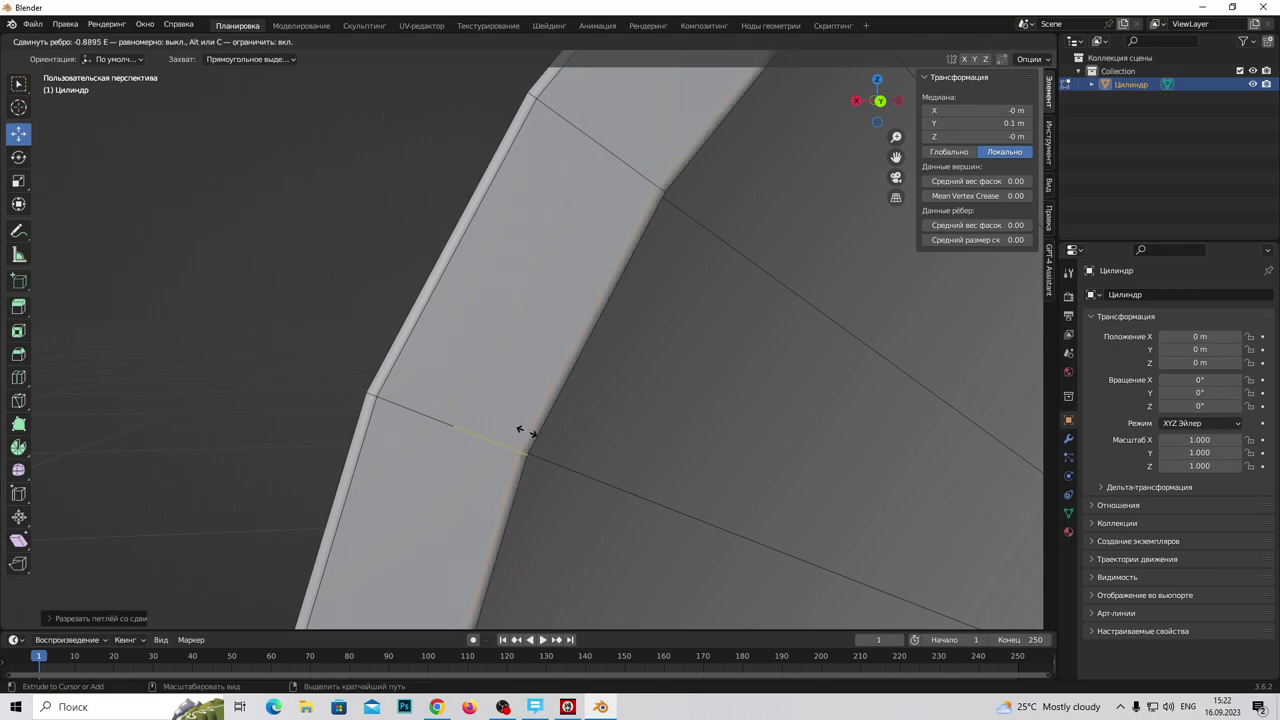
left_click(520, 431)
mouse_move(520, 431)
middle_mouse_down()
mouse_move(494, 443)
mouse_move(411, 437)
mouse_move(372, 404)
mouse_move(317, 406)
middle_mouse_up()
key("ctrl+r")
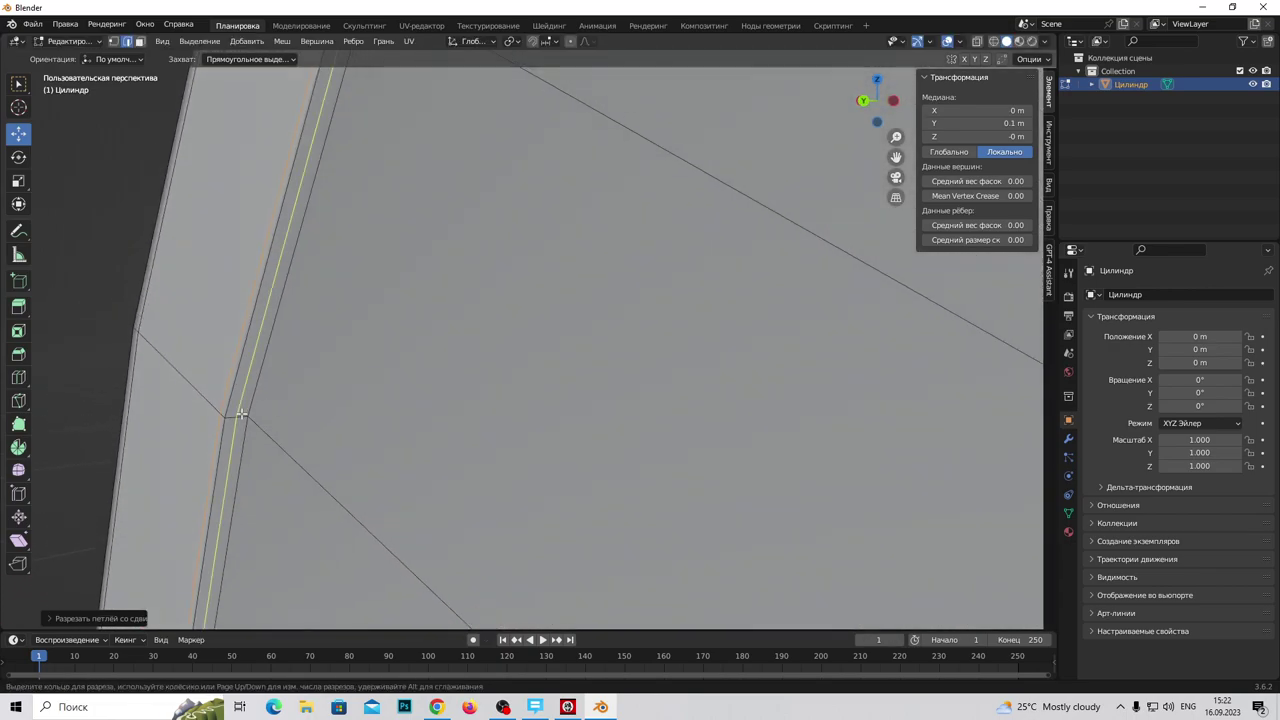
left_click(234, 414)
left_click(235, 414)
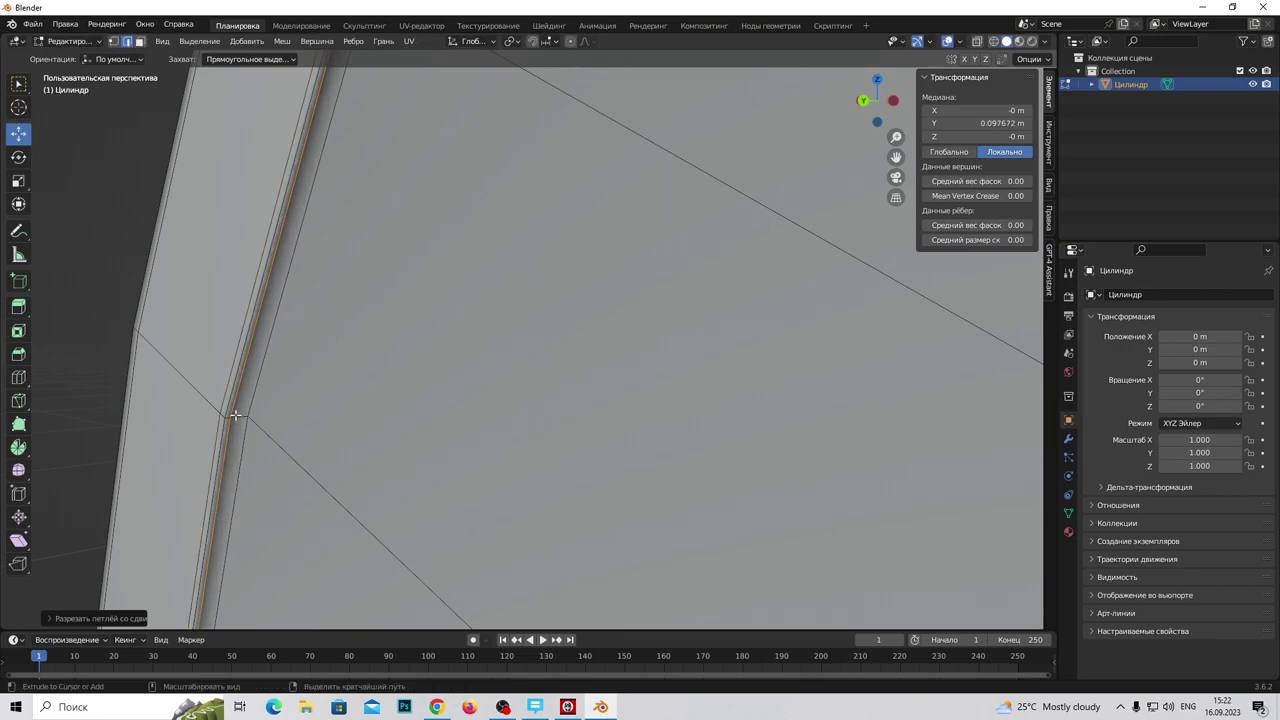
key("g")
key("g")
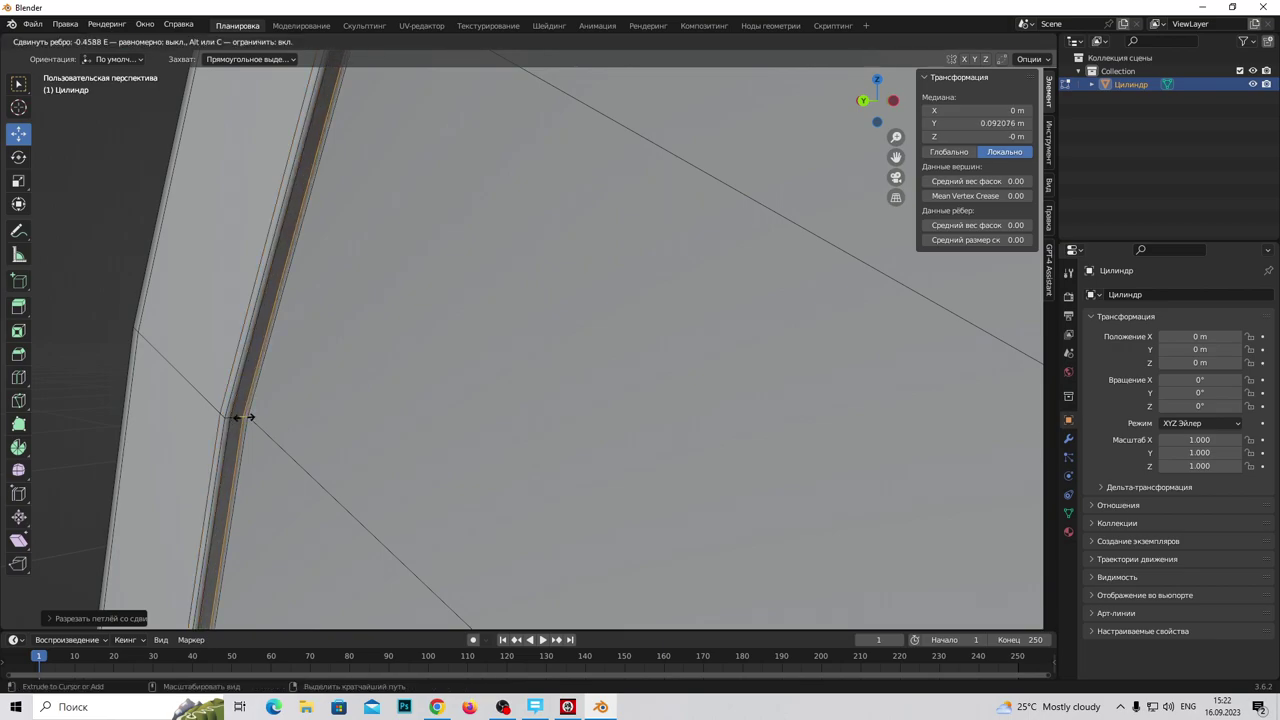
left_click(240, 417)
Step: Add one more rim loop cut and slide it near the opposite edge (Y 0.092076 / -0.092354 m)
mouse_move(323, 423)
middle_mouse_down()
mouse_move(416, 419)
mouse_move(306, 389)
middle_mouse_up()
key("ctrl+r")
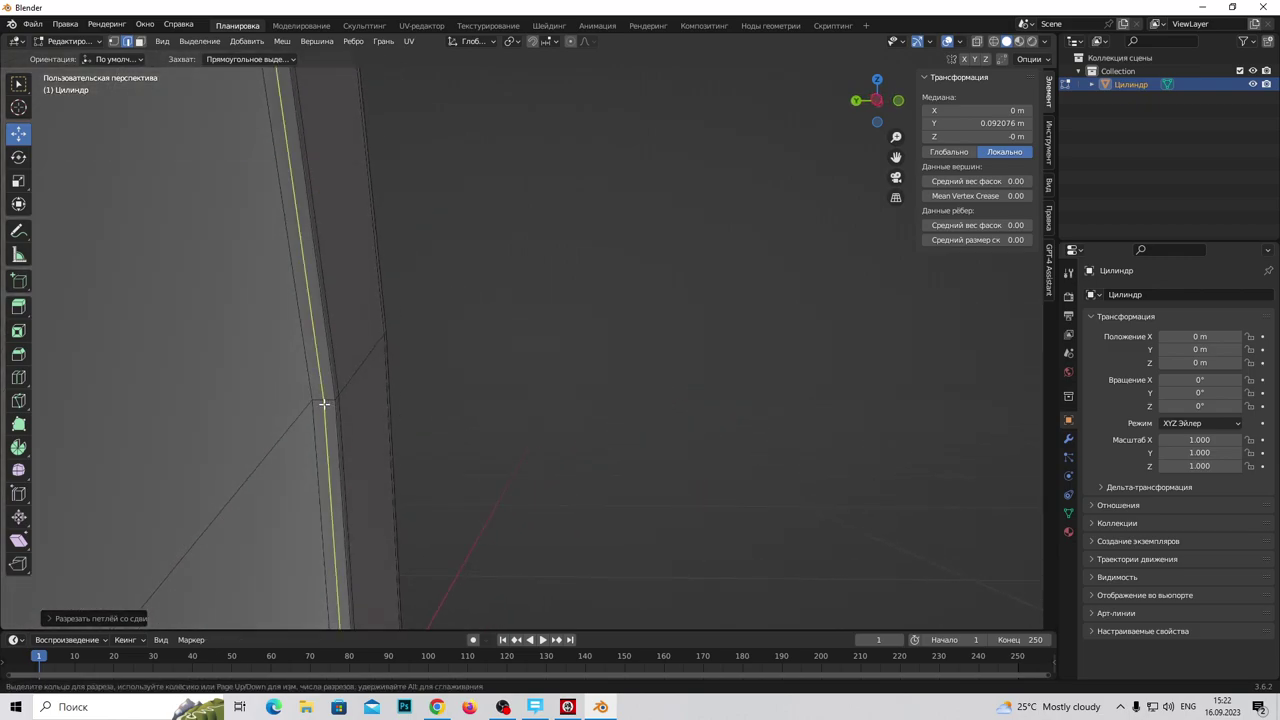
left_click(323, 403)
left_click(330, 404)
key("ctrl+r")
left_click(320, 399)
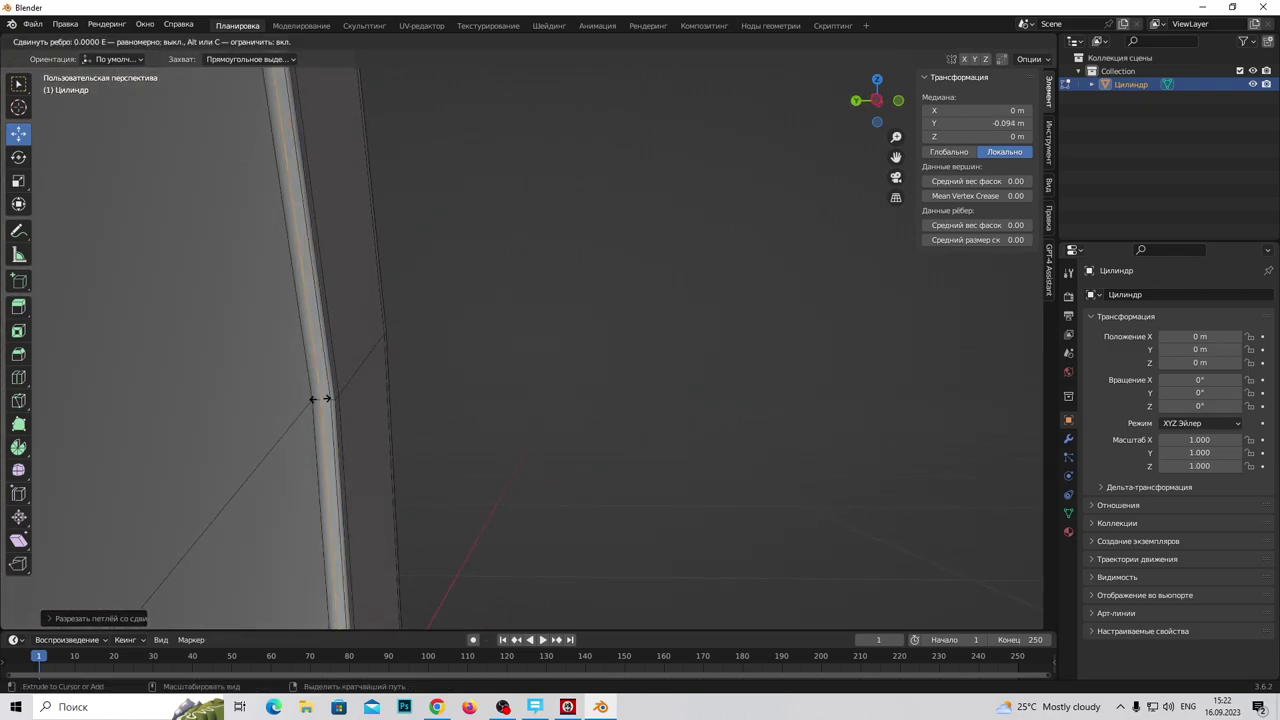
left_click(322, 399)
mouse_move(322, 399)
middle_mouse_down()
mouse_move(323, 427)
mouse_move(426, 391)
middle_mouse_up()
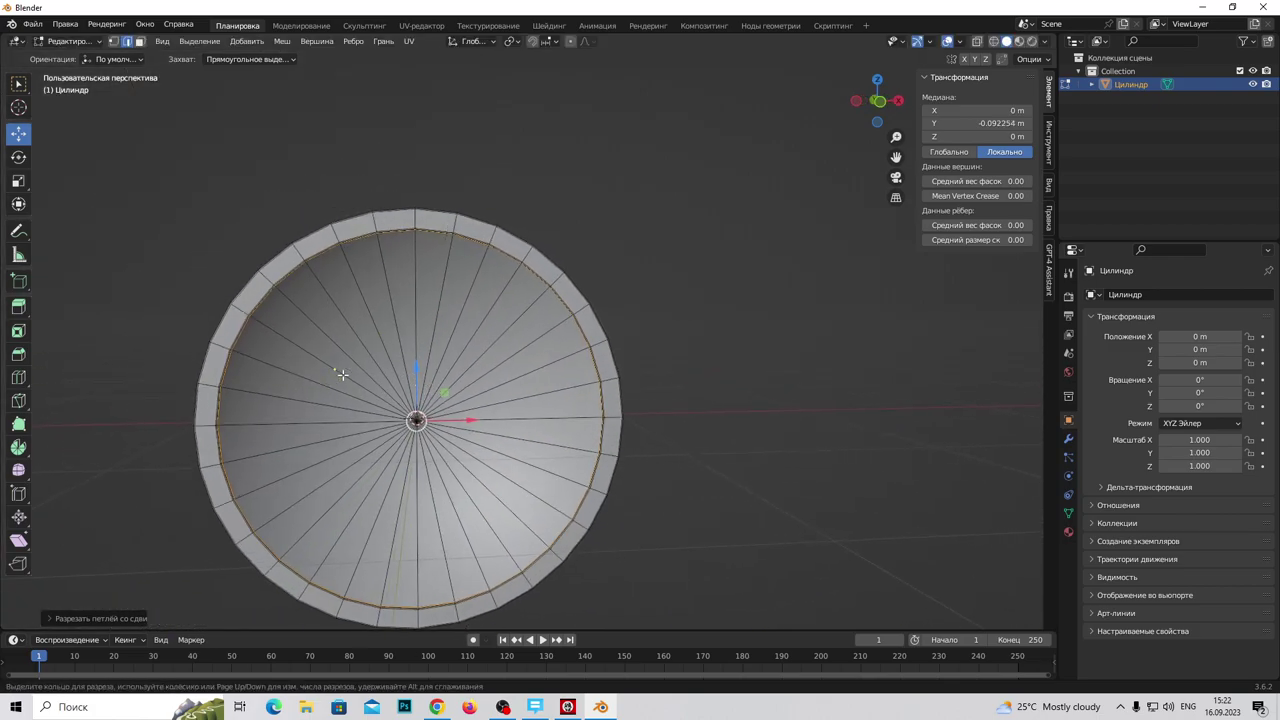
Step: In Face select mode, brush-select the inner cap faces and shade them flat
mouse_move(602, 384)
middle_mouse_down()
mouse_move(509, 457)
mouse_move(131, 94)
middle_mouse_up()
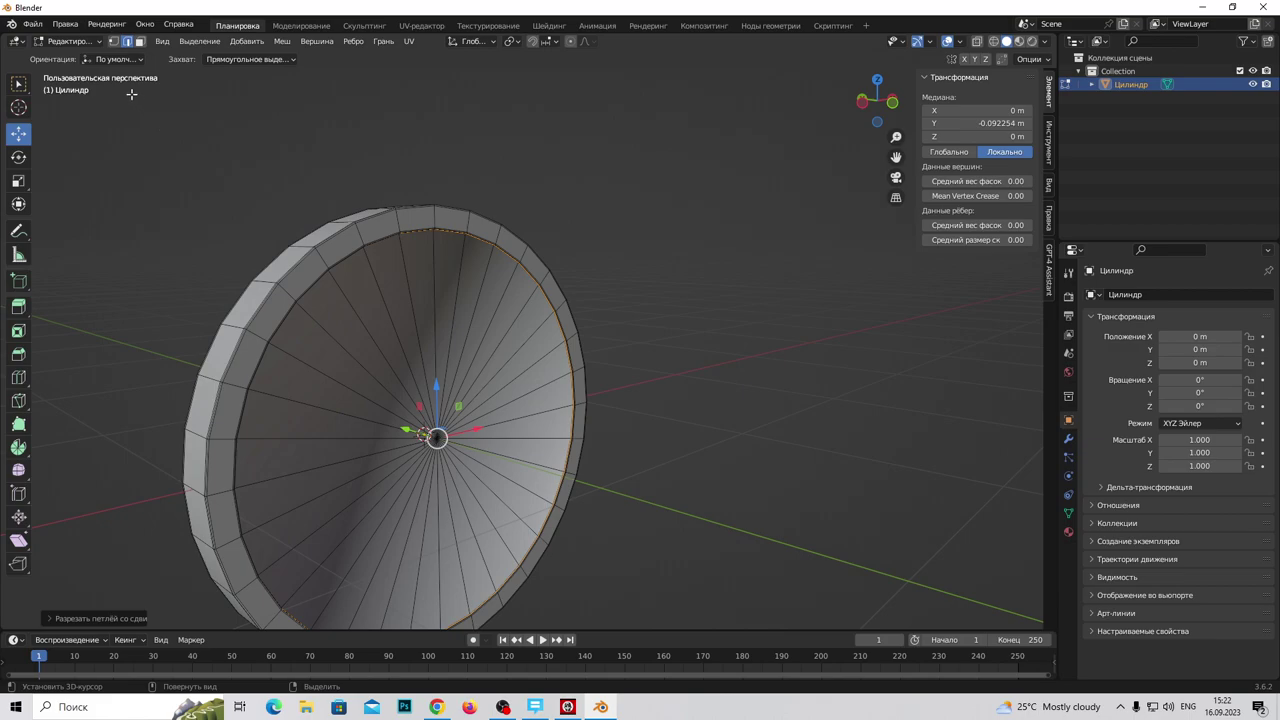
left_click(139, 42)
left_click(416, 392)
key("r")
key("y")
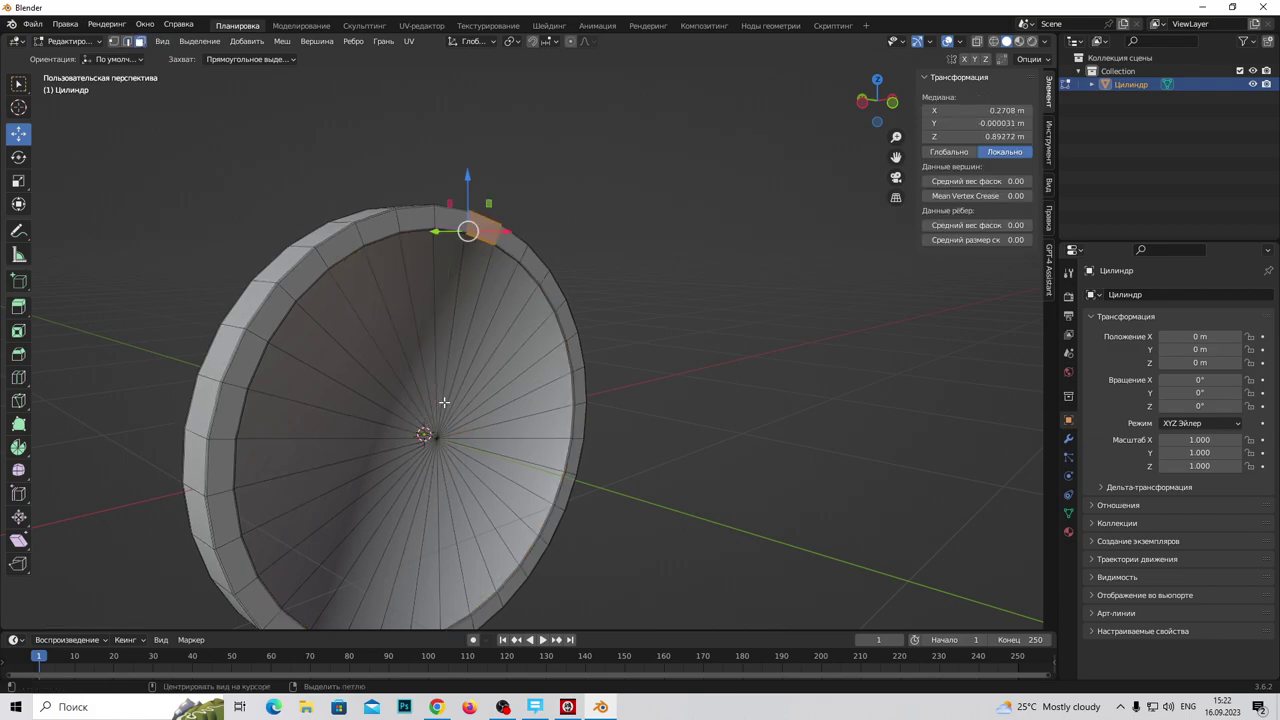
left_click(465, 407)
key("c")
mouse_move(485, 420)
left_mouse_down()
mouse_move(366, 394)
mouse_move(454, 494)
left_mouse_up()
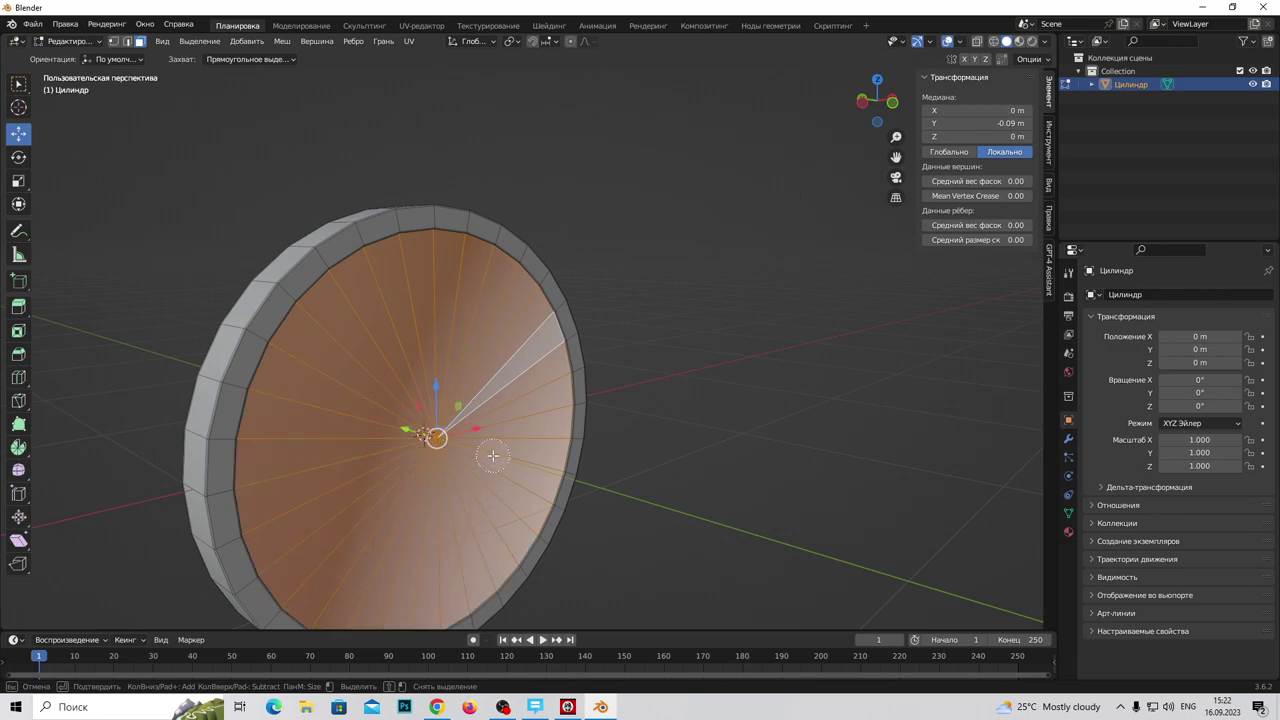
right_click(452, 405)
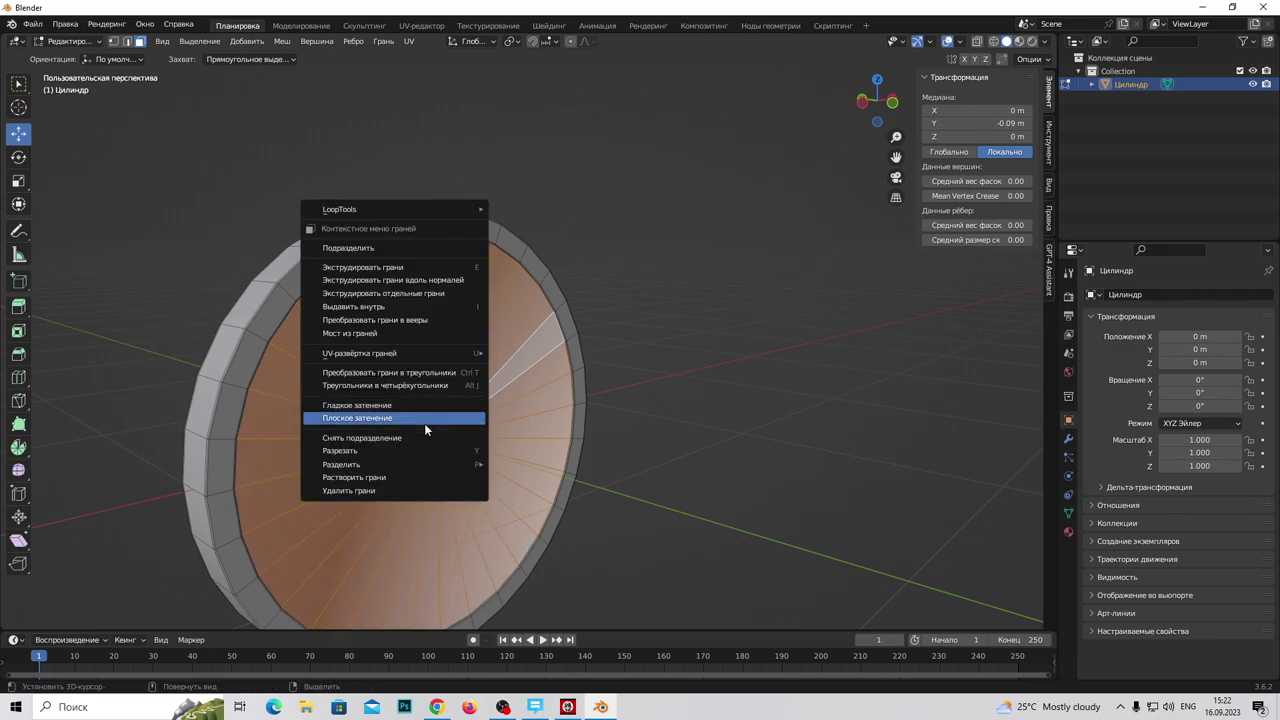
left_click(424, 418)
Step: Brush-select the remaining inner cap faces, flat-shade them, and return to Object Mode
middle_click_drag(424, 418, 688, 393, "alt")
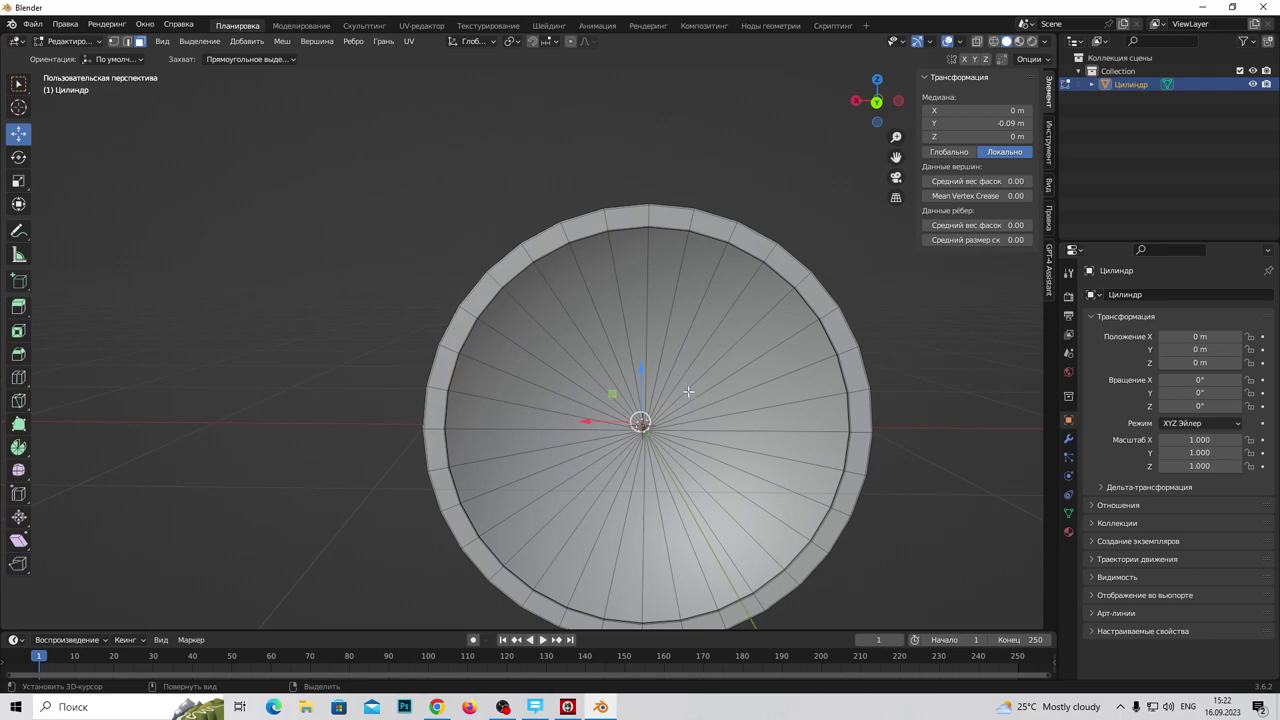
mouse_move(726, 424)
left_mouse_down()
mouse_move(632, 395)
mouse_move(745, 428)
left_mouse_up()
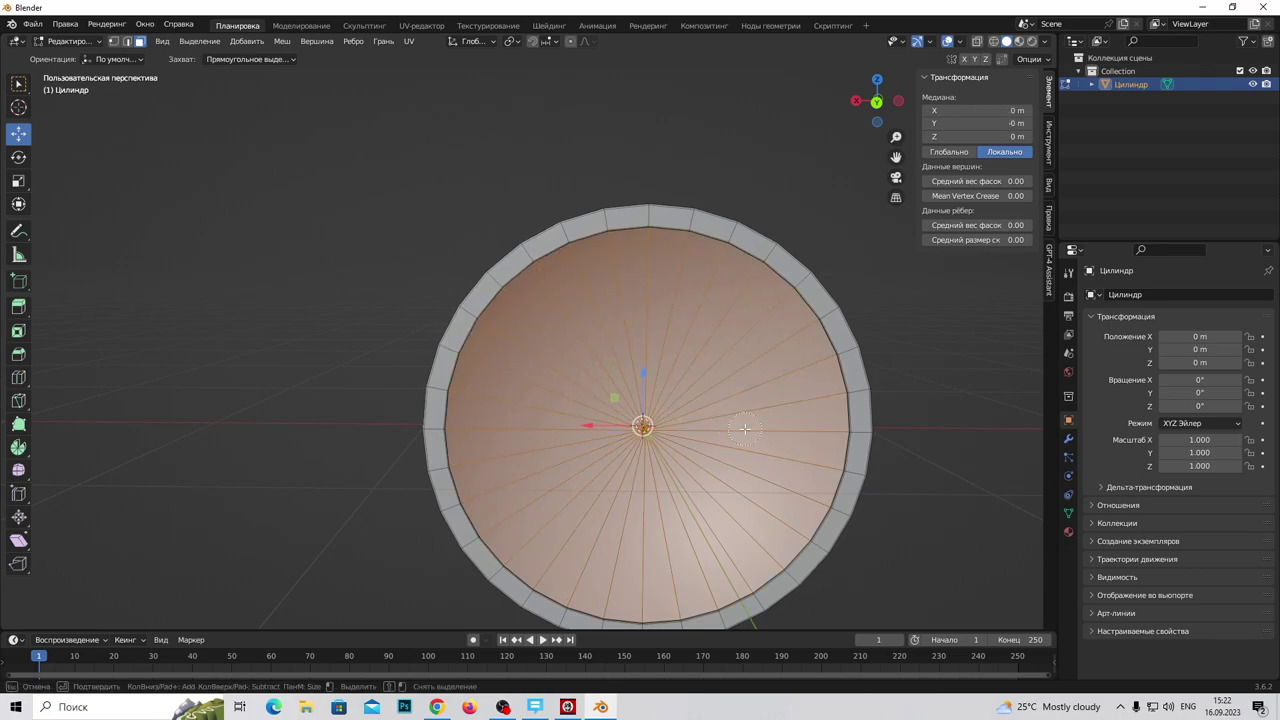
right_click(651, 390)
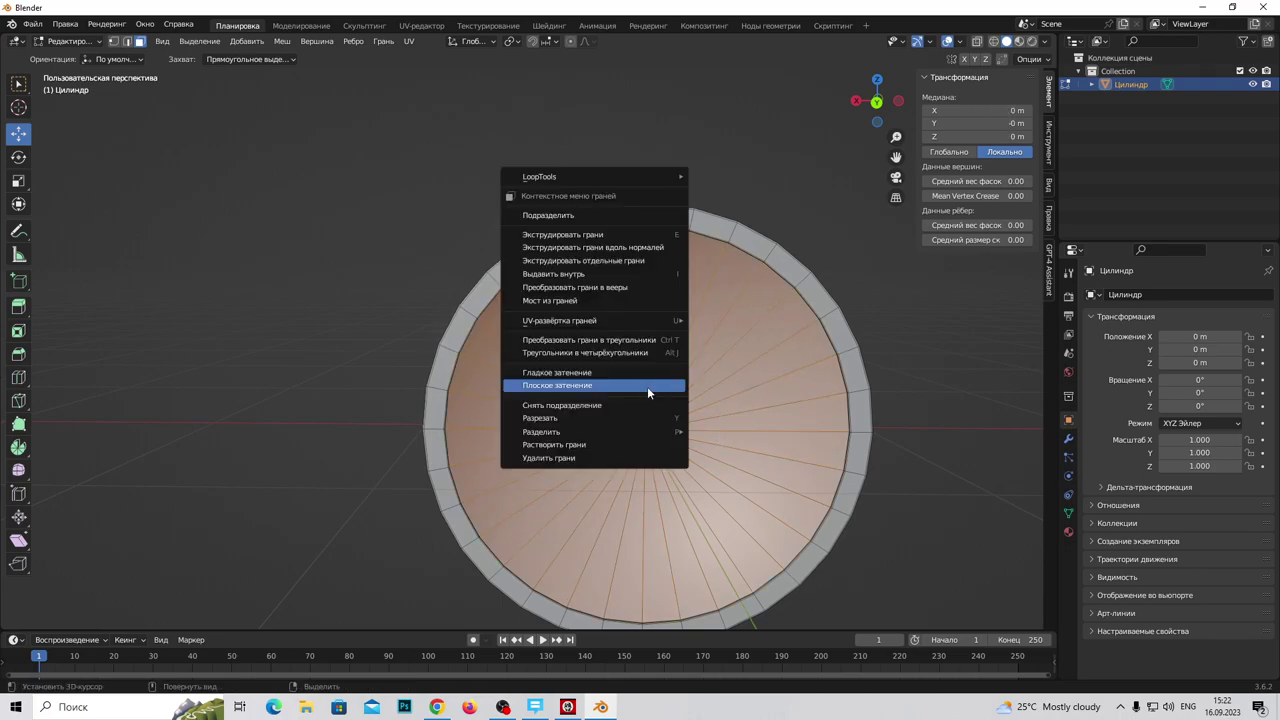
left_click(648, 388)
mouse_move(648, 390)
middle_mouse_down()
mouse_move(622, 487)
mouse_move(456, 371)
mouse_move(641, 371)
mouse_move(610, 270)
mouse_move(458, 272)
mouse_move(510, 350)
mouse_move(603, 384)
mouse_move(488, 338)
middle_mouse_up()
left_click(80, 42)
left_click(88, 56)
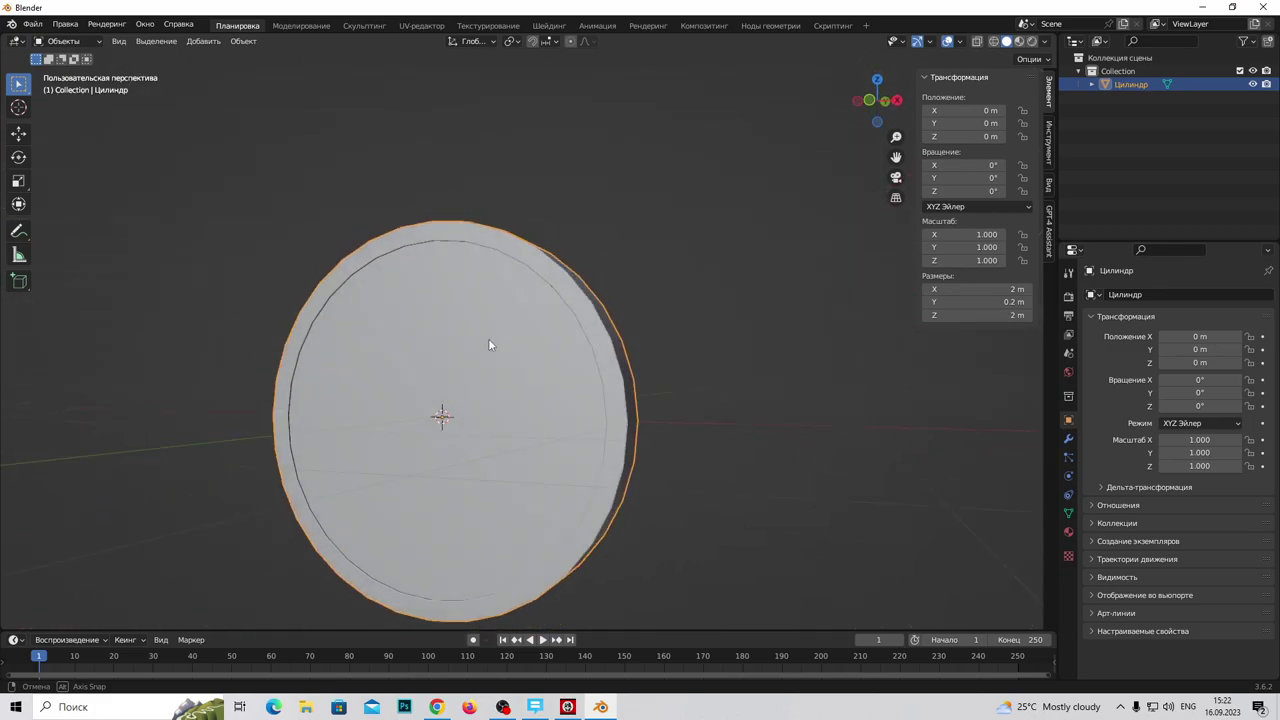
Step: Add a Subdivision Surface modifier to the dish from the Modifier tab
scroll(520, 306, "up", 2)
scroll(527, 322, "up", 2)
scroll(527, 322, "up", 3)
mouse_move(715, 351)
middle_mouse_down()
mouse_move(334, 466)
mouse_move(563, 423)
mouse_move(423, 463)
mouse_move(510, 441)
mouse_move(761, 456)
middle_mouse_up()
left_click(1068, 441)
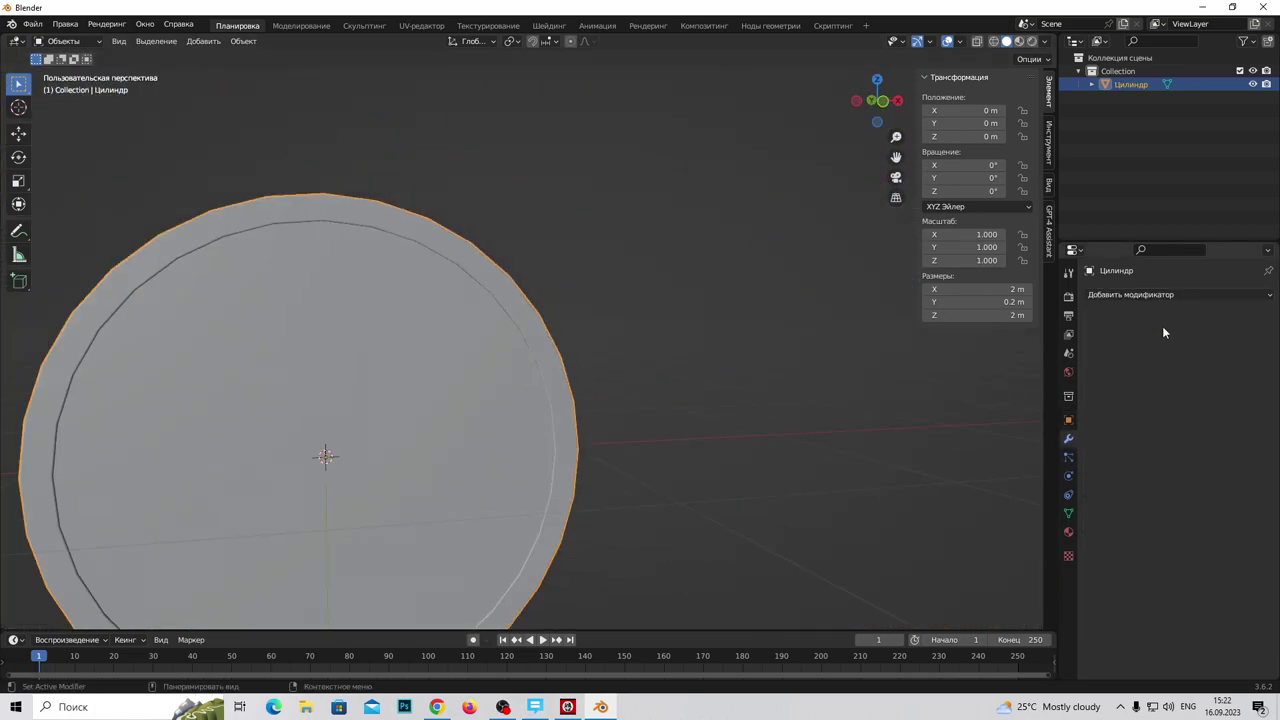
left_click(1170, 295)
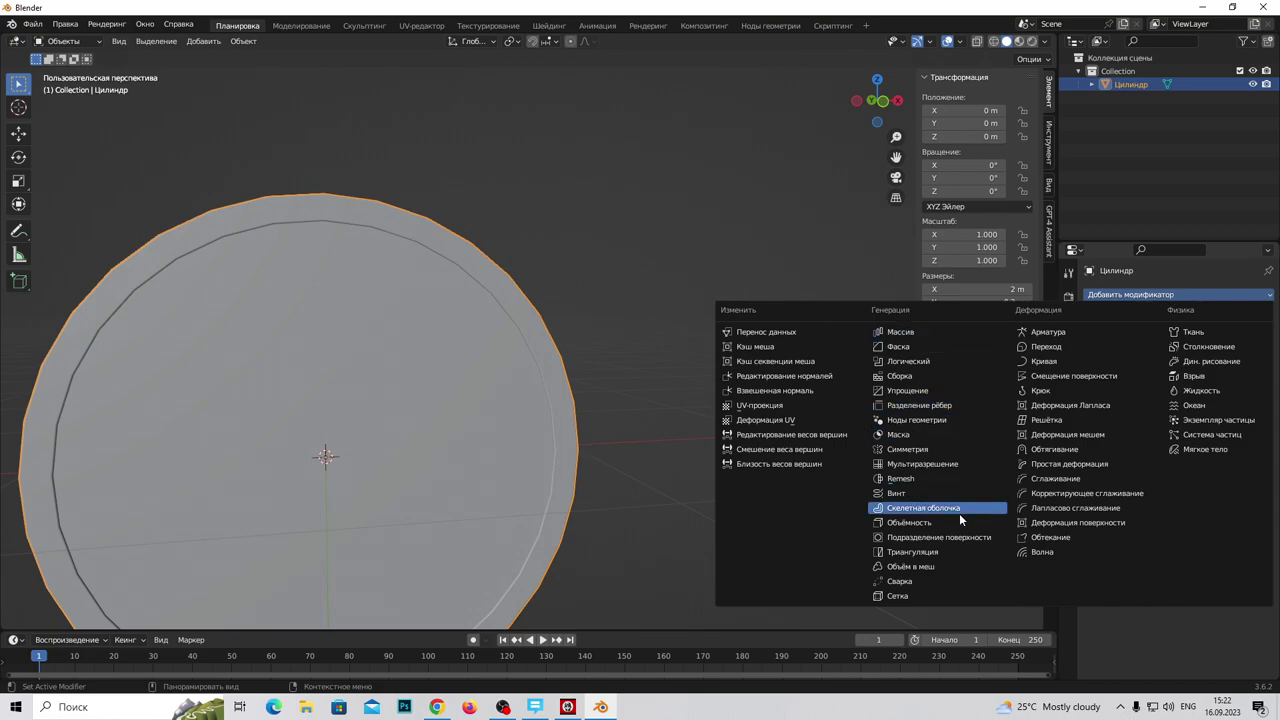
left_click(943, 535)
Step: Apply the Subdivision Surface modifier, making the disc 1.99 m × 0.2 m × 1.99 m
scroll(463, 446, "up", 4)
scroll(463, 446, "down", 4)
mouse_move(492, 469)
middle_mouse_down()
mouse_move(632, 549)
mouse_move(473, 472)
mouse_move(471, 485)
mouse_move(560, 491)
mouse_move(723, 463)
middle_mouse_up()
scroll(623, 477, "down", 3)
scroll(660, 480, "up", 3)
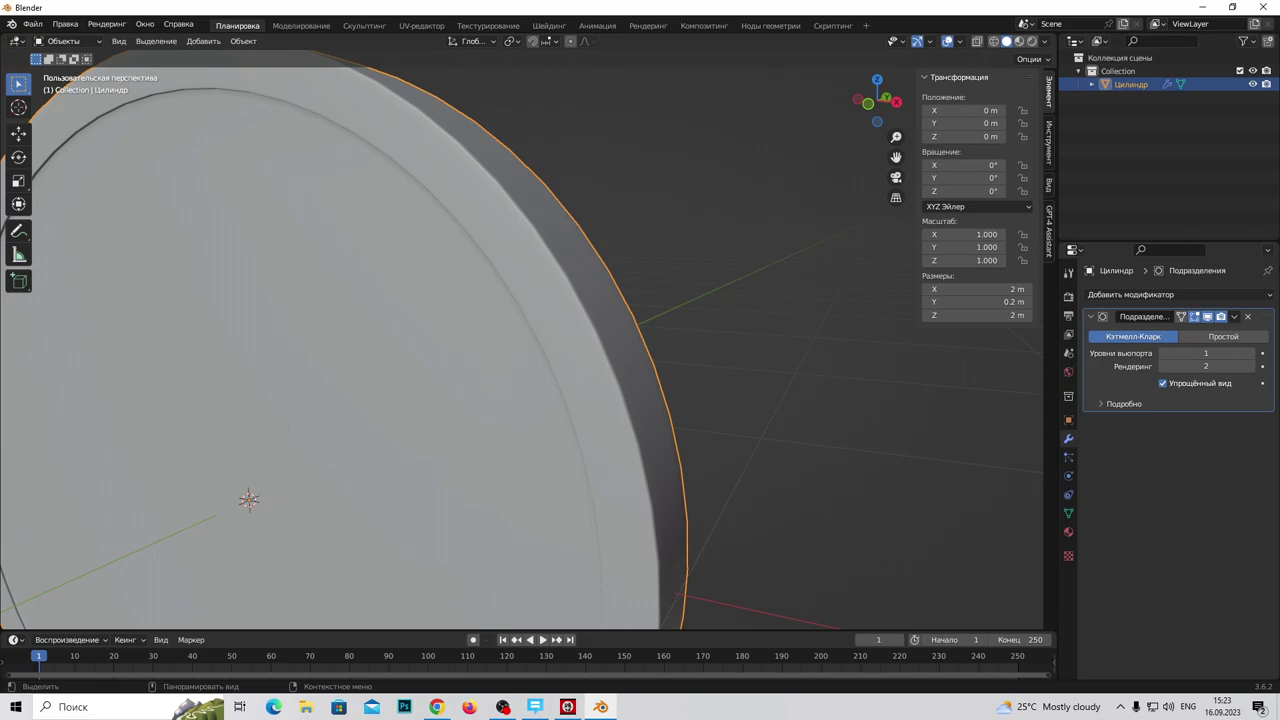
left_click(1235, 317)
left_click(1178, 333)
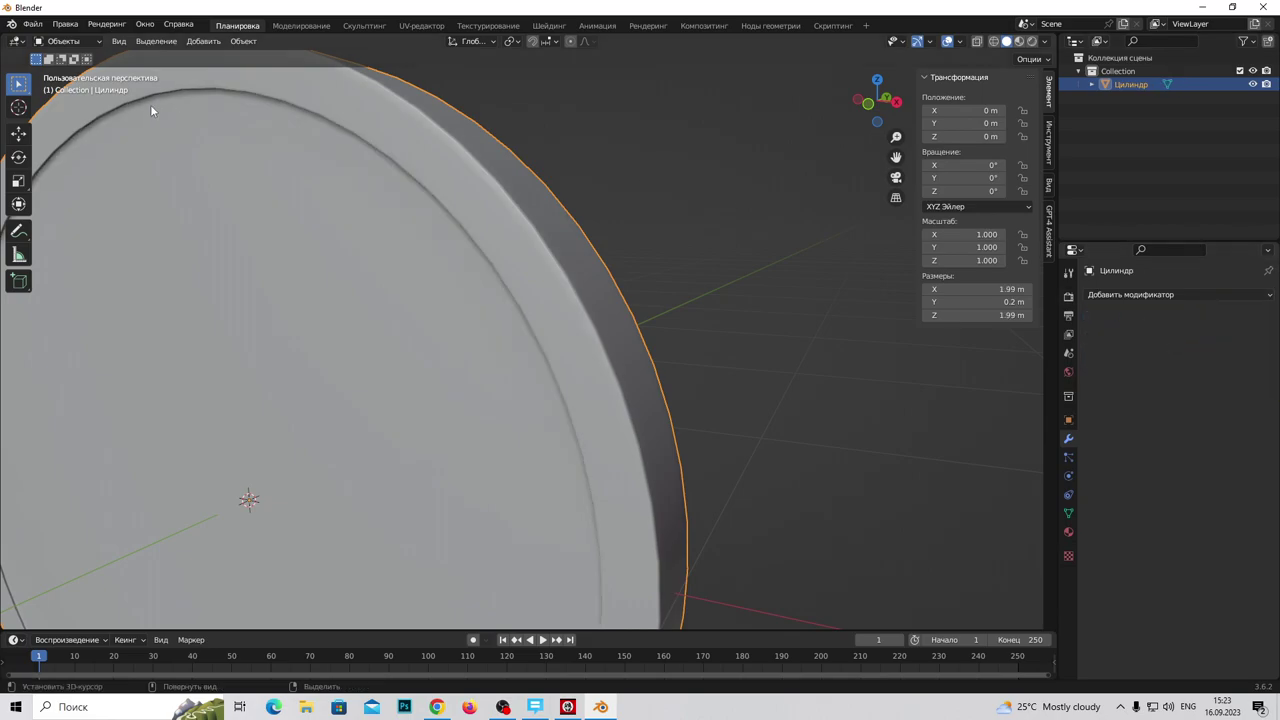
Step: Enter Edit Mode to inspect the denser subdivided mesh, then return to Object Mode
left_click(88, 46)
left_click(88, 74)
mouse_move(498, 360)
middle_mouse_down()
mouse_move(524, 398)
mouse_move(548, 316)
mouse_move(534, 277)
mouse_move(557, 314)
mouse_move(465, 405)
mouse_move(591, 445)
middle_mouse_up()
left_click(70, 41)
left_click(75, 58)
Step: Split the viewport, make the right area a UV Editor, and put the cylinder in Edit Mode
mouse_move(630, 344)
middle_mouse_down()
mouse_move(780, 367)
mouse_move(649, 364)
middle_mouse_up()
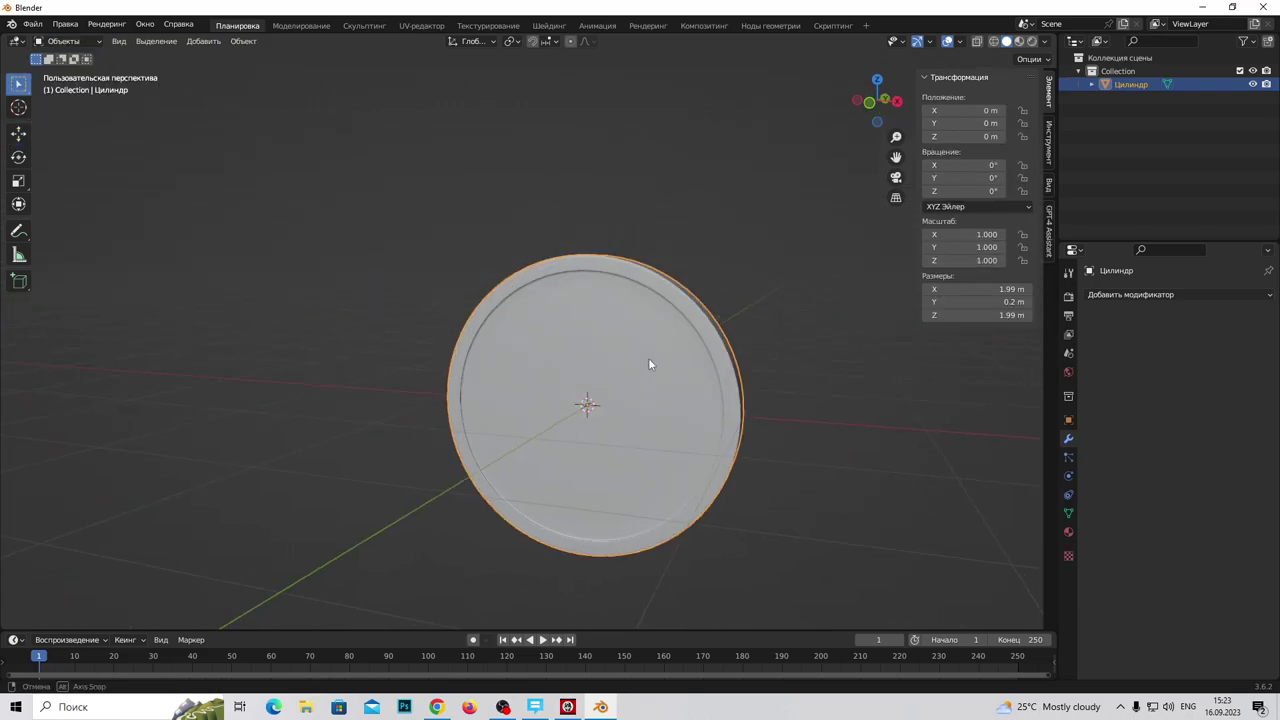
scroll(649, 364, "up", 5)
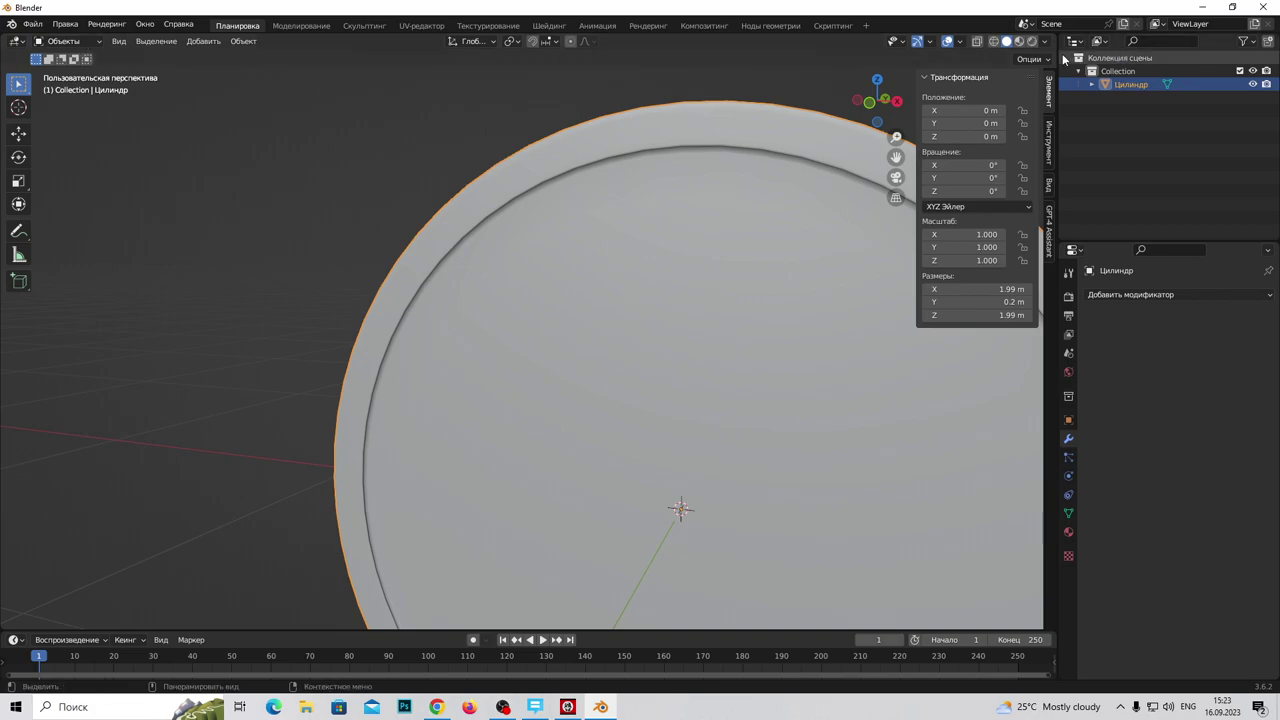
left_click_drag(1053, 33, 621, 67)
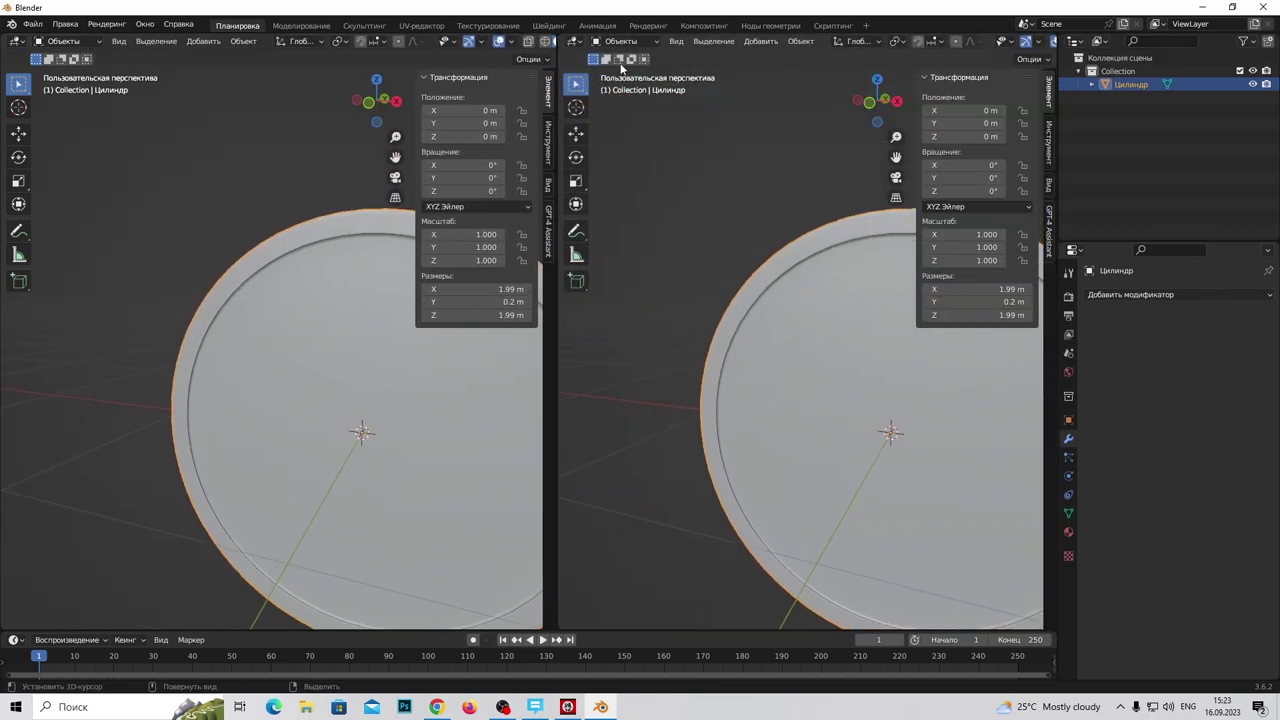
left_click(575, 41)
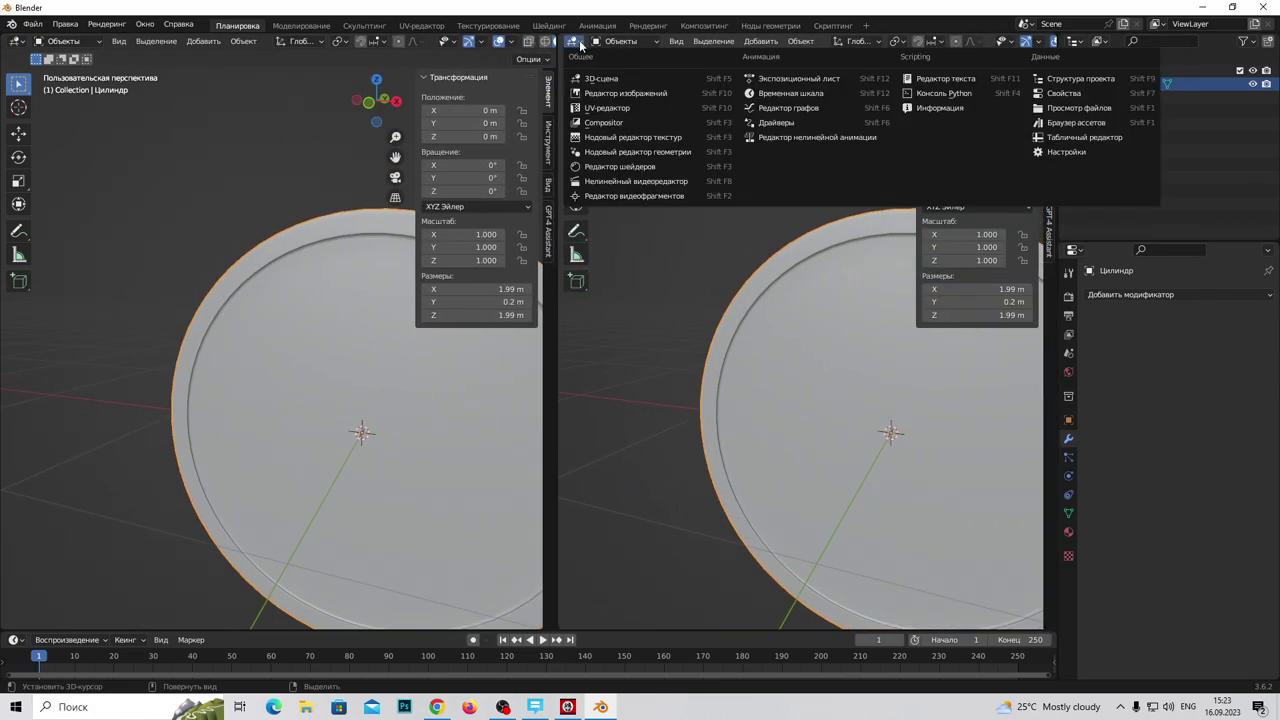
left_click(631, 110)
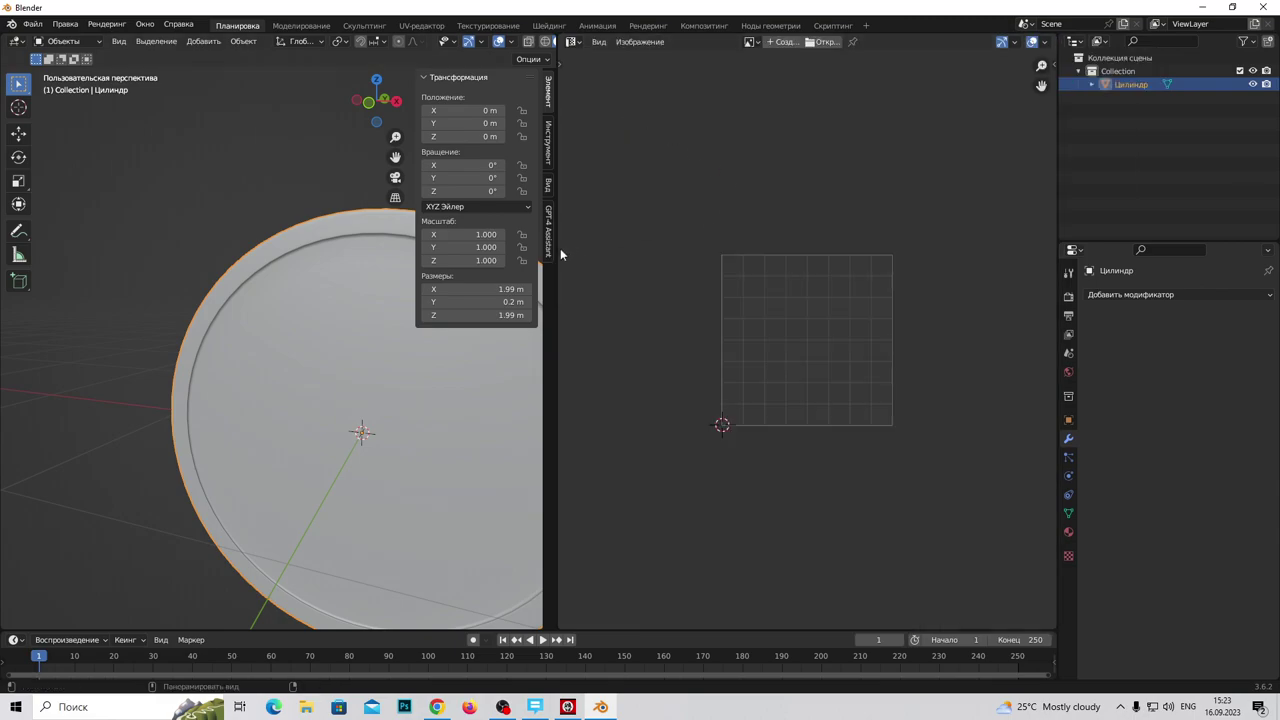
left_click(66, 41)
left_click(87, 76)
scroll(363, 430, "down", 2)
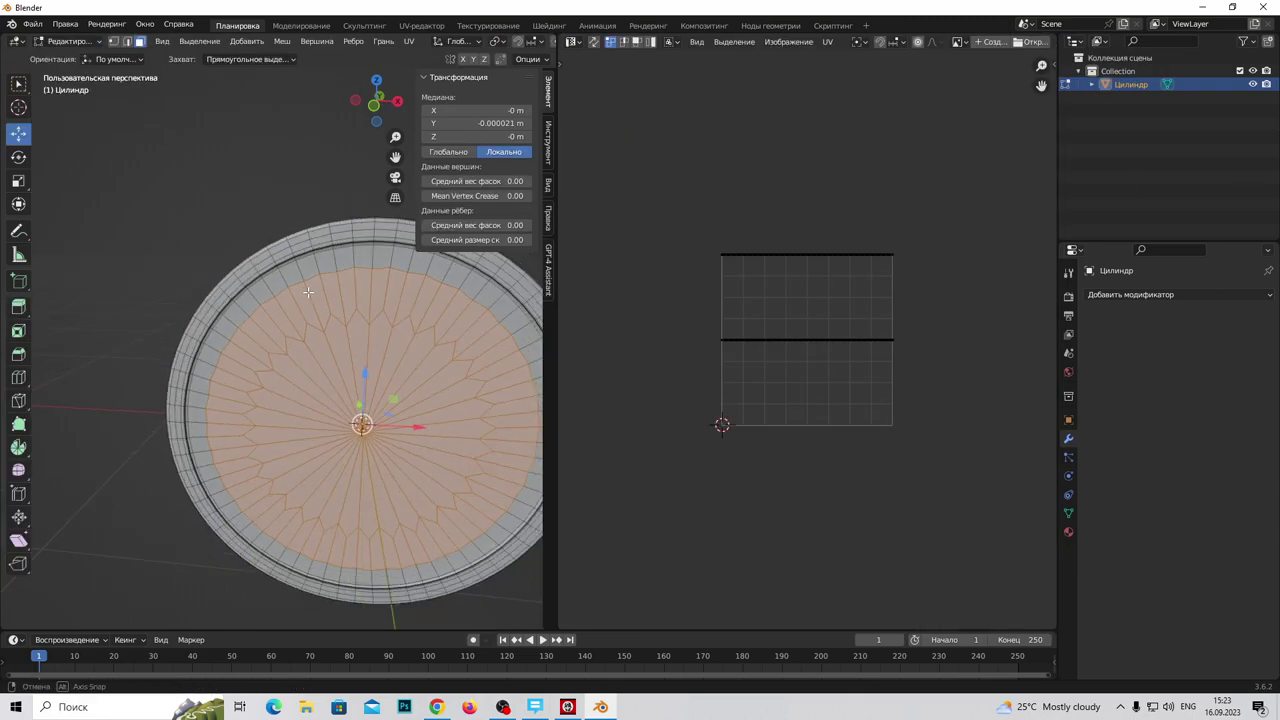
Step: In edge select mode, mark the rim's outer edge loop as a UV seam
middle_click_drag(260, 306, 420, 306)
scroll(237, 316, "up", 3)
mouse_move(237, 316)
middle_mouse_down()
mouse_move(193, 233)
mouse_move(197, 167)
middle_mouse_up()
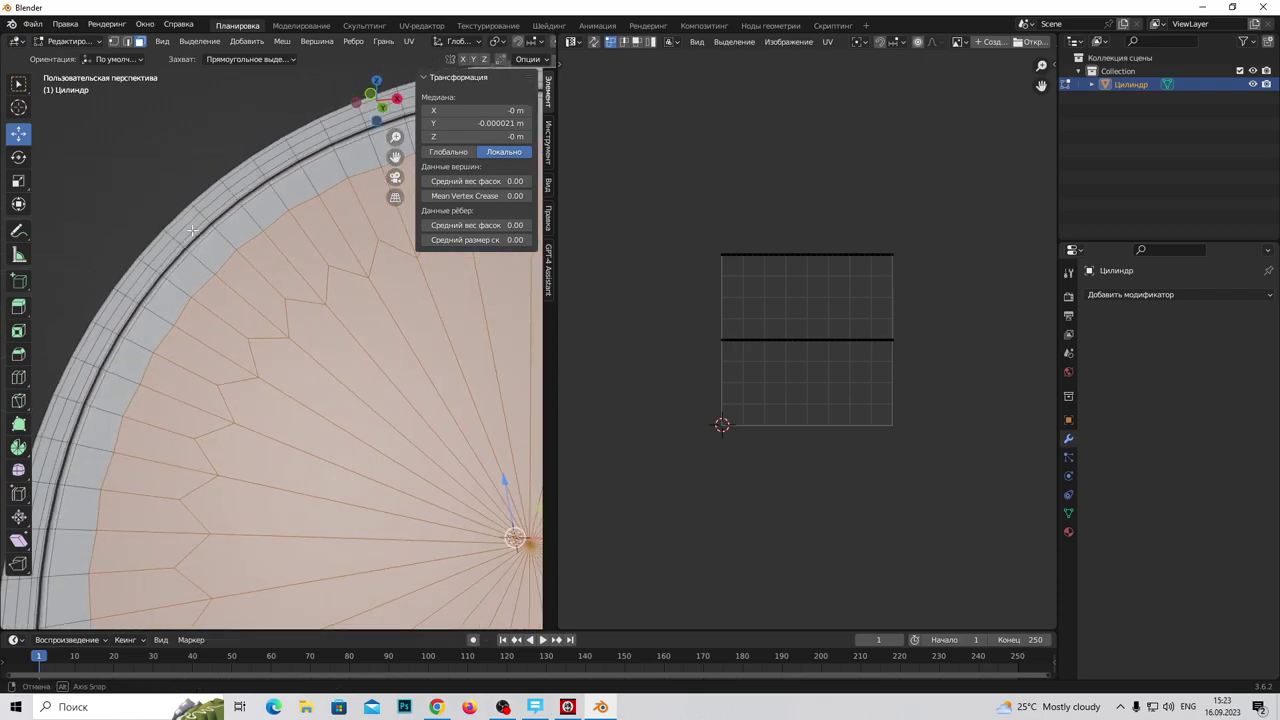
left_click(127, 41)
middle_click_drag(240, 320, 229, 271)
scroll(303, 303, "up", 2)
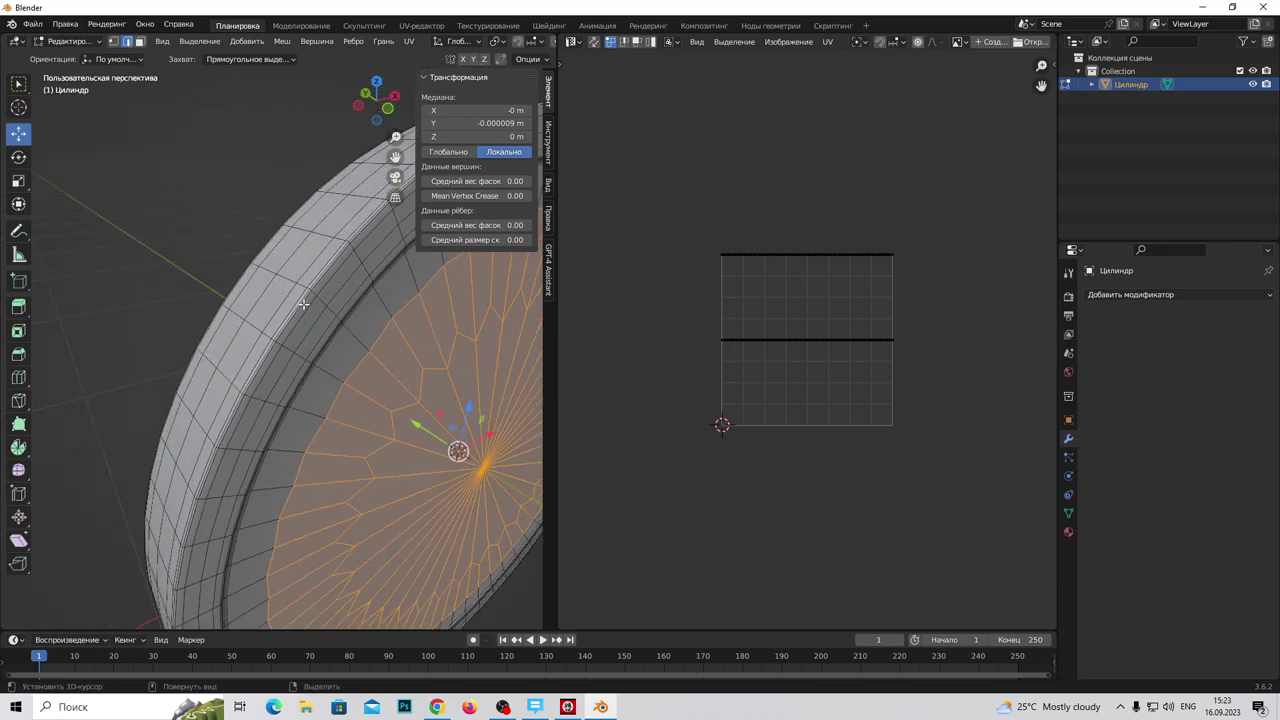
scroll(303, 303, "up", 2)
left_click(293, 299, "alt")
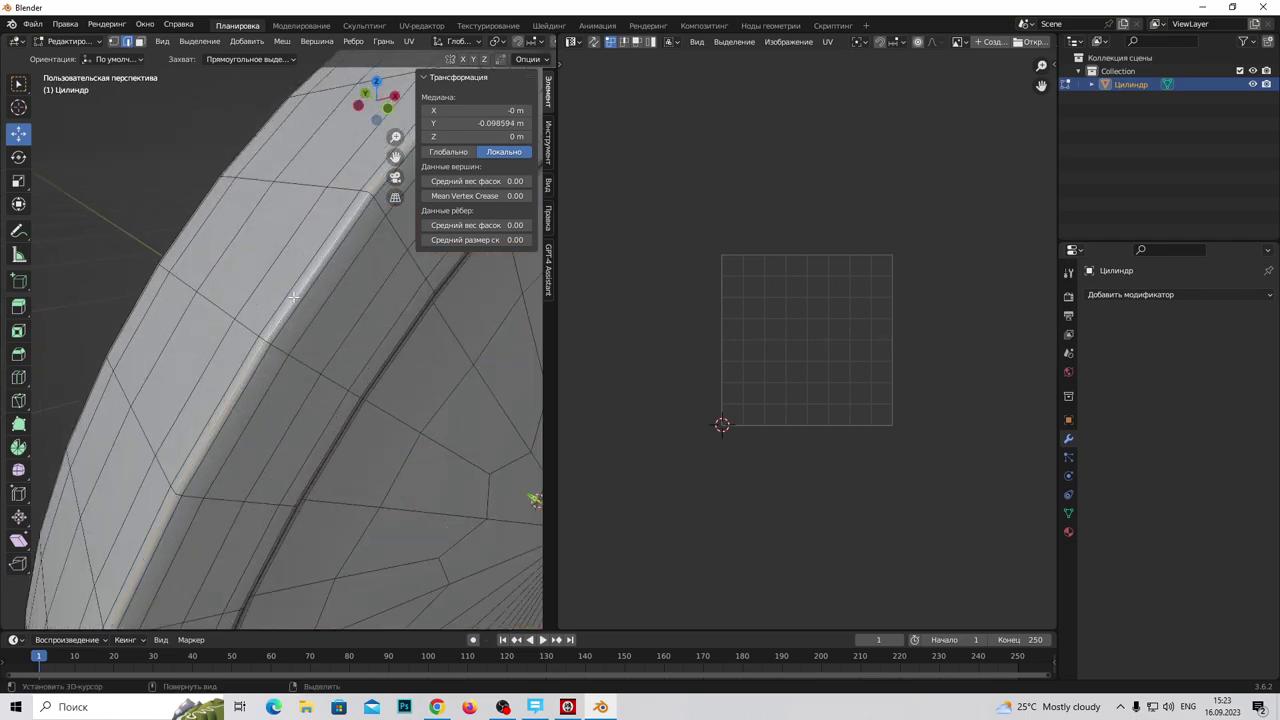
left_click(409, 41)
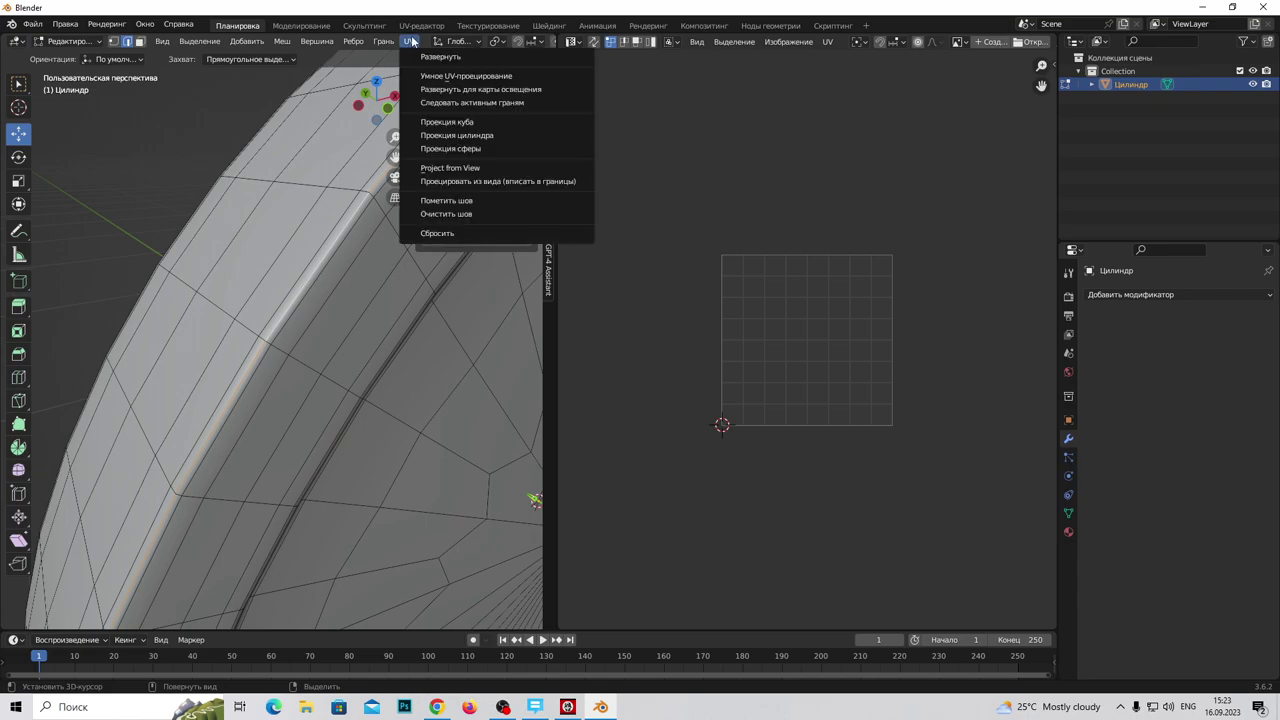
left_click(465, 200)
mouse_move(360, 290)
middle_mouse_down()
mouse_move(336, 320)
mouse_move(381, 306)
middle_mouse_up()
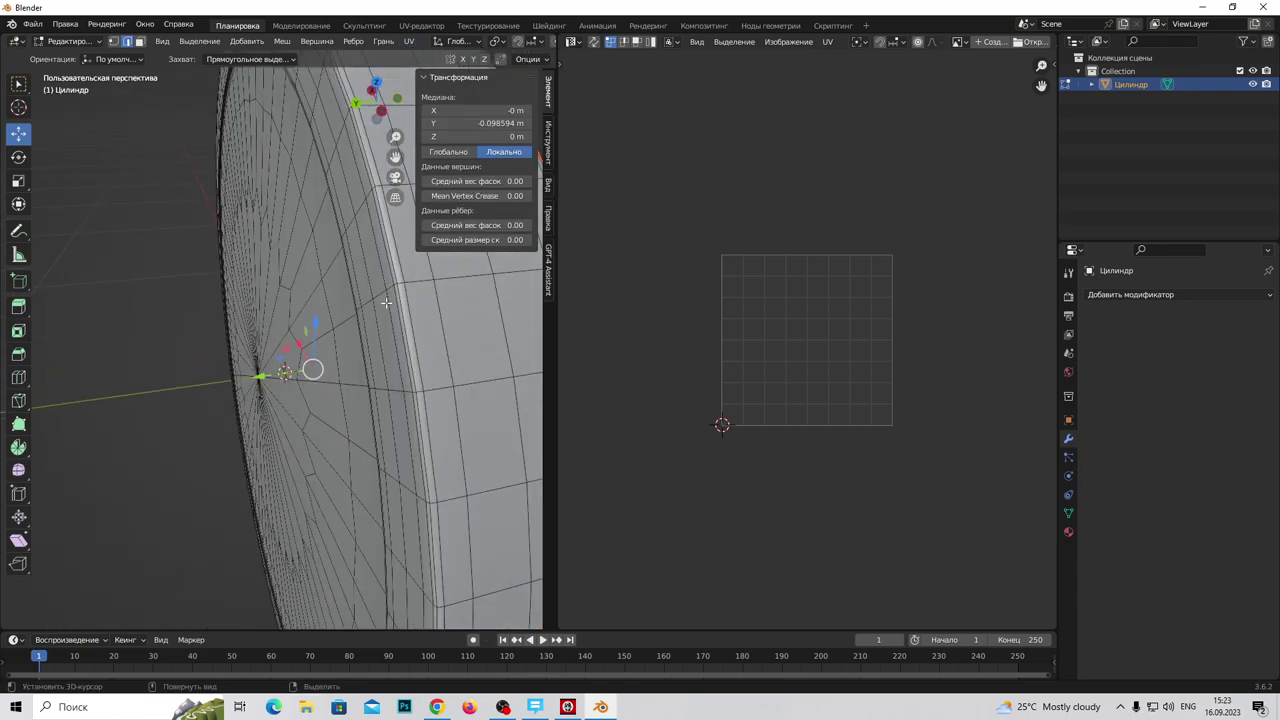
left_click(354, 41)
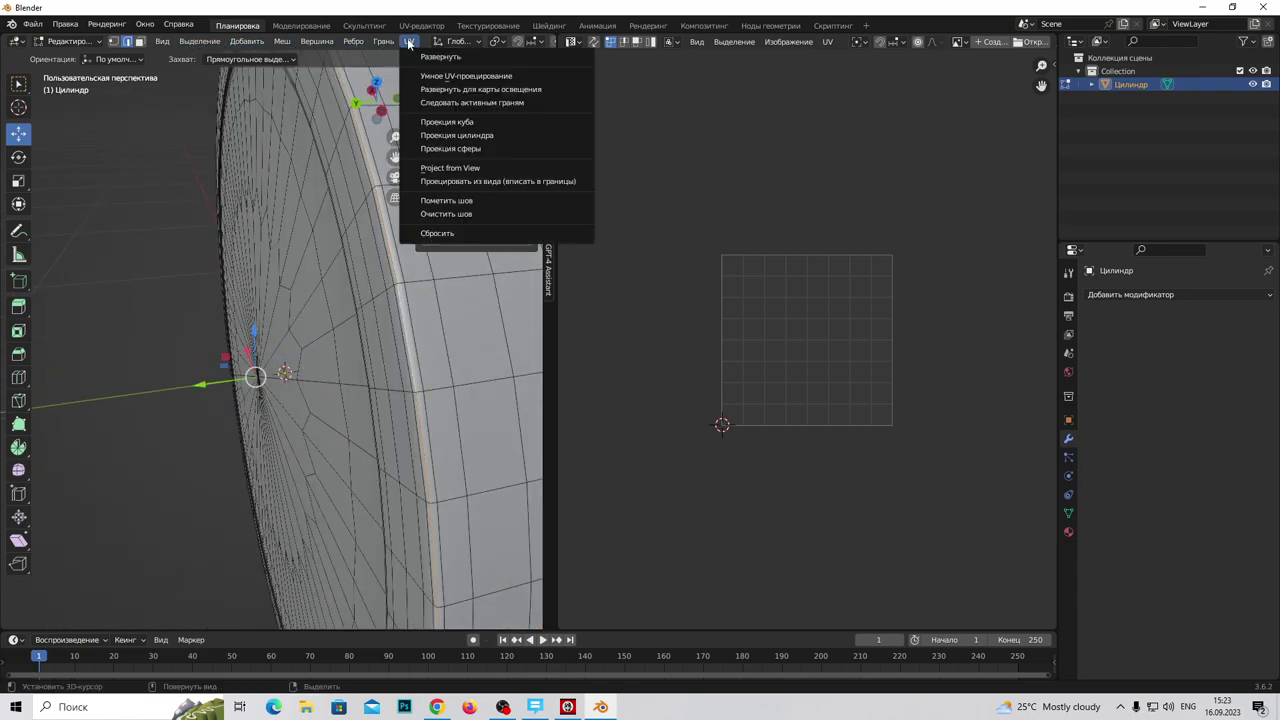
left_click(470, 211)
Step: Mark a radial edge line across the cap as a UV seam, then widen the 3D view
mouse_move(380, 250)
middle_mouse_down()
mouse_move(325, 503)
mouse_move(277, 469)
mouse_move(314, 457)
mouse_move(134, 523)
mouse_move(200, 566)
mouse_move(247, 553)
mouse_move(215, 511)
middle_mouse_up()
mouse_move(192, 461)
middle_mouse_down("shift")
mouse_move(320, 461)
mouse_move(278, 304)
middle_mouse_up("shift")
scroll(320, 461, "up", 2)
scroll(323, 461, "up", 1)
left_click(413, 41)
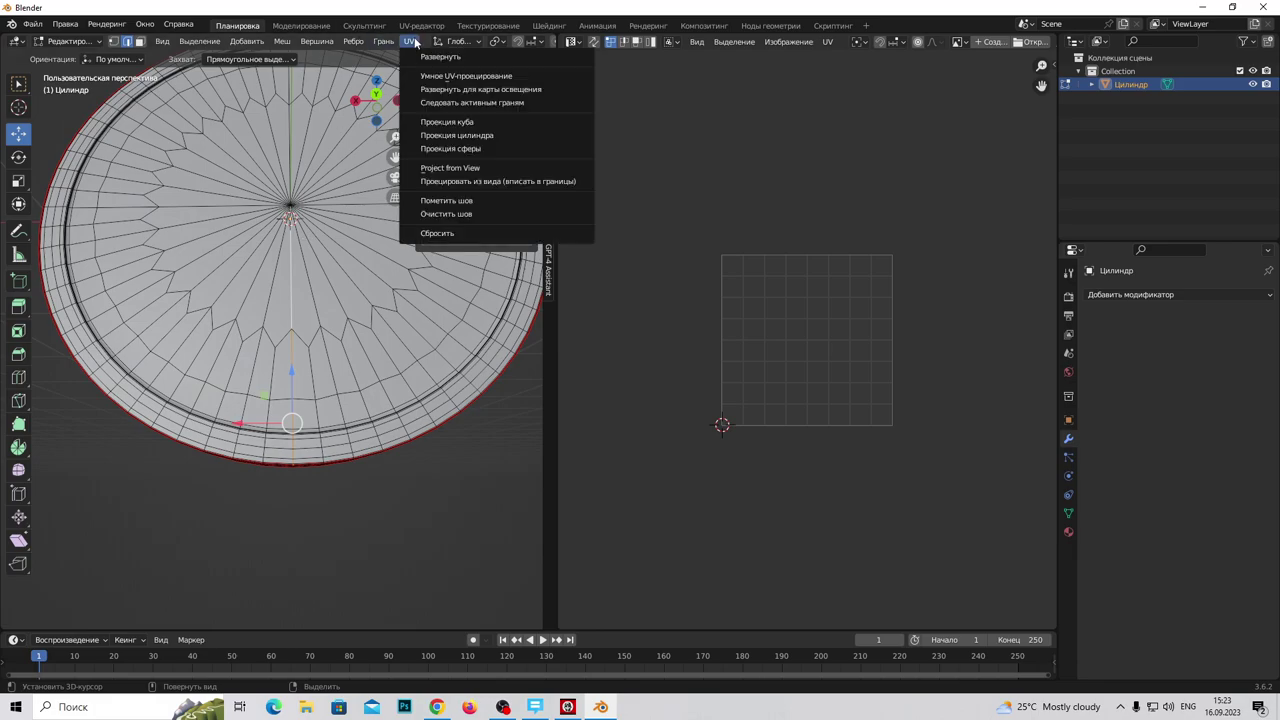
left_click(465, 202)
left_click_drag(557, 256, 970, 258)
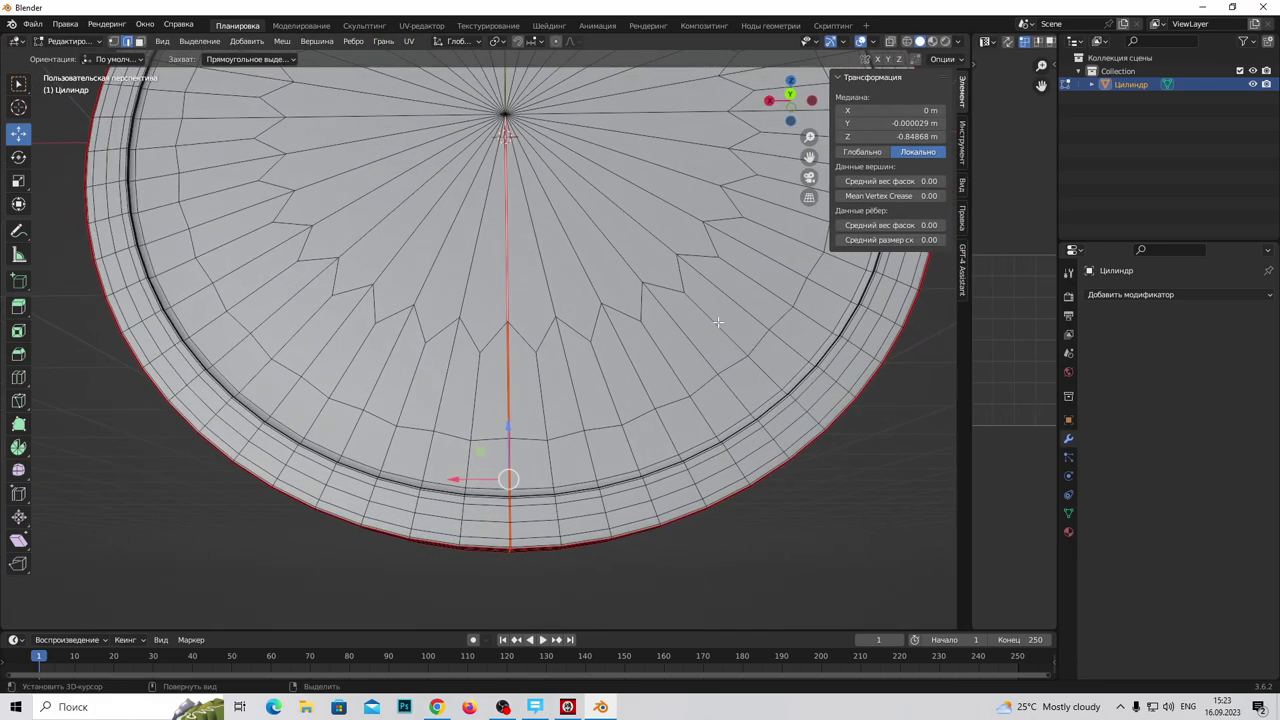
Step: Mark an edge loop along the cylinder rim as a UV seam
scroll(453, 530, "up", 2)
scroll(453, 530, "up", 1)
scroll(453, 530, "down", 2)
scroll(450, 500, "up", 5)
middle_click_drag(371, 486, 429, 304, "shift")
scroll(429, 304, "up", 2)
scroll(400, 360, "up", 2)
left_click(370, 410, "alt")
left_click(409, 41)
left_click(480, 200)
Step: Mark a second set of selected rim edges as a seam
mouse_move(480, 200)
middle_mouse_down()
mouse_move(458, 362)
mouse_move(520, 400)
mouse_move(406, 374)
mouse_move(354, 380)
middle_mouse_up()
scroll(511, 437, "up", 3)
scroll(511, 437, "down", 3)
mouse_move(437, 463)
middle_mouse_down()
mouse_move(637, 449)
mouse_move(480, 443)
mouse_move(471, 400)
middle_mouse_up()
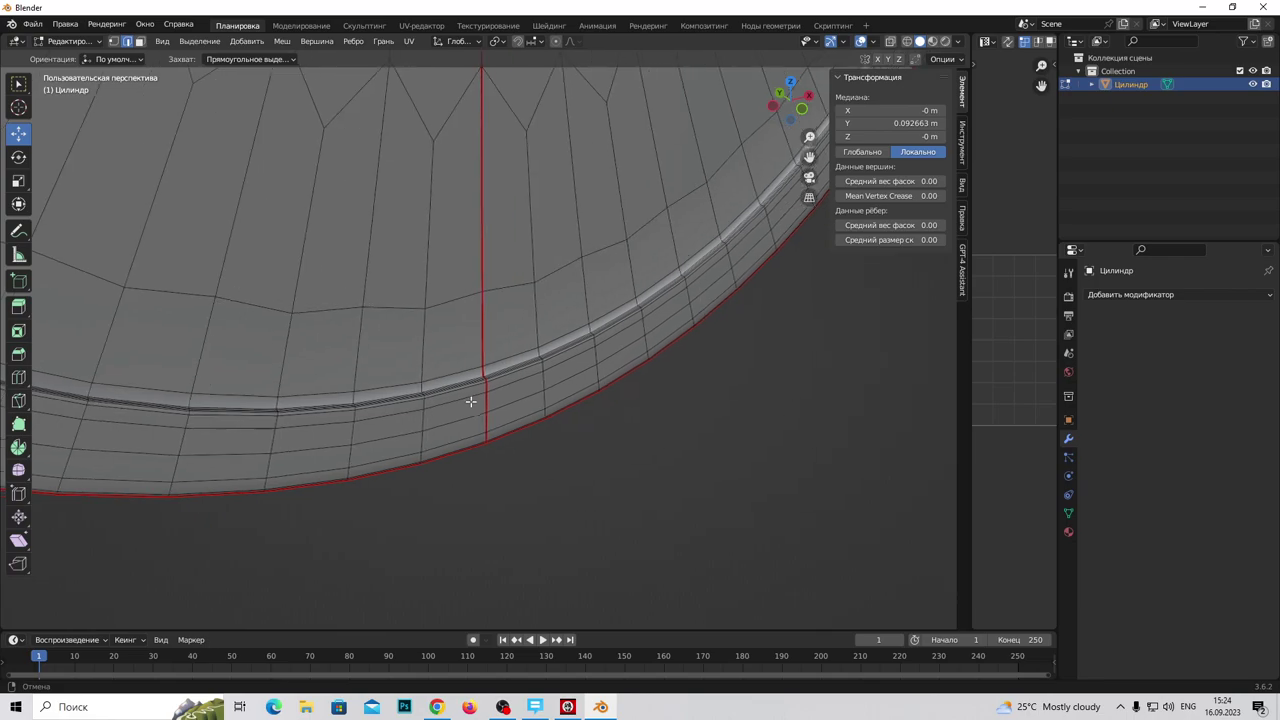
scroll(509, 429, "up", 2)
scroll(490, 582, "up", 2)
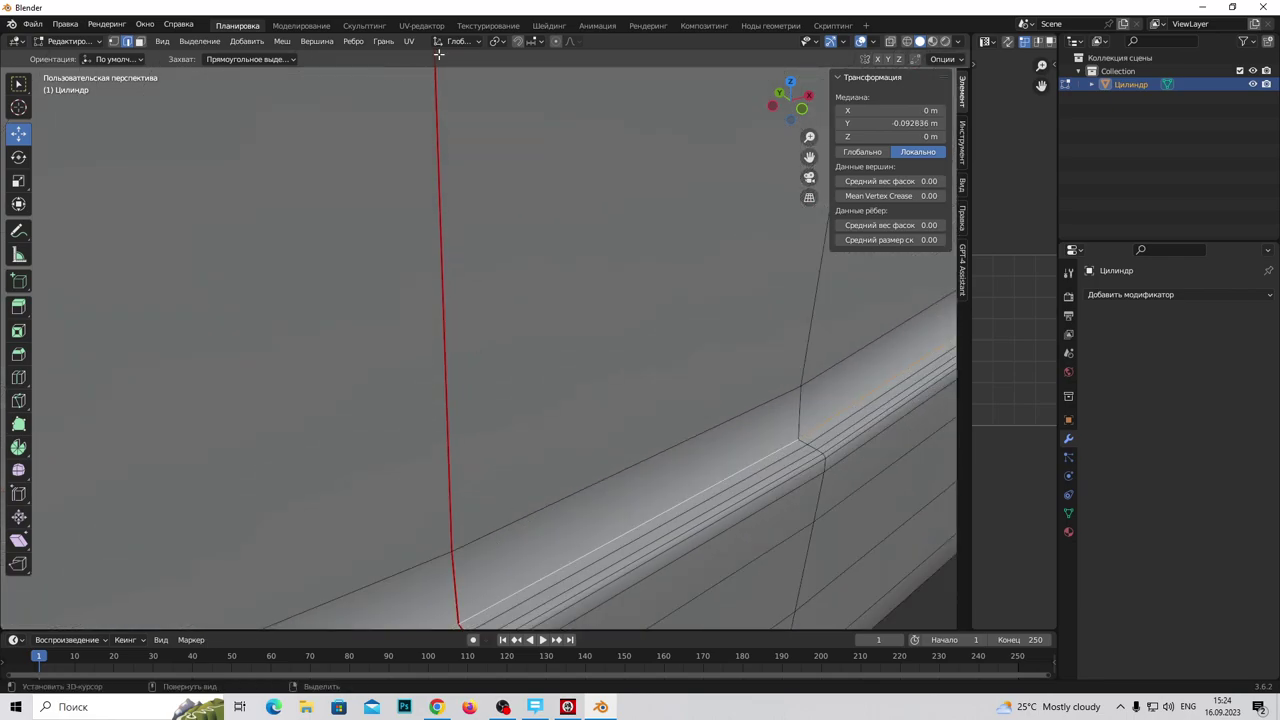
left_click(410, 41)
left_click(471, 200)
Step: Try selecting a shortest edge path on the rim, then undo that selection
scroll(497, 331, "down", 2)
left_click(471, 434)
mouse_move(473, 240)
middle_mouse_down("shift")
mouse_move(473, 173)
mouse_move(491, 429)
mouse_move(479, 360)
middle_mouse_up("shift")
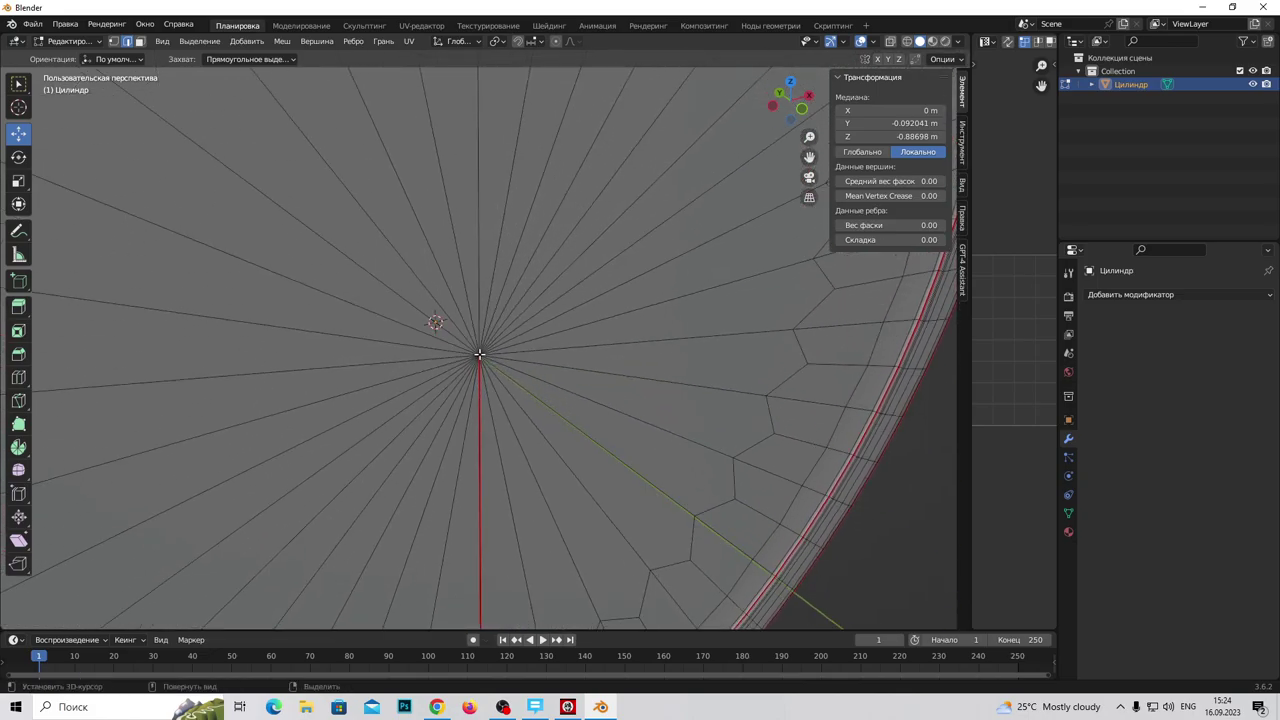
left_click(482, 422, "ctrl")
scroll(482, 422, "down", 2)
mouse_move(482, 422)
middle_mouse_down()
mouse_move(698, 490)
mouse_move(584, 288)
middle_mouse_up()
scroll(400, 480, "up", 2)
scroll(366, 507, "up", 2)
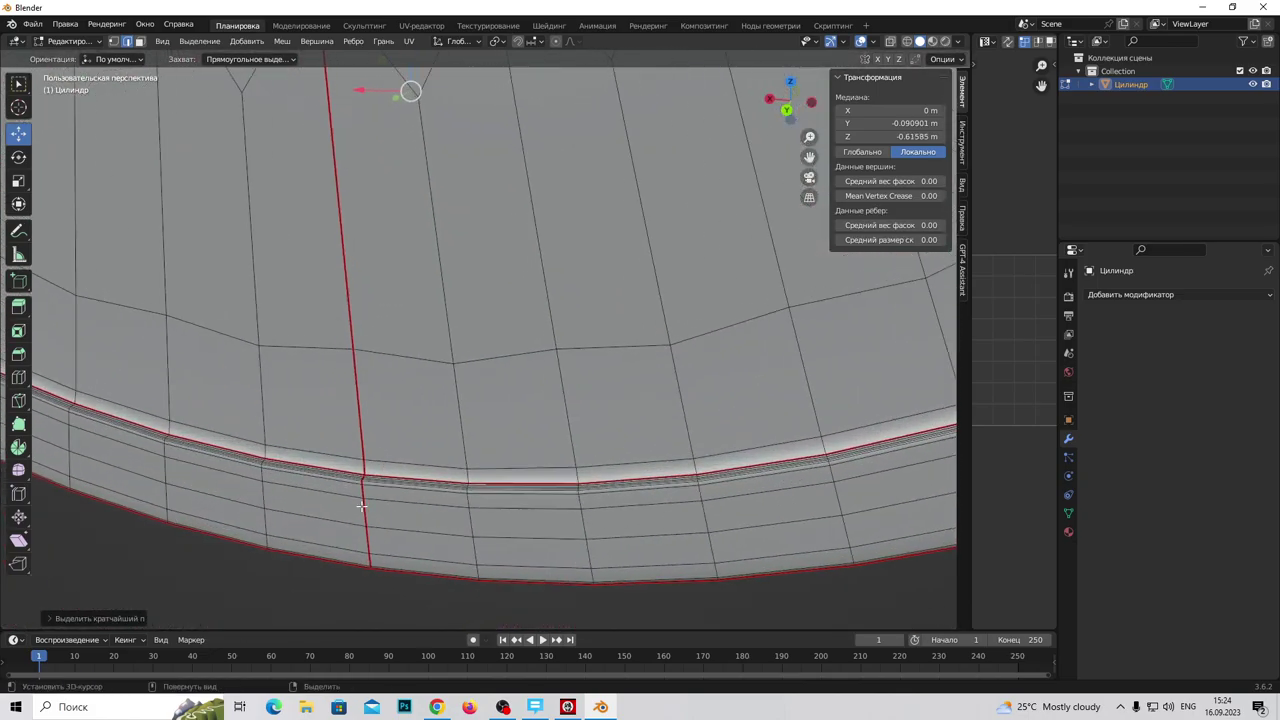
key("ctrl+z")
Step: Select the stray edge path and clear its seam
scroll(380, 420, "down", 1)
scroll(400, 360, "down", 1)
scroll(420, 300, "down", 1)
scroll(437, 236, "down", 1)
scroll(437, 236, "up", 2)
left_click(440, 248, "ctrl")
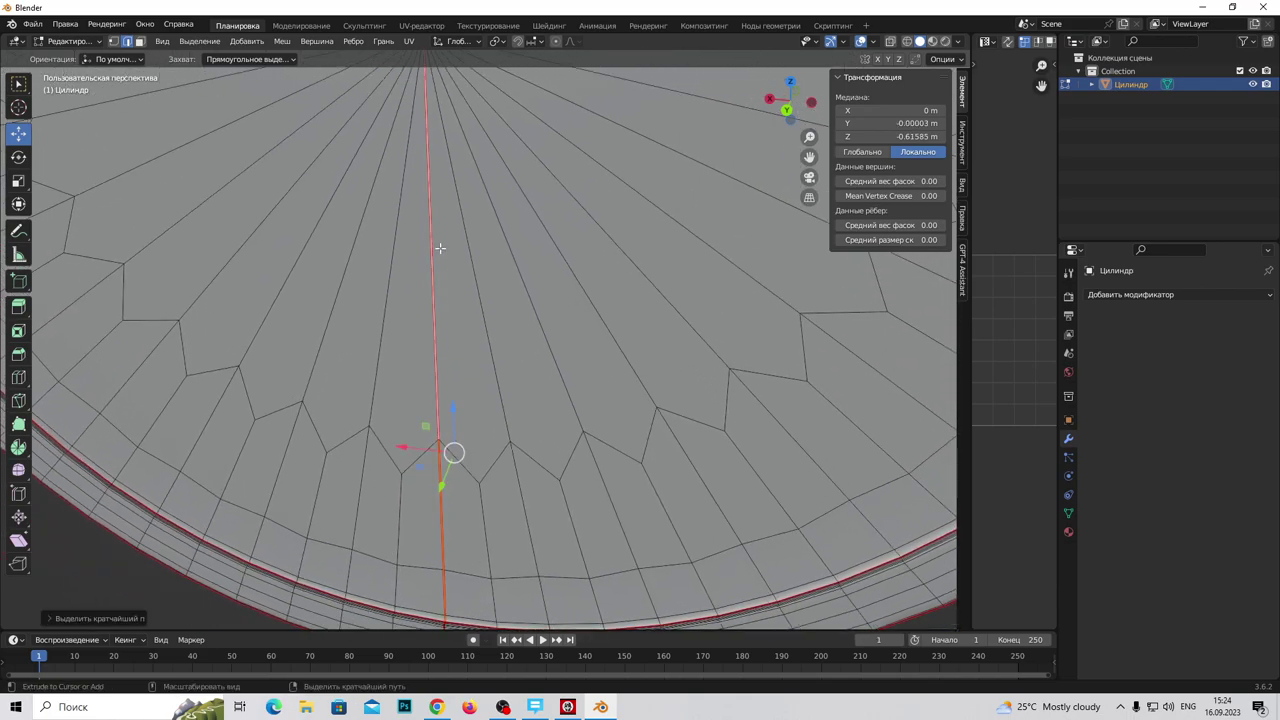
left_click(409, 41)
left_click(493, 214)
Step: Select the whole cylinder mesh and unwrap it
scroll(495, 300, "down", 2)
scroll(500, 350, "down", 2)
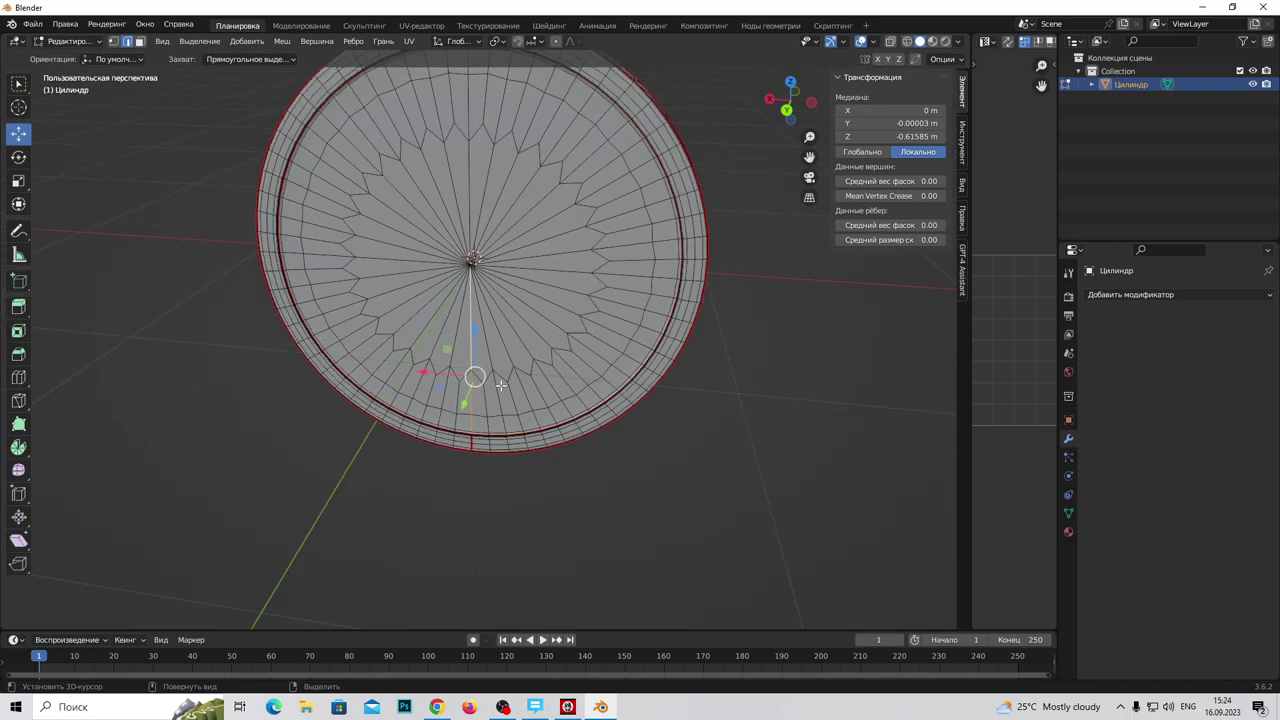
key("a")
left_click(412, 41)
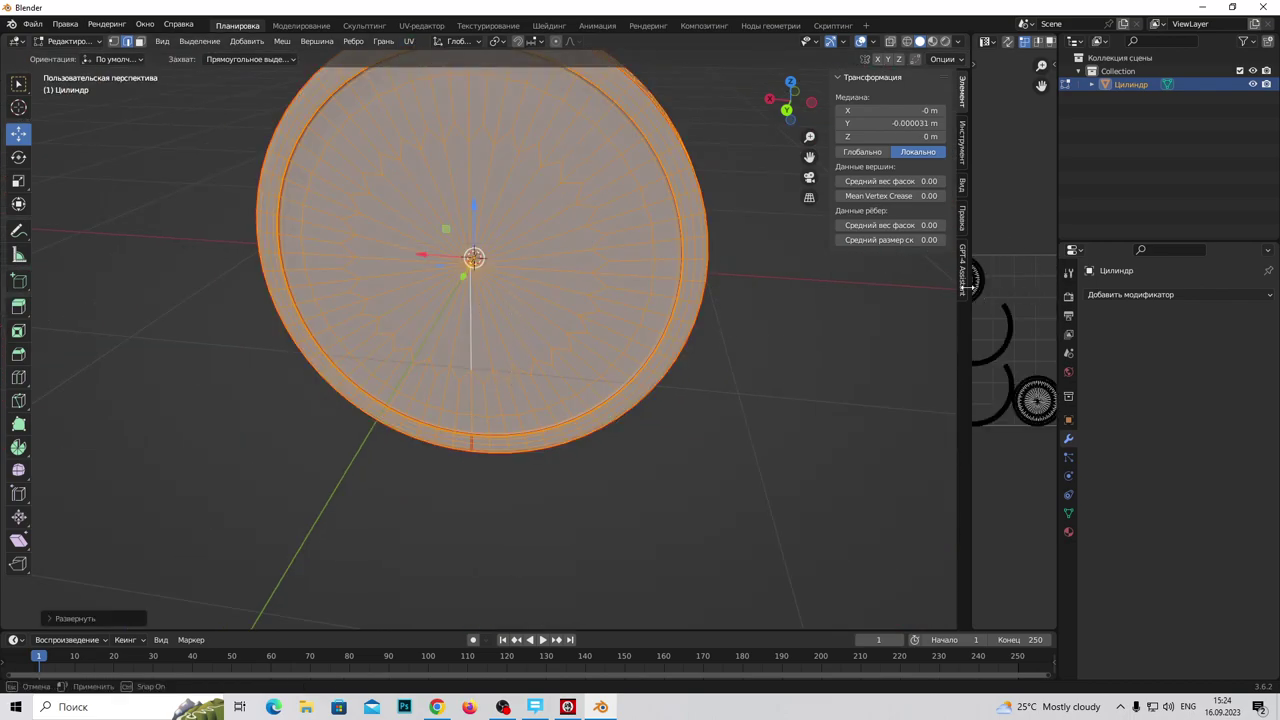
Step: Widen the UV editor beside the 3D view and bring the unwrapped islands into view
left_click_drag(968, 290, 540, 290)
scroll(760, 392, "up", 4)
scroll(760, 392, "up", 3)
middle_click_drag(707, 410, 1027, 510)
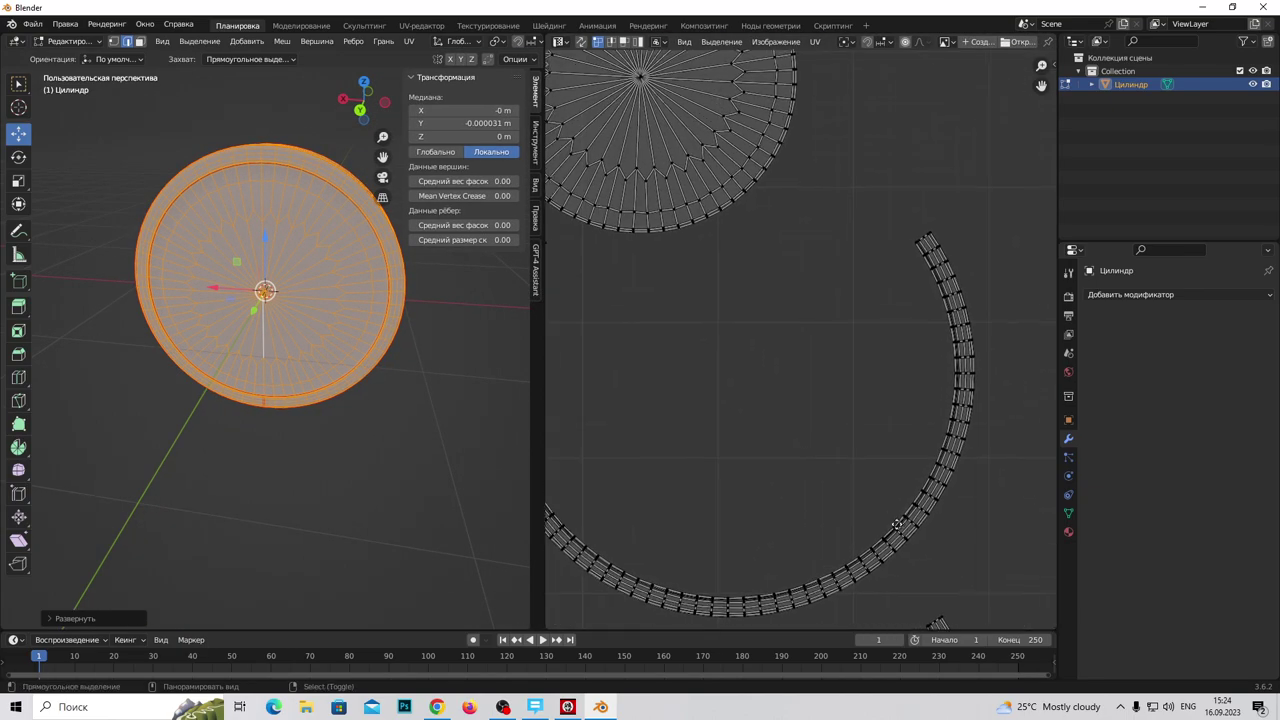
Step: Select the edge loop near the cylinder's bottom
mouse_move(450, 383)
middle_mouse_down()
mouse_move(529, 440)
mouse_move(466, 400)
mouse_move(426, 323)
middle_mouse_up()
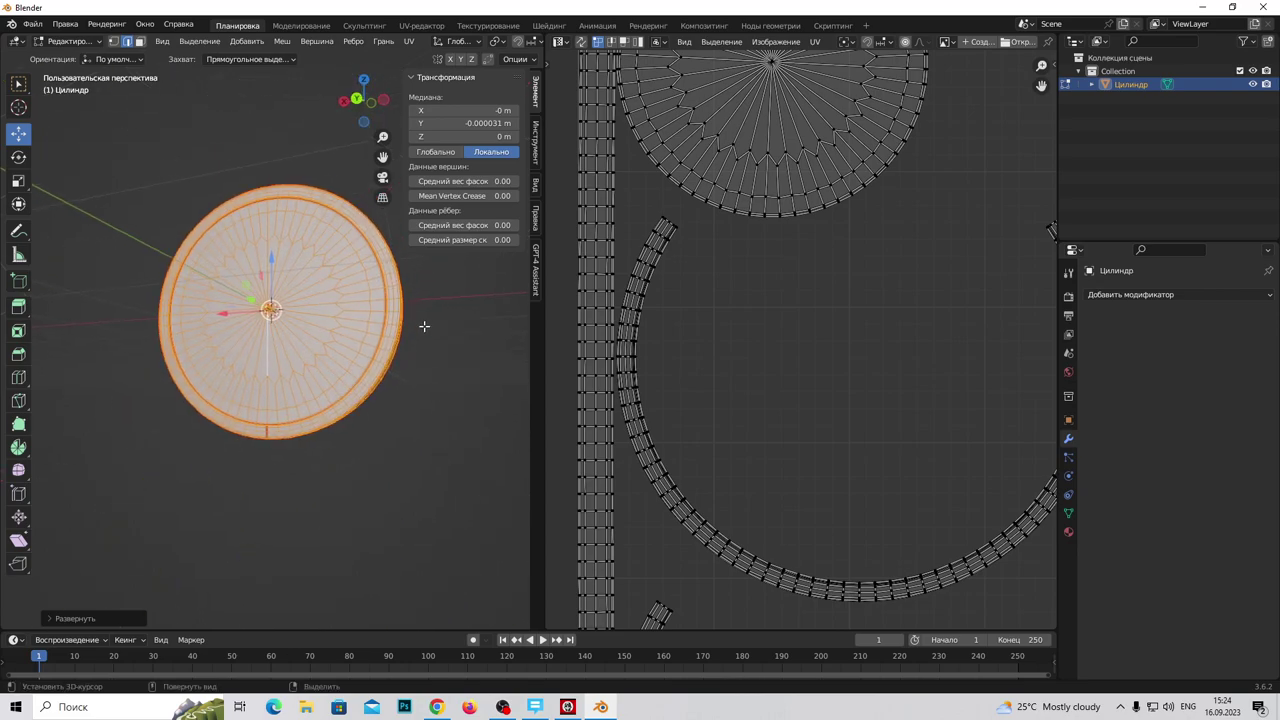
scroll(286, 438, "up", 5)
mouse_move(280, 450)
middle_mouse_down()
mouse_move(285, 487)
mouse_move(285, 383)
middle_mouse_up()
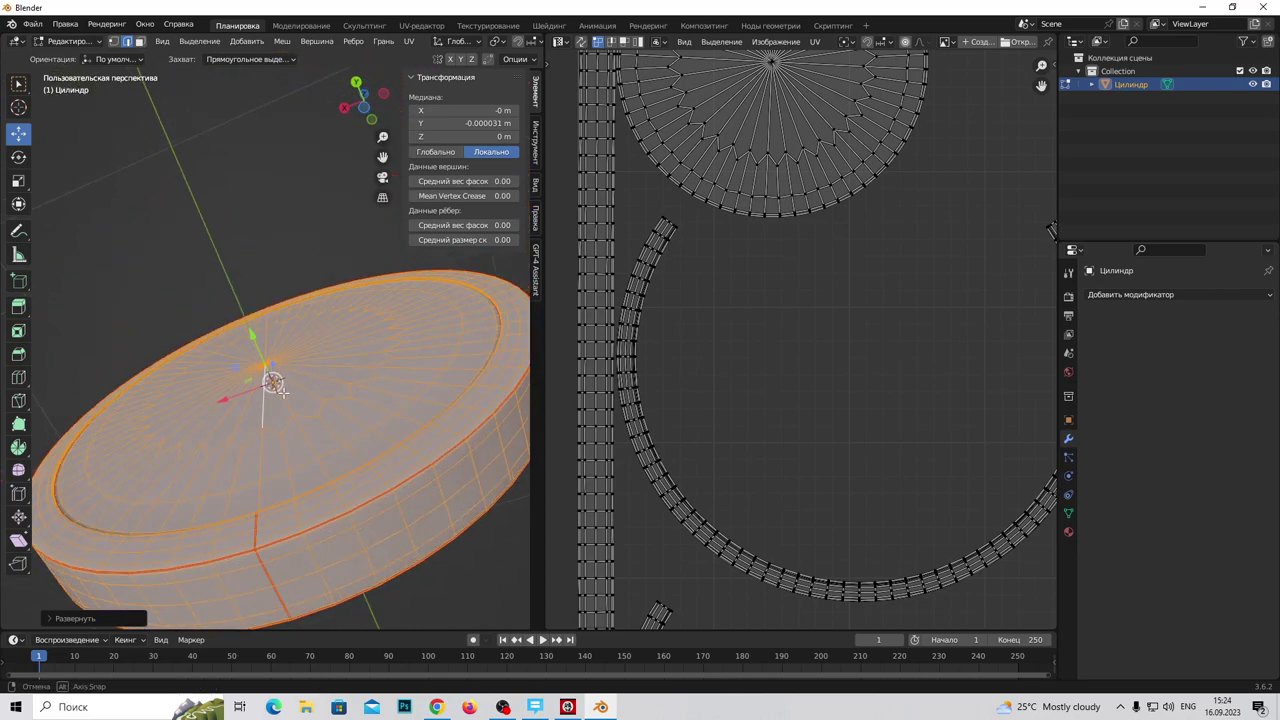
left_click(285, 383, "alt")
mouse_move(295, 384)
middle_mouse_down()
mouse_move(381, 456)
mouse_move(158, 456)
mouse_move(231, 377)
mouse_move(339, 70)
middle_mouse_up()
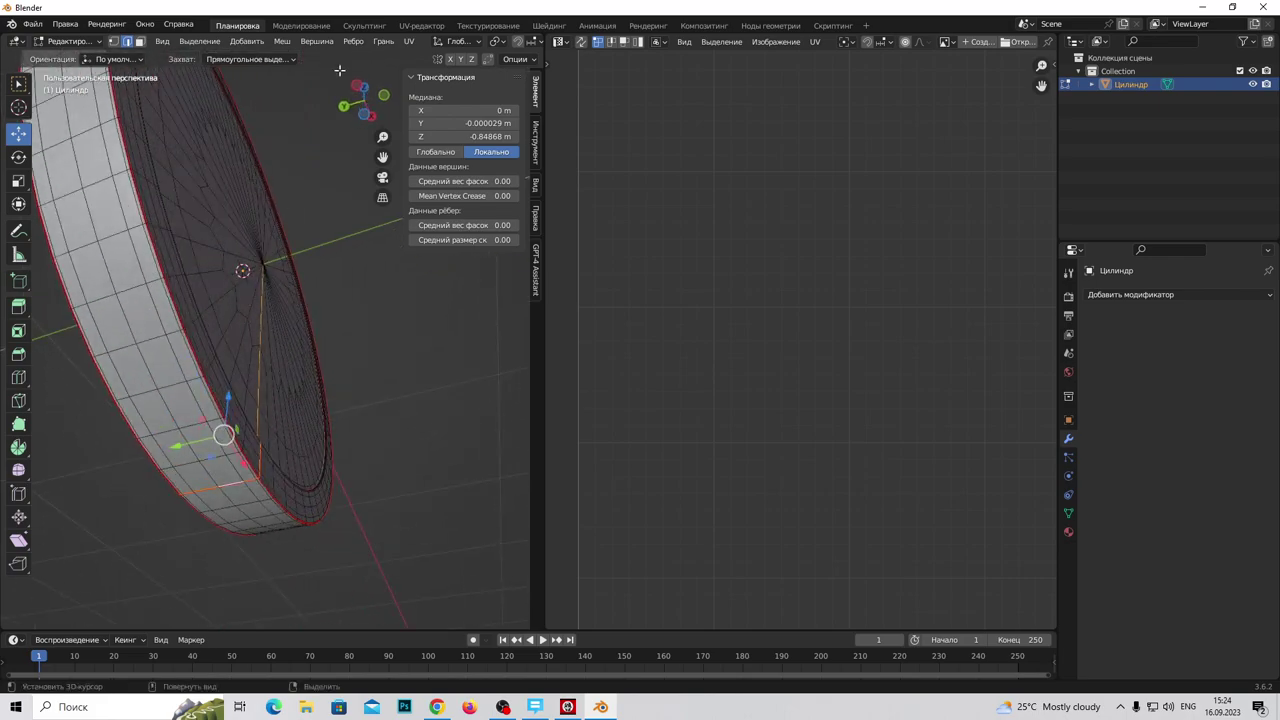
left_click(409, 42)
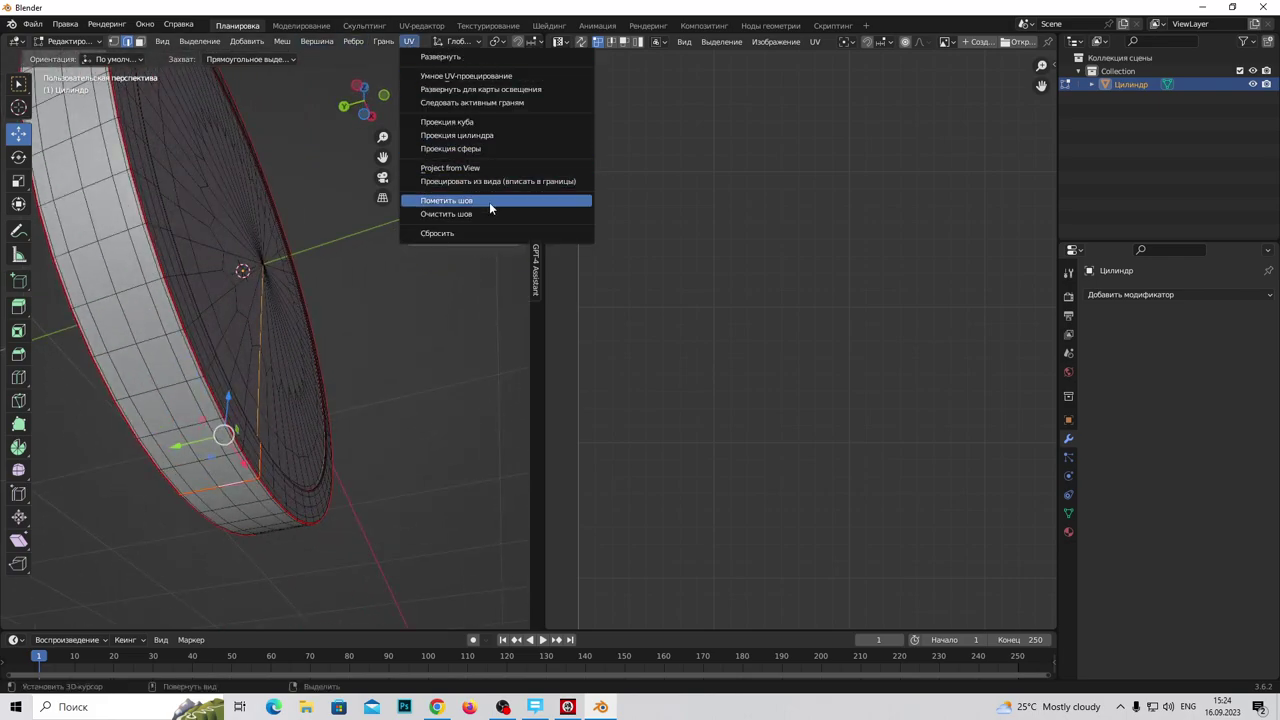
Step: Mark the bottom loop and a shortest edge path along the rim as seams
left_click(488, 213)
key("n")
mouse_move(253, 466)
middle_mouse_down()
mouse_move(243, 386)
mouse_move(200, 362)
mouse_move(188, 386)
mouse_move(226, 415)
mouse_move(454, 434)
middle_mouse_up()
left_click(130, 352)
left_click(456, 432, "ctrl")
scroll(456, 427, "down", 3)
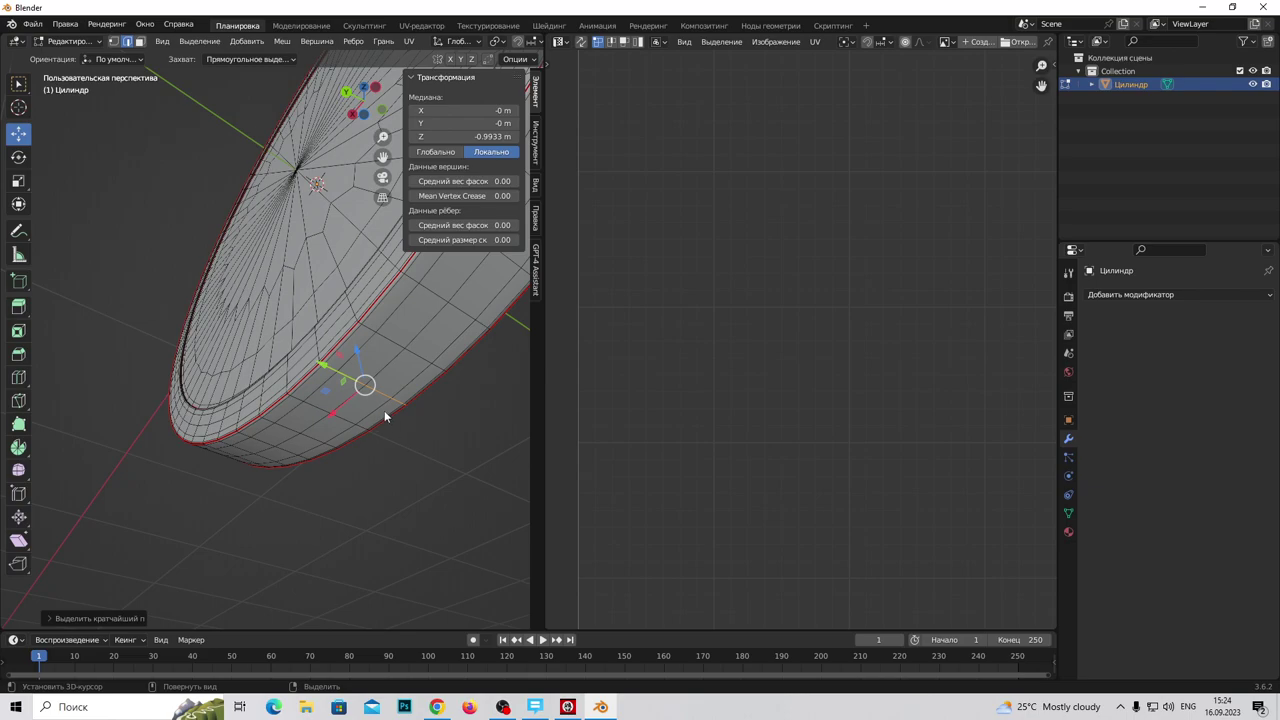
left_click(409, 42)
left_click(486, 201)
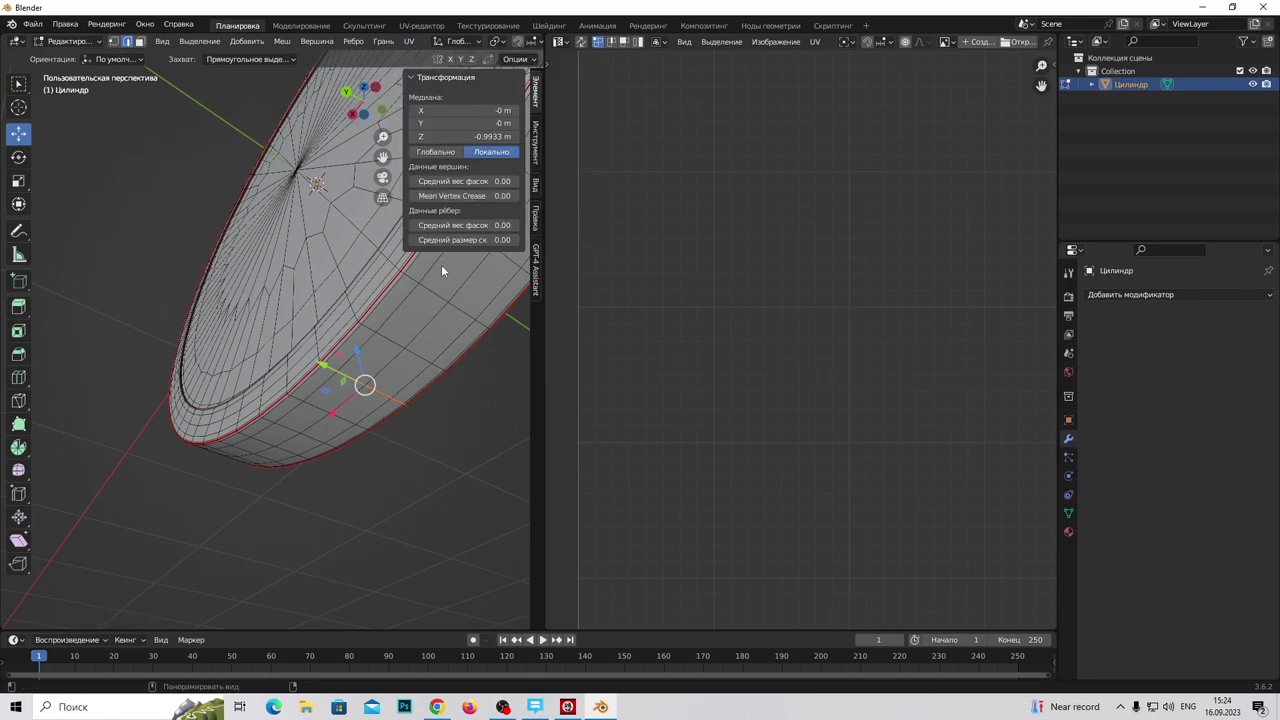
Step: Select the whole mesh and re-unwrap it along the new seams
left_click(360, 353)
mouse_move(360, 353)
middle_mouse_down()
mouse_move(371, 491)
mouse_move(361, 357)
middle_mouse_up()
key("a")
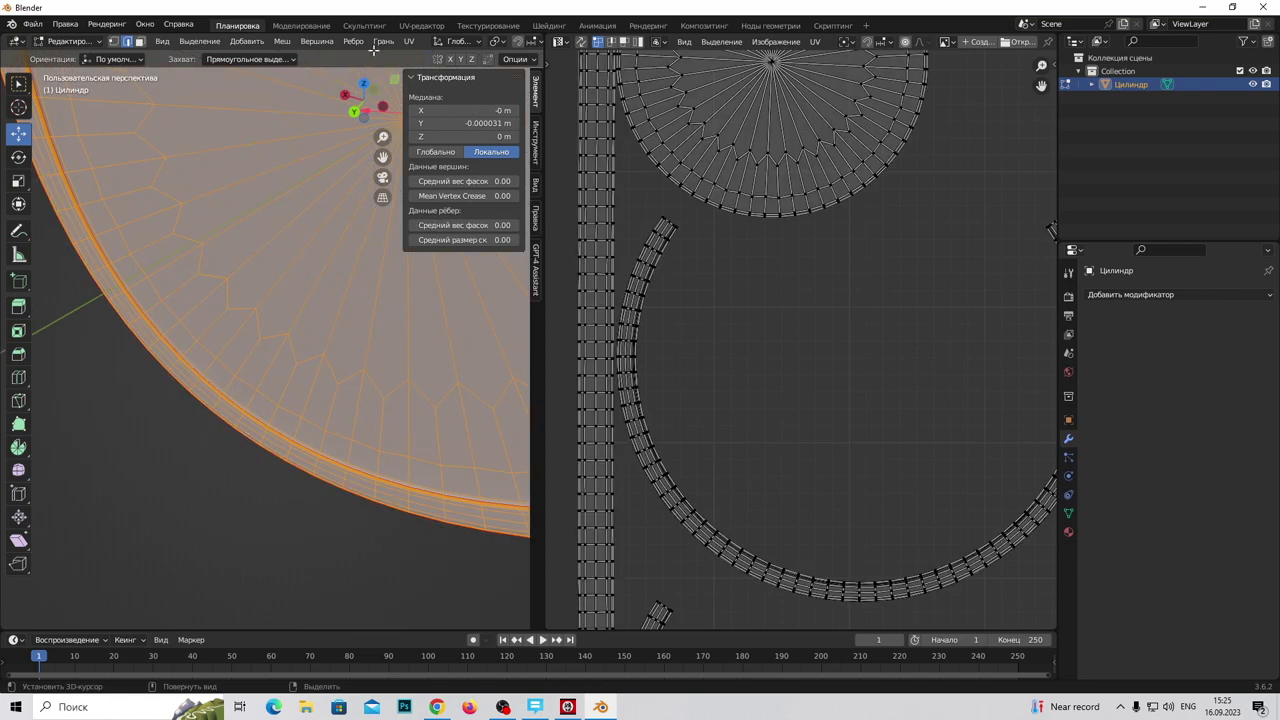
left_click(409, 41)
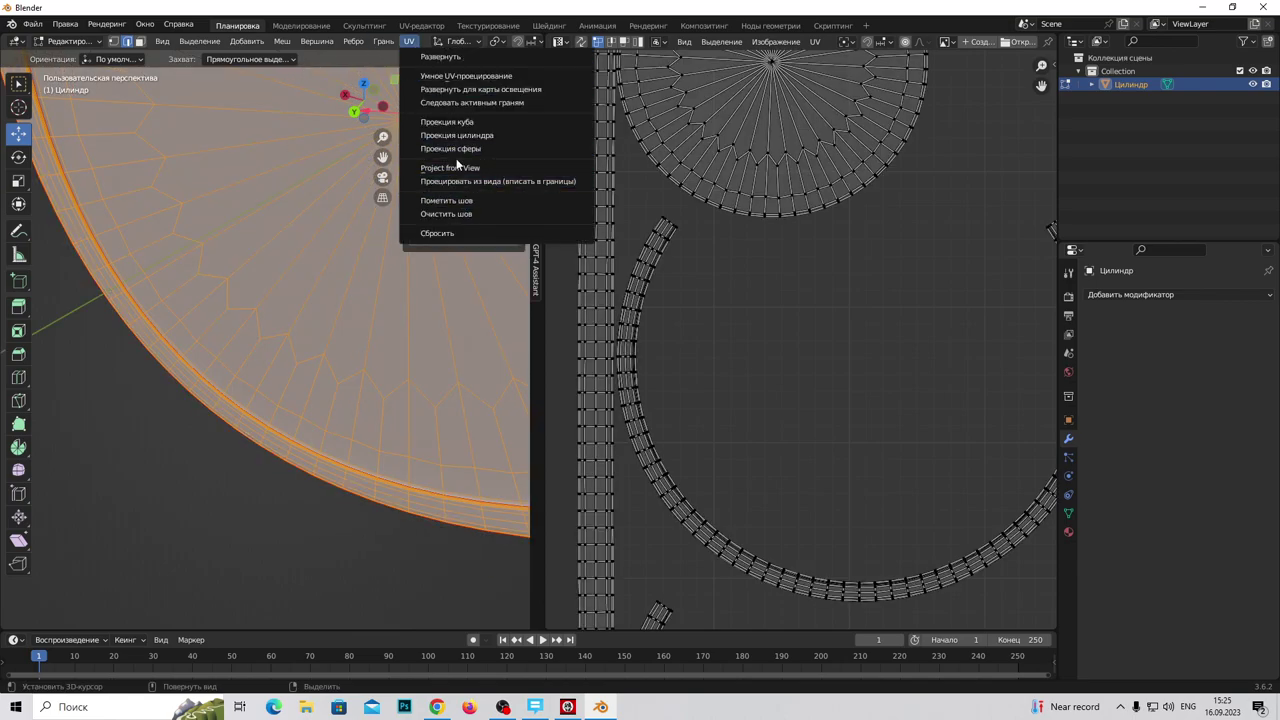
left_click(441, 56)
scroll(788, 402, "down", 3)
scroll(800, 410, "down", 4)
scroll(827, 430, "up", 3)
Step: Pan the UV layout and widen the UV editor further
middle_click_drag(849, 449, 759, 441)
scroll(759, 441, "down", 3)
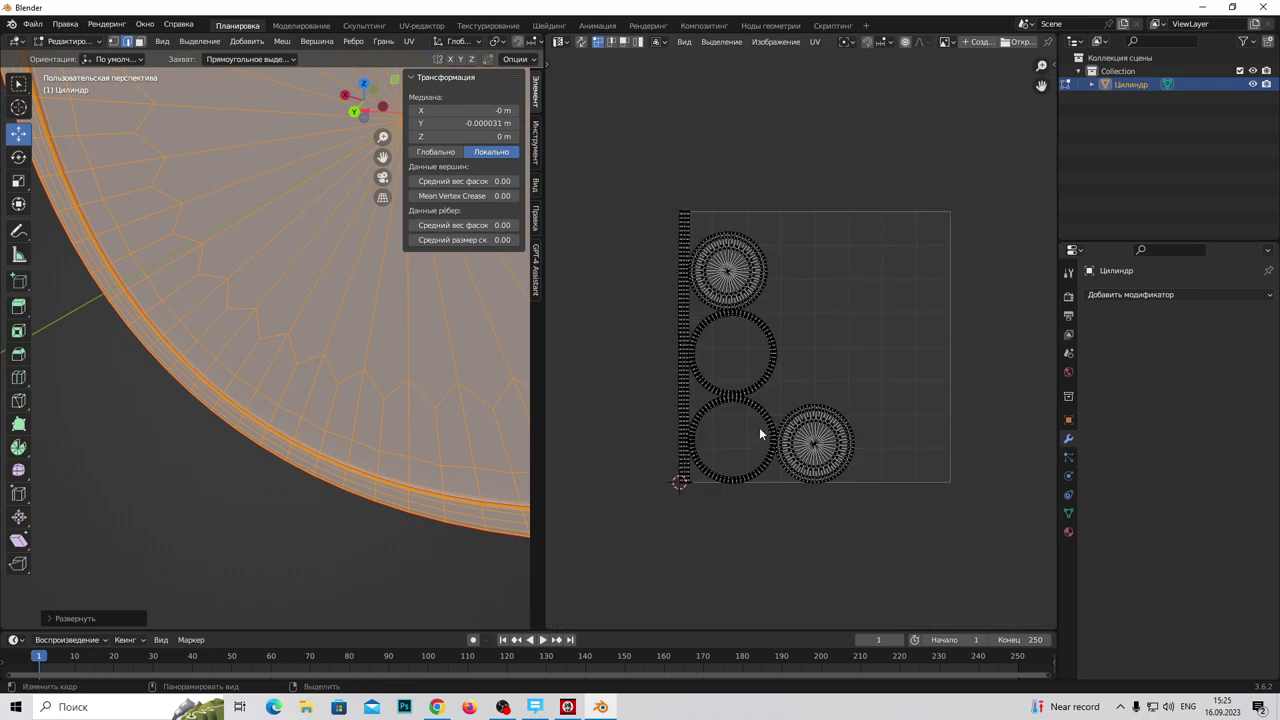
scroll(696, 266, "up", 3)
left_click_drag(543, 318, 294, 318)
scroll(710, 292, "up", 2)
scroll(756, 329, "up", 2)
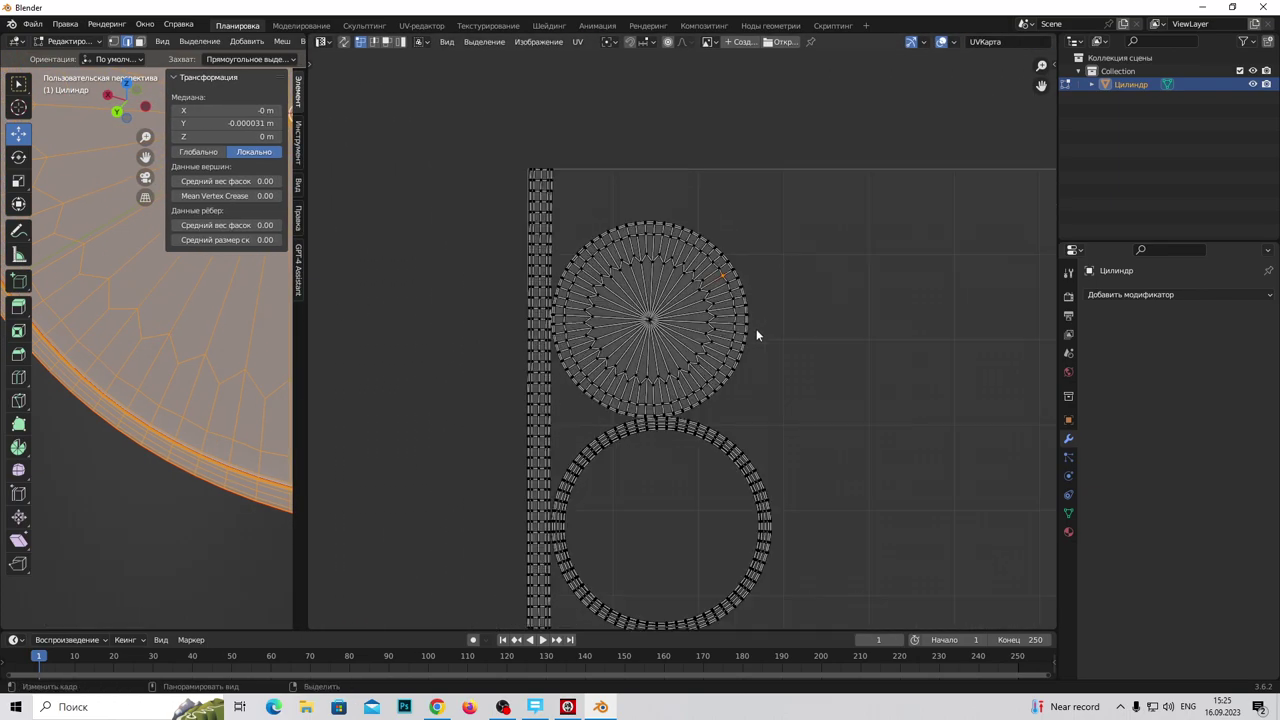
Step: Box-select the UV faces of the top cap disc island
scroll(756, 329, "up", 3)
mouse_move(880, 93)
left_mouse_down()
mouse_move(469, 481)
mouse_move(481, 478)
left_mouse_up()
middle_click_drag(547, 416, 705, 442)
mouse_move(741, 98)
left_mouse_down()
mouse_move(644, 288)
mouse_move(584, 473)
left_mouse_up()
scroll(593, 452, "up", 4)
middle_click_drag(544, 422, 670, 170)
mouse_move(651, 97)
left_mouse_down()
mouse_move(593, 208)
mouse_move(565, 313)
mouse_move(625, 388)
mouse_move(578, 406)
left_mouse_up()
scroll(678, 440, "down", 5)
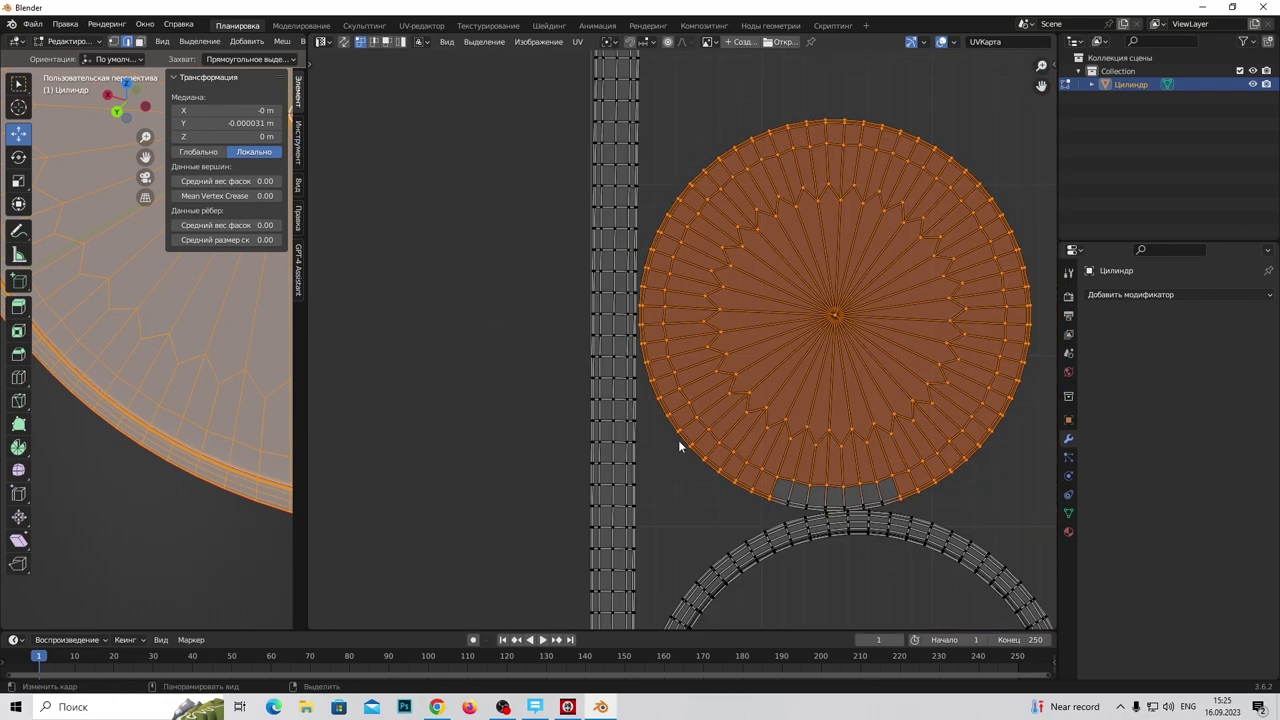
scroll(678, 445, "down", 2)
scroll(714, 363, "up", 6)
scroll(714, 363, "up", 3)
Step: Add strip-edge and lower-right disc faces to the UV selection
mouse_move(974, 304)
left_mouse_down()
mouse_move(917, 353)
mouse_move(817, 362)
mouse_move(770, 330)
mouse_move(658, 317)
left_mouse_up()
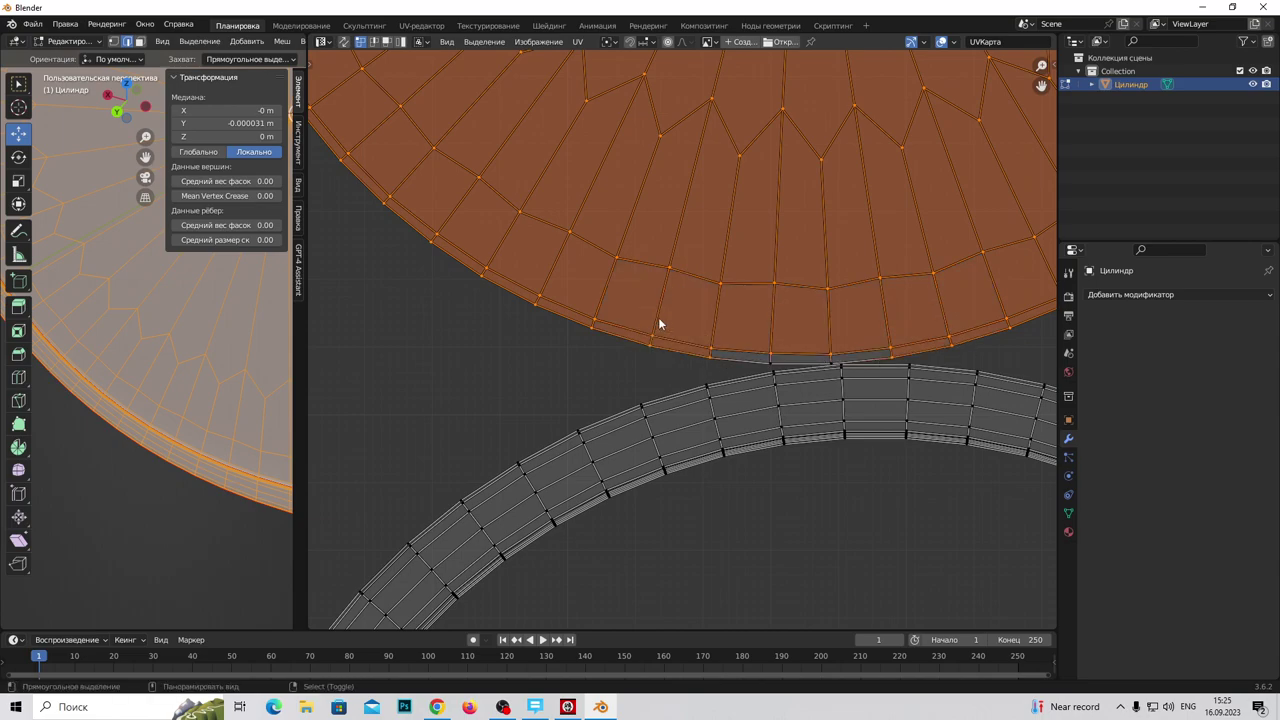
scroll(728, 372, "up", 2)
scroll(652, 306, "up", 3)
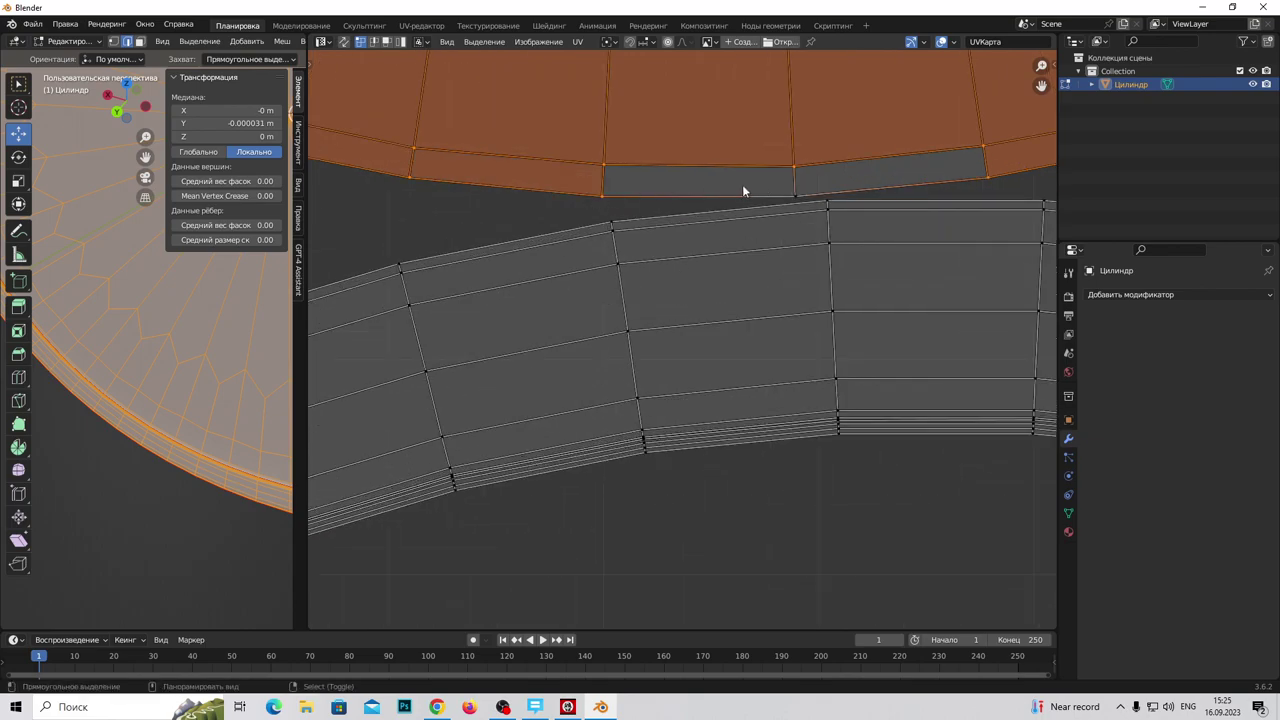
left_click(802, 186, "shift")
scroll(792, 250, "down", 3)
scroll(776, 304, "down", 3)
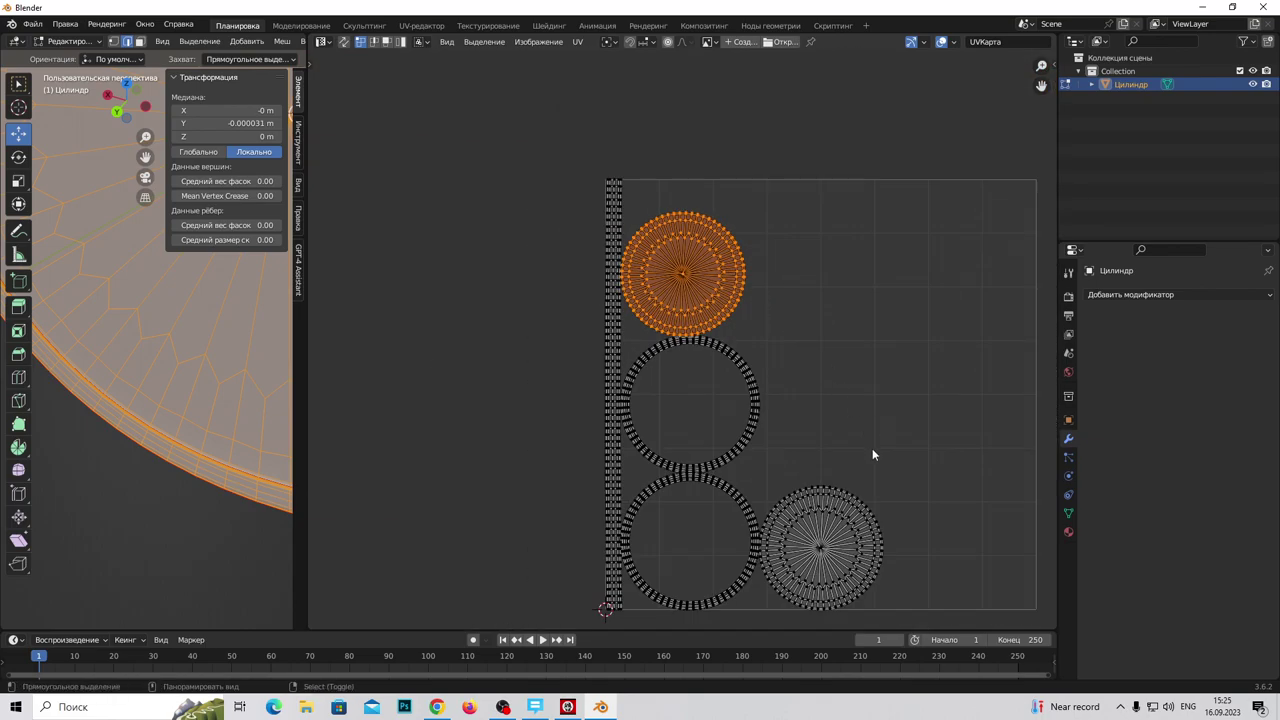
scroll(872, 448, "down", 2)
left_click_drag(860, 244, 660, 500, "shift")
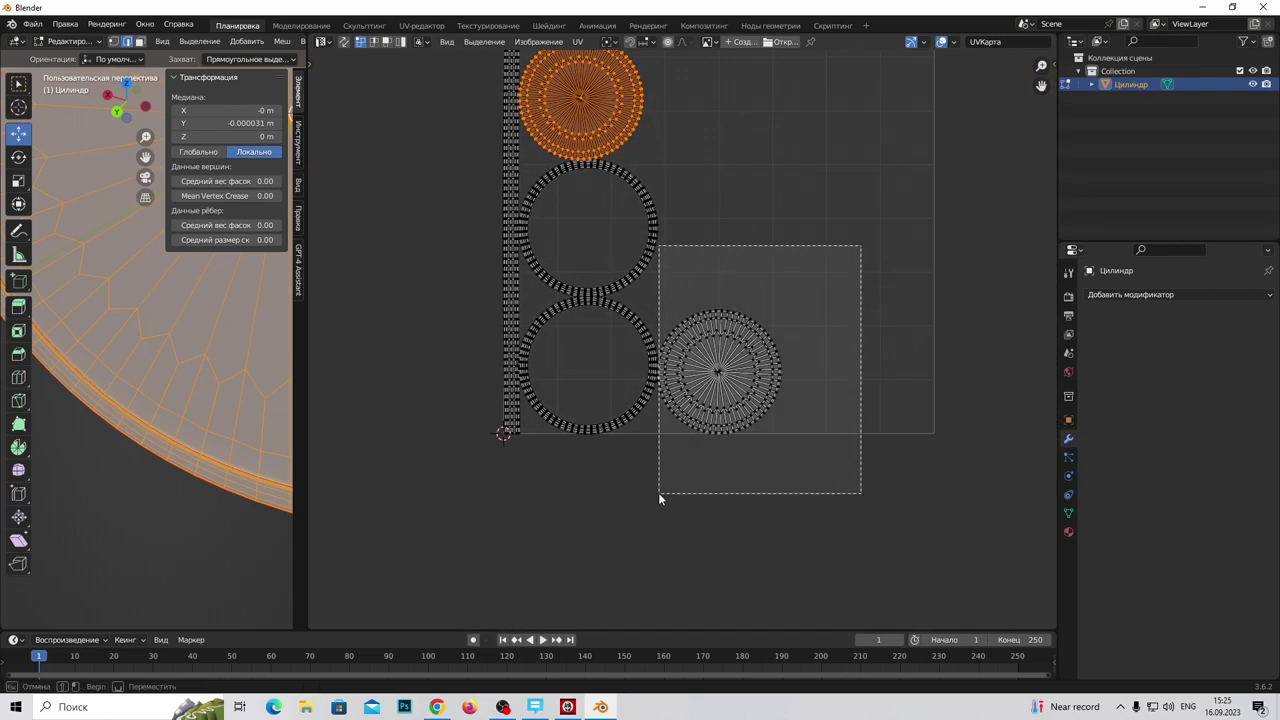
scroll(692, 487, "up", 5)
scroll(788, 243, "up", 2)
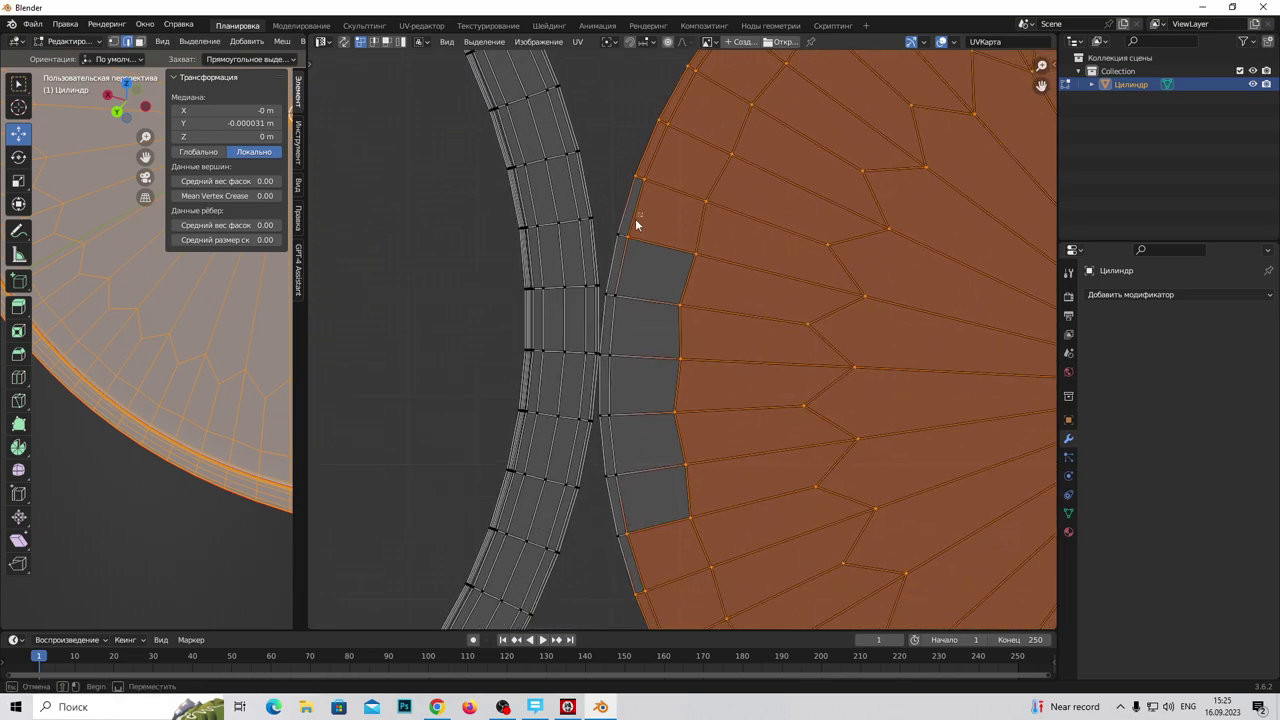
scroll(620, 288, "up", 3)
left_click_drag(560, 240, 527, 258, "shift")
left_click_drag(561, 362, 525, 381, "shift")
scroll(470, 390, "up", 4)
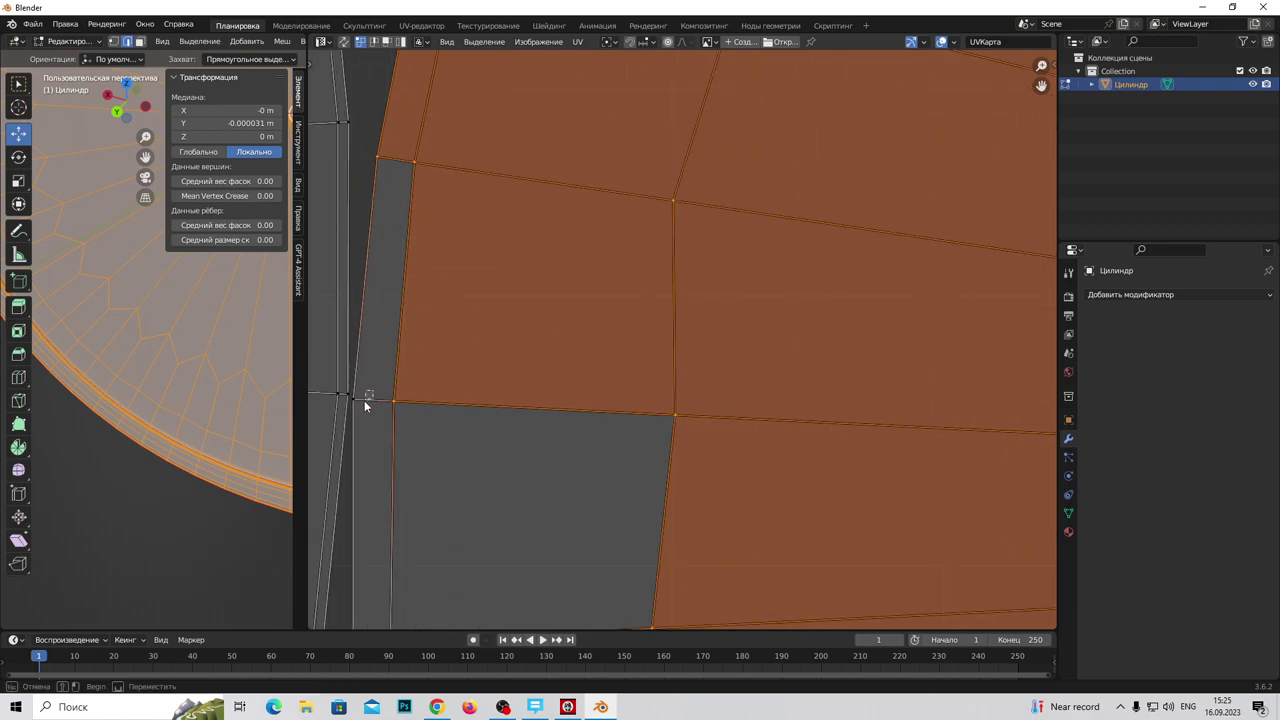
left_click_drag(348, 409, 349, 409, "shift")
middle_click_drag(349, 409, 520, 370)
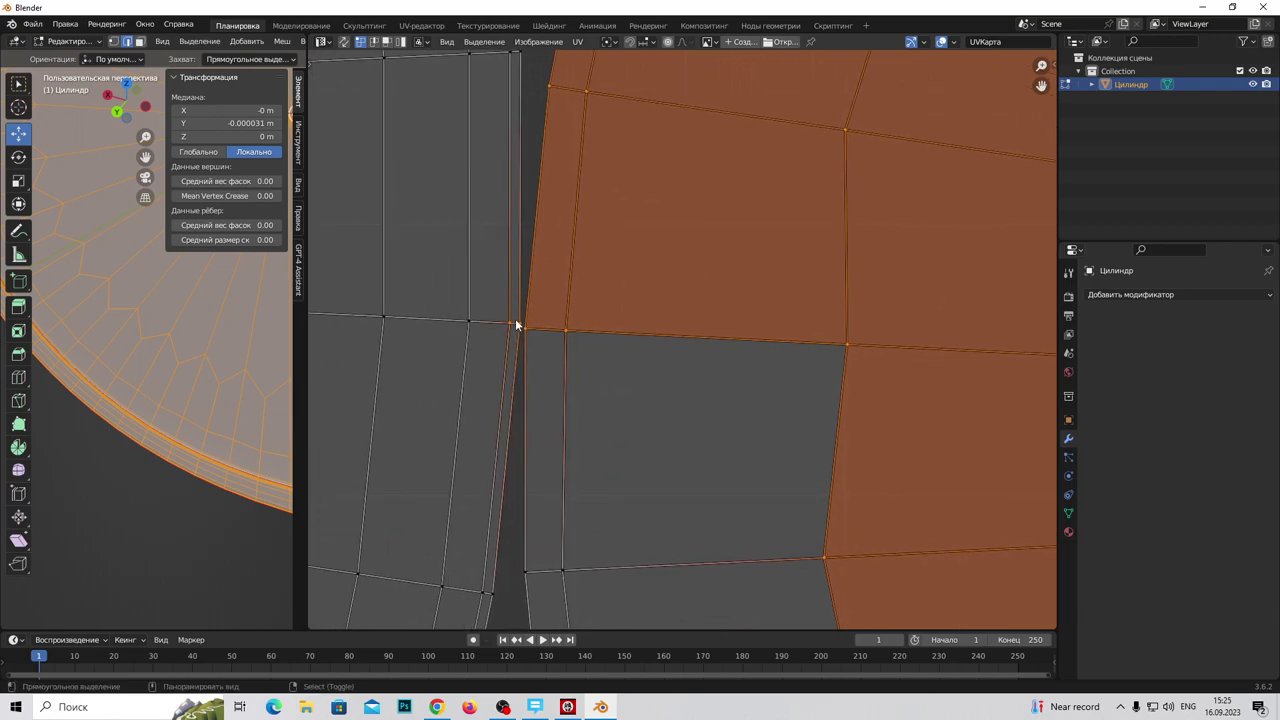
key("ctrl+z")
Step: Finish selecting the whole lower-right disc island, undoing stray picks
left_click_drag(534, 321, 522, 337, "shift")
middle_click_drag(524, 338, 594, 168)
left_click_drag(689, 380, 595, 458, "shift")
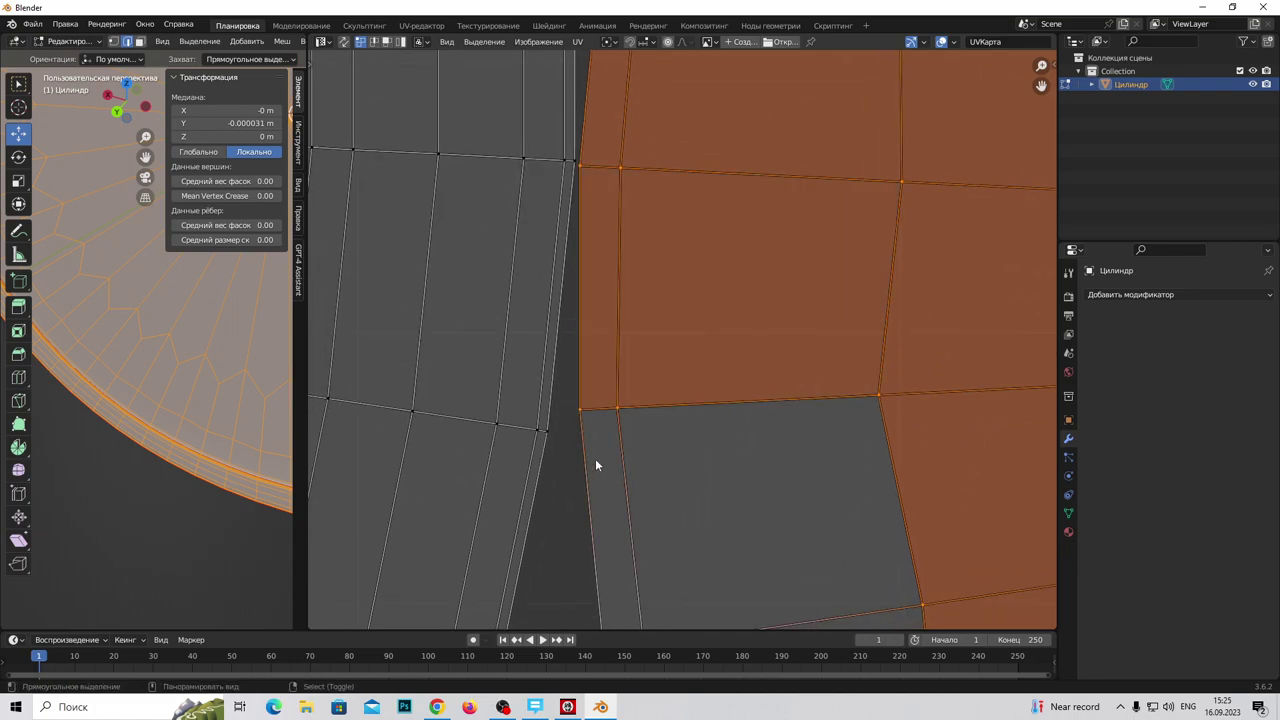
key("ctrl+z")
scroll(680, 310, "down", 1)
scroll(602, 400, "down", 2)
scroll(743, 474, "down", 2)
left_click_drag(734, 397, 658, 453)
scroll(735, 440, "down", 6)
scroll(734, 423, "down", 4)
scroll(768, 384, "down", 2)
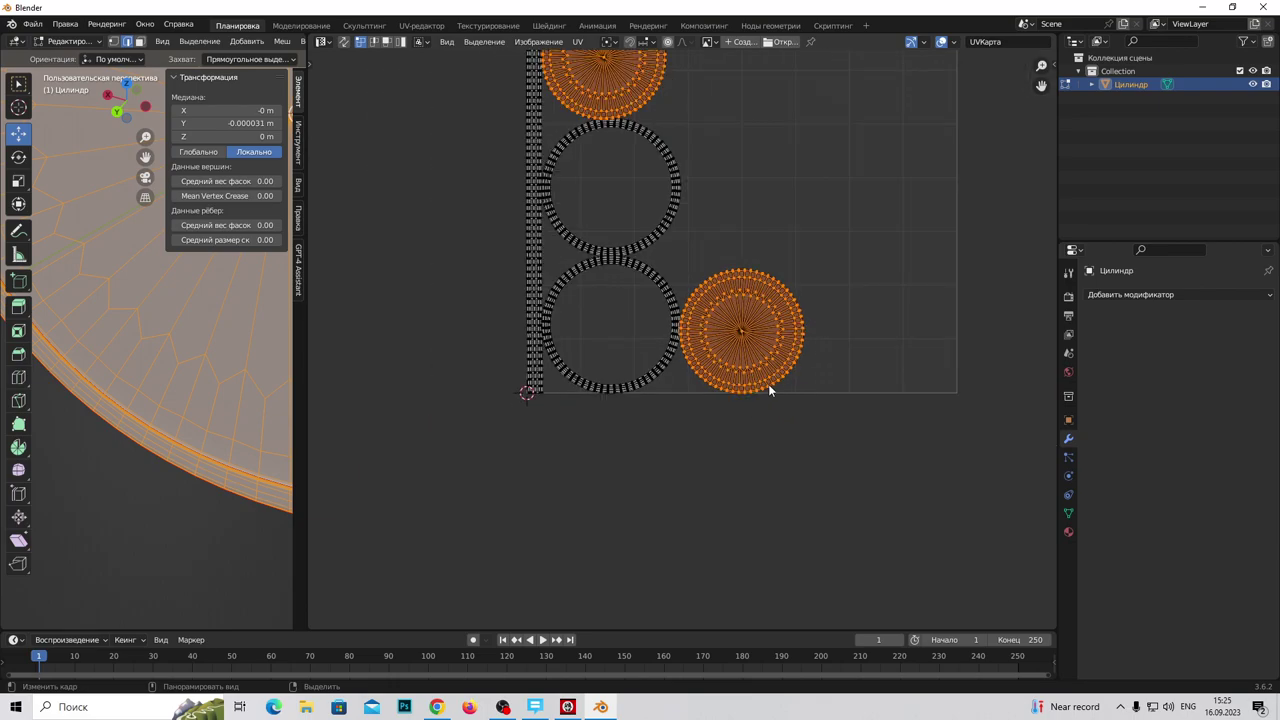
middle_click_drag(768, 384, 710, 486)
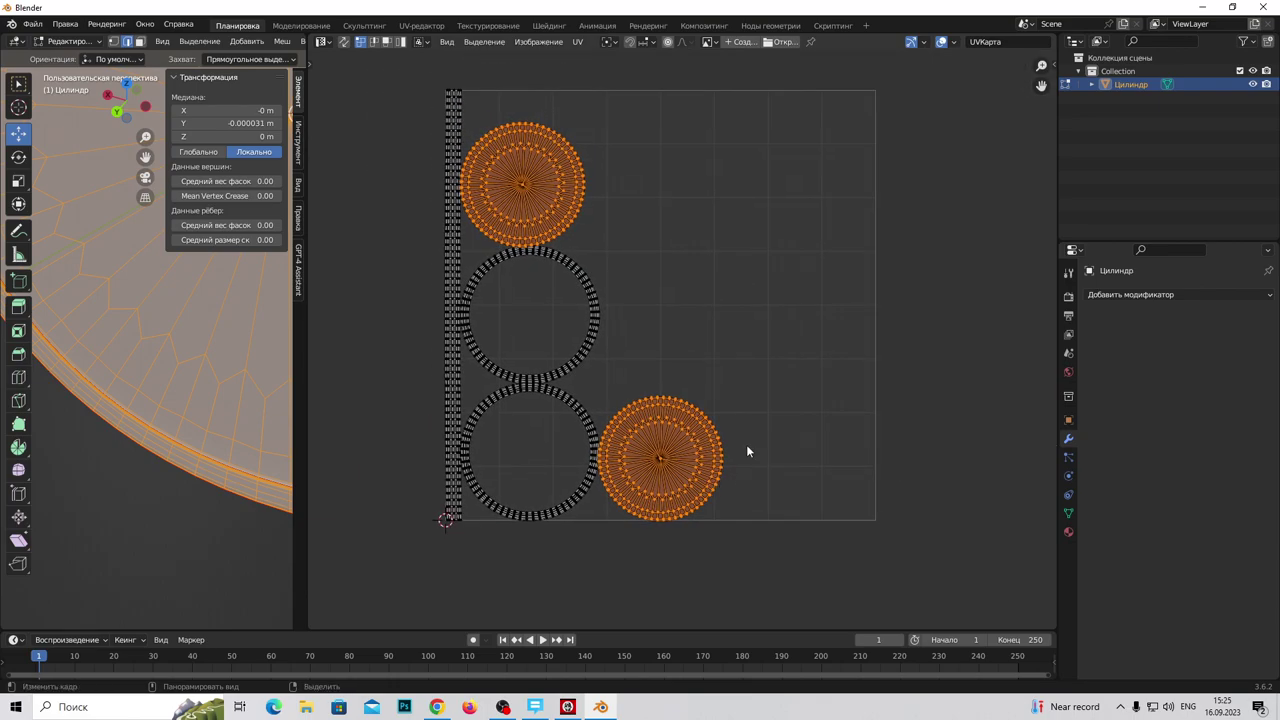
Step: Scale both cap disc islands up about 3.4 times, then select all islands
key("s")
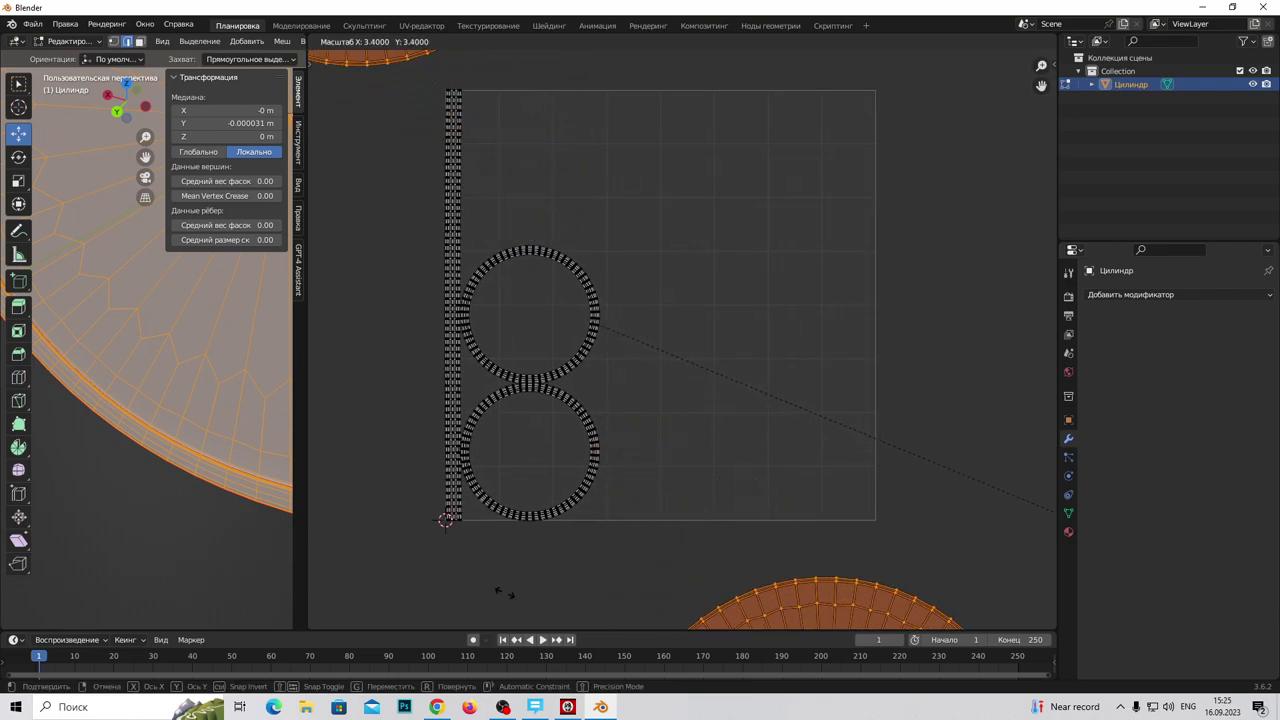
left_click(500, 592)
scroll(637, 450, "down", 8)
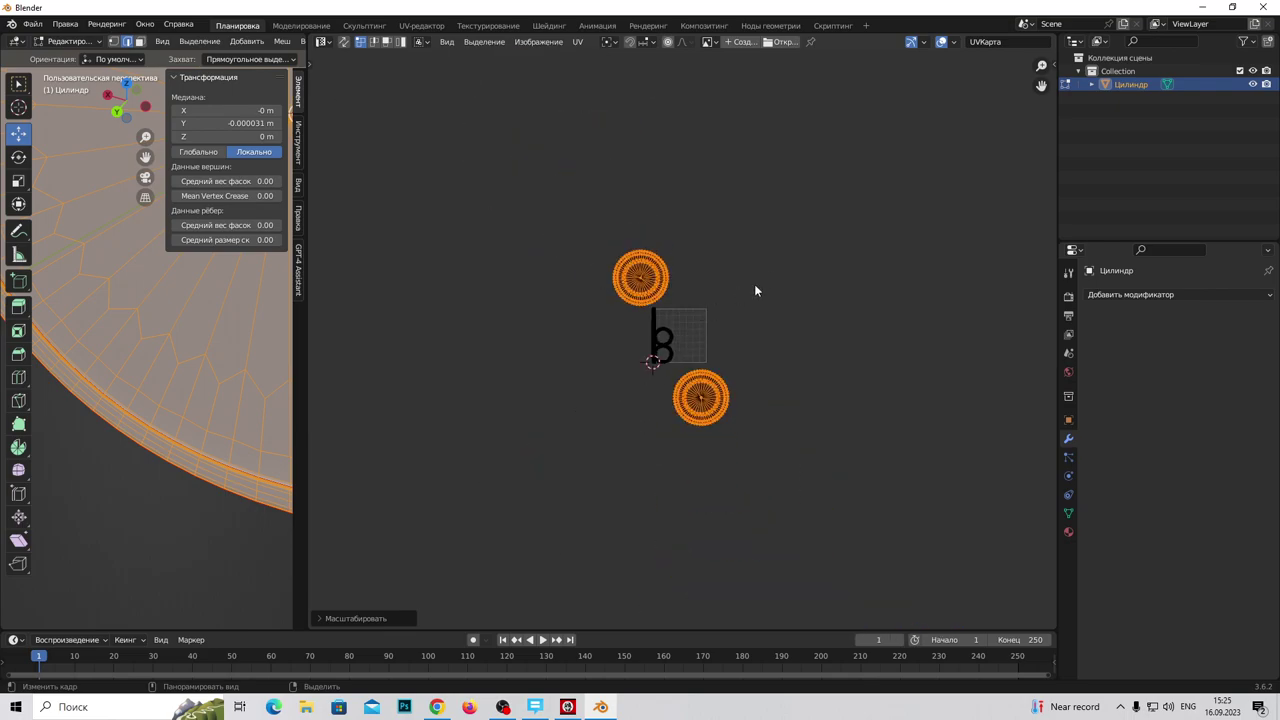
key("a")
left_click(578, 41)
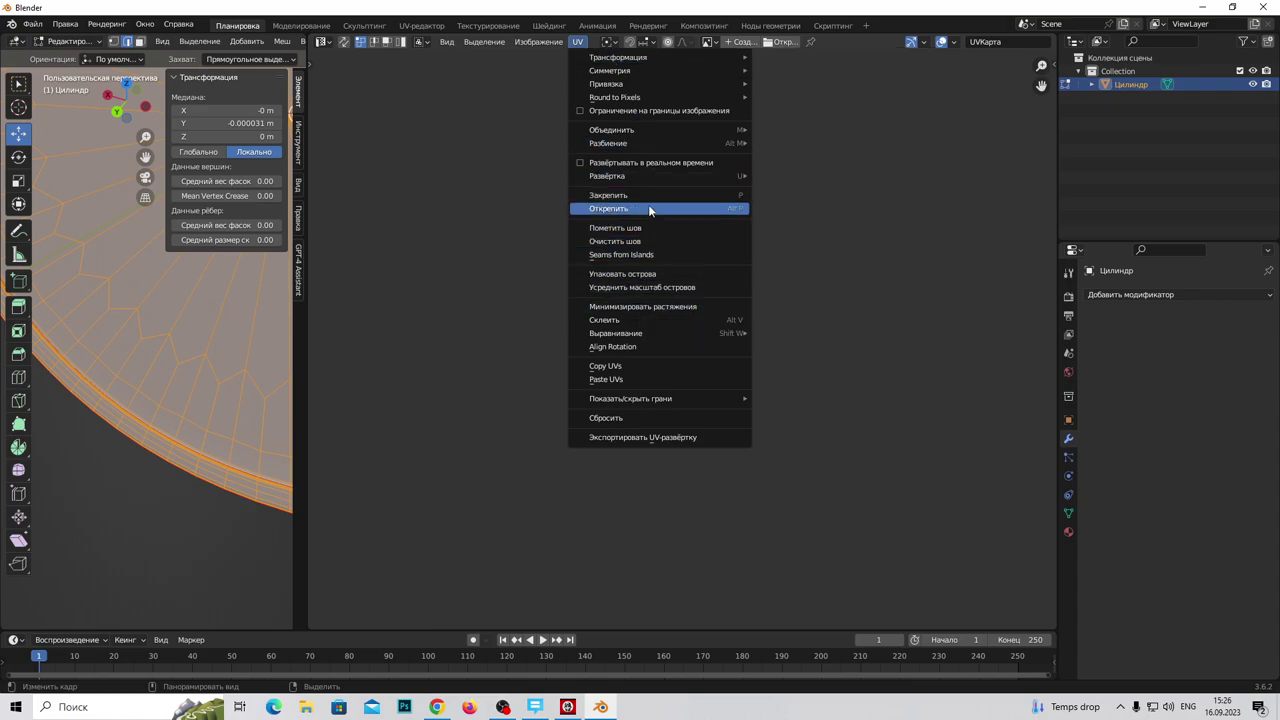
Step: Pack the UV islands with Rotation disabled and frame the UV square
left_click(667, 274)
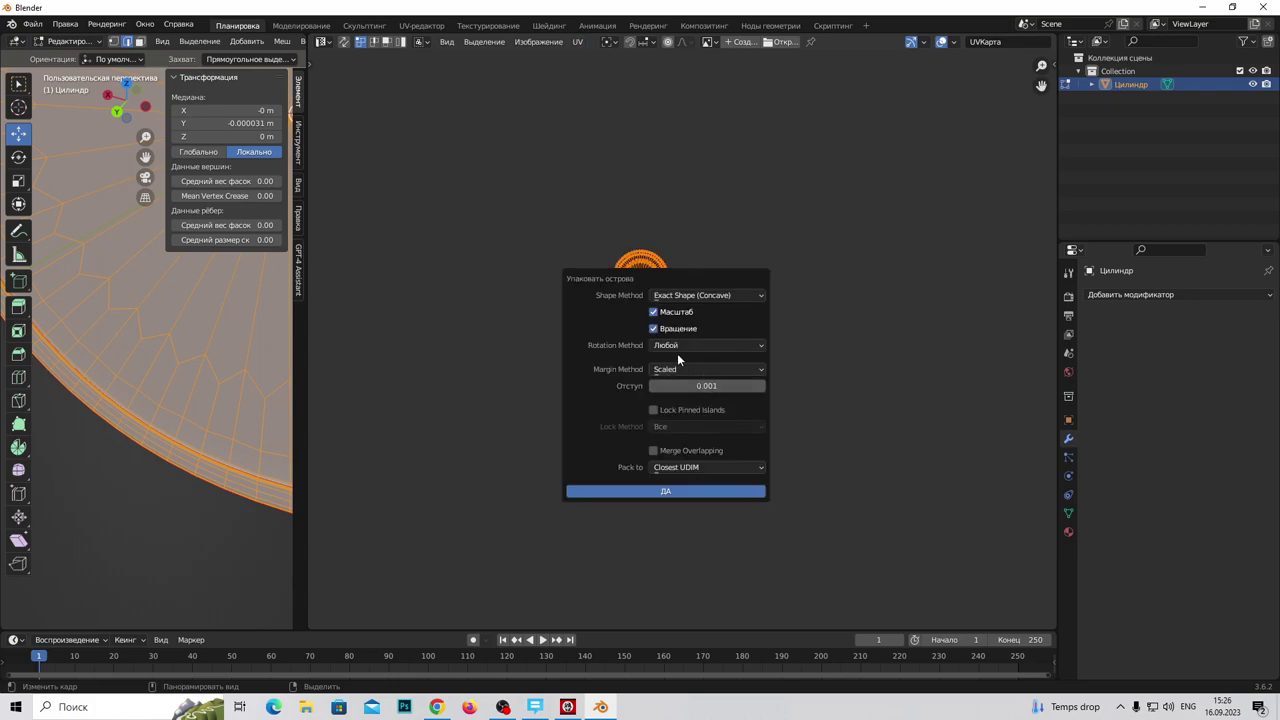
left_click(653, 329)
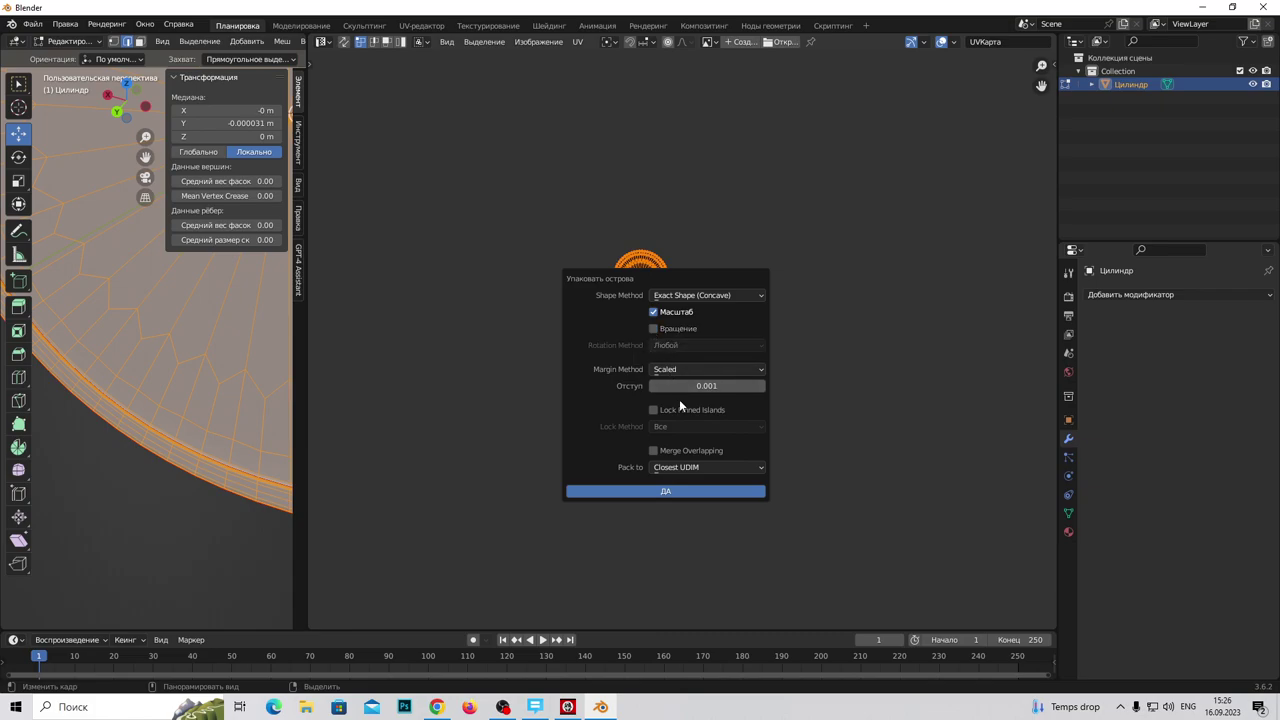
left_click(685, 491)
key("Home")
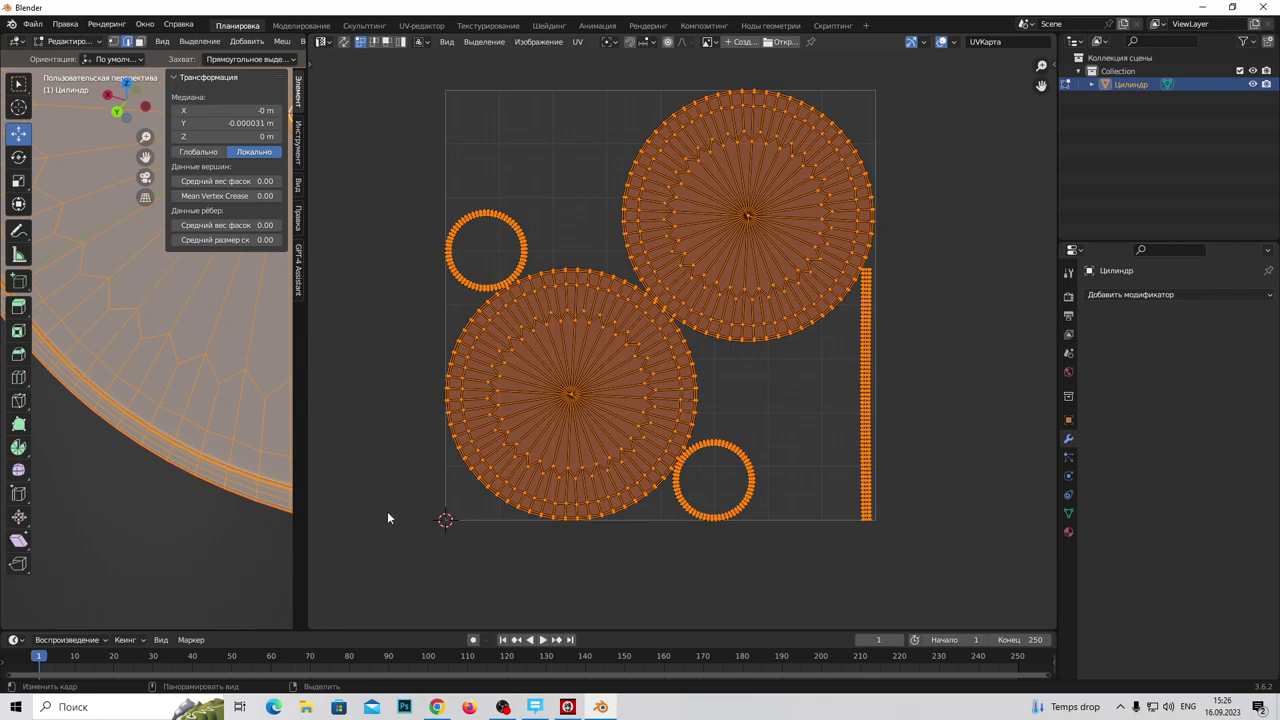
left_click_drag(297, 446, 893, 446)
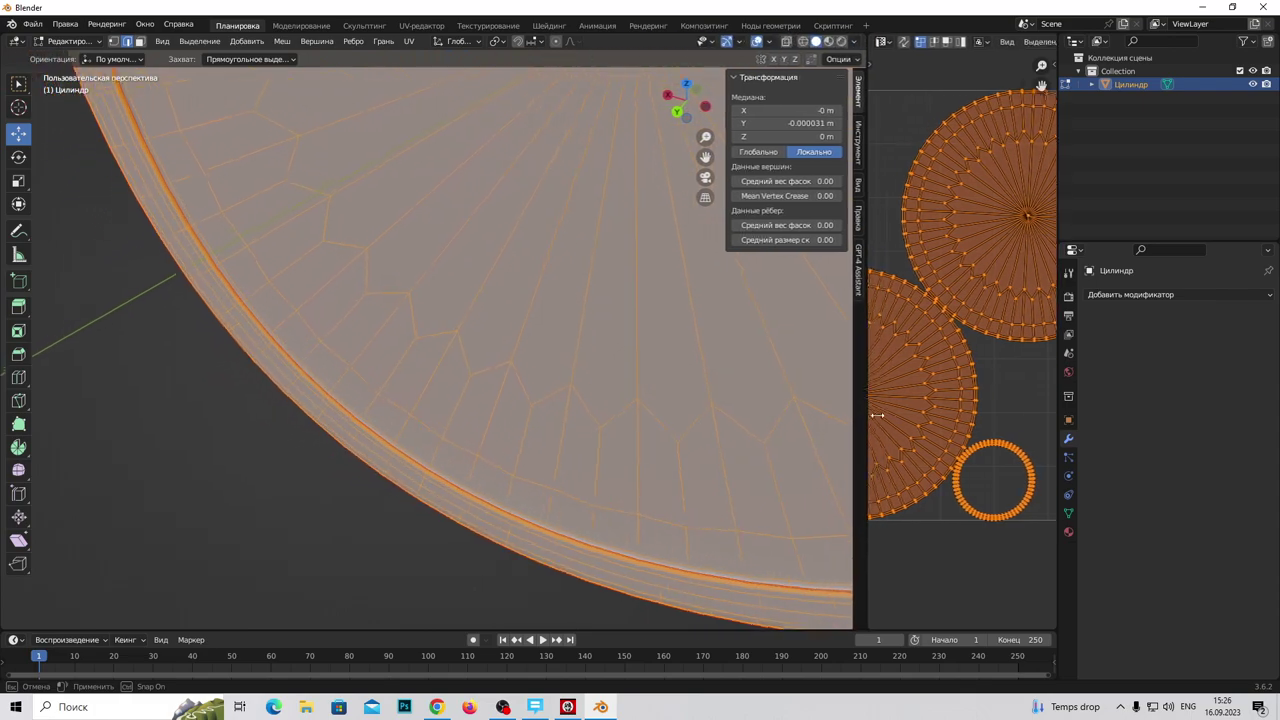
Step: Switch to Object Mode and add a 2 m plane at the world origin
scroll(352, 345, "down", 8)
left_click(67, 41)
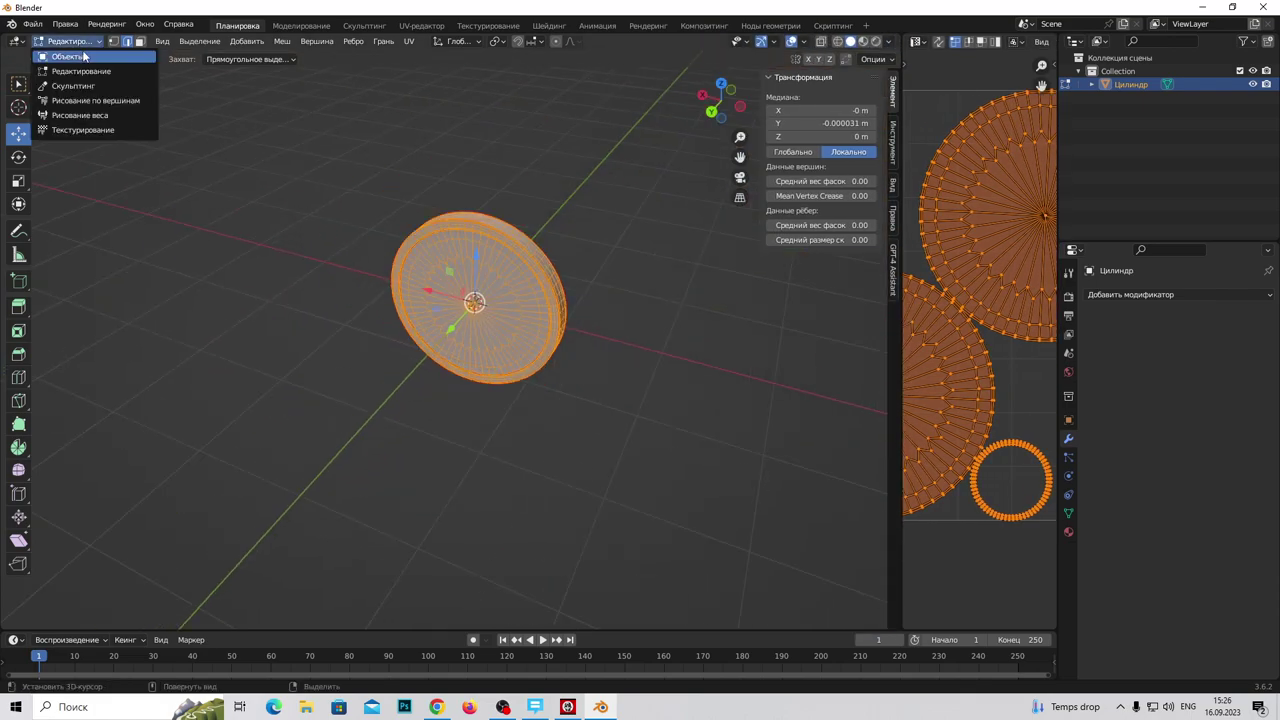
left_click(78, 50)
mouse_move(272, 172)
middle_mouse_down()
mouse_move(383, 458)
mouse_move(530, 413)
mouse_move(597, 426)
mouse_move(617, 460)
mouse_move(249, 268)
middle_mouse_up()
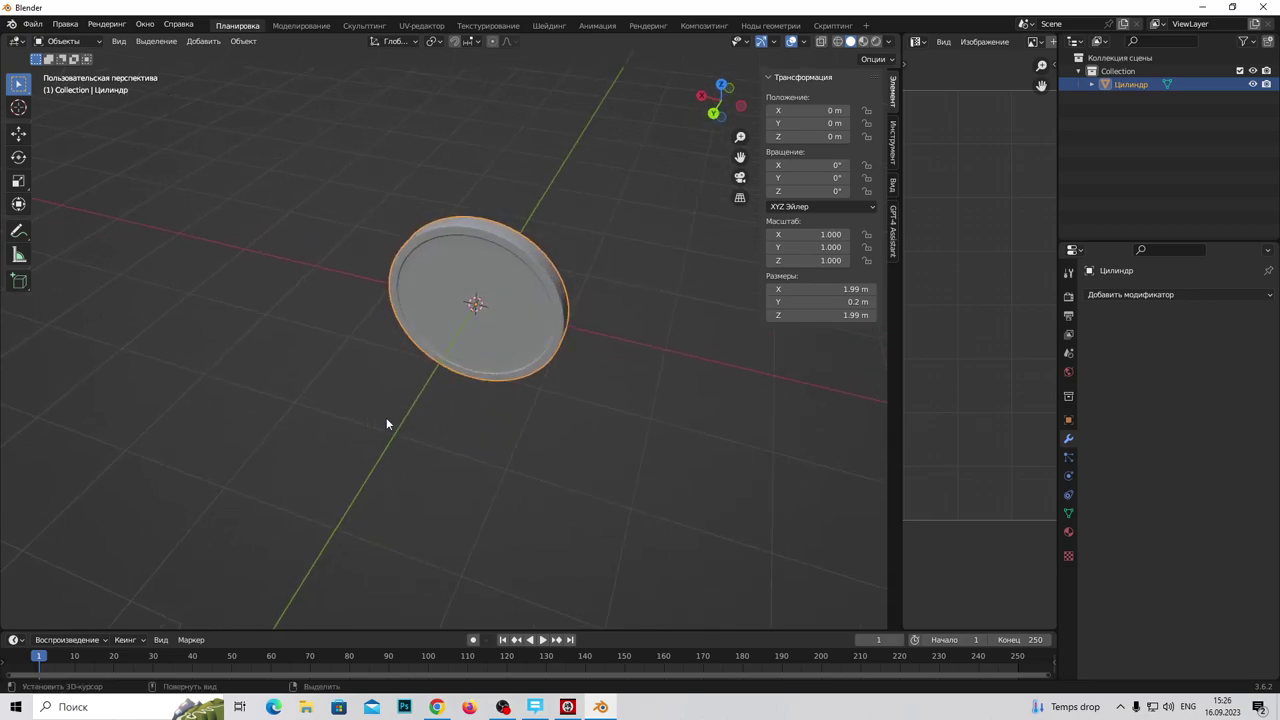
left_click(205, 43)
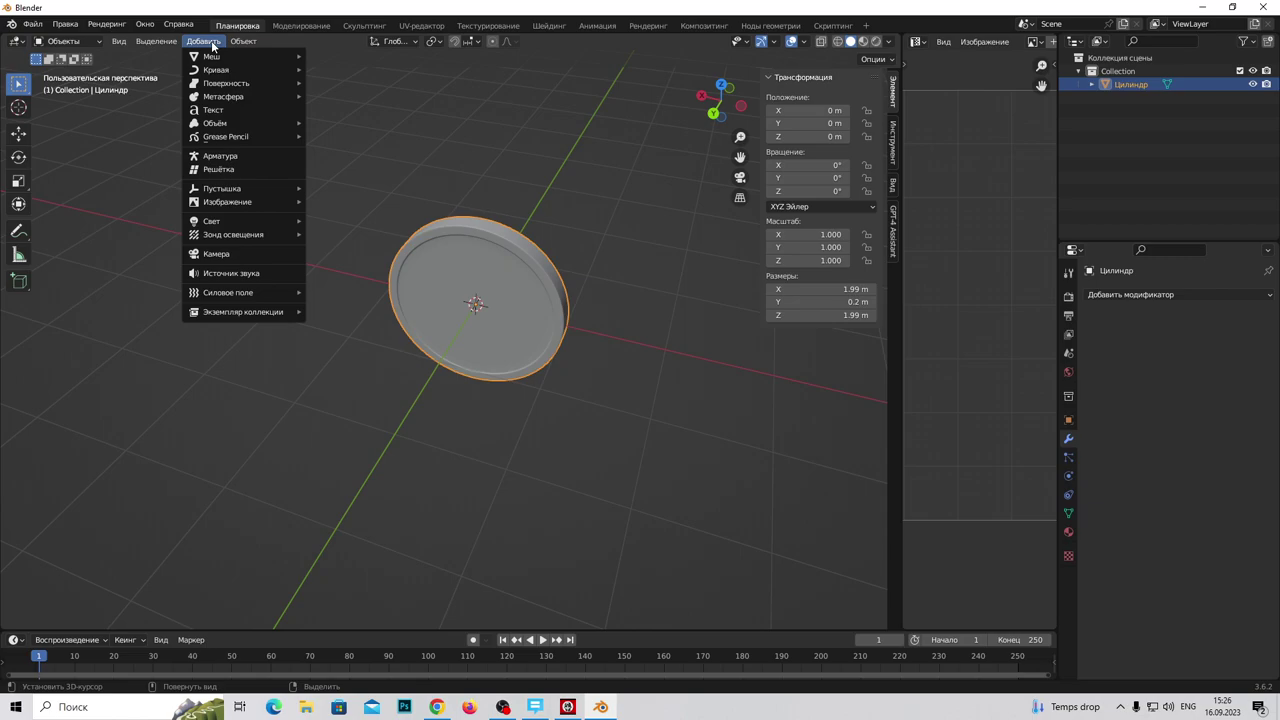
left_click(57, 42)
left_click(203, 41)
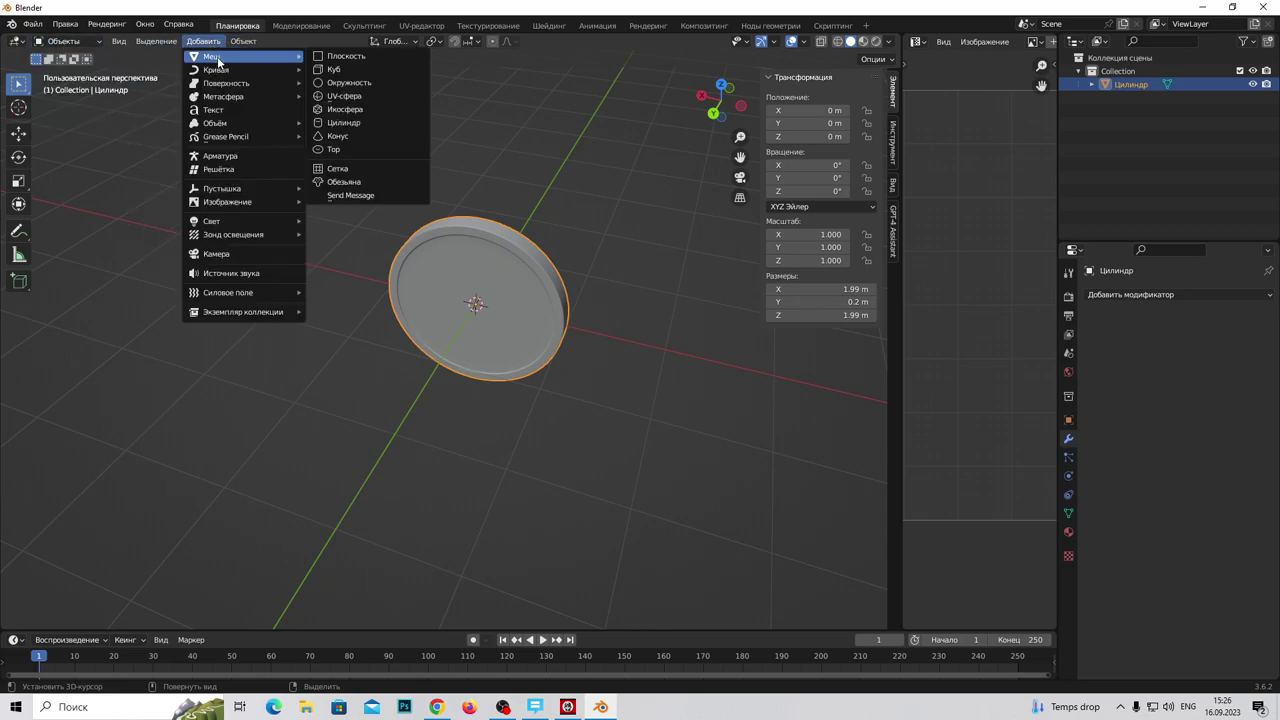
left_click(322, 56)
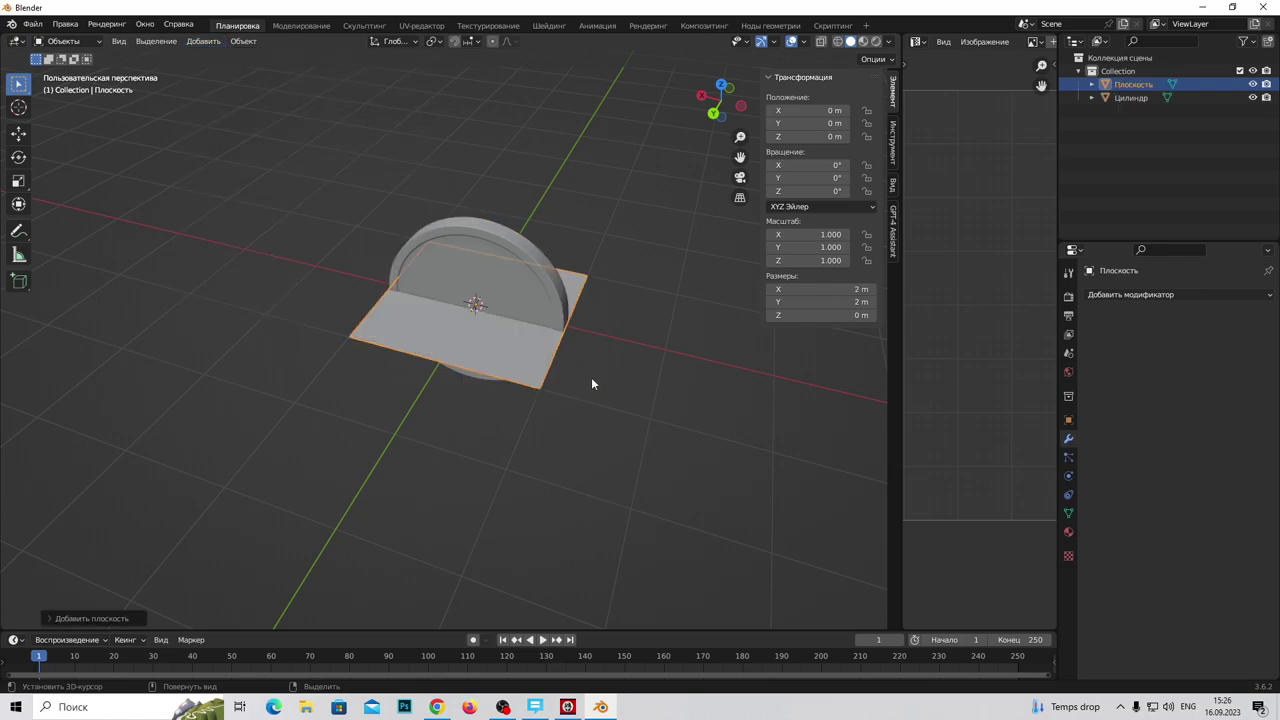
Step: In Edit Mode, lower the plane 2 m so it sits below the dish
key("KP_1")
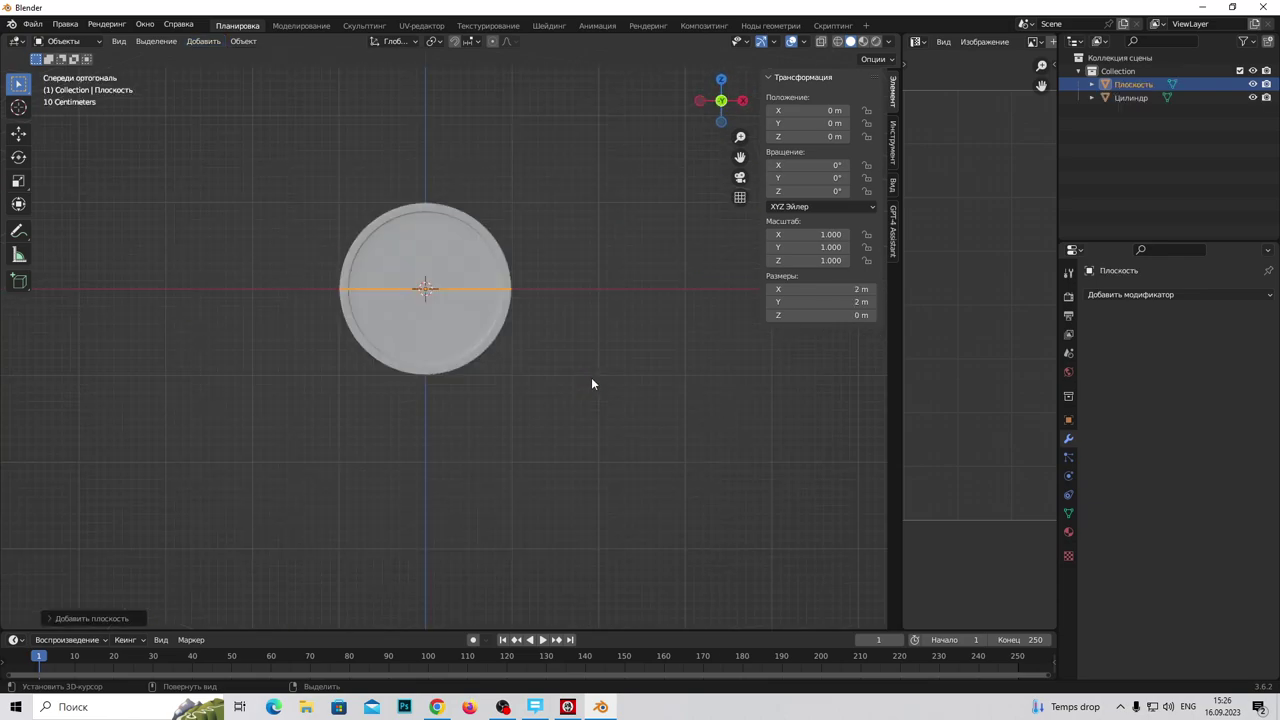
left_click(62, 42)
left_click(80, 76)
left_click_drag(429, 244, 448, 409)
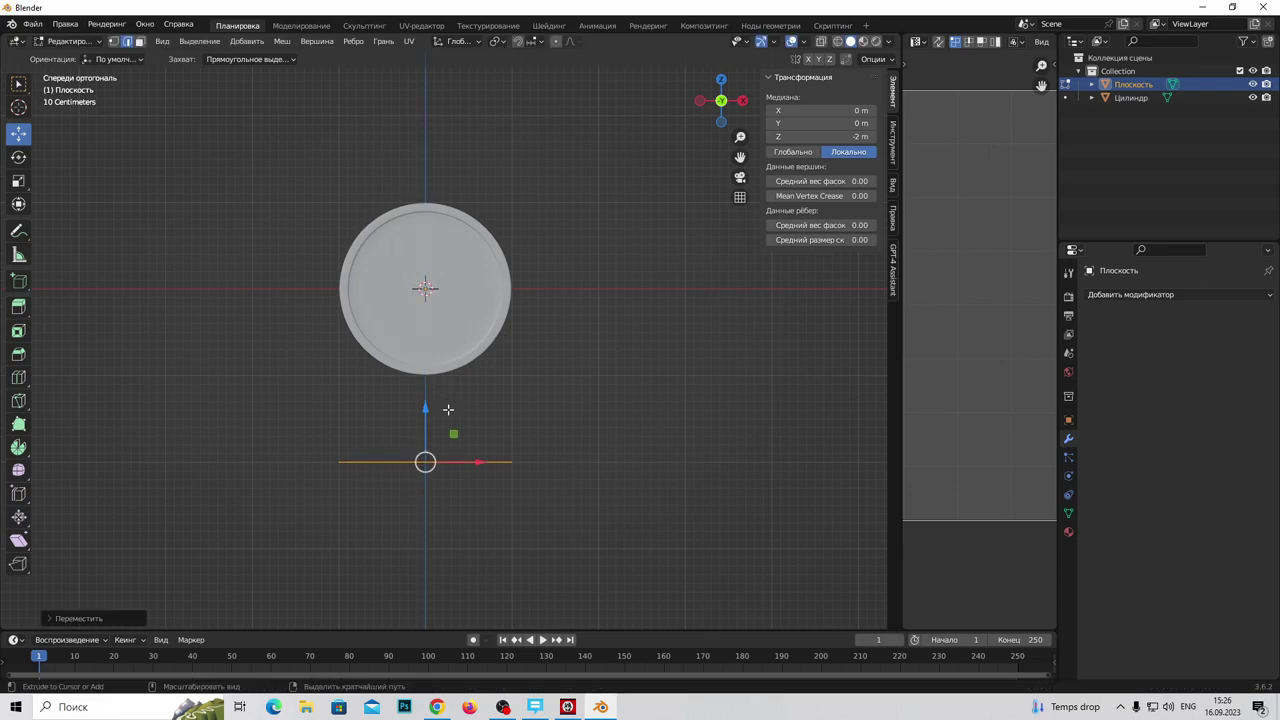
Step: From the top view, scale the plane up twice into a wide floor and reselect it
key("KP_7")
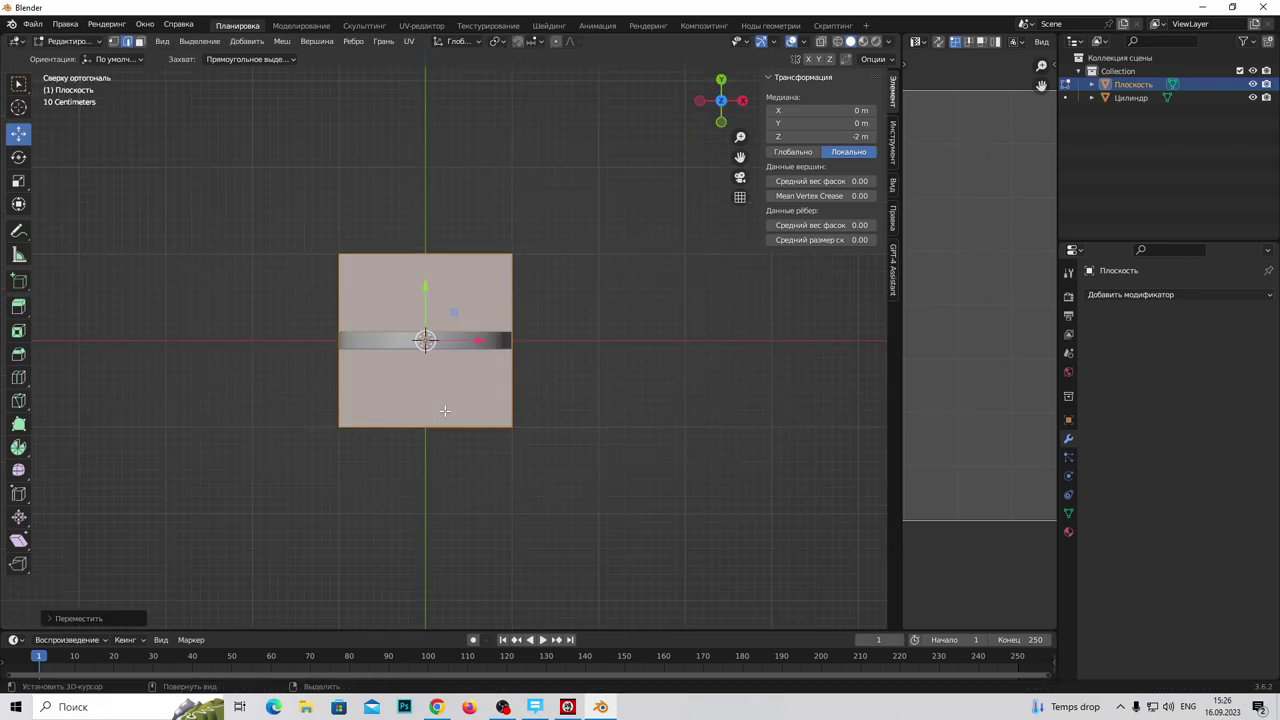
key("s")
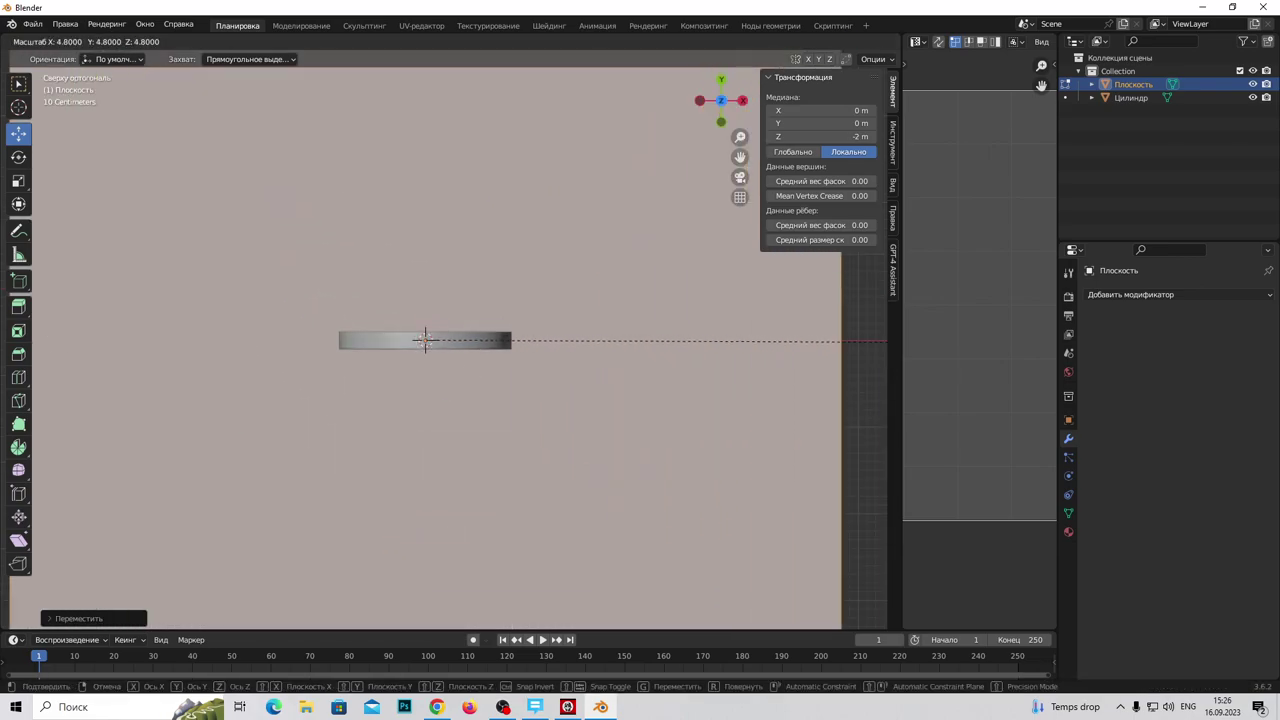
left_click(760, 362)
scroll(626, 423, "down", 3)
scroll(497, 366, "down", 2)
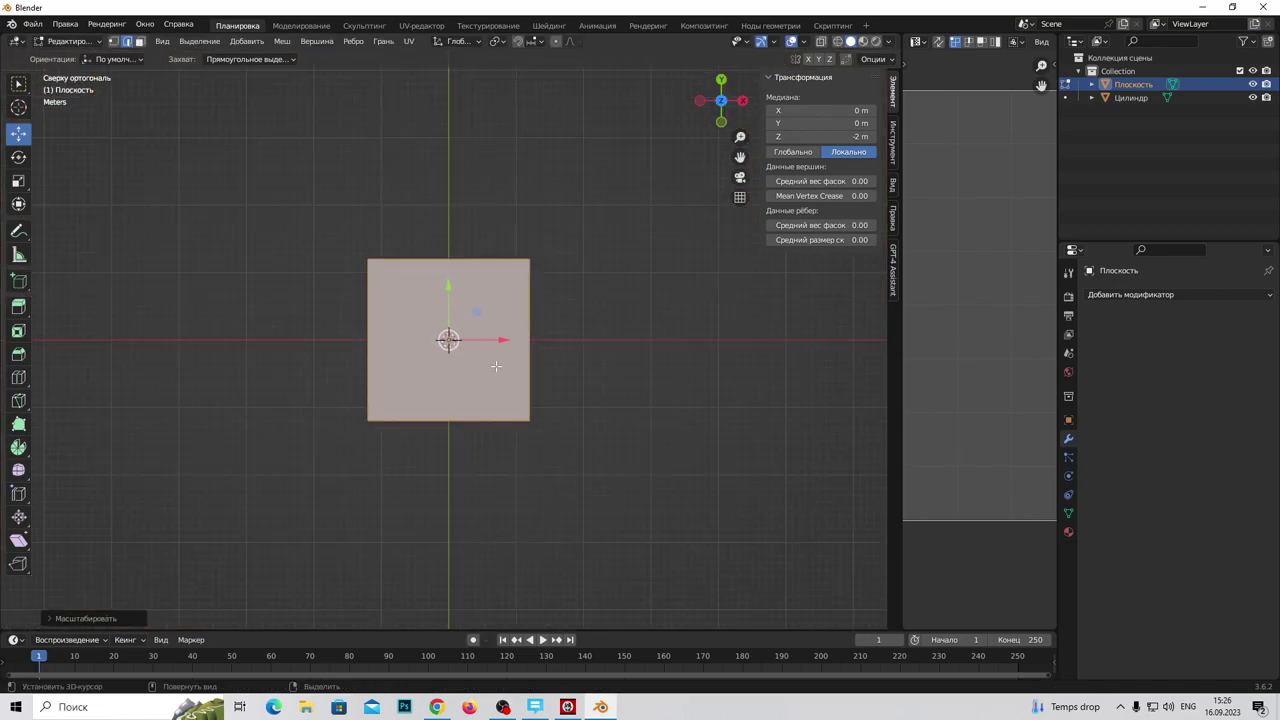
key("s")
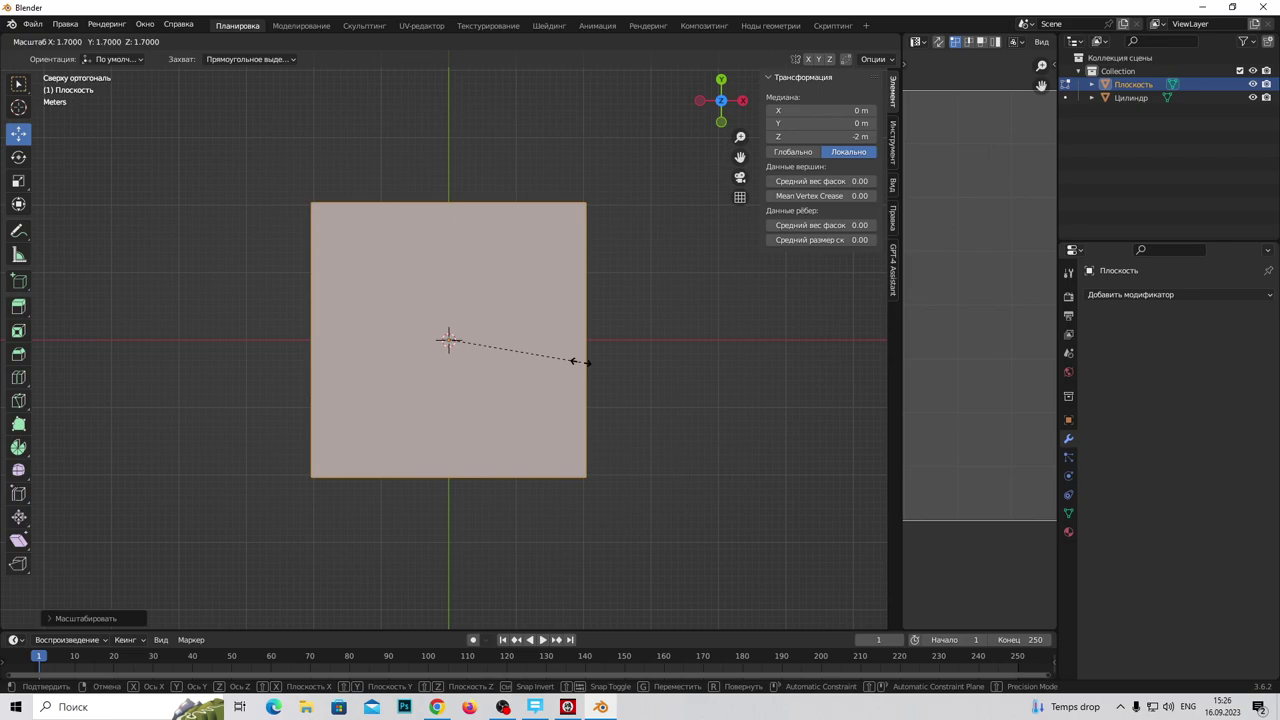
left_click(650, 363)
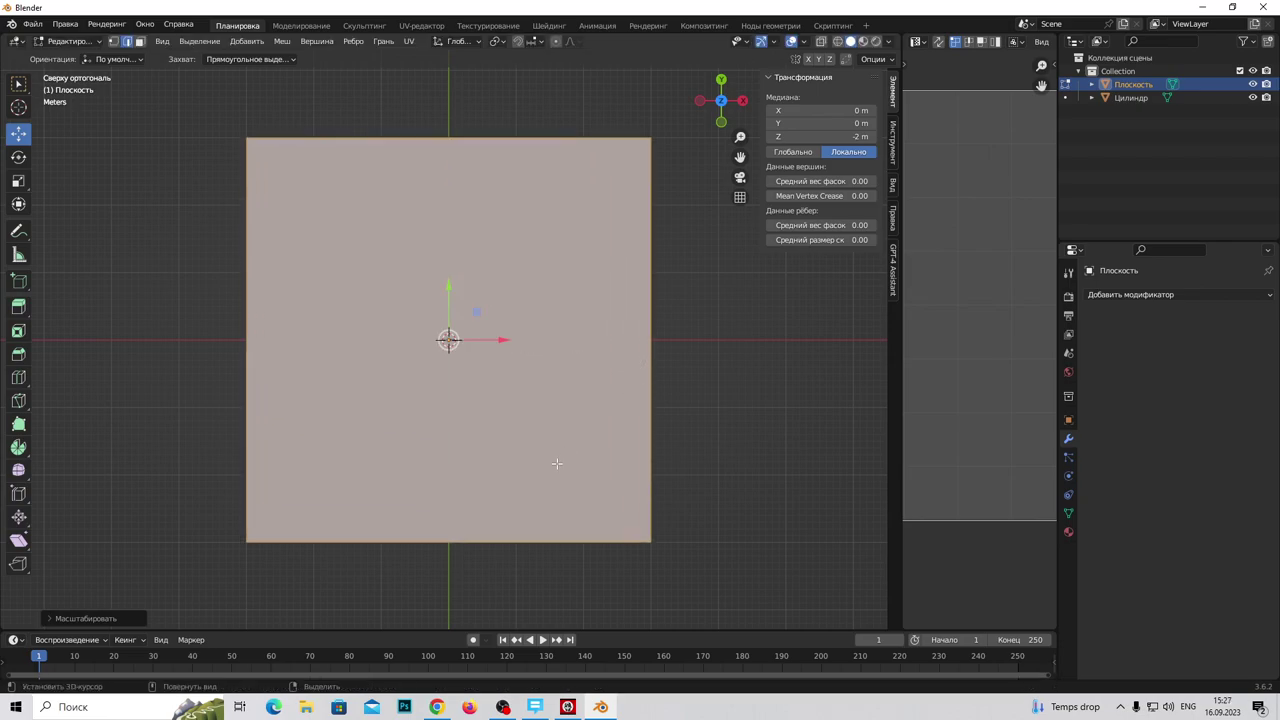
middle_click_drag(557, 463, 204, 263)
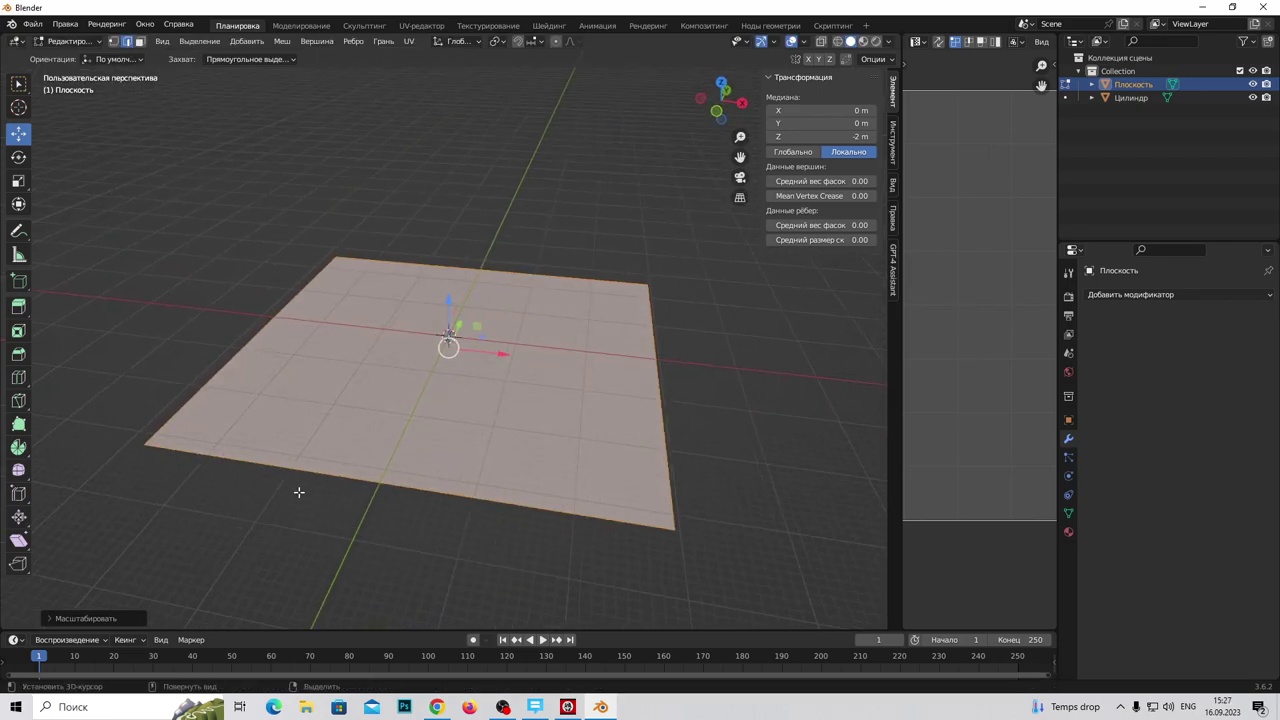
left_click(298, 492)
key("a")
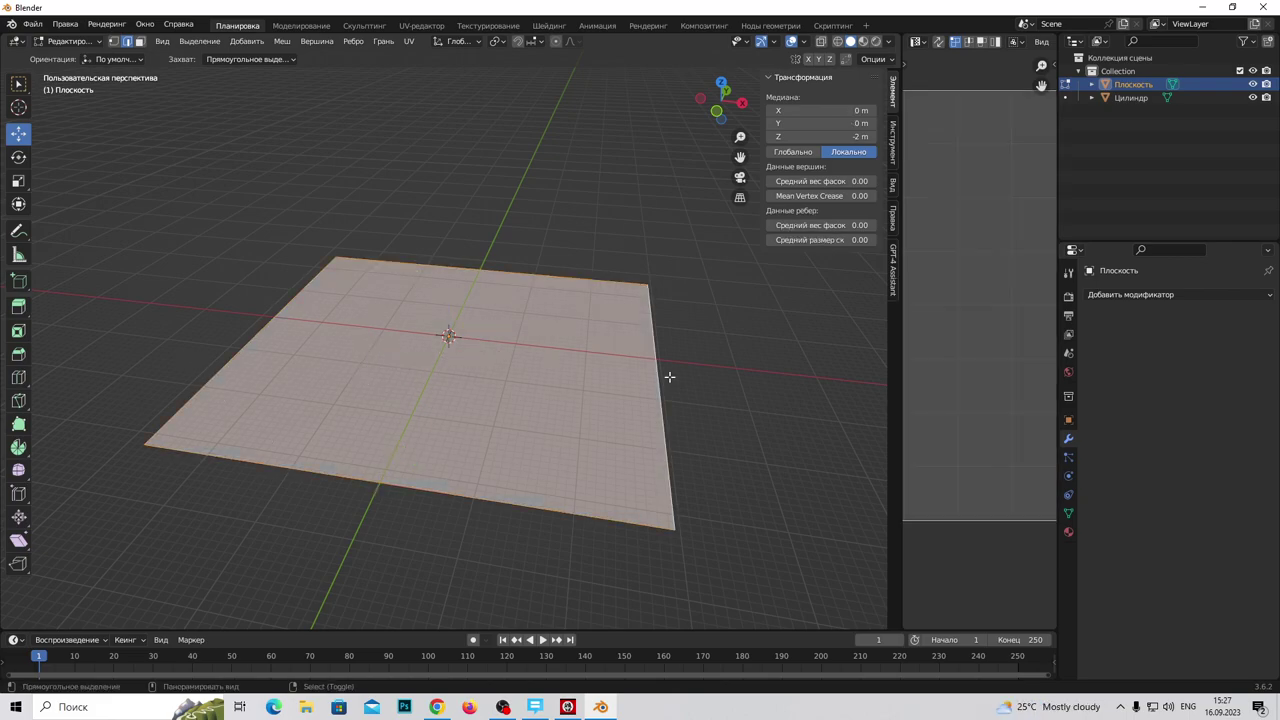
Step: Extrude the plane's face 22 m upward into a tall box
key("e")
right_click(446, 298)
left_click_drag(446, 298, 447, 62)
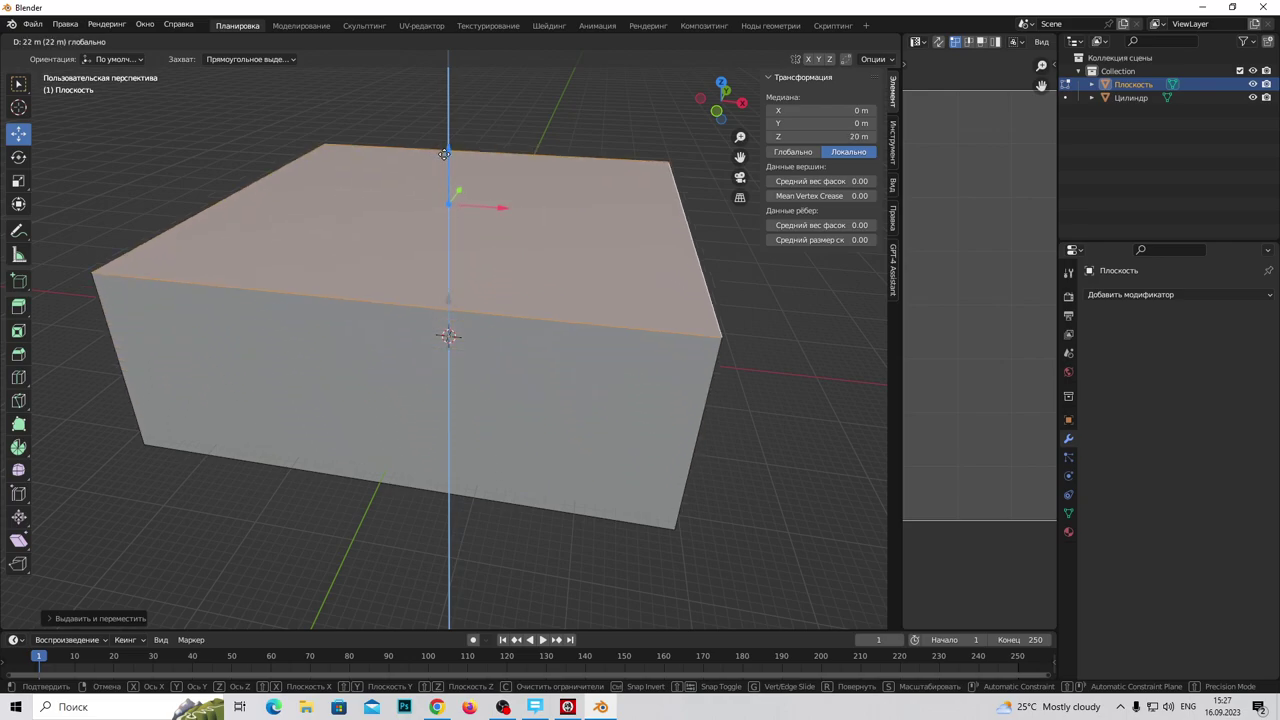
mouse_move(566, 480)
middle_mouse_down()
mouse_move(474, 556)
mouse_move(494, 506)
middle_mouse_up()
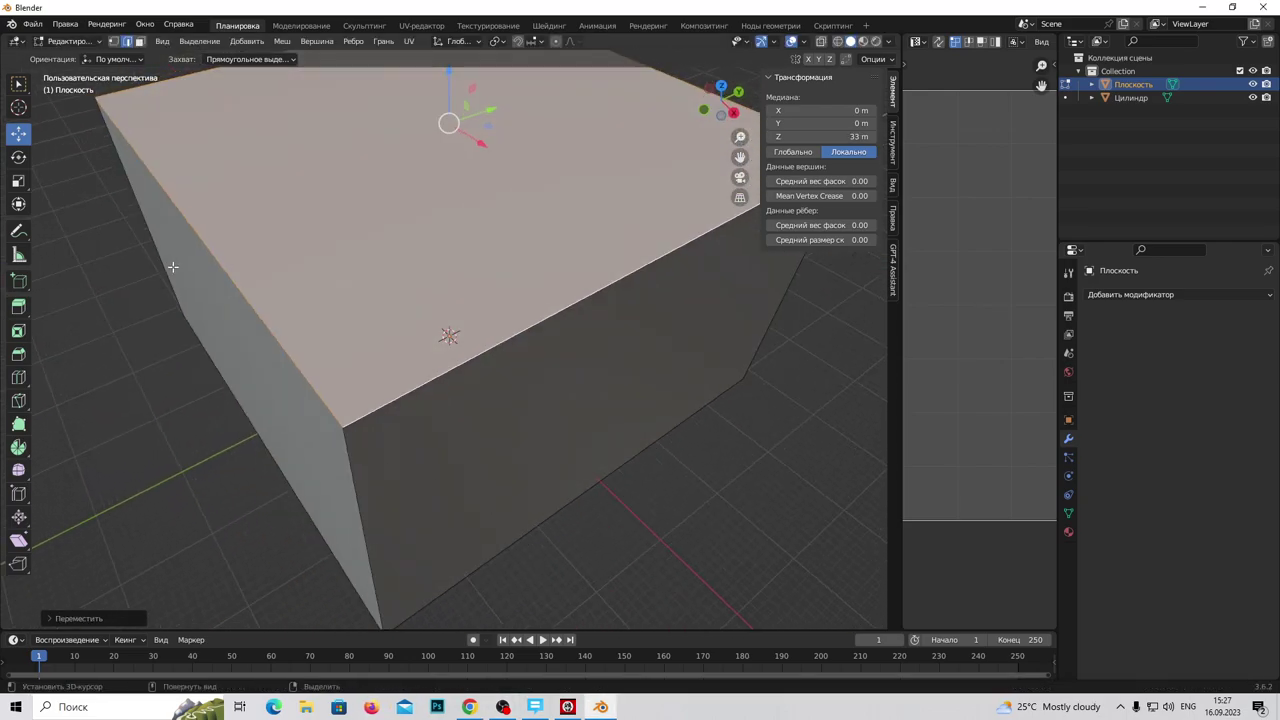
Step: In face select mode, delete the box's top face
left_click(139, 41)
key("x")
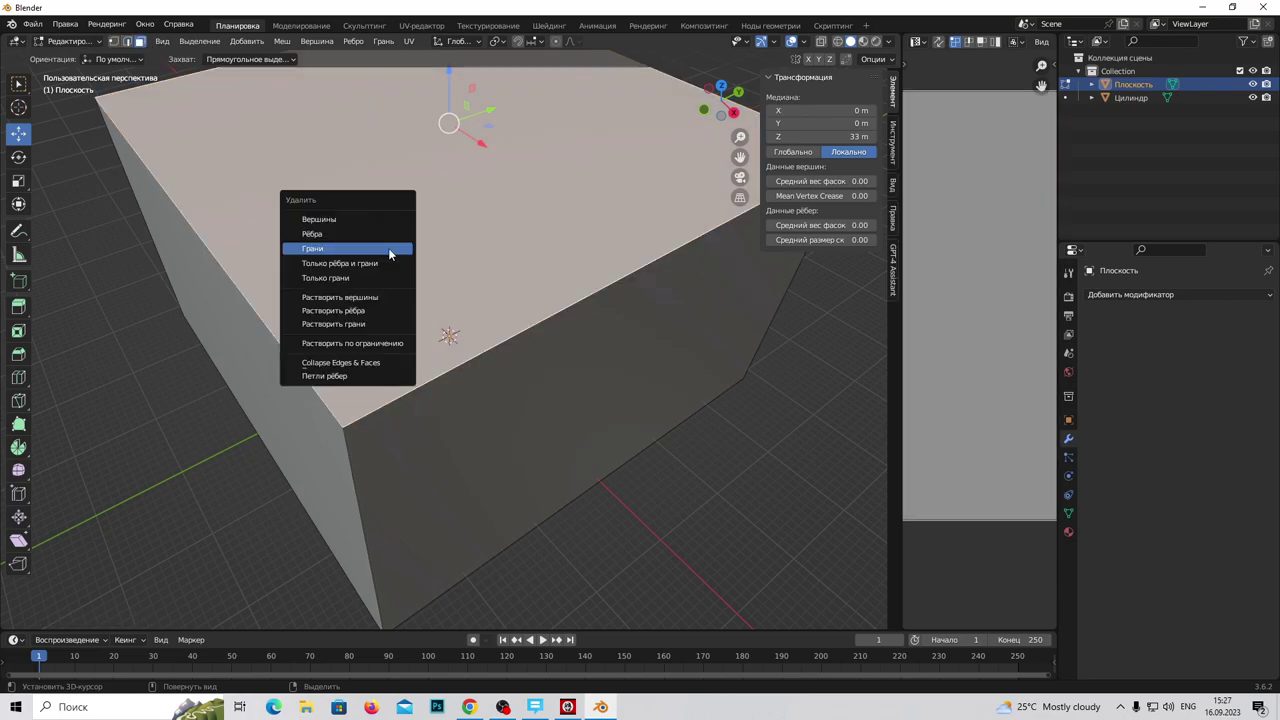
left_click(388, 247)
middle_click_drag(390, 251, 315, 181)
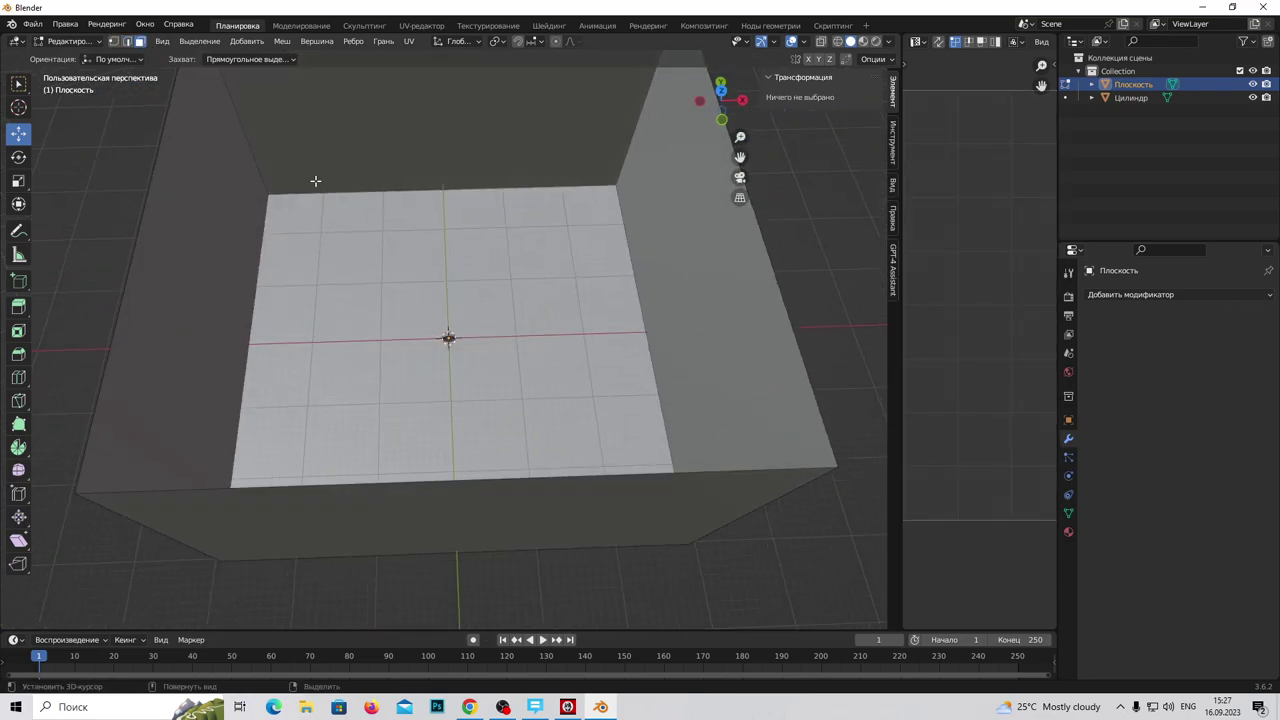
Step: Select the box's top, corner and floor edges and begin bevelling them
left_click(368, 177)
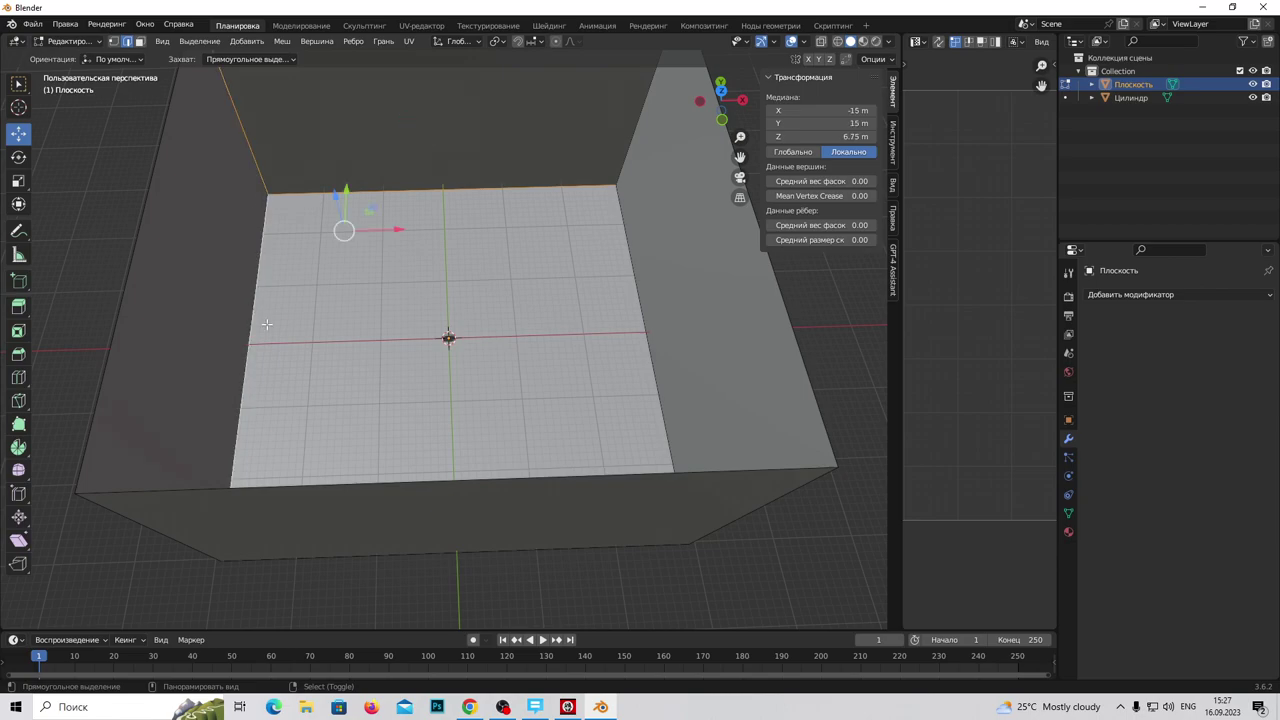
middle_click_drag(368, 180, 517, 399)
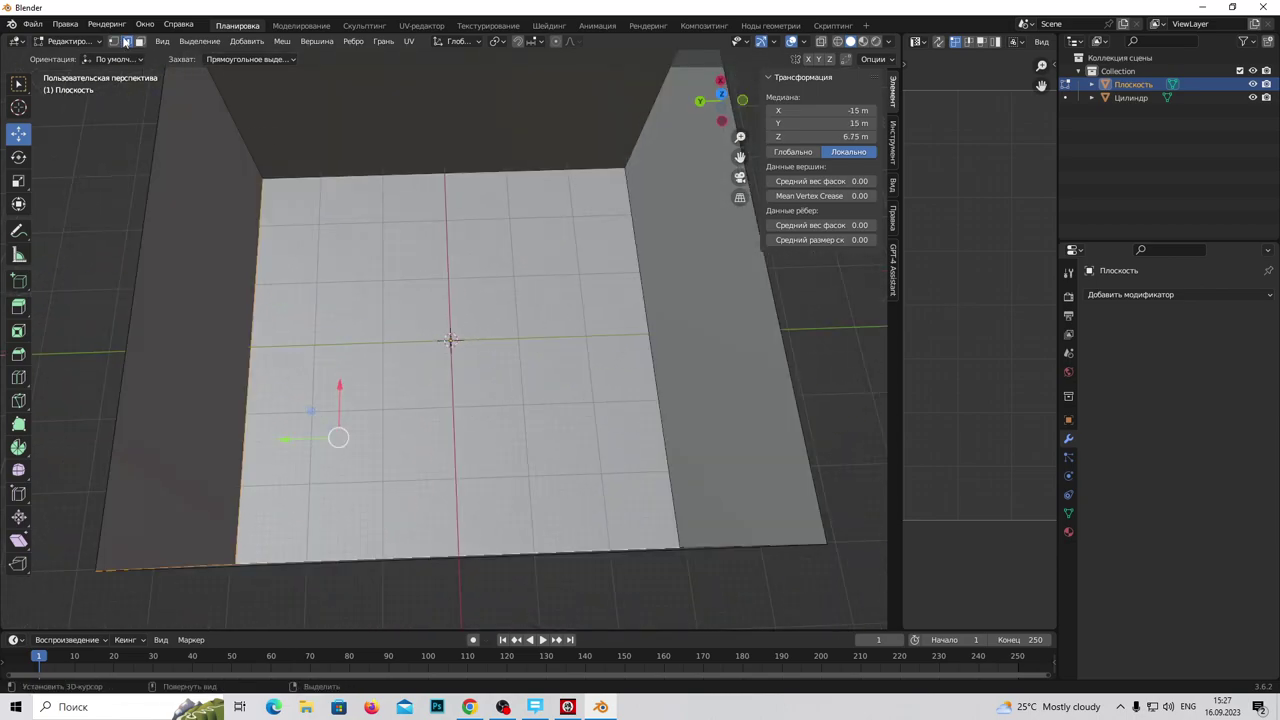
left_click(266, 166)
left_click(288, 170, "shift")
middle_click_drag(353, 278, 415, 108)
left_click(417, 105, "shift")
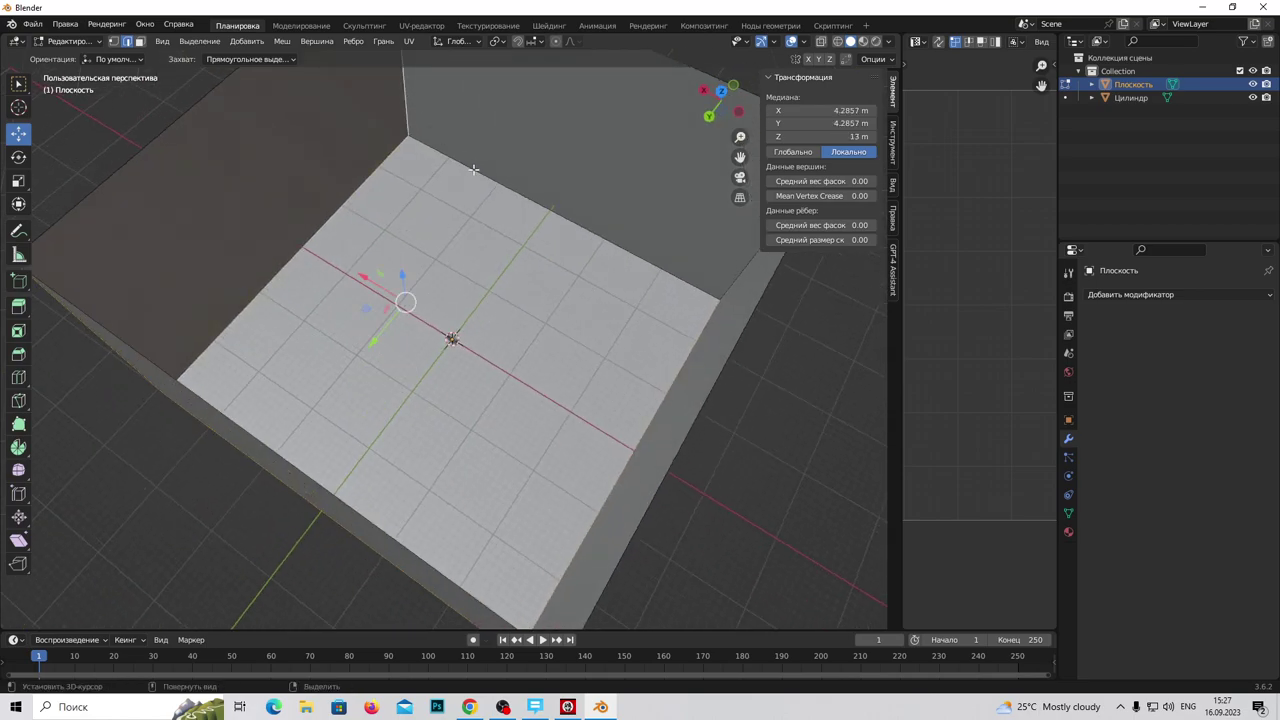
left_click(500, 180)
mouse_move(500, 180)
middle_mouse_down()
mouse_move(551, 244)
mouse_move(515, 356)
middle_mouse_up()
scroll(520, 357, "up", 2)
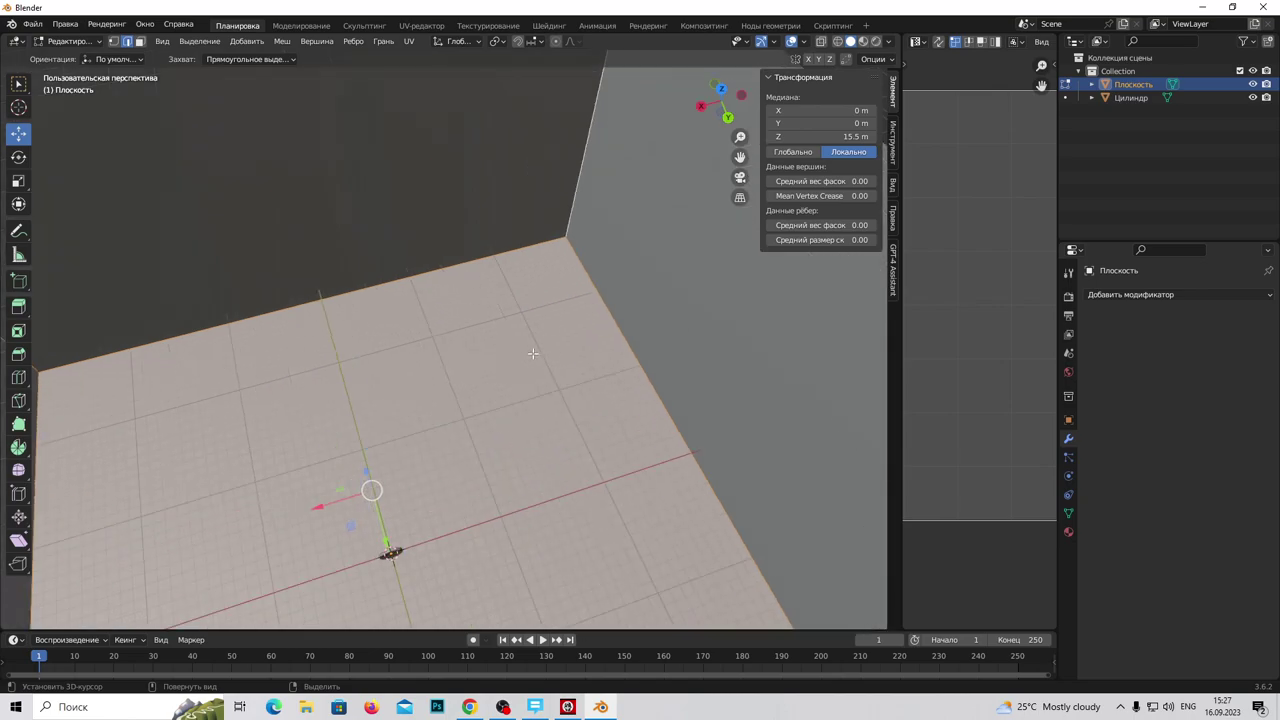
middle_click_drag(582, 306, 586, 286)
key("ctrl+b")
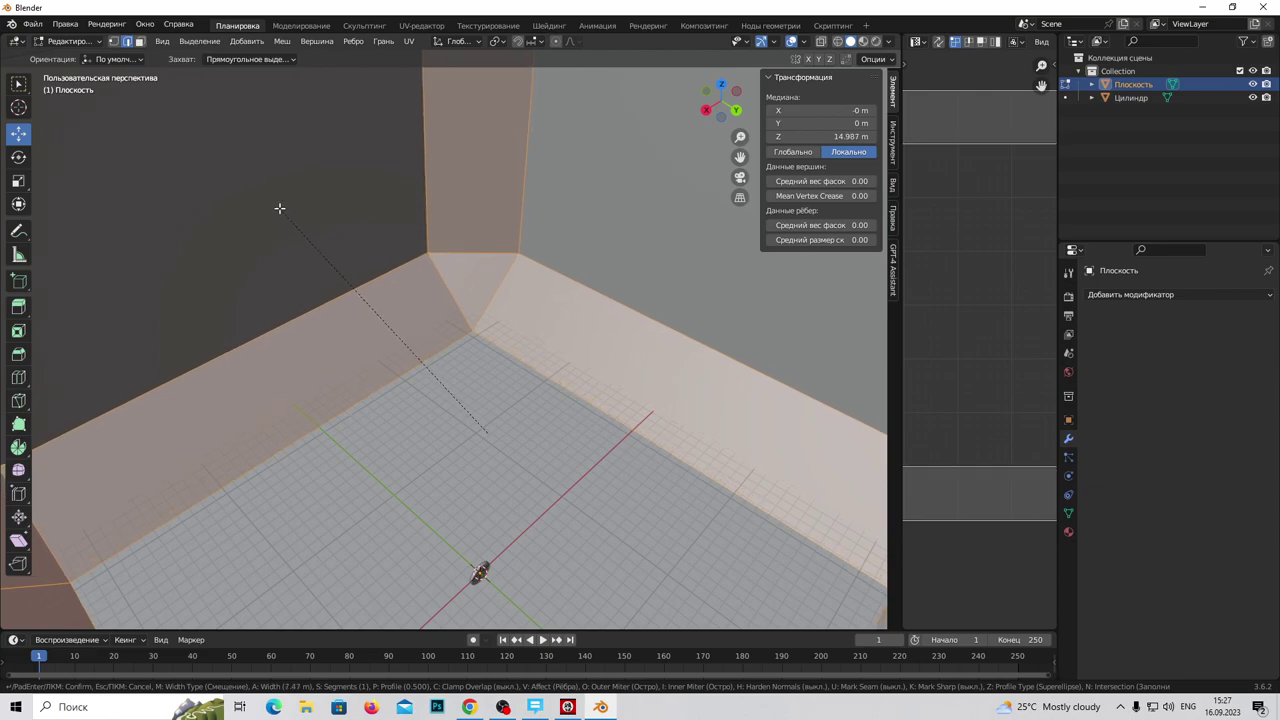
Step: Add segments to the bevel so the box's inner corners become smoothly rounded
scroll(284, 214, "up", 6)
scroll(281, 207, "up", 4)
scroll(286, 201, "up", 4)
scroll(294, 195, "up", 4)
scroll(305, 190, "up", 4)
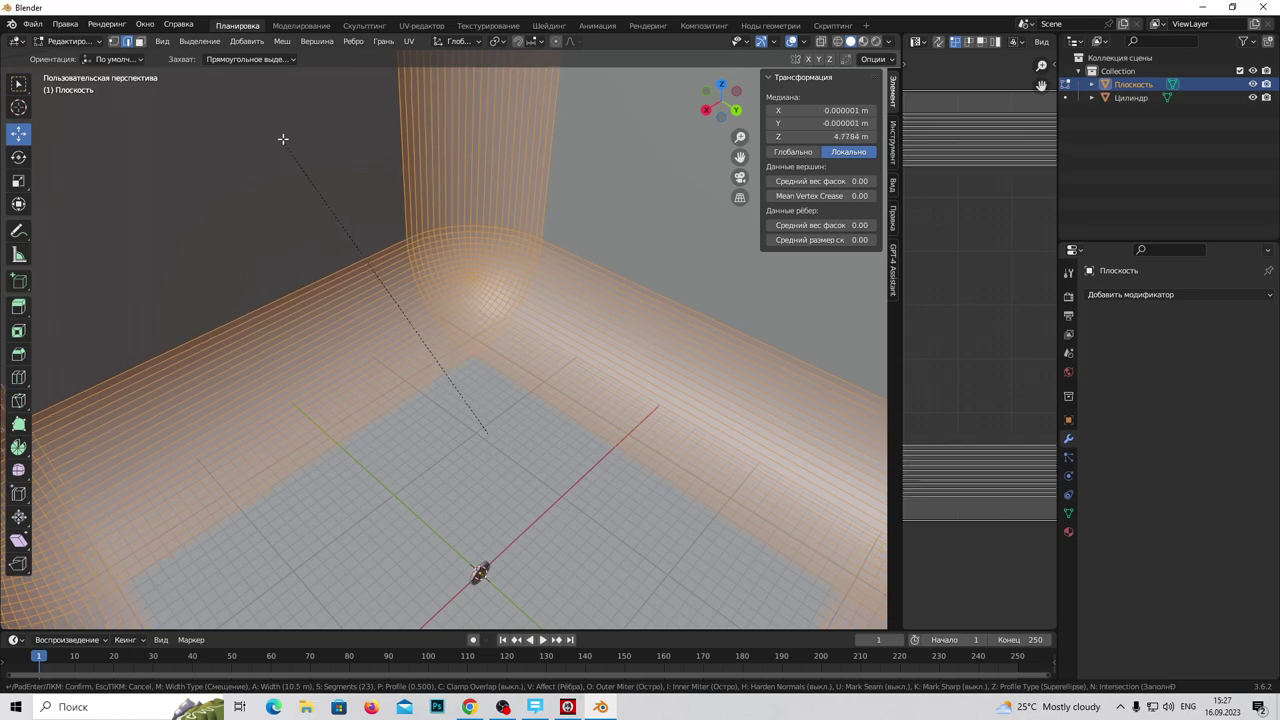
scroll(292, 100, "up", 2)
scroll(297, 84, "up", 2)
scroll(299, 81, "up", 2)
left_click(299, 81)
Step: Return the 60×60×35 m room shell to Object Mode
scroll(466, 443, "down", 5)
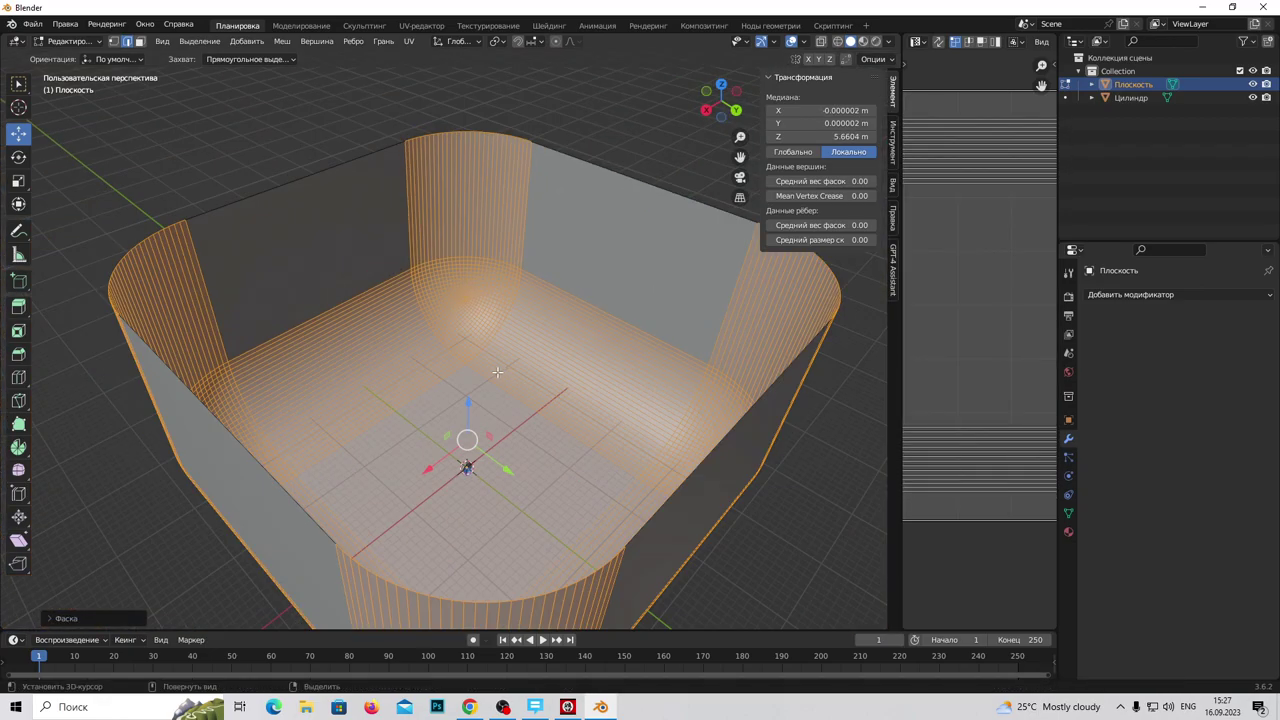
scroll(466, 443, "down", 3)
mouse_move(460, 440)
middle_mouse_down()
mouse_move(409, 430)
mouse_move(445, 396)
middle_mouse_up()
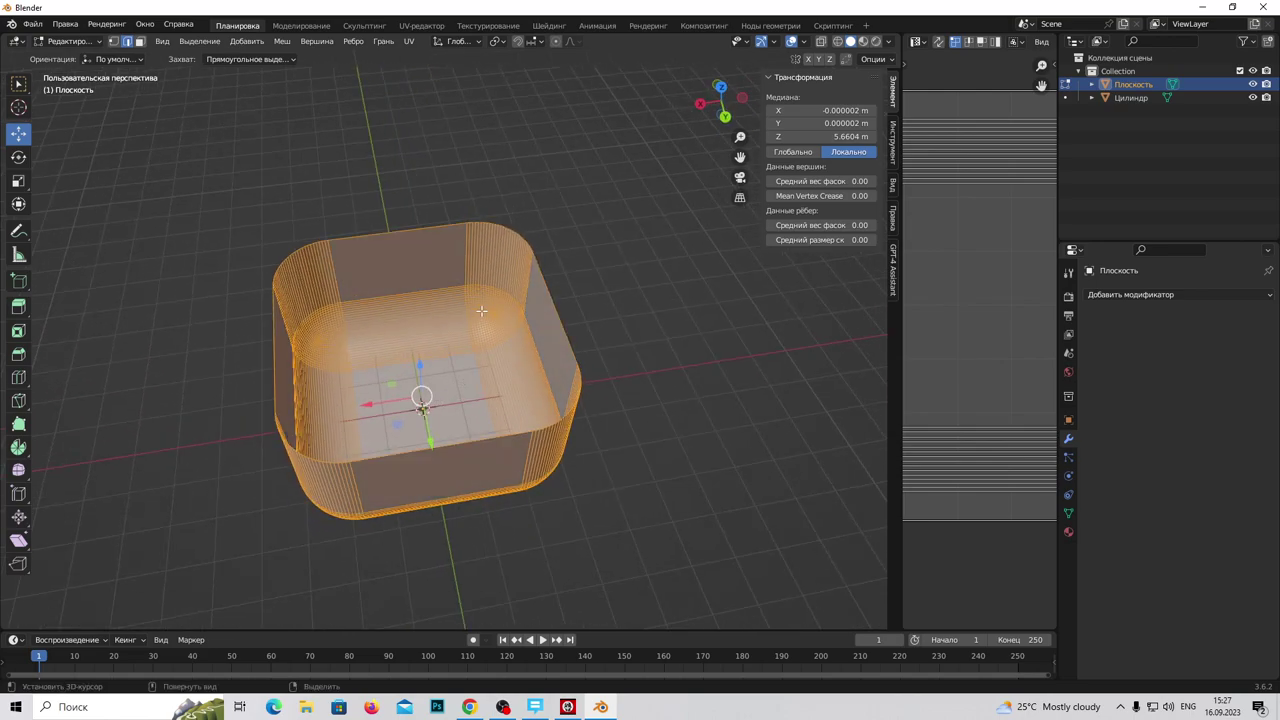
left_click(383, 42)
left_click(52, 41)
left_click(60, 46)
scroll(490, 433, "up", 5)
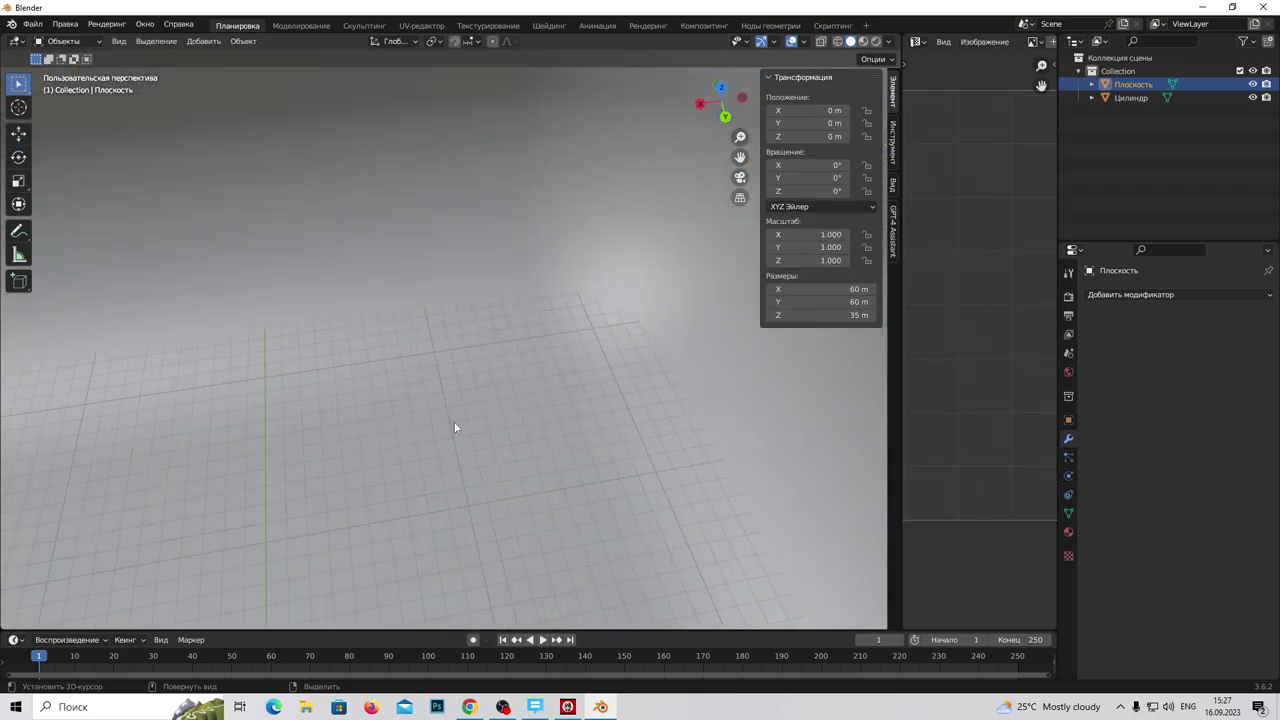
Step: Frame the tray, enter Edit Mode and scale its mesh up to 312 × 312 × 182 m
scroll(463, 425, "up", 3)
scroll(388, 434, "down", 5)
middle_click_drag(656, 394, 490, 392)
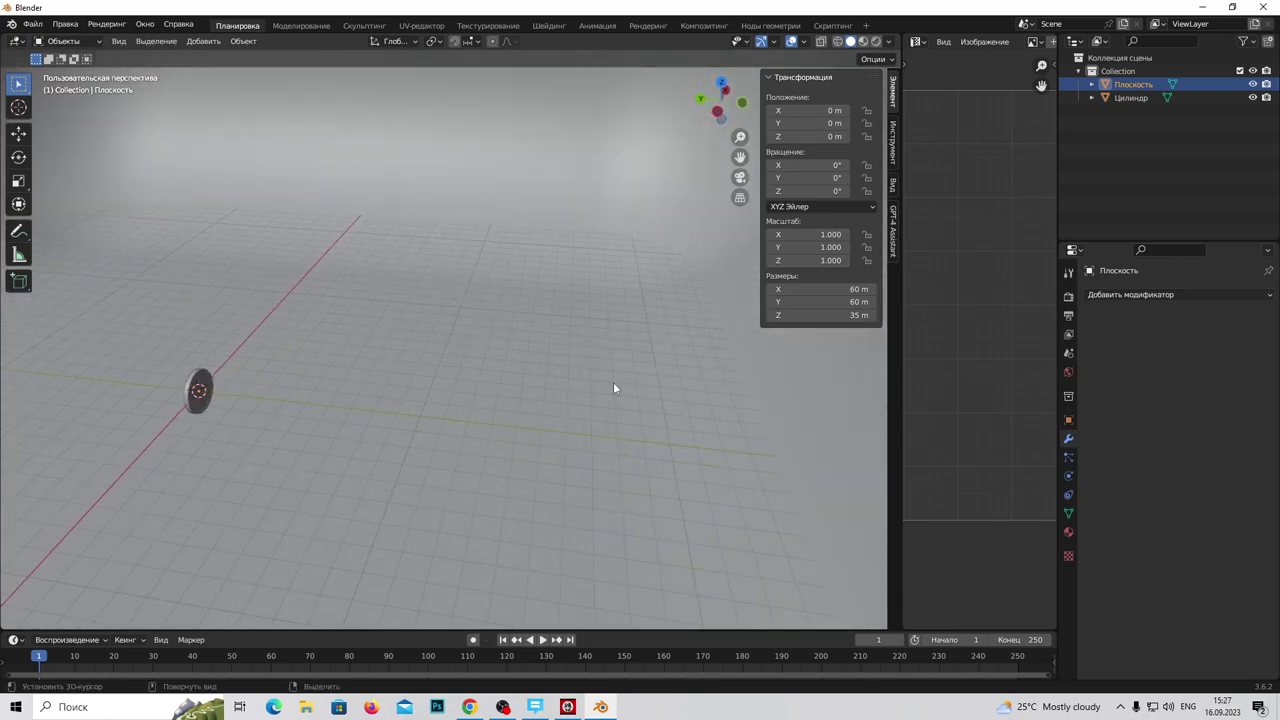
key("KP_Decimal")
mouse_move(429, 390)
middle_mouse_down()
mouse_move(389, 340)
mouse_move(309, 429)
mouse_move(203, 437)
middle_mouse_up()
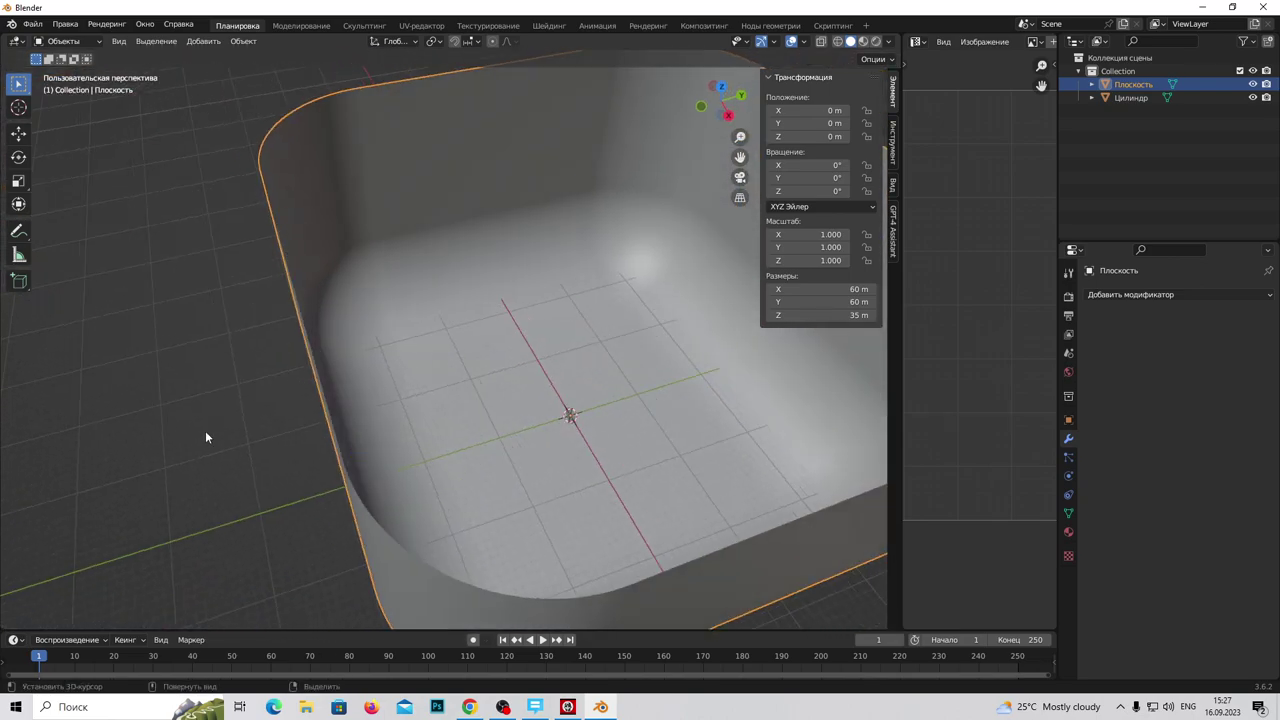
scroll(203, 437, "down", 3)
left_click(63, 41)
left_click(75, 66)
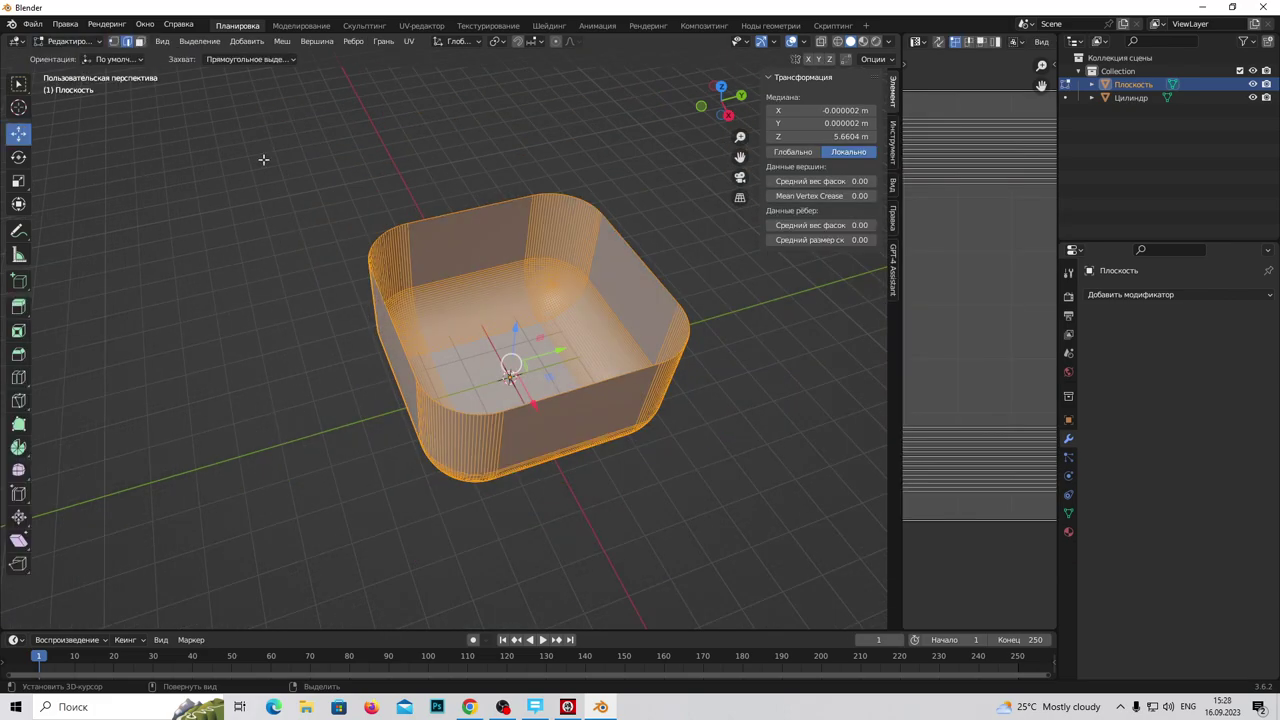
key("s")
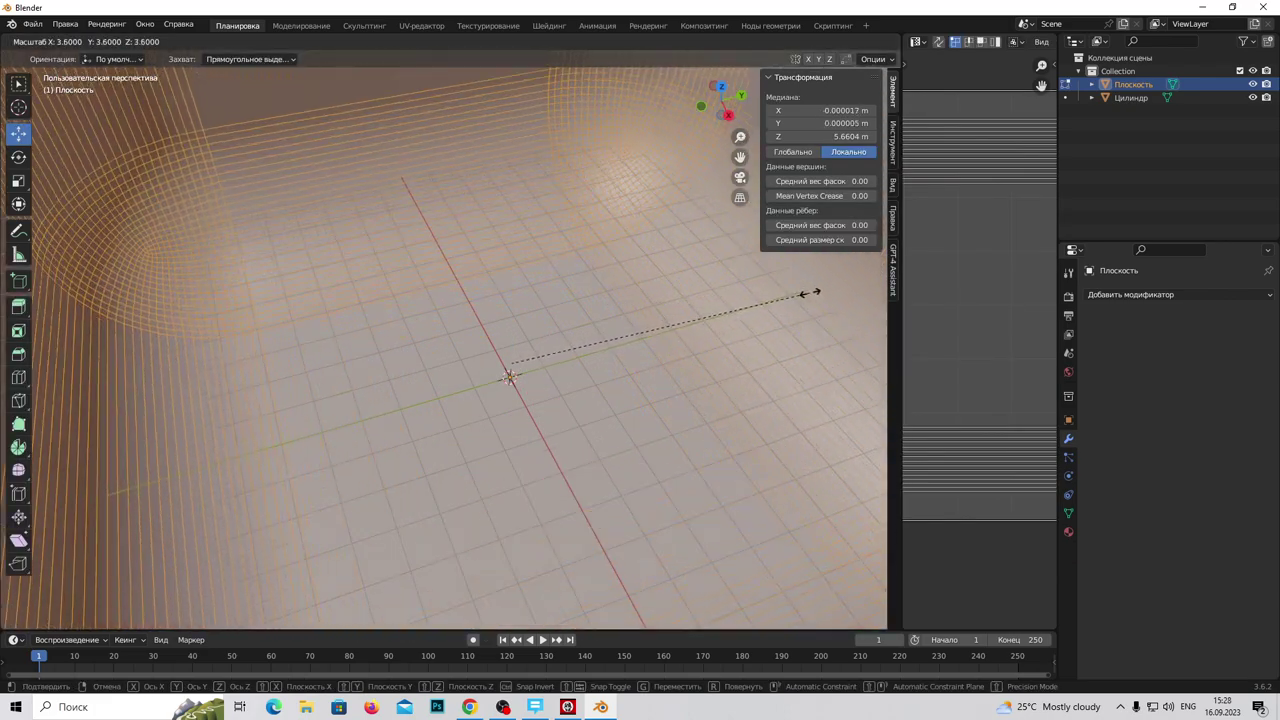
left_click(44, 285)
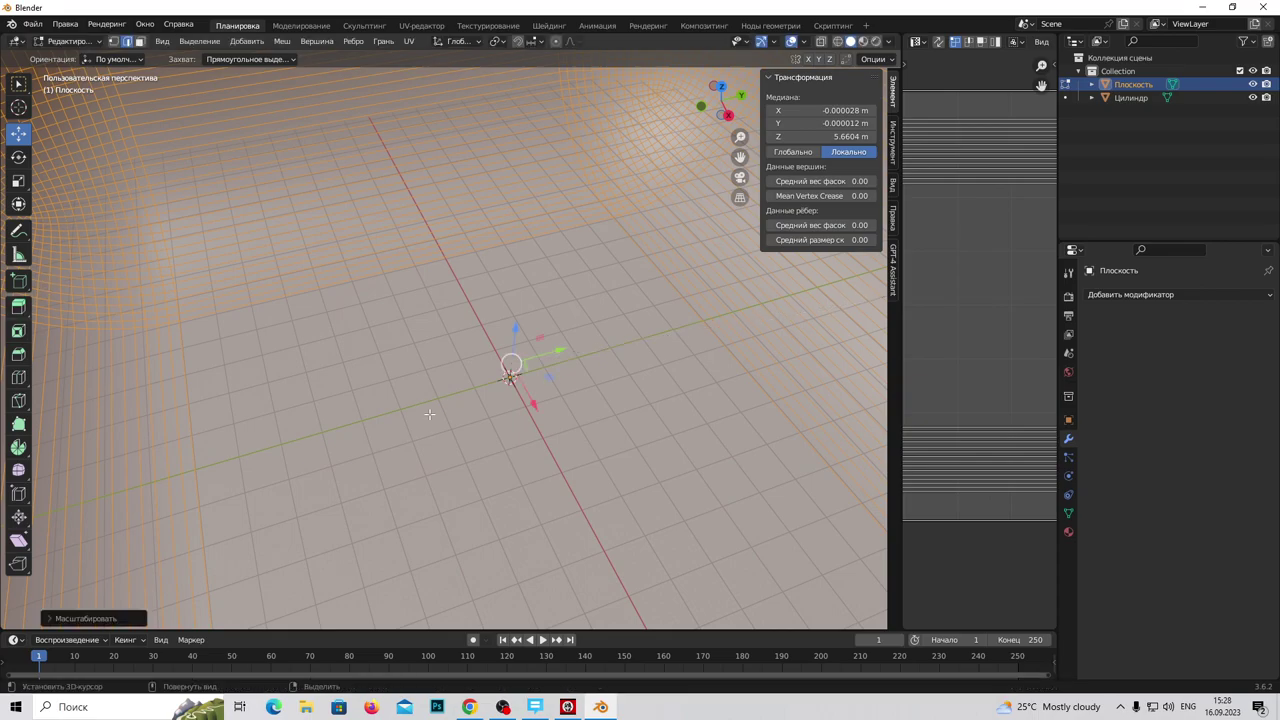
Step: From the front view, raise the tray mesh 30 m along Z
middle_click_drag(541, 341, 536, 288)
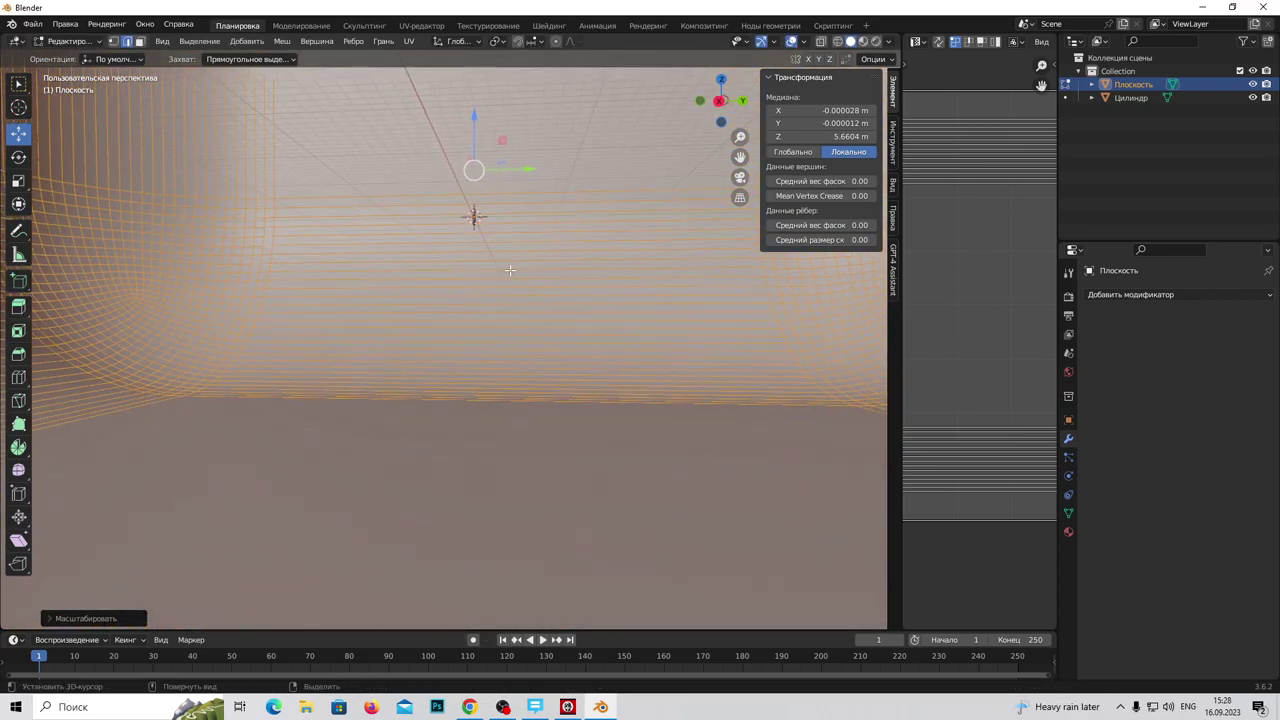
middle_click_drag(536, 288, 510, 270)
key("grave")
left_click(514, 349)
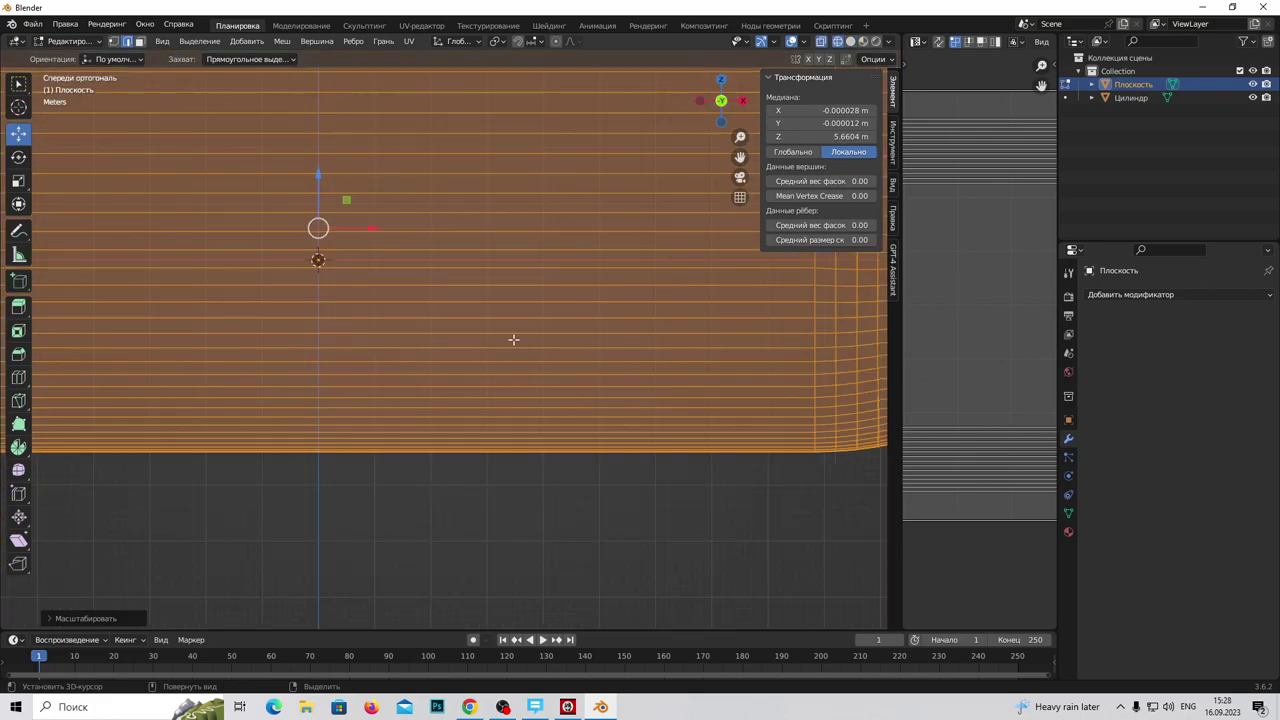
key("g")
key("z")
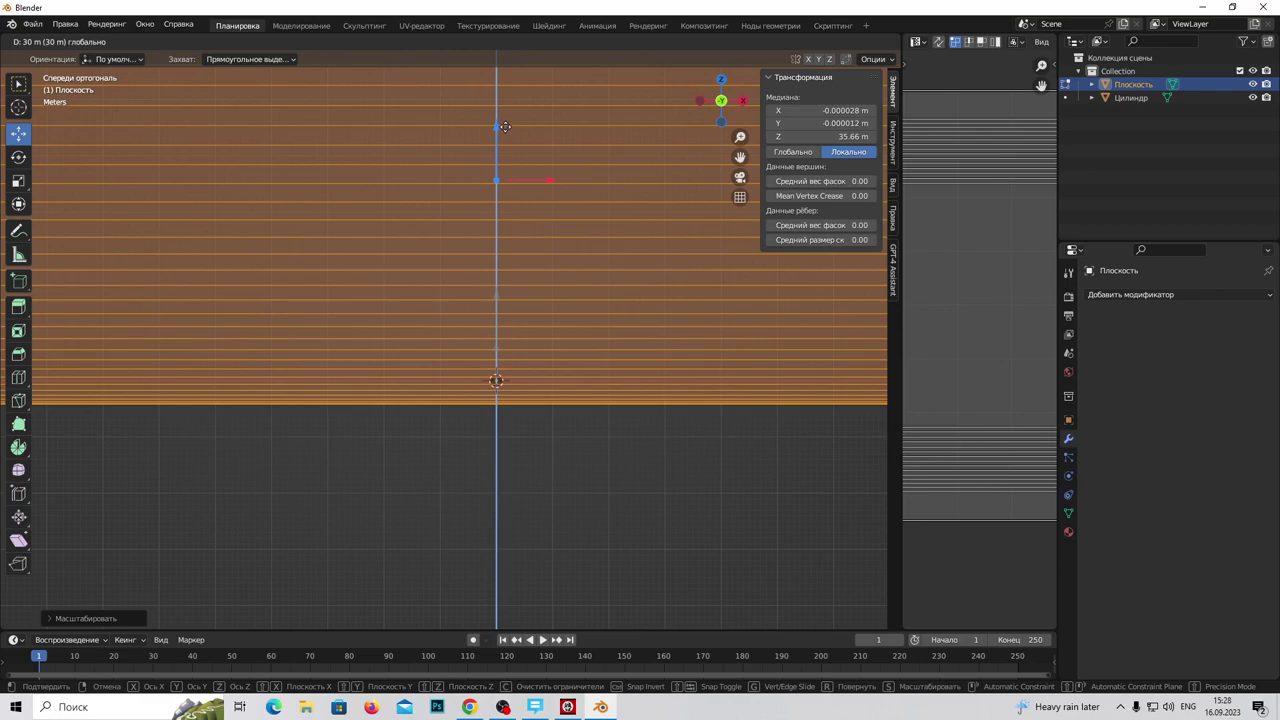
left_click(505, 127)
scroll(532, 348, "up", 2)
key("grave")
mouse_move(594, 358)
middle_mouse_down()
mouse_move(469, 371)
mouse_move(614, 371)
middle_mouse_up()
mouse_move(466, 417)
middle_mouse_down("shift")
mouse_move(417, 495)
mouse_move(528, 194)
middle_mouse_up("shift")
Step: Back in Object Mode, add a point light and change its type to Spot
left_click(65, 41)
left_click(75, 55)
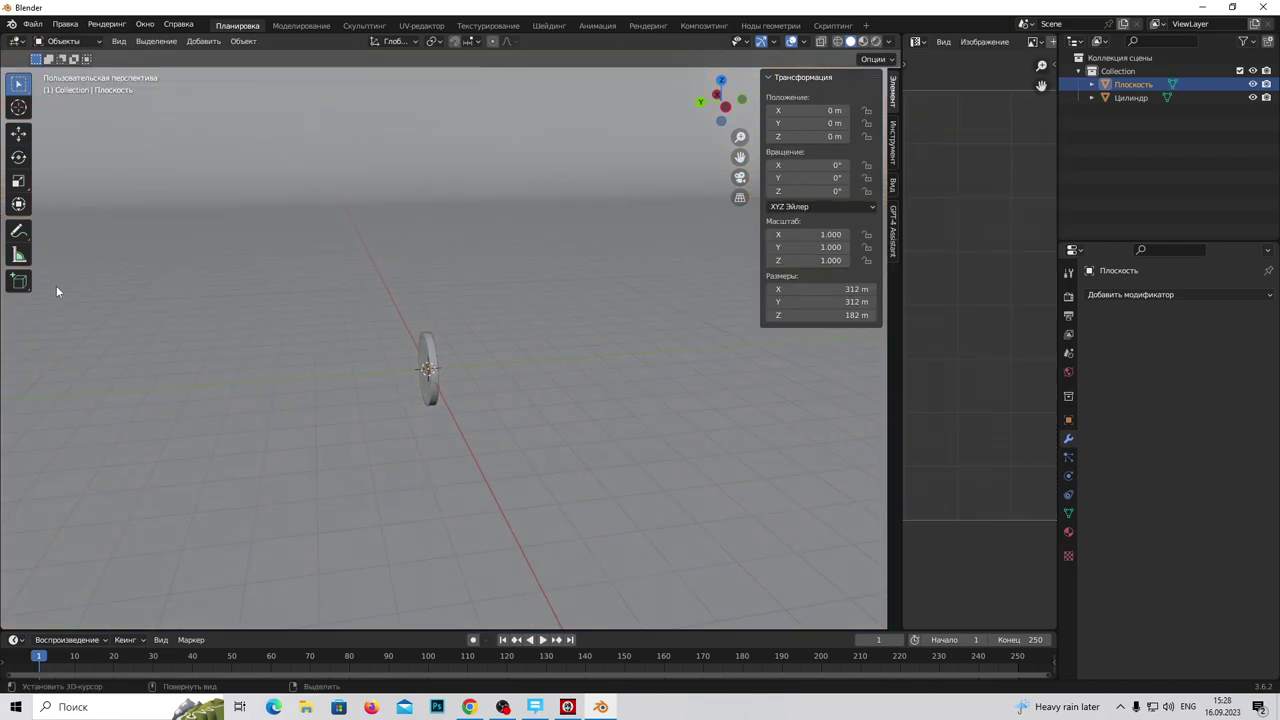
left_click(204, 41)
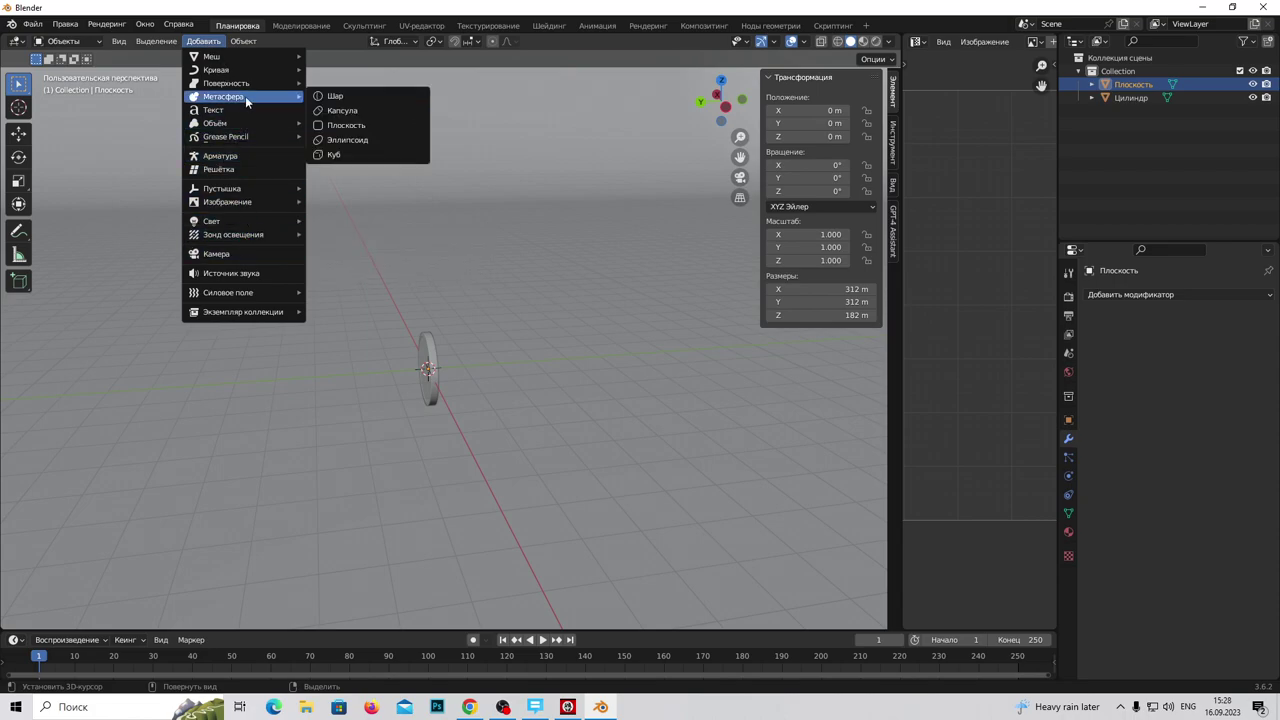
mouse_move(212, 221)
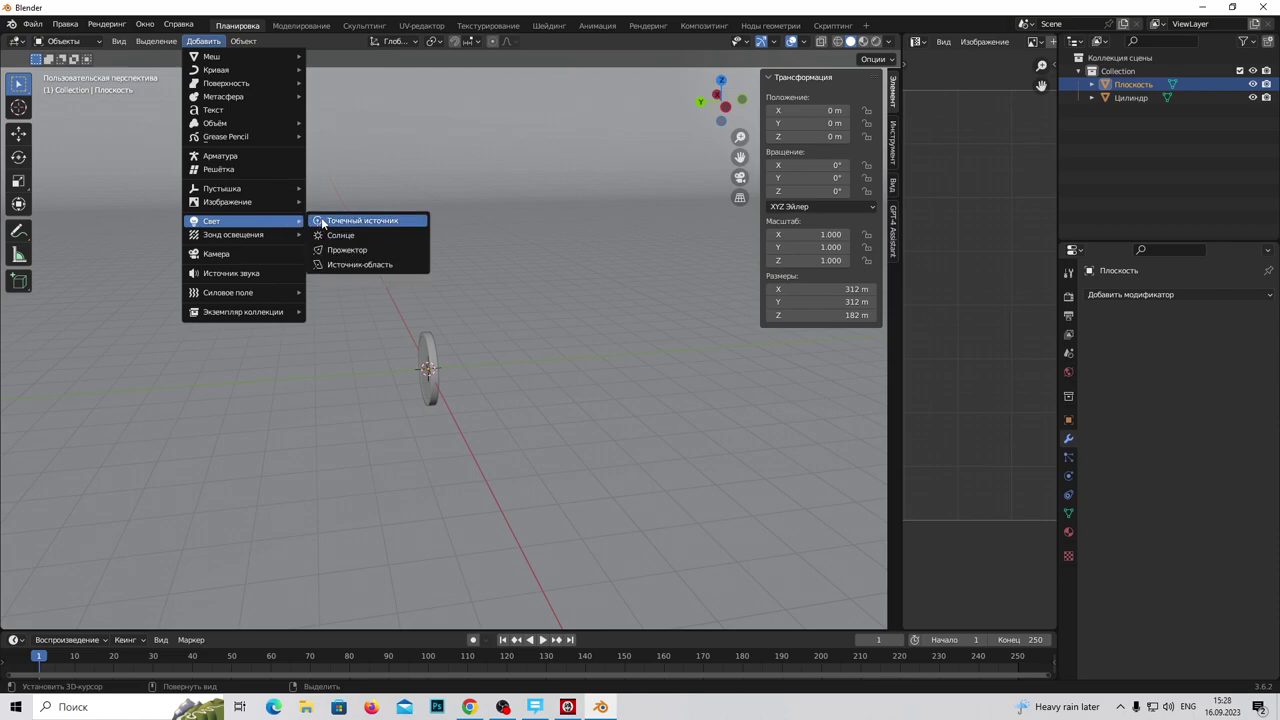
left_click(330, 221)
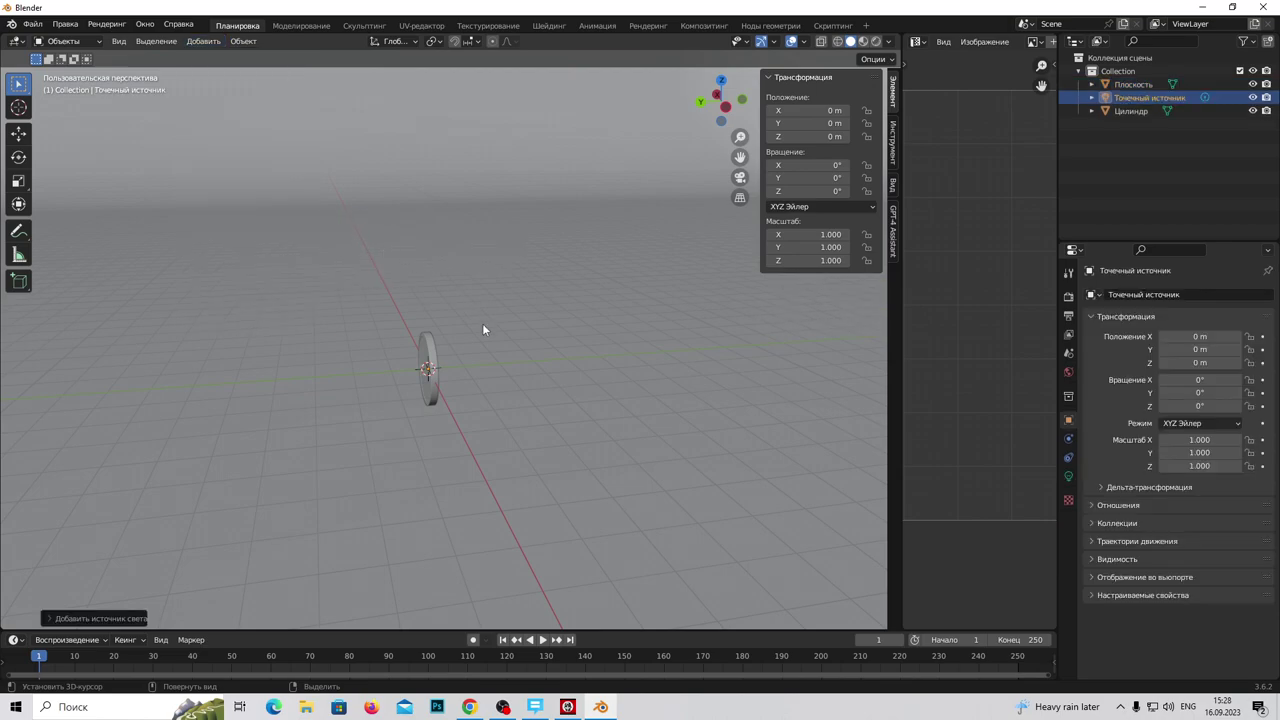
left_click(1068, 477)
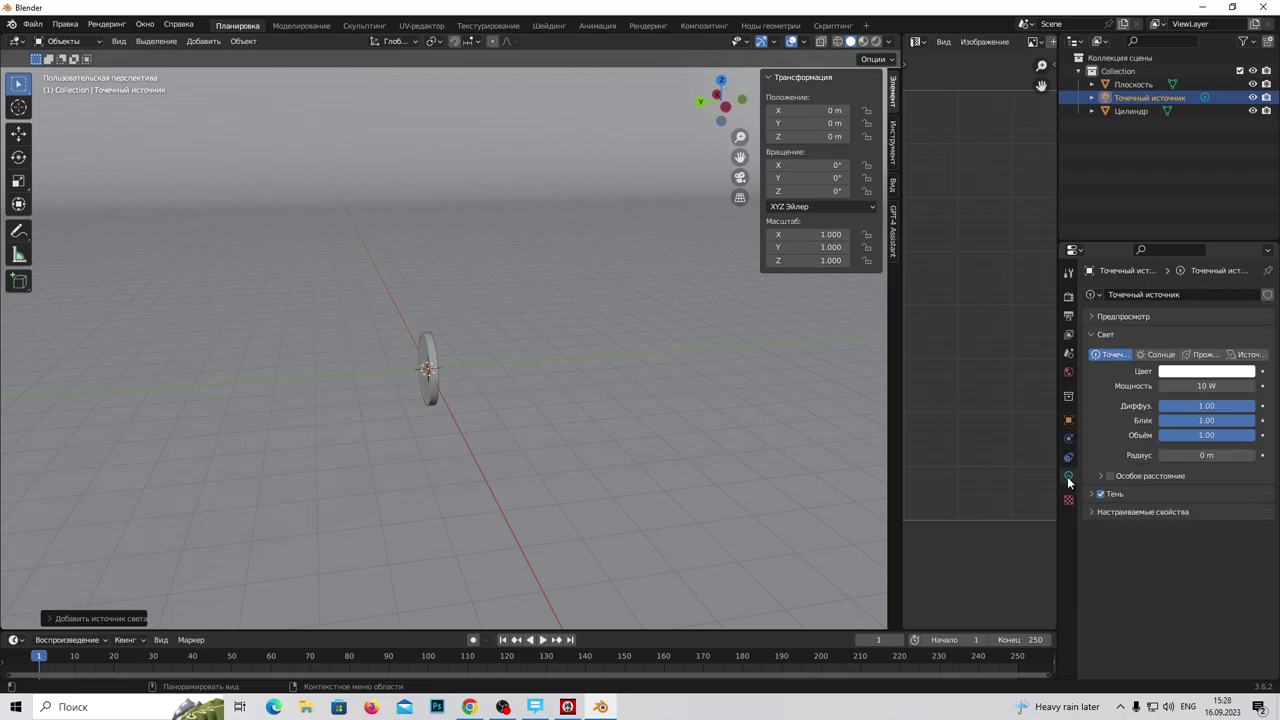
left_click(1203, 355)
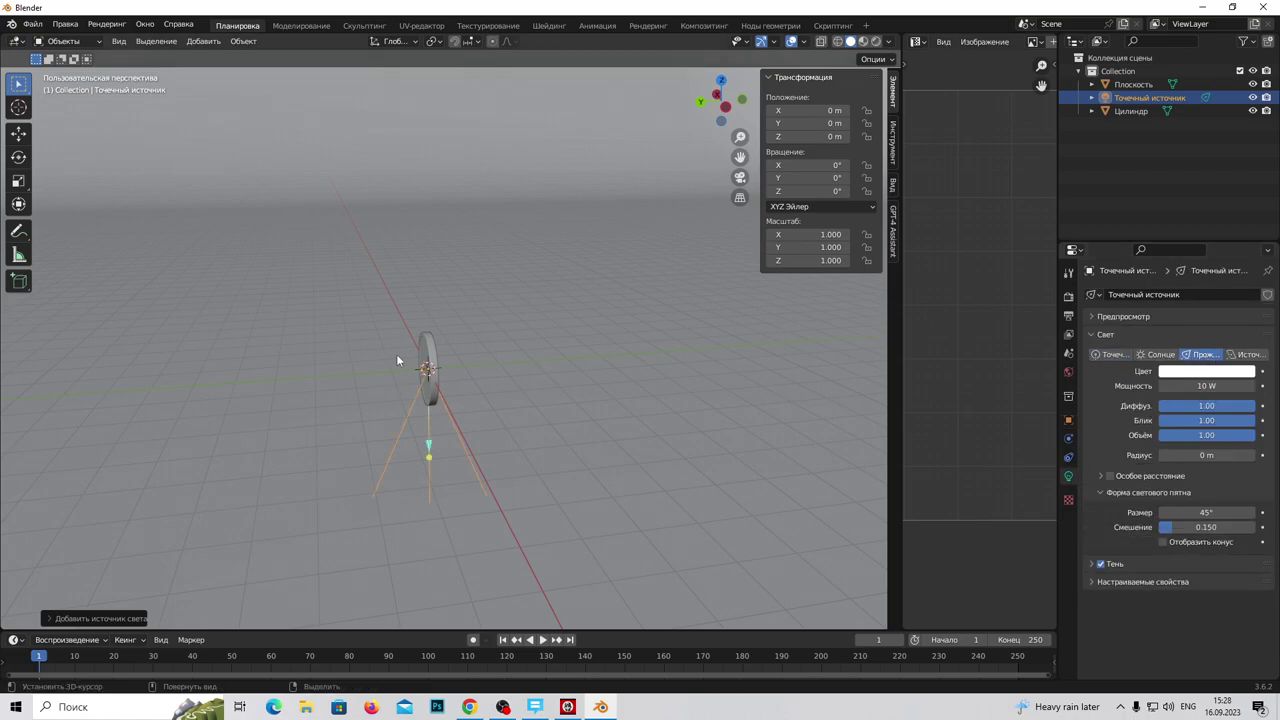
Step: Place the spot light at Z 5 m and Y −3 m above the dish
left_click(20, 135)
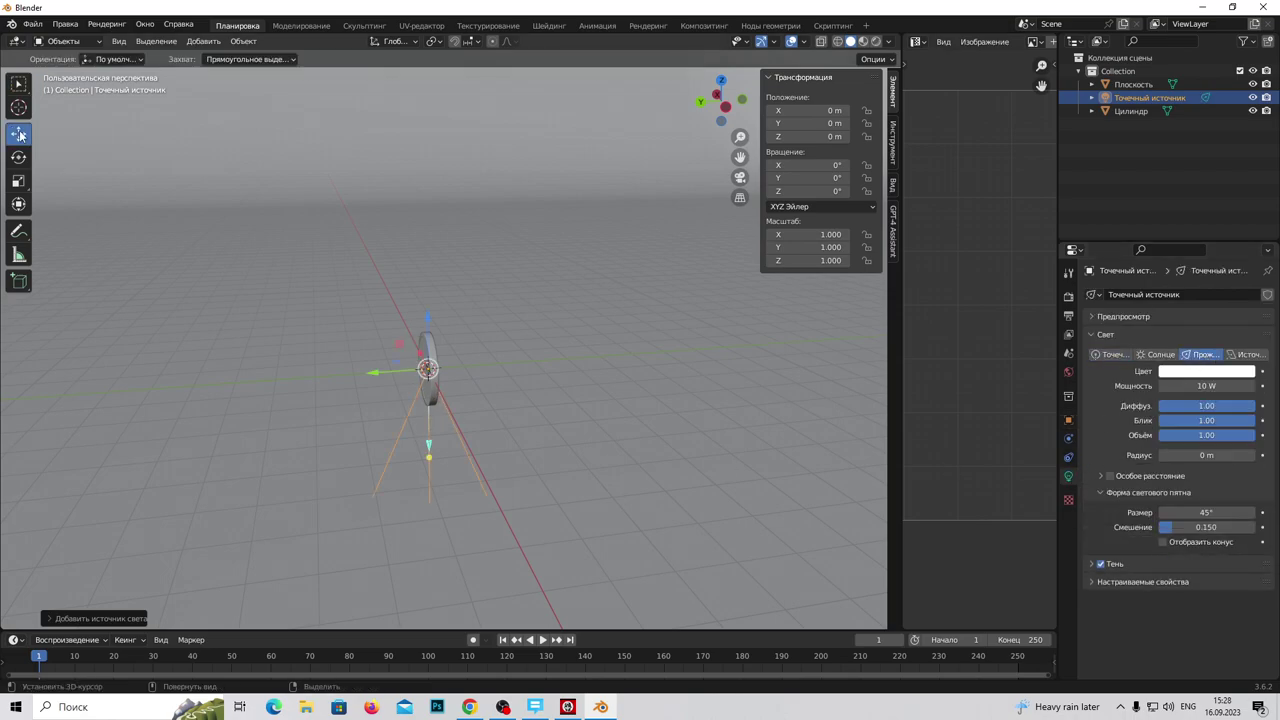
left_click_drag(407, 317, 643, 126)
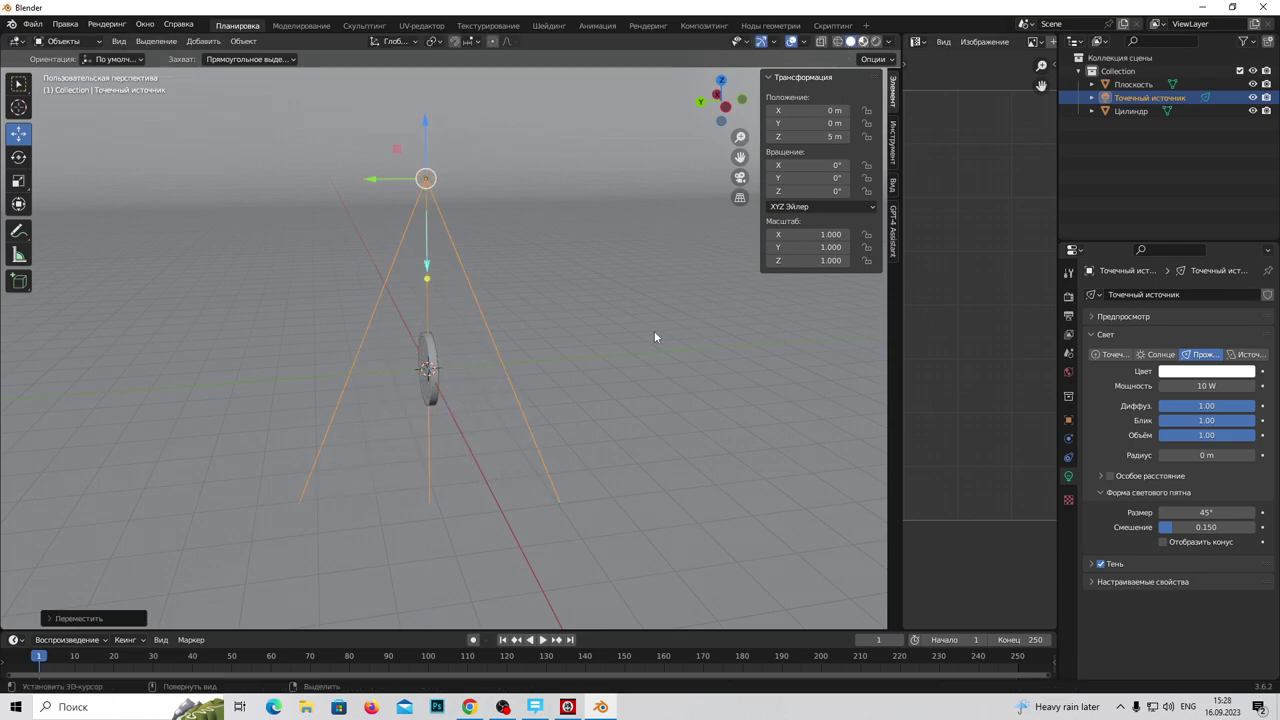
mouse_move(655, 335)
middle_mouse_down()
mouse_move(538, 380)
mouse_move(686, 234)
middle_mouse_up()
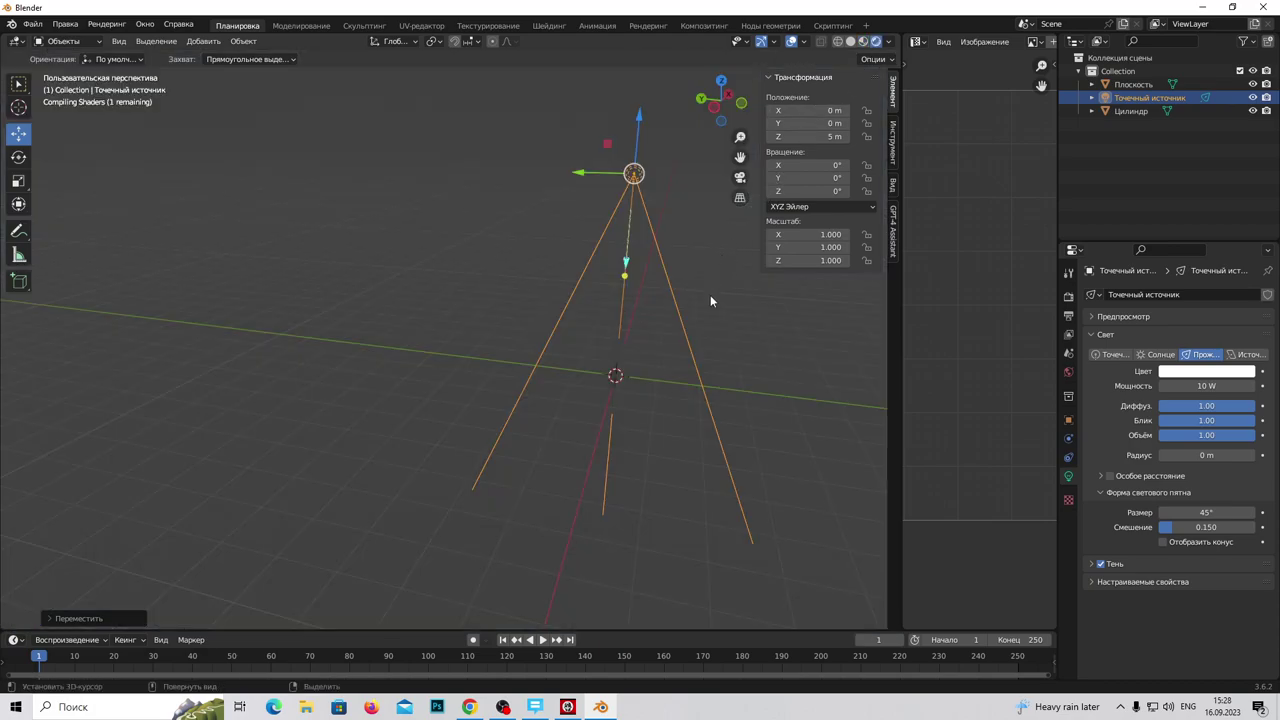
mouse_move(710, 295)
middle_mouse_down()
mouse_move(647, 390)
mouse_move(751, 432)
mouse_move(264, 408)
mouse_move(434, 388)
middle_mouse_up()
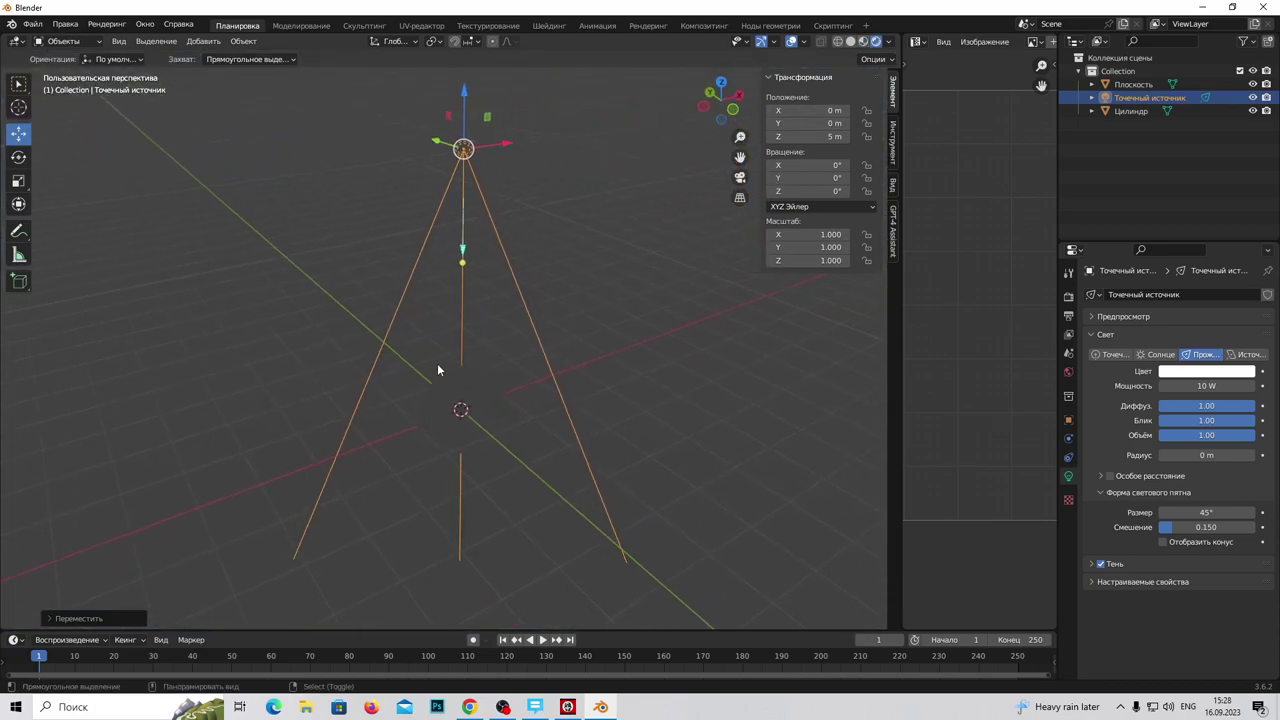
key("g")
key("y")
left_click(529, 260)
mouse_move(529, 260)
middle_mouse_down()
mouse_move(366, 406)
mouse_move(484, 426)
mouse_move(445, 407)
mouse_move(1133, 367)
middle_mouse_up()
Step: Set the spot light to 566.5 W power, a 95.2° cone and 0.524 blend
mouse_move(1206, 385)
left_mouse_down()
mouse_move(1250, 385)
mouse_move(1158, 430)
mouse_move(1240, 455)
mouse_move(1165, 455)
left_mouse_up()
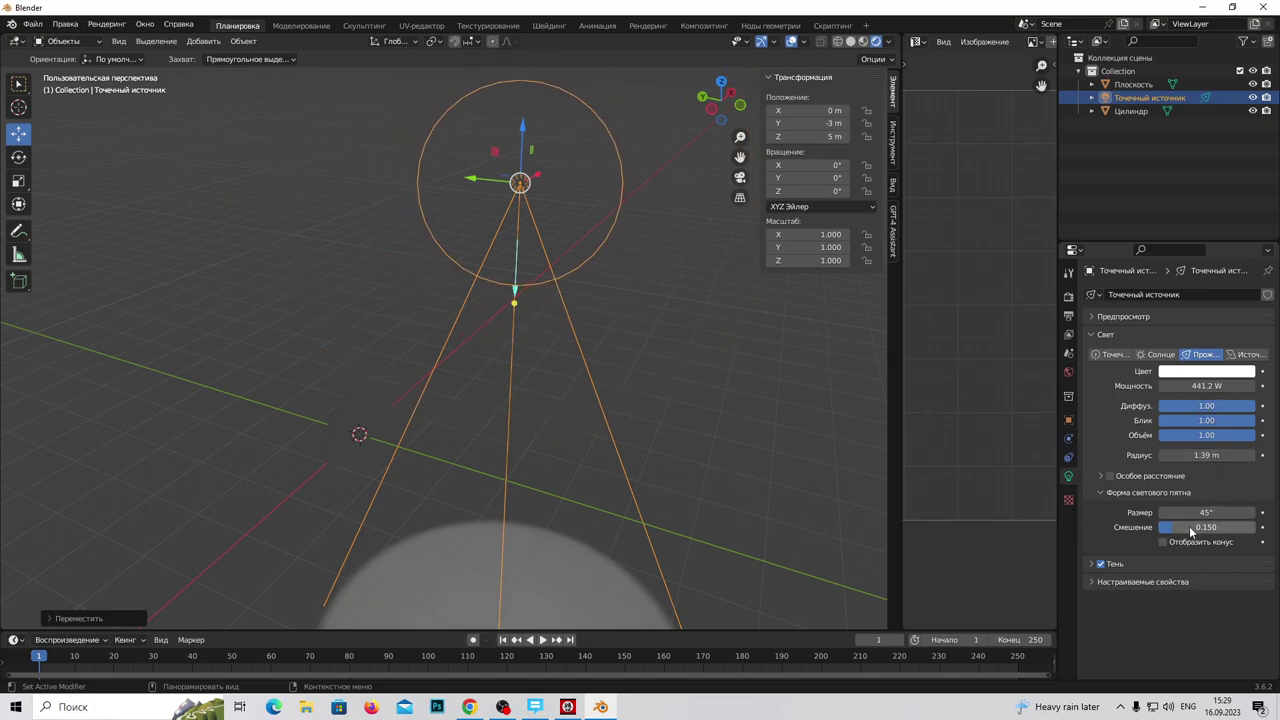
mouse_move(1189, 533)
left_mouse_down()
mouse_move(1231, 533)
mouse_move(1200, 527)
left_mouse_up()
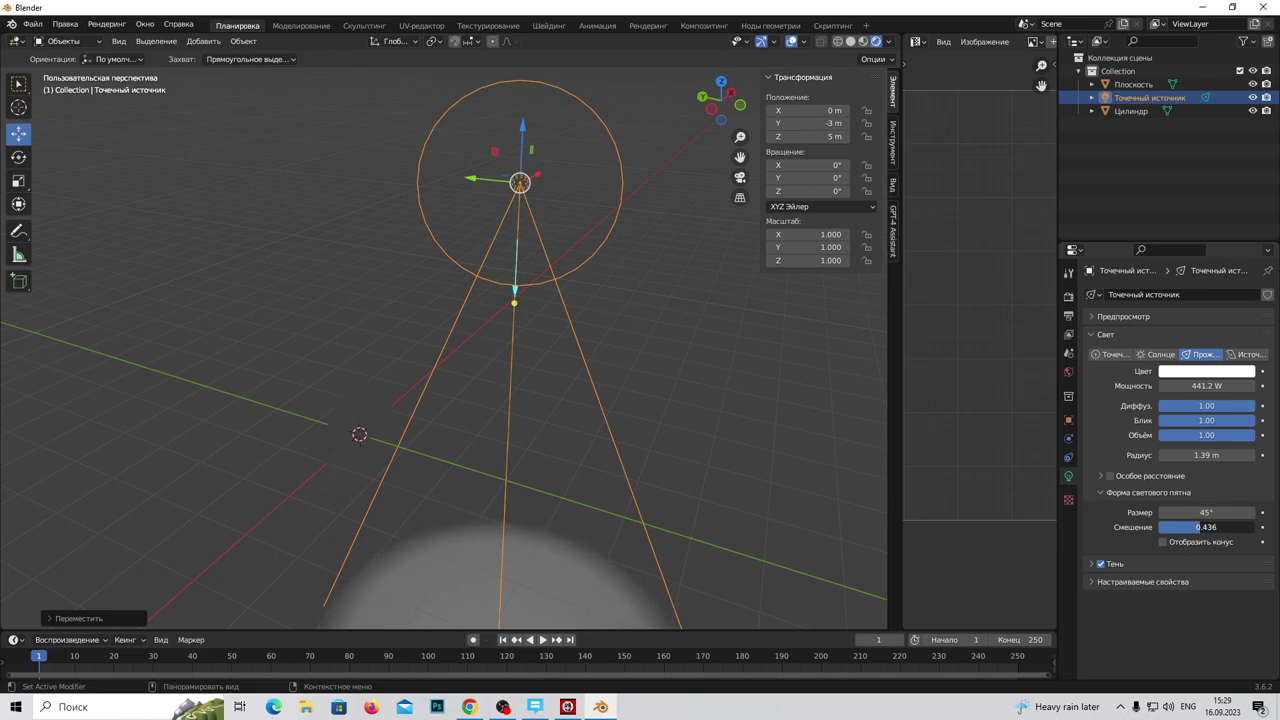
mouse_move(1206, 527)
left_mouse_down()
mouse_move(1214, 512)
mouse_move(1256, 512)
left_mouse_up()
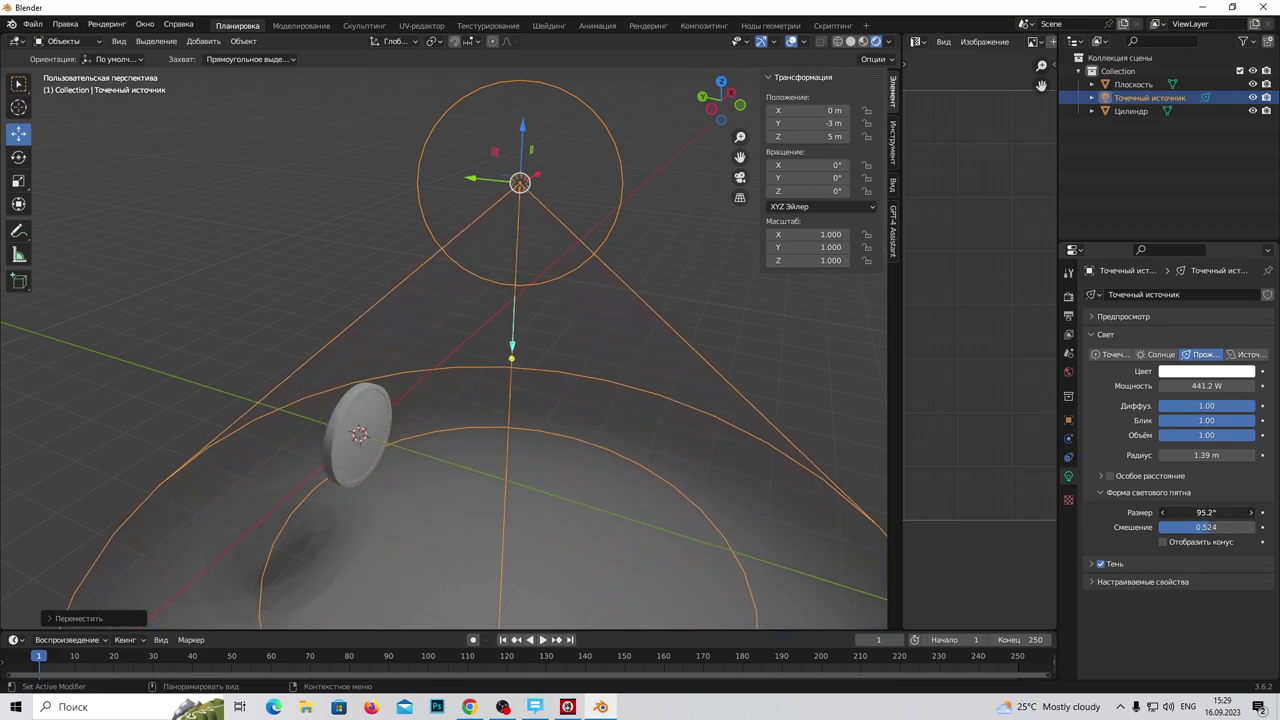
left_click_drag(1206, 385, 1212, 385)
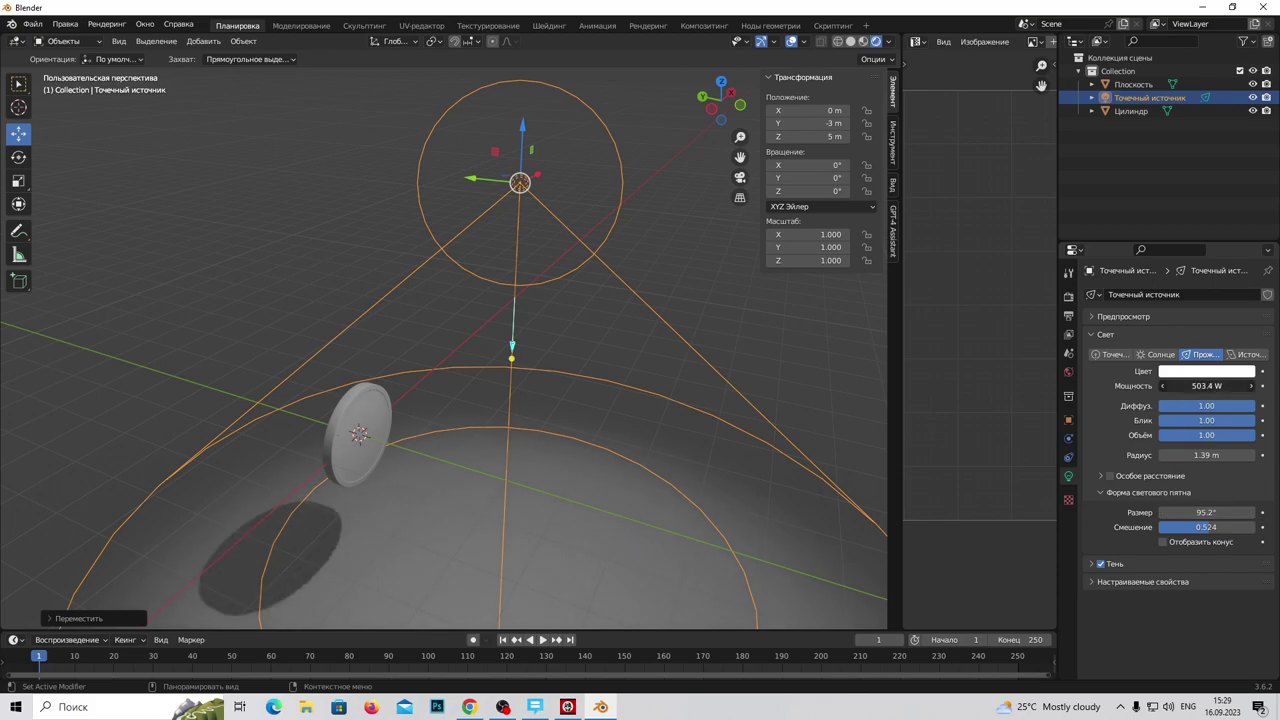
left_click_drag(1206, 385, 1214, 385)
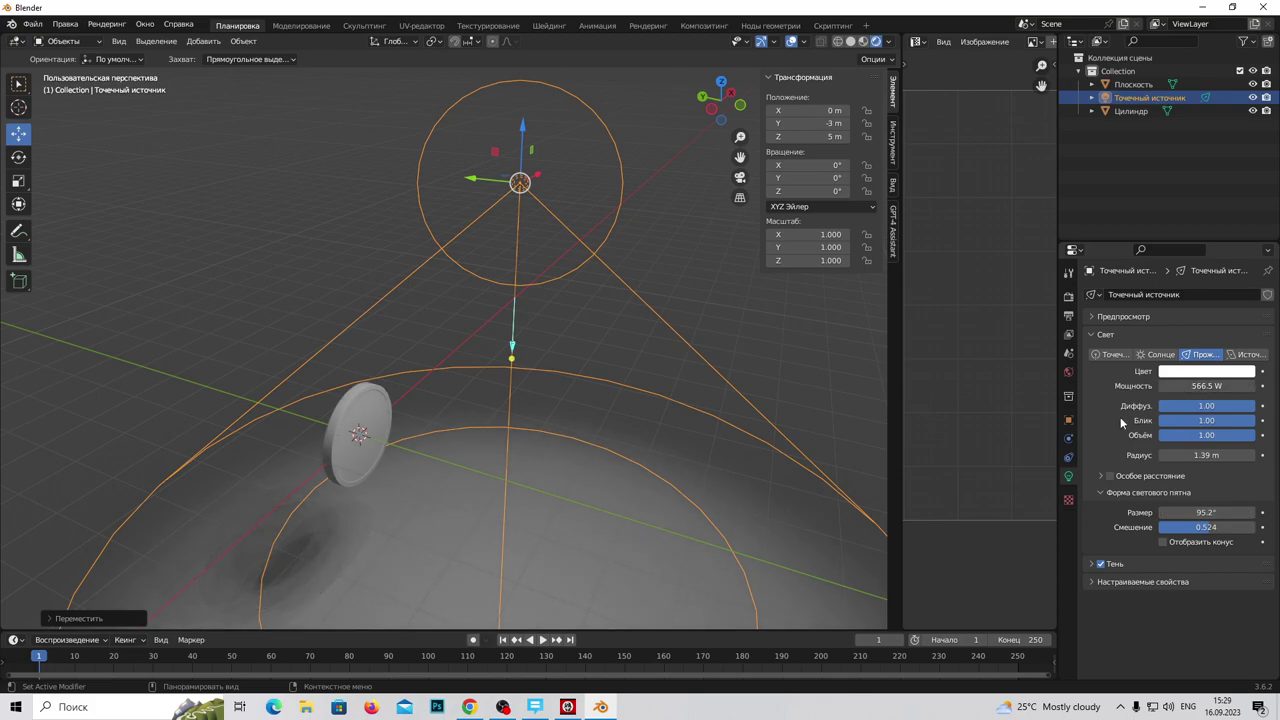
Step: Set the Render Engine to Cycles, then return to the spotlight's Light settings
left_click(1068, 273)
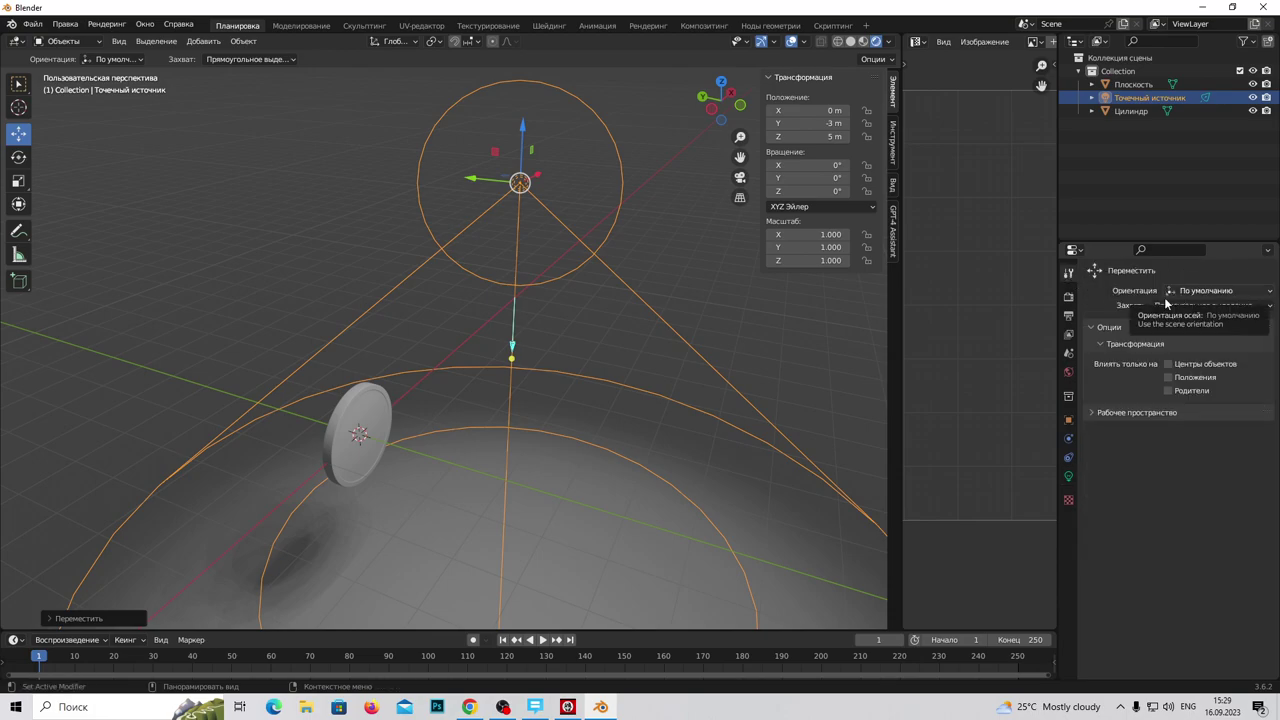
left_click(1068, 296)
left_click(1212, 295)
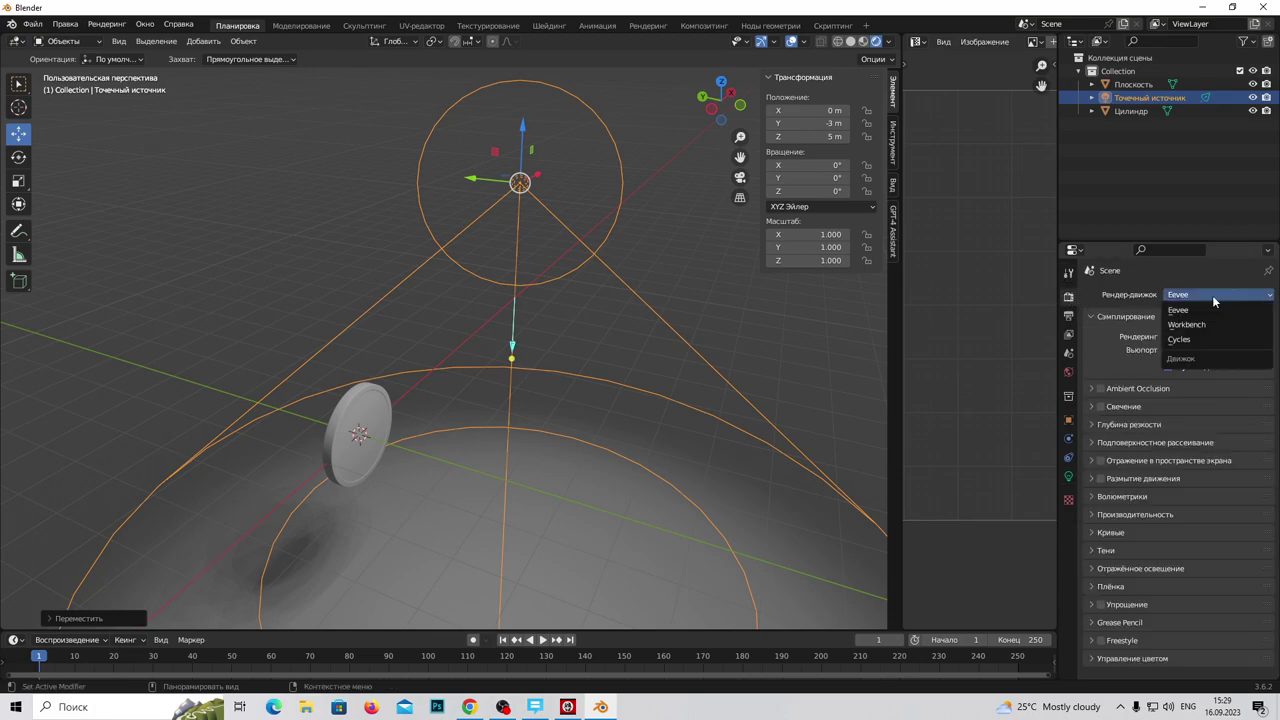
left_click(1206, 336)
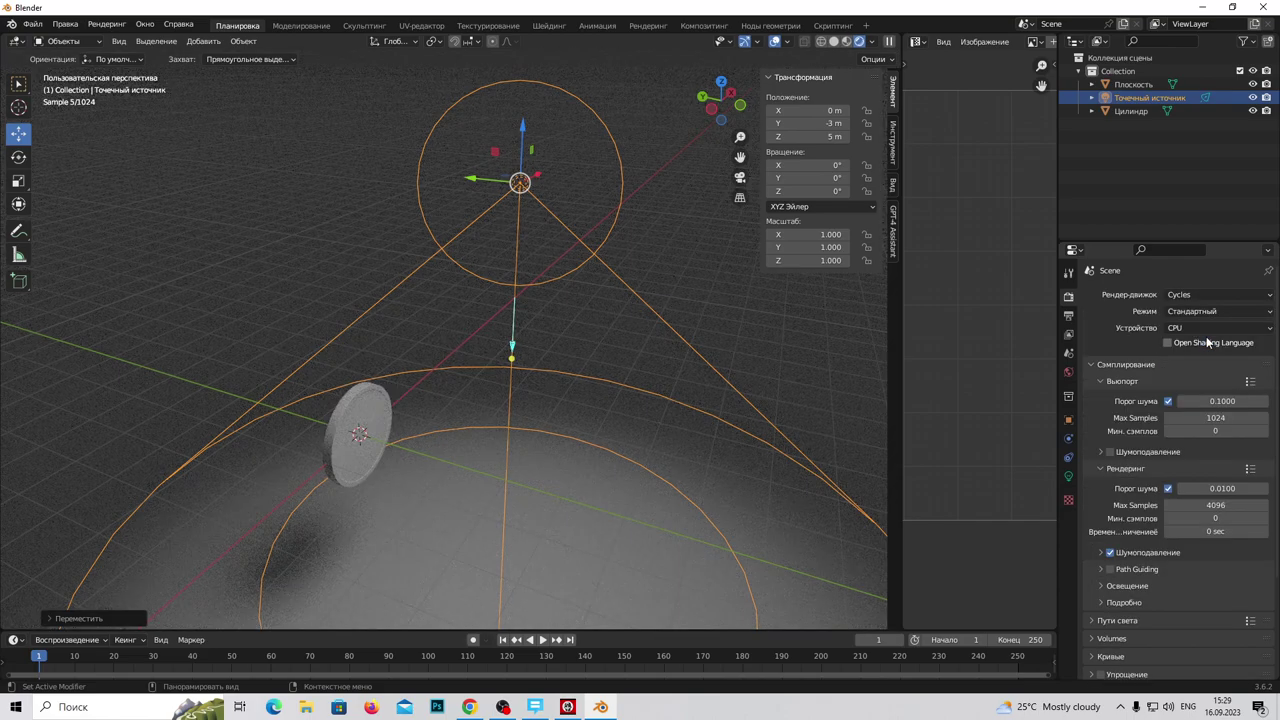
left_click(1068, 476)
scroll(471, 238, "down", 2)
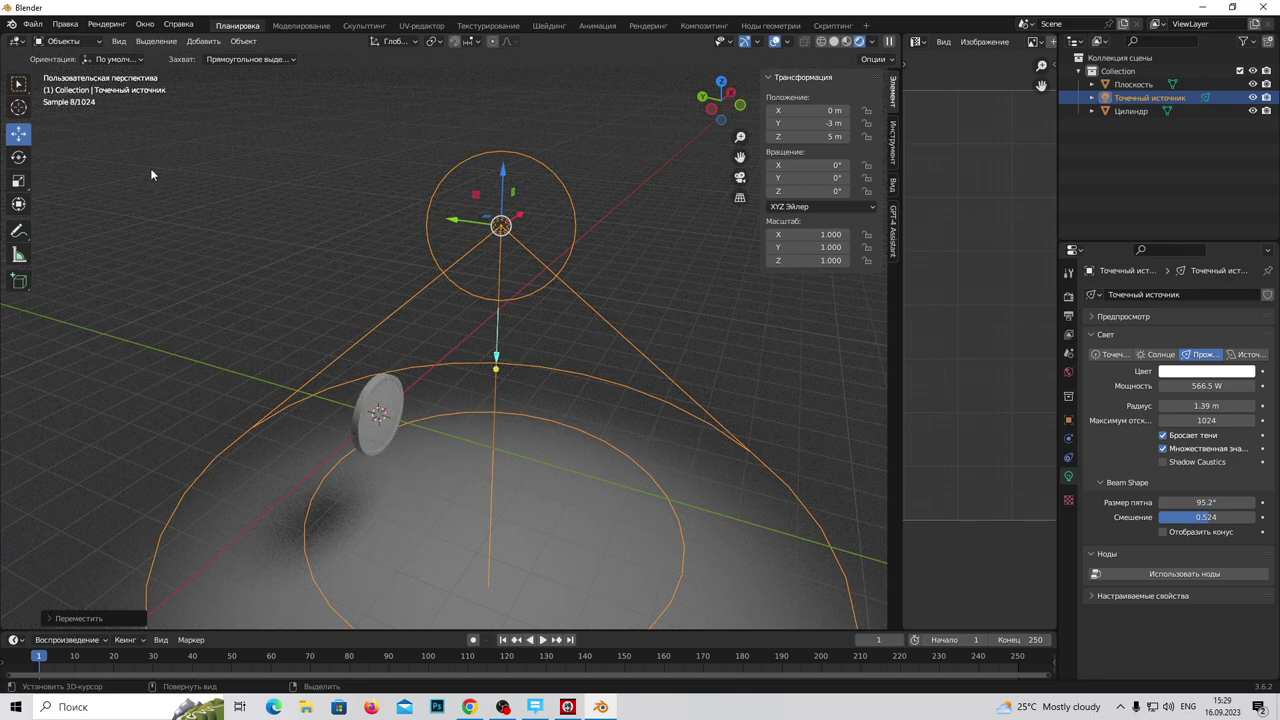
left_click(18, 157)
Step: Tilt the spotlight 30.94° on X and view the scene from above in Solid shading
left_click_drag(527, 204, 554, 212)
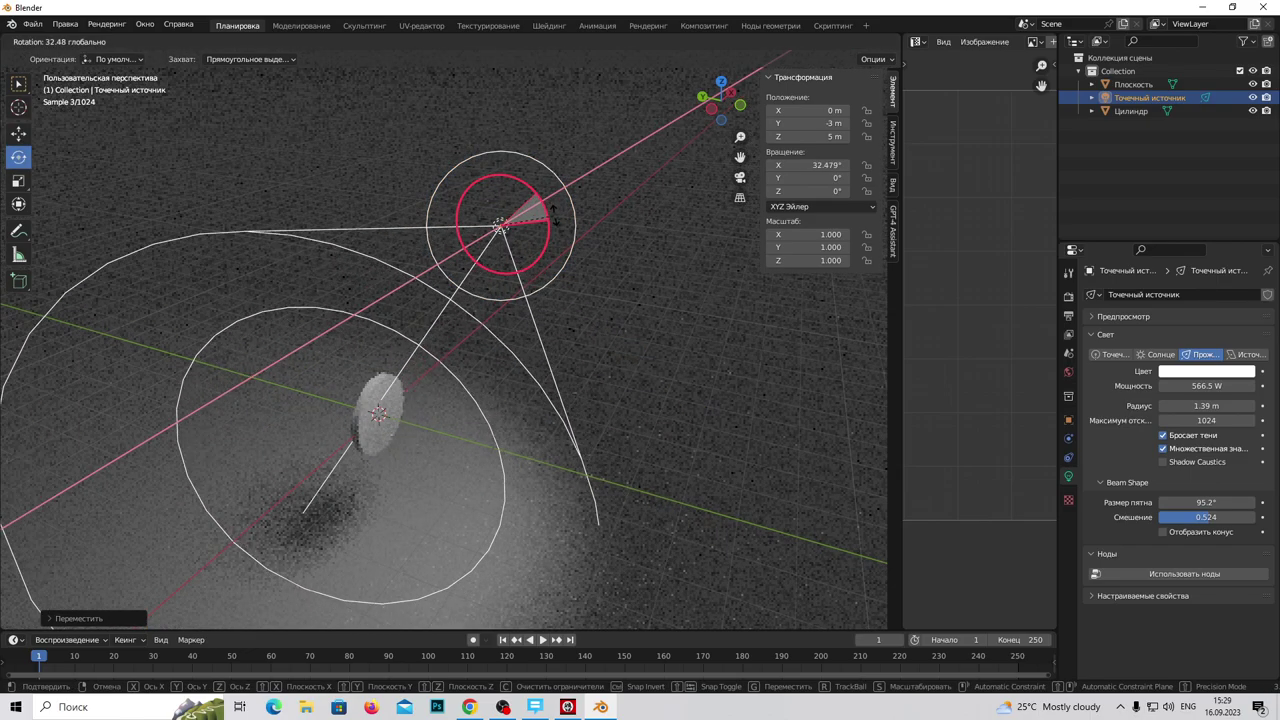
left_click_drag(554, 211, 550, 214)
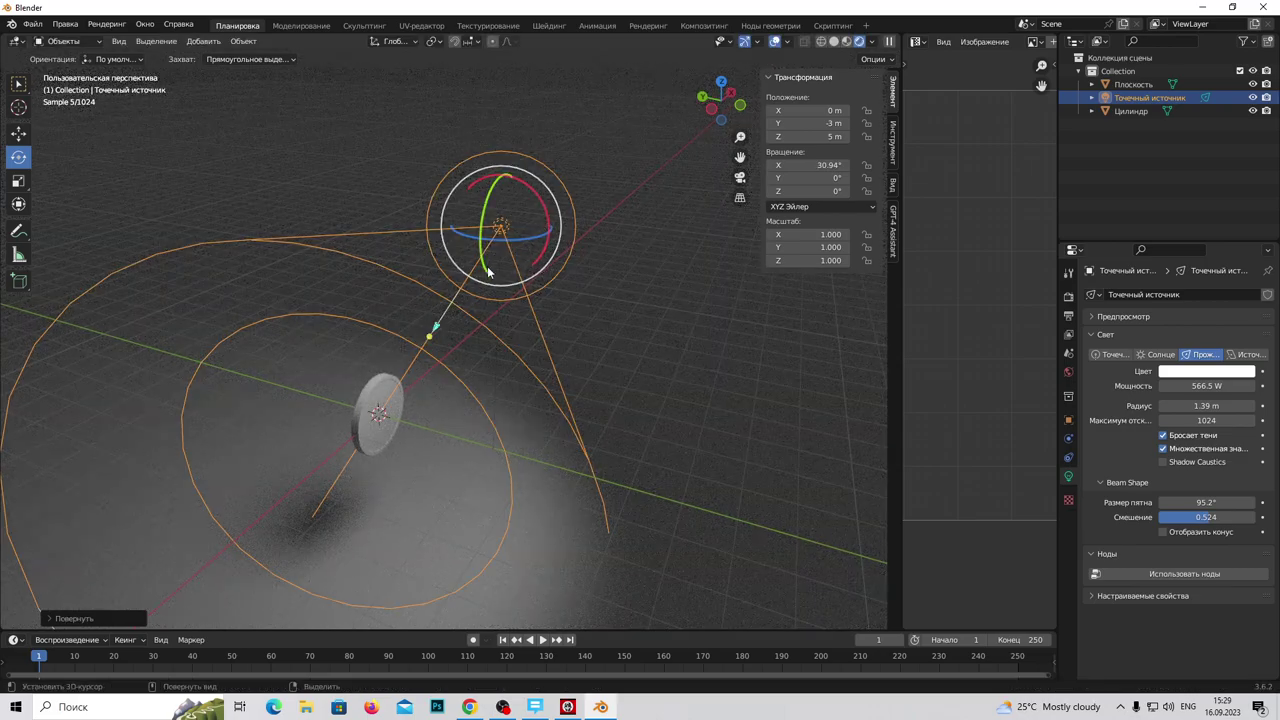
key("KP_7")
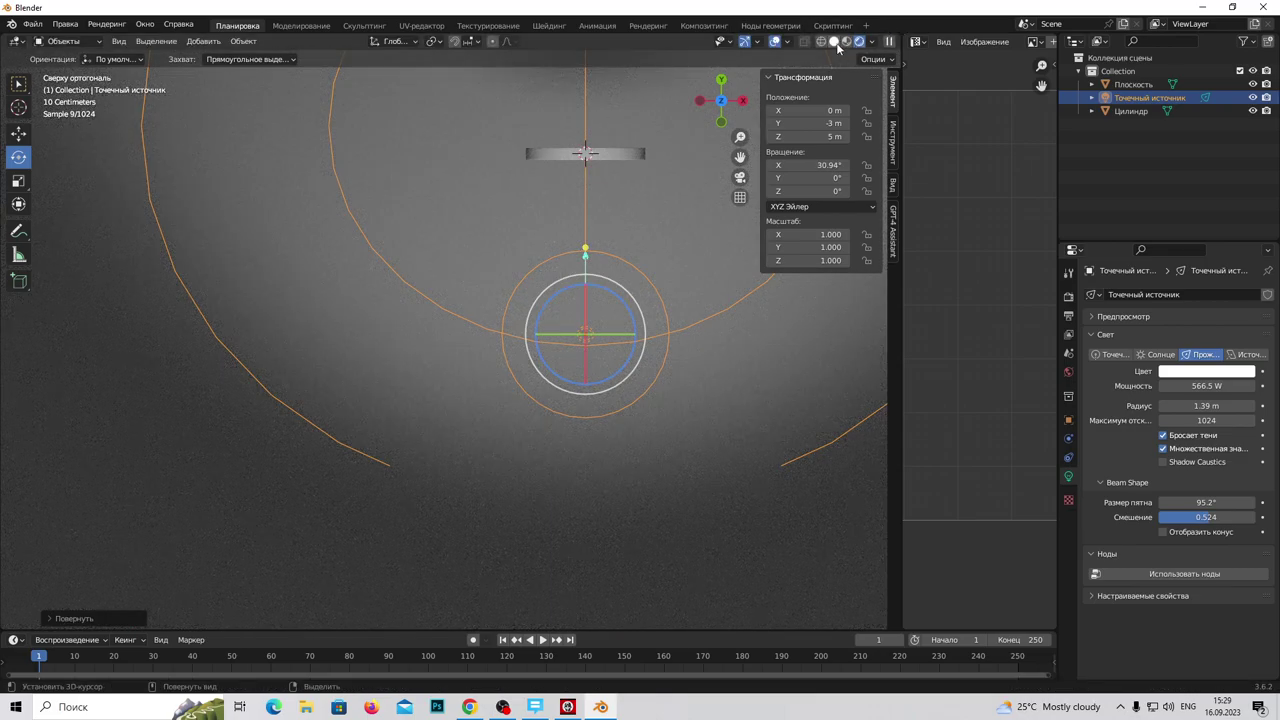
left_click(835, 41)
middle_click_drag(603, 311, 524, 407, "shift")
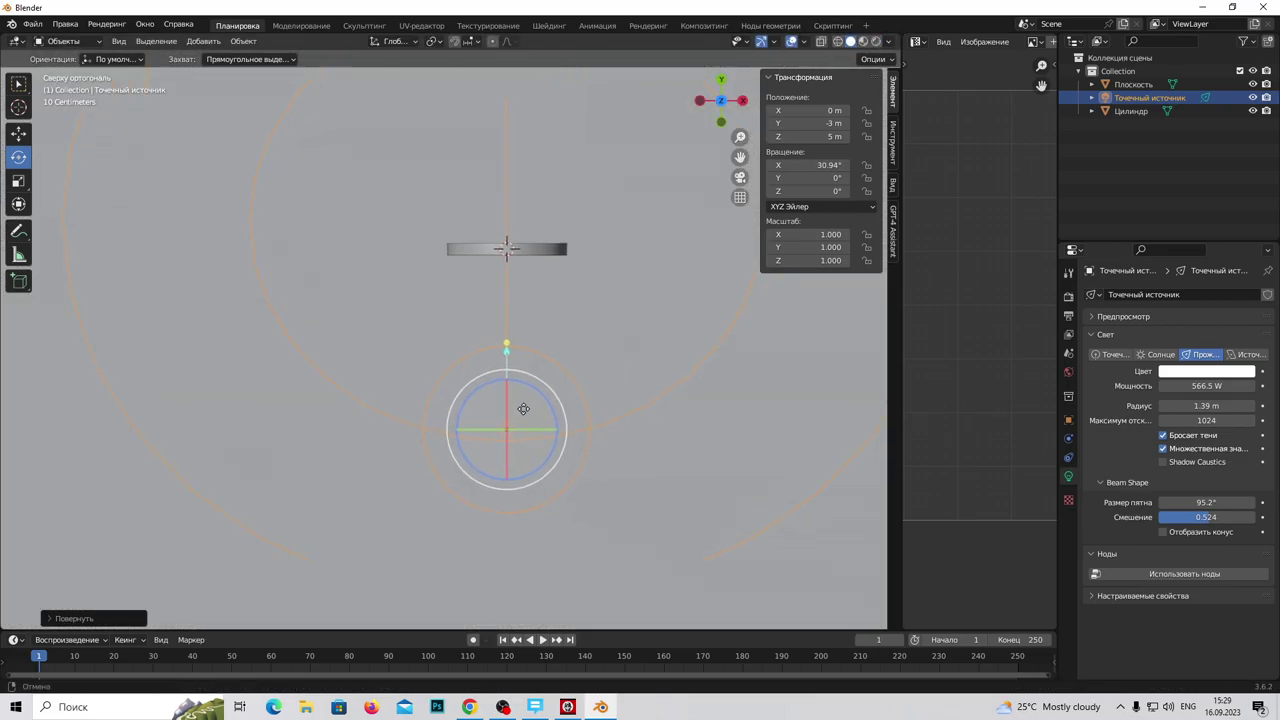
Step: Move the spotlight to X −2 m, ready to turn it about Z
left_click(18, 133)
mouse_move(546, 427)
left_mouse_down()
mouse_move(437, 427)
mouse_move(403, 473)
left_mouse_up()
left_click(18, 157)
Step: Duplicate the spotlight, move the copy to X 2.5 m and turn it 40° about Z
key("ctrl+c")
key("ctrl+v")
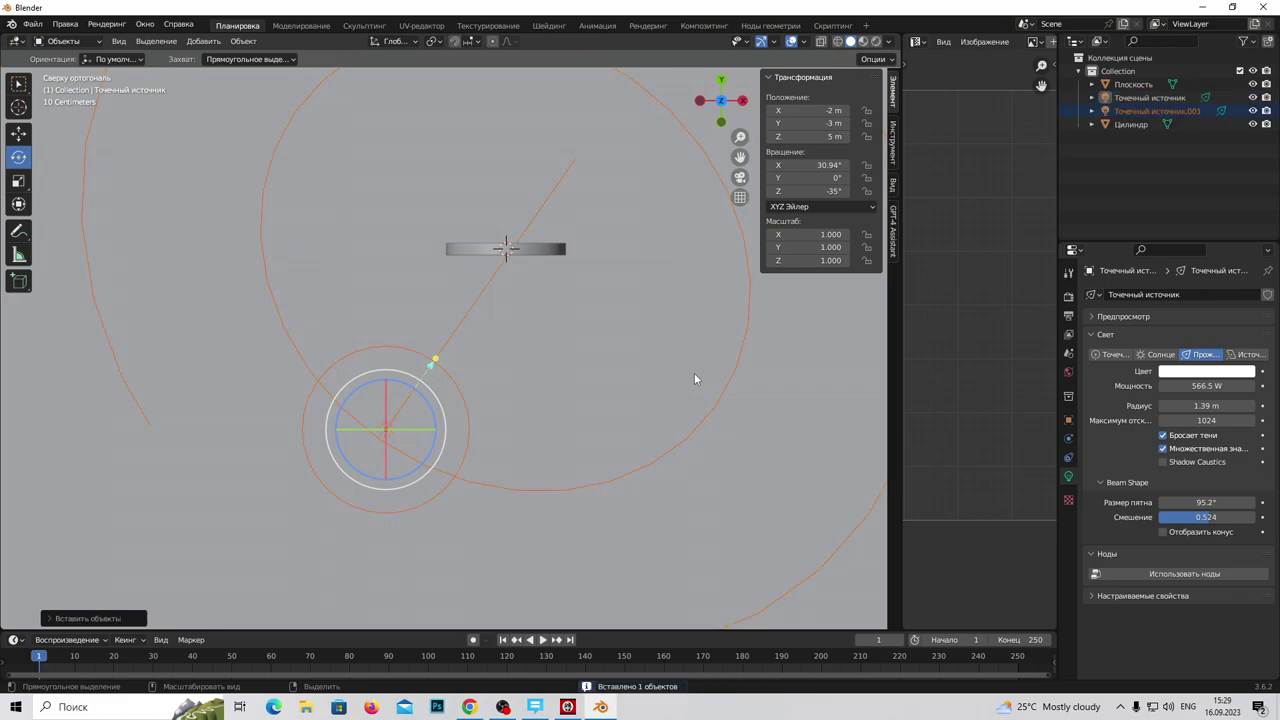
left_click(18, 133)
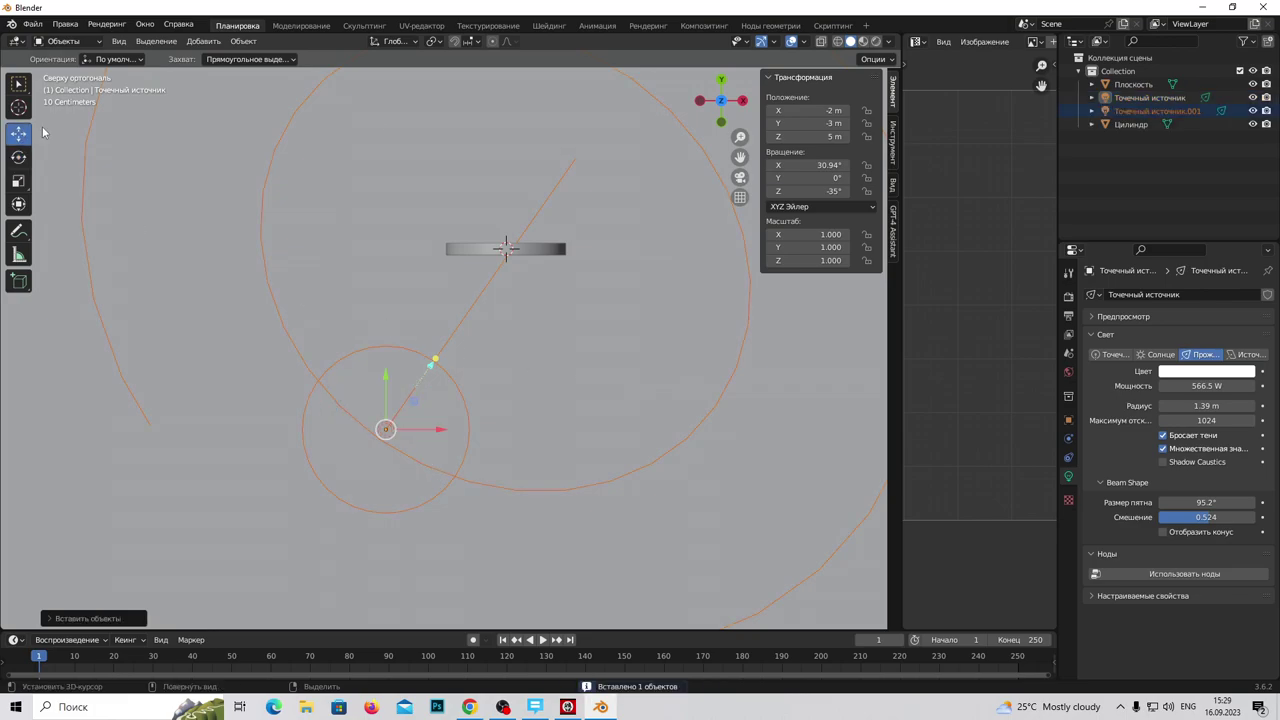
left_click(1150, 111)
left_click_drag(440, 433, 727, 430)
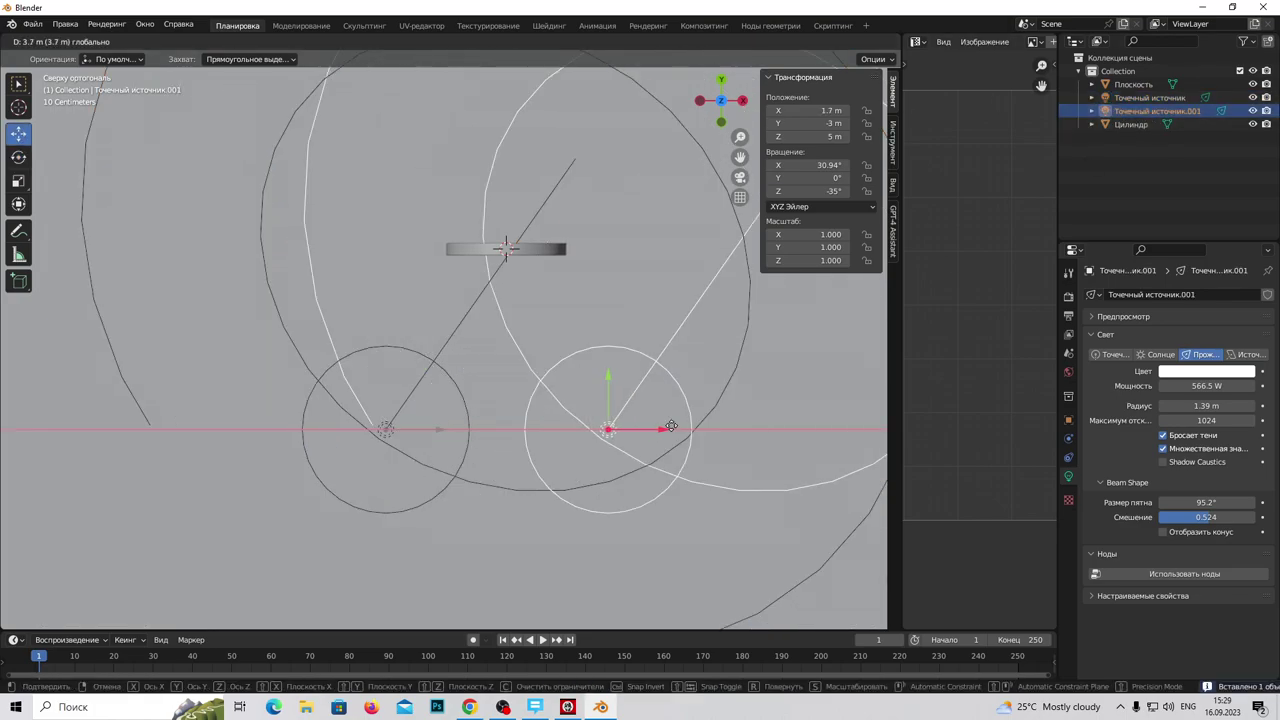
left_click(18, 157)
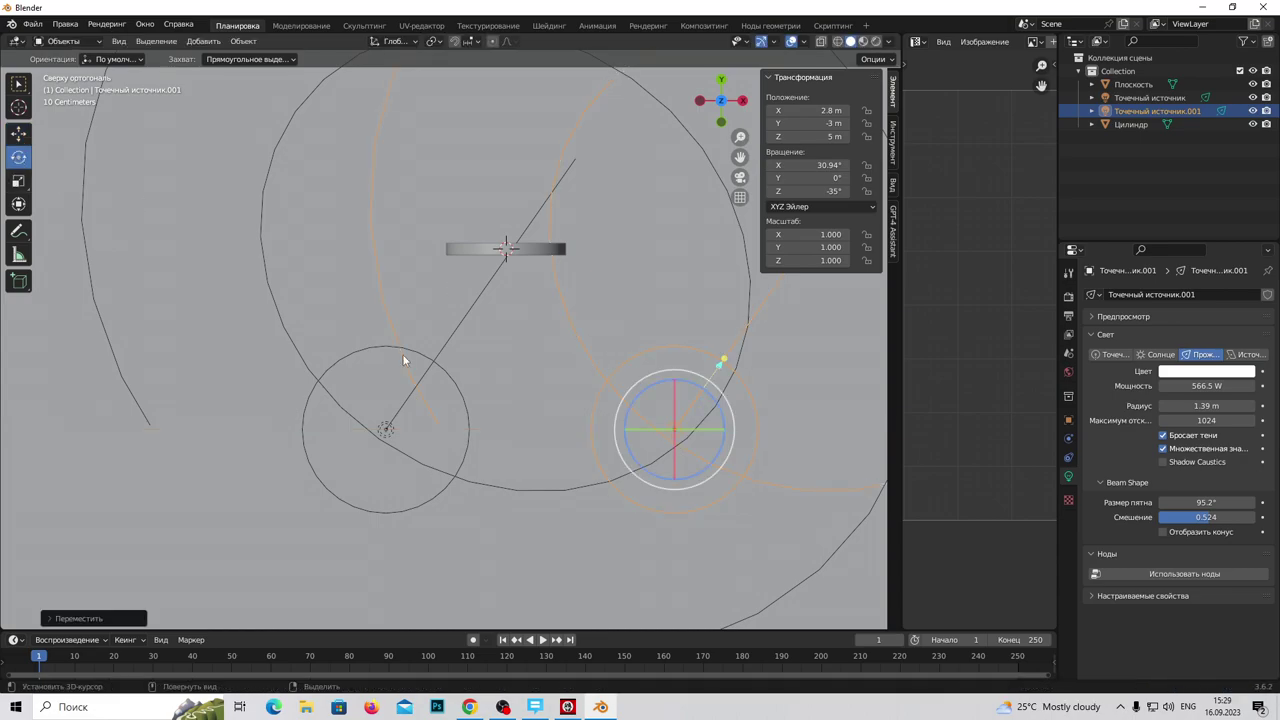
left_click_drag(650, 475, 714, 472)
left_click(18, 133)
left_click_drag(730, 430, 718, 429)
Step: Paste a third spotlight behind the dish at X 0, turn it 180° and set its power
key("ctrl+c")
key("ctrl+v")
mouse_move(657, 376)
left_mouse_down()
mouse_move(641, 244)
mouse_move(683, 201)
left_mouse_up()
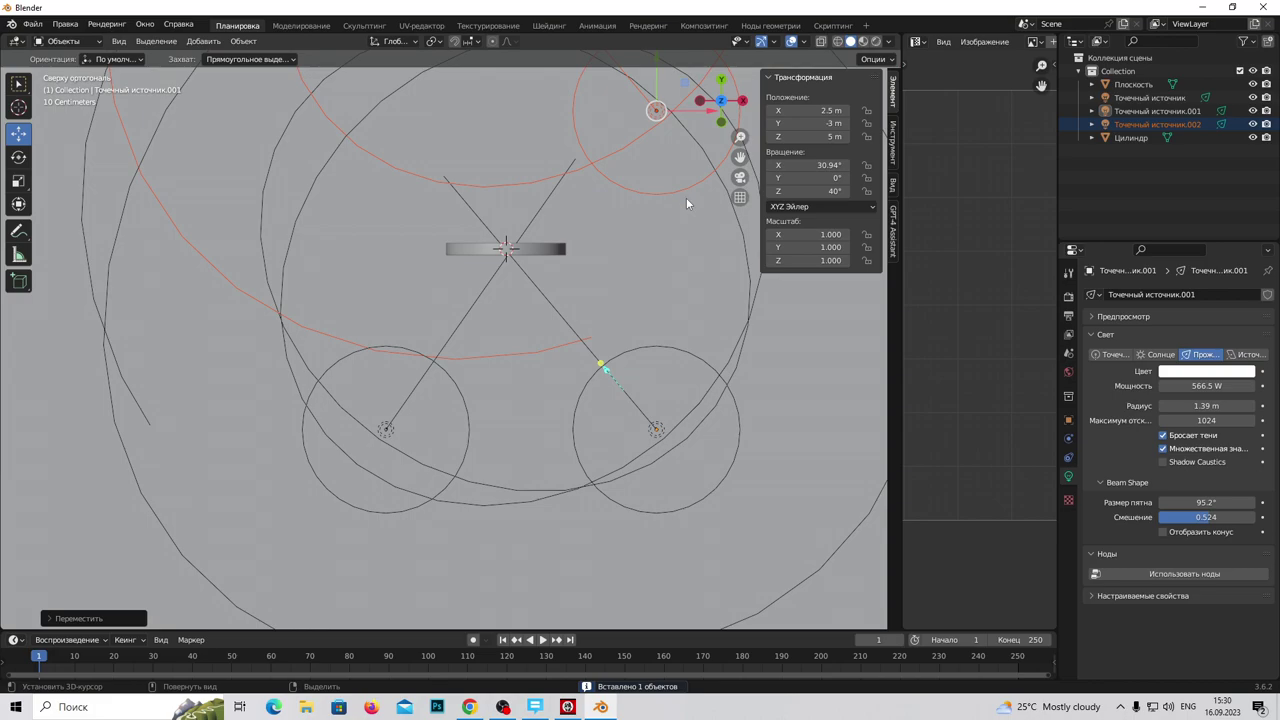
middle_click_drag(659, 196, 658, 369, "shift")
left_click_drag(601, 257, 603, 231)
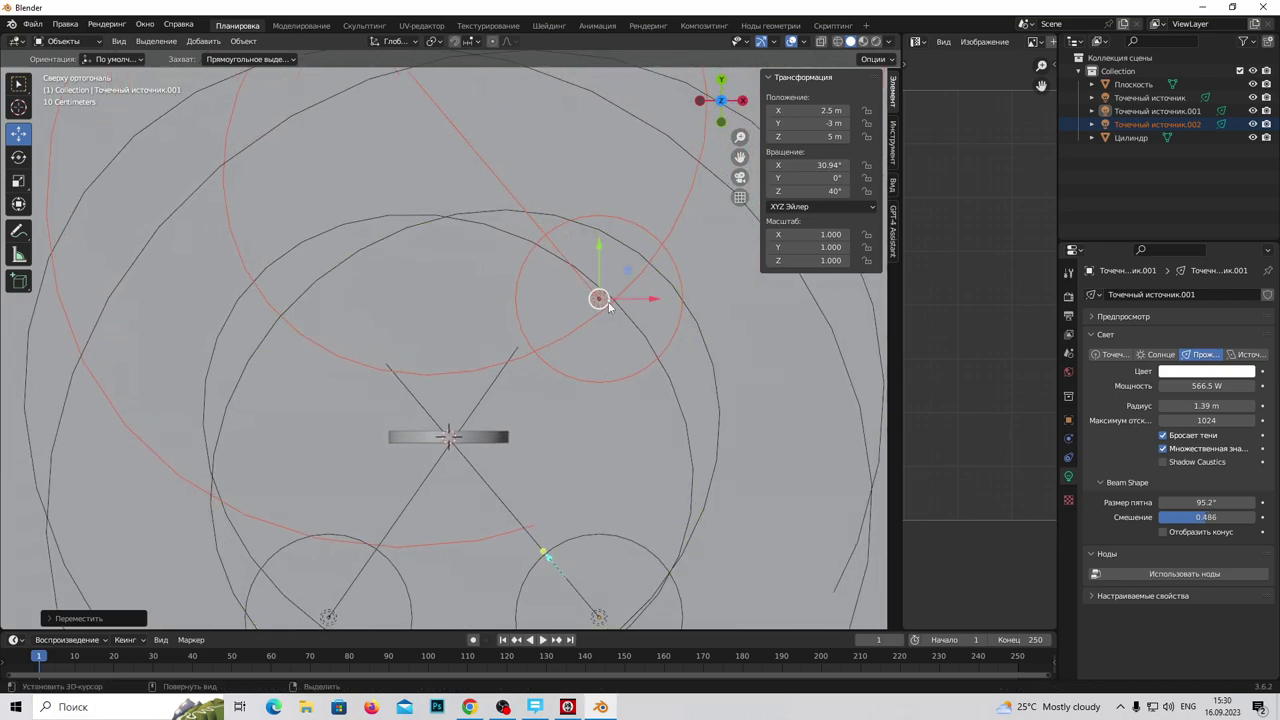
left_click(1157, 124)
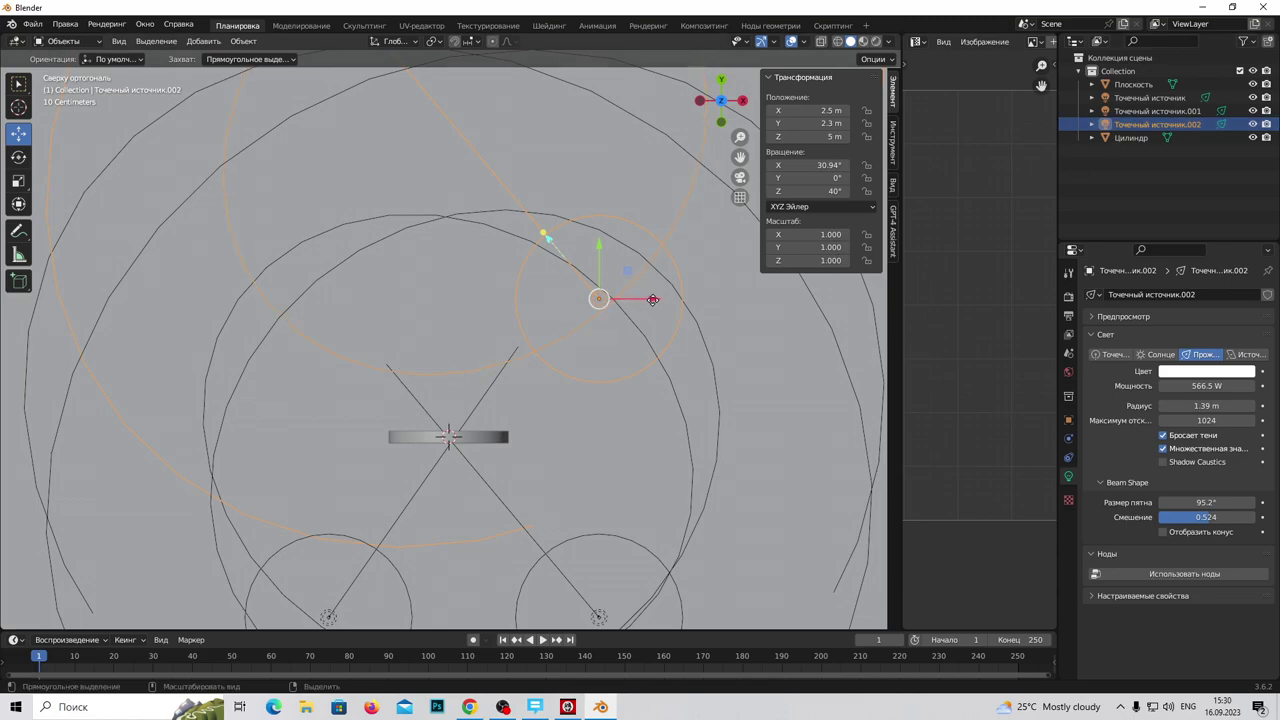
left_click_drag(652, 299, 498, 298)
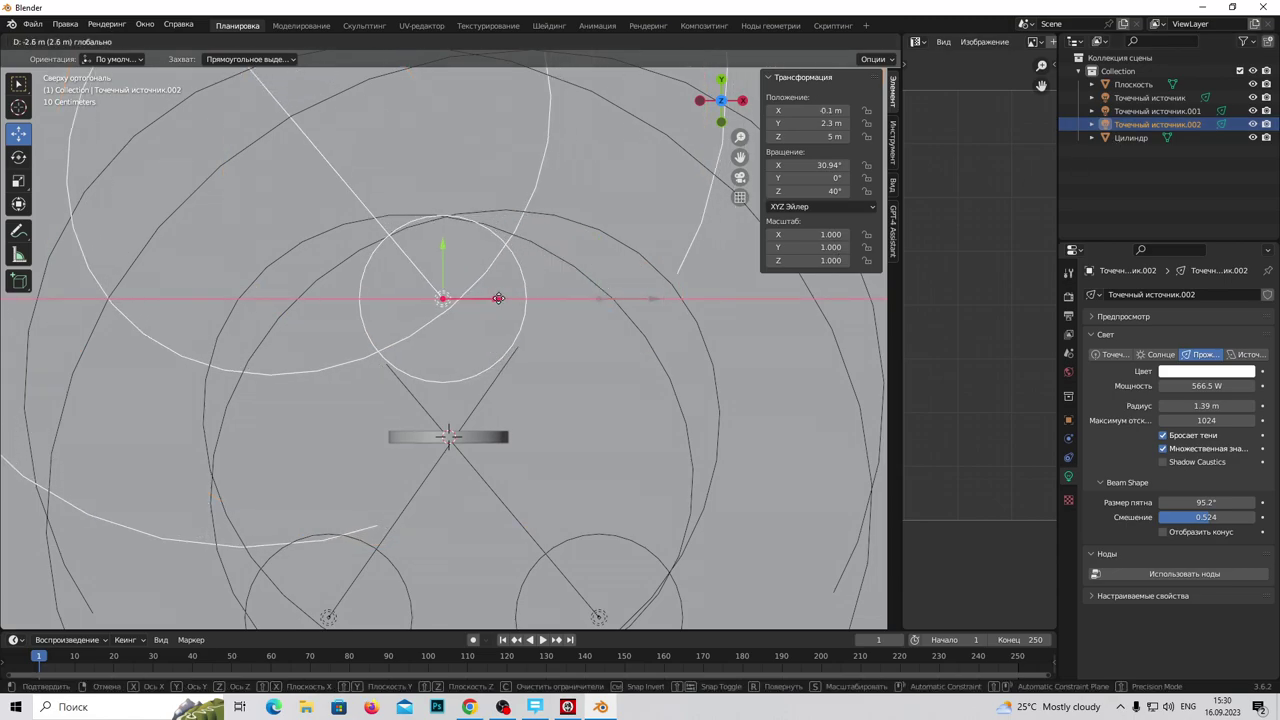
left_click_drag(498, 298, 624, 284)
left_click(17, 157)
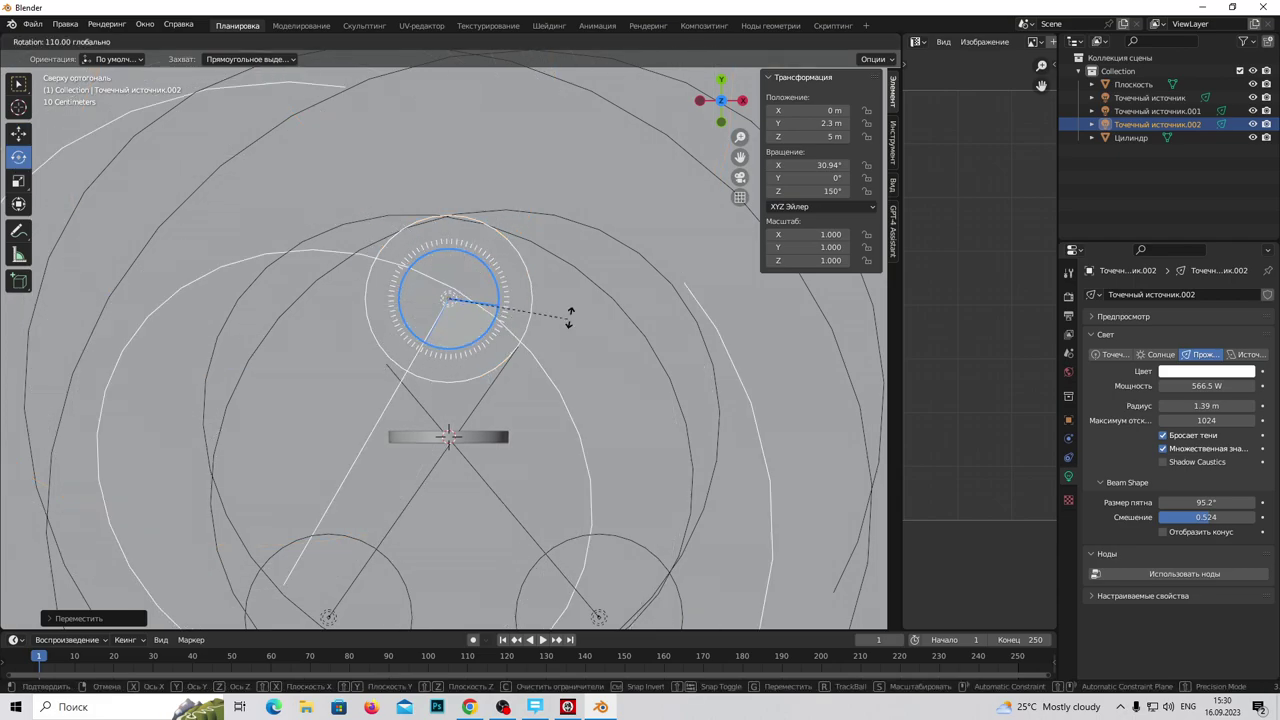
left_click_drag(624, 284, 674, 215)
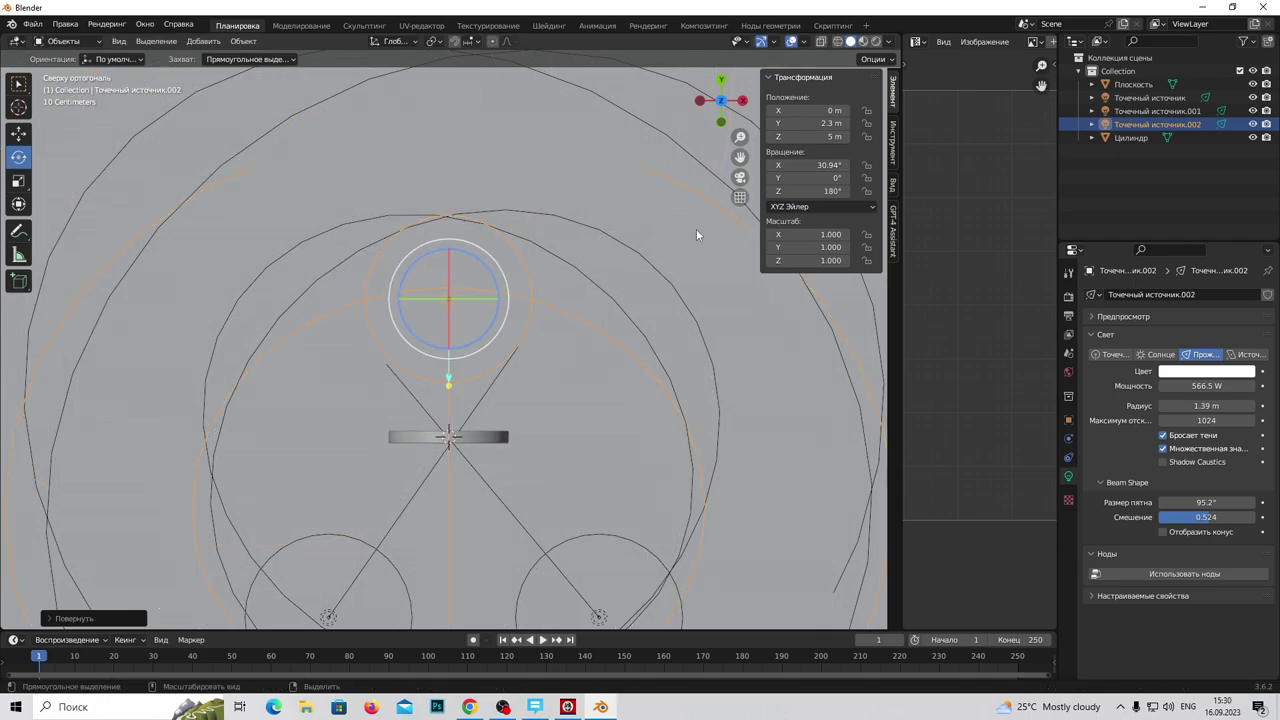
left_click(1196, 385)
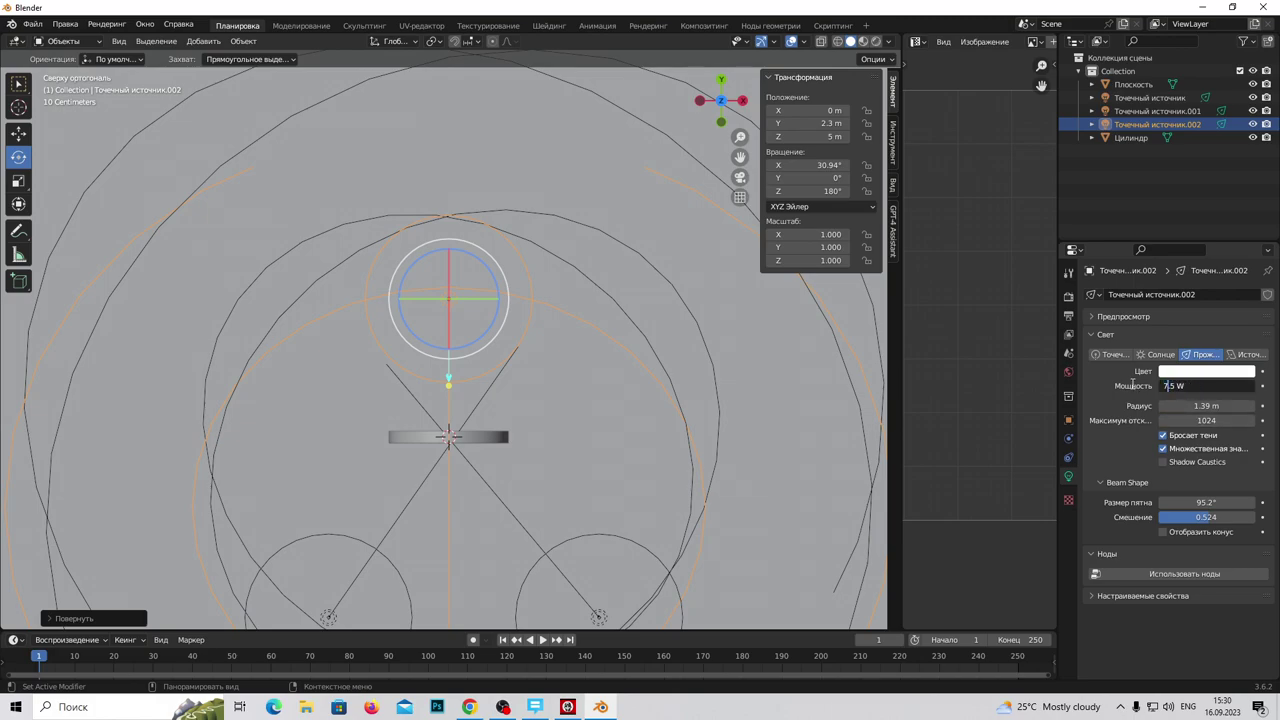
key("Return")
Step: Give the right spotlight 600 W power and a blue colour
middle_click_drag(538, 513, 566, 341, "shift")
left_click(626, 452)
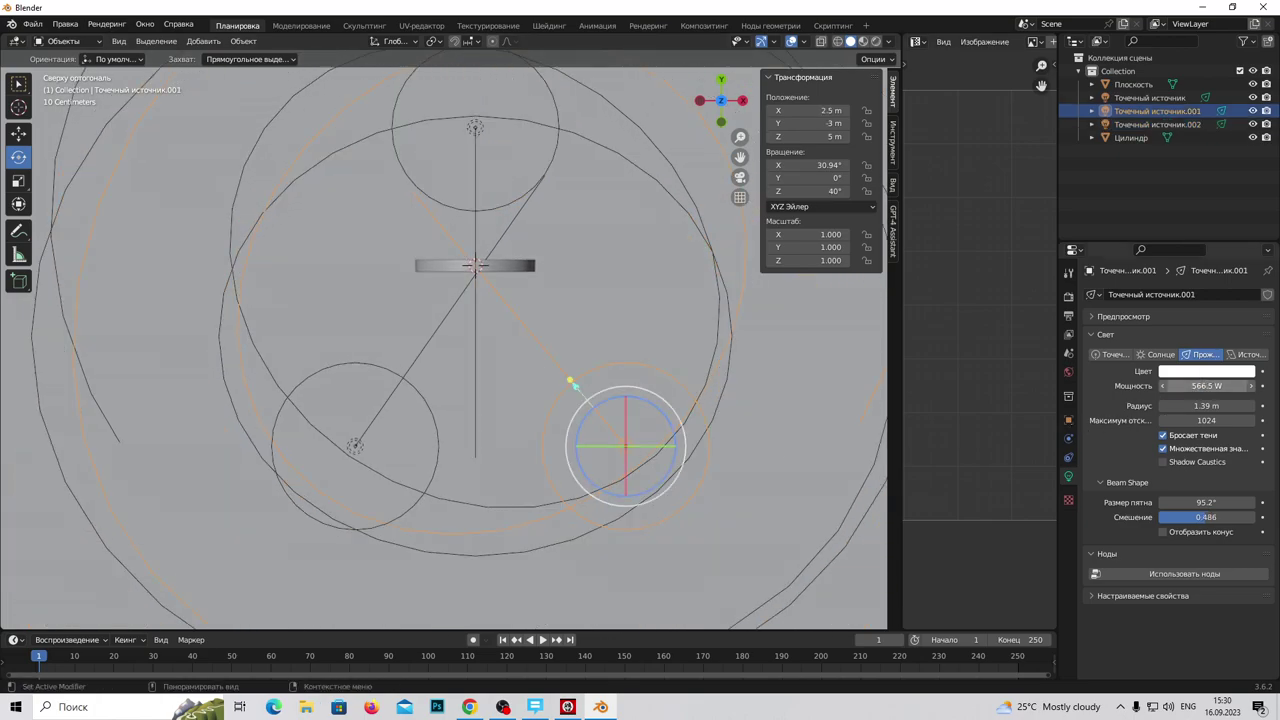
left_click(1185, 388)
type("600")
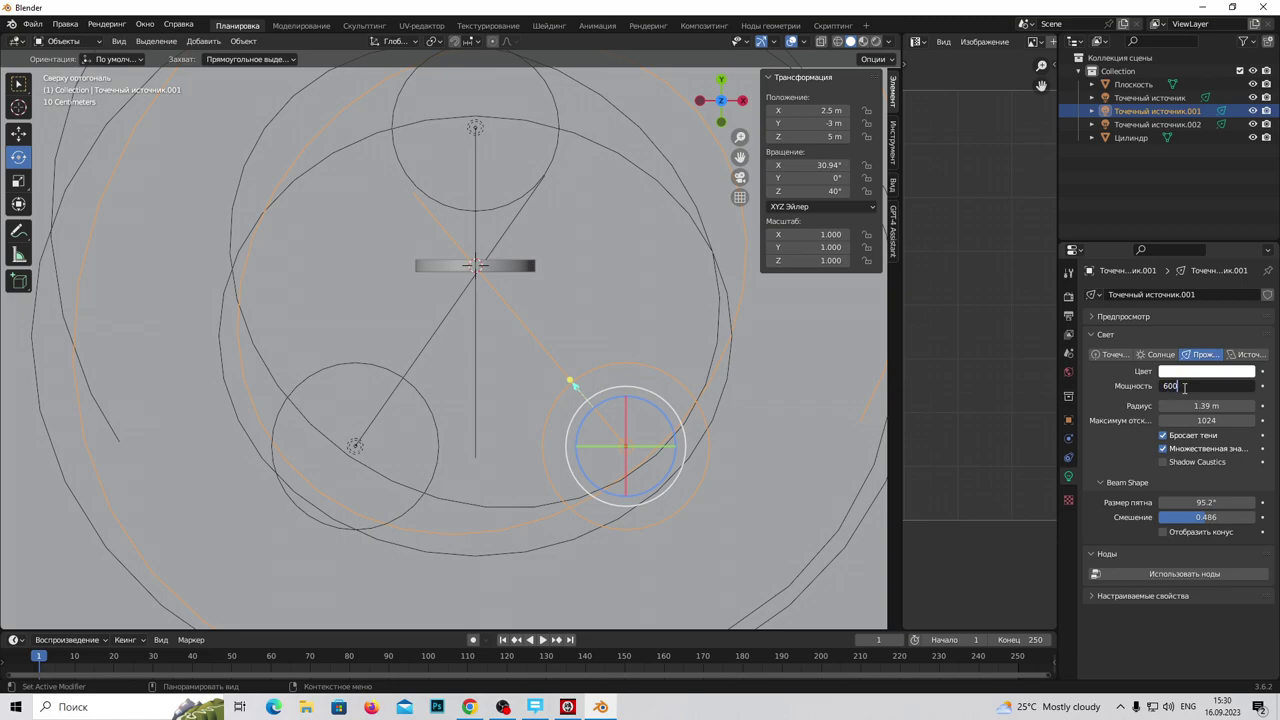
key("Return")
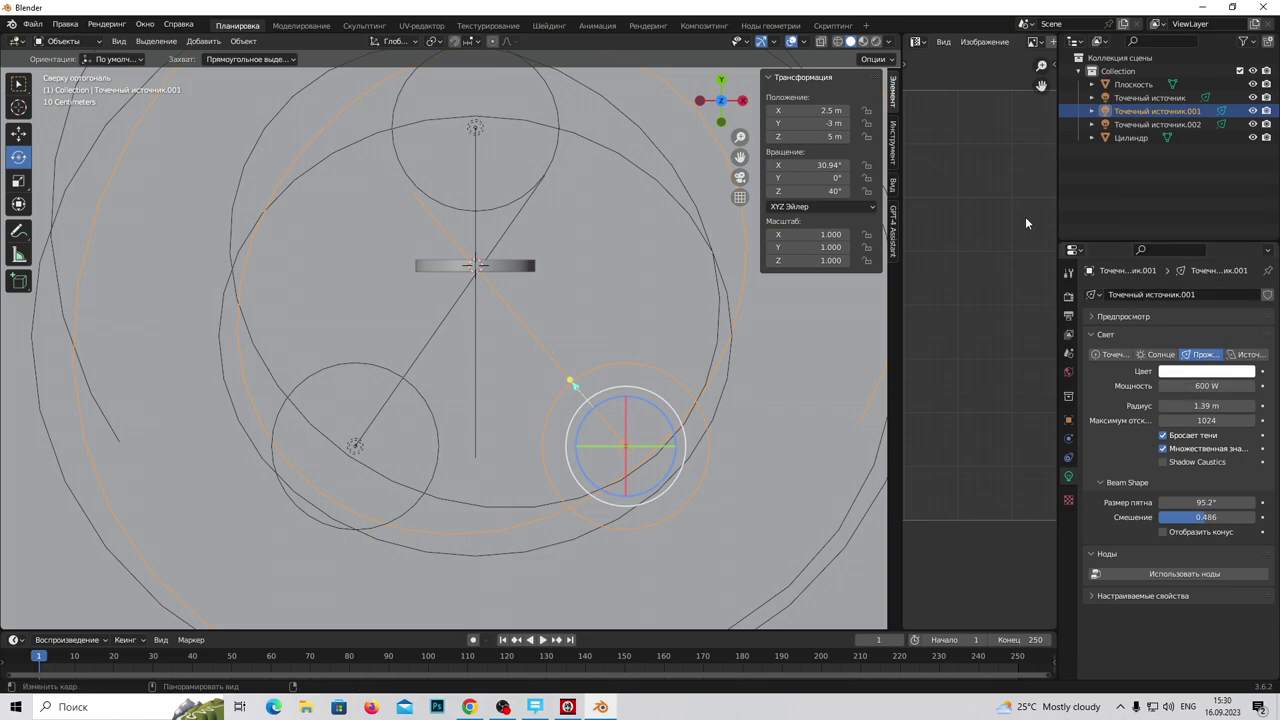
left_click(1193, 372)
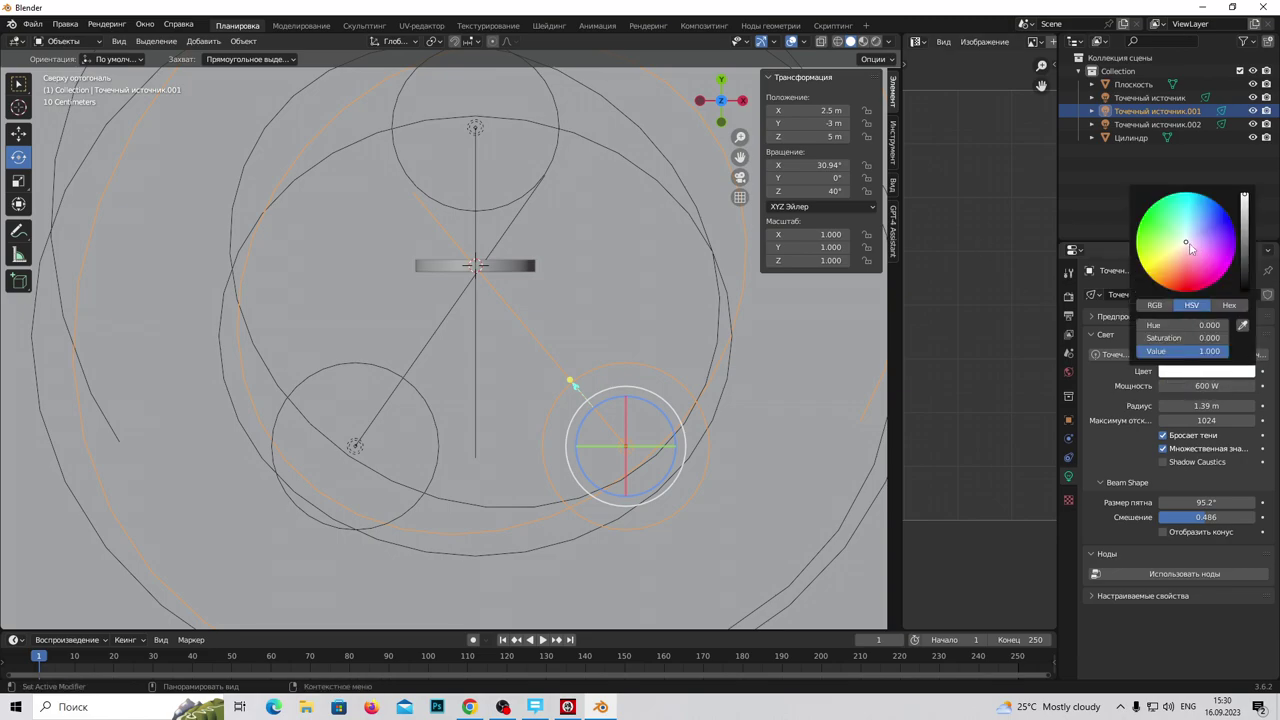
left_click_drag(1190, 248, 1204, 228)
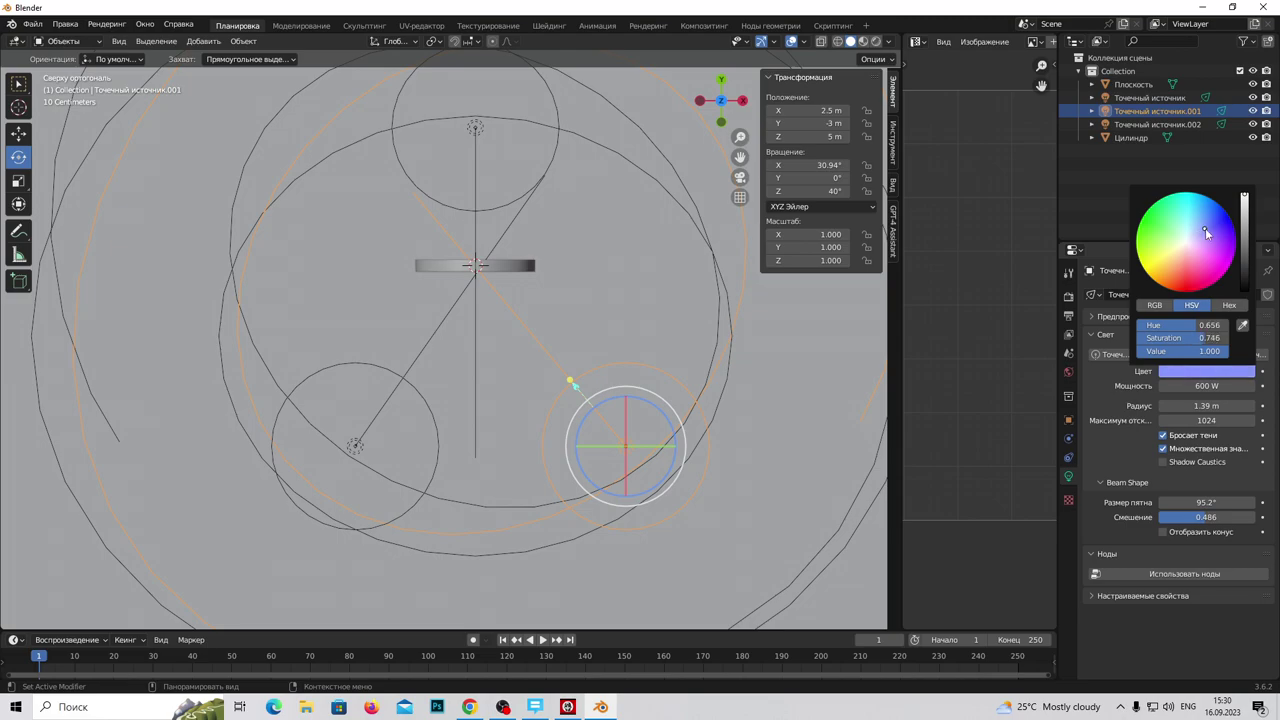
Step: Give the left spotlight 600 W power and a red colour, then preview with Material shading
left_click(355, 448)
left_click(1195, 386)
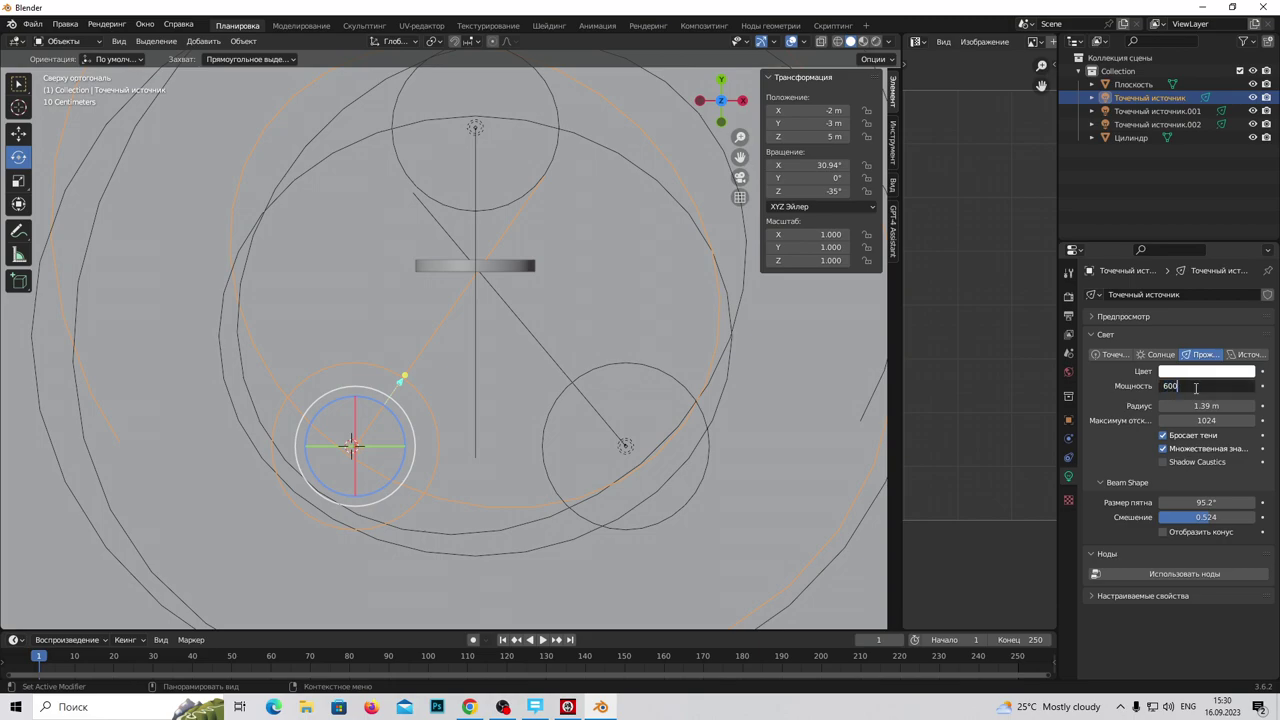
key("Return")
left_click(1192, 371)
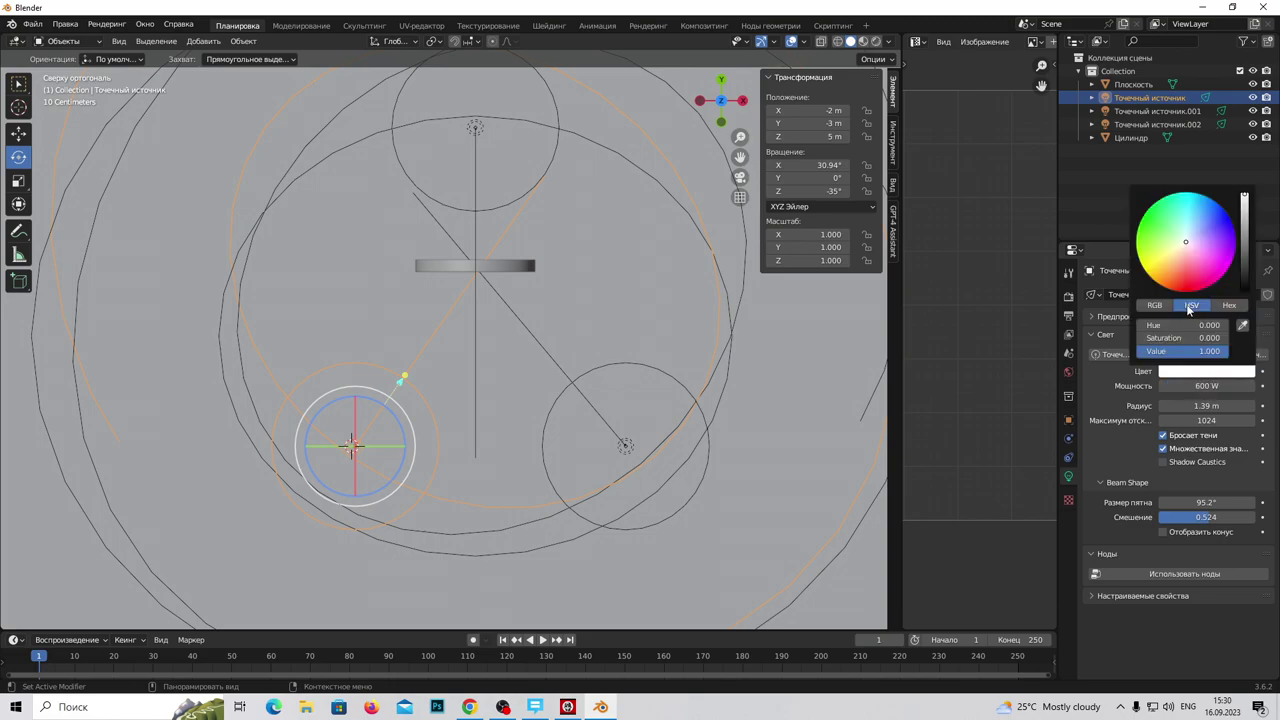
left_click_drag(1185, 241, 1185, 291)
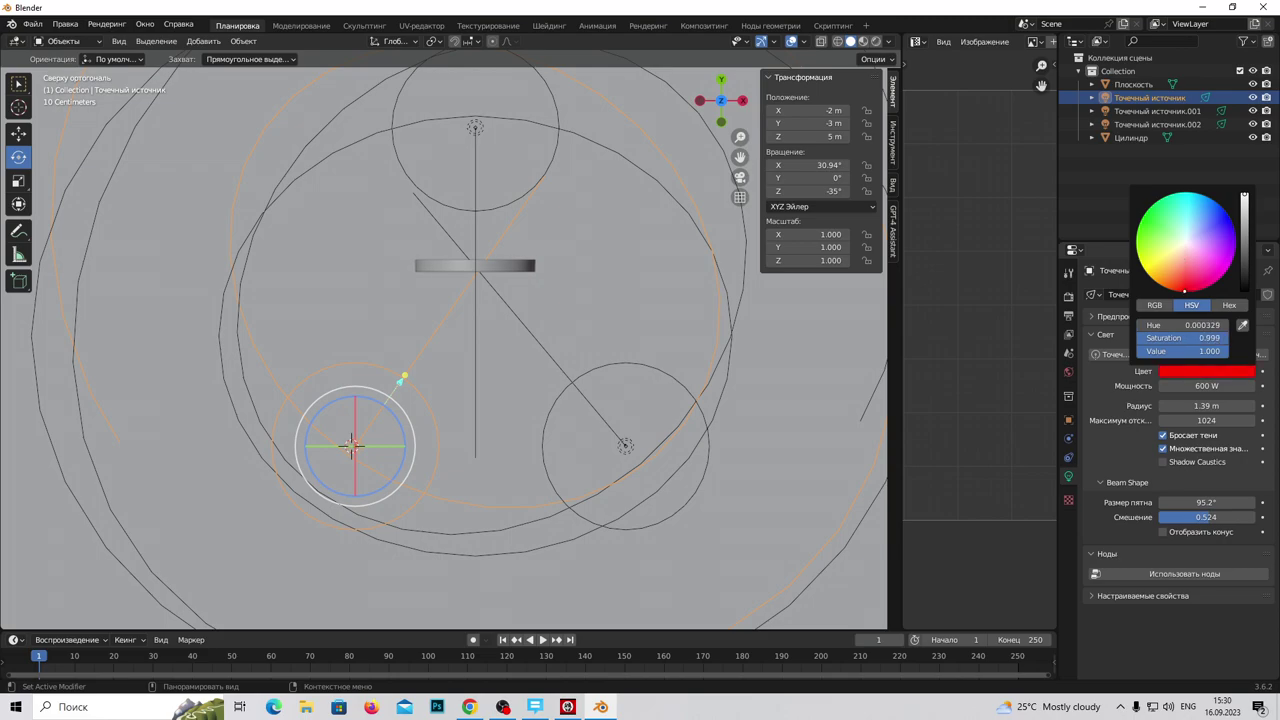
middle_click_drag(770, 507, 576, 432)
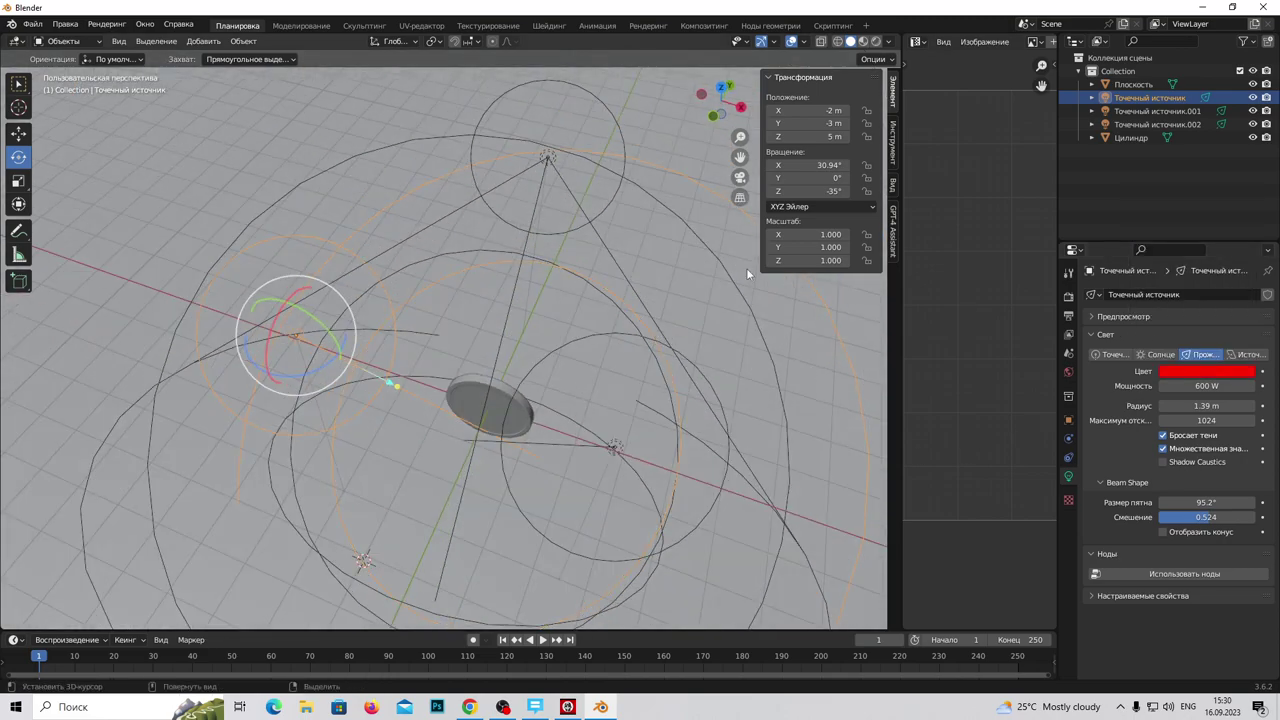
left_click(862, 46)
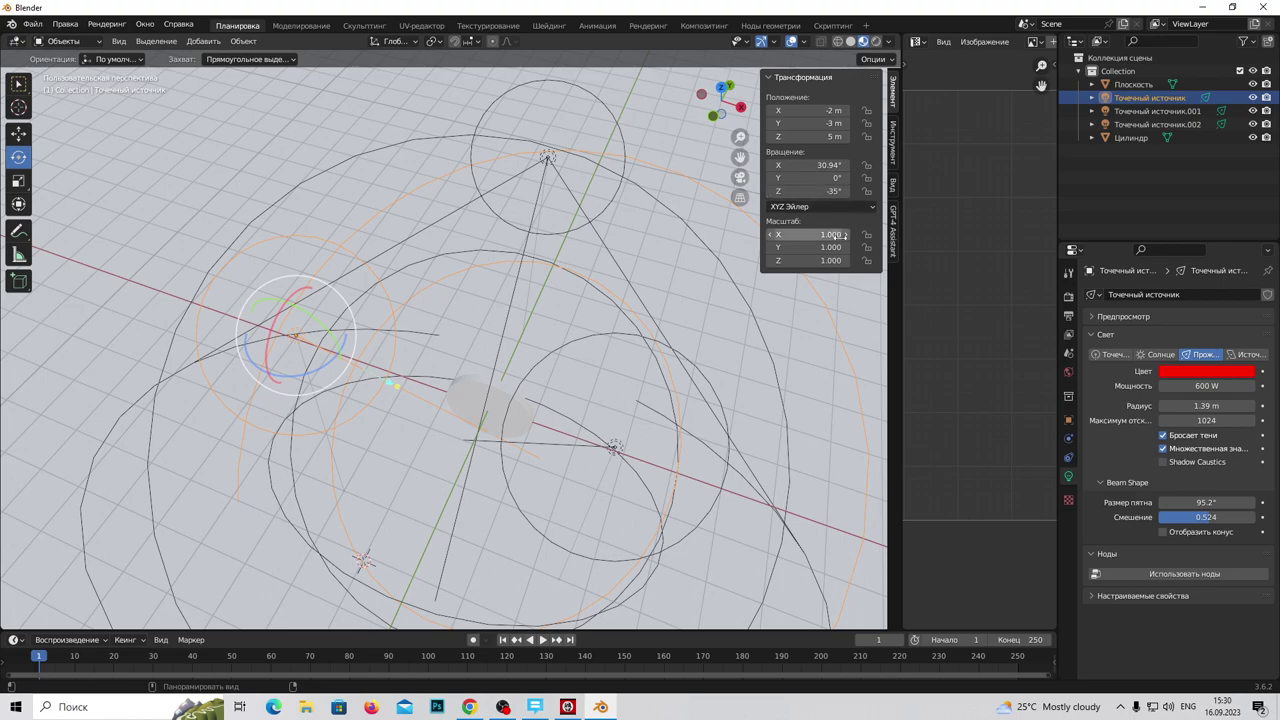
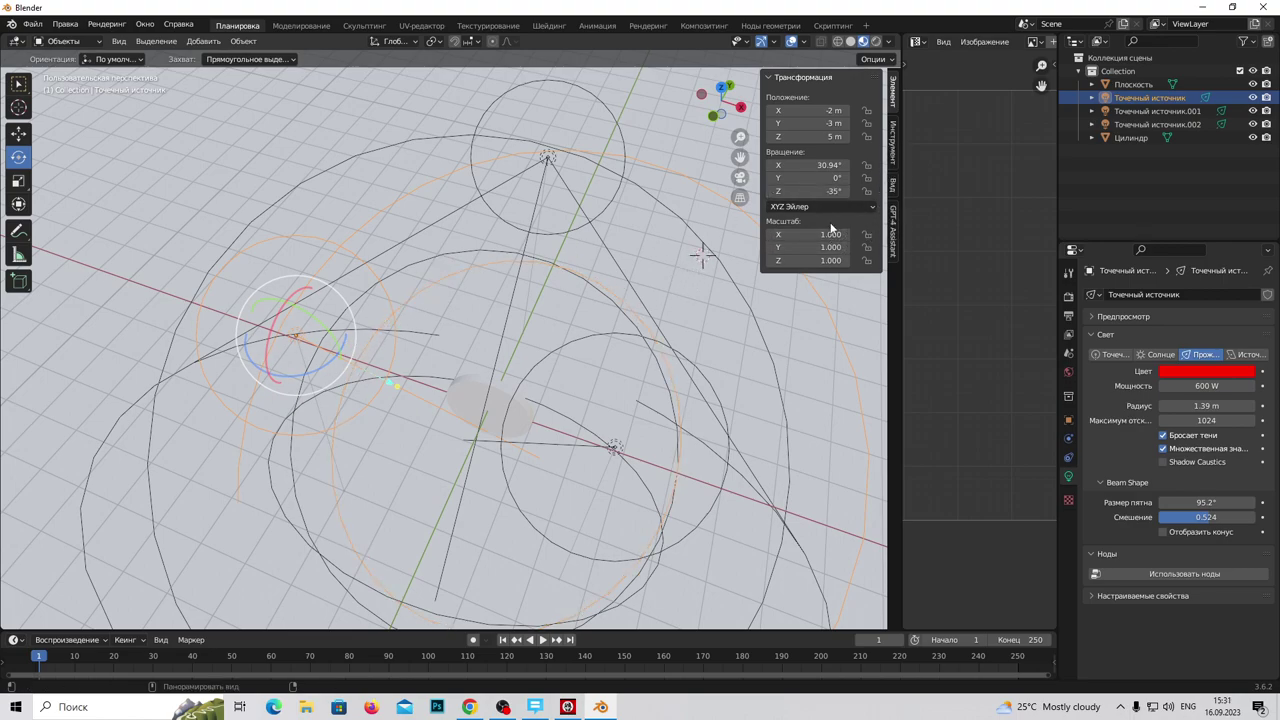
Step: Set the 3D cursor location X, Y and Z to 0 in the sidebar View tab
left_click(894, 148)
left_click(894, 186)
left_click(836, 299)
type("0")
key("Tab")
type("0")
key("Tab")
type("0")
Step: Reset the 3D cursor rotation to 0° on all axes and switch to Rendered shading
left_click(842, 355)
left_click(845, 360)
type("0")
key("Tab")
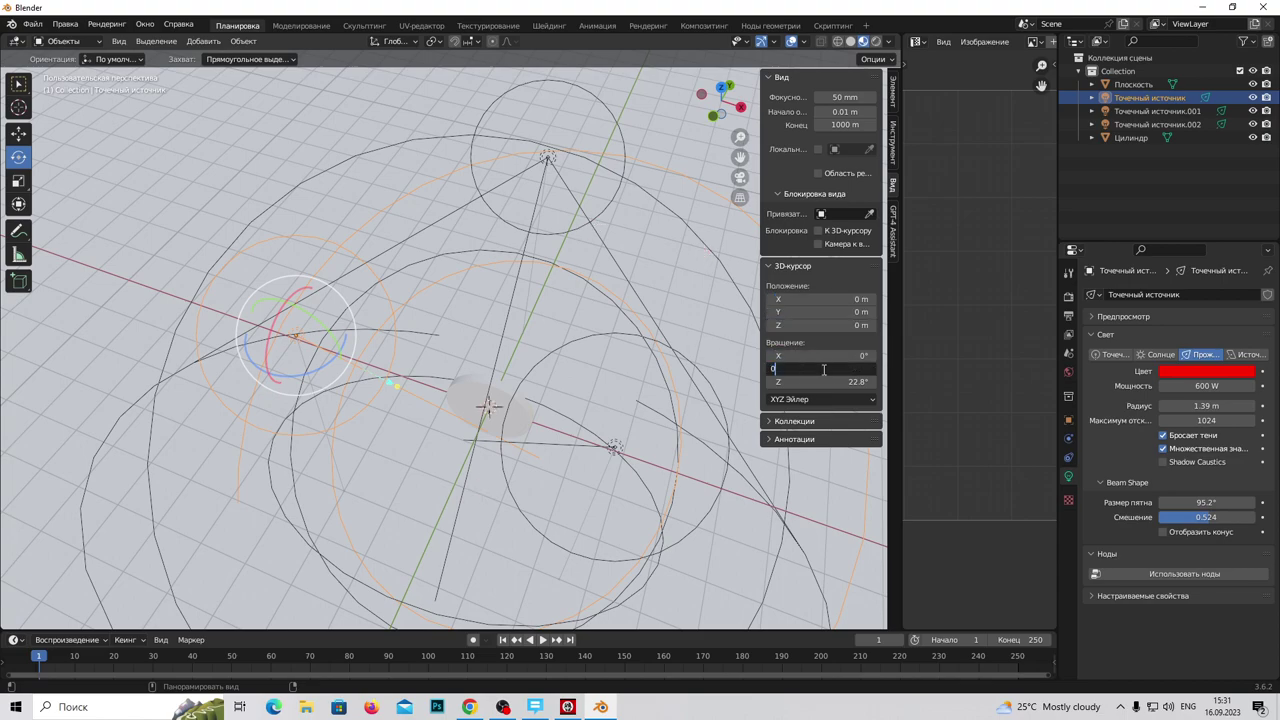
type("0")
key("Tab")
type("0")
key("Return")
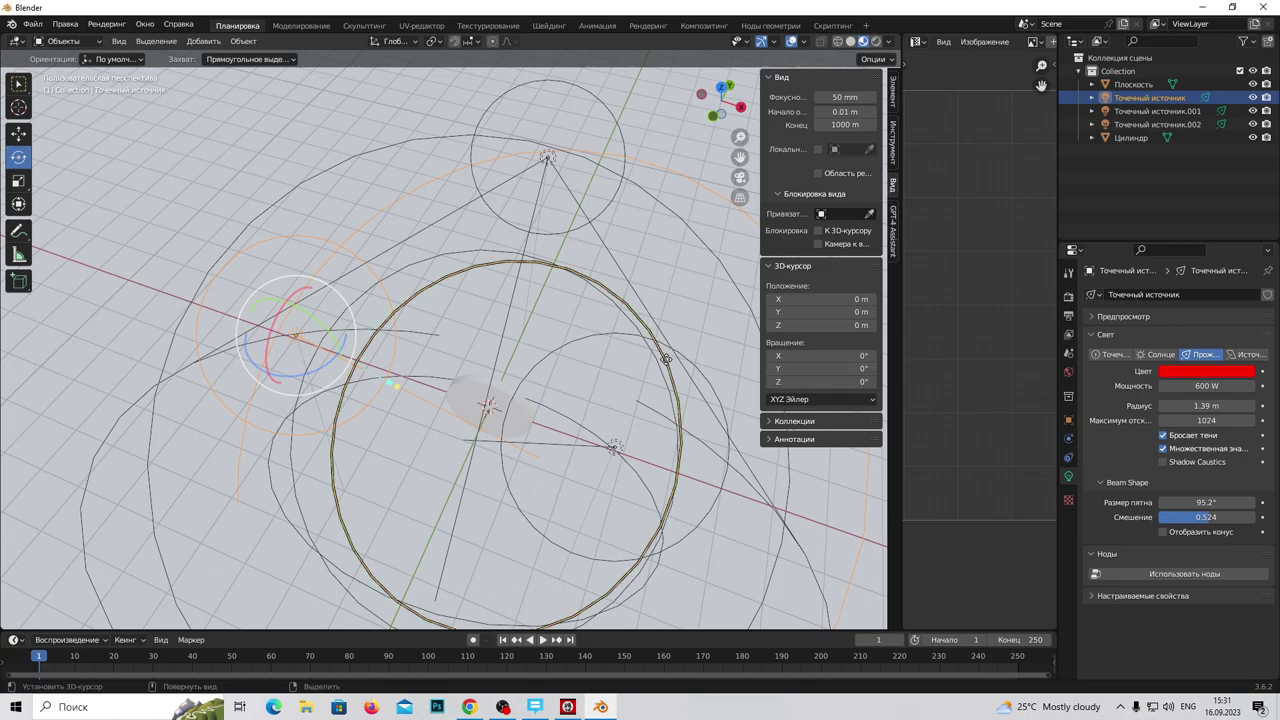
left_click(876, 43)
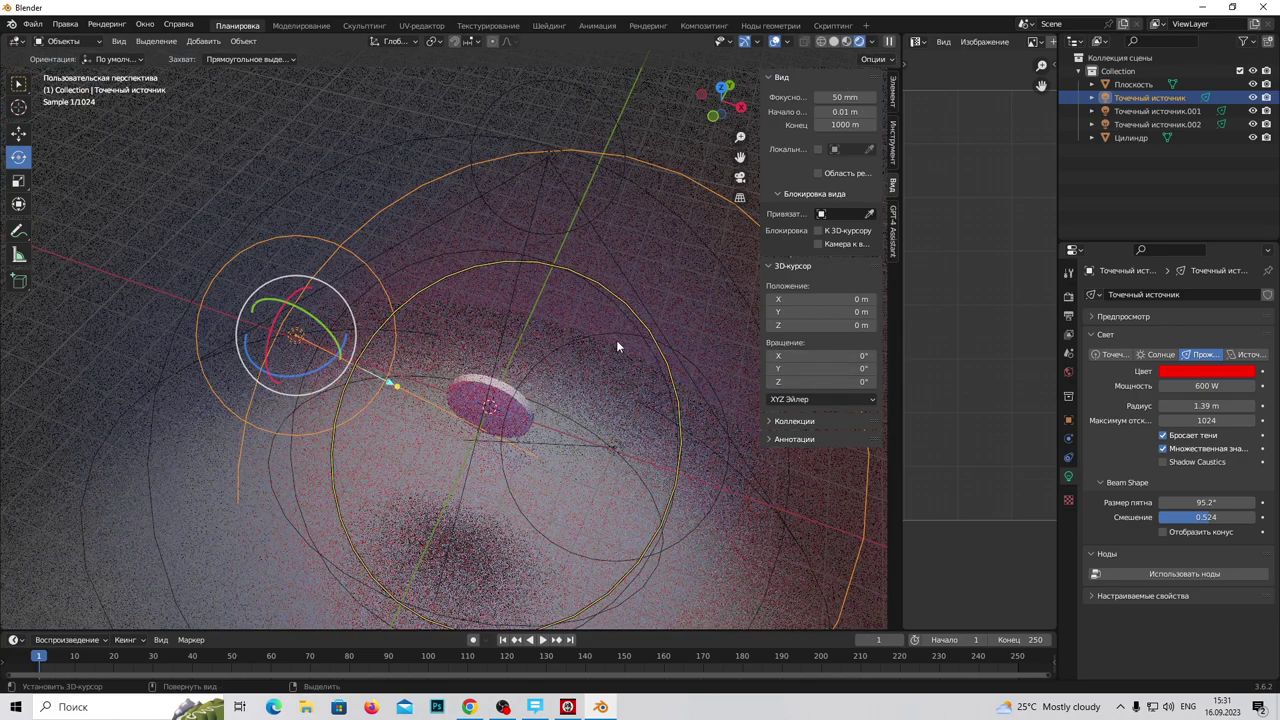
Step: Desaturate the first spotlight's colour from red to pale pink
mouse_move(543, 414)
middle_mouse_down()
mouse_move(511, 427)
mouse_move(496, 414)
mouse_move(521, 343)
mouse_move(484, 301)
mouse_move(478, 347)
mouse_move(596, 349)
middle_mouse_up()
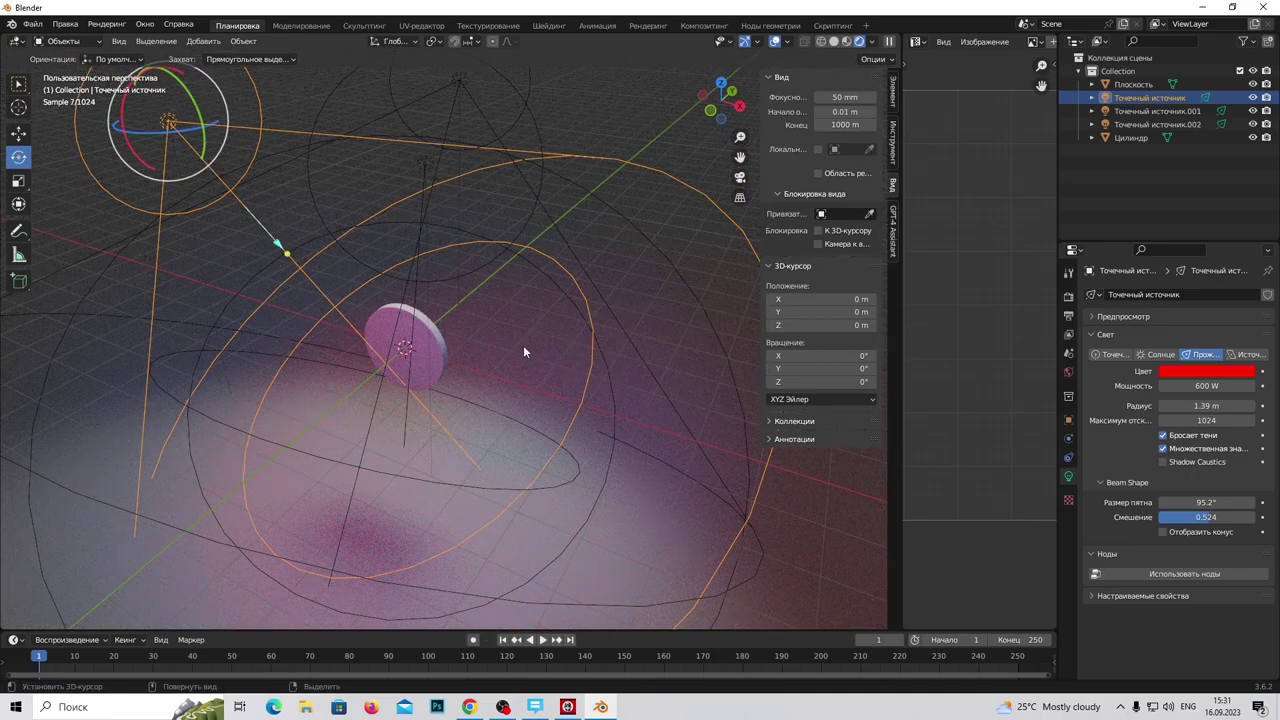
mouse_move(457, 334)
middle_mouse_down()
mouse_move(474, 397)
mouse_move(511, 230)
middle_mouse_up()
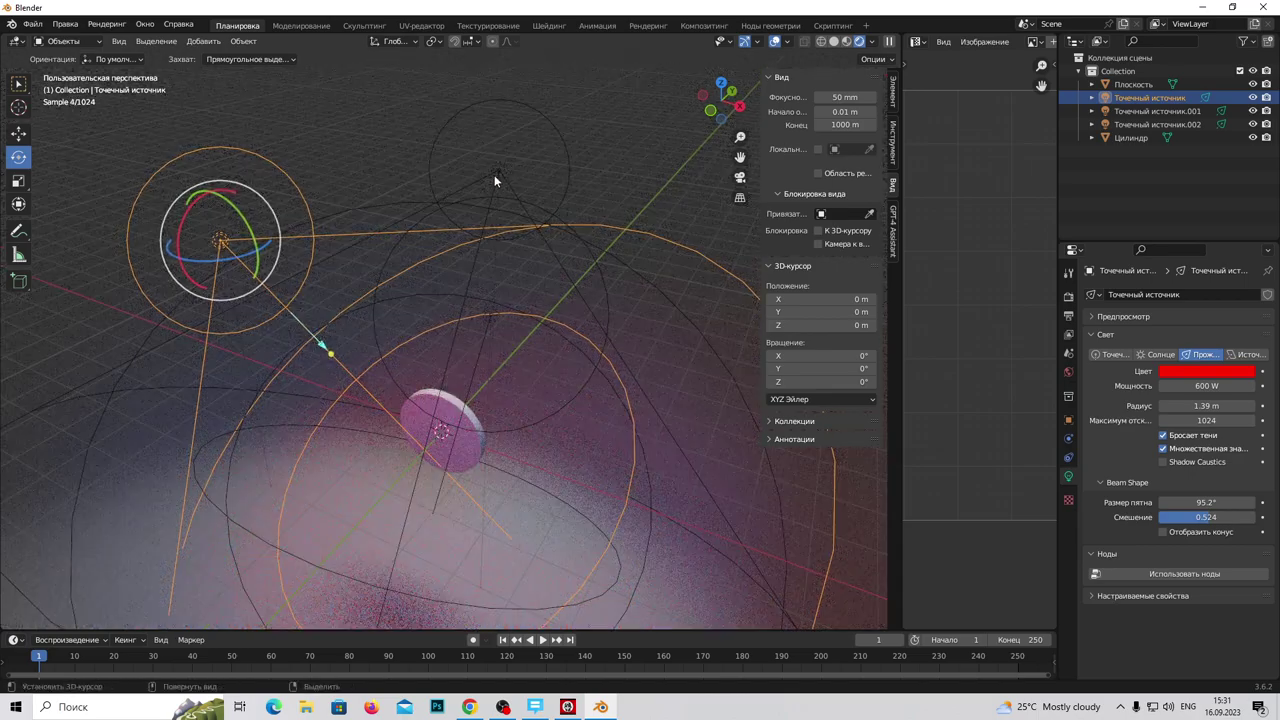
left_click(1193, 372)
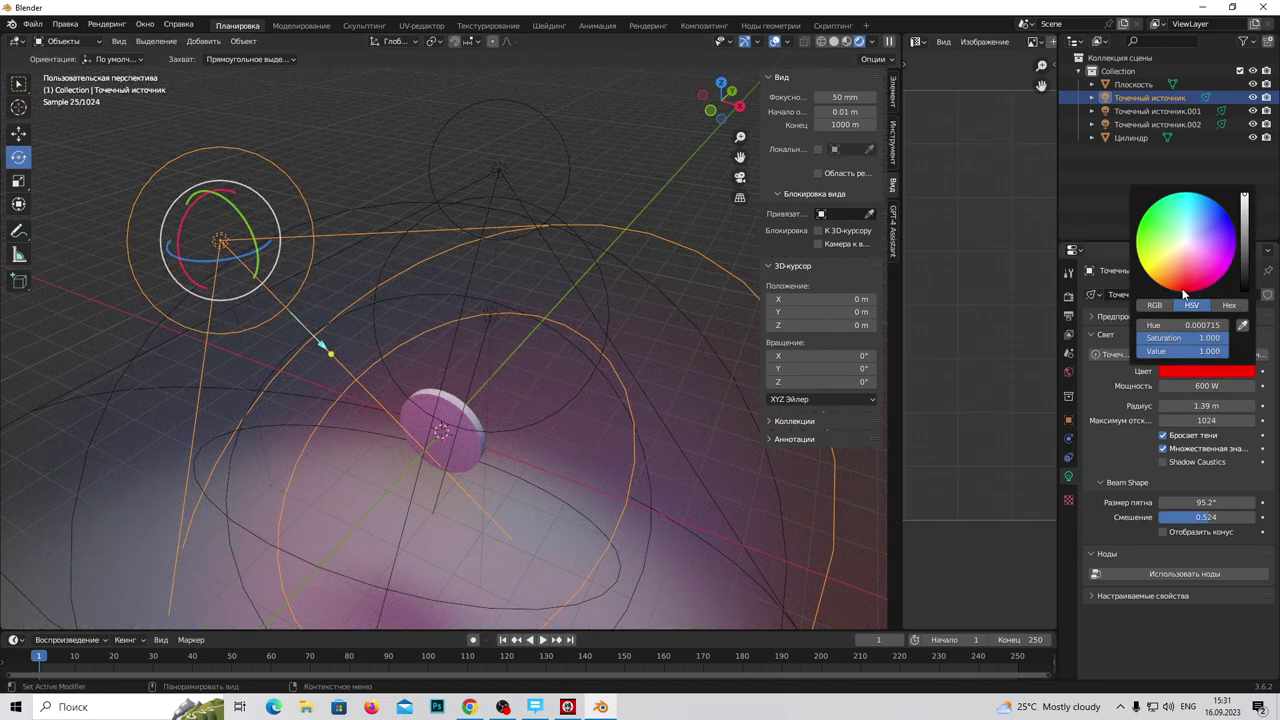
left_click_drag(1184, 293, 1187, 253)
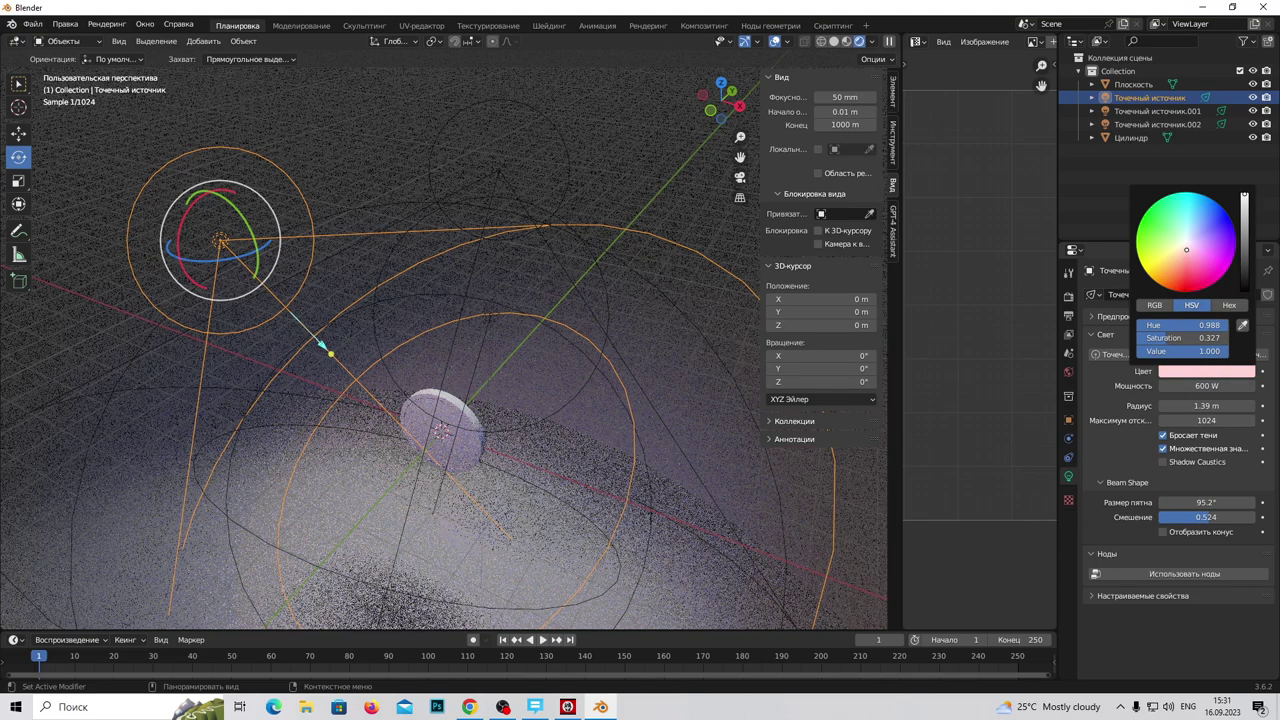
Step: Select spotlight Точечный источник.001 and desaturate its colour to pale lavender
mouse_move(718, 391)
middle_mouse_down()
mouse_move(501, 438)
mouse_move(624, 347)
middle_mouse_up()
left_click(603, 308)
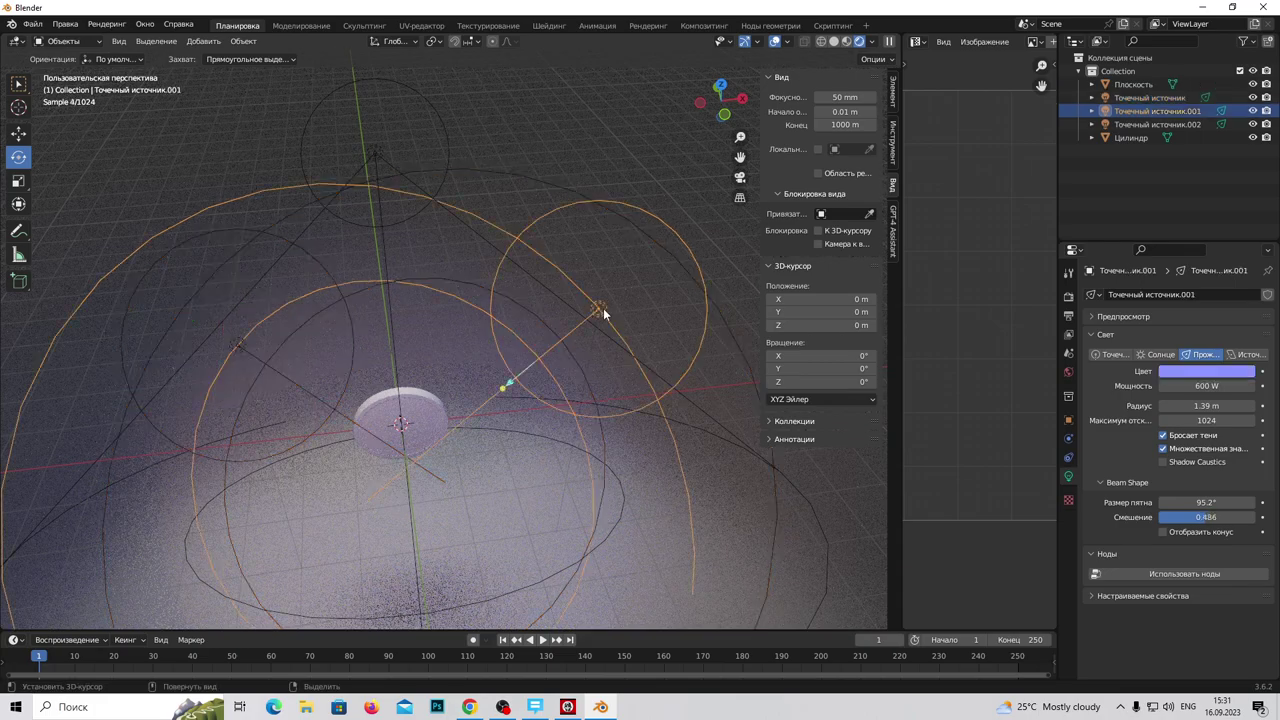
left_click(1170, 371)
left_click_drag(1191, 240, 1195, 237)
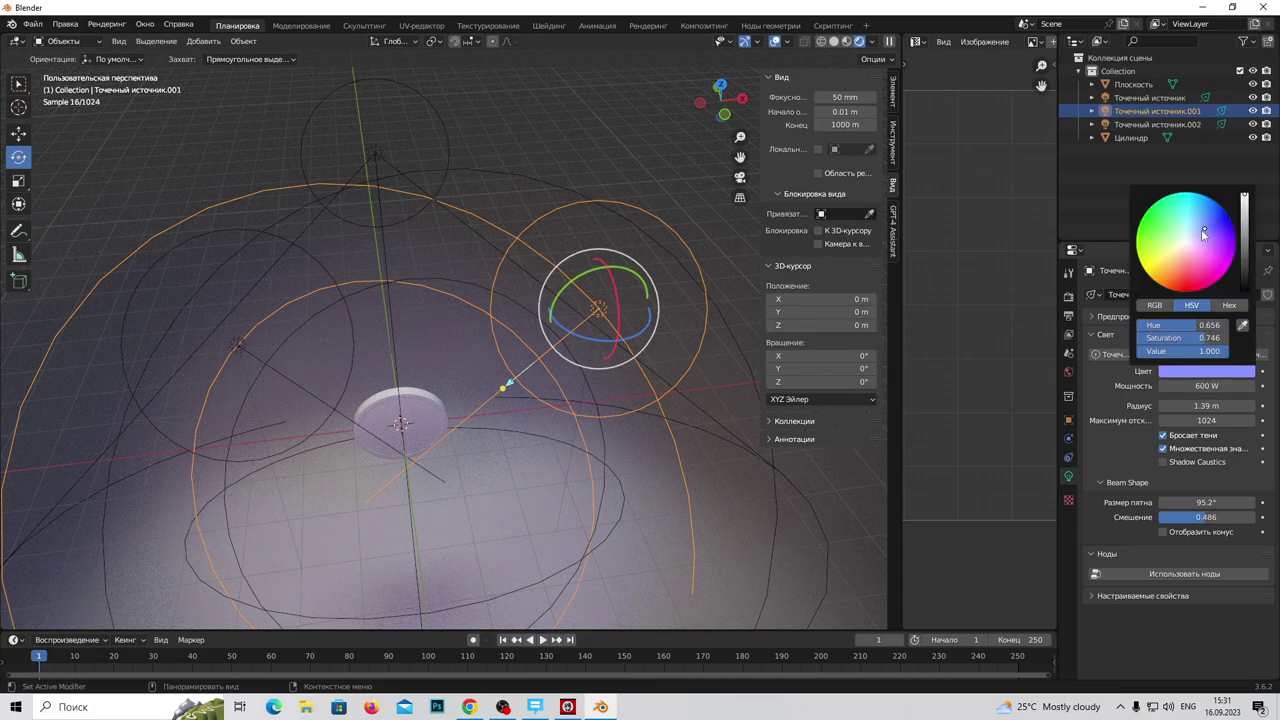
left_click_drag(1195, 237, 1196, 237)
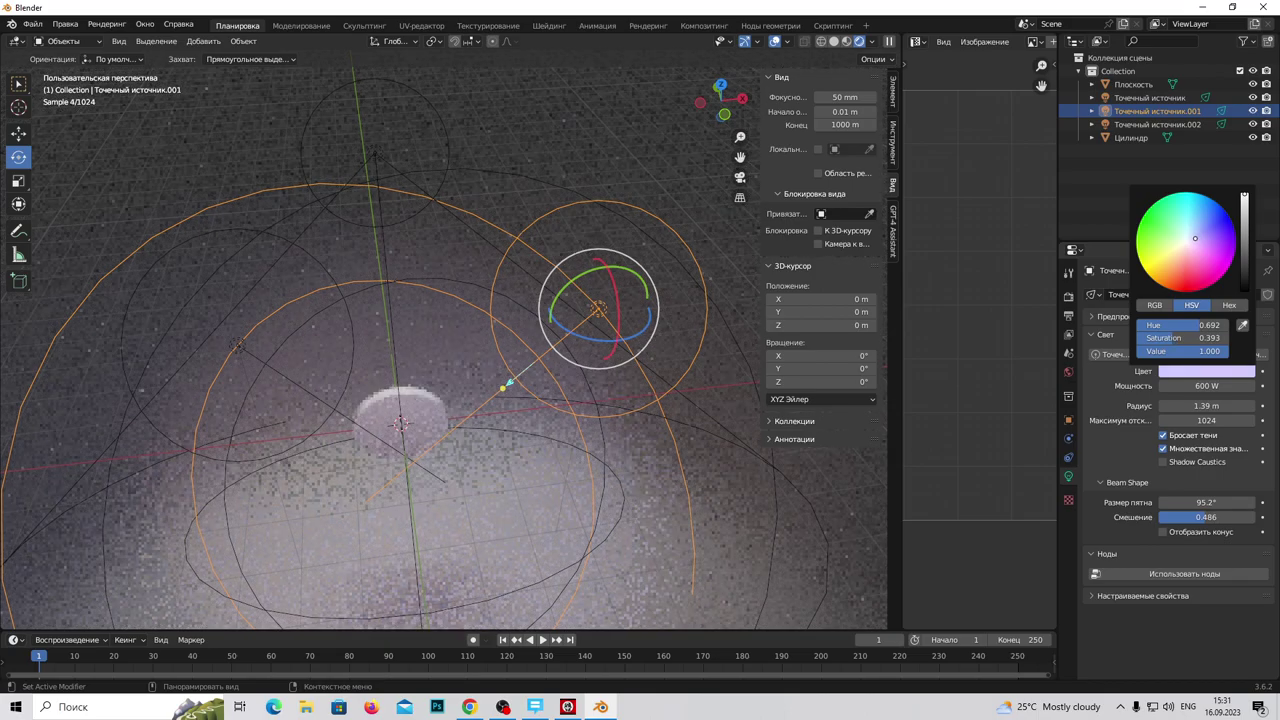
Step: Select spotlight Точечный источник.002 and set its power to 800 W
mouse_move(576, 461)
middle_mouse_down()
mouse_move(467, 454)
mouse_move(628, 280)
middle_mouse_up()
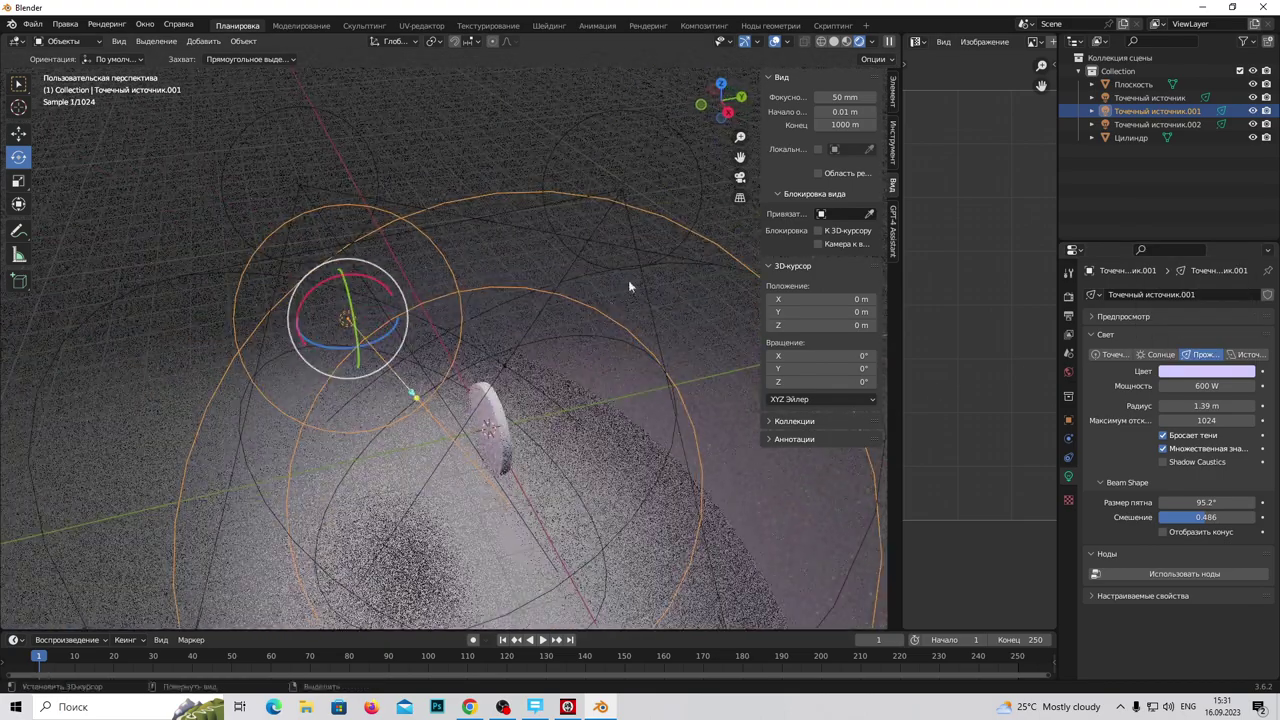
left_click(625, 184)
left_click(1205, 385)
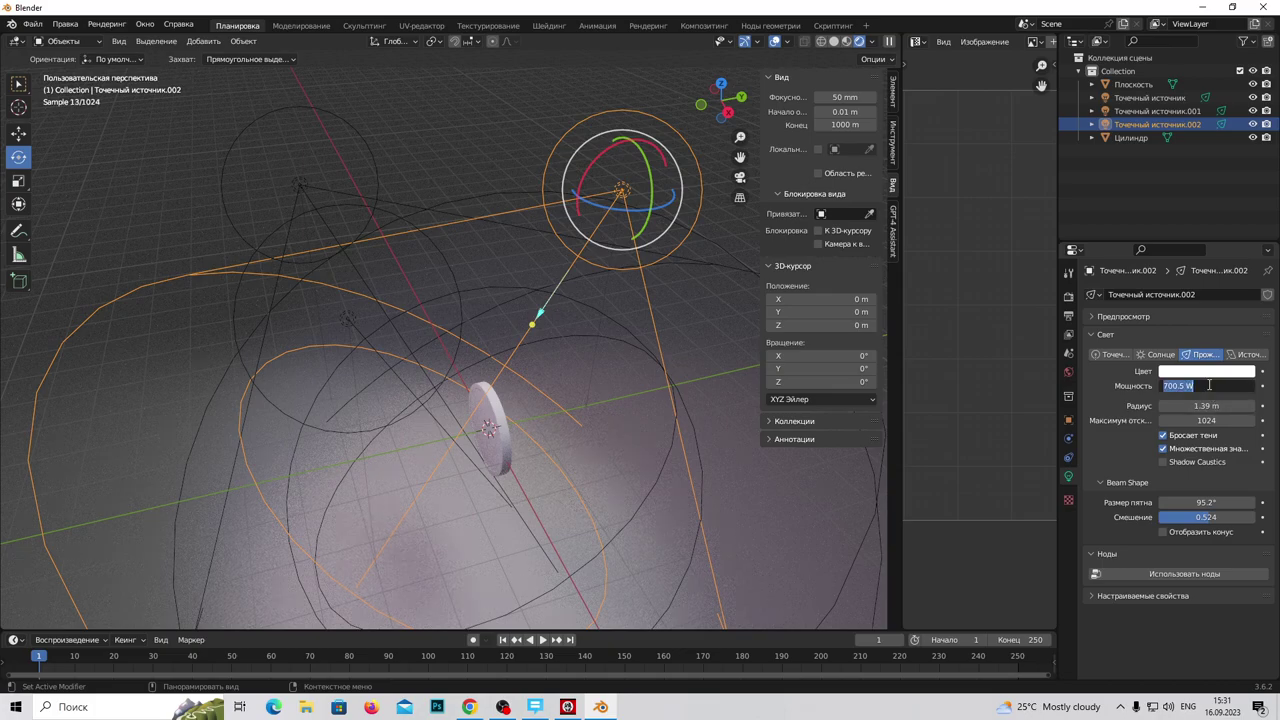
type("800")
key("Return")
mouse_move(640, 480)
middle_mouse_down()
mouse_move(577, 523)
mouse_move(706, 438)
mouse_move(599, 500)
mouse_move(554, 373)
mouse_move(558, 285)
middle_mouse_up()
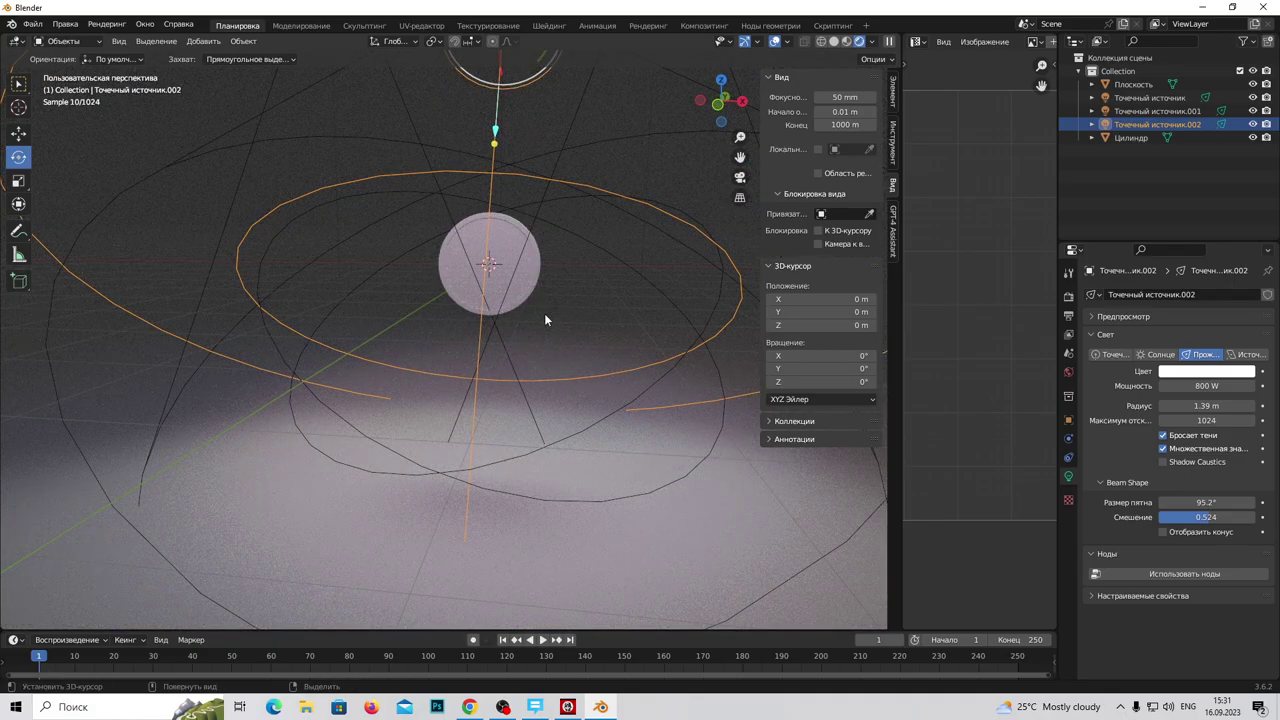
mouse_move(545, 320)
middle_mouse_down()
mouse_move(562, 399)
mouse_move(560, 380)
middle_mouse_up()
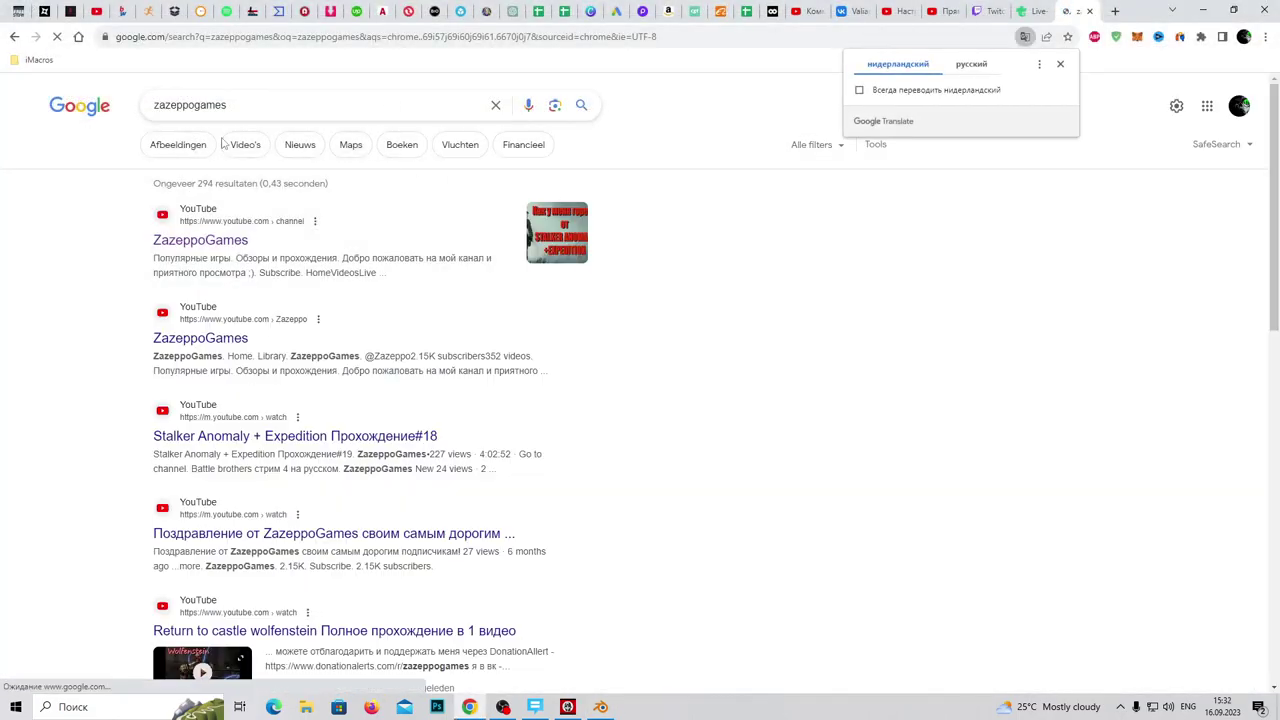
Step: From Google Images results, save the gas-mask skull picture as unnamed.jpg
left_click(194, 148)
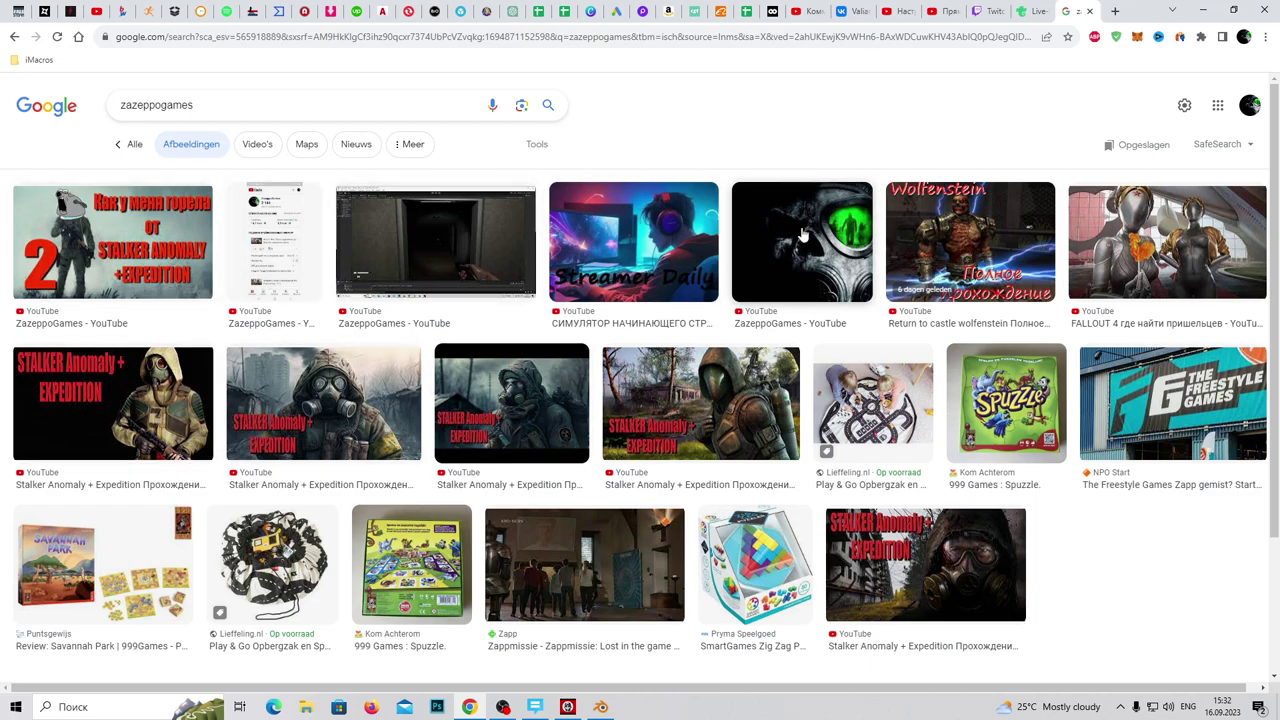
left_click(801, 235)
right_click(1009, 331)
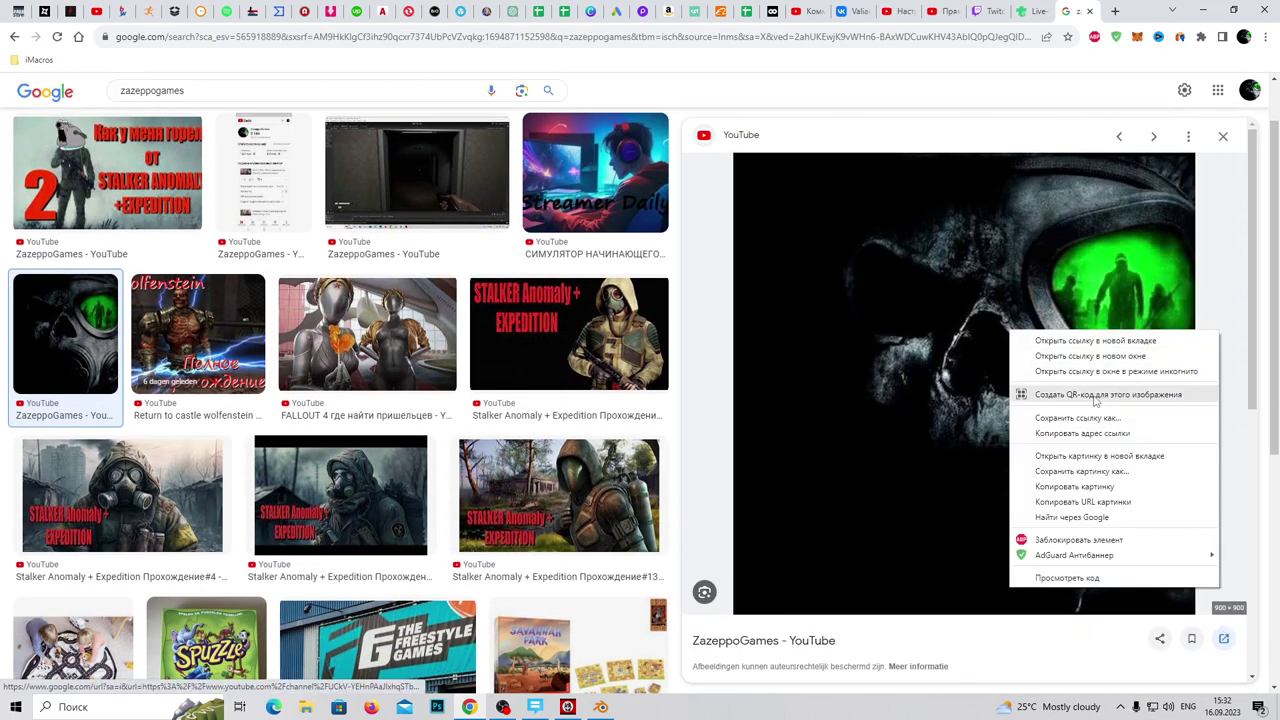
left_click(1087, 474)
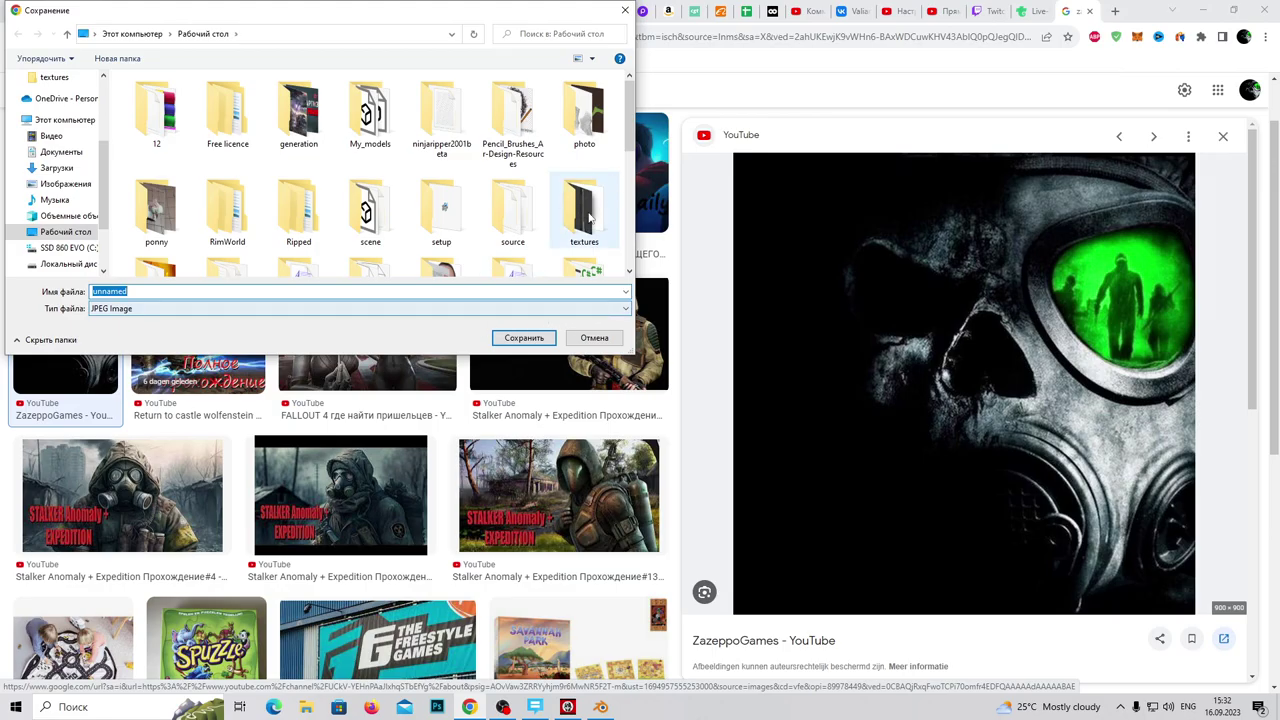
left_click(524, 337)
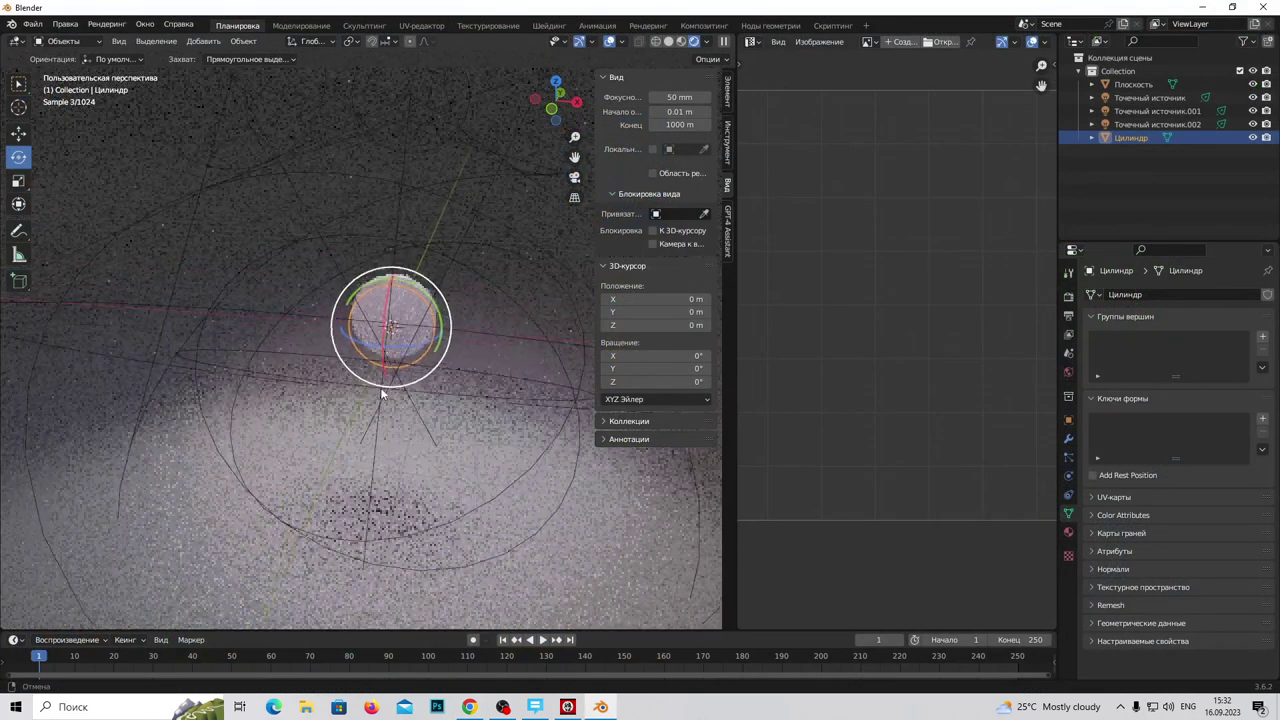
Step: Switch the viewport to Solid shading and bring up the right area's Editor Type list
mouse_move(412, 458)
middle_mouse_down()
mouse_move(389, 464)
mouse_move(423, 320)
middle_mouse_up()
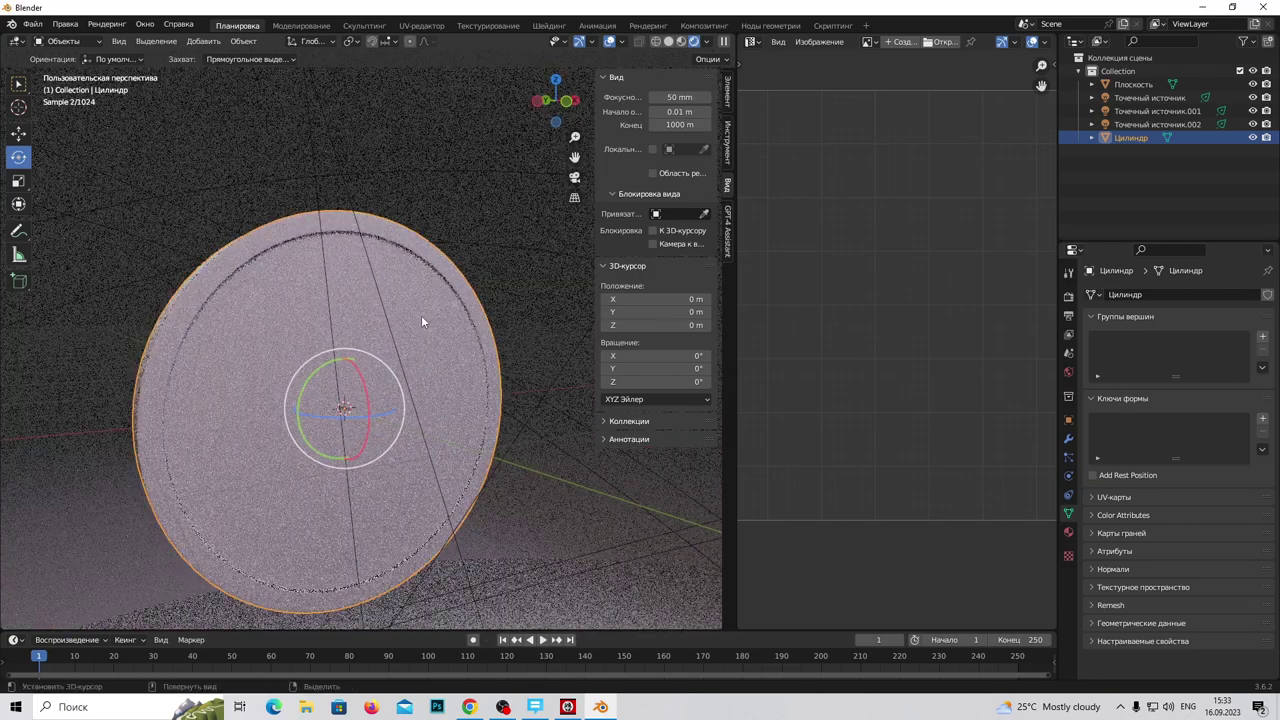
left_click(668, 41)
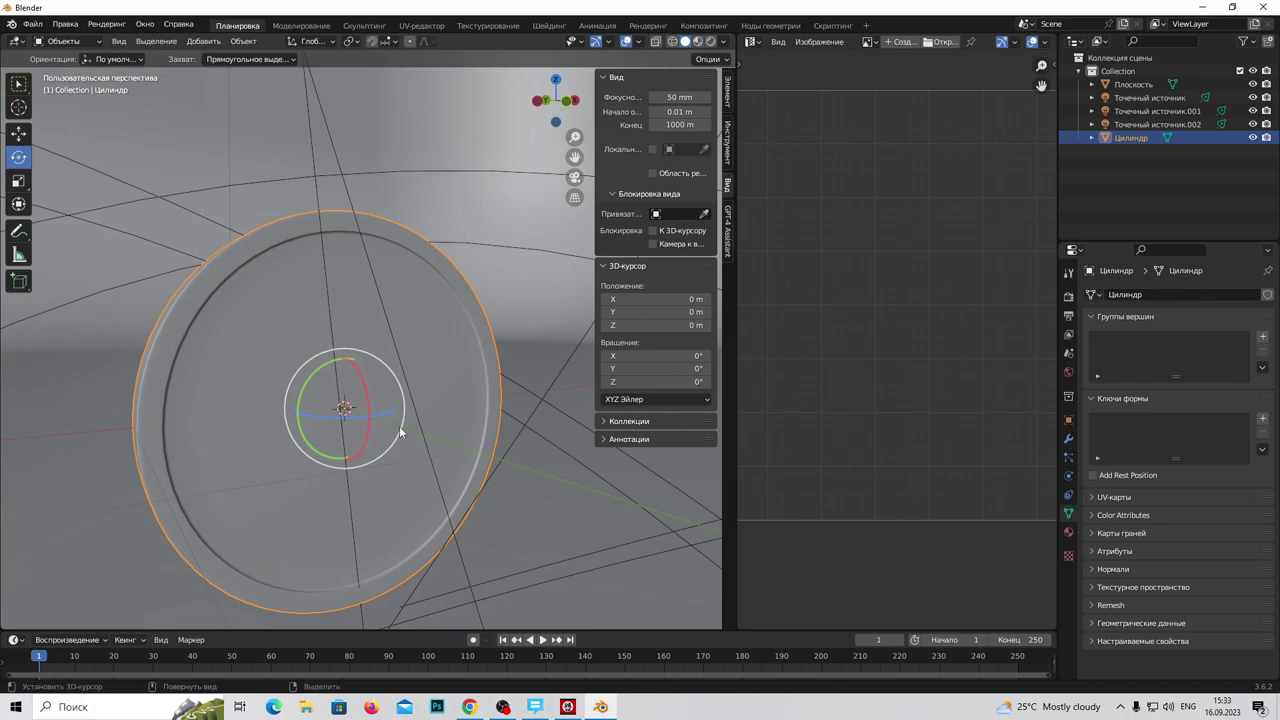
middle_click_drag(399, 426, 349, 450)
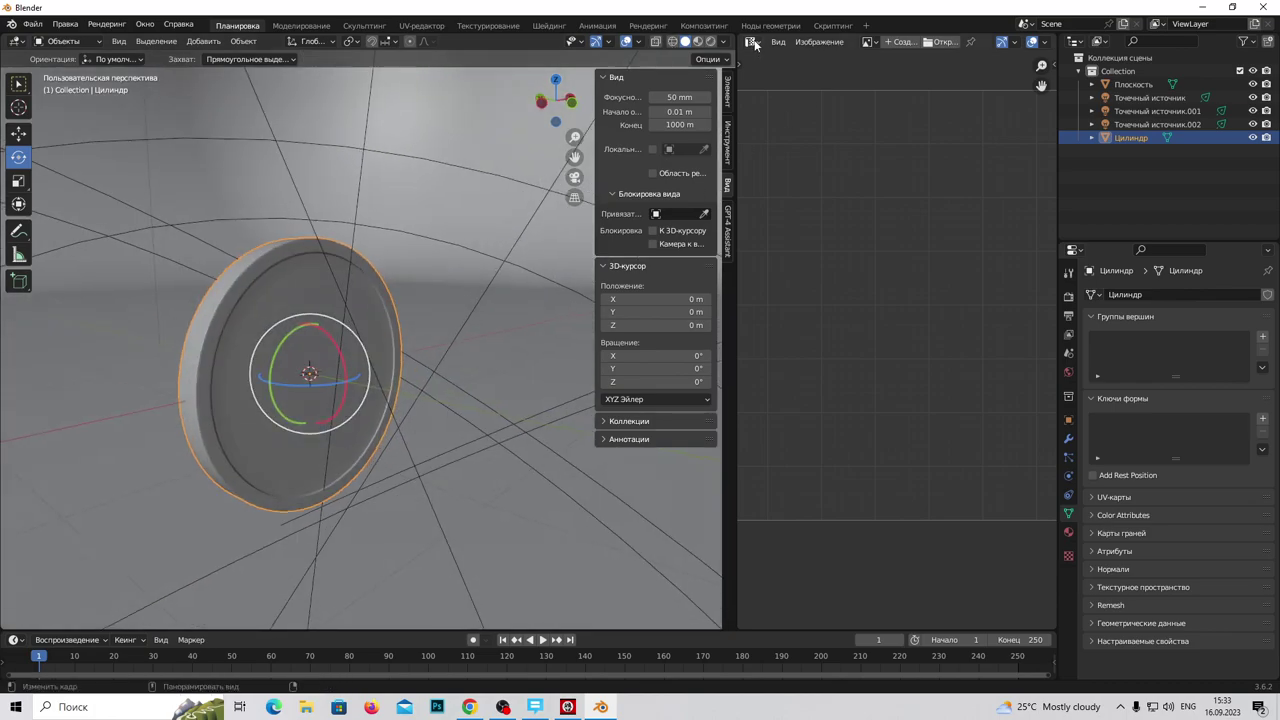
left_click(751, 42)
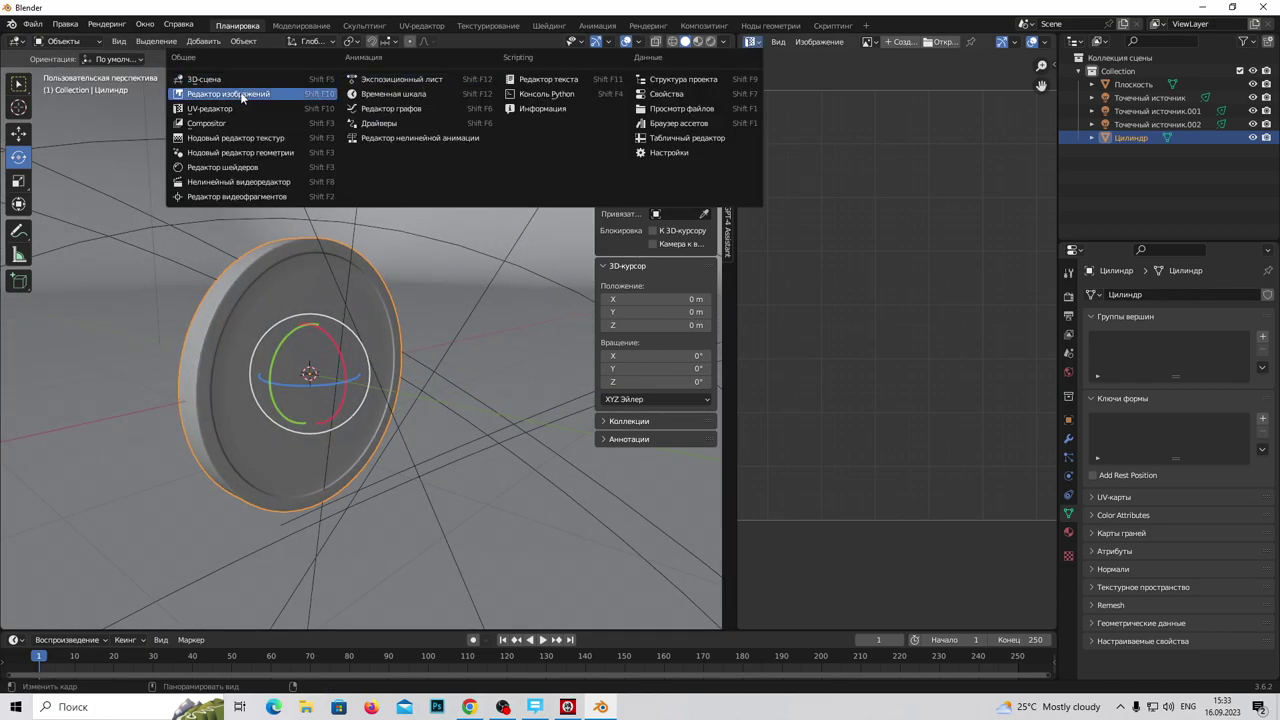
Step: Turn the right area into a Shader Editor and give the cylinder a new material named Manetka
left_click(255, 167)
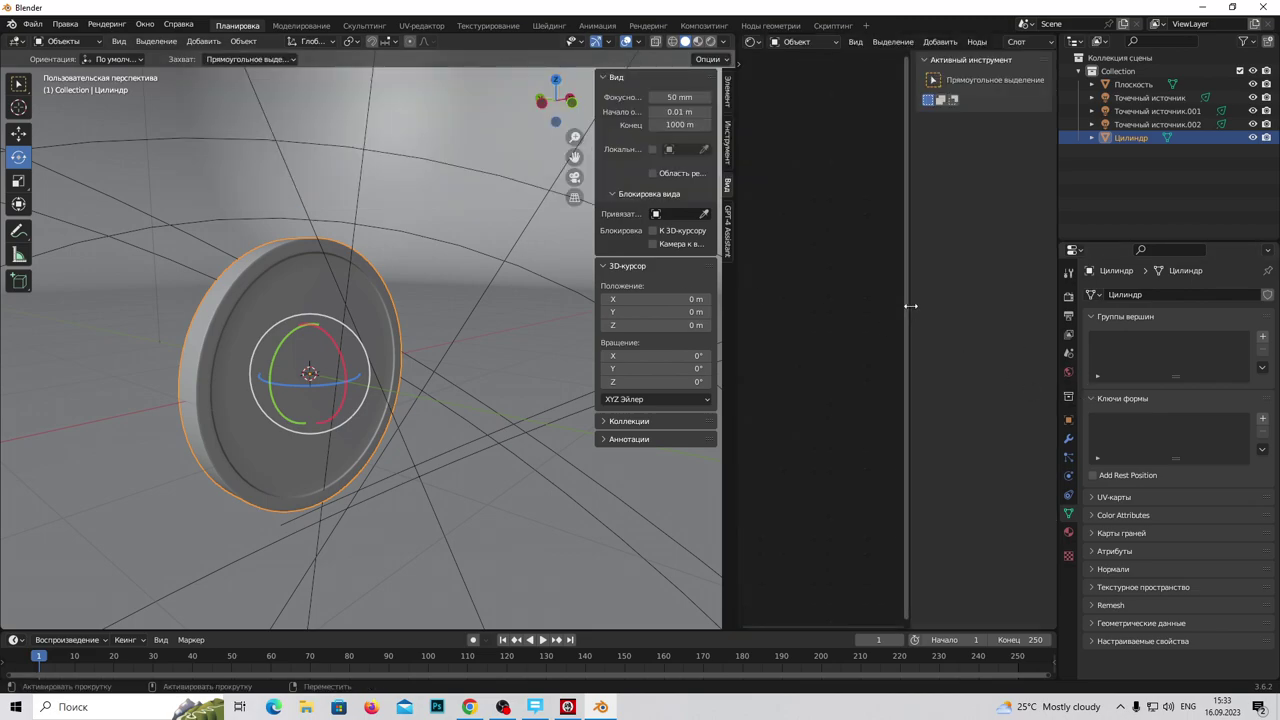
left_click_drag(908, 306, 1040, 306)
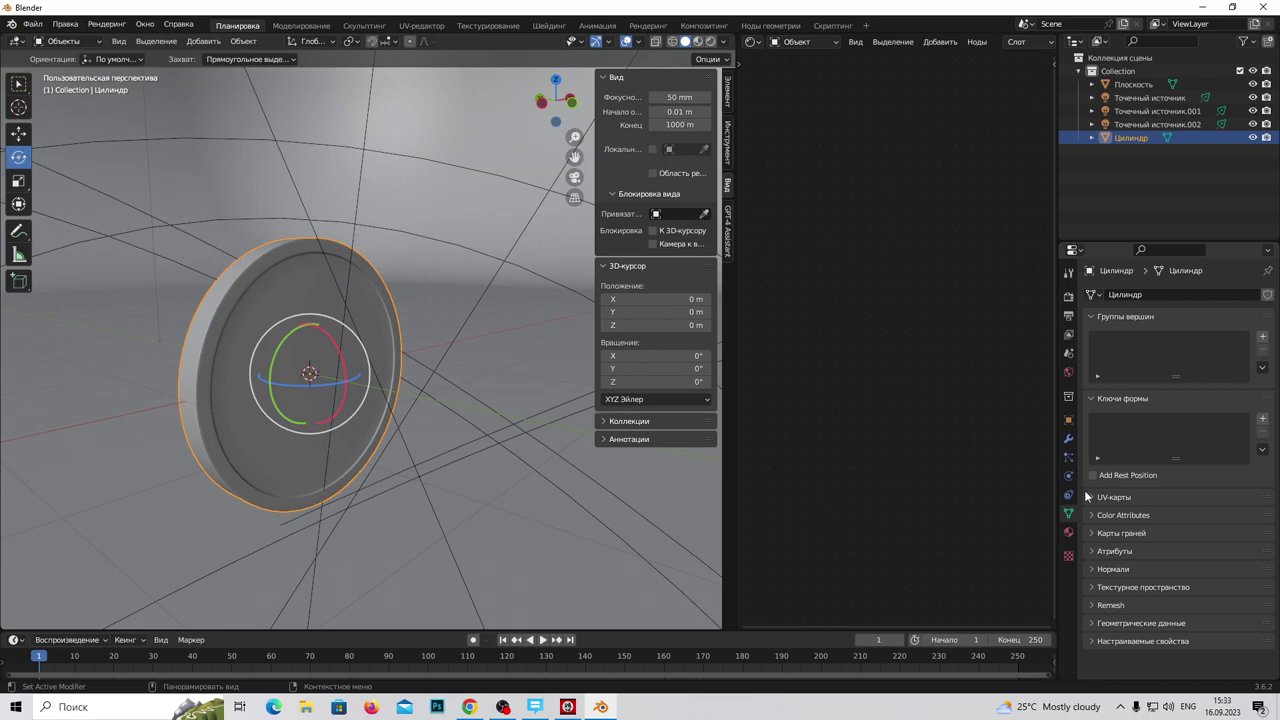
left_click(1068, 533)
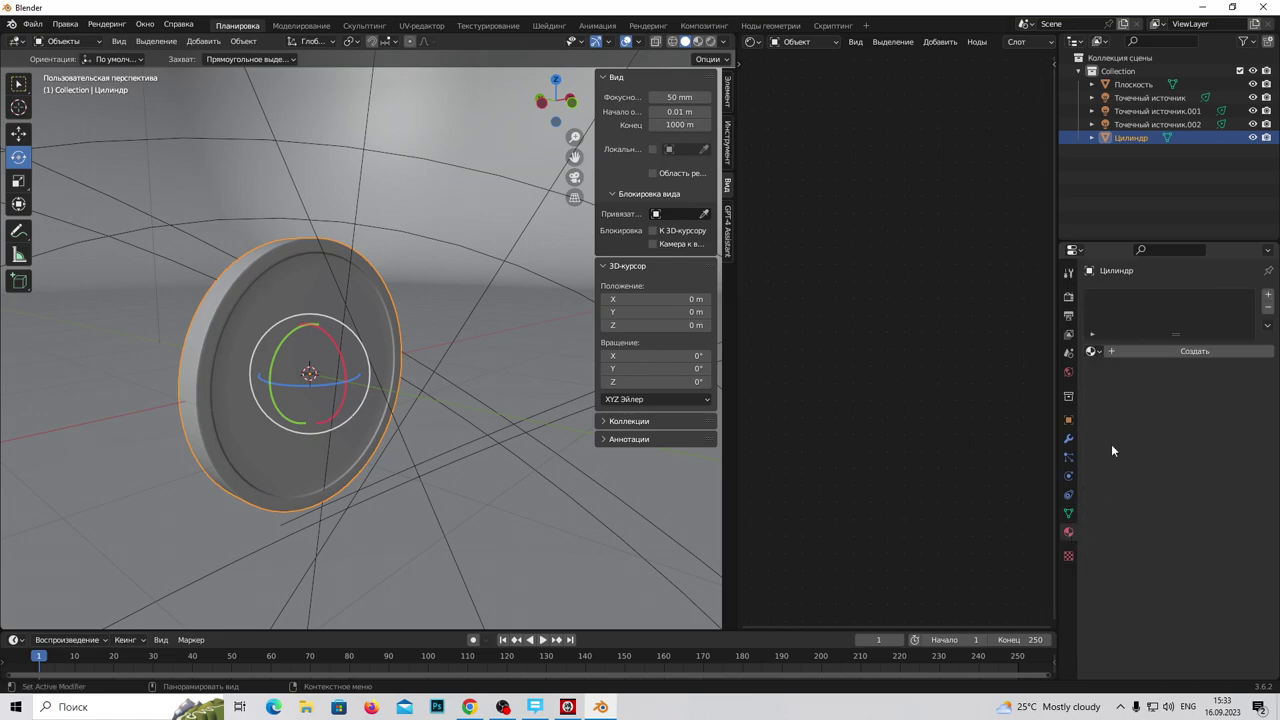
left_click(1154, 350)
double_click(1149, 297)
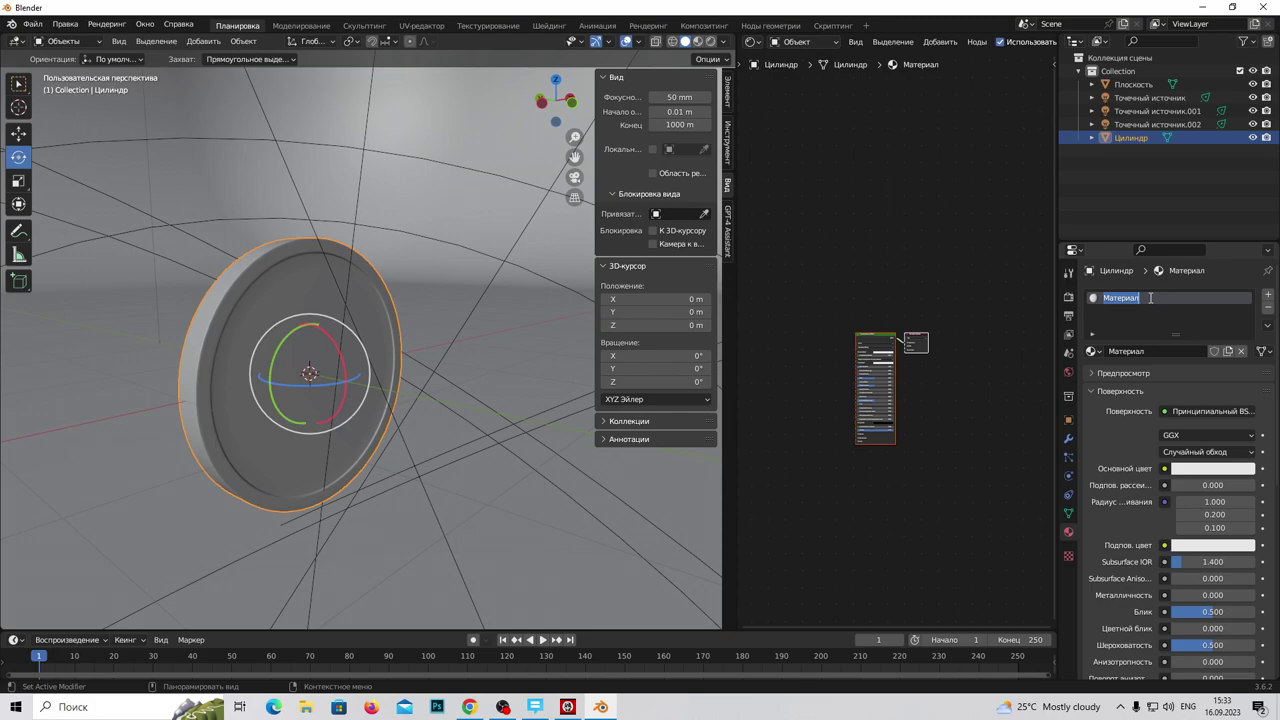
type("Manetka")
key("Return")
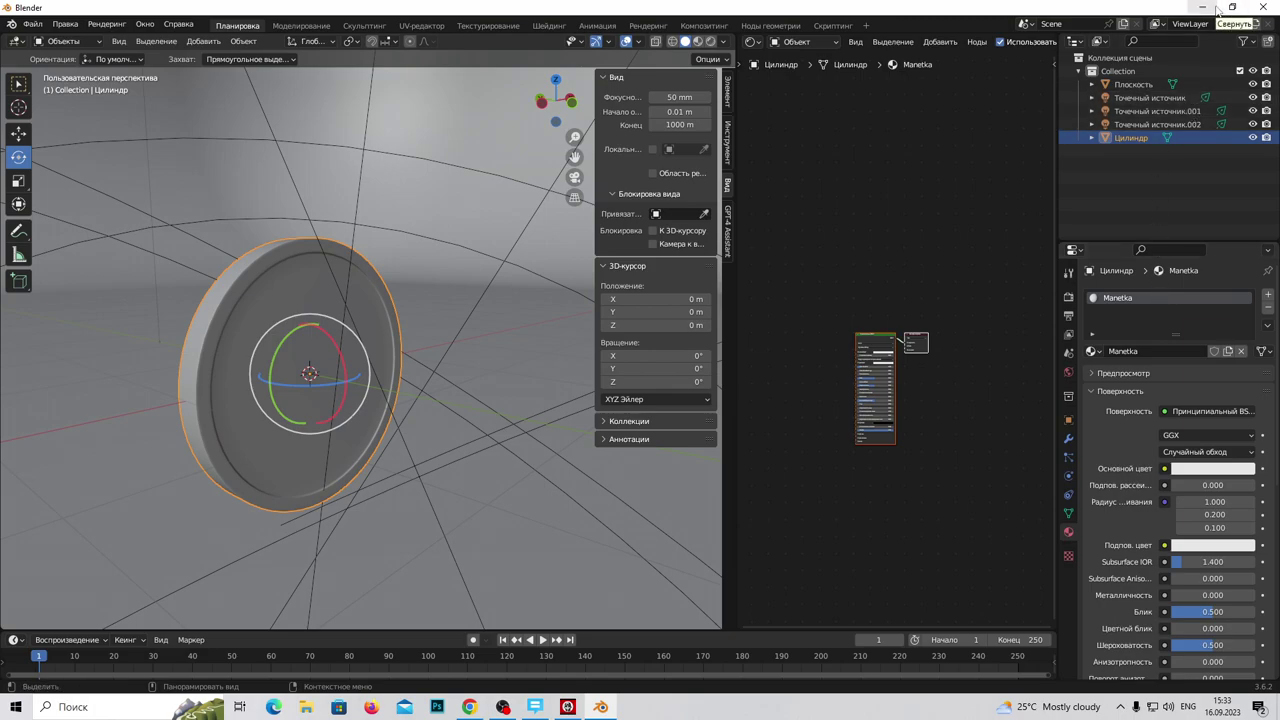
Step: Leave the Manetka name unchanged and switch the right-hand area back to the Image Editor
double_click(1143, 299)
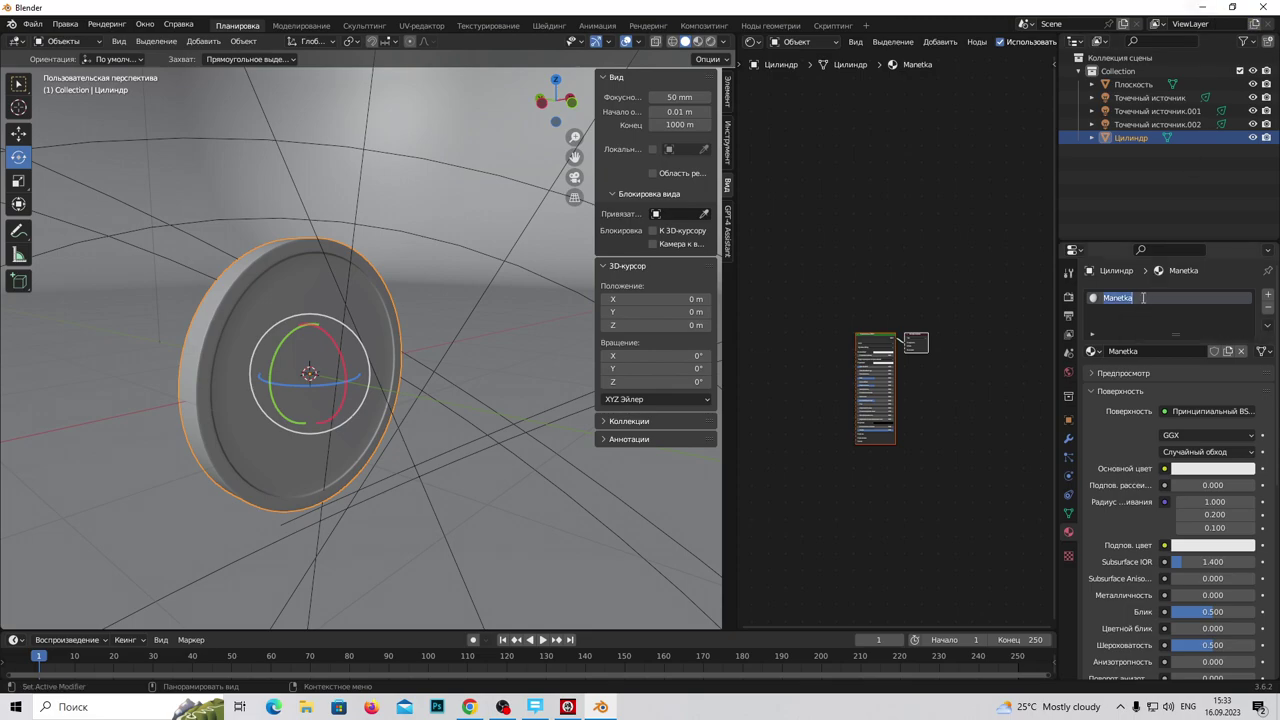
left_click(753, 46)
left_click(754, 46)
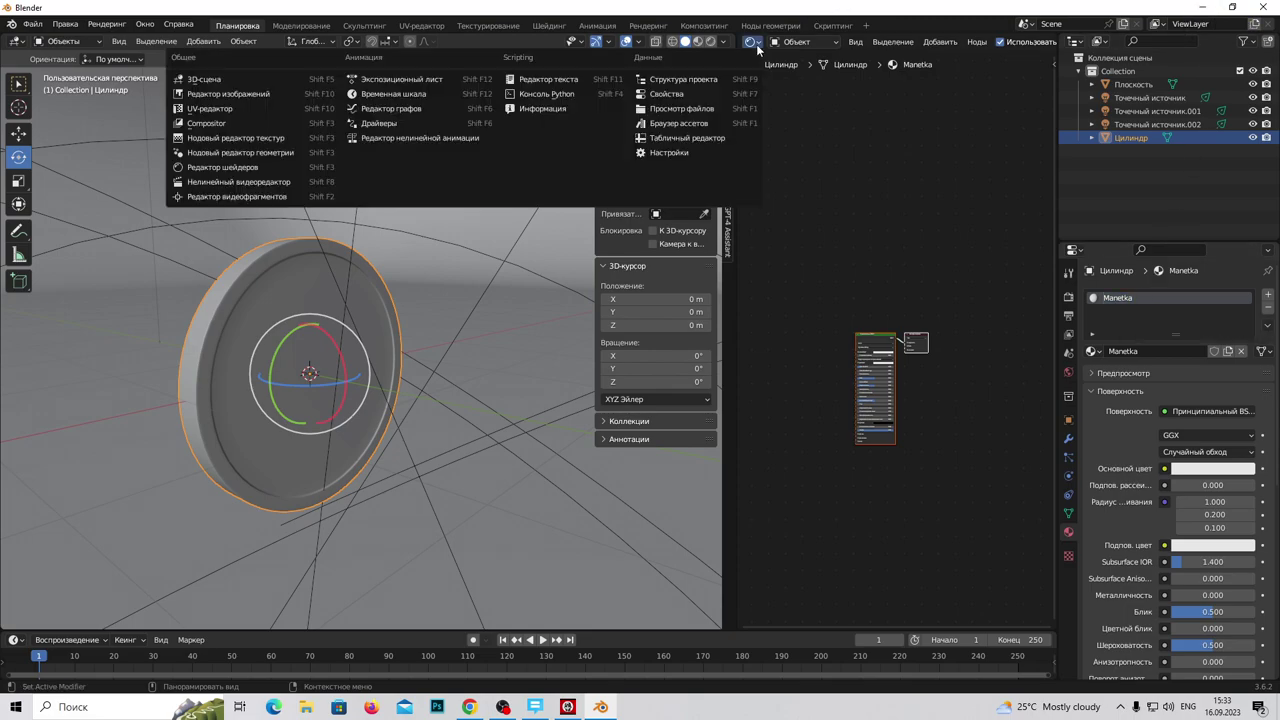
left_click(233, 107)
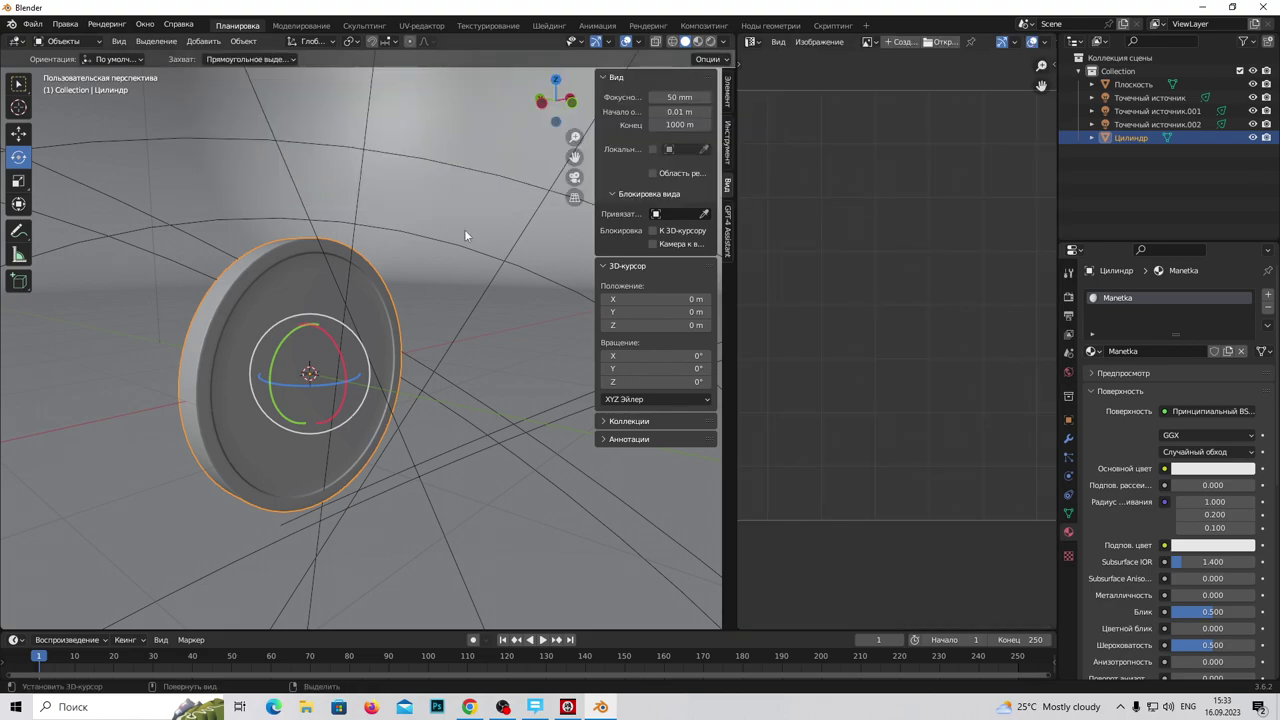
Step: In Edit Mode, export the cylinder's UV layout to the Desktop as Цилиндр.png
left_click(50, 41)
left_click(60, 66)
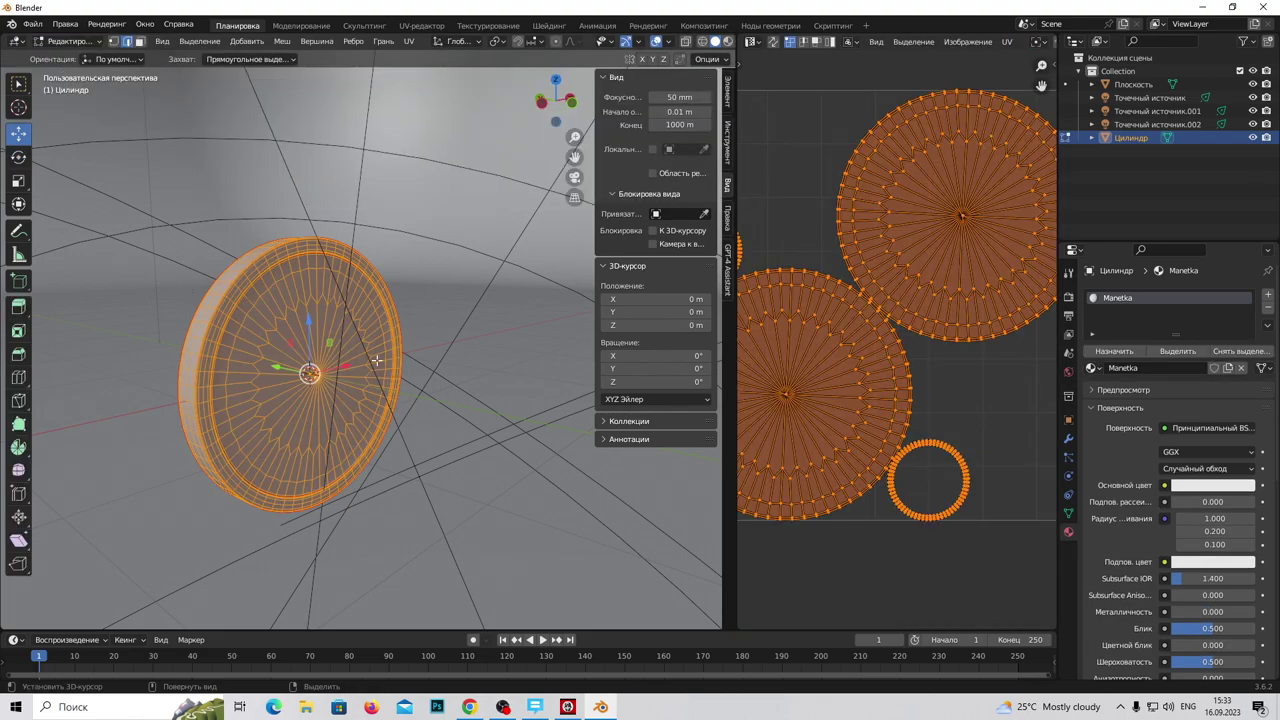
left_click(1008, 42)
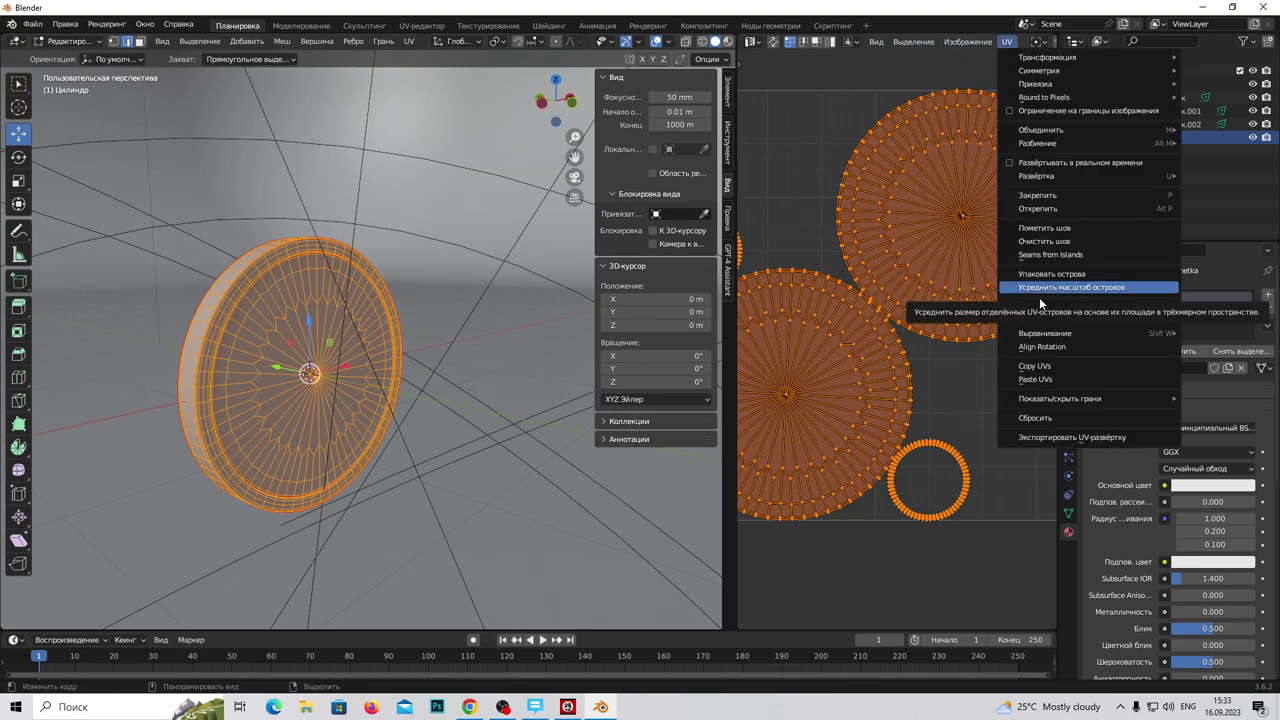
left_click(1075, 437)
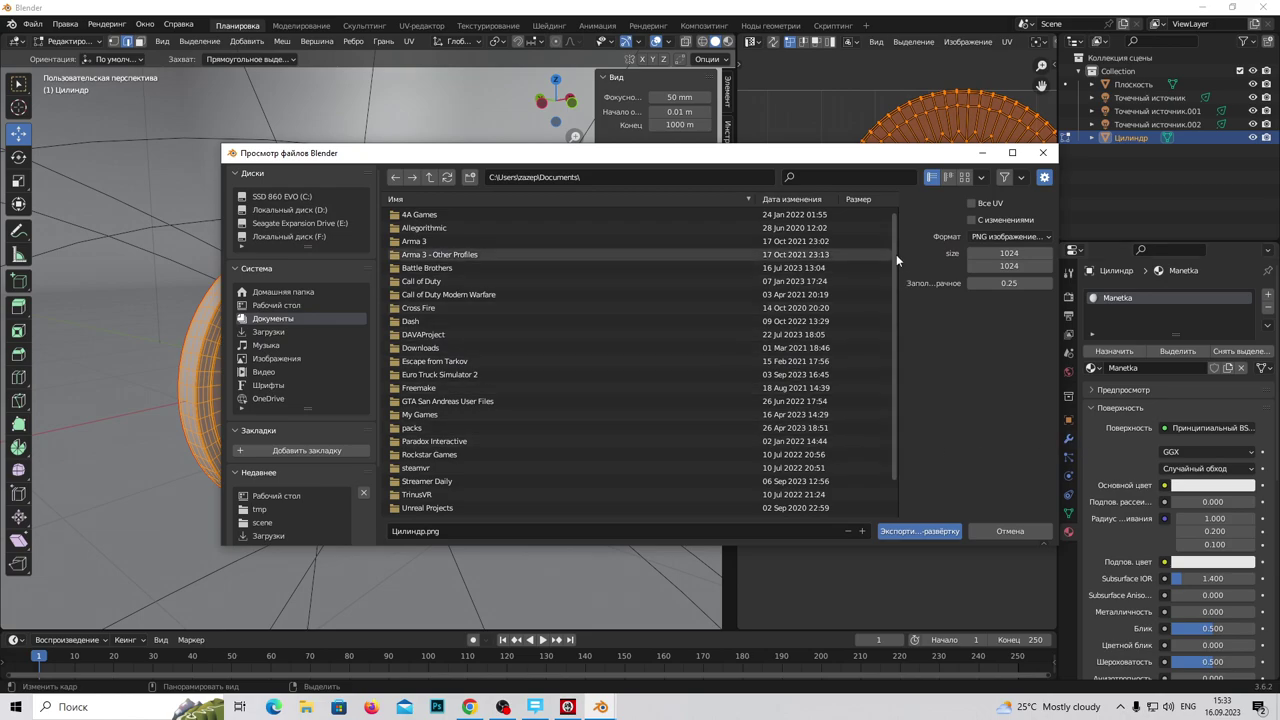
left_click(311, 306)
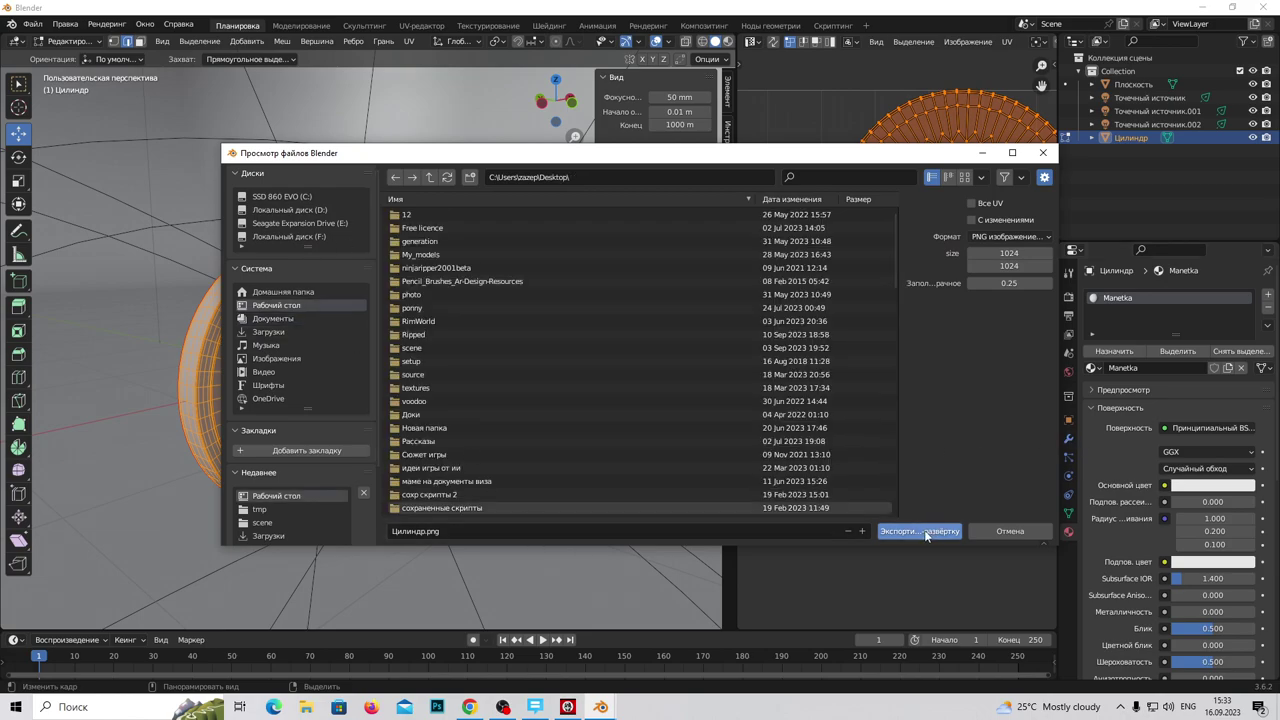
left_click(930, 531)
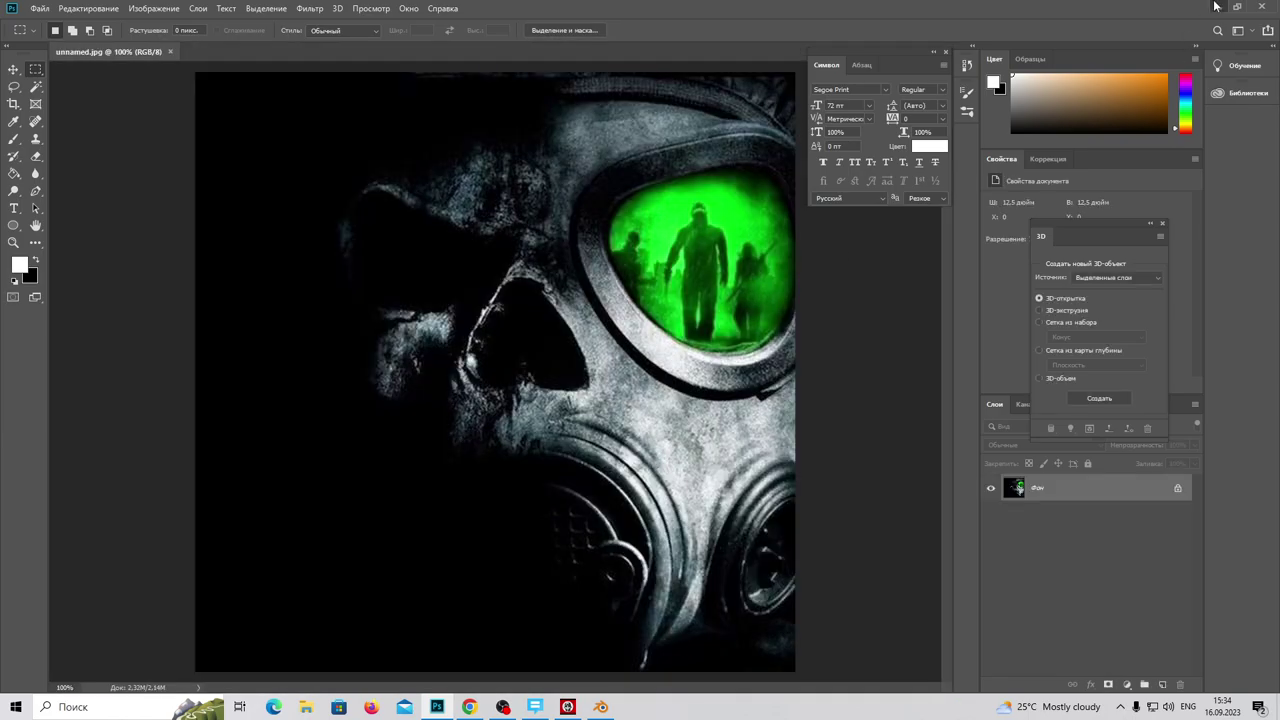
Step: Open Цилиндр.png in Photoshop, copy the whole gas-mask image, and return to Blender
left_click(1216, 6)
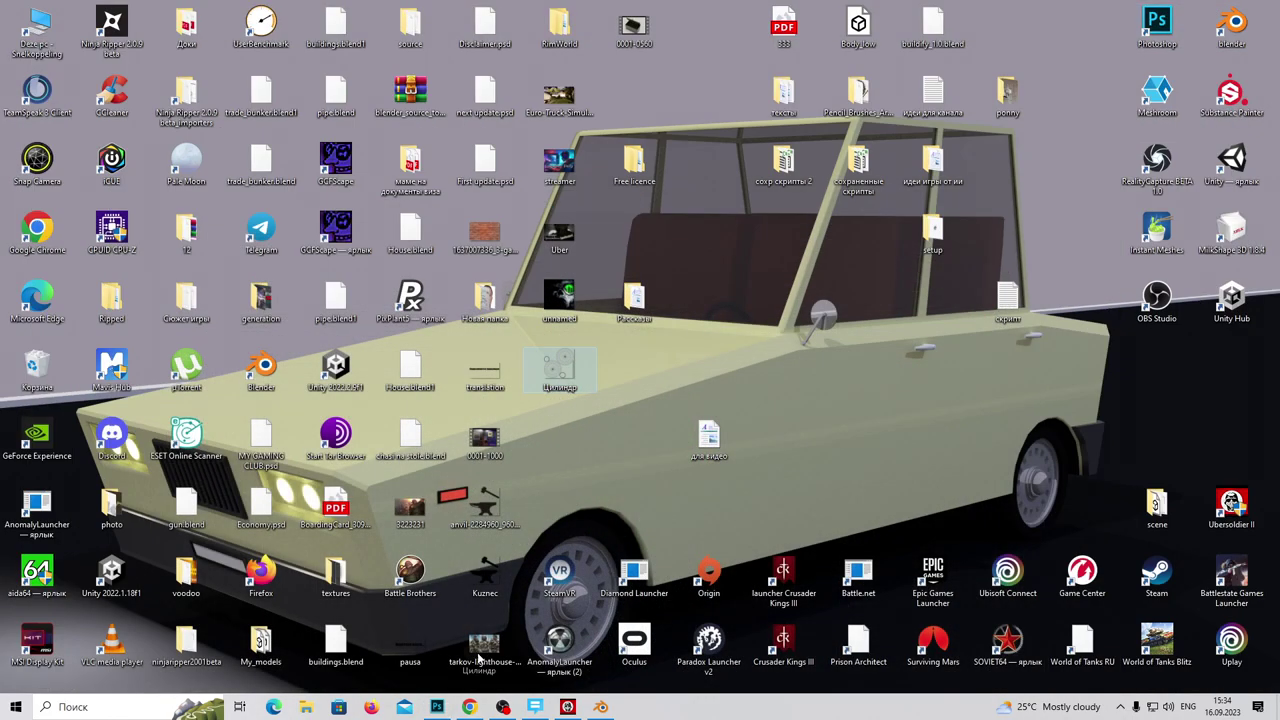
left_click(437, 707)
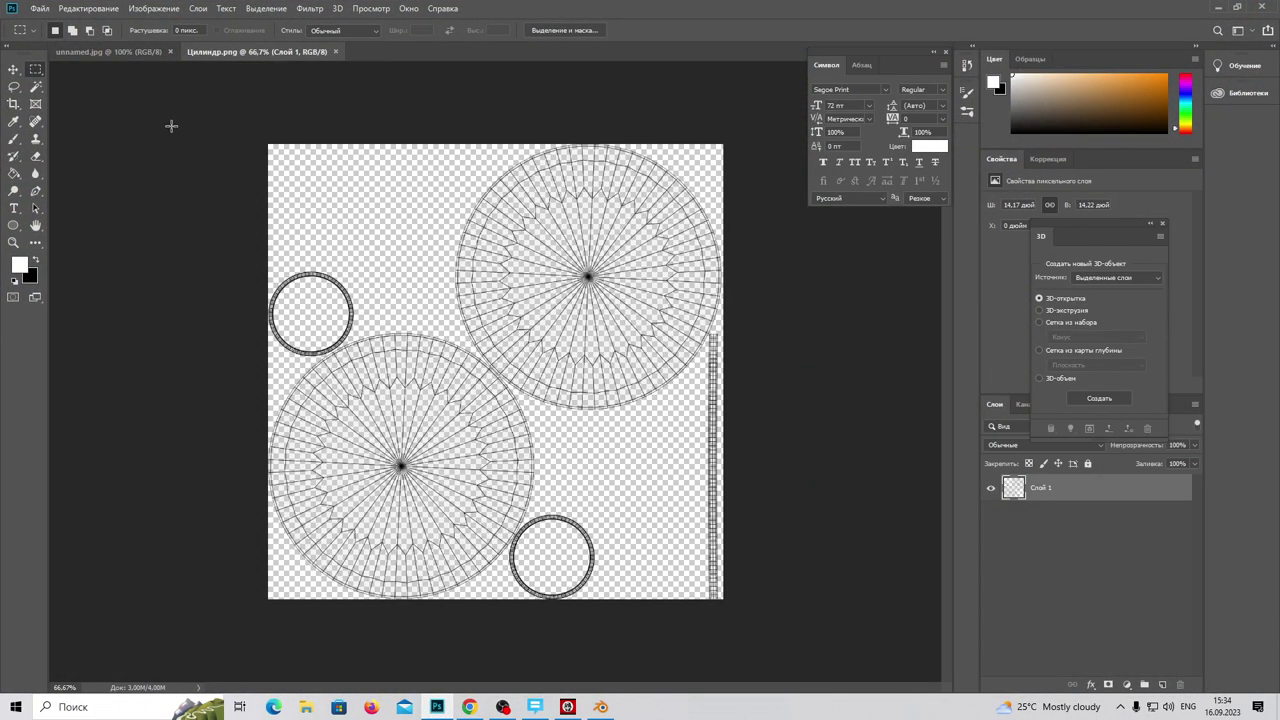
left_click(110, 51)
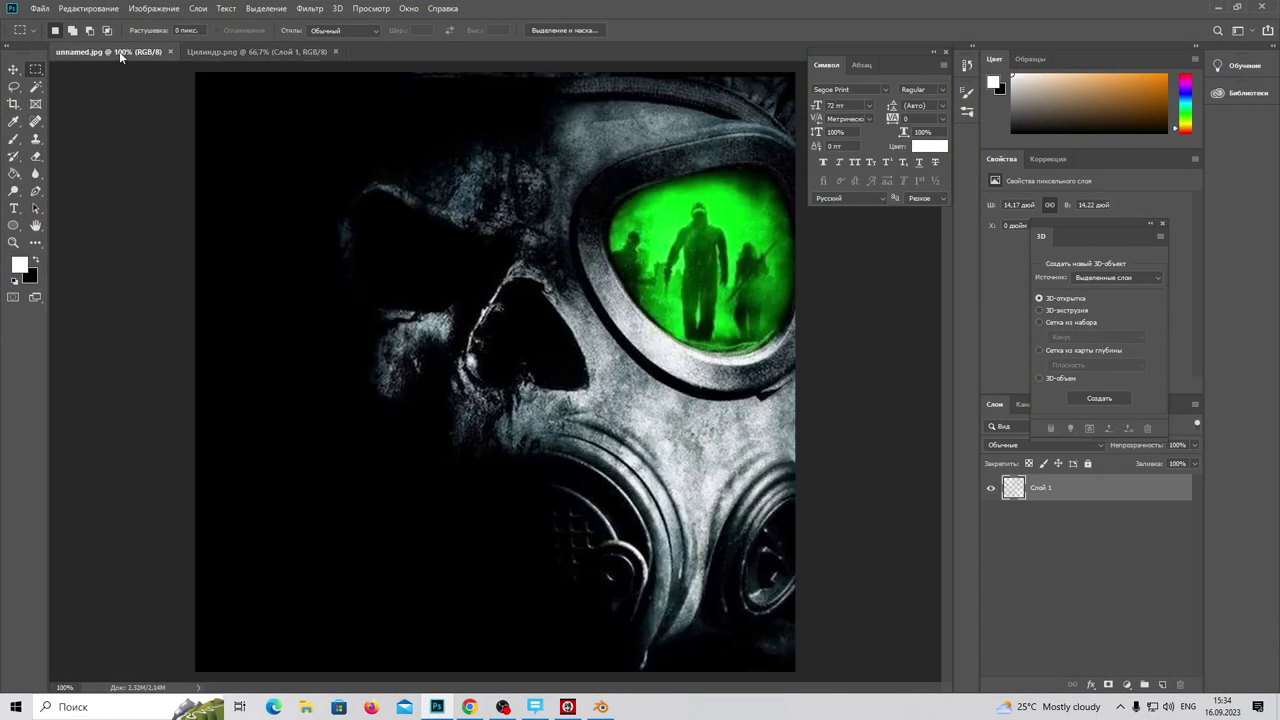
left_click_drag(170, 64, 655, 360)
key("ctrl+a")
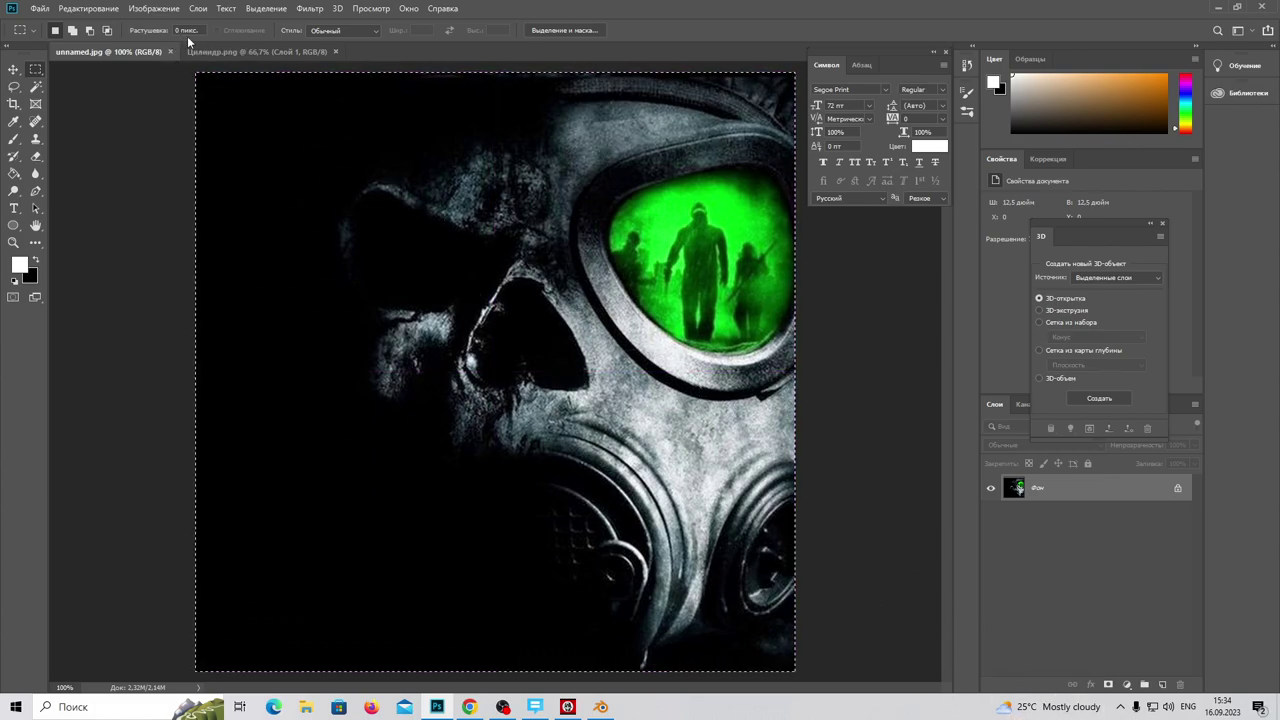
left_click(270, 51)
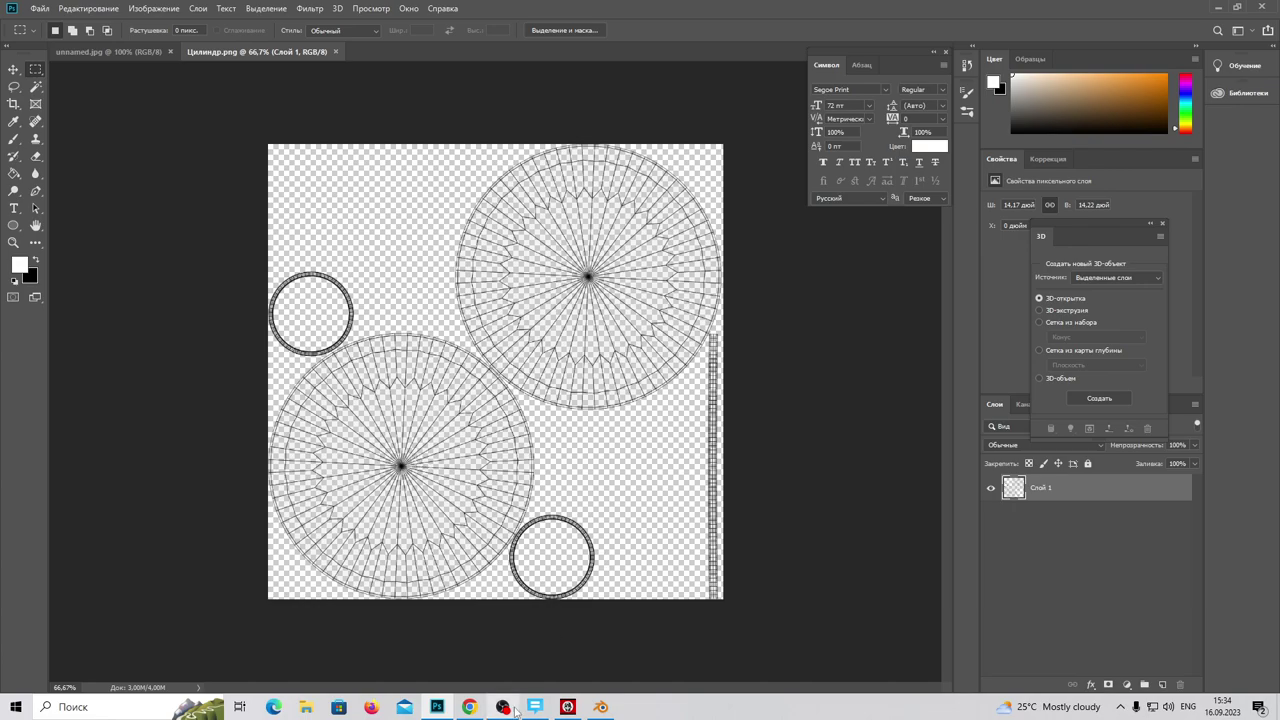
left_click(600, 707)
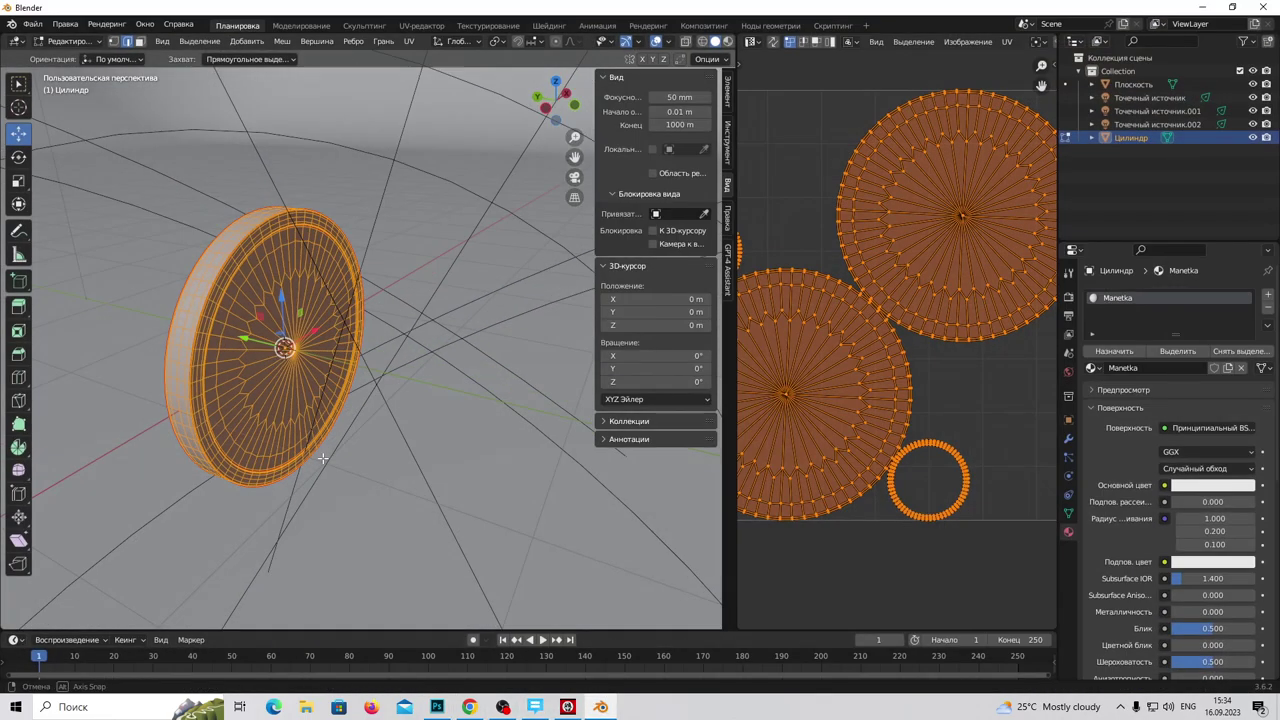
Step: View the cylinder from top with Numpad 7, switch to face select, and pick a central face
middle_click_drag(257, 418, 352, 478)
key("KP_7")
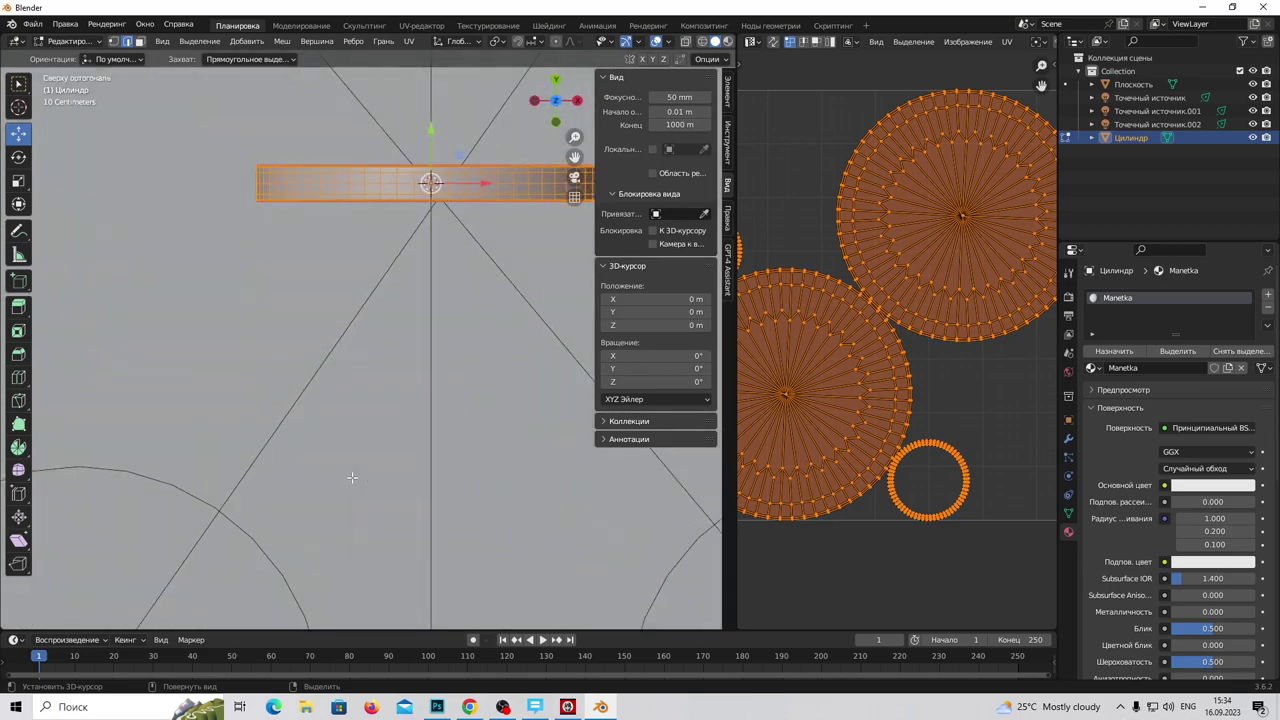
middle_click_drag(463, 382, 466, 320)
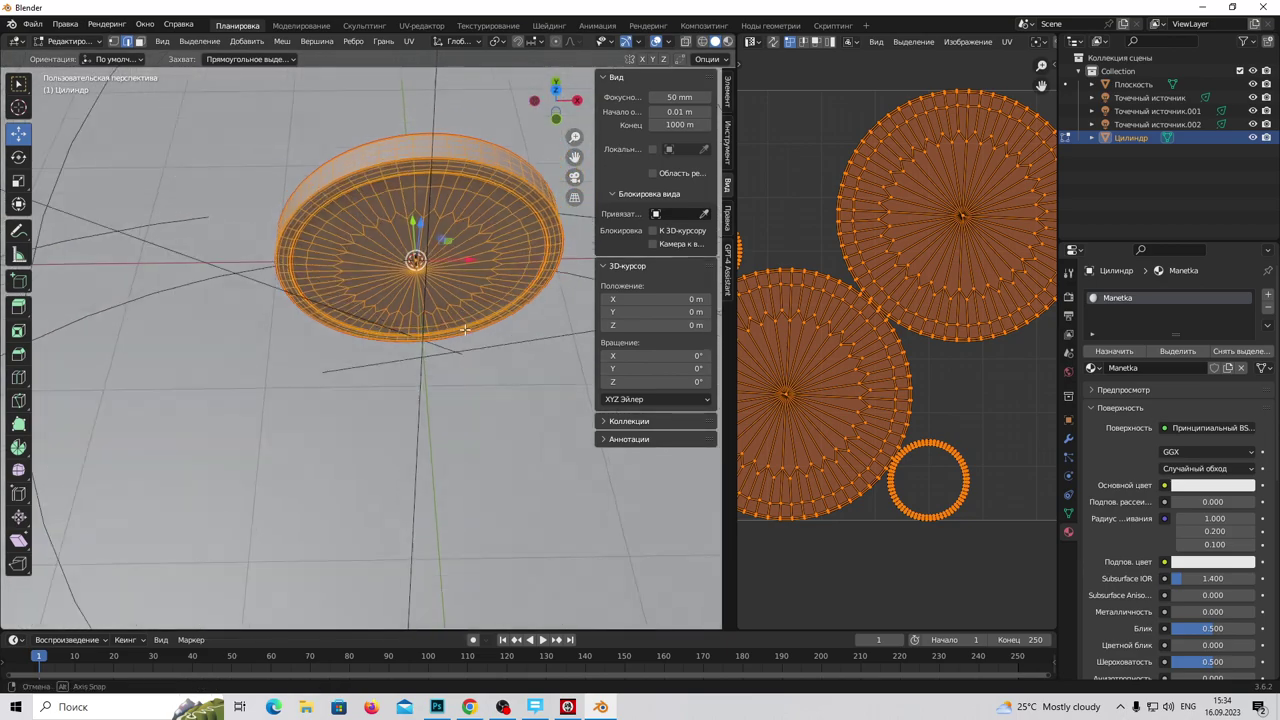
left_click(140, 41)
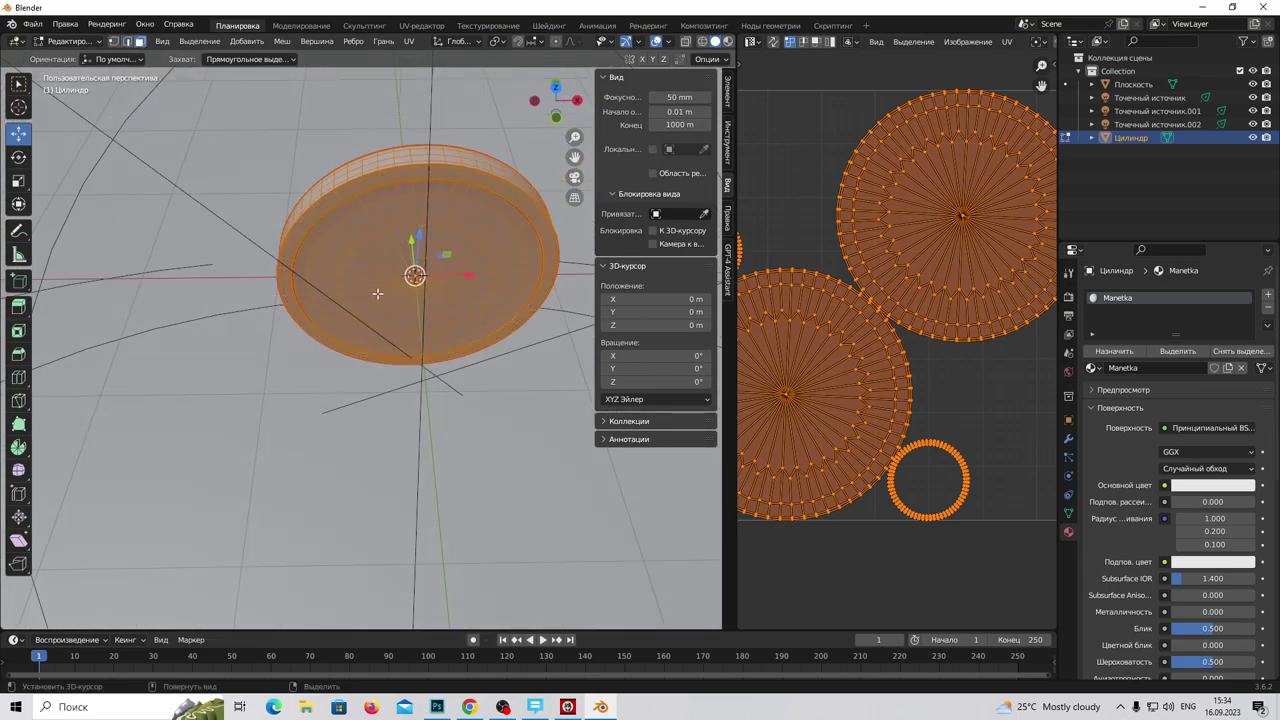
left_click(378, 290)
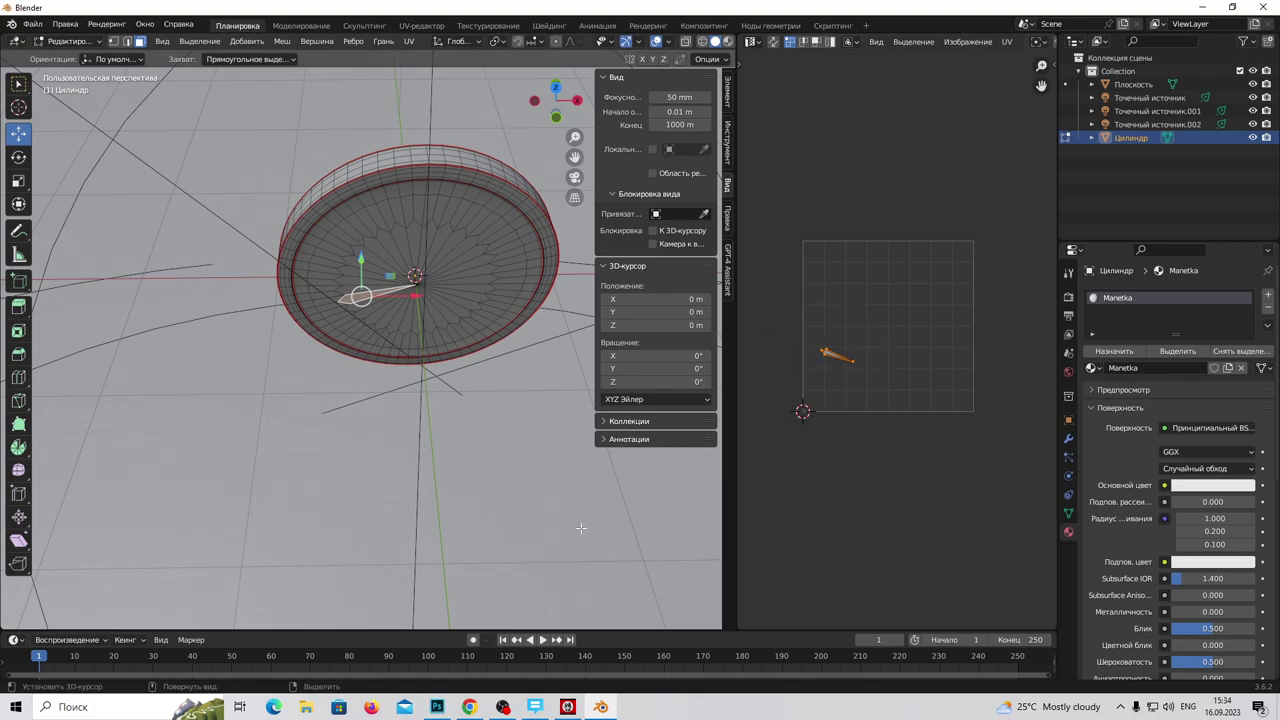
left_click(438, 708)
Step: Paste the gas-mask image as a new layer and scale it semi-transparent over the lower-left disc
key("ctrl+v")
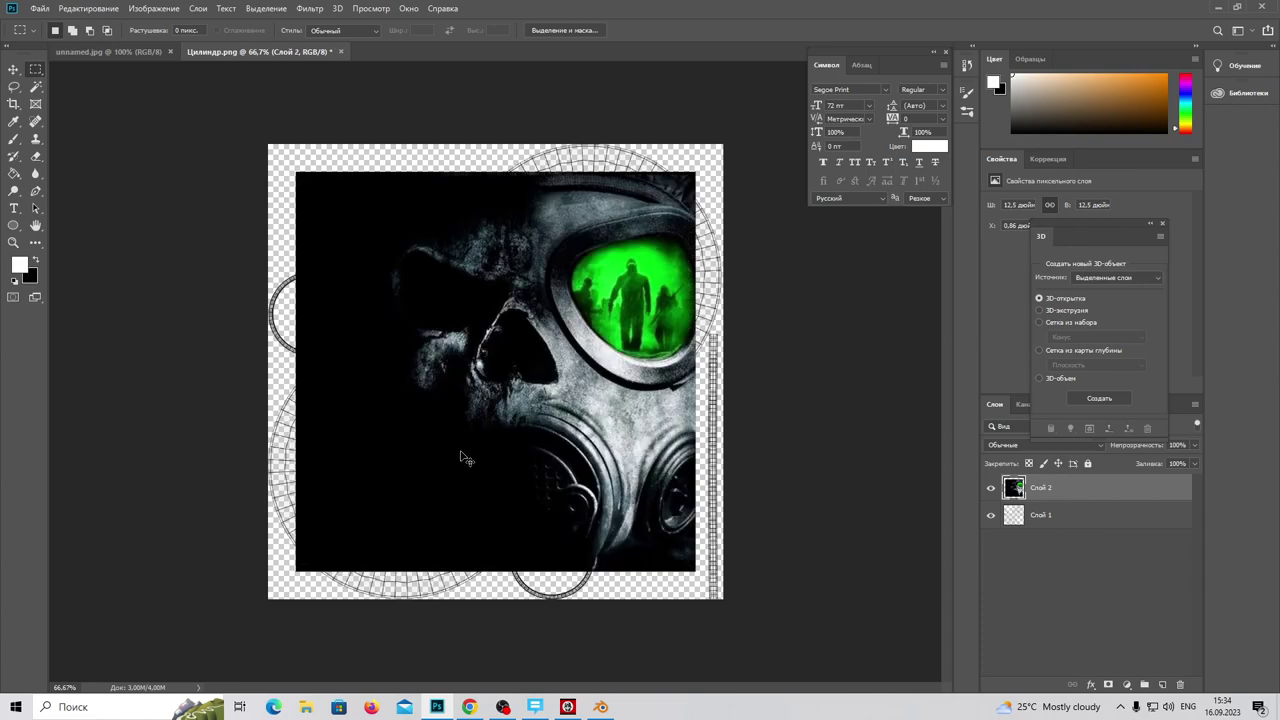
key("ctrl+t")
left_click_drag(698, 168, 523, 341)
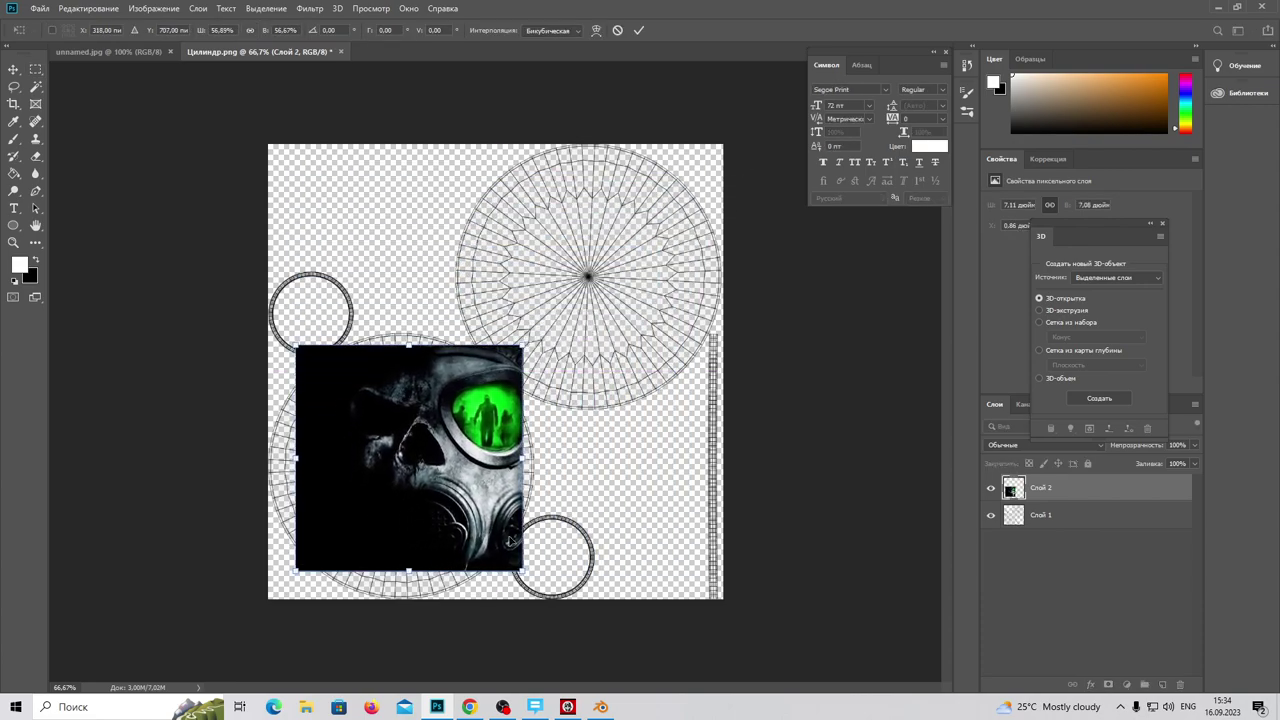
left_click_drag(522, 570, 536, 591)
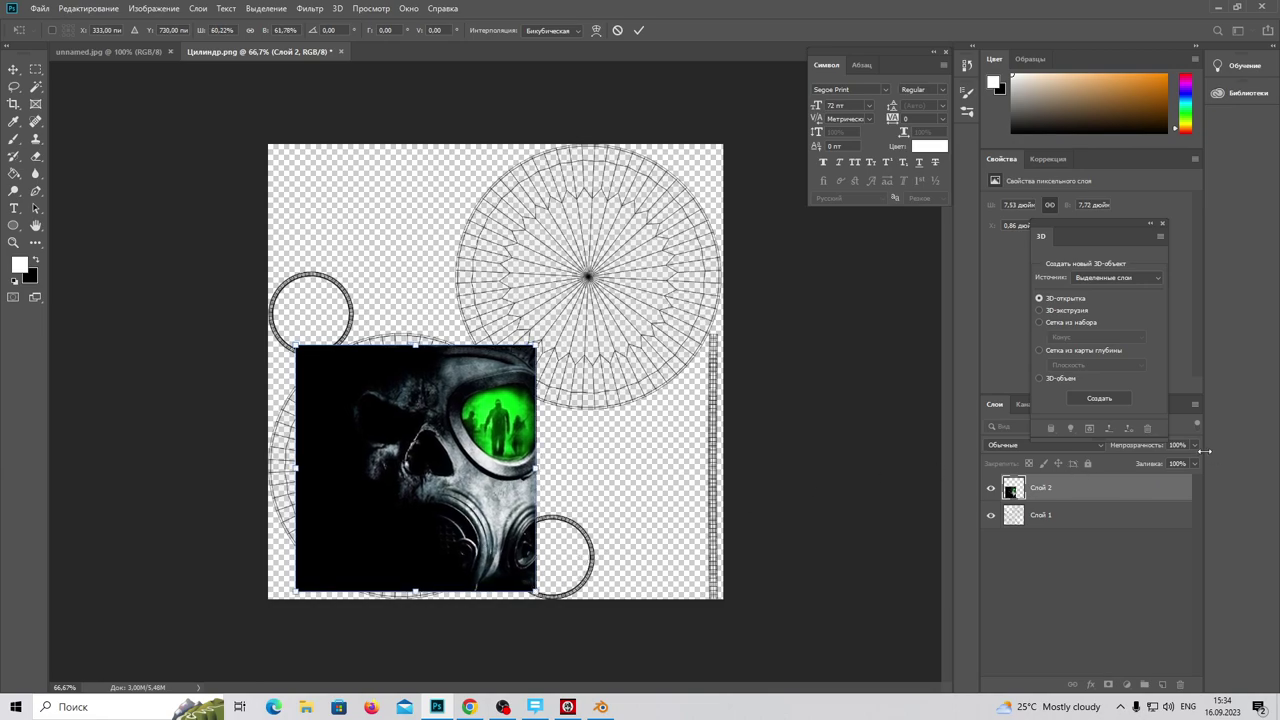
left_click_drag(1190, 466, 1163, 466)
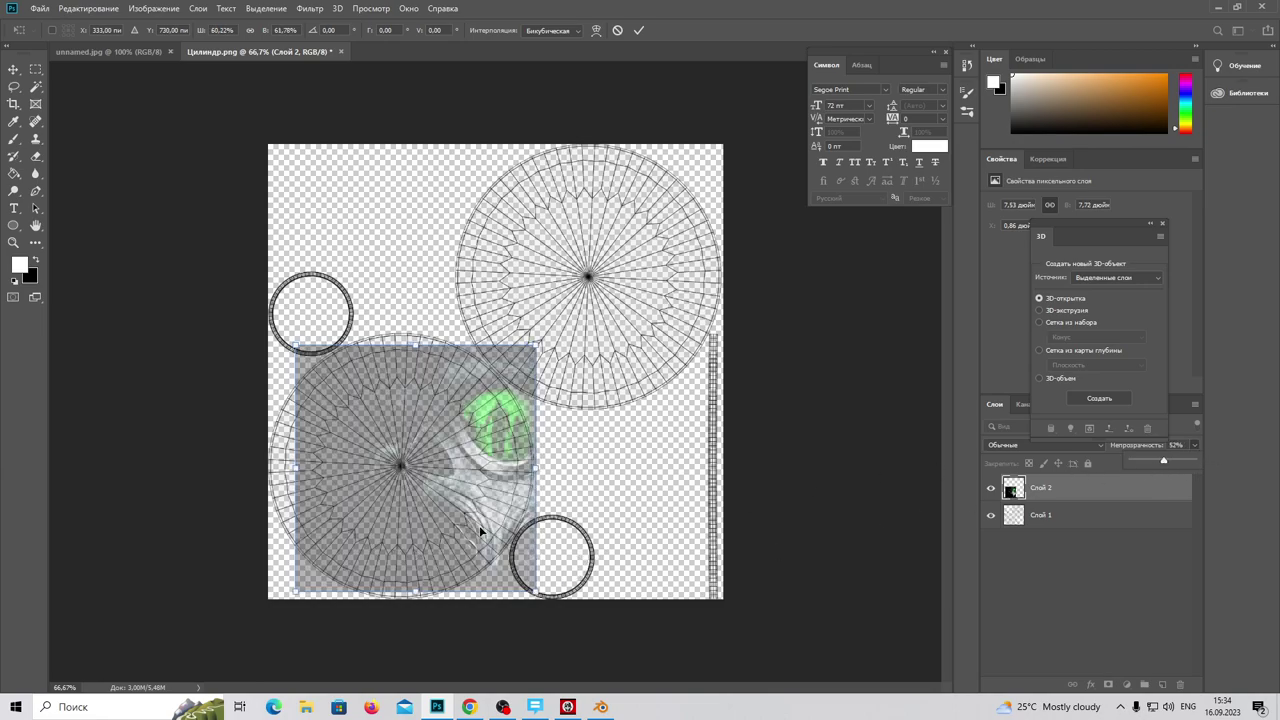
left_click_drag(355, 502, 353, 512)
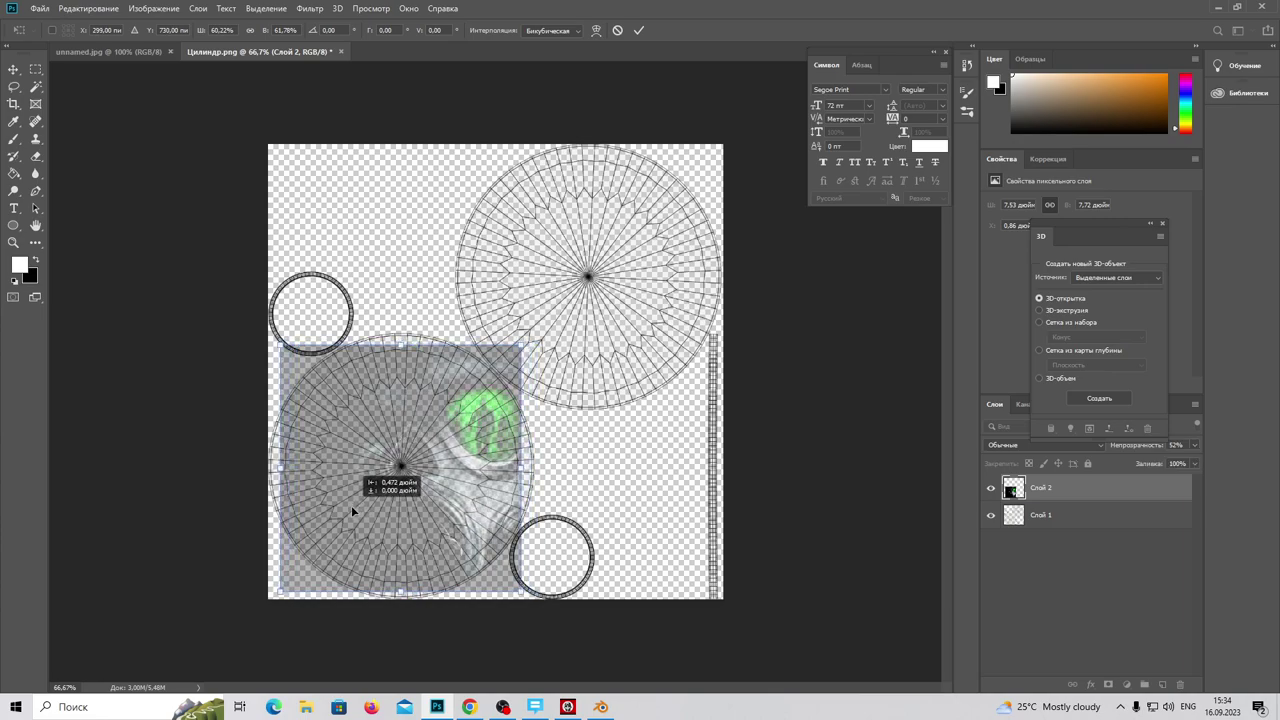
left_click_drag(521, 590, 480, 551)
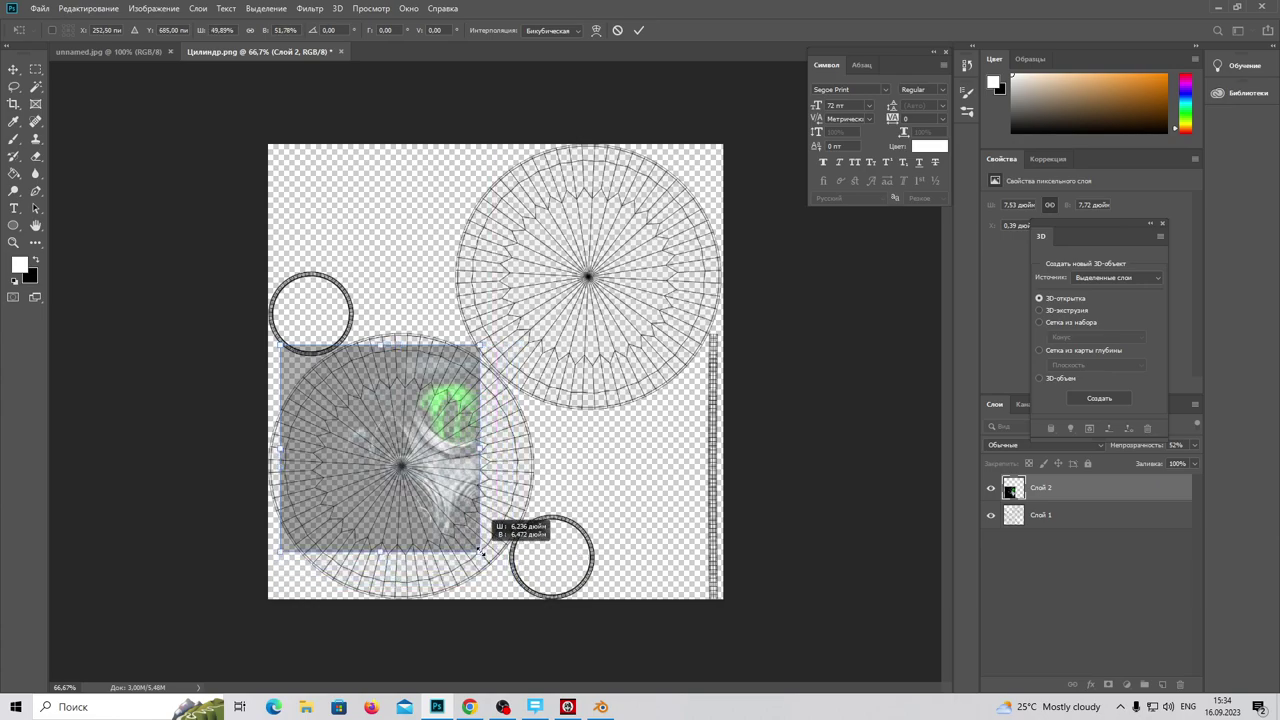
left_click_drag(408, 477, 431, 503)
Step: Fine-tune the image's size and centre it over the disc, then apply the transform
left_click(1191, 448)
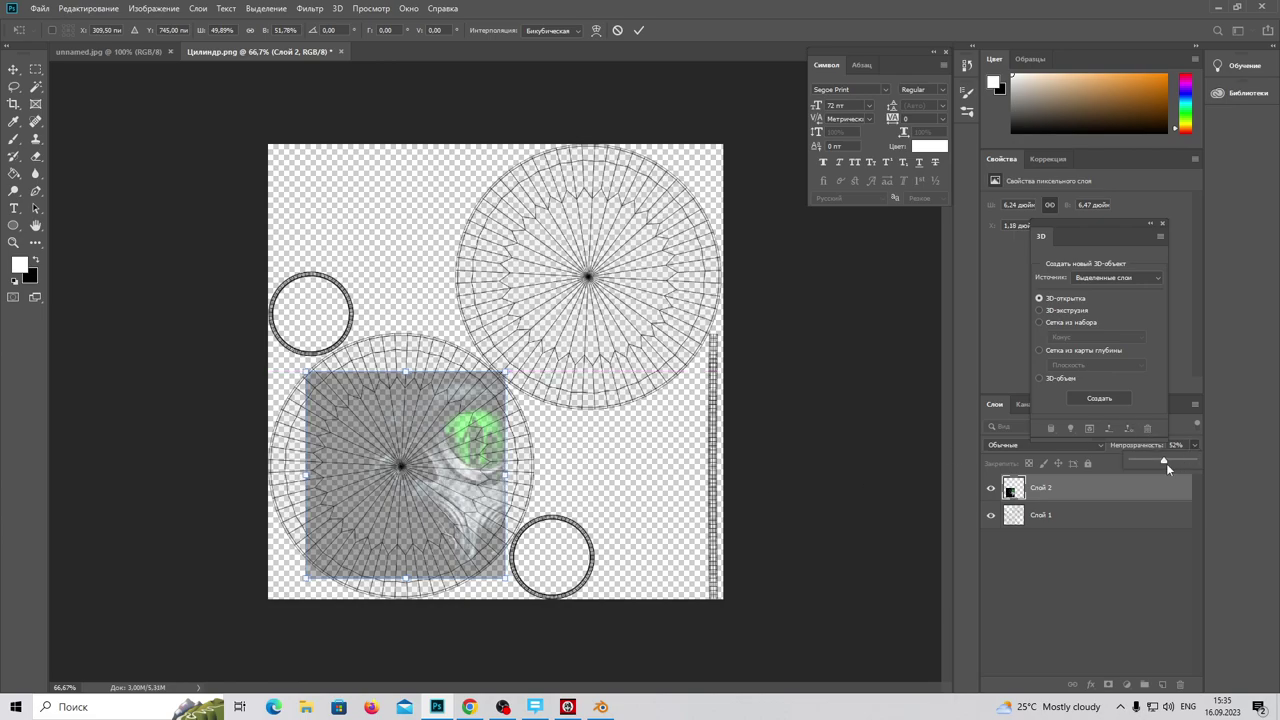
left_click_drag(1184, 462, 1187, 462)
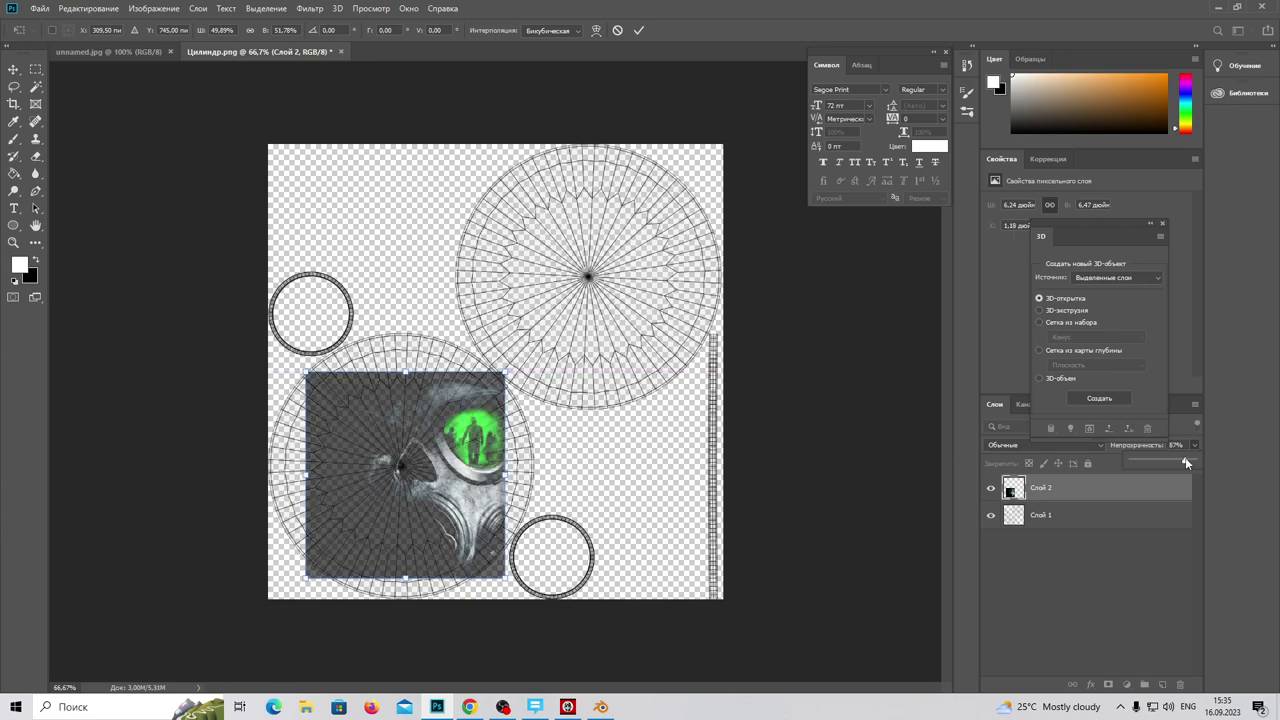
left_click_drag(506, 371, 465, 446, "alt")
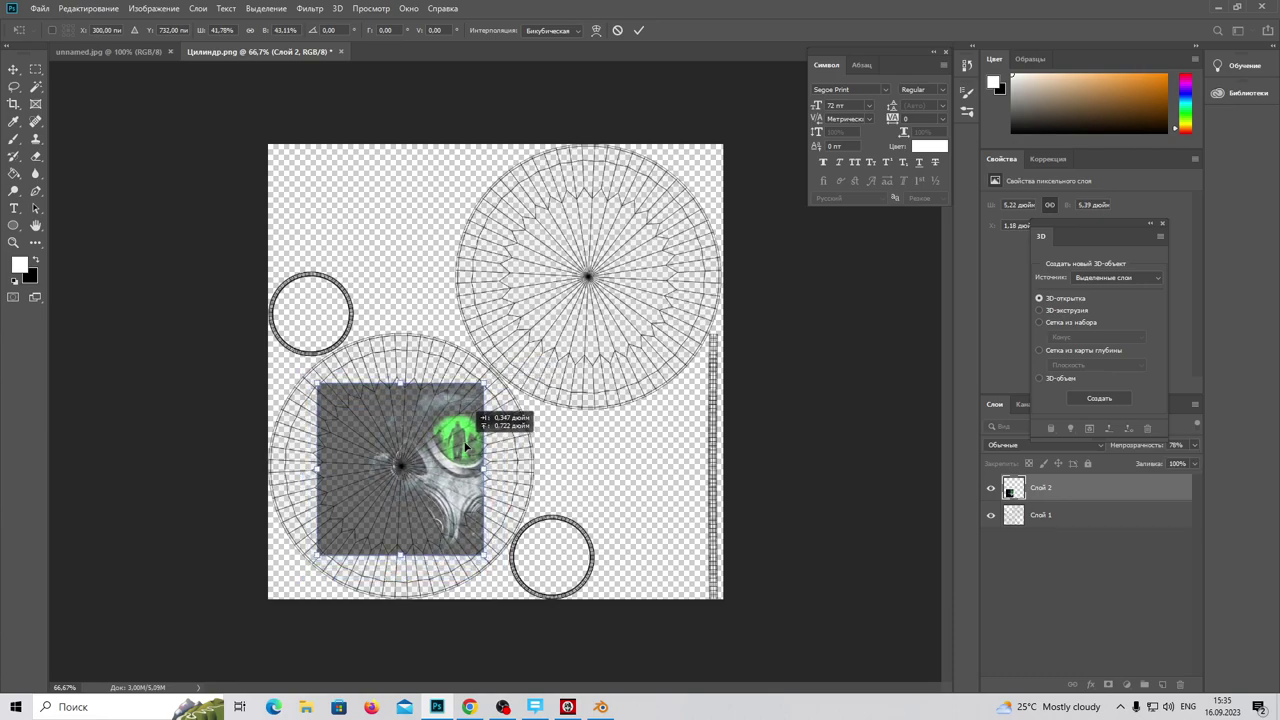
left_click_drag(465, 446, 465, 446)
left_click_drag(484, 556, 482, 552)
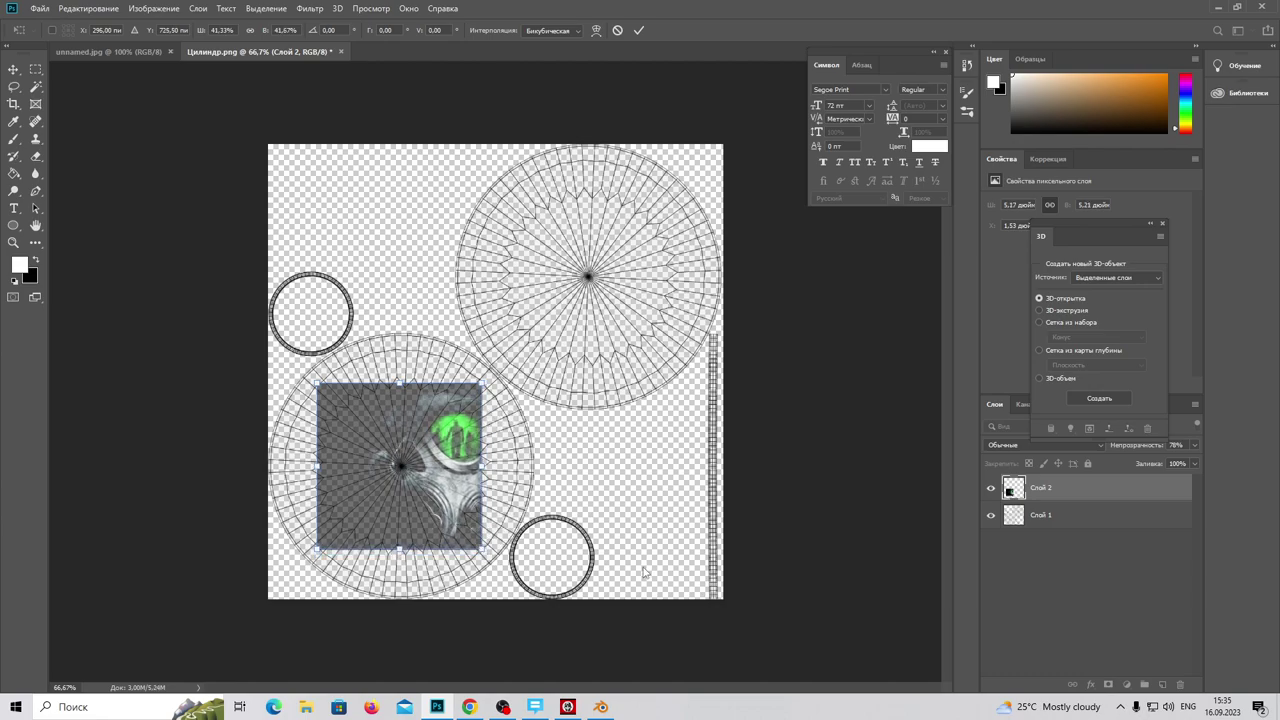
key("Return")
Step: Set the Слой 2 opacity back to 100% and zoom out to see the whole texture
scroll(425, 548, "up", 2, "alt")
scroll(428, 556, "down", 1)
scroll(432, 566, "down", 2)
scroll(437, 580, "down", 2)
scroll(437, 580, "down", 1)
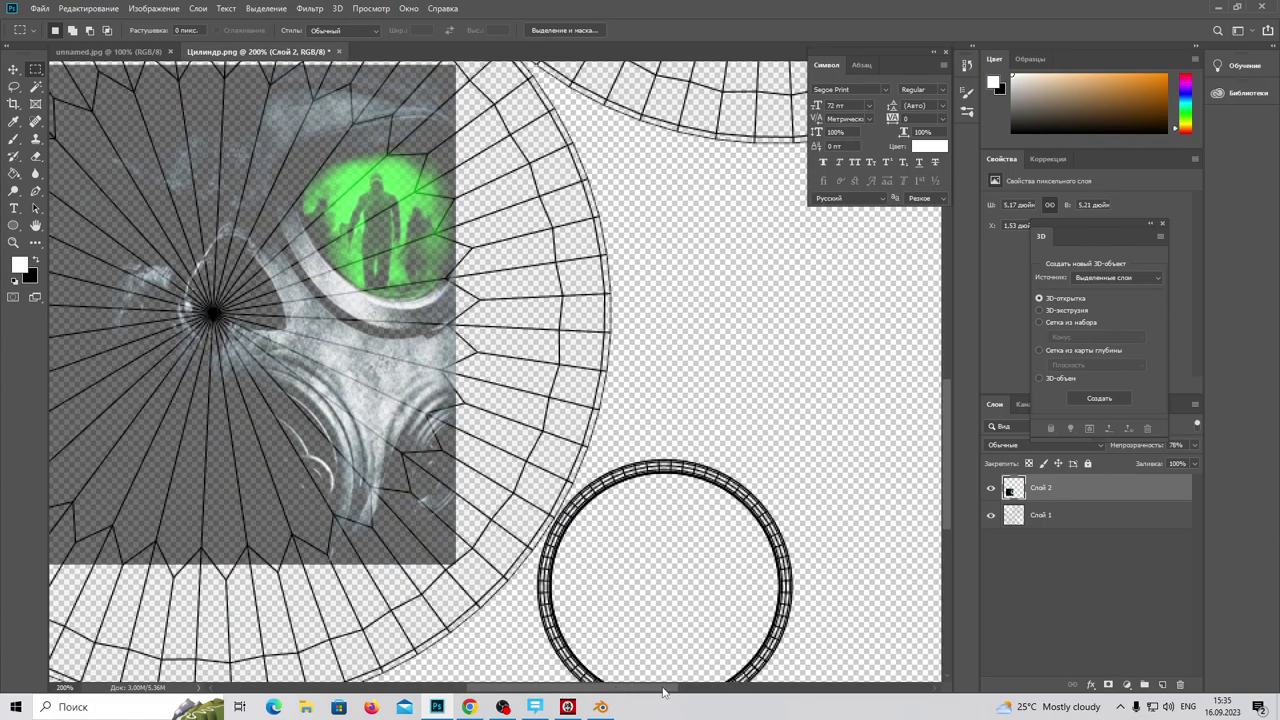
scroll(650, 570, "left", 2)
scroll(888, 555, "left", 3)
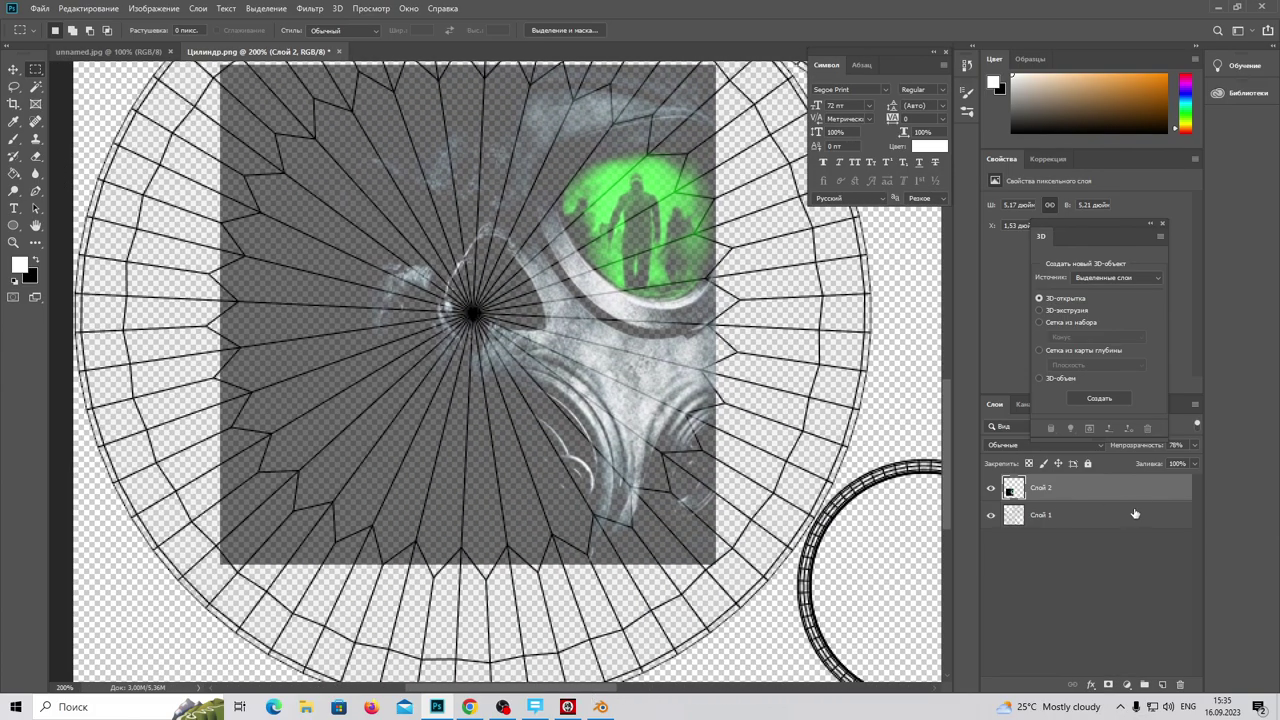
left_click_drag(1195, 447, 1234, 468)
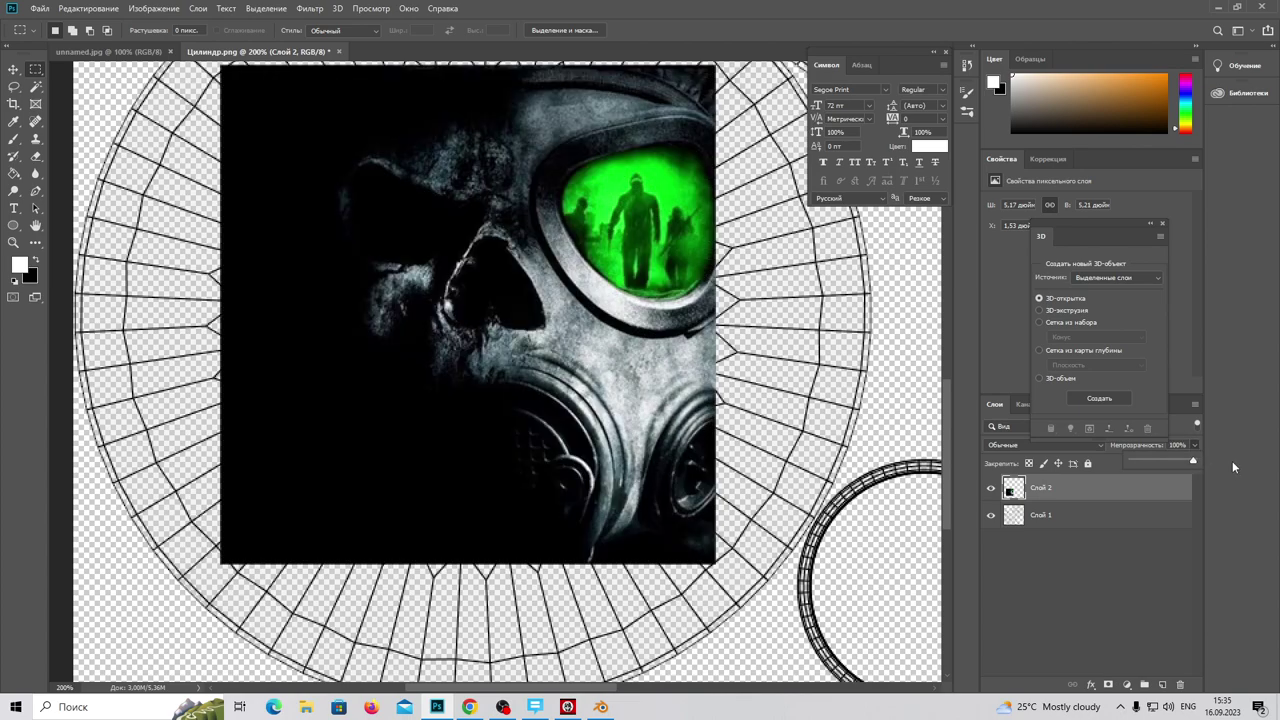
scroll(321, 539, "up", 1)
scroll(321, 539, "up", 1)
scroll(318, 541, "up", 1)
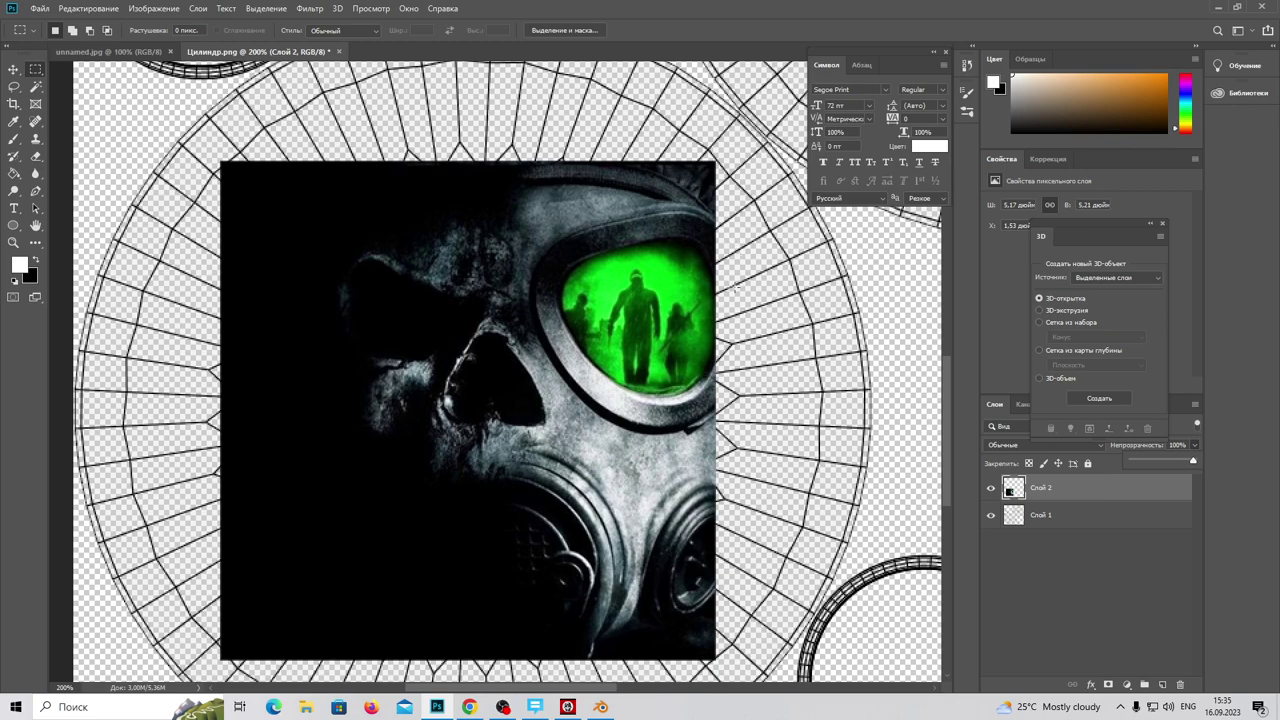
scroll(666, 348, "down", 2)
key("ctrl+minus")
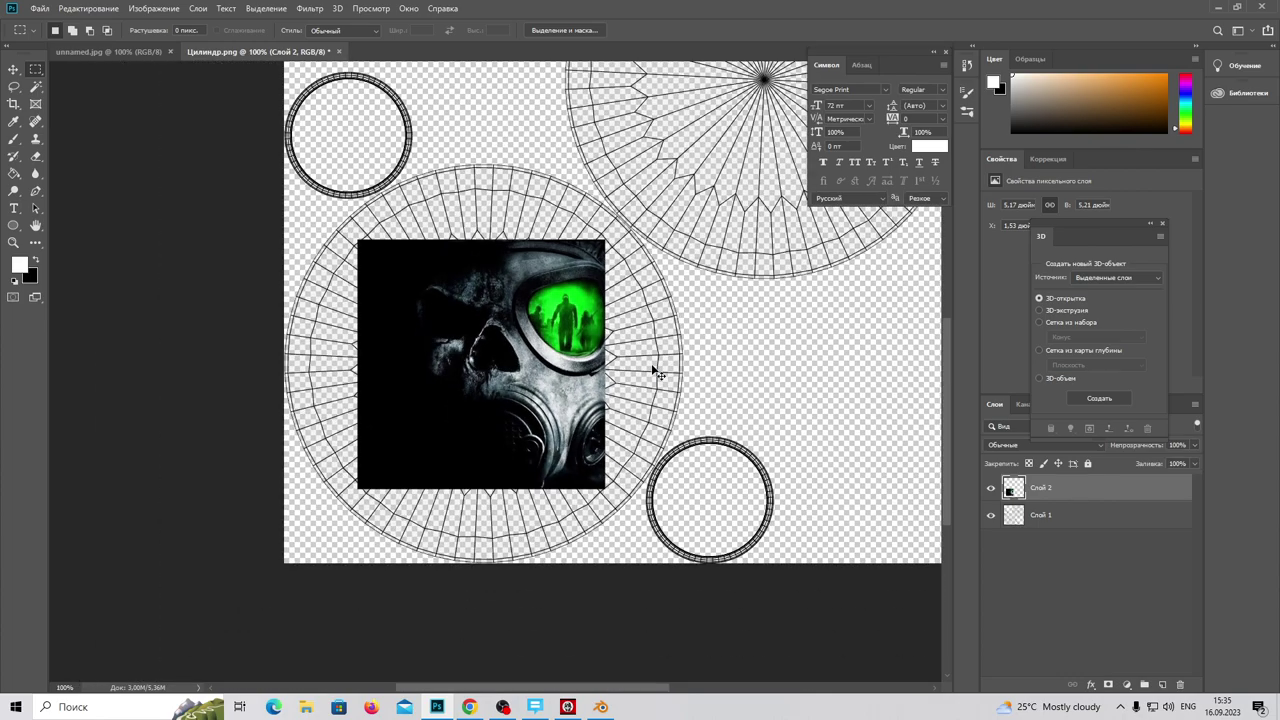
Step: Enlarge the gas-mask image to about 123% × 119%, nudge it left, commit, and pick black foreground
key("ctrl+minus")
key("ctrl+t")
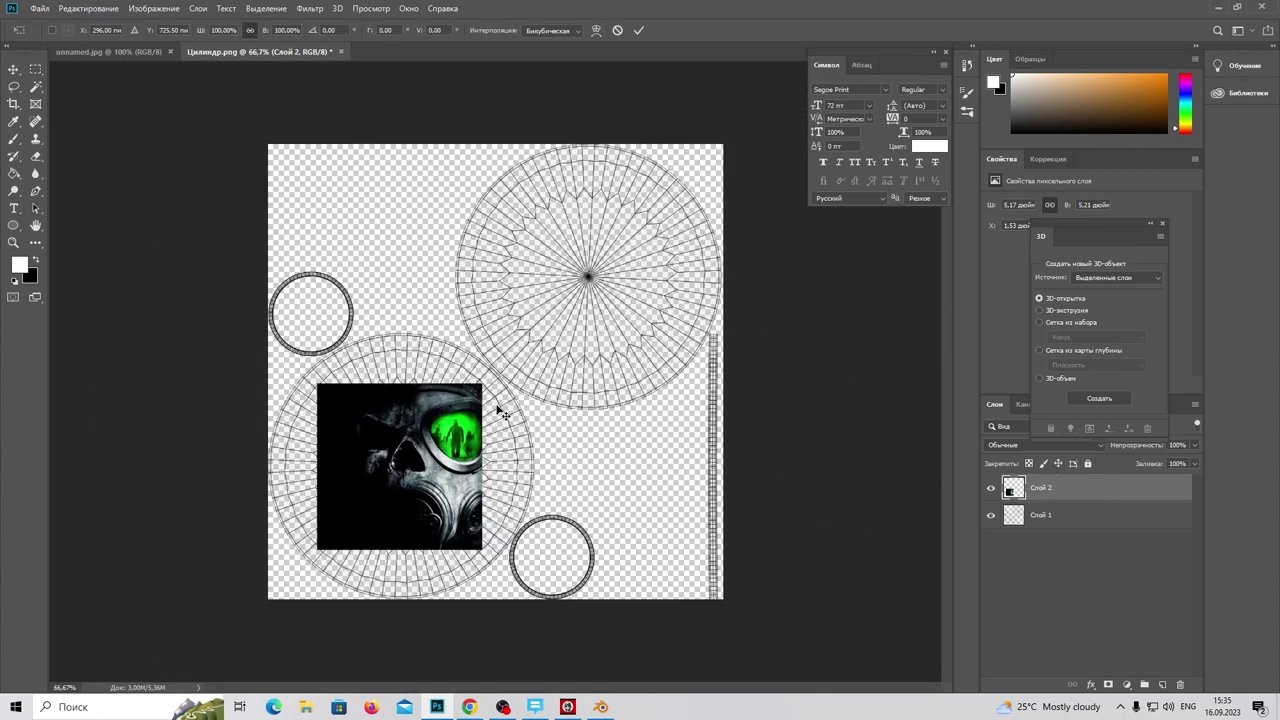
left_click_drag(482, 380, 490, 370)
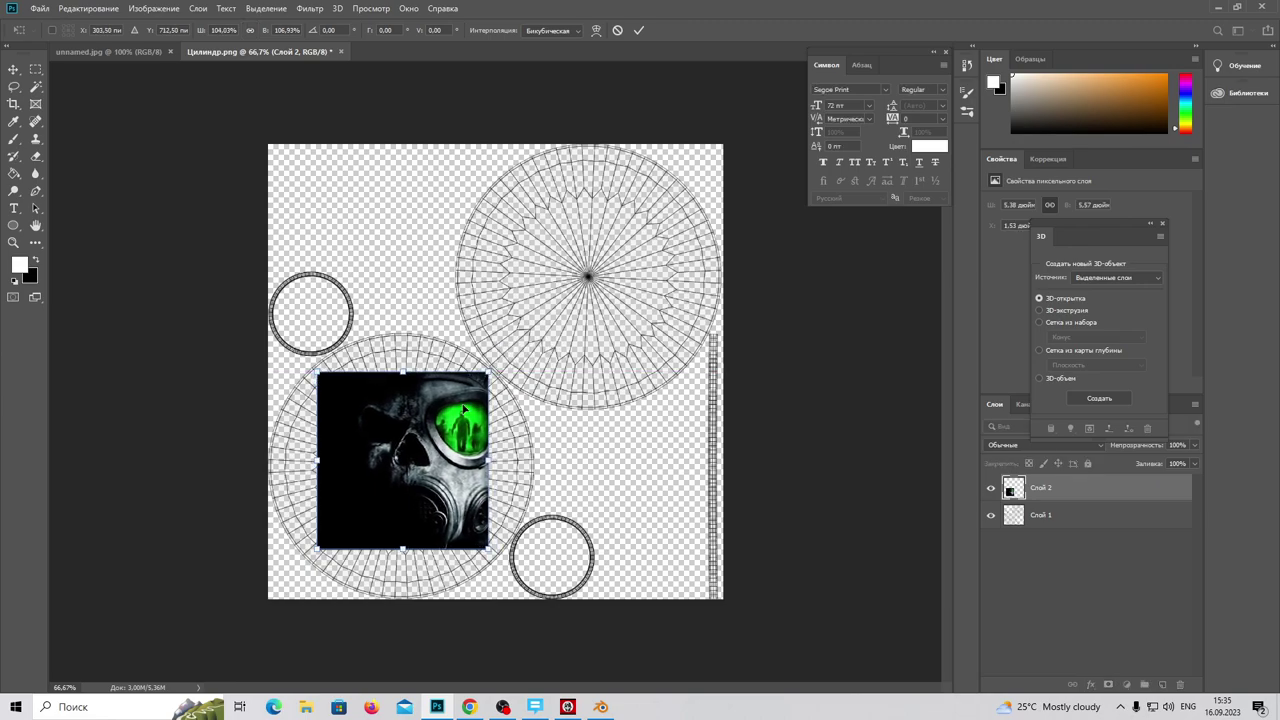
left_click_drag(316, 549, 286, 570)
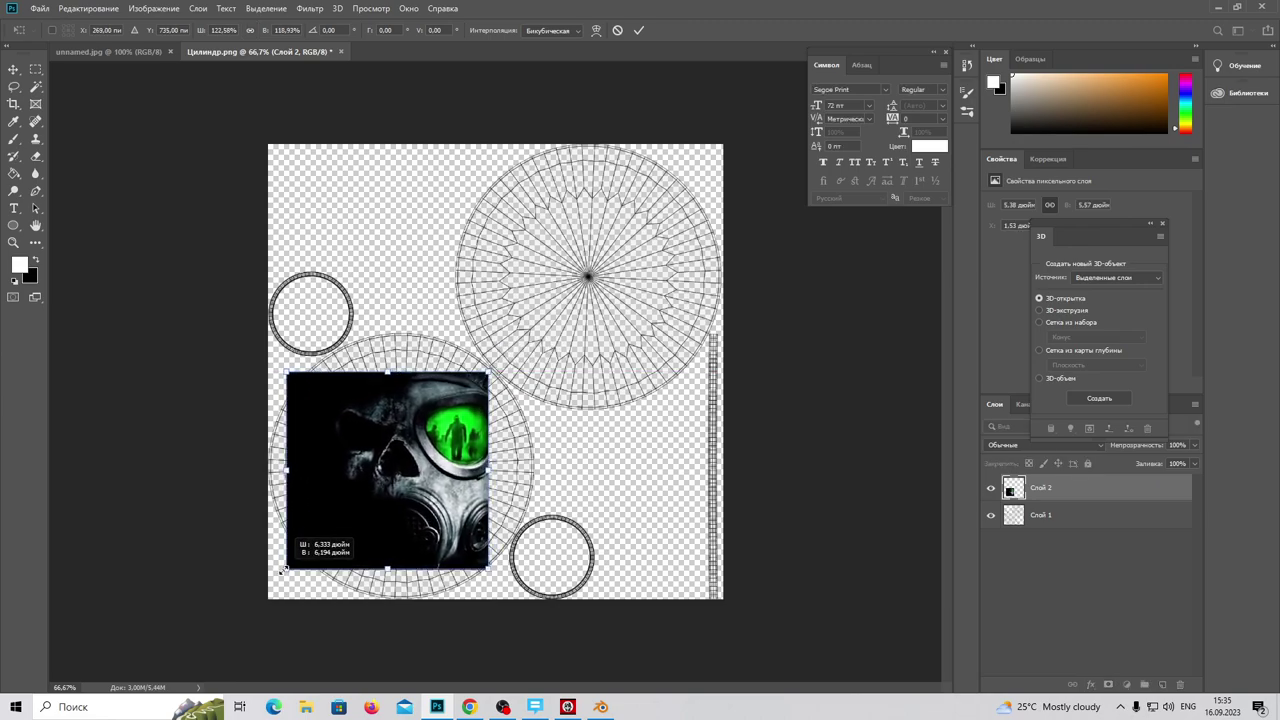
left_click_drag(401, 510, 396, 509)
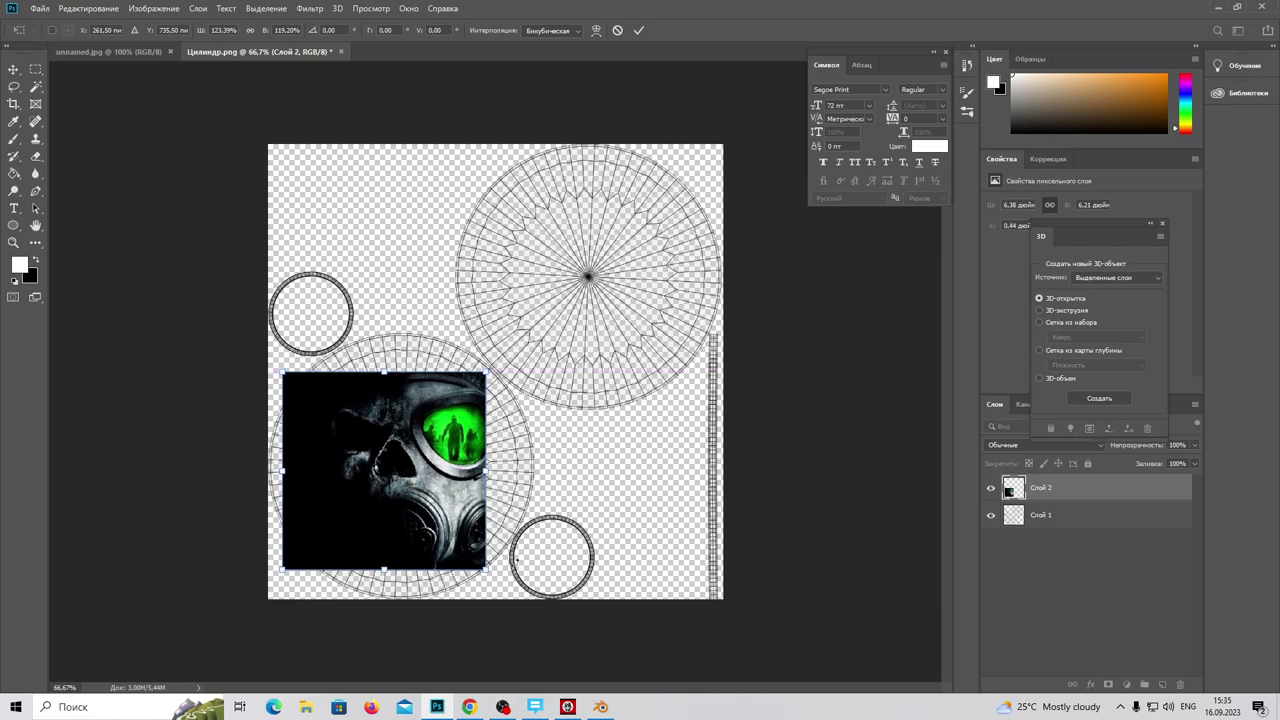
key("Return")
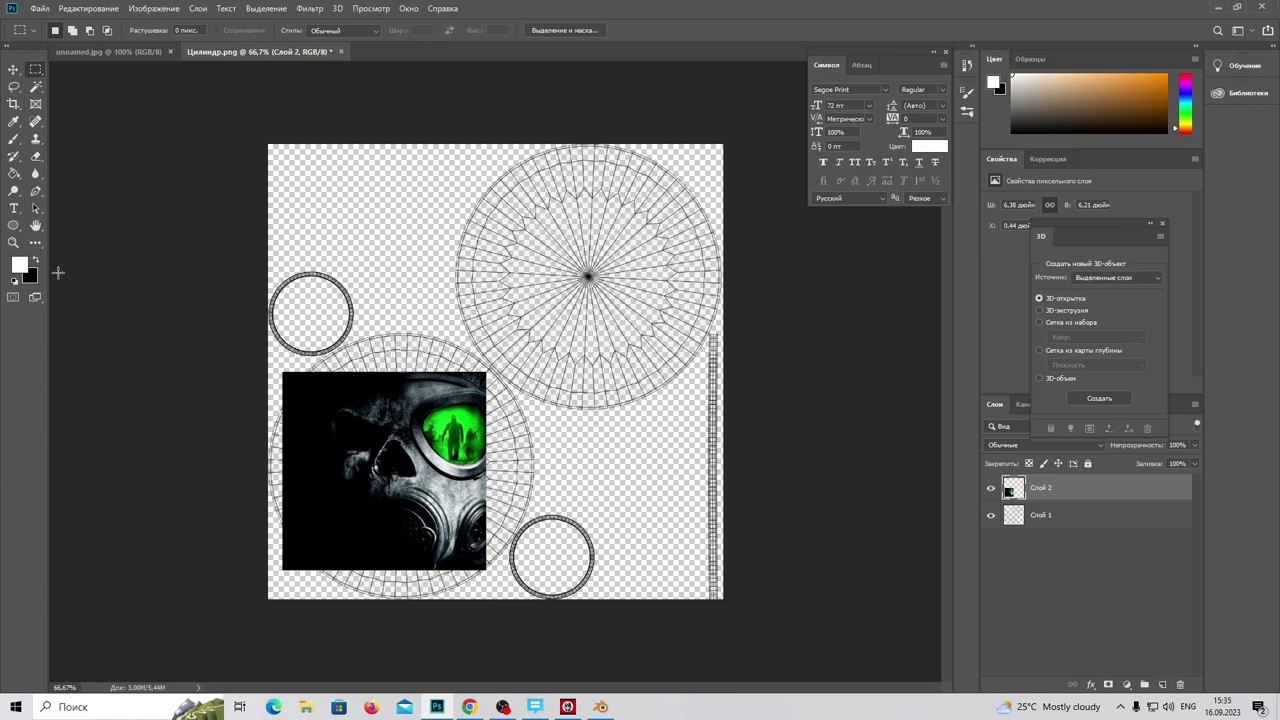
left_click(35, 262)
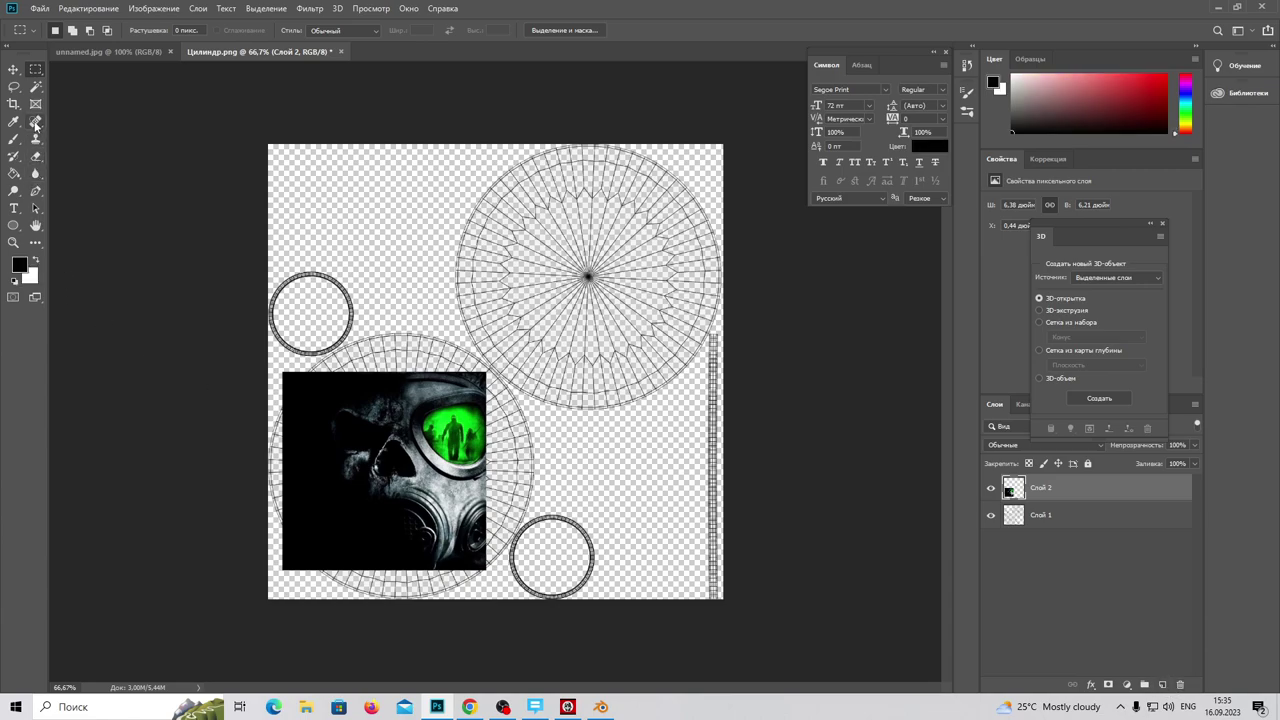
Step: Try black Paint Bucket fills around the gas-mask image, then undo both fills
left_click(14, 173)
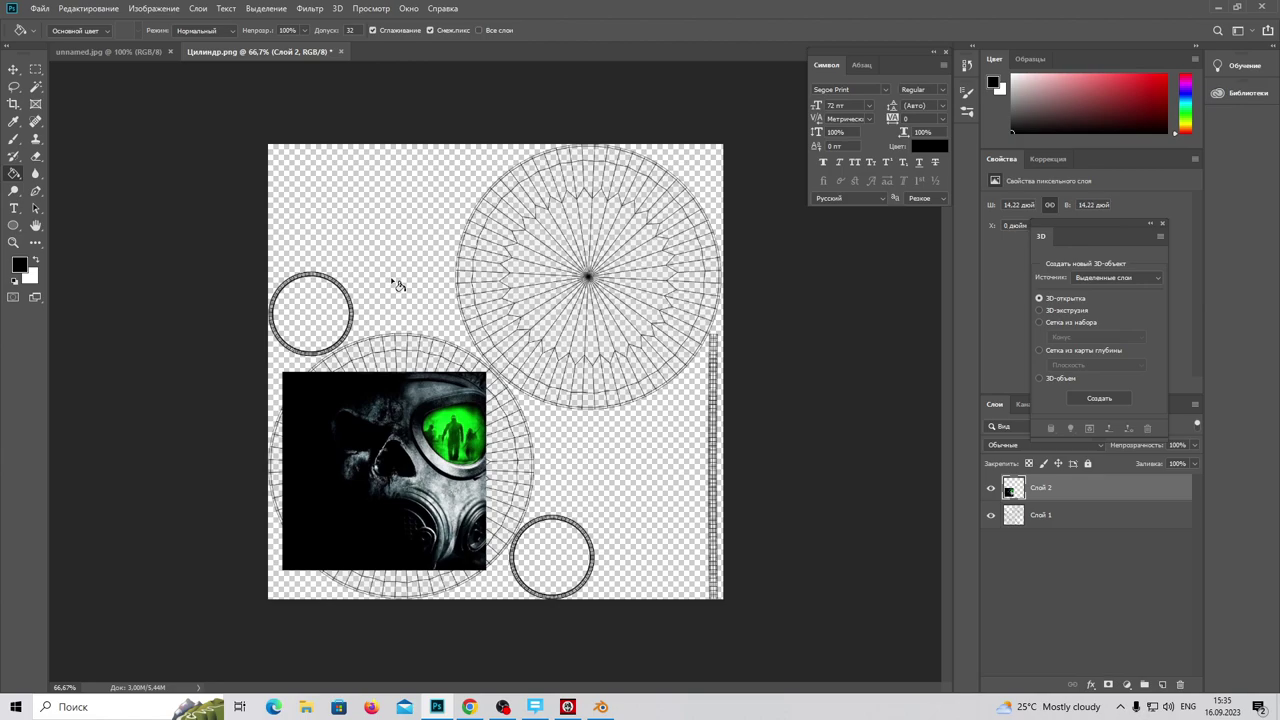
left_click(392, 284)
left_click(392, 284)
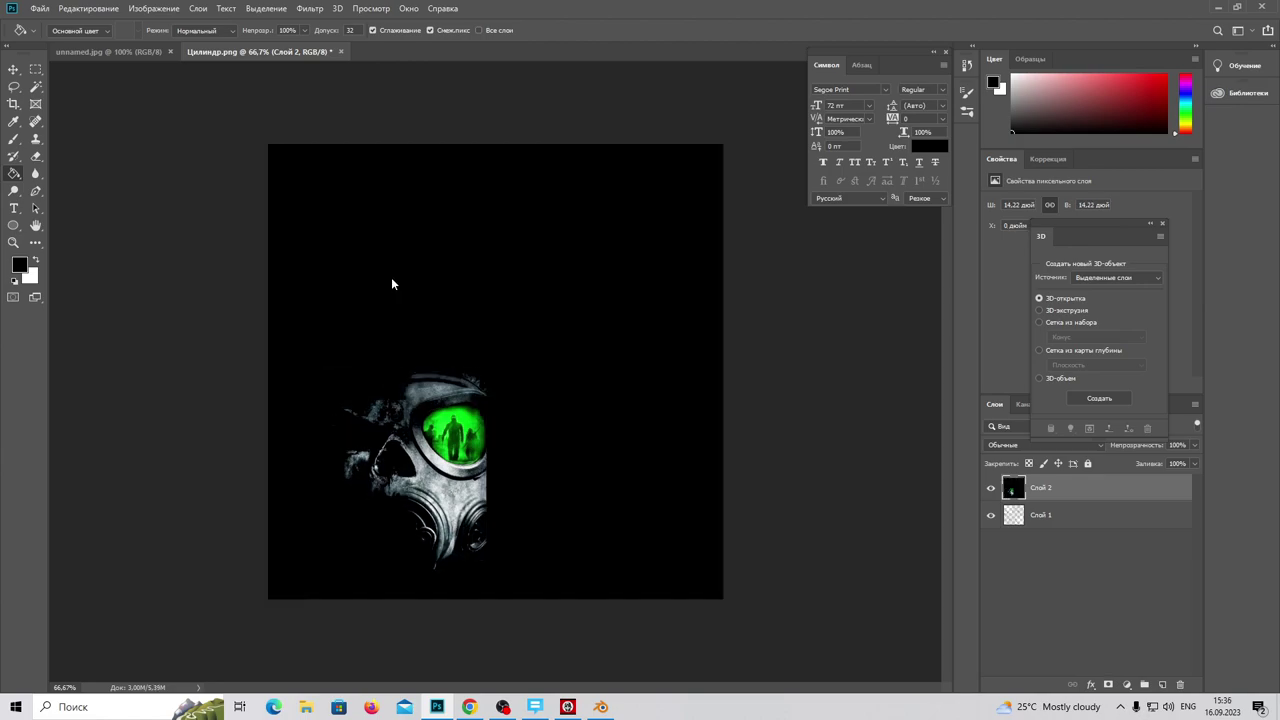
key("ctrl+z")
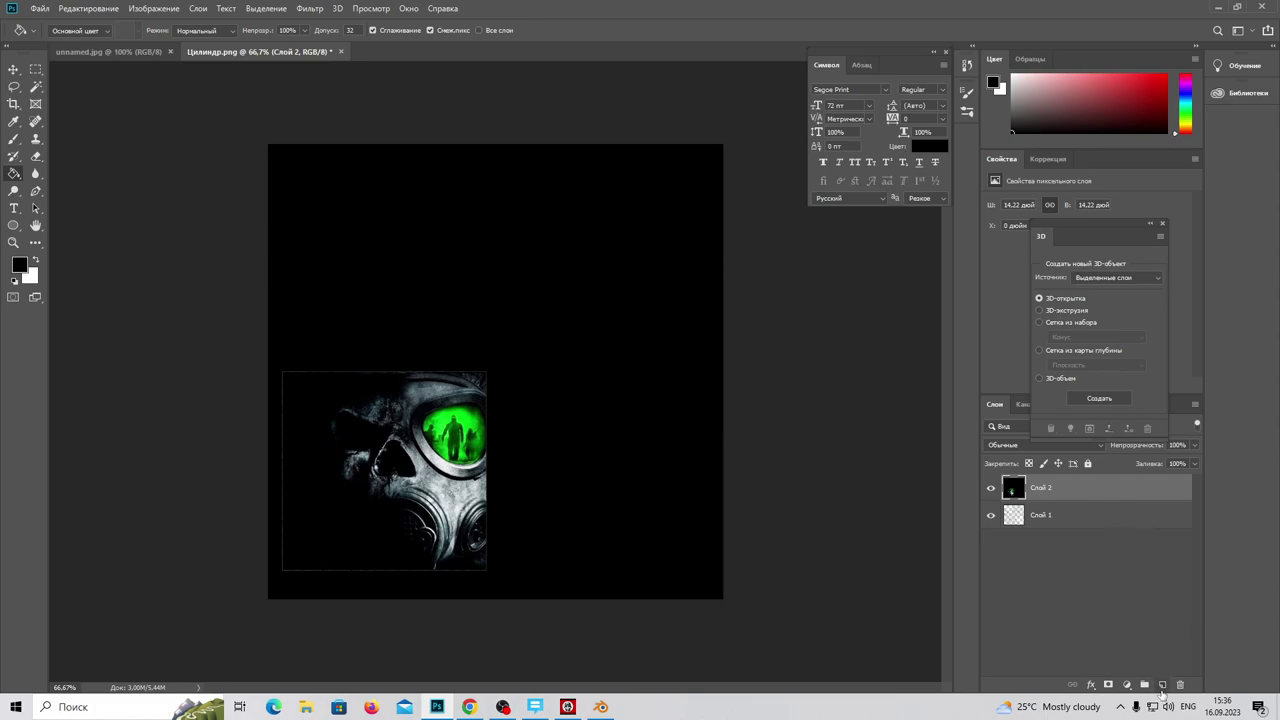
key("ctrl+z")
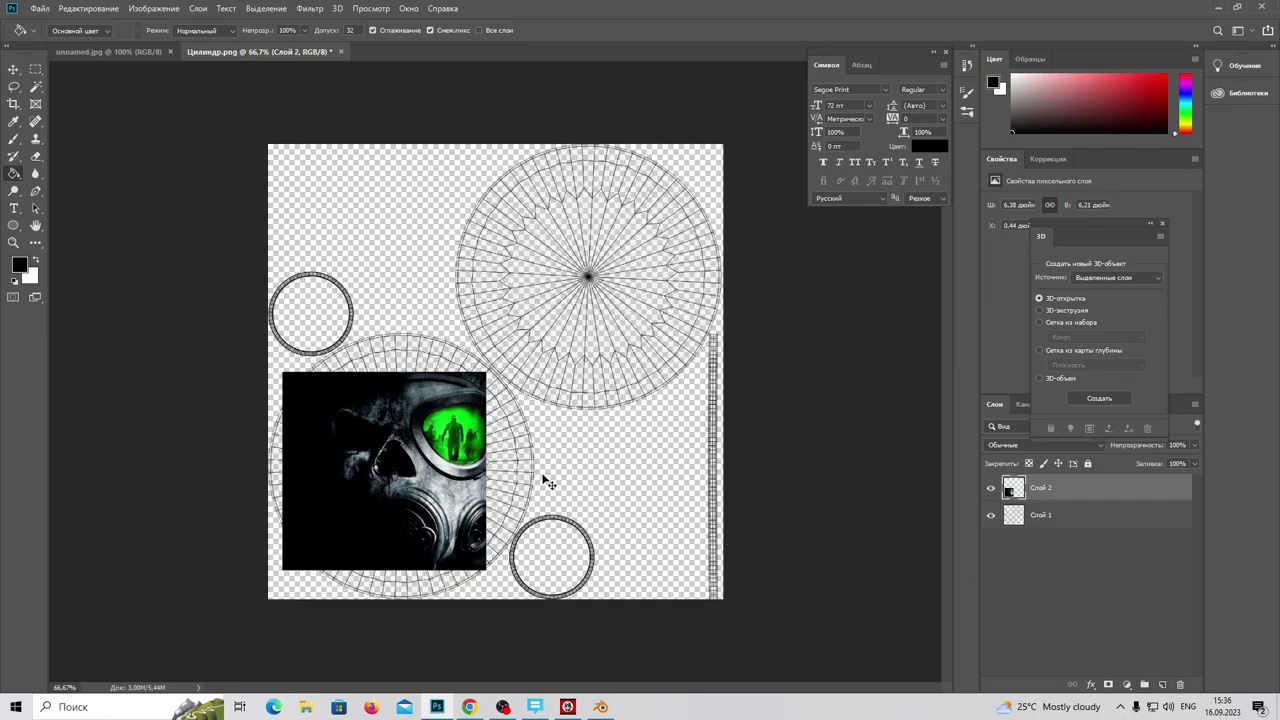
Step: Add a new layer filled solid black and move it below the gas-mask layer
left_click(1162, 686)
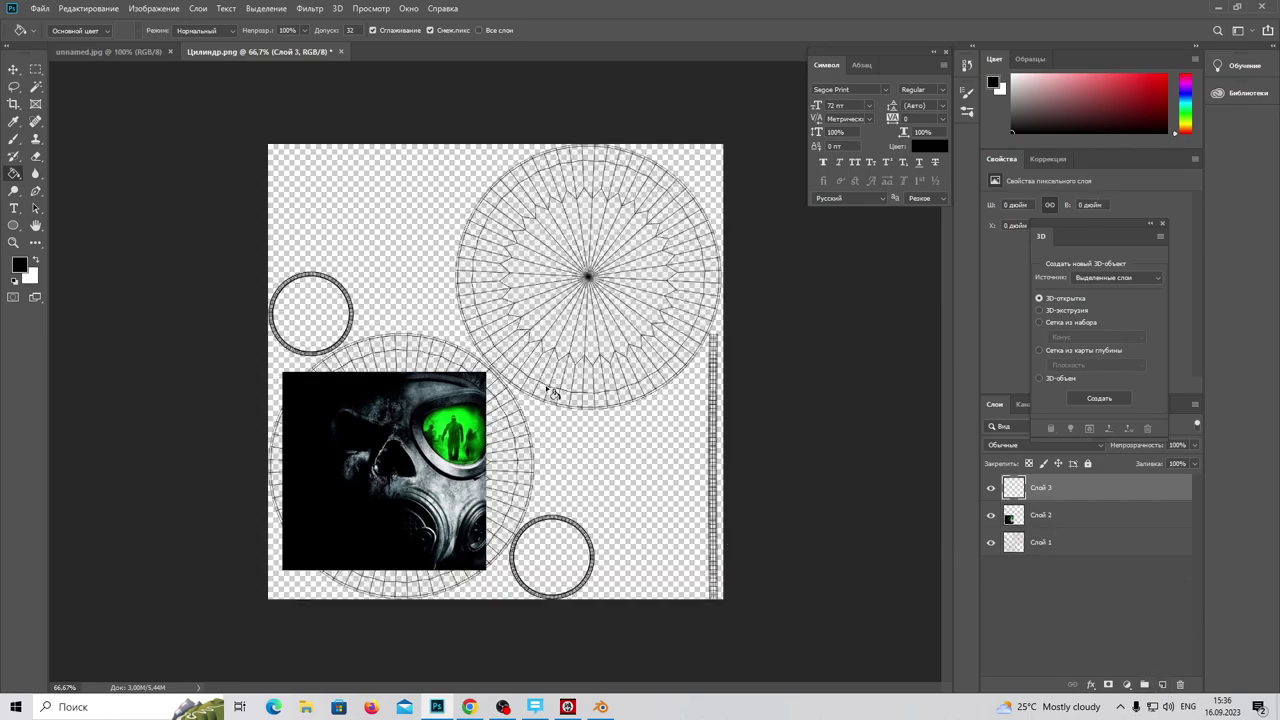
left_click(583, 451)
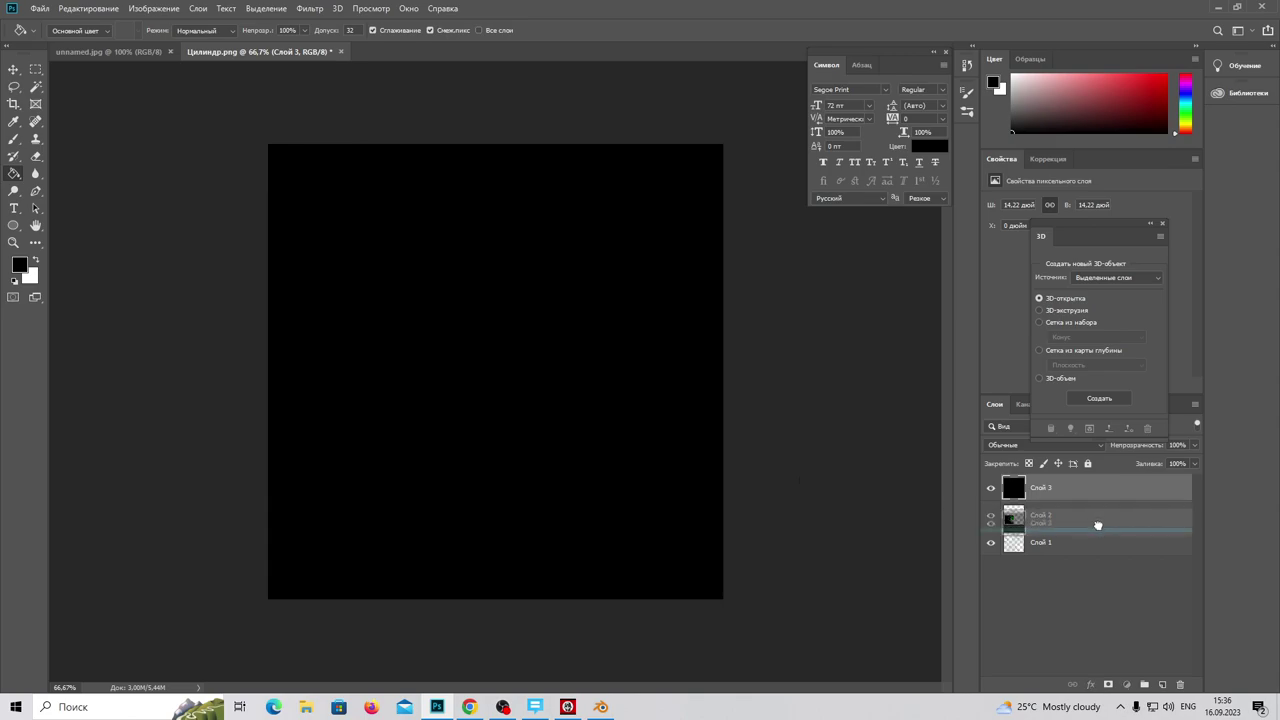
left_click_drag(1111, 498, 1098, 527)
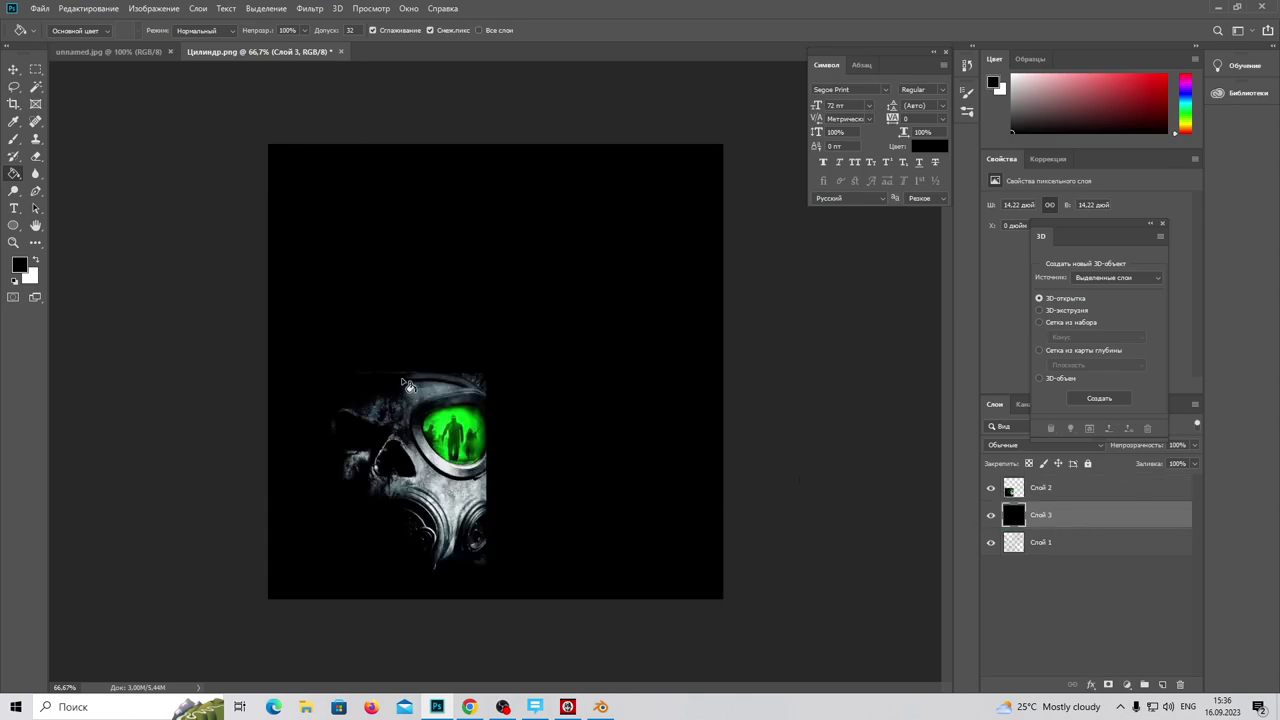
Step: Zoom in to inspect the goggle edges, then select Слой 2 with the Eraser tool
key("ctrl+plus")
key("ctrl+plus")
scroll(287, 482, "down", 2)
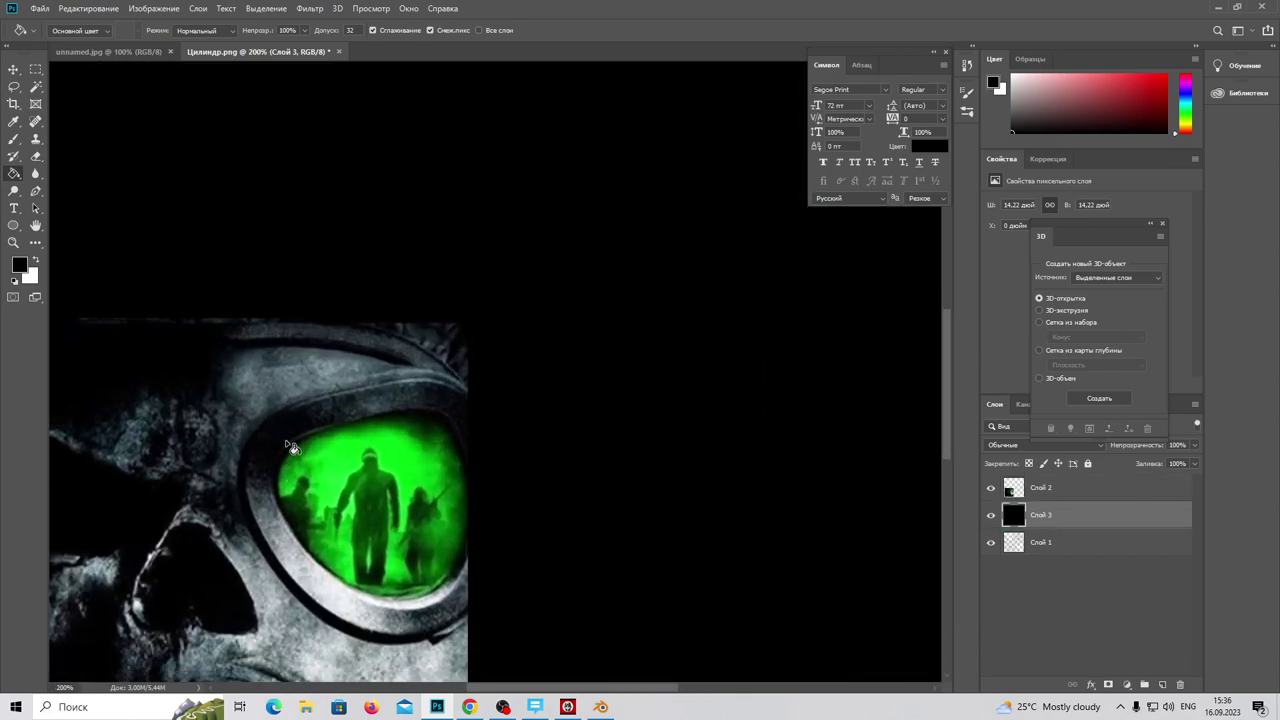
key("ctrl+minus")
left_click(1060, 488)
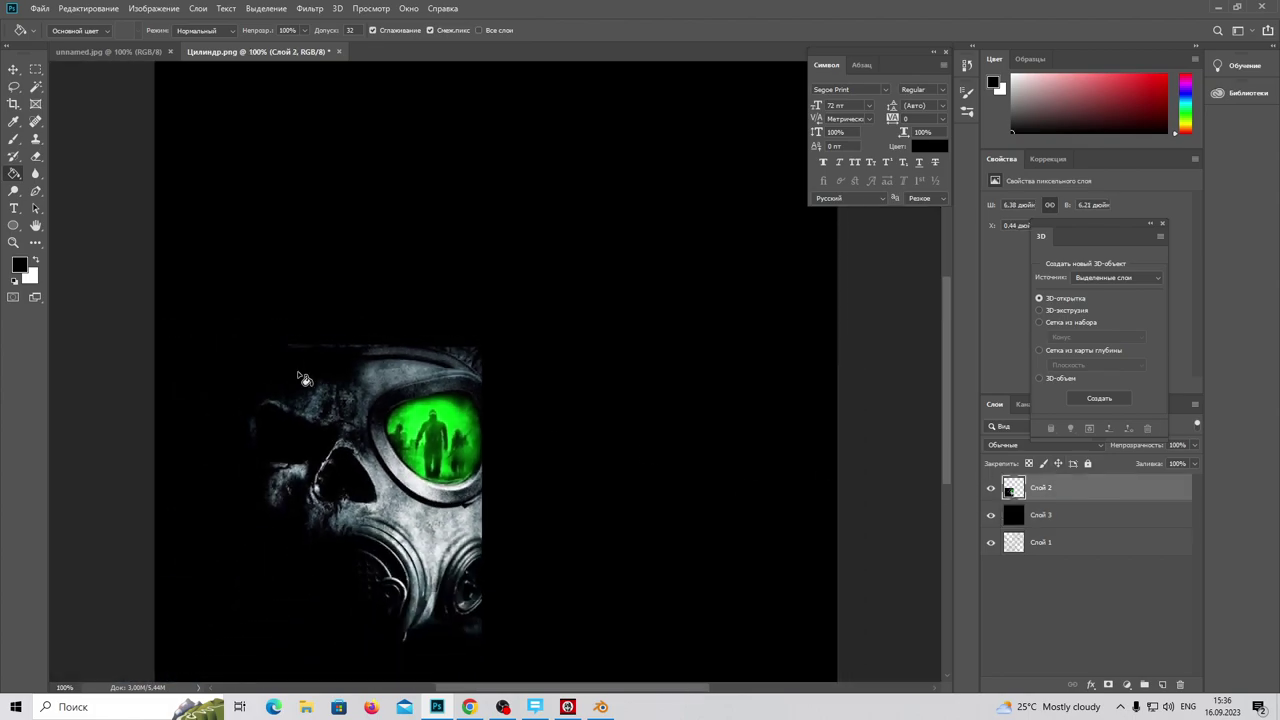
left_click(35, 156)
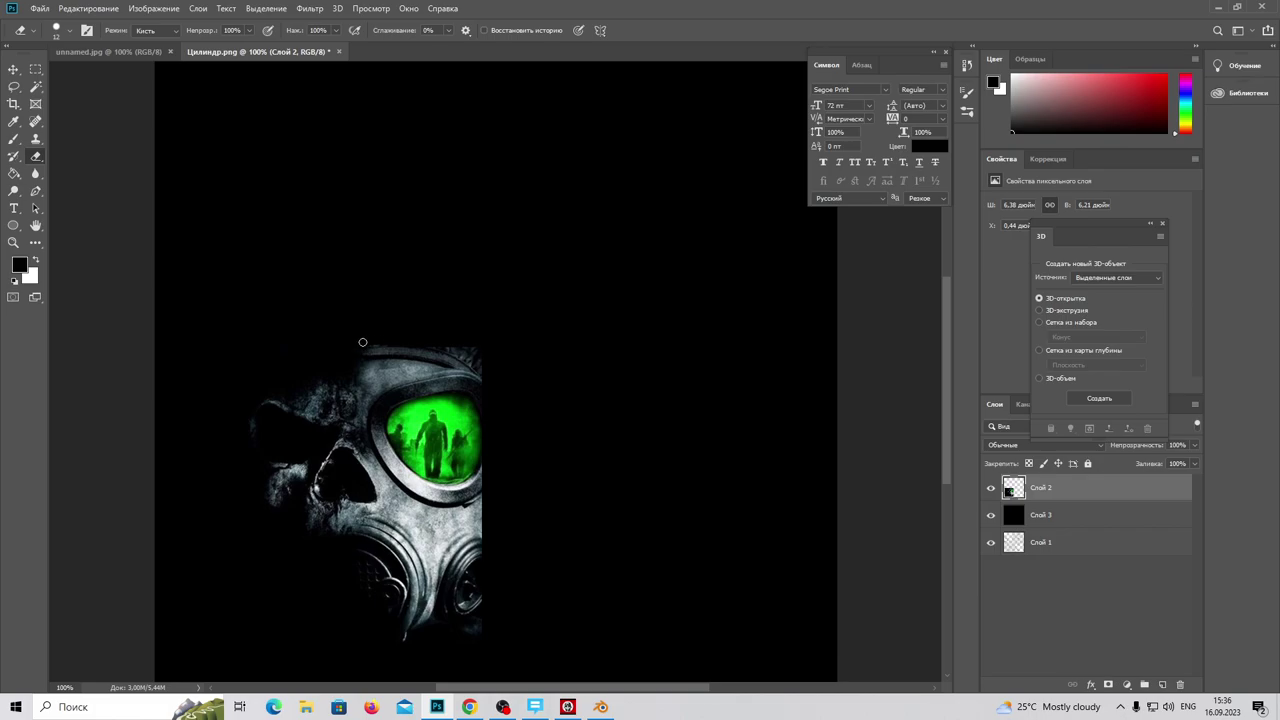
scroll(508, 548, "down", 1)
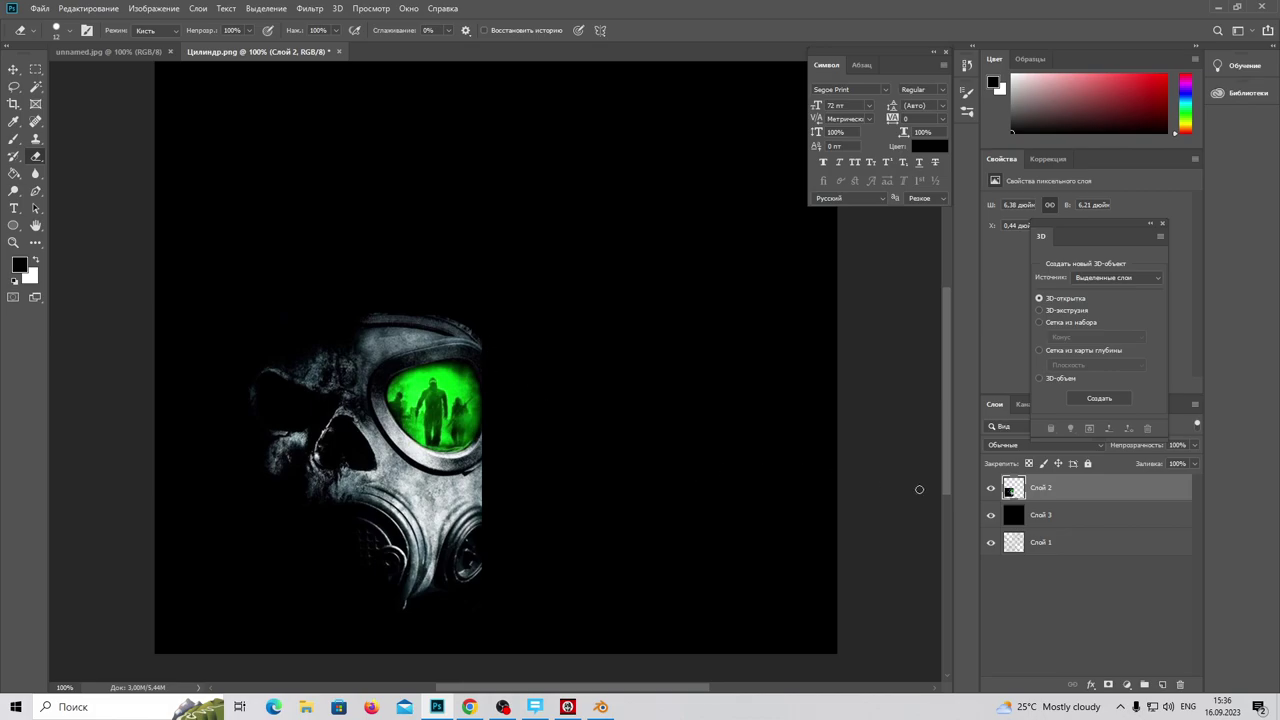
right_click(1094, 492)
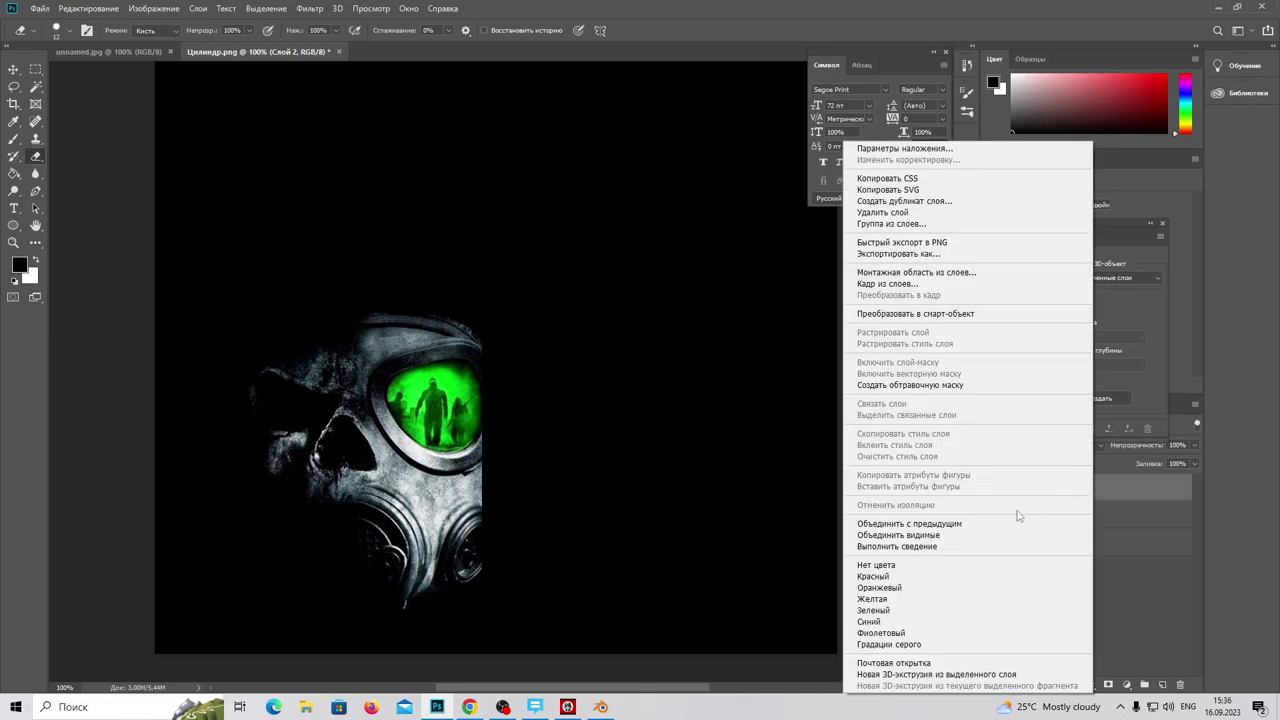
left_click(960, 536)
key("ctrl+z")
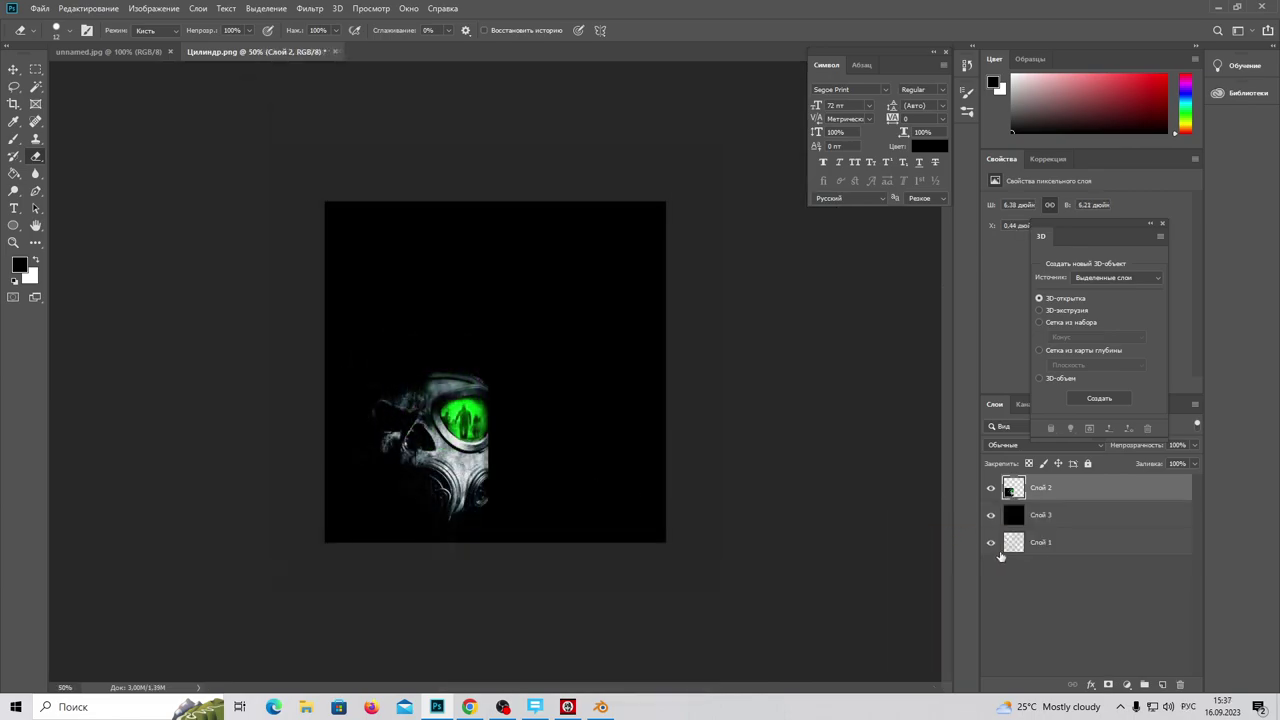
Step: Hide Слой 2 and Слой 3 and zoom to 200% on the gear wireframes
left_click(991, 488)
left_click(991, 515)
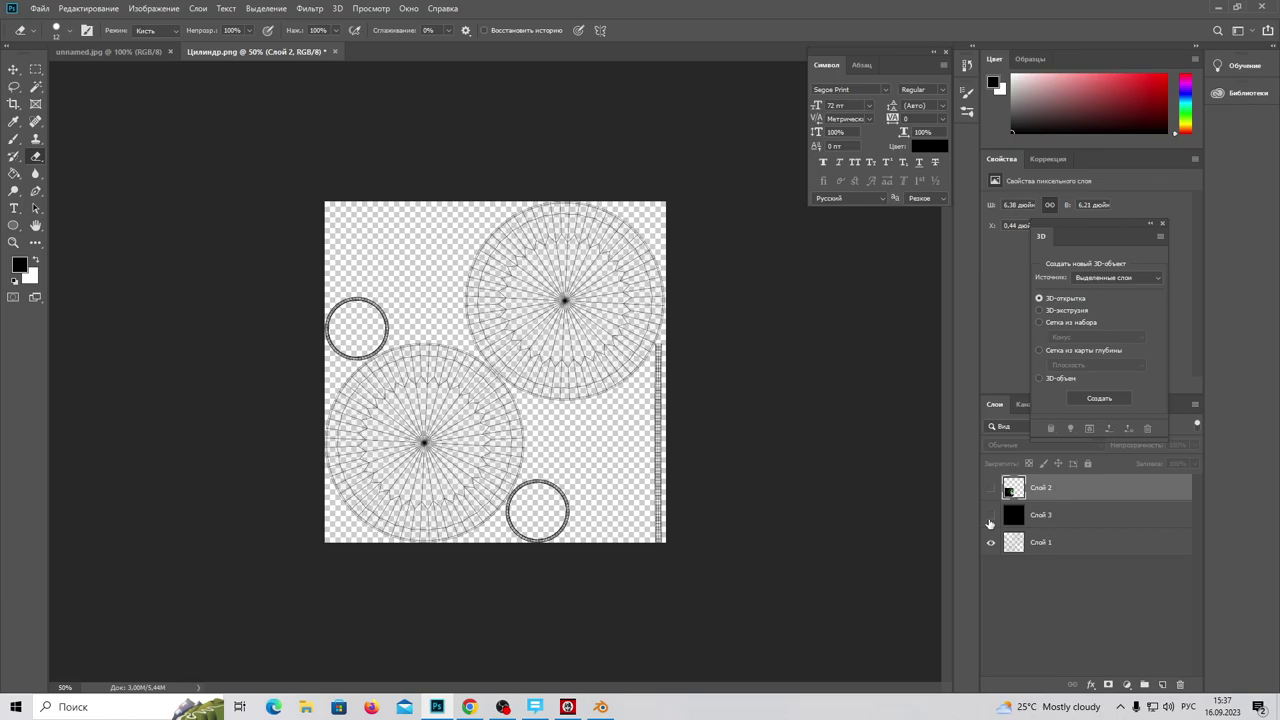
key("ctrl+1")
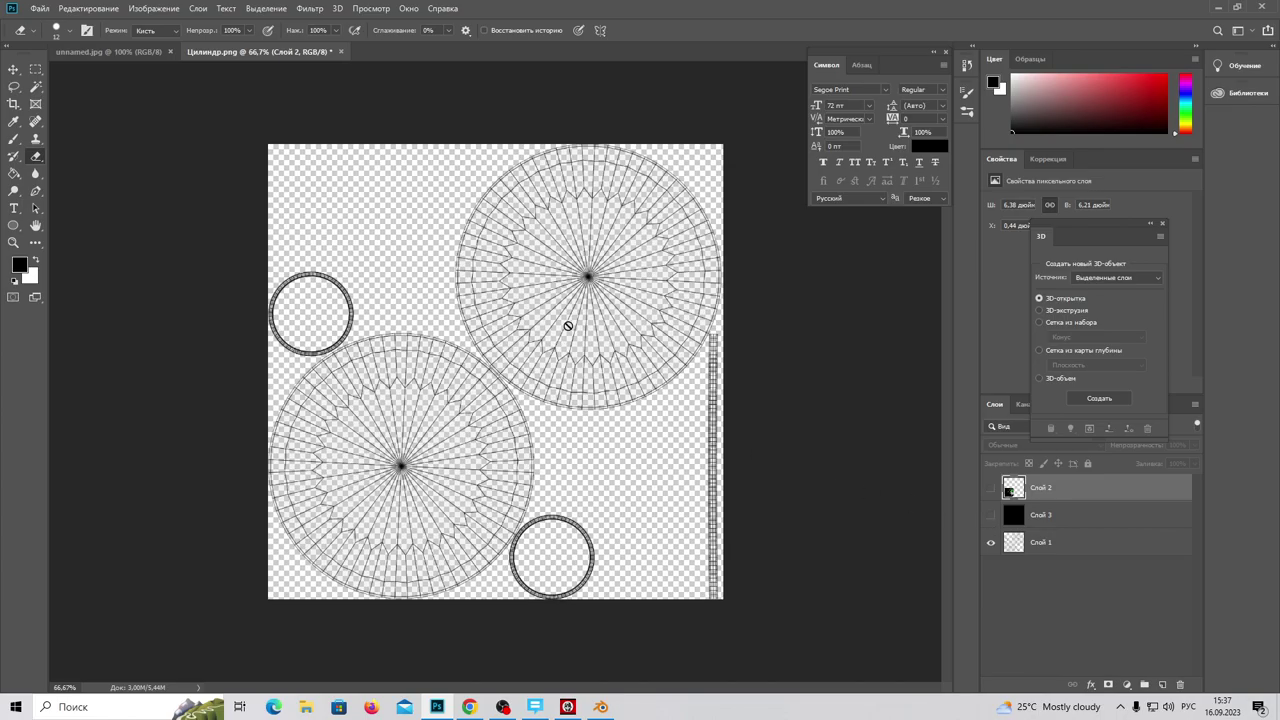
scroll(572, 320, "up", 2)
scroll(572, 320, "up", 2)
scroll(571, 334, "up", 2)
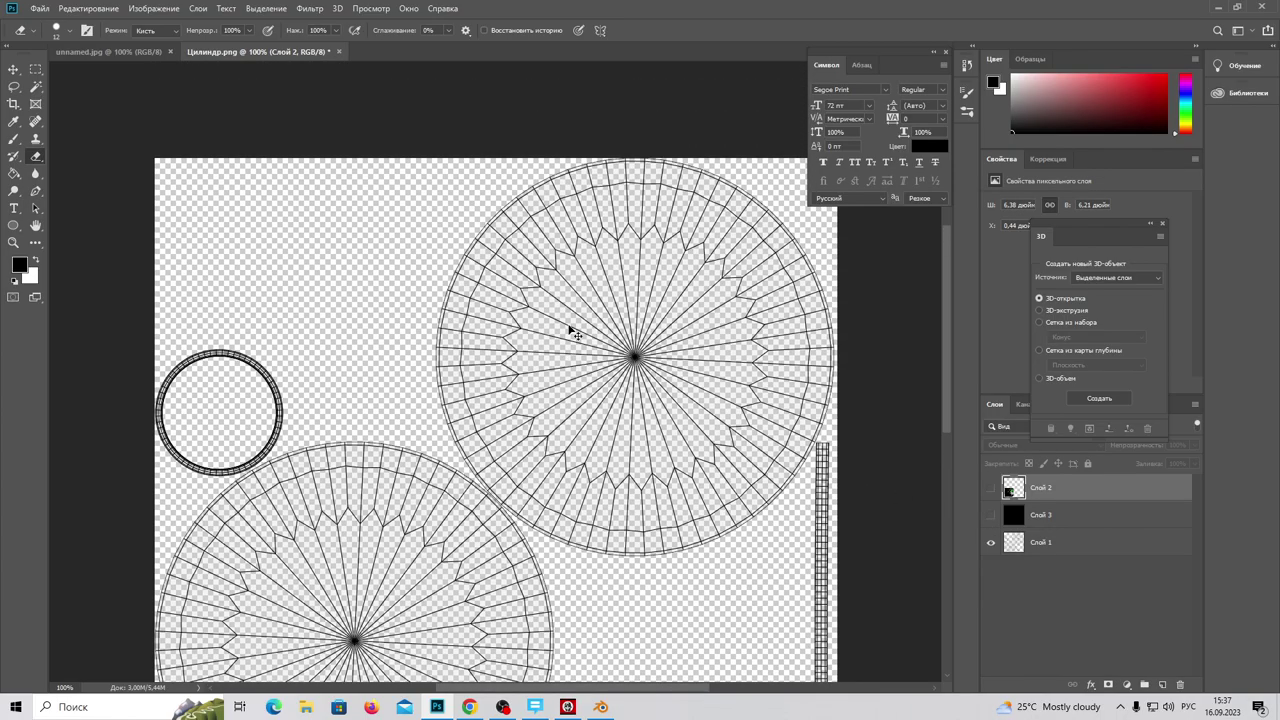
key("ctrl+plus")
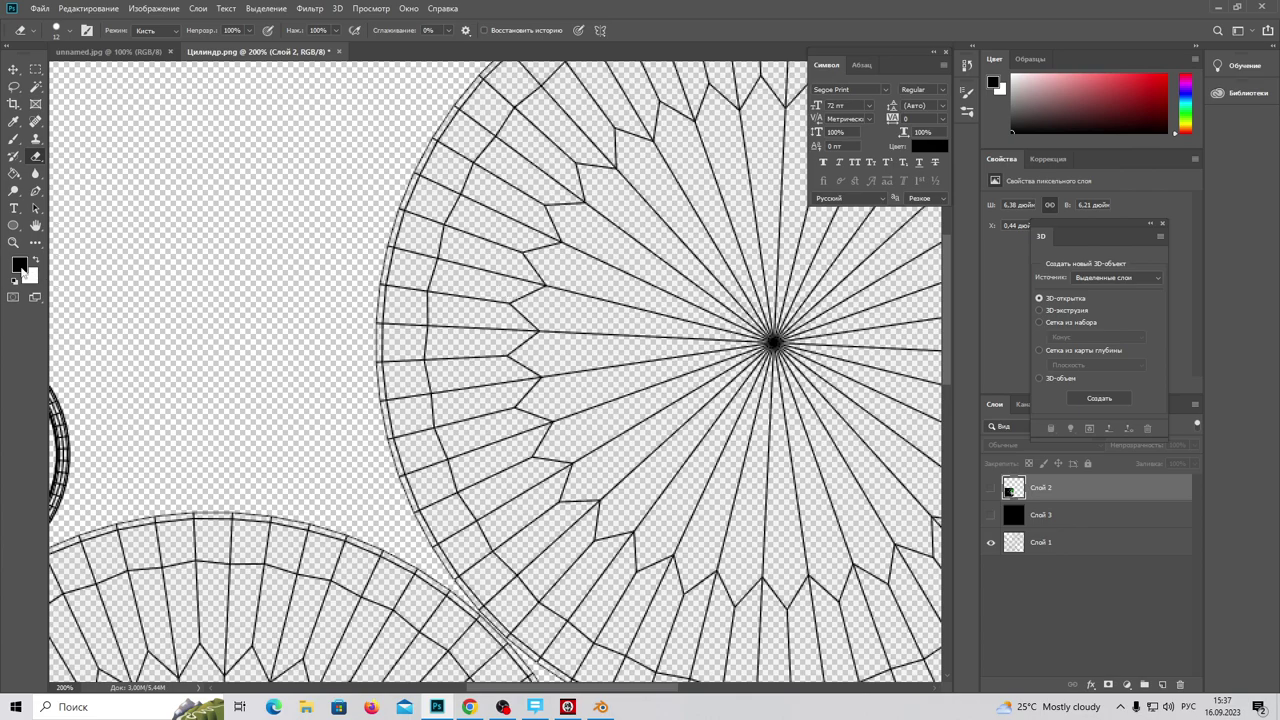
Step: Set the foreground colour to green #3ea32d in the Color Picker
left_click(18, 263)
left_click_drag(639, 320, 646, 279)
left_click_drag(600, 225, 602, 245)
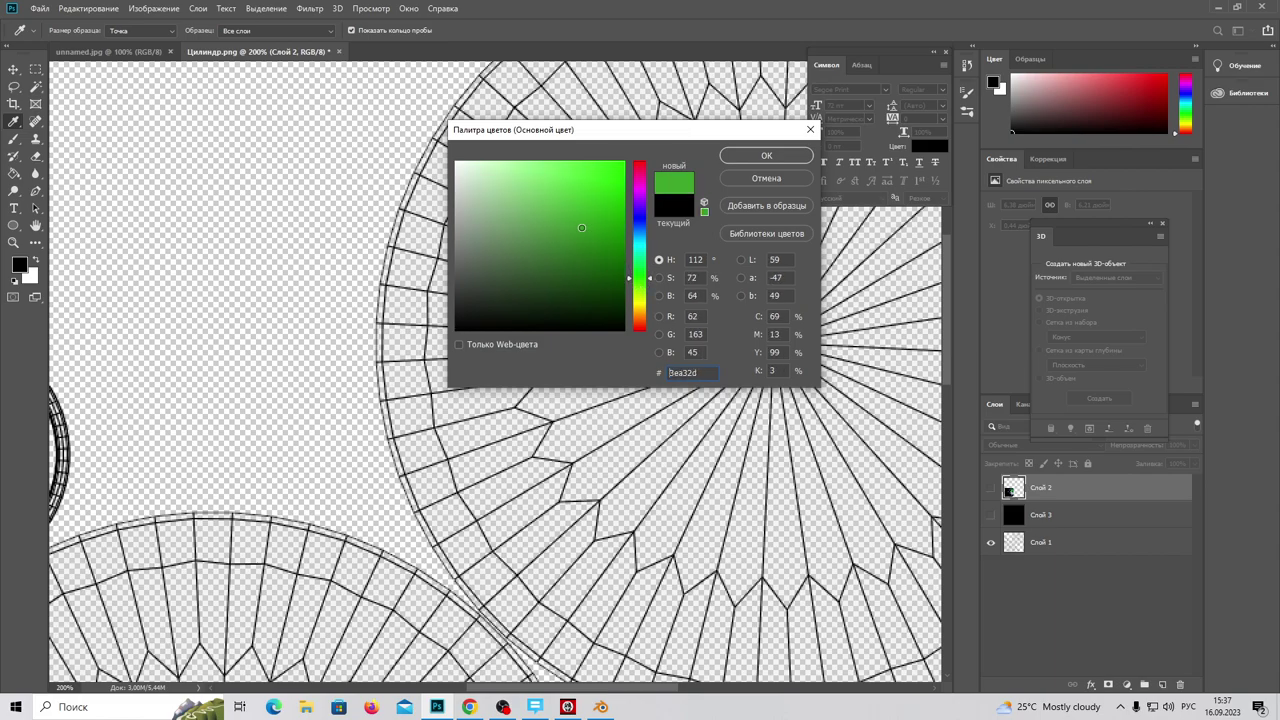
left_click(766, 156)
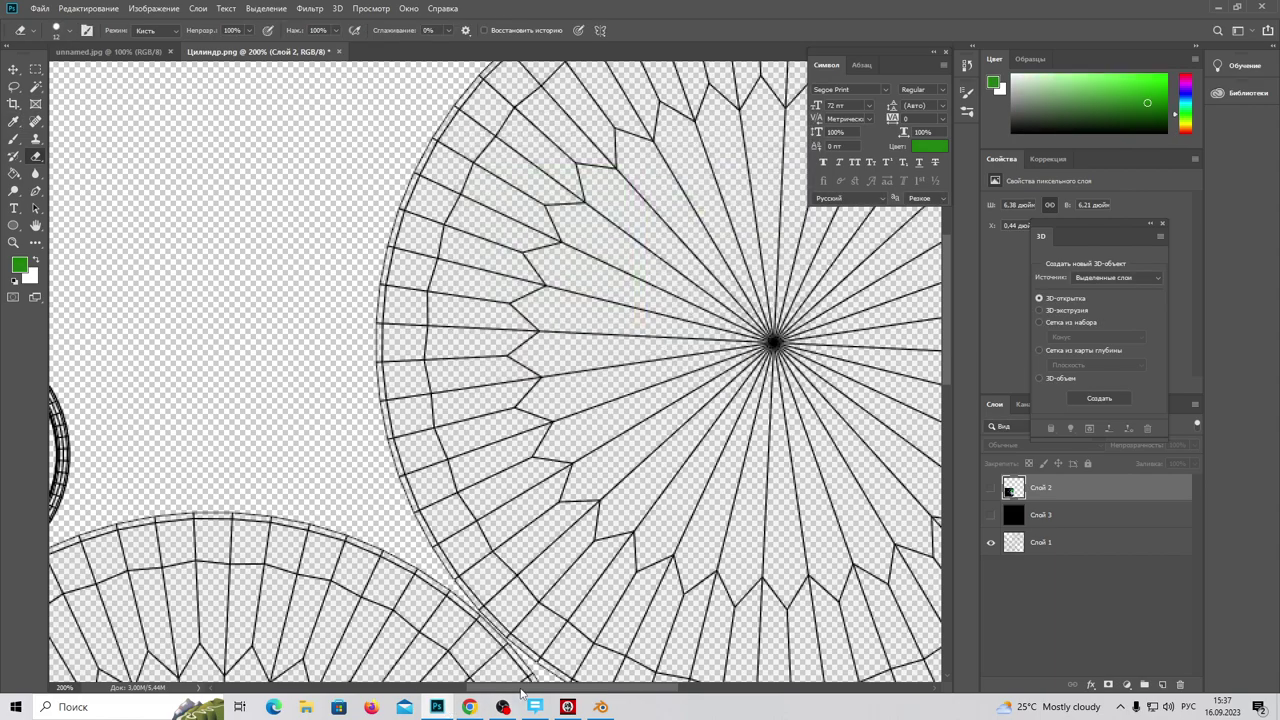
left_click_drag(524, 690, 573, 690)
left_click(14, 208)
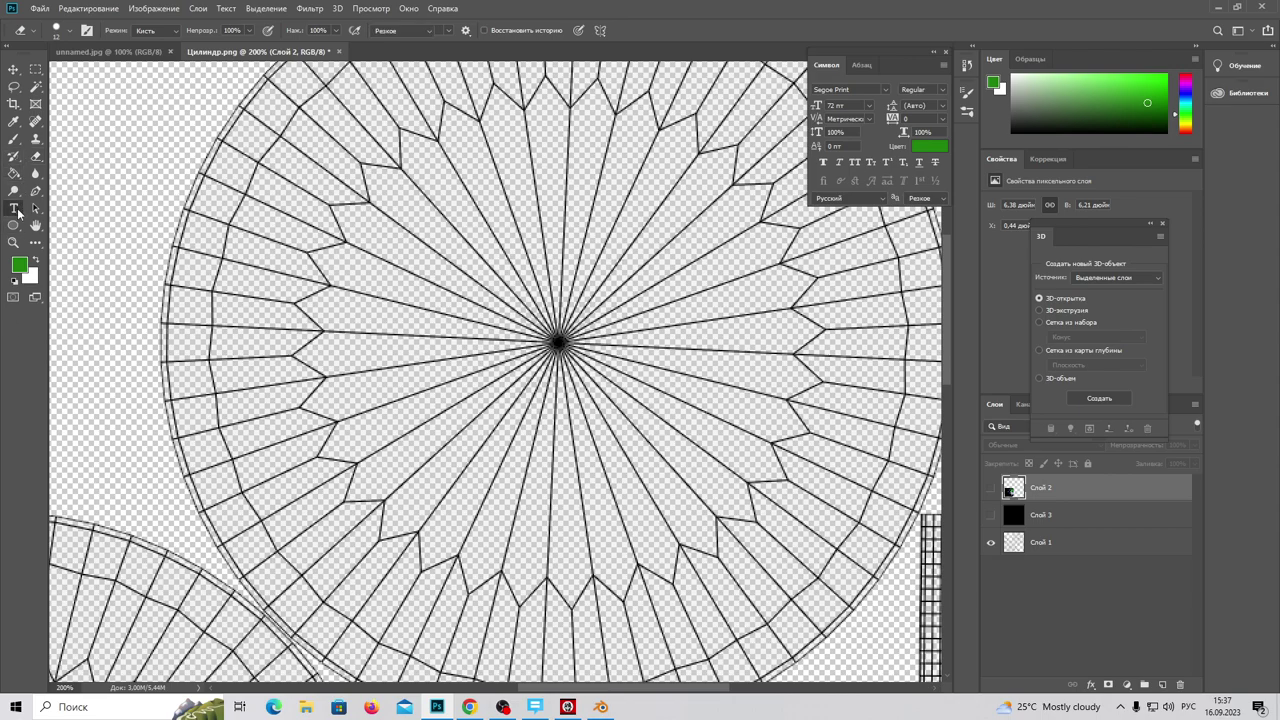
Step: Type a green text layer reading ПОДПИШИСЬ over the large gear
scroll(290, 350, "up", 2)
left_click(376, 366)
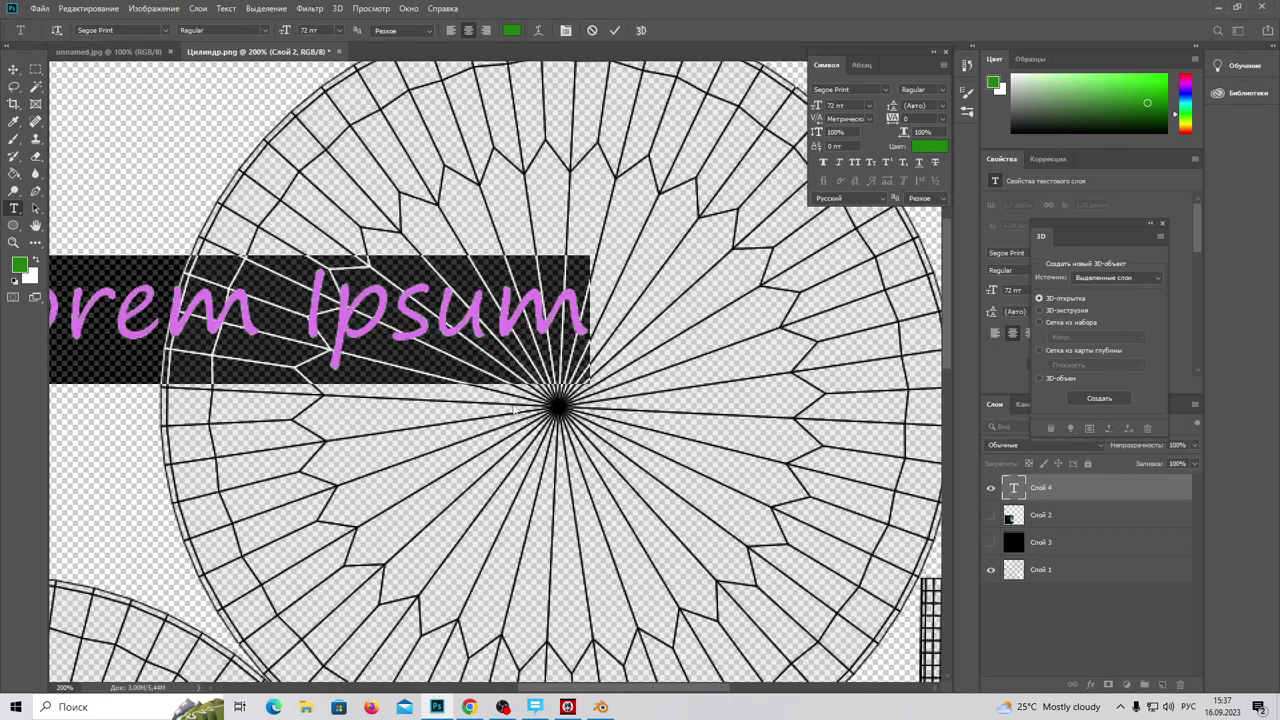
type("По")
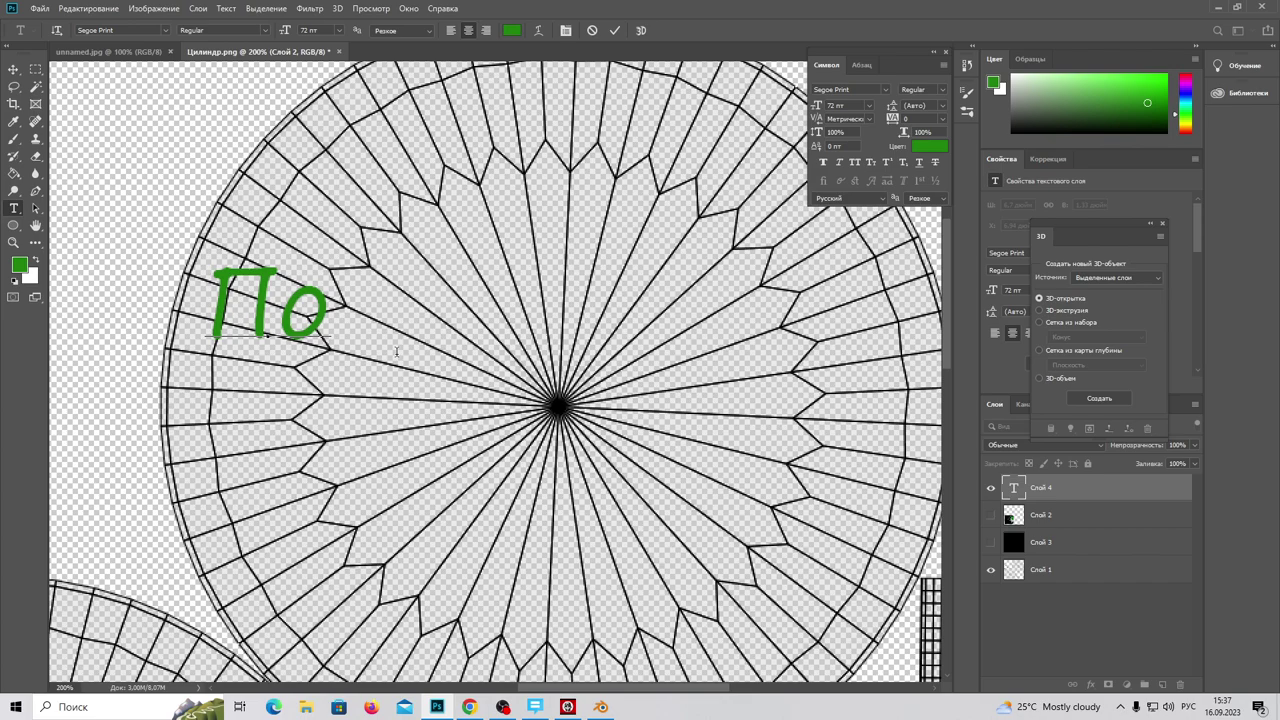
key("BackSpace")
type("О")
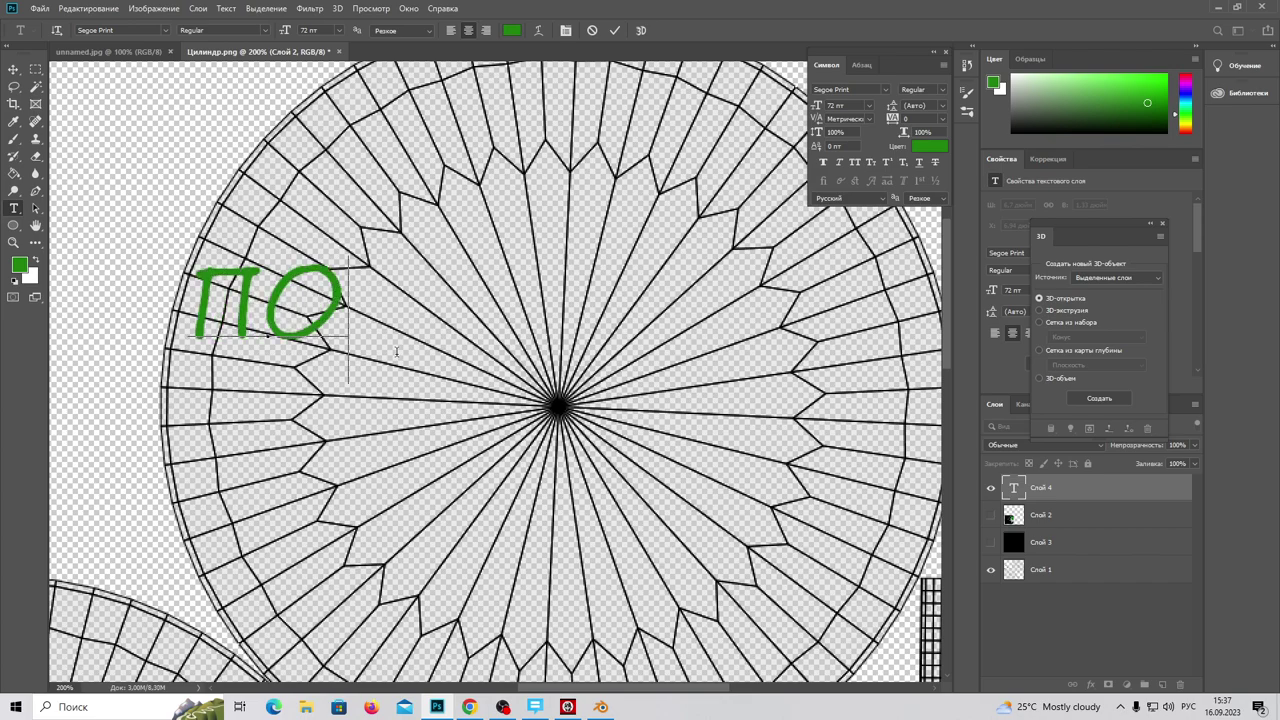
type("ДПИШИСЬ")
left_click(13, 69)
Step: Scale, widen and centre the ПОДПИШИСЬ text across the disc, nudged slightly lower, and apply
key("ctrl+t")
left_click_drag(427, 345, 677, 396)
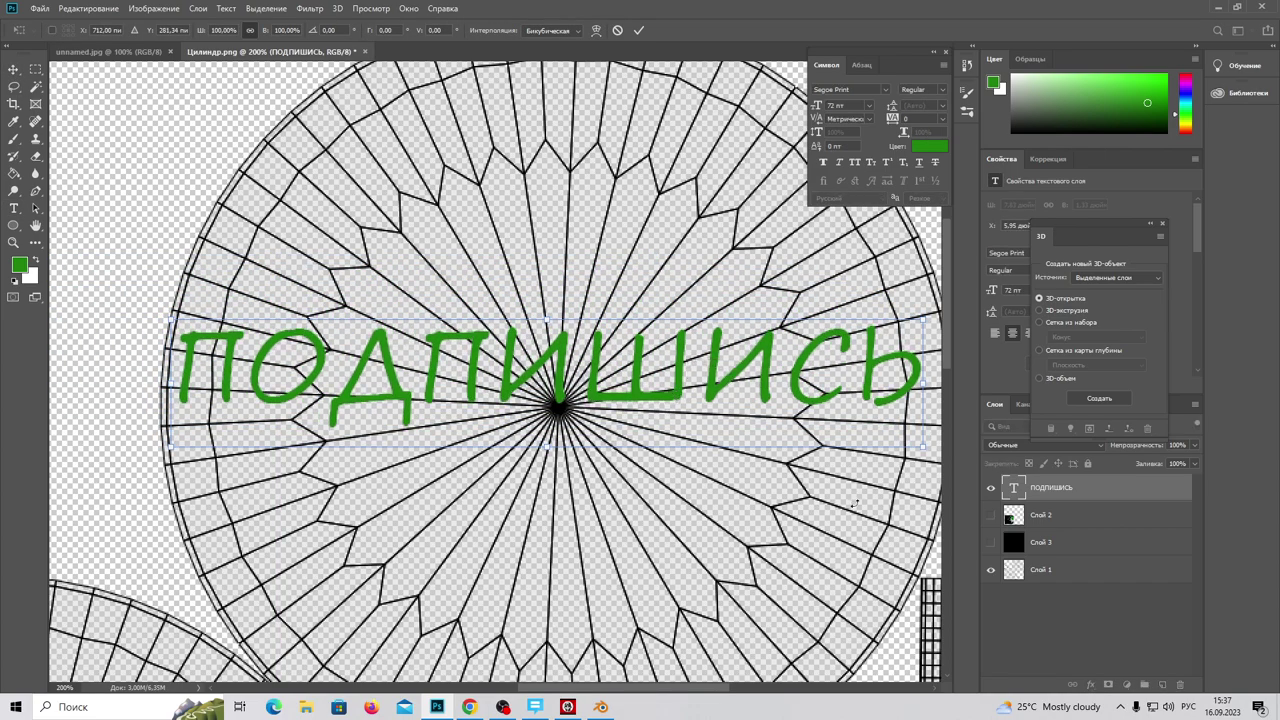
left_click_drag(920, 444, 806, 424)
mouse_move(738, 370)
left_mouse_down()
mouse_move(818, 412)
mouse_move(806, 407)
left_mouse_up()
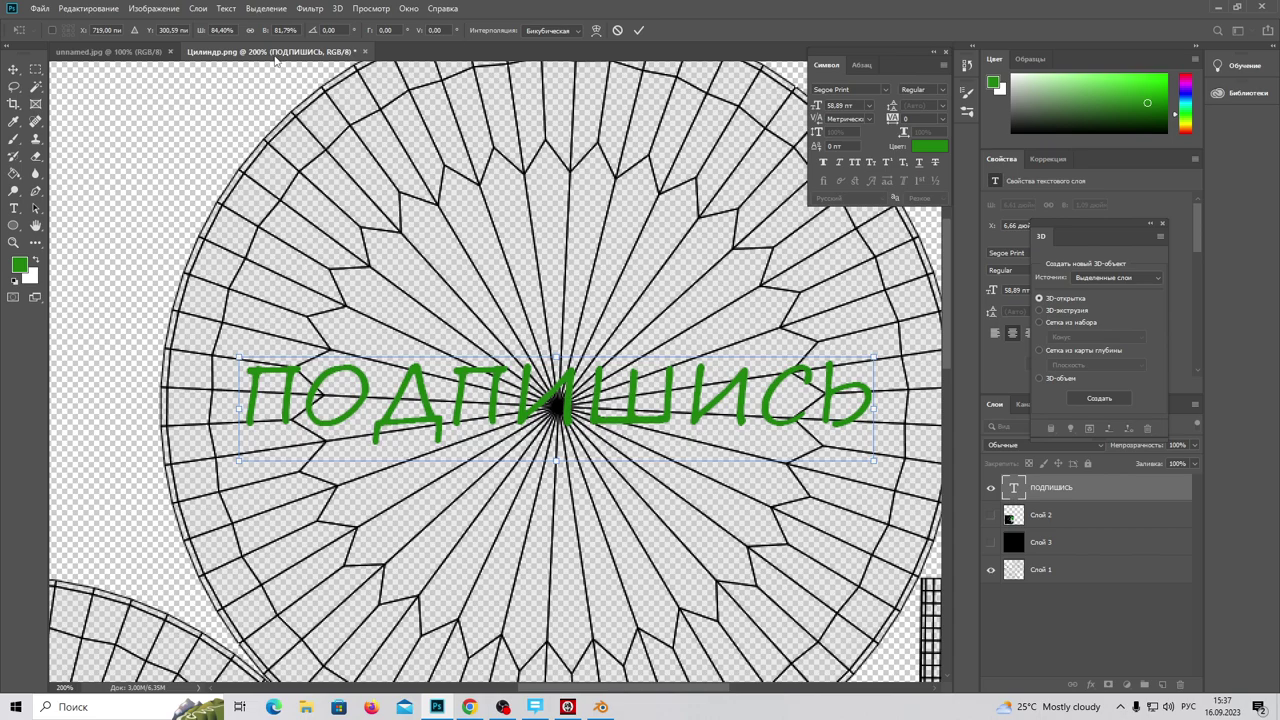
left_click_drag(872, 406, 895, 406)
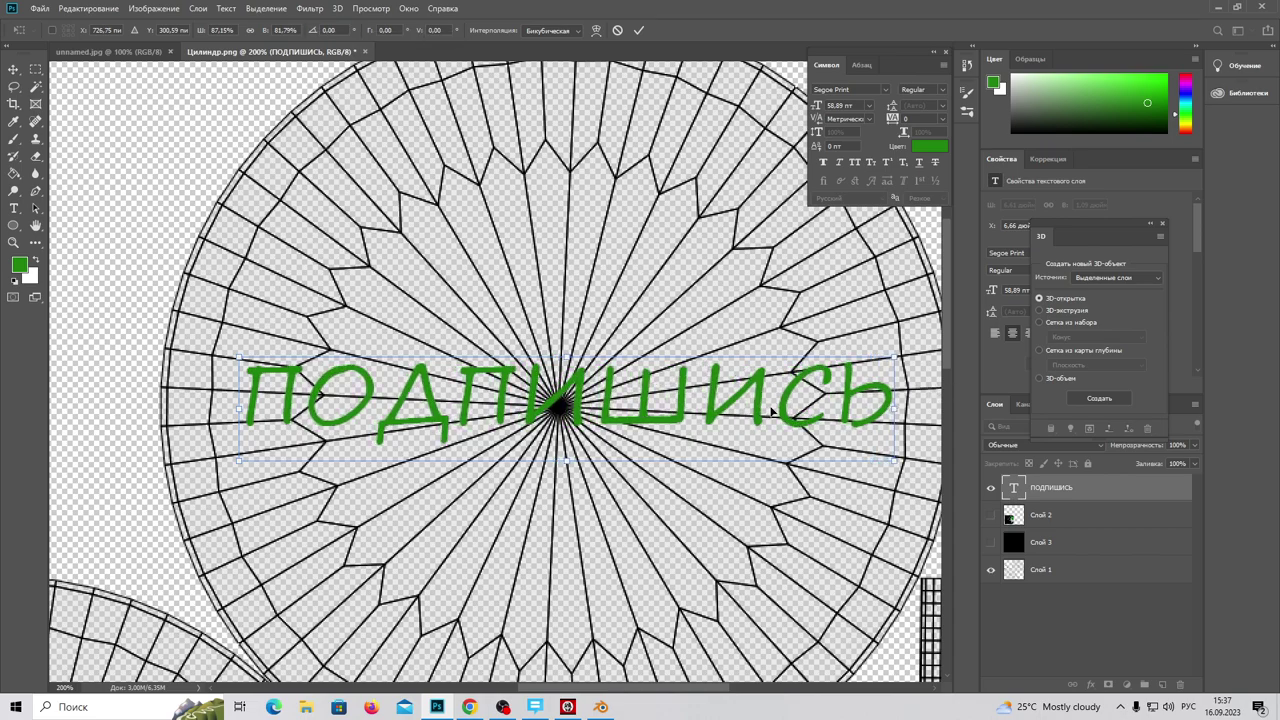
left_click_drag(237, 407, 222, 407)
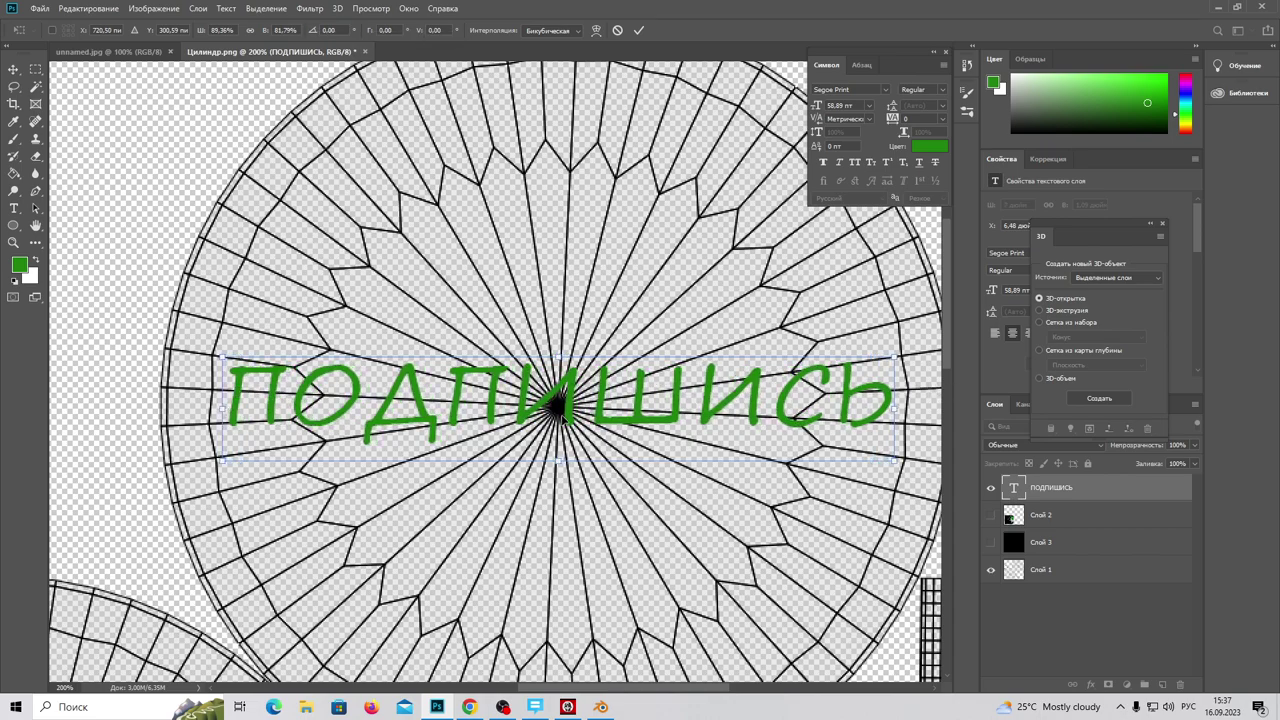
left_click_drag(558, 410, 555, 416)
key("Return")
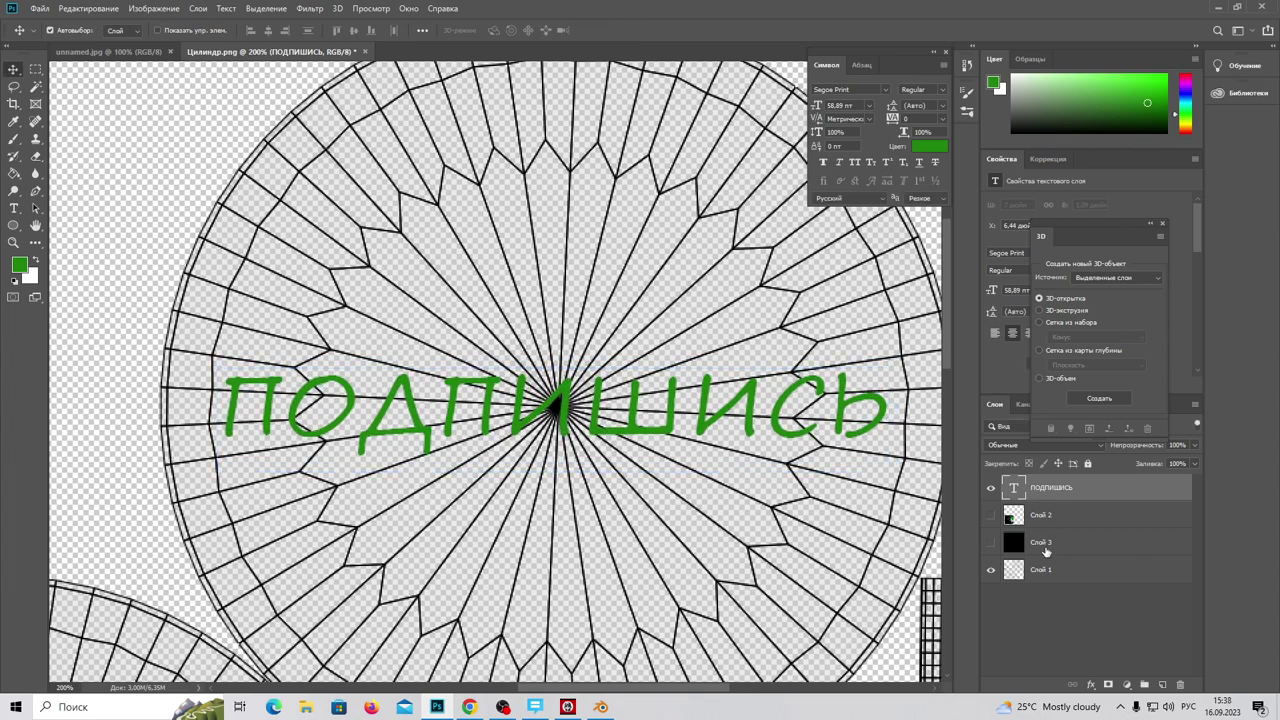
Step: Make Слой 2 and Слой 3 visible again and merge all visible layers
left_click(989, 516)
left_click(990, 543)
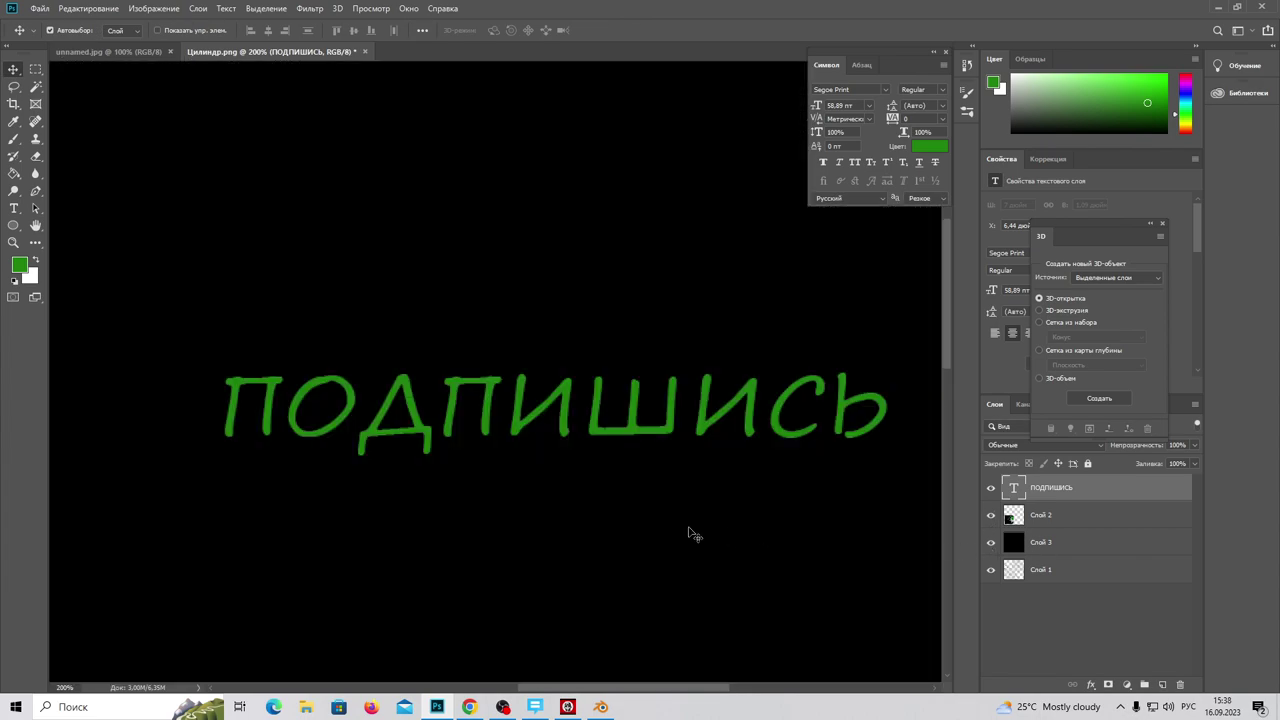
scroll(625, 522, "down", 1, "alt")
scroll(625, 522, "down", 2, "alt")
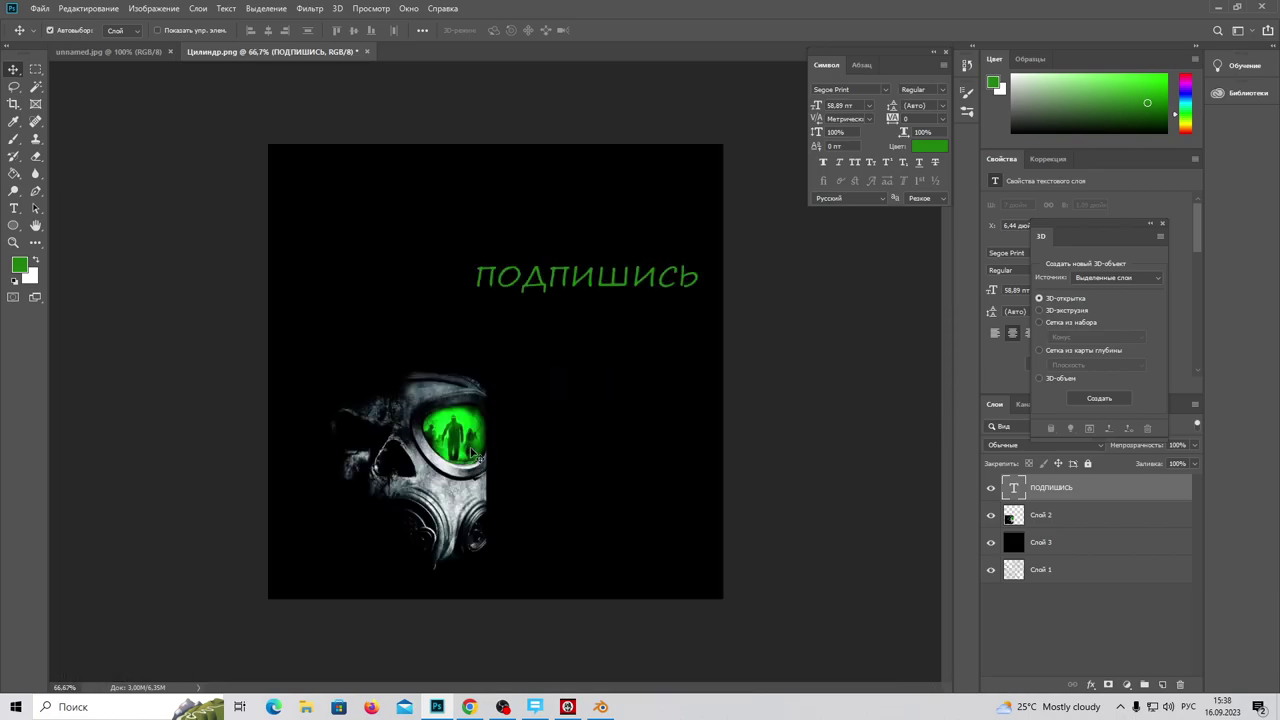
right_click(1088, 522)
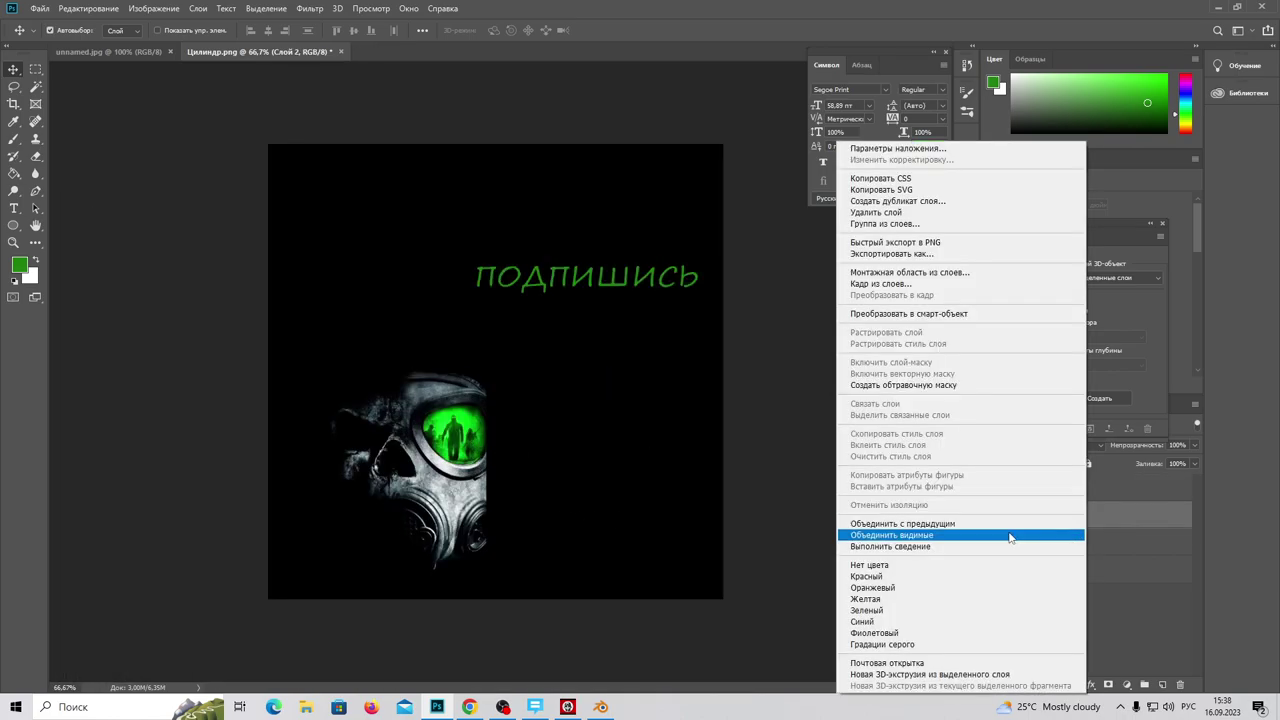
left_click(880, 532)
Step: Save the merged image as a PNG named COIN on the Desktop
left_click(40, 8)
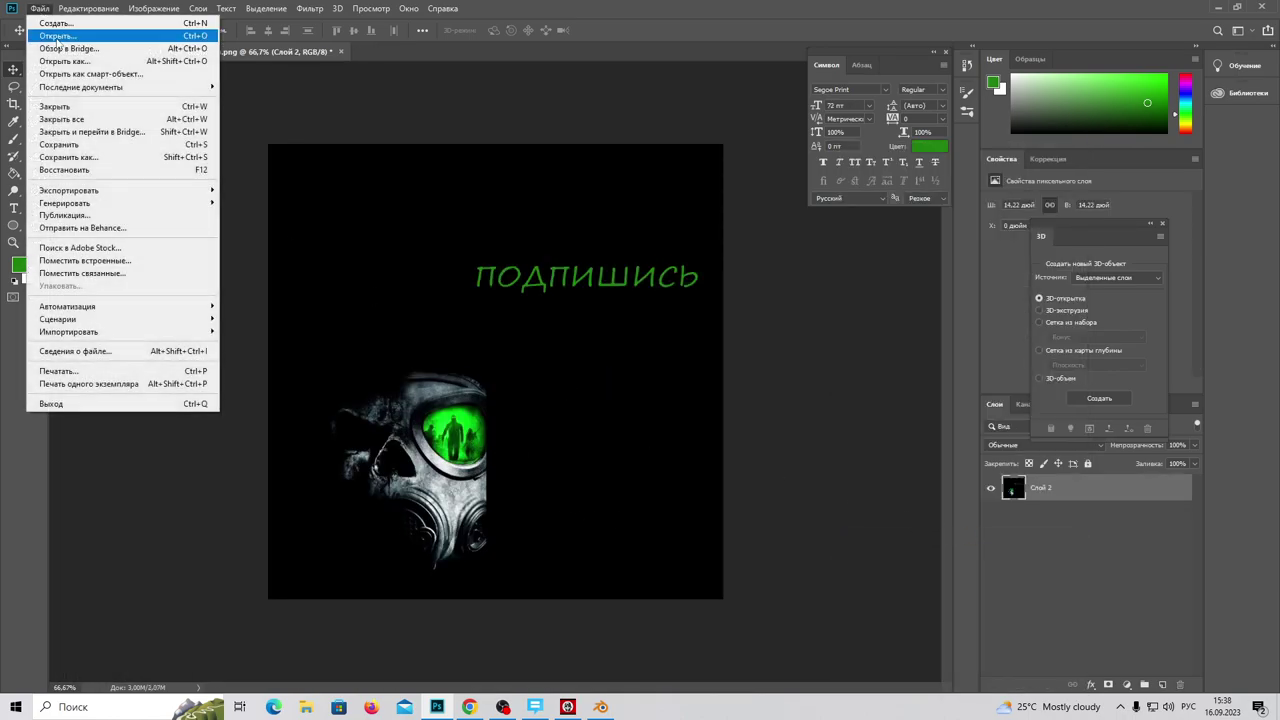
left_click(100, 158)
left_click(300, 518)
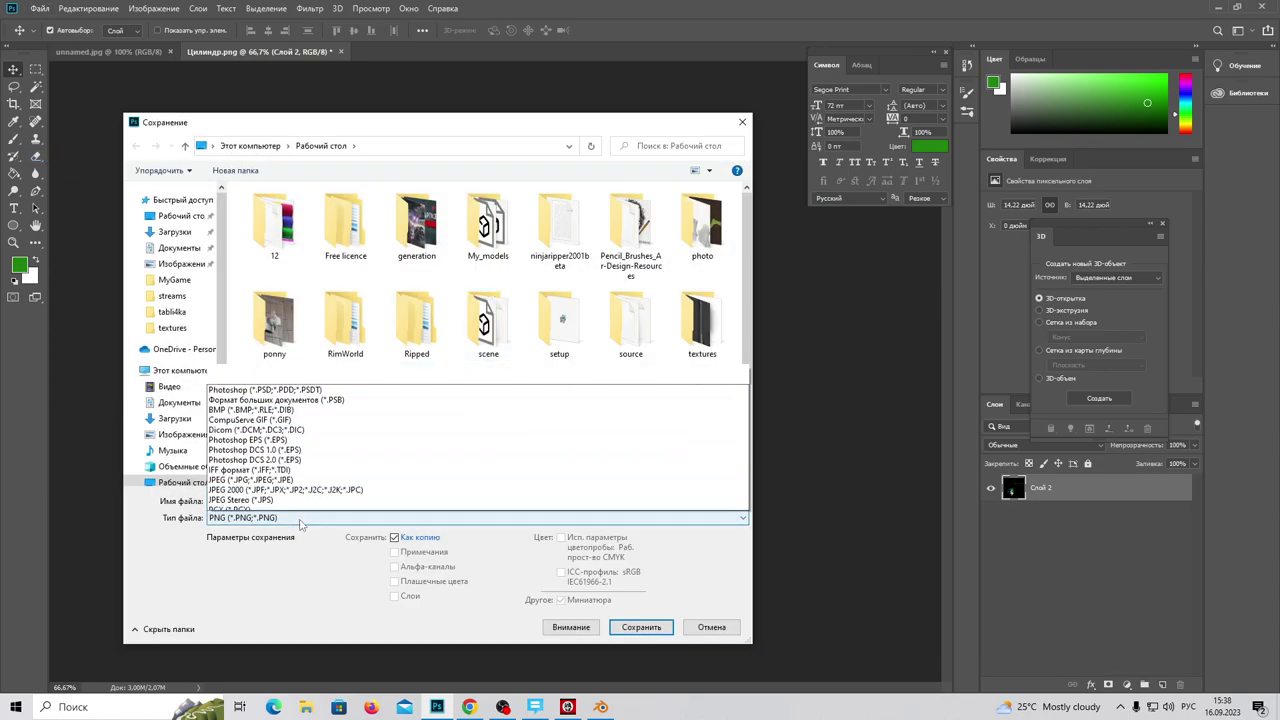
left_click(320, 455)
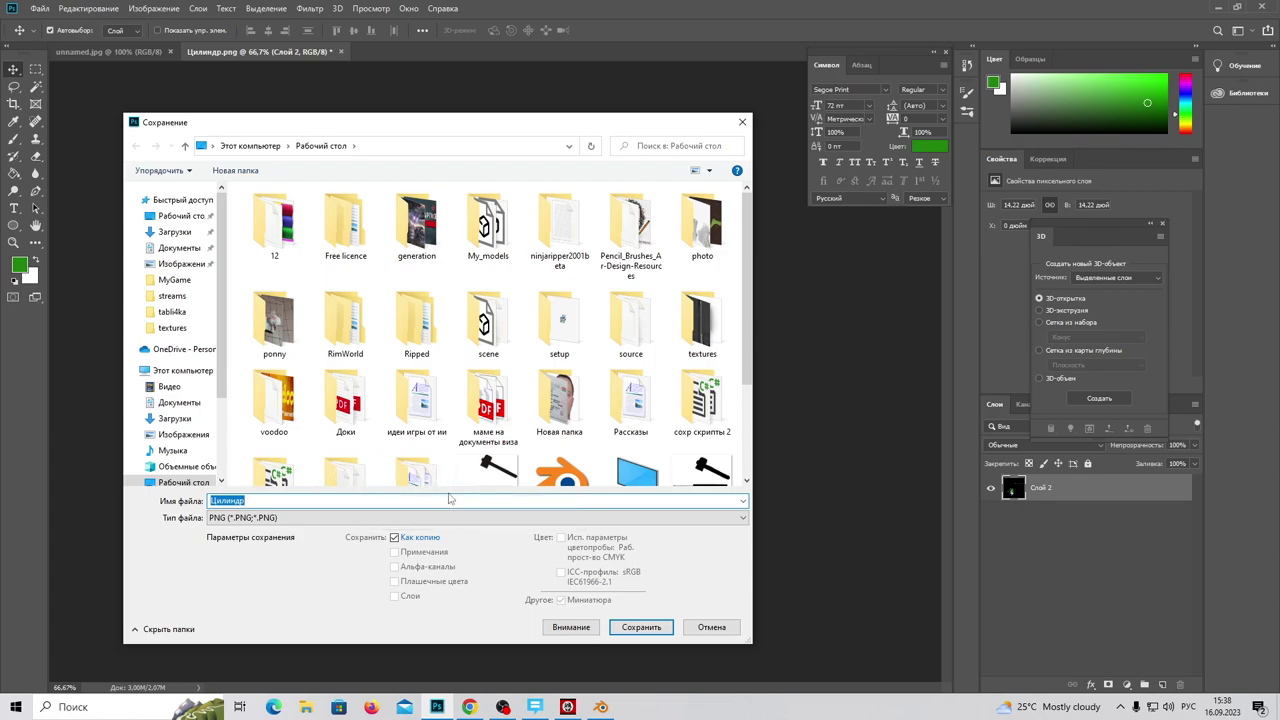
type("ь")
key("alt+shift")
type("сщщ")
key("BackSpace")
key("BackSpace")
key("BackSpace")
key("alt+shift")
type("coo")
left_click(636, 631)
left_click(771, 210)
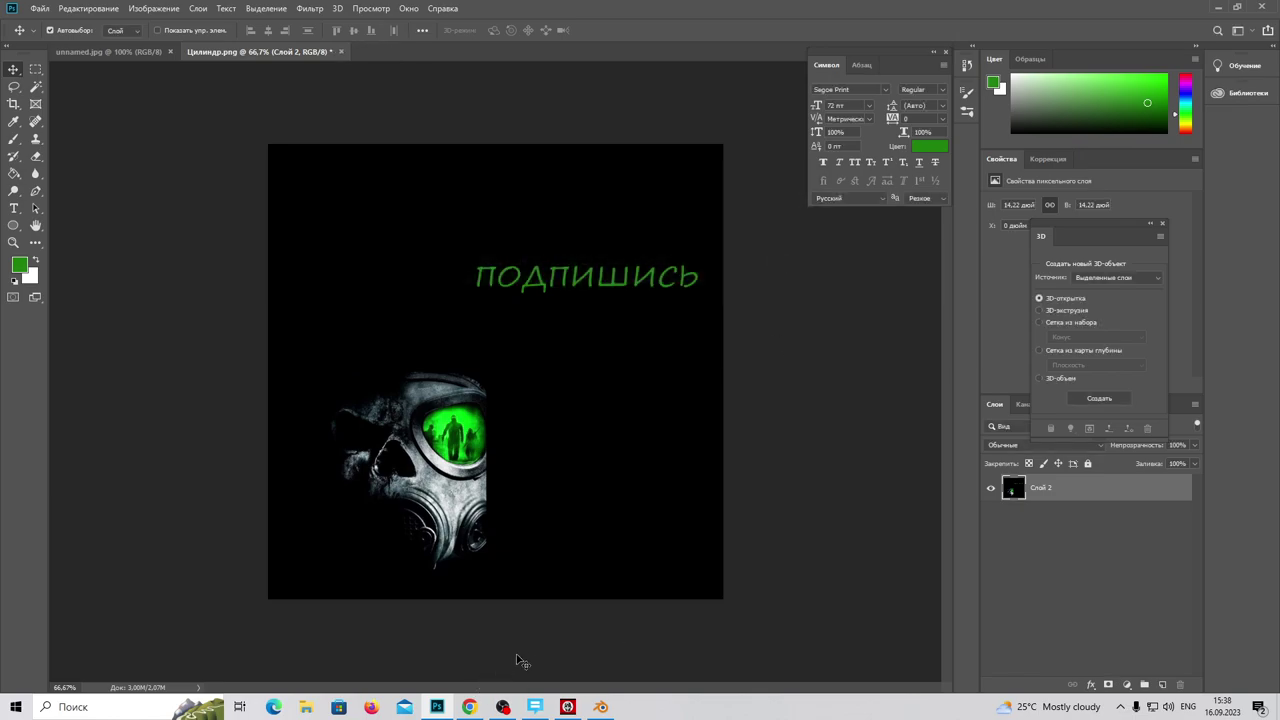
Step: In Blender, turn the right area into a widened Shader Editor
left_click(600, 707)
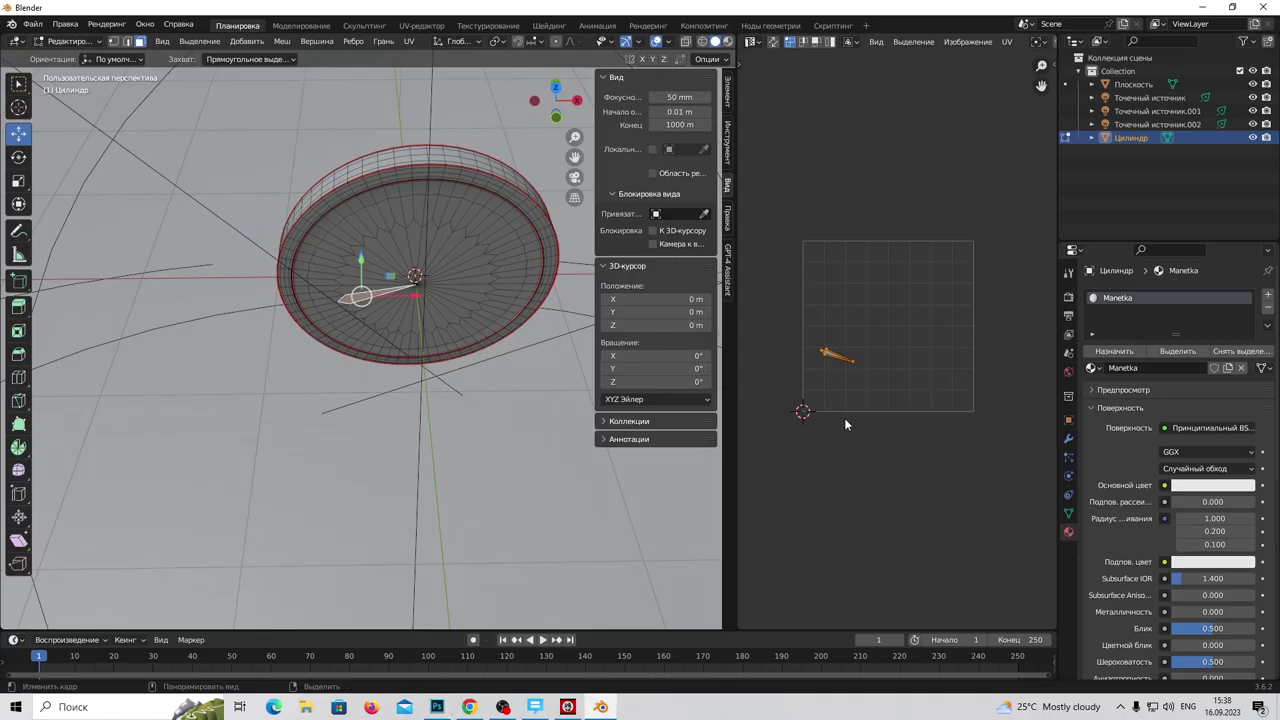
left_click(752, 42)
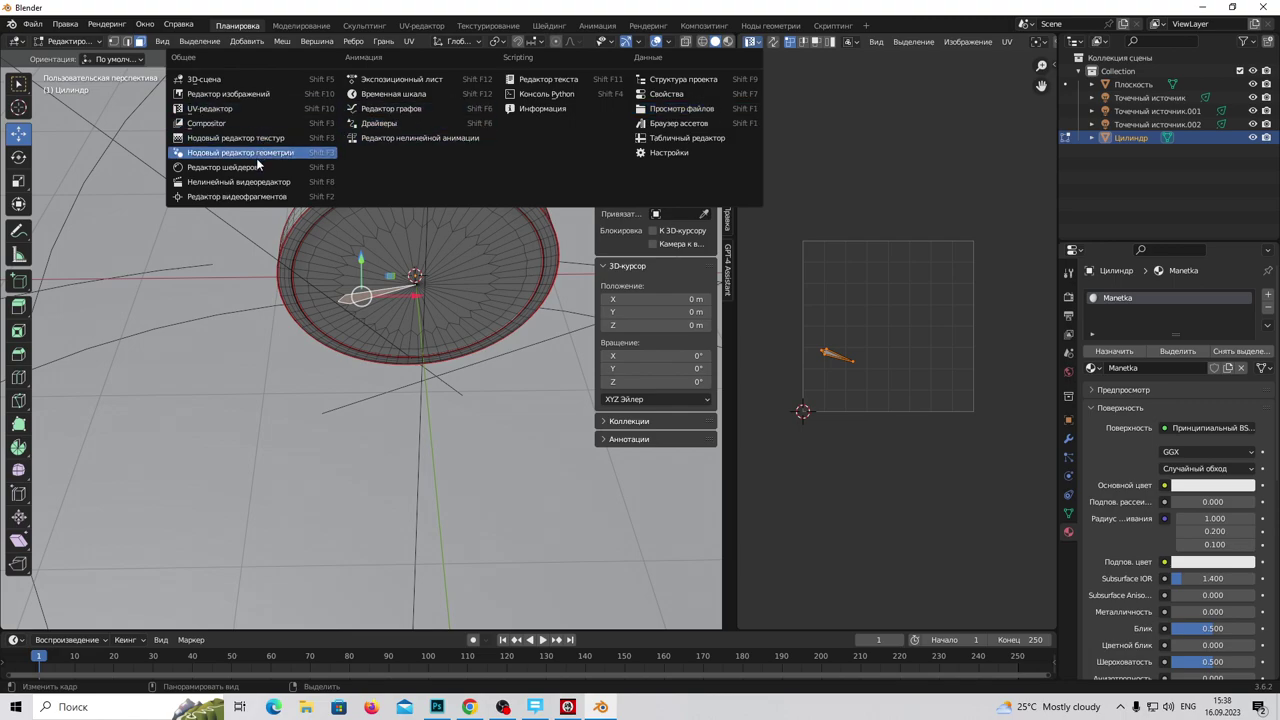
left_click(222, 167)
scroll(847, 361, "up", 5)
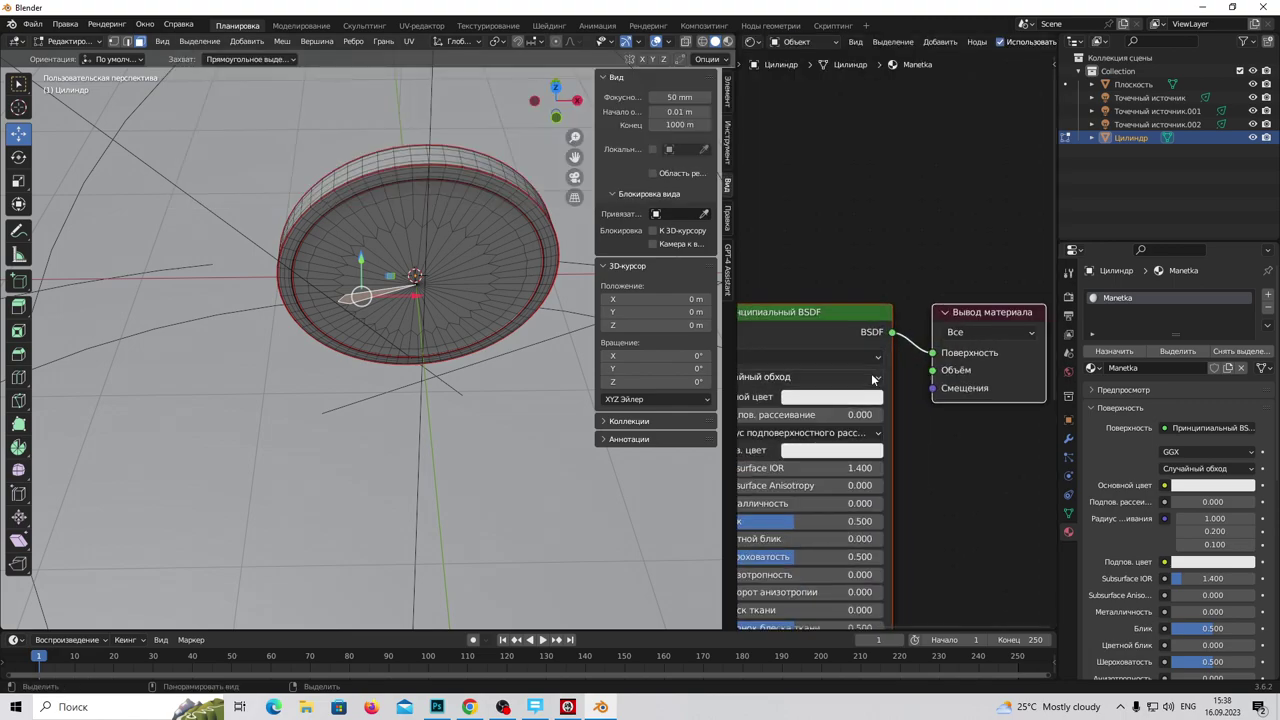
scroll(925, 486, "down", 2)
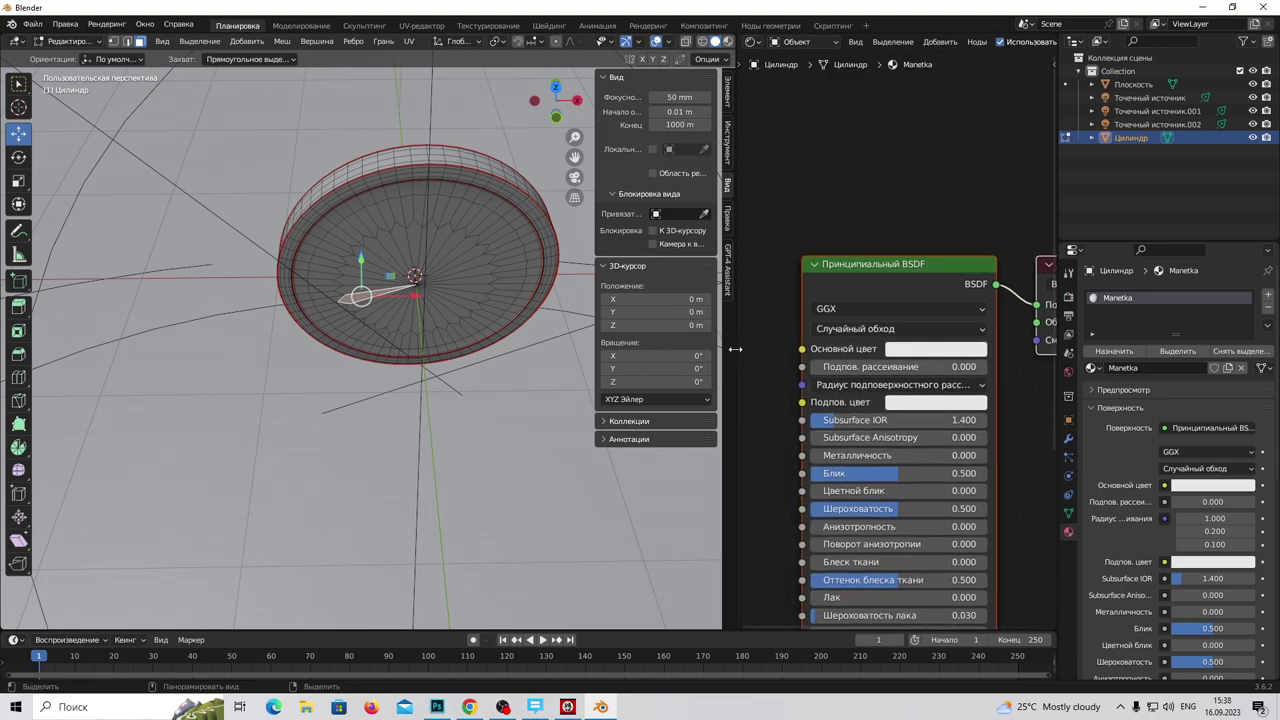
left_click_drag(735, 349, 517, 349)
scroll(743, 403, "down", 2)
scroll(803, 403, "down", 2)
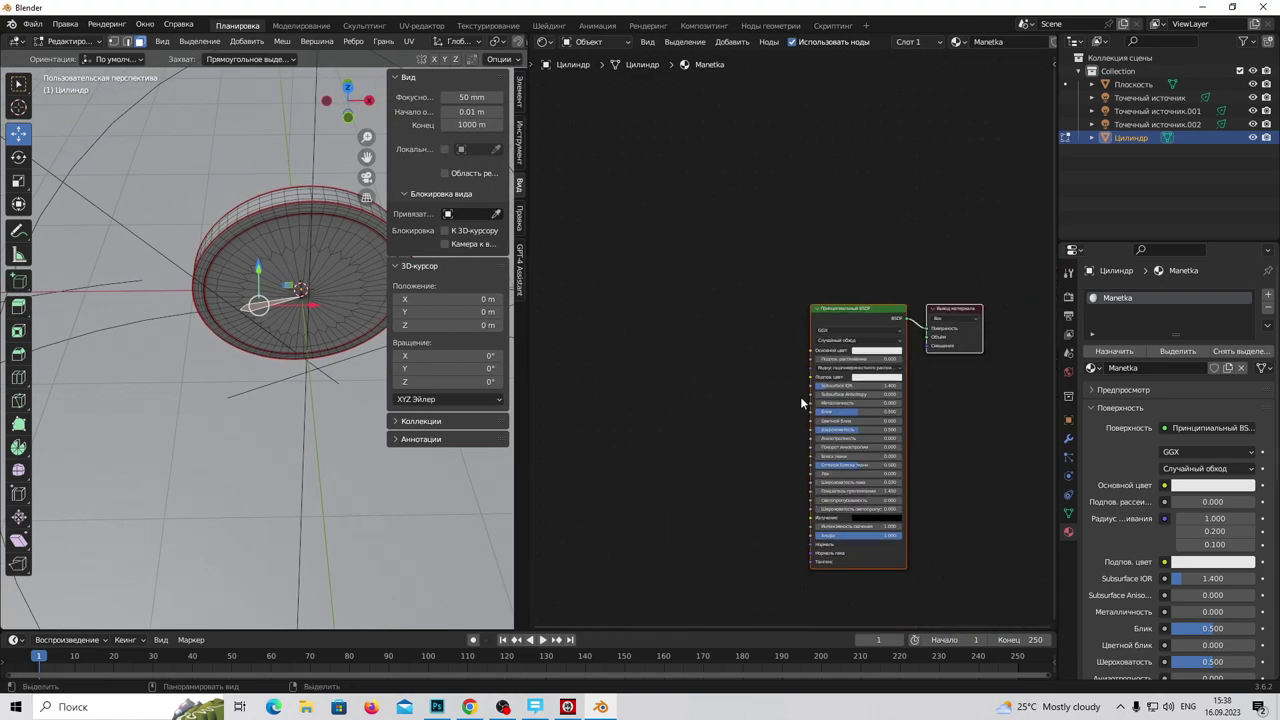
Step: Drag COIN.png from the Desktop in as an image node and wire its Color into Base Color
left_click(306, 707)
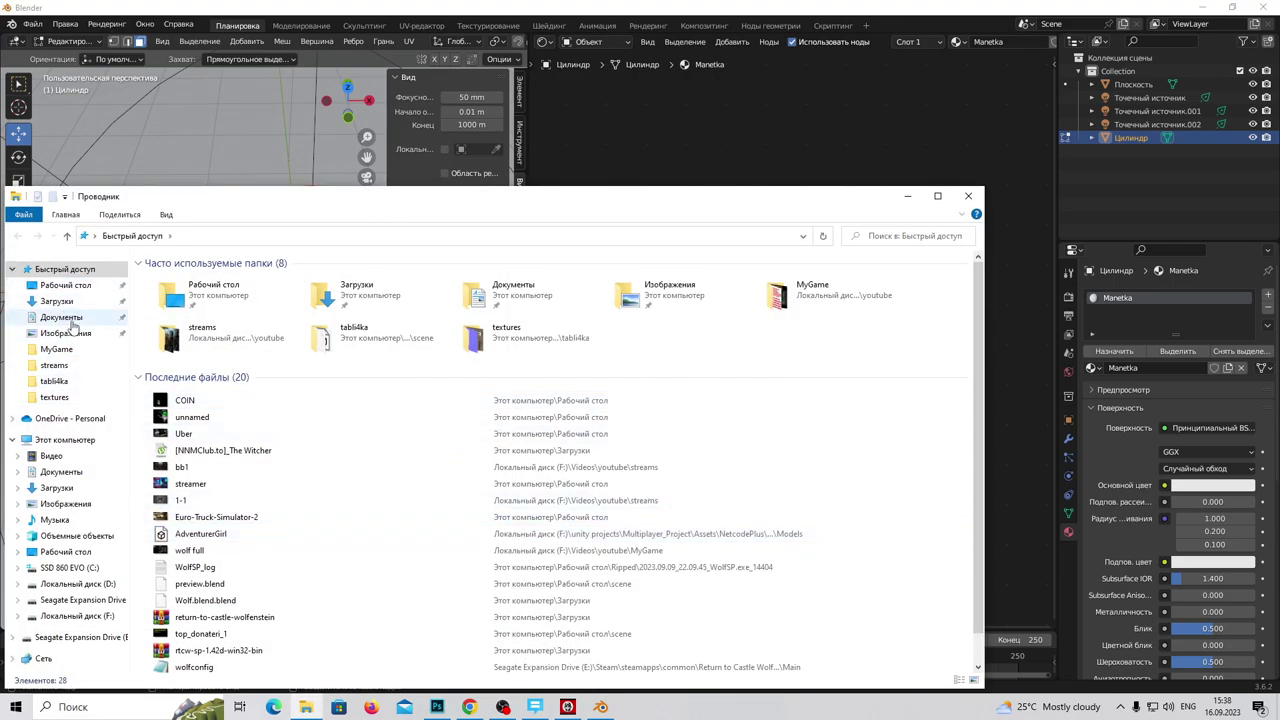
left_click(64, 286)
scroll(547, 574, "down", 3)
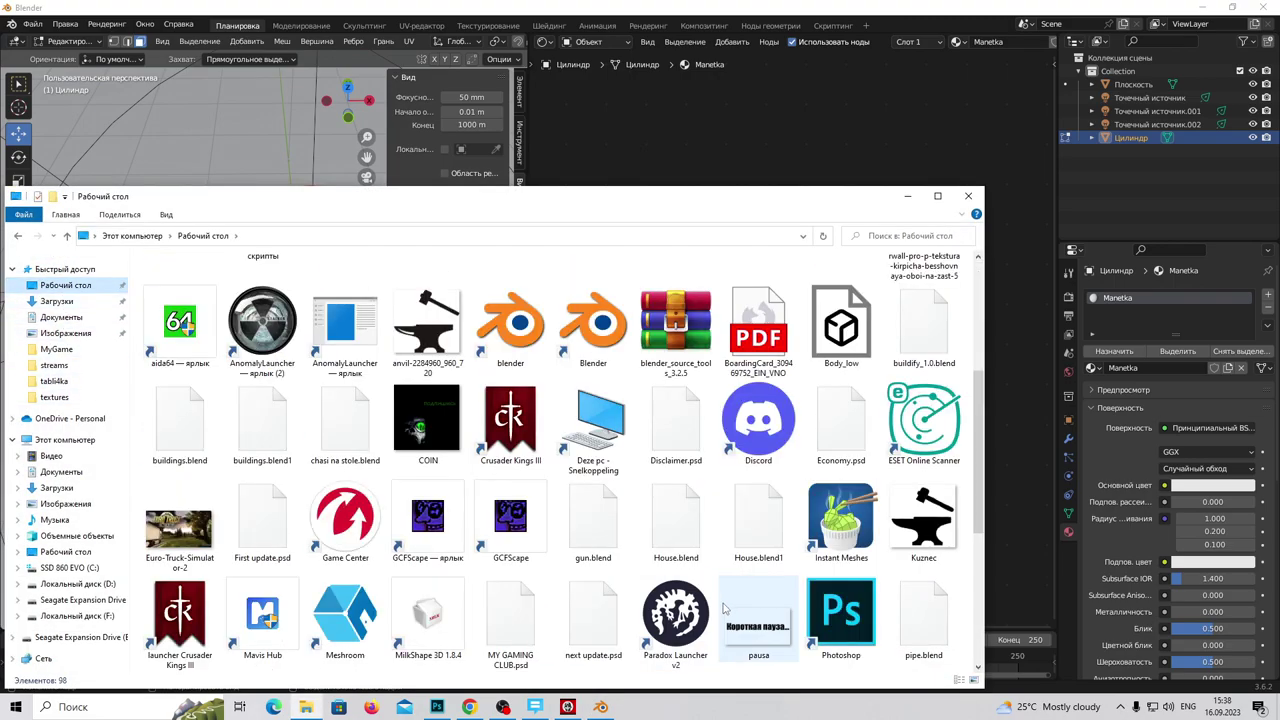
scroll(547, 574, "down", 5)
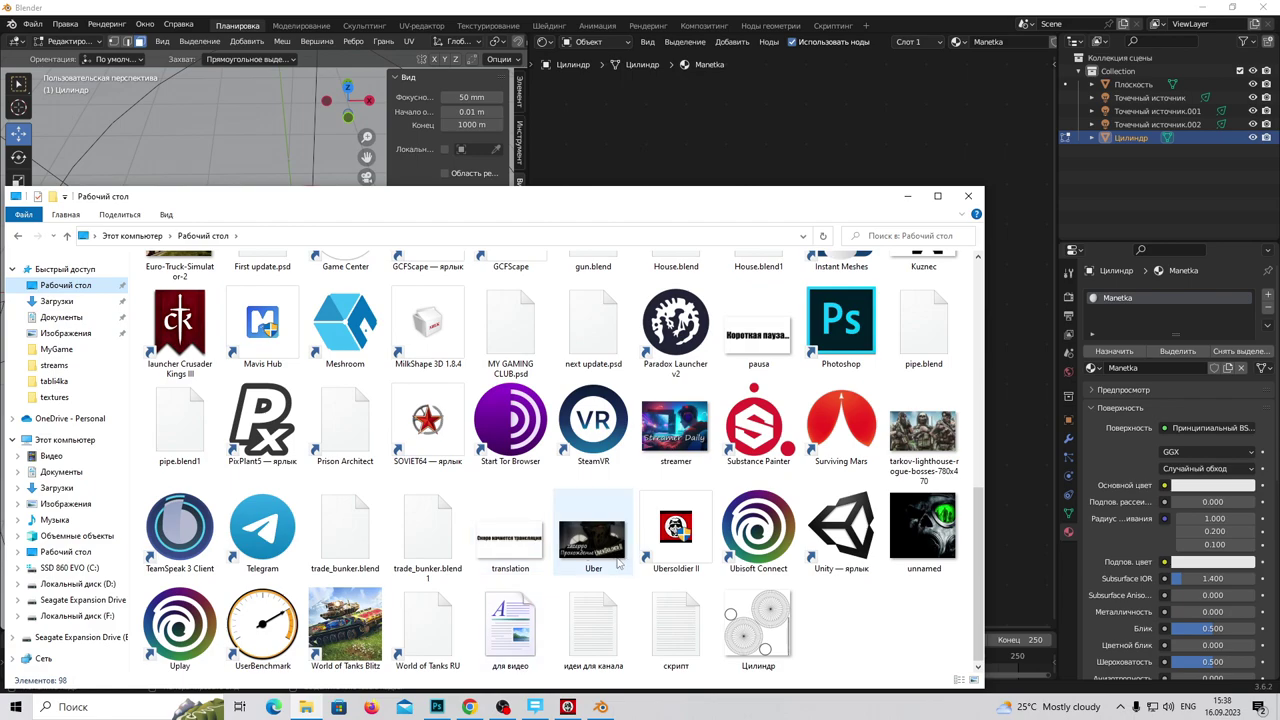
scroll(618, 565, "up", 3)
left_click(428, 390)
mouse_move(647, 196)
left_mouse_down()
mouse_move(495, 277)
mouse_move(226, 276)
left_mouse_up()
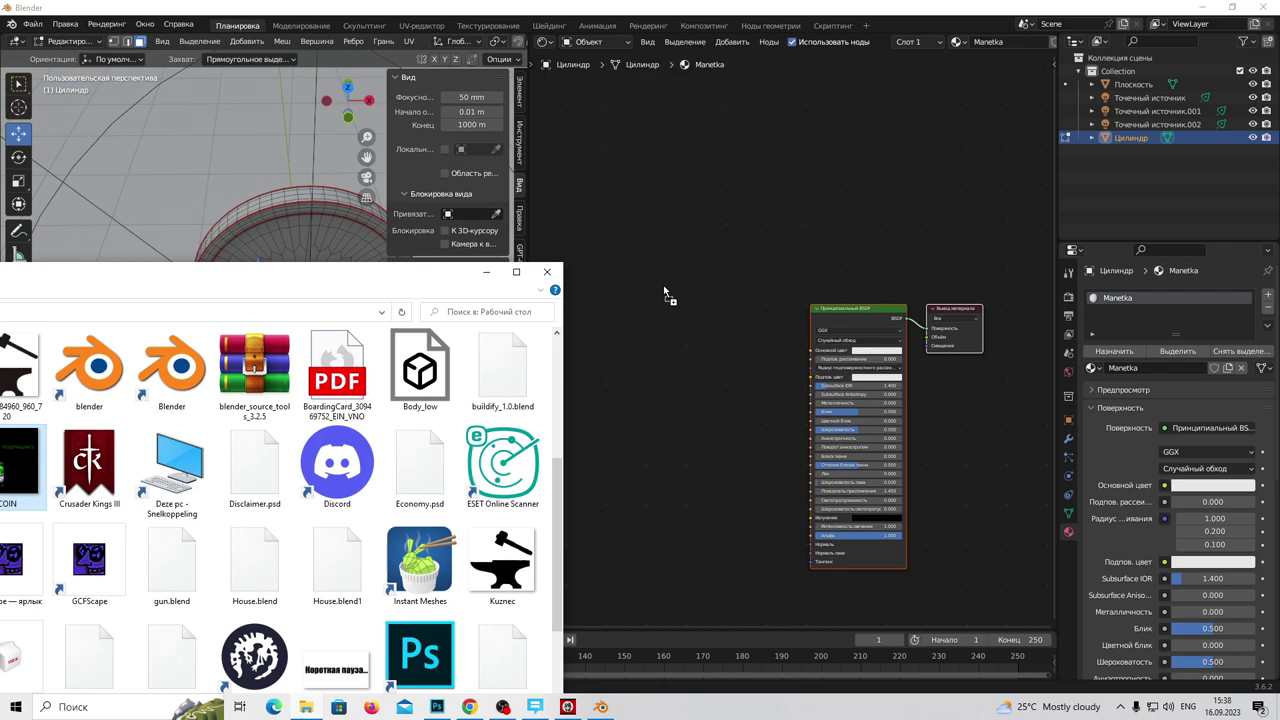
left_click_drag(664, 287, 664, 288)
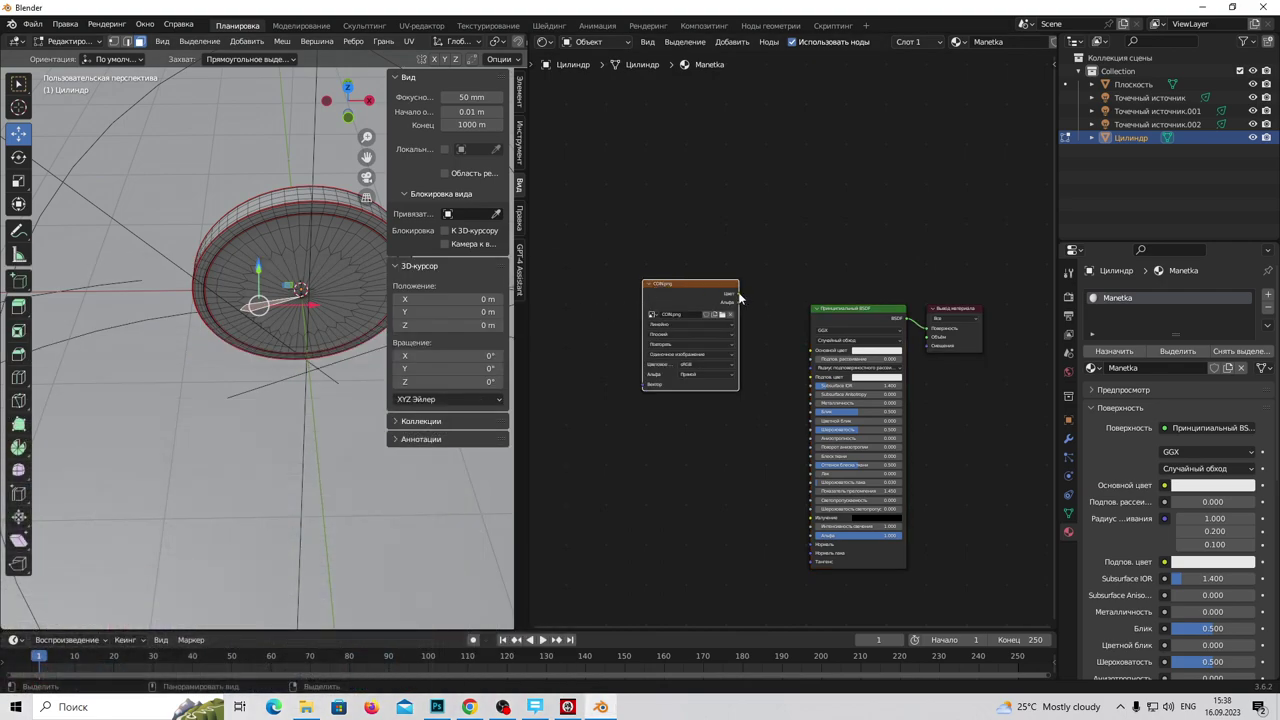
left_click_drag(736, 294, 811, 350)
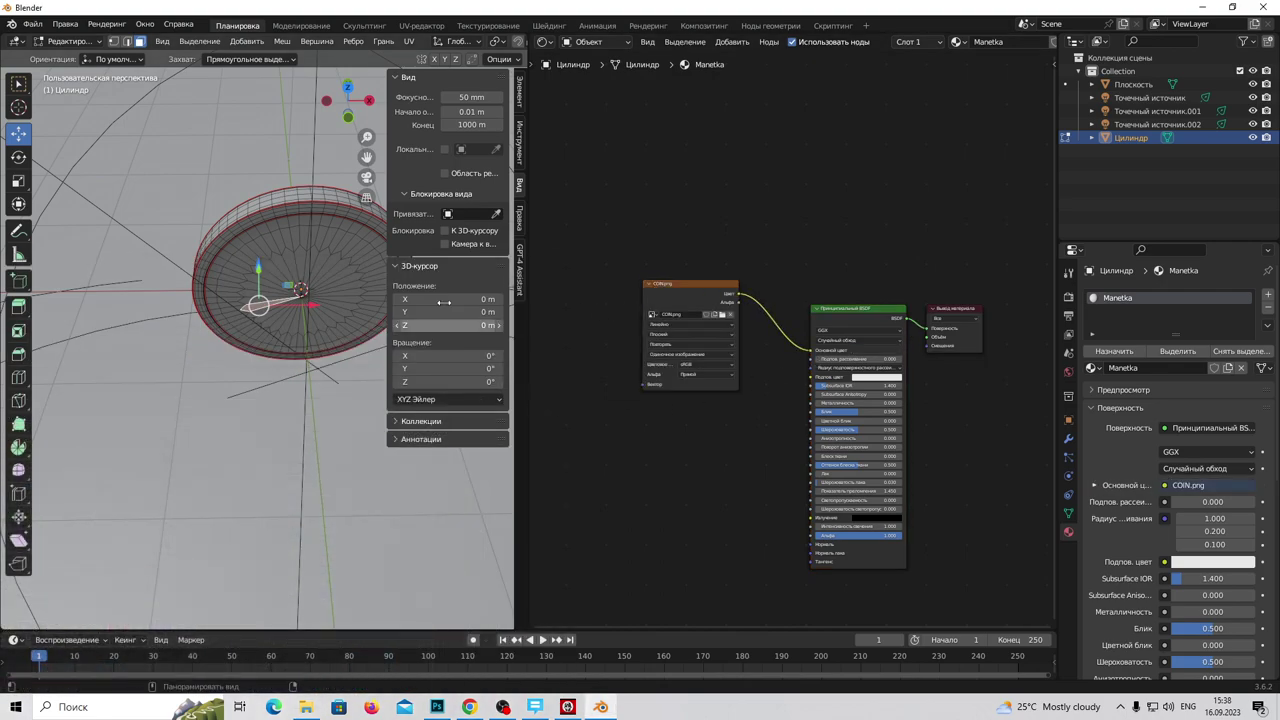
left_click_drag(525, 208, 858, 208)
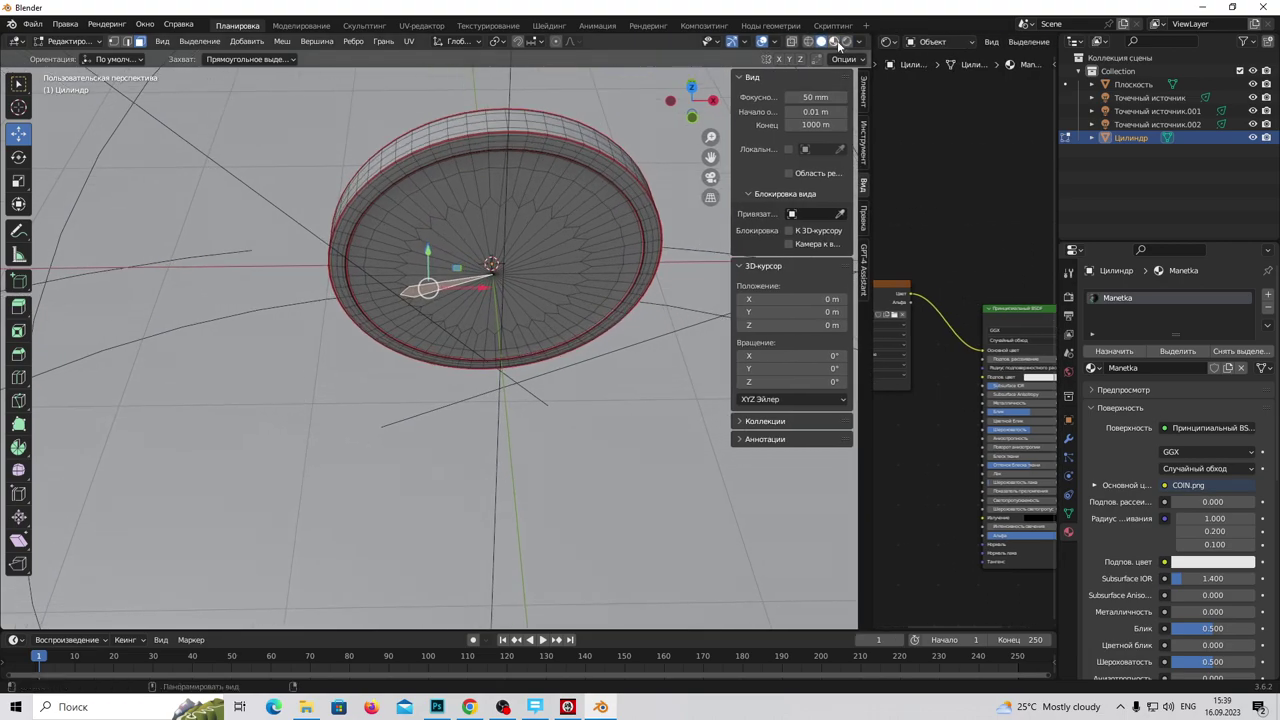
Step: Show the disc in Object Mode with Rendered shading, orbited to face the camera
left_click(834, 41)
mouse_move(430, 450)
middle_mouse_down()
mouse_move(471, 428)
mouse_move(596, 476)
mouse_move(243, 496)
mouse_move(254, 490)
middle_mouse_up()
scroll(596, 476, "down", 3)
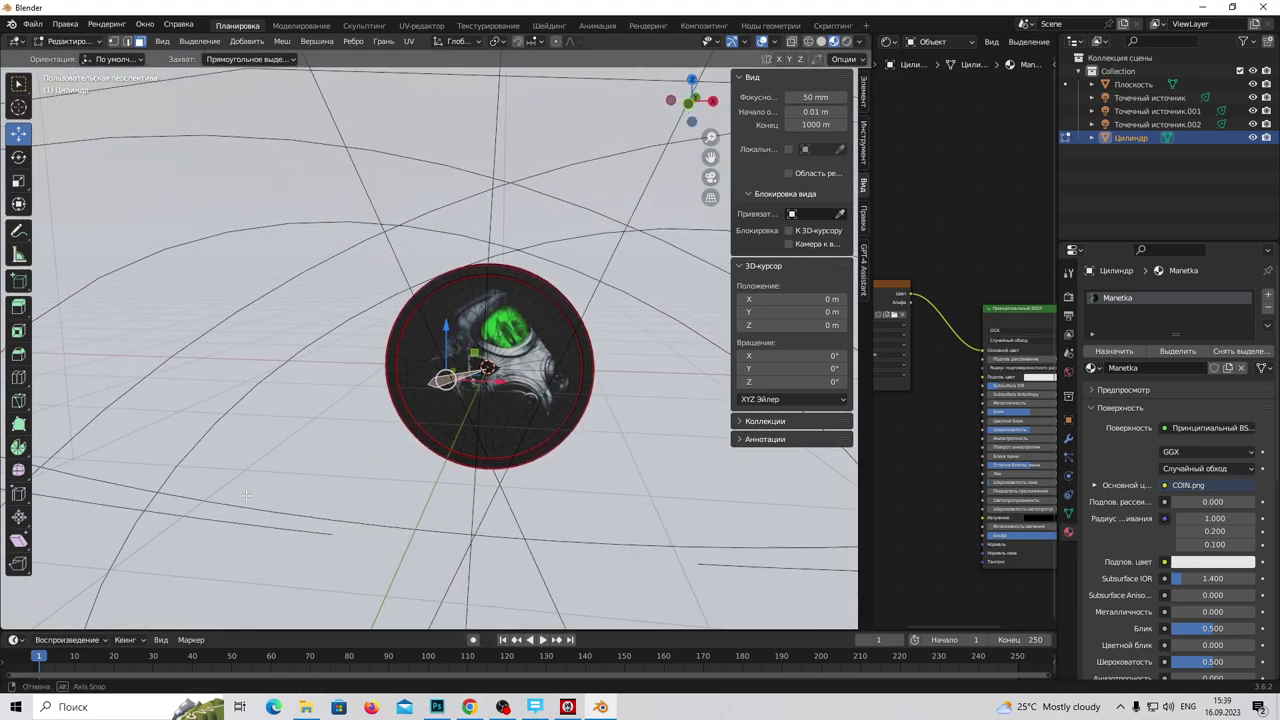
left_click(65, 41)
left_click(75, 52)
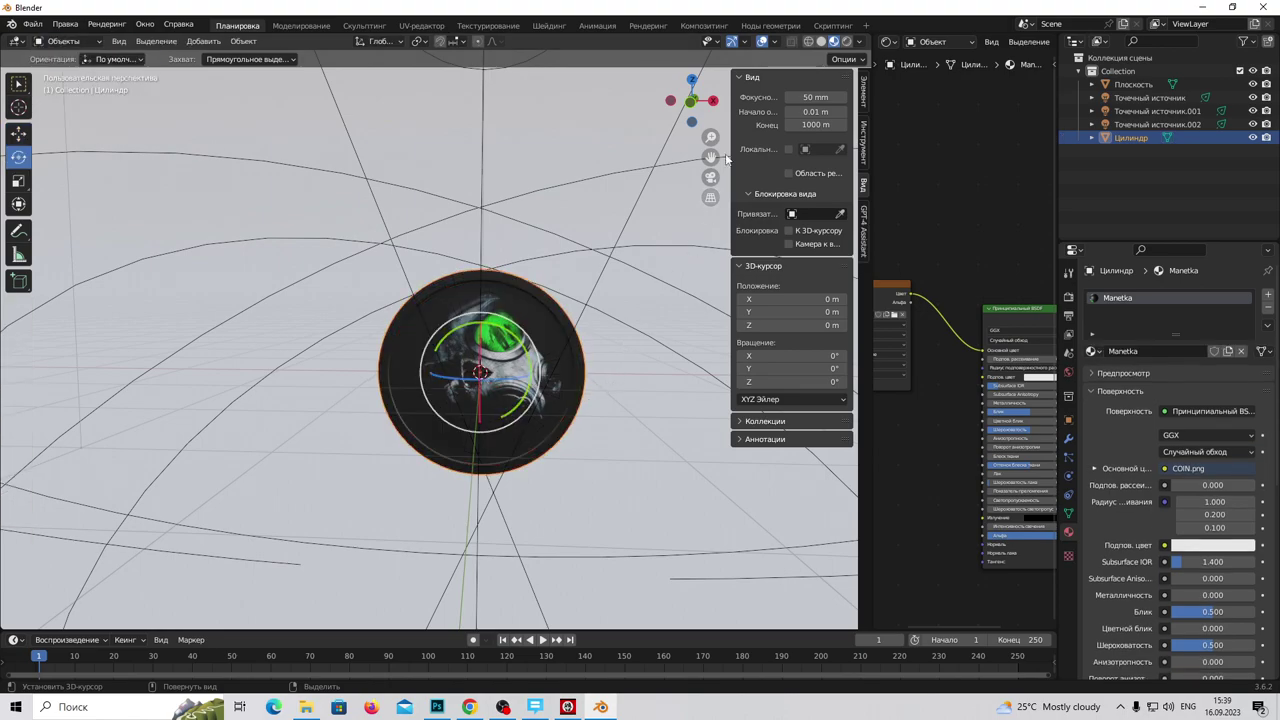
left_click(846, 41)
middle_click_drag(650, 265, 462, 480)
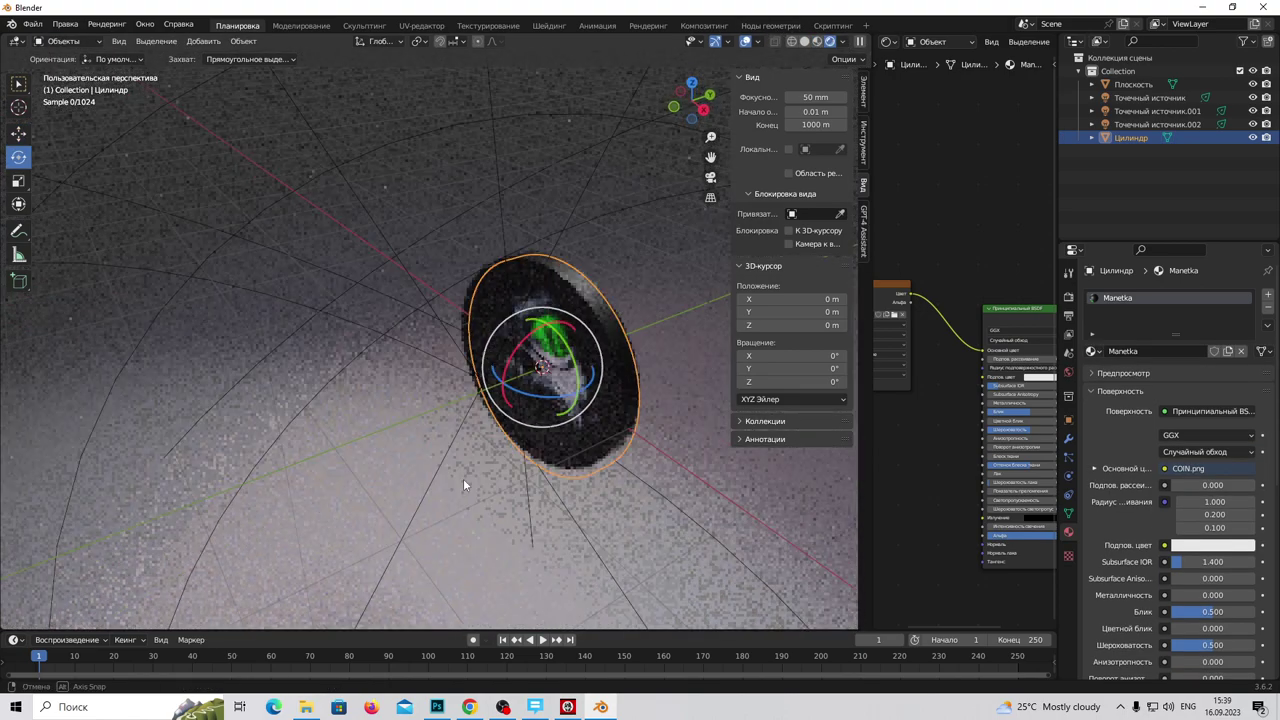
mouse_move(462, 474)
middle_mouse_down()
mouse_move(372, 425)
mouse_move(605, 486)
middle_mouse_up()
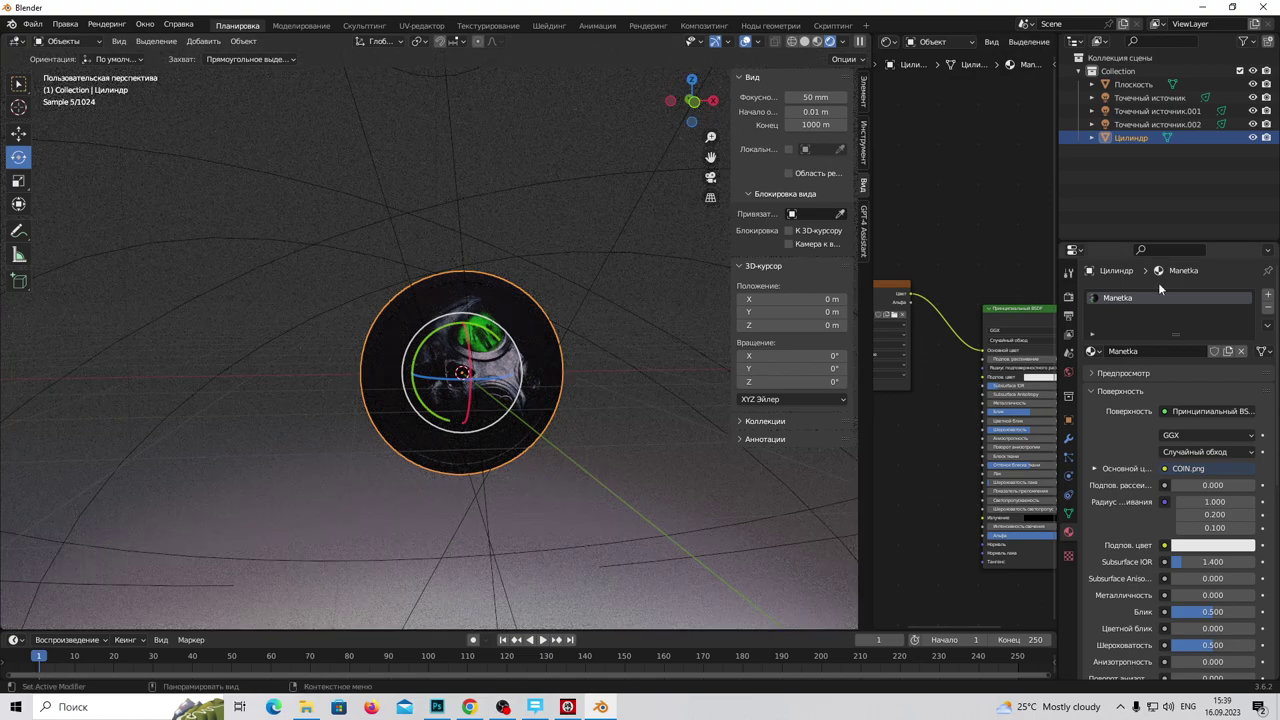
scroll(399, 421, "up", 4)
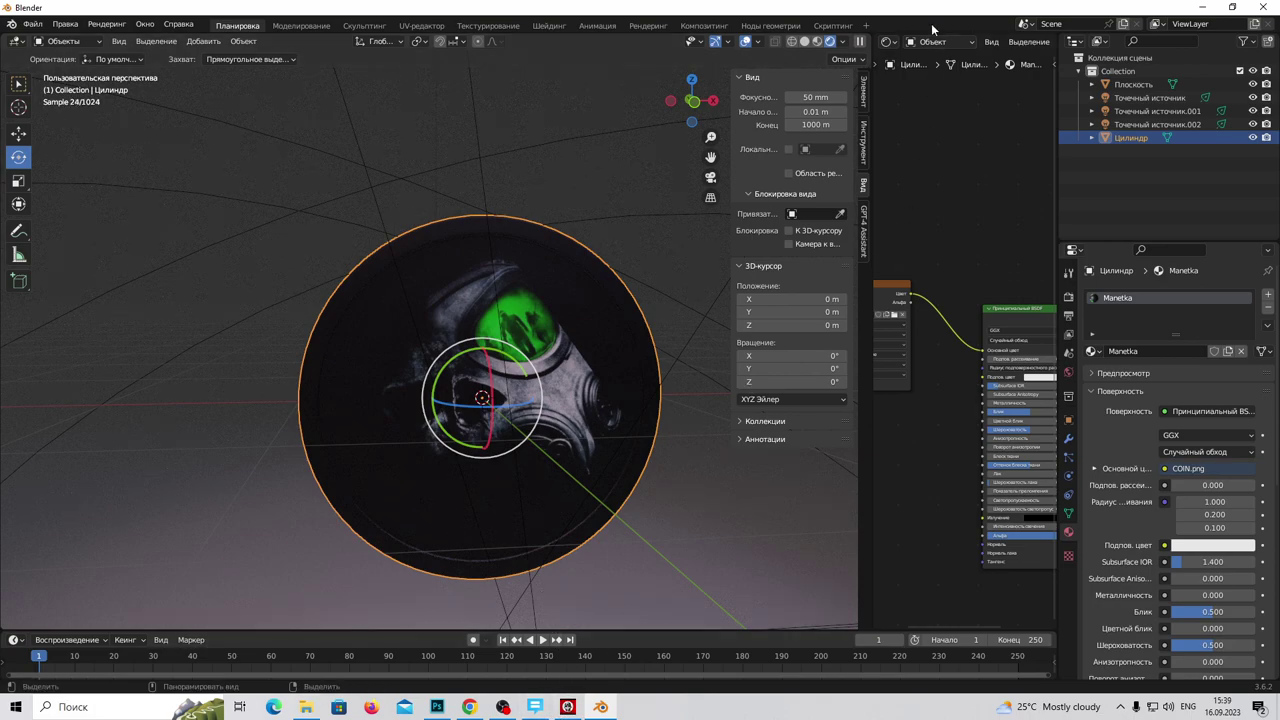
Step: Change the right area to a widened UV Editor with the disc in Edit Mode
left_click(887, 42)
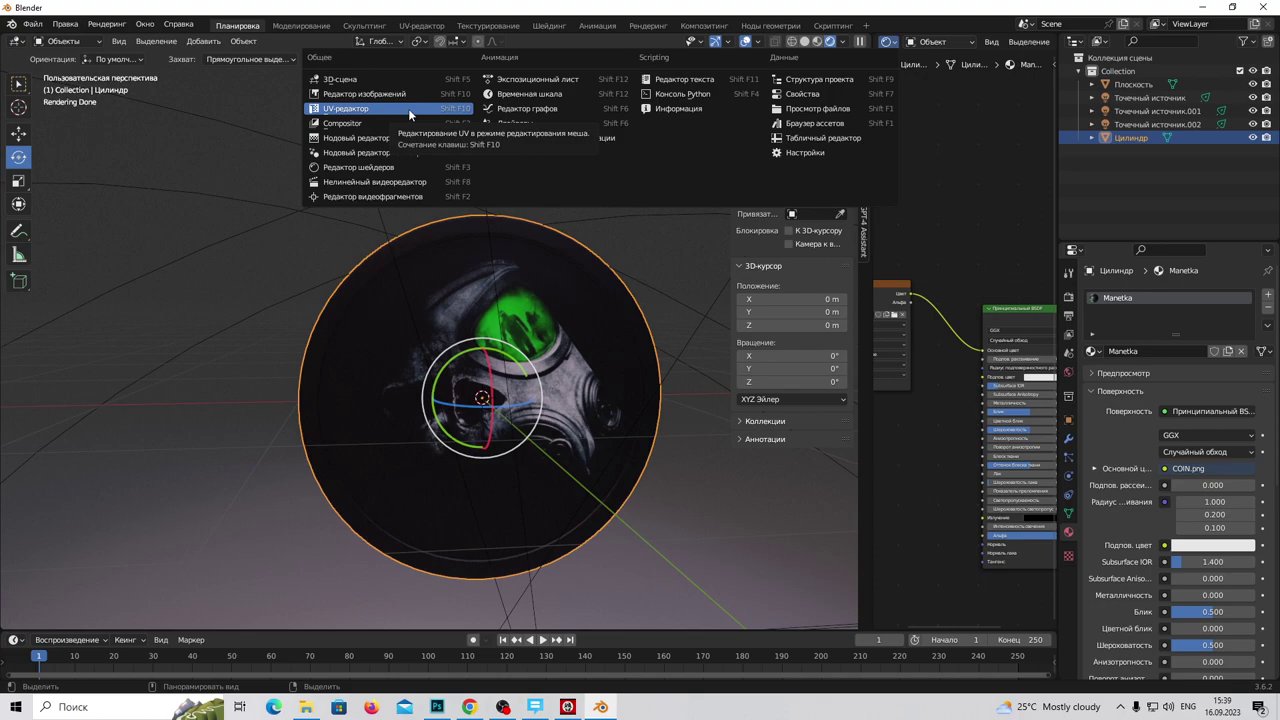
left_click(408, 108)
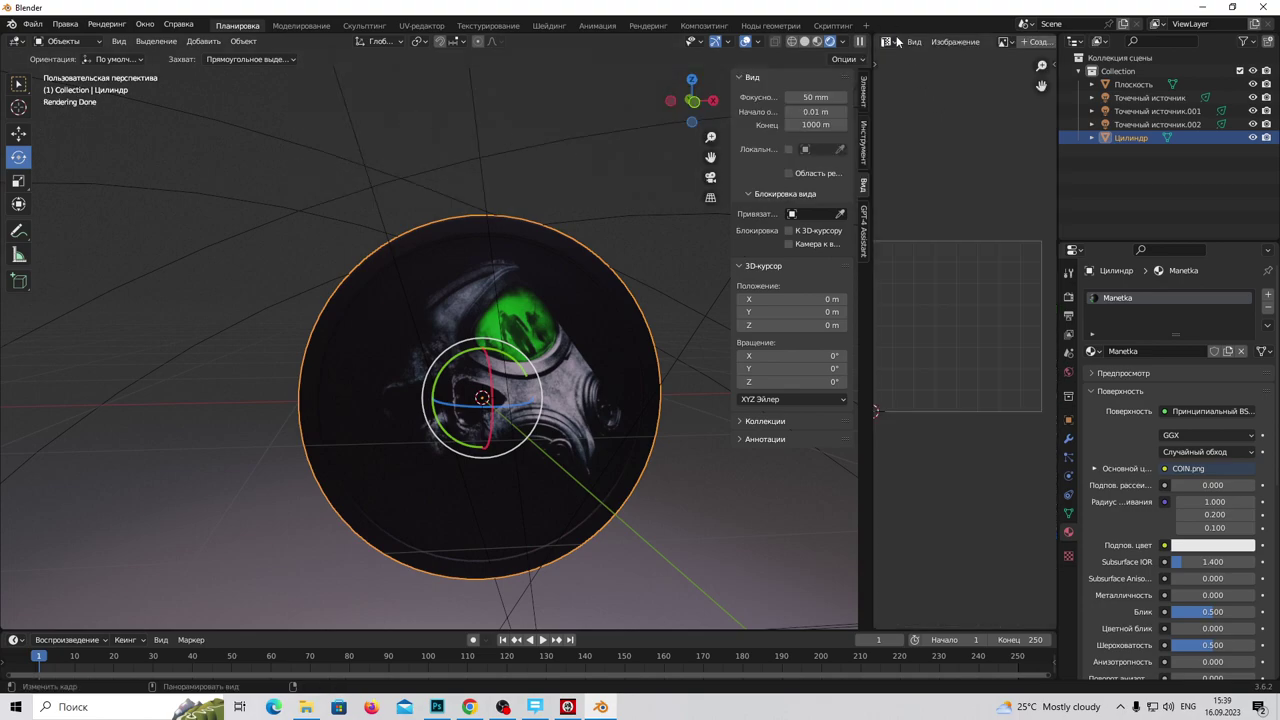
left_click(889, 41)
left_click(81, 38)
left_click(86, 76)
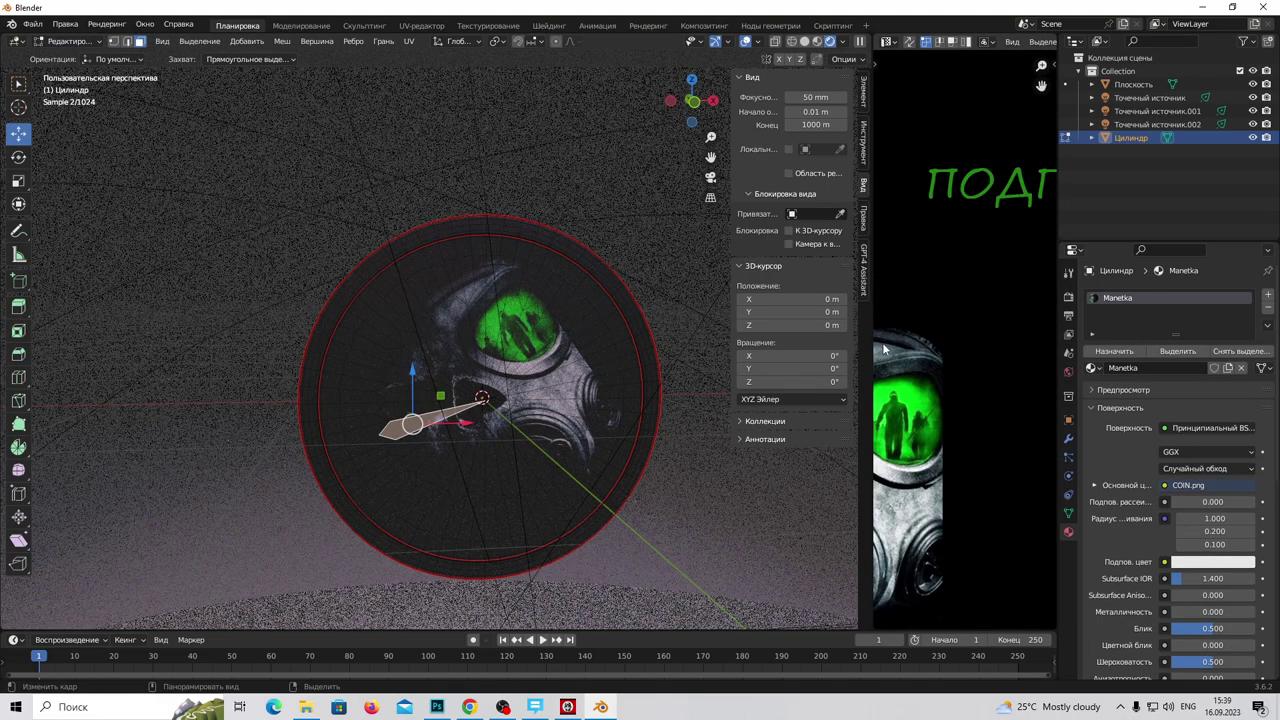
left_click_drag(872, 338, 507, 338)
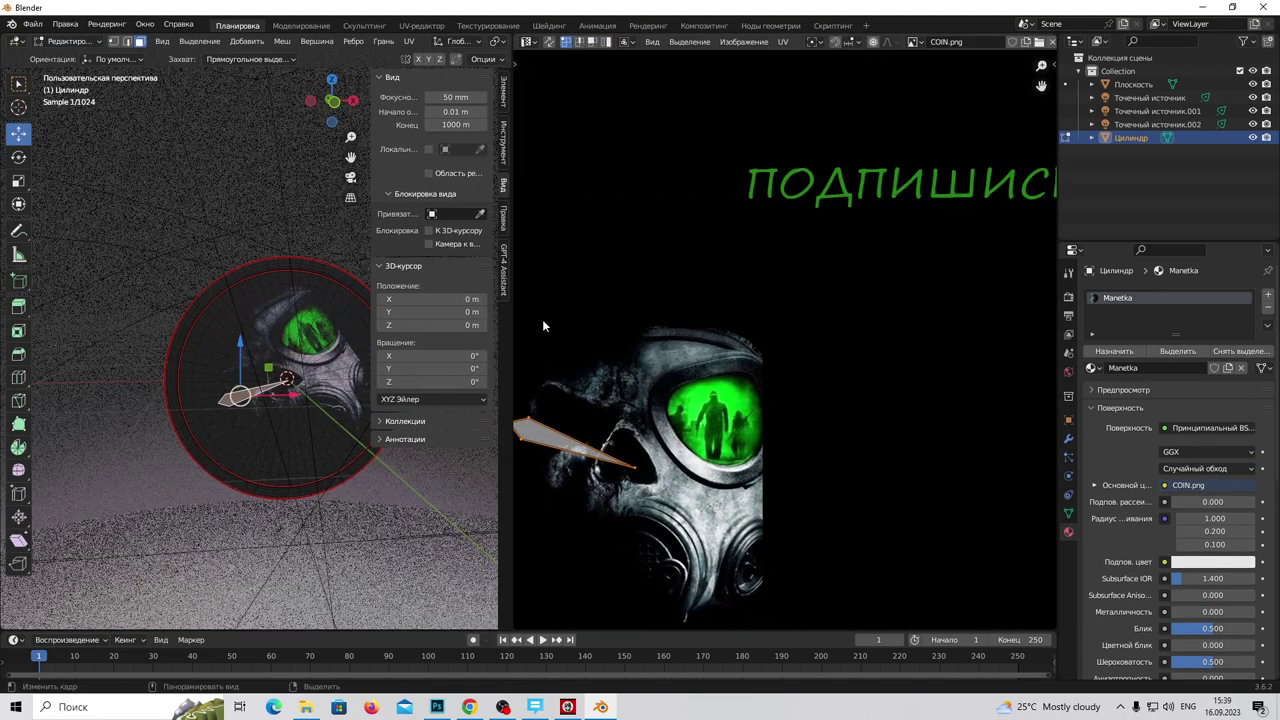
Step: Box-select wedges of UV faces across the disc's UV circle in the UV editor
key("a")
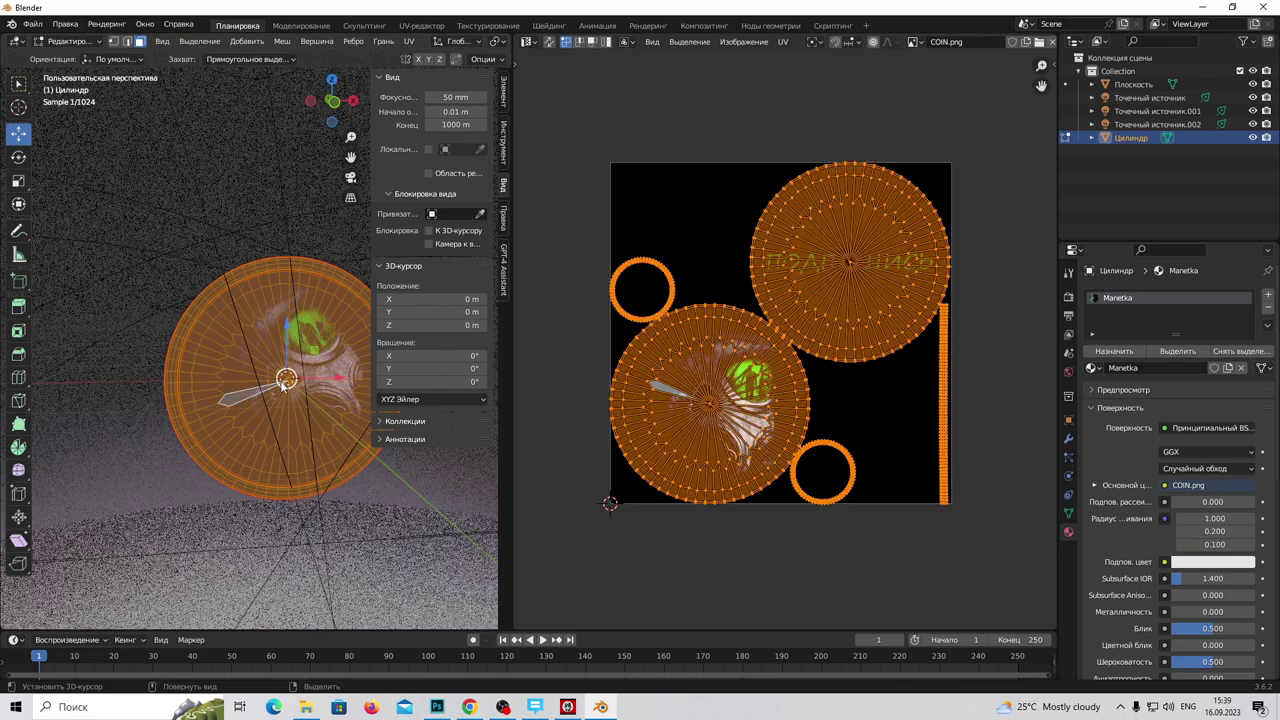
scroll(772, 409, "up", 4)
scroll(752, 380, "up", 2)
middle_click_drag(752, 380, 880, 261)
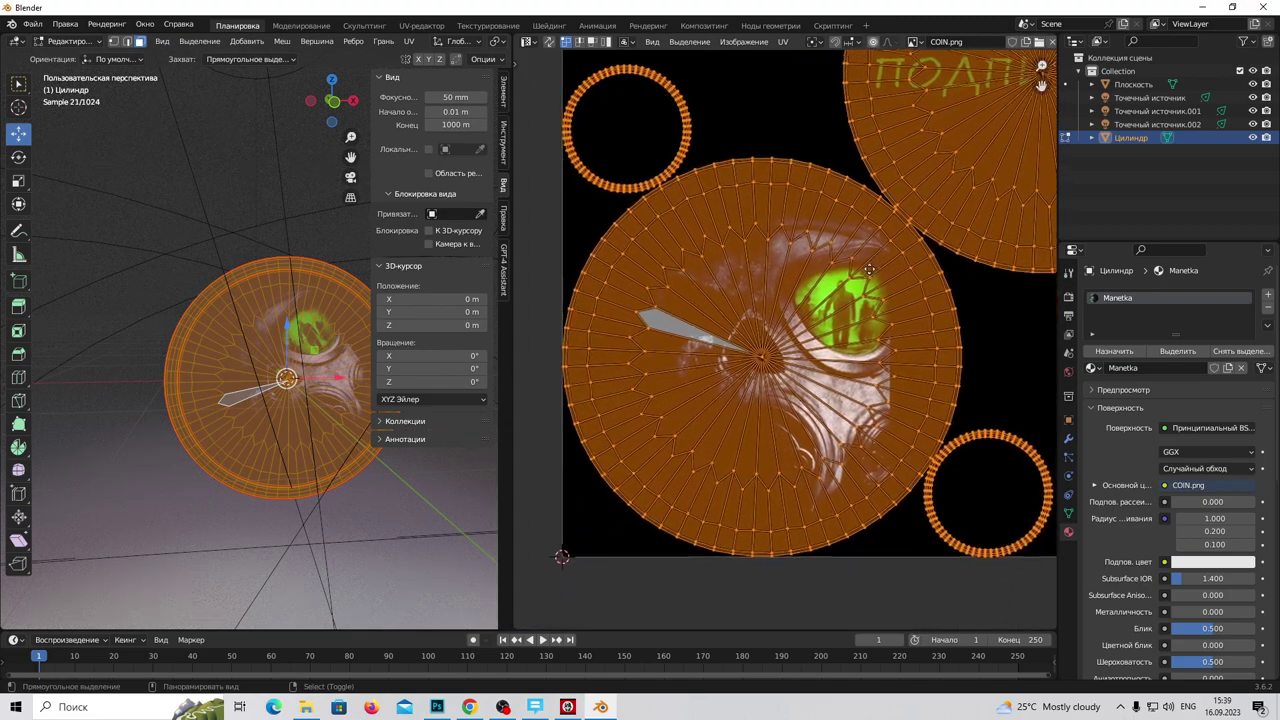
left_click(915, 293)
left_click_drag(975, 282, 497, 359)
left_click_drag(1019, 337, 594, 404, "shift")
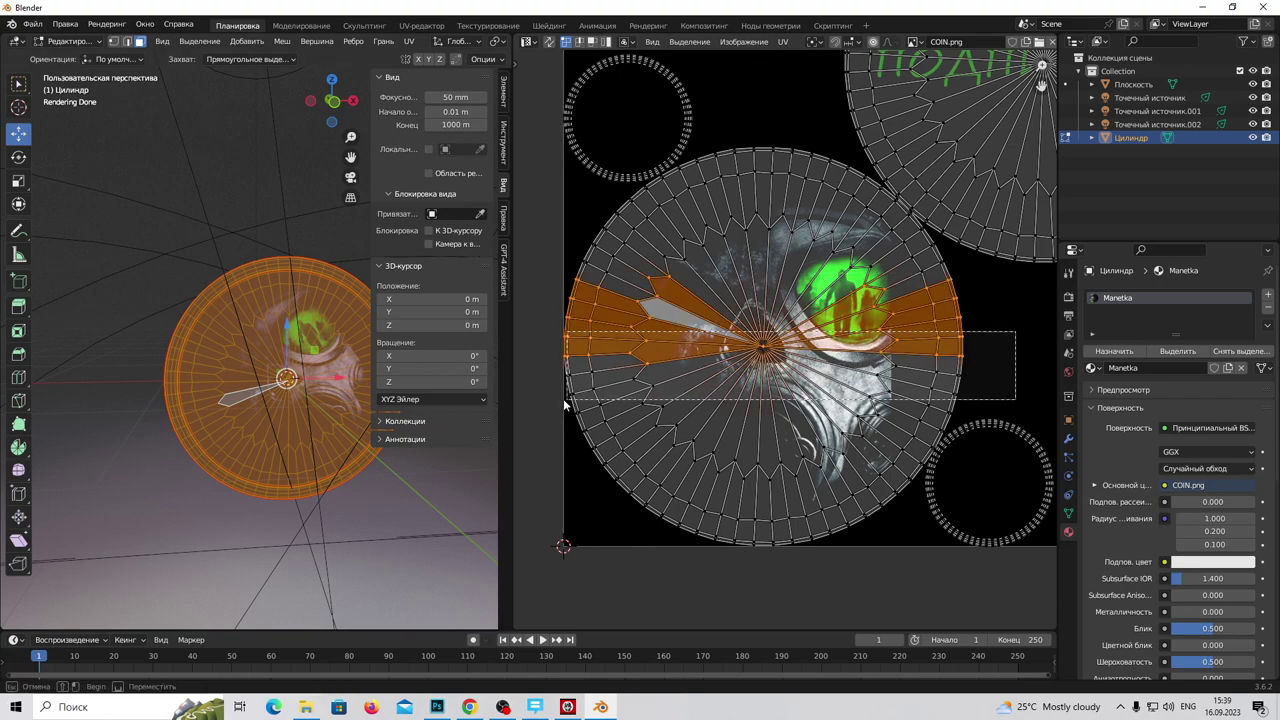
left_click_drag(816, 356, 512, 504, "shift")
left_click_drag(814, 406, 552, 588, "shift")
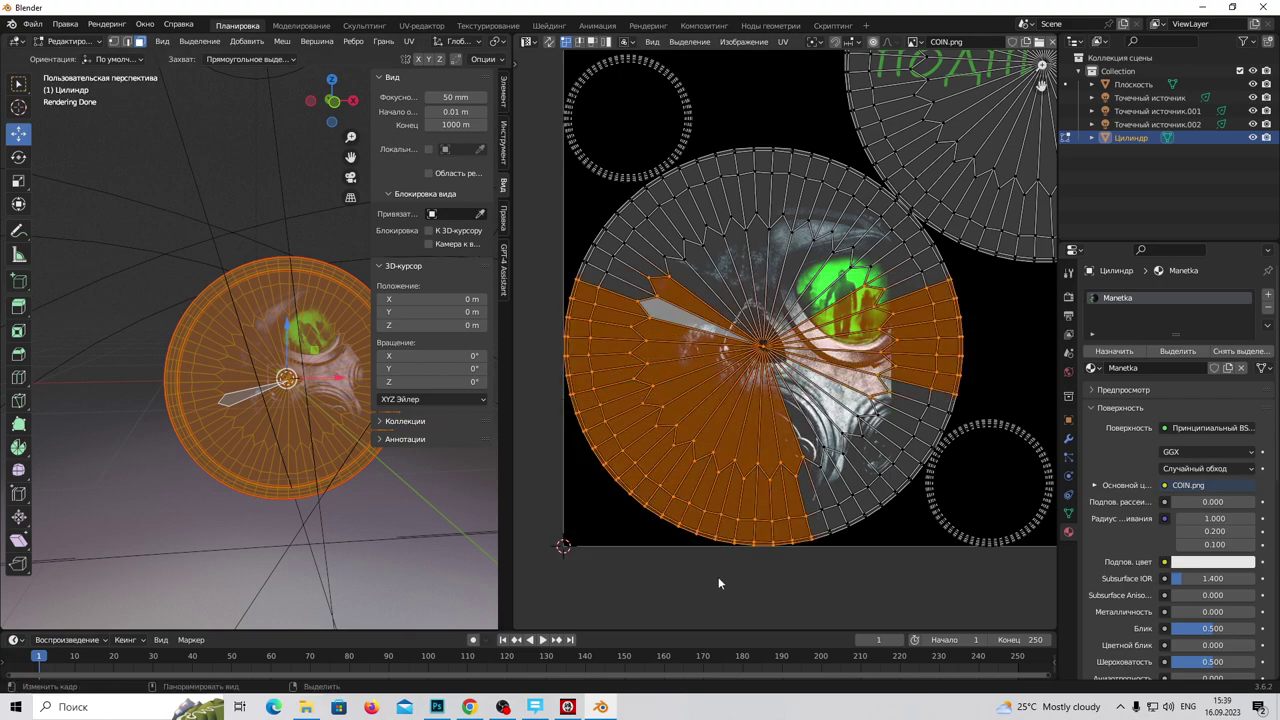
mouse_move(436, 706)
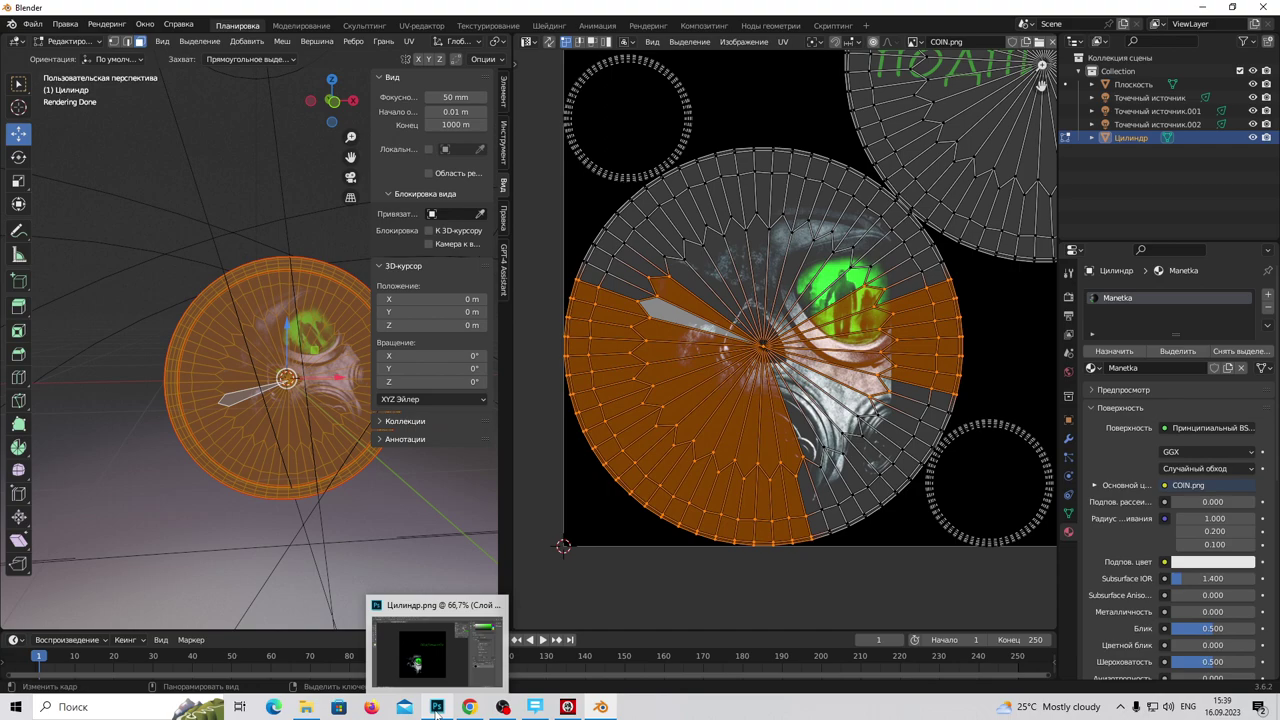
left_click_drag(878, 342, 712, 567, "shift")
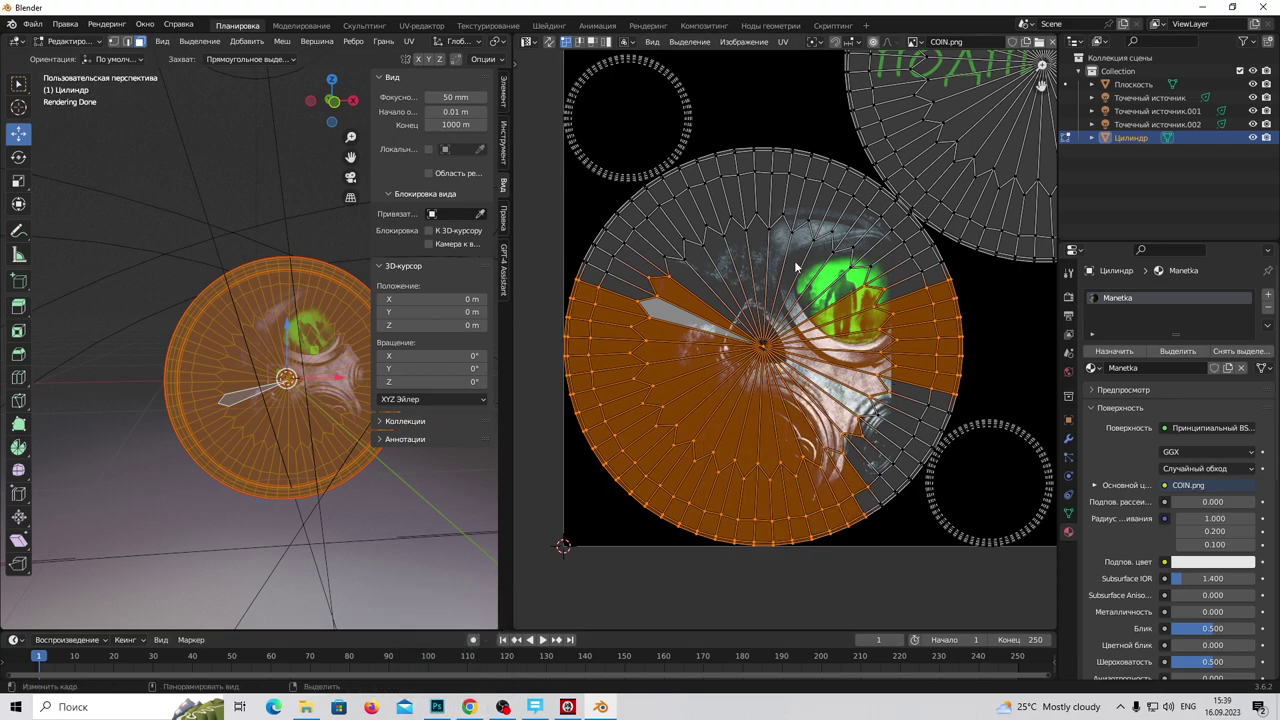
left_click_drag(782, 214, 669, 392, "shift")
scroll(711, 158, "up", 2)
middle_click_drag(681, 130, 854, 238)
left_click_drag(857, 220, 630, 431, "shift")
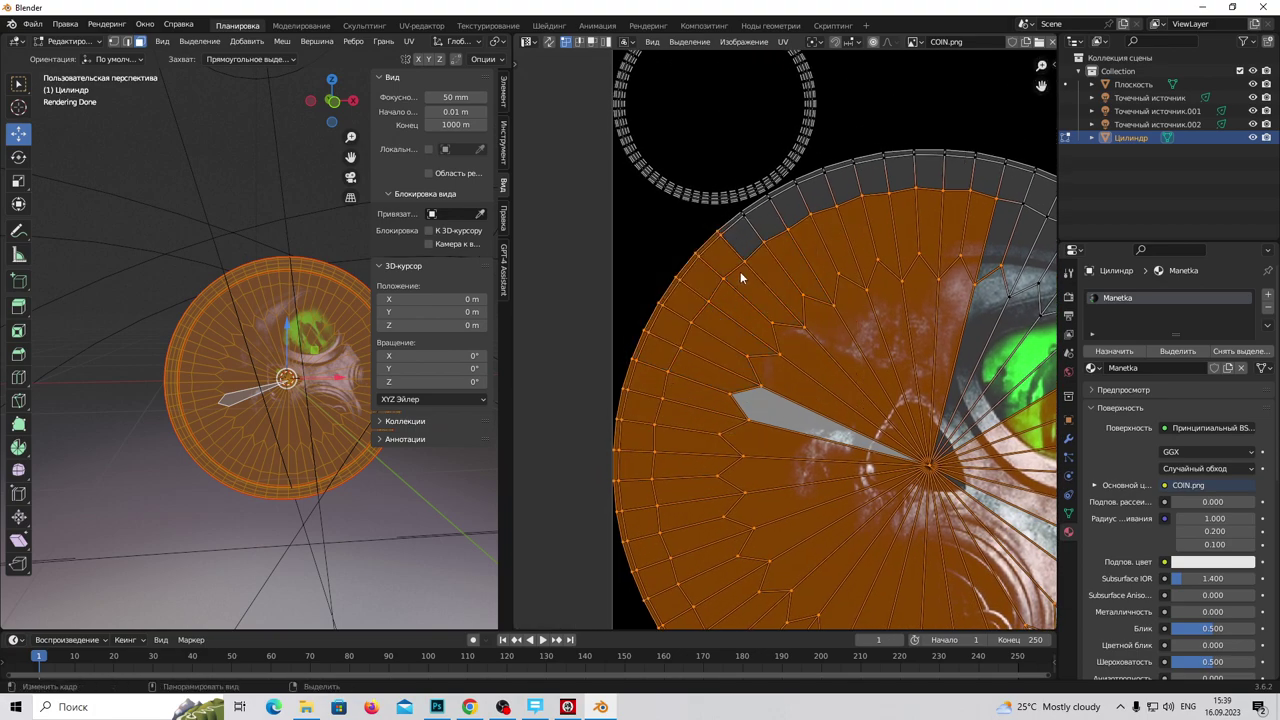
Step: Circle-select the cap's faces, including the top and right-hand notches, in the 3D viewport
mouse_move(272, 393)
middle_mouse_down()
mouse_move(268, 406)
mouse_move(325, 407)
mouse_move(207, 500)
middle_mouse_up()
left_click(268, 406)
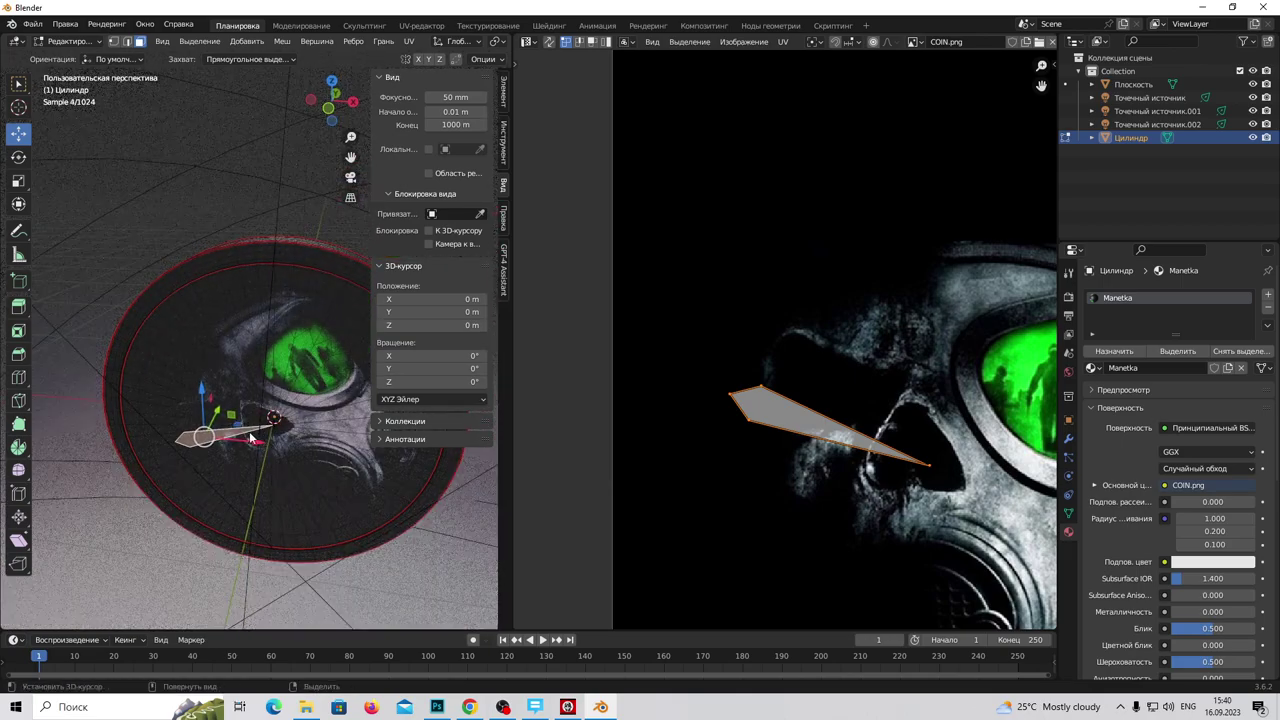
key("c")
mouse_move(240, 432)
left_mouse_down()
mouse_move(343, 375)
mouse_move(187, 477)
mouse_move(255, 516)
mouse_move(345, 519)
left_mouse_up()
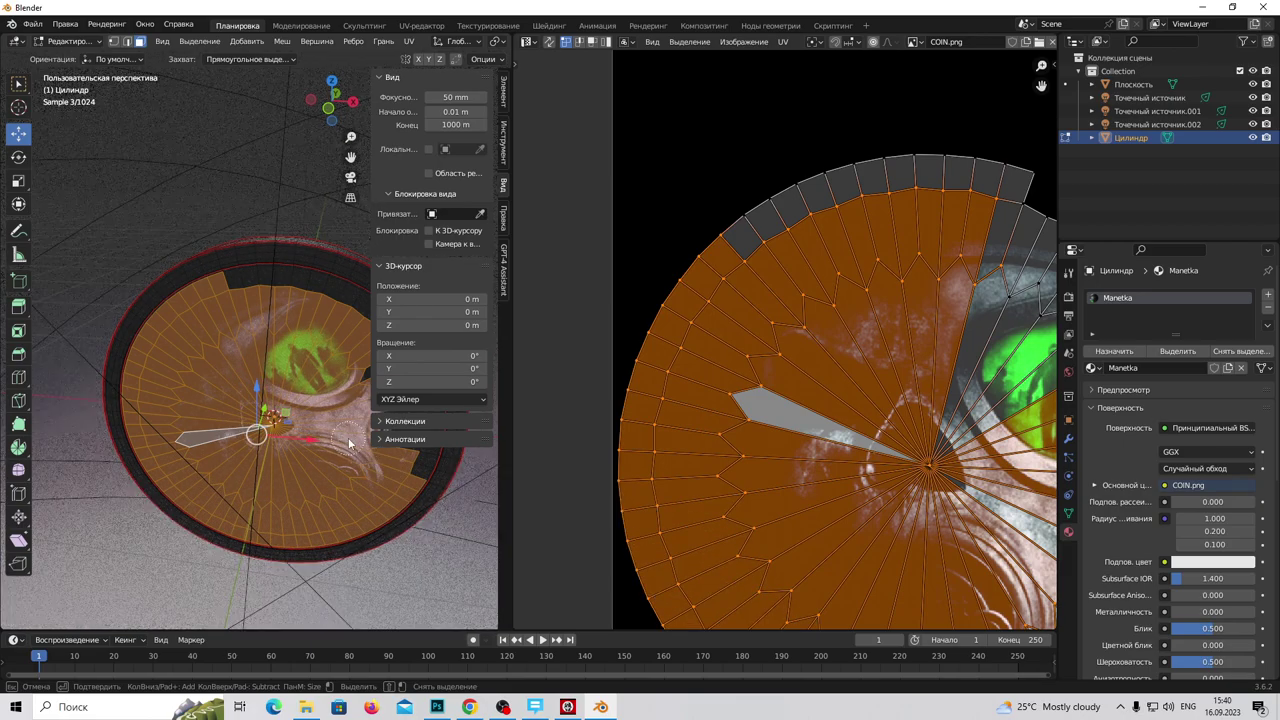
left_click_drag(214, 311, 284, 287)
key("Escape")
mouse_move(348, 477)
middle_mouse_down()
mouse_move(220, 500)
mouse_move(307, 480)
middle_mouse_up()
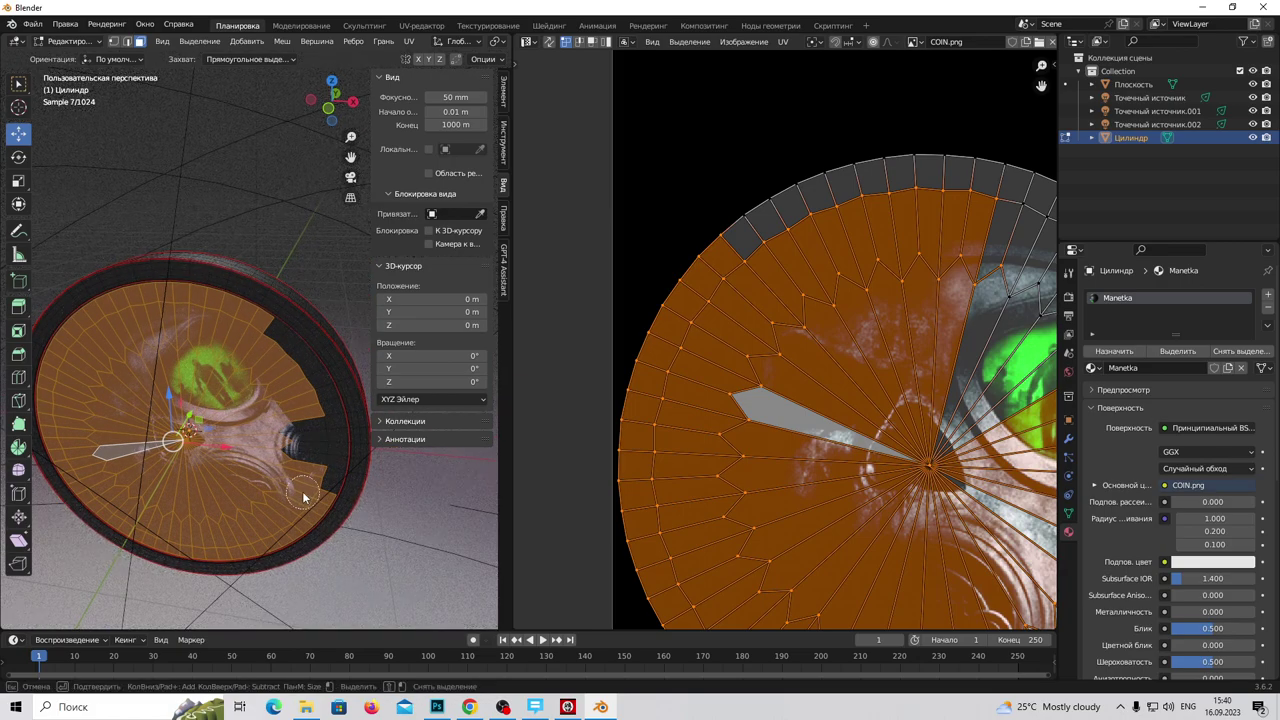
key("c")
mouse_move(314, 457)
left_mouse_down()
mouse_move(305, 407)
mouse_move(272, 359)
left_mouse_up()
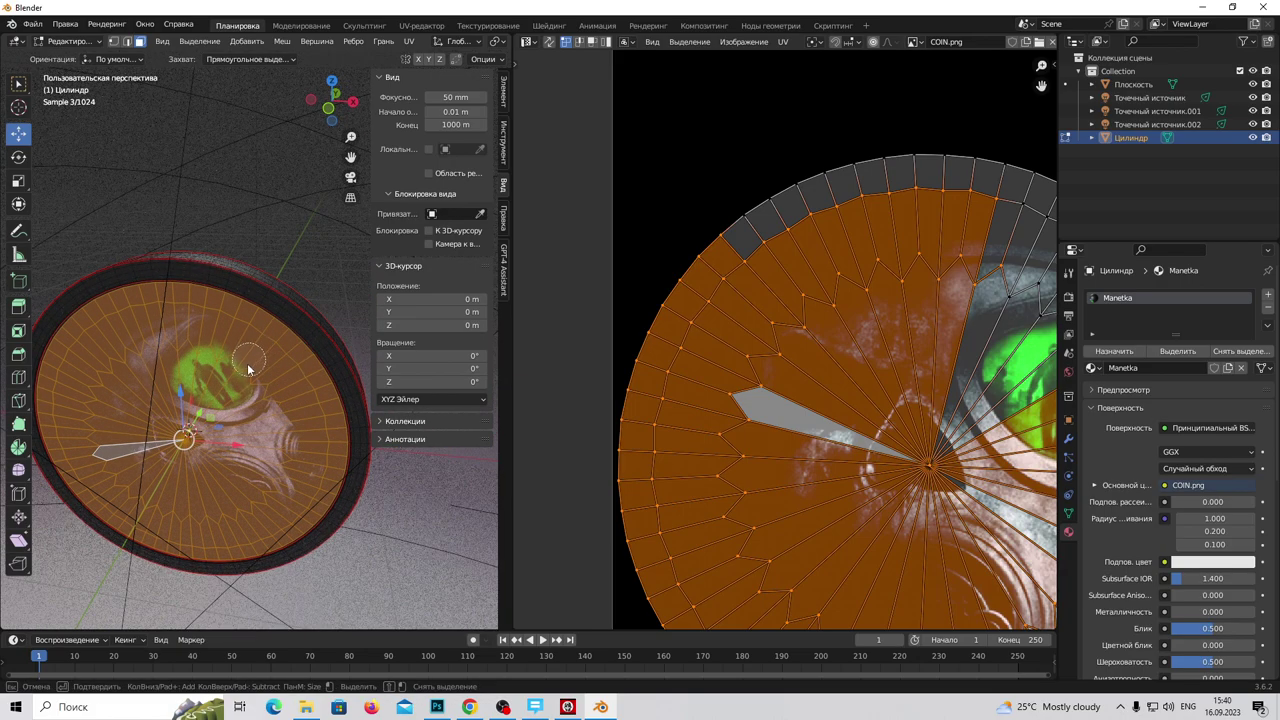
key("Escape")
scroll(353, 424, "up", 2)
scroll(300, 440, "up", 3)
scroll(174, 468, "up", 3)
mouse_move(174, 468)
middle_mouse_down()
mouse_move(231, 434)
mouse_move(311, 277)
mouse_move(171, 417)
mouse_move(212, 410)
middle_mouse_up()
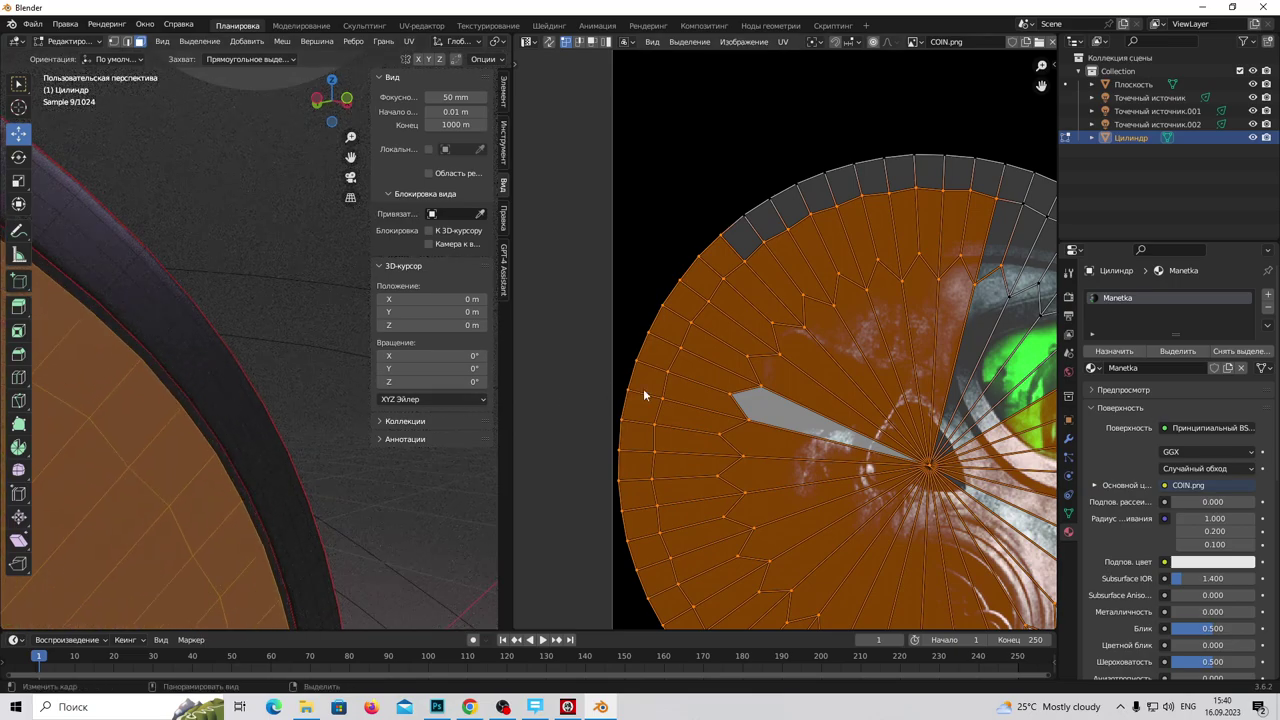
scroll(805, 238, "down", 1)
scroll(783, 397, "down", 1)
Step: Box-select the remaining UV faces so the whole circle sits selected over the gas-mask image
left_click_drag(842, 343, 573, 476)
middle_click_drag(968, 411, 861, 256)
left_click_drag(671, 403, 687, 385)
left_click_drag(966, 371, 765, 552)
scroll(622, 581, "up", 1)
middle_click_drag(622, 581, 792, 447)
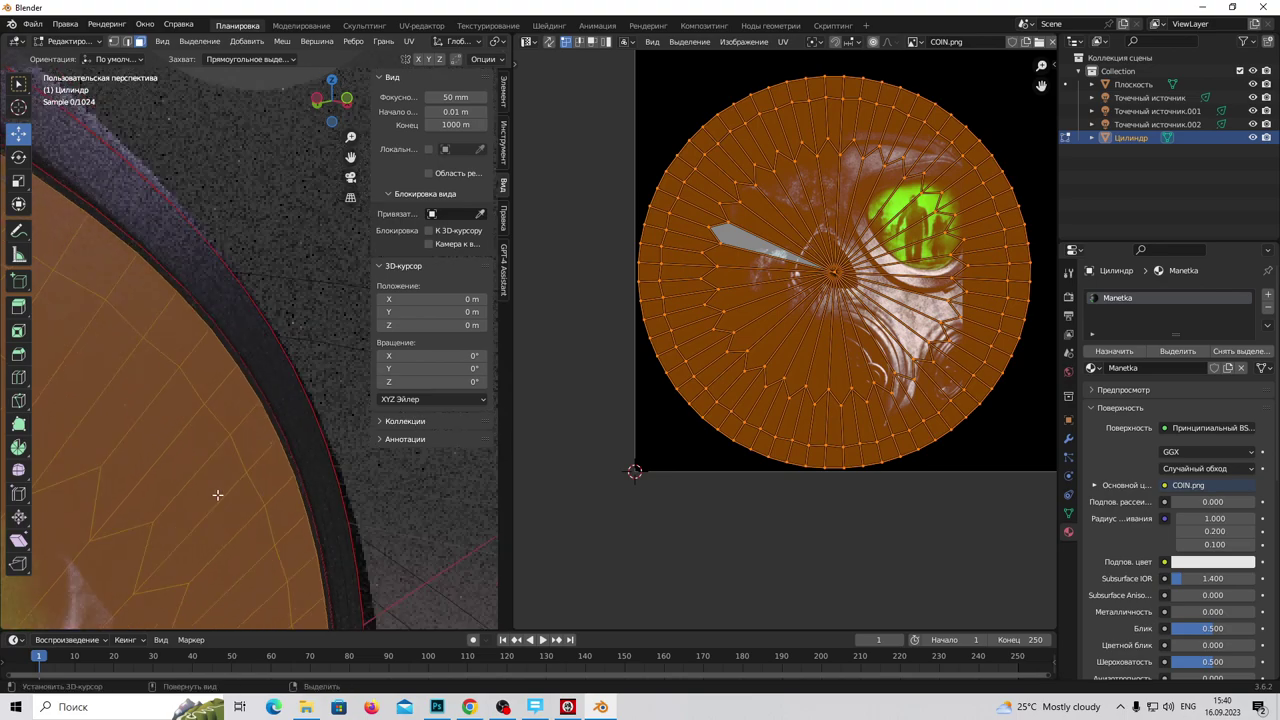
Step: Show the disc in Rendered shading from the side views and rotate the selected UVs
scroll(214, 491, "down", 5)
scroll(225, 491, "down", 2)
key("KP_1")
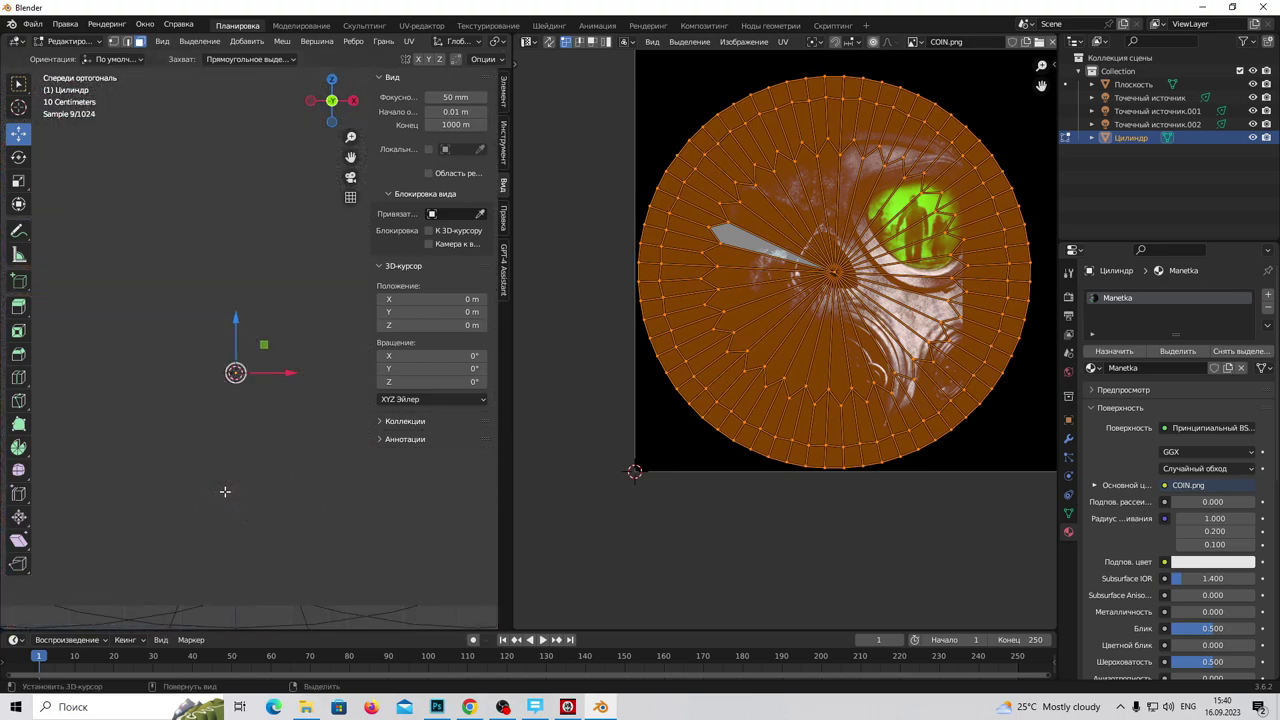
key("KP_3")
key("z")
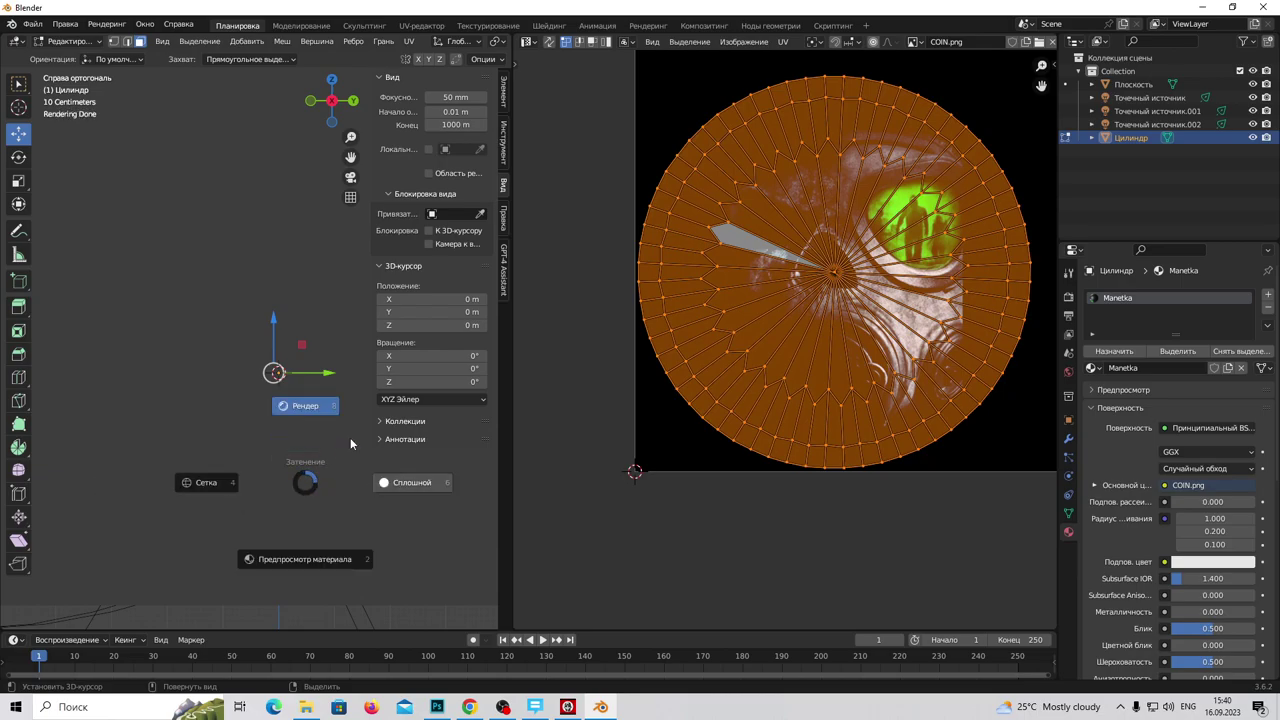
left_click(350, 437)
mouse_move(350, 437)
middle_mouse_down()
mouse_move(159, 428)
mouse_move(497, 453)
middle_mouse_up()
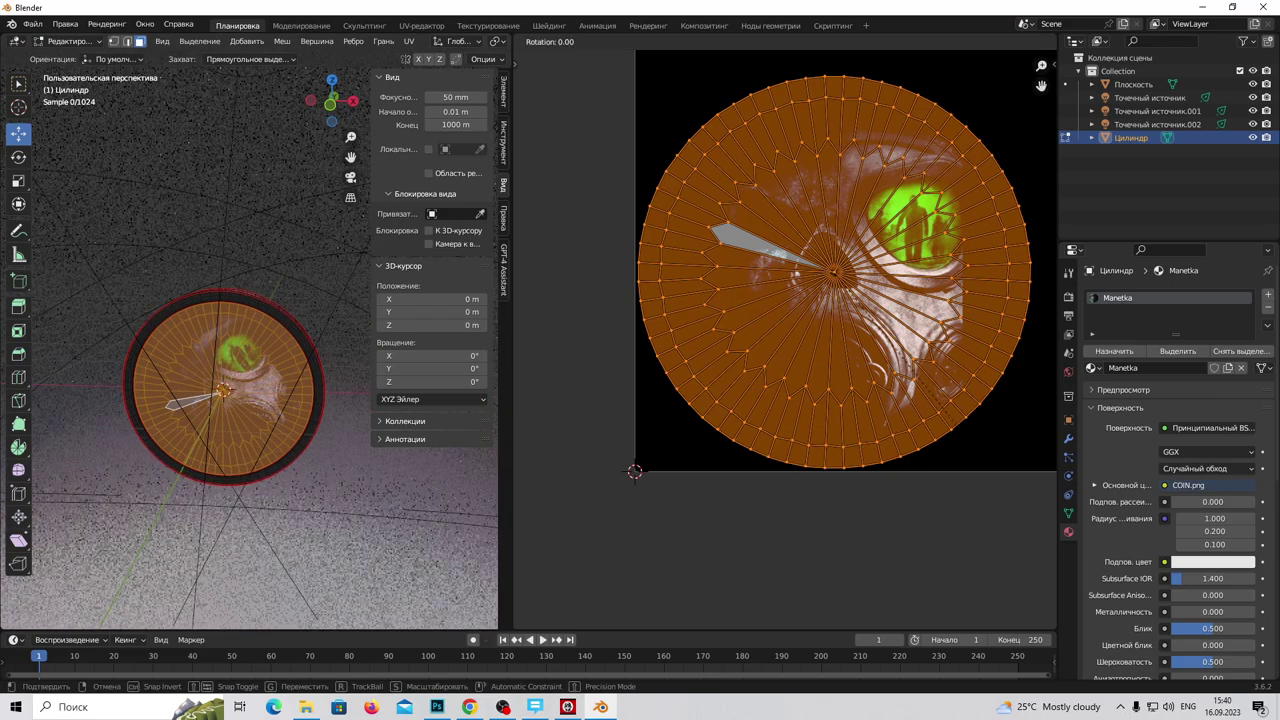
key("r")
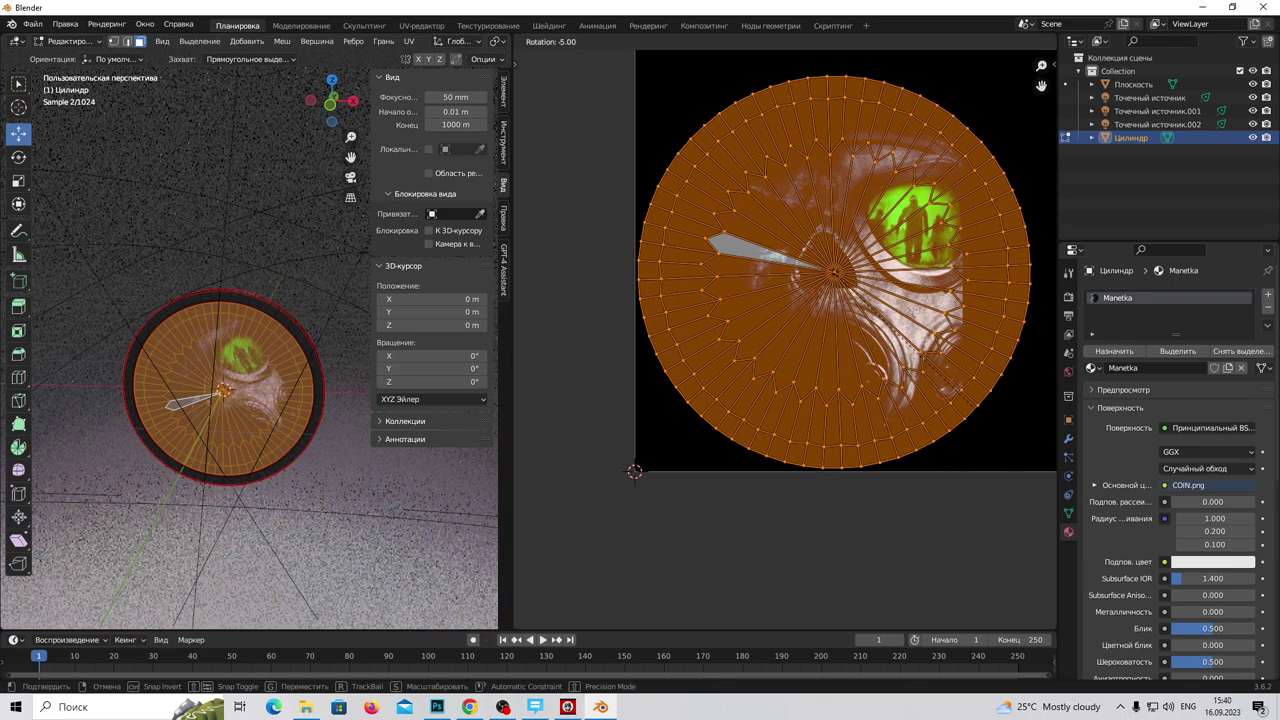
left_click(556, 354)
Step: Circle-select all faces of the disc's text-side cap
left_click(257, 463)
mouse_move(257, 463)
middle_mouse_down()
mouse_move(266, 429)
mouse_move(243, 457)
mouse_move(337, 441)
mouse_move(373, 510)
mouse_move(286, 440)
mouse_move(306, 429)
middle_mouse_up()
scroll(373, 510, "up", 2)
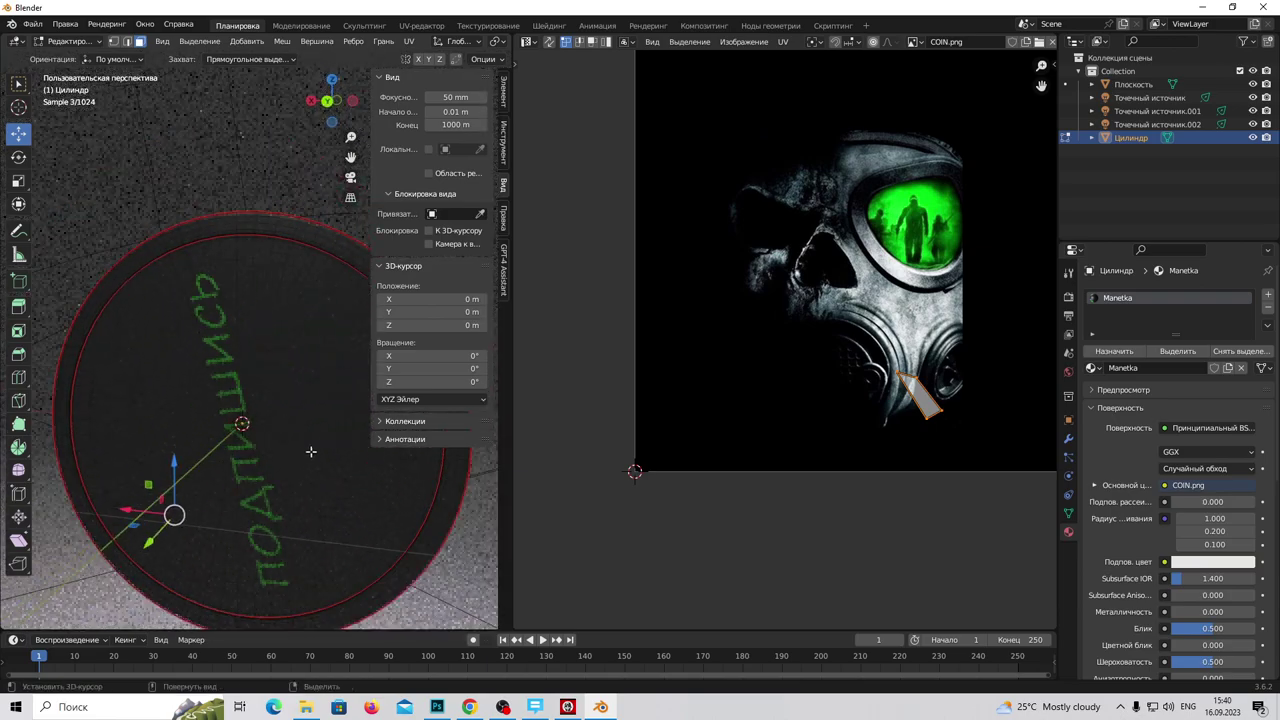
left_click(303, 440)
key("c")
mouse_move(303, 440)
left_mouse_down()
mouse_move(326, 557)
mouse_move(371, 543)
mouse_move(266, 586)
mouse_move(206, 571)
mouse_move(122, 515)
mouse_move(99, 460)
mouse_move(110, 368)
mouse_move(150, 300)
mouse_move(220, 275)
mouse_move(335, 305)
mouse_move(367, 399)
left_mouse_up()
right_click(360, 399)
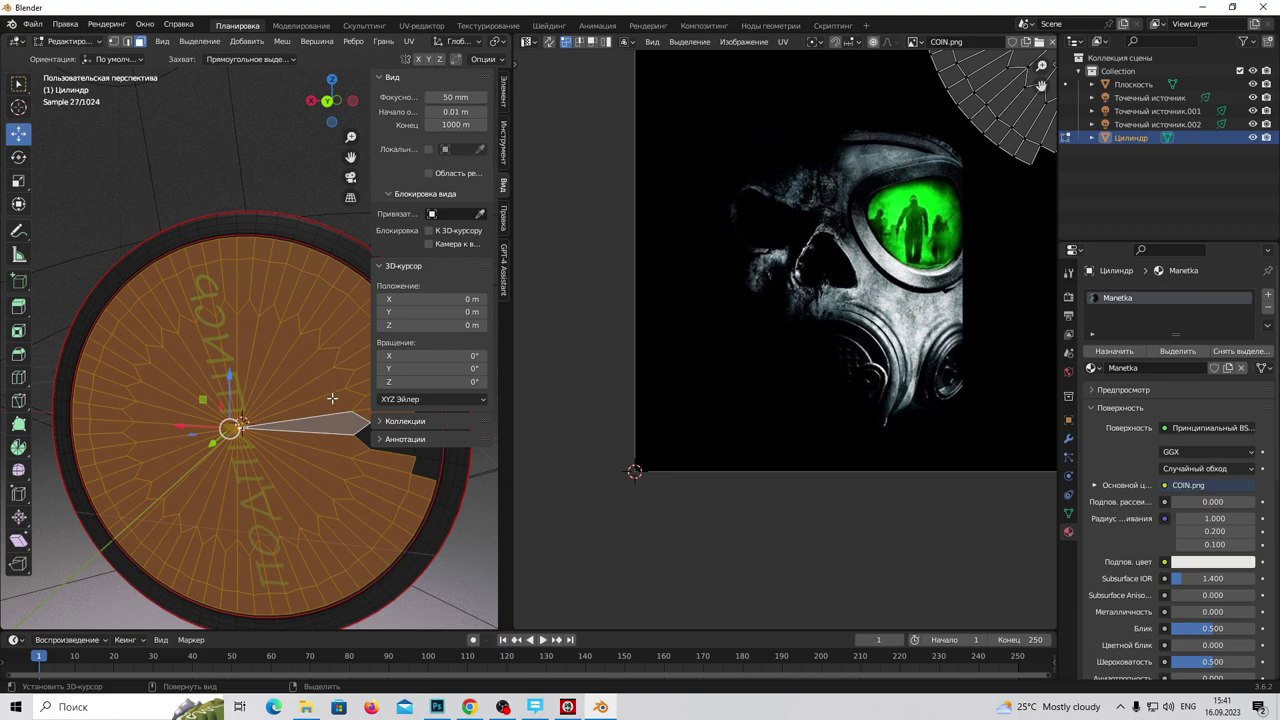
middle_click_drag(330, 430, 215, 434, "shift")
key("c")
left_click_drag(272, 393, 260, 489)
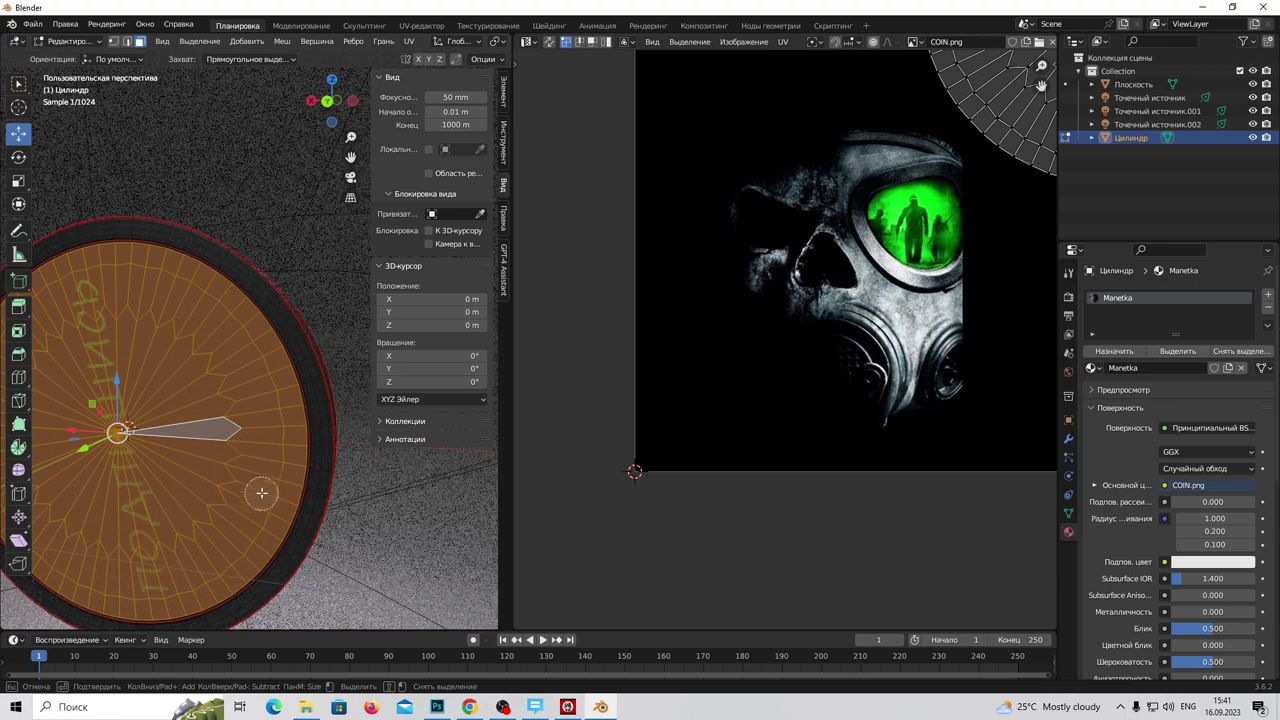
right_click(250, 437)
Step: Rotate the cap's UVs about −105° so ПОДПИШИСЬ reads horizontally, then return to Object Mode
scroll(928, 343, "down", 3)
key("Home")
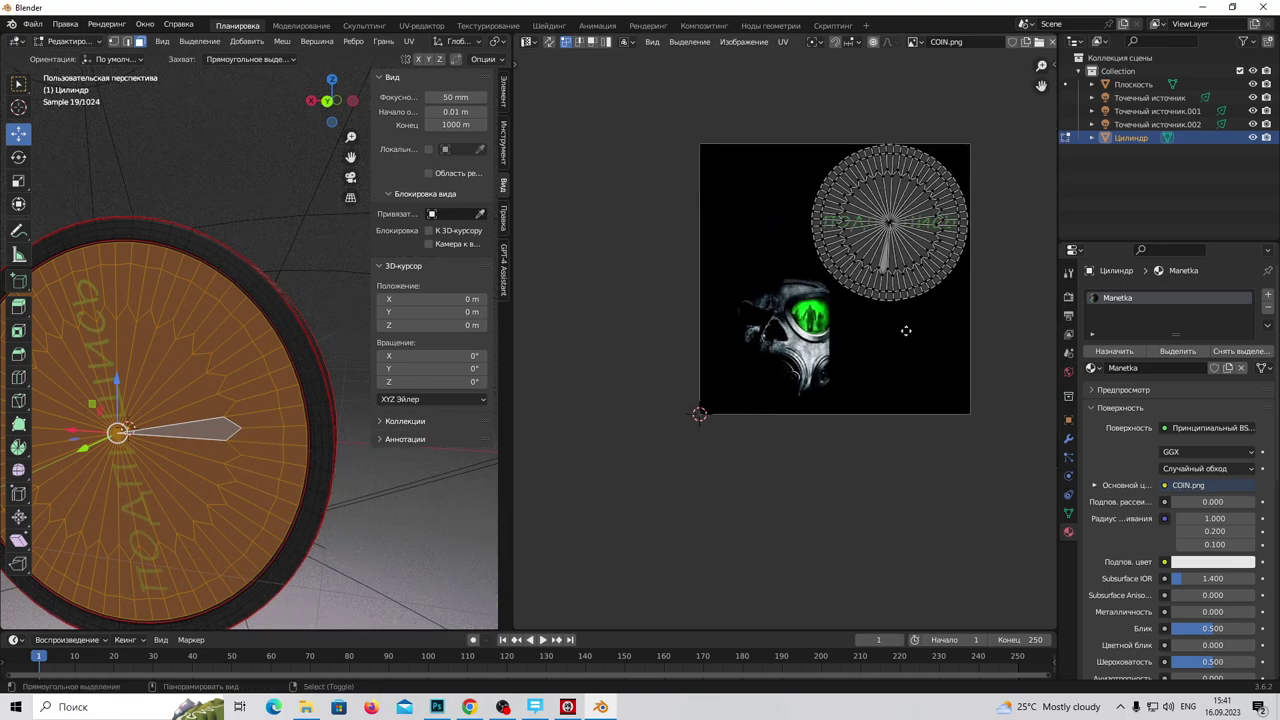
left_click_drag(997, 158, 712, 368)
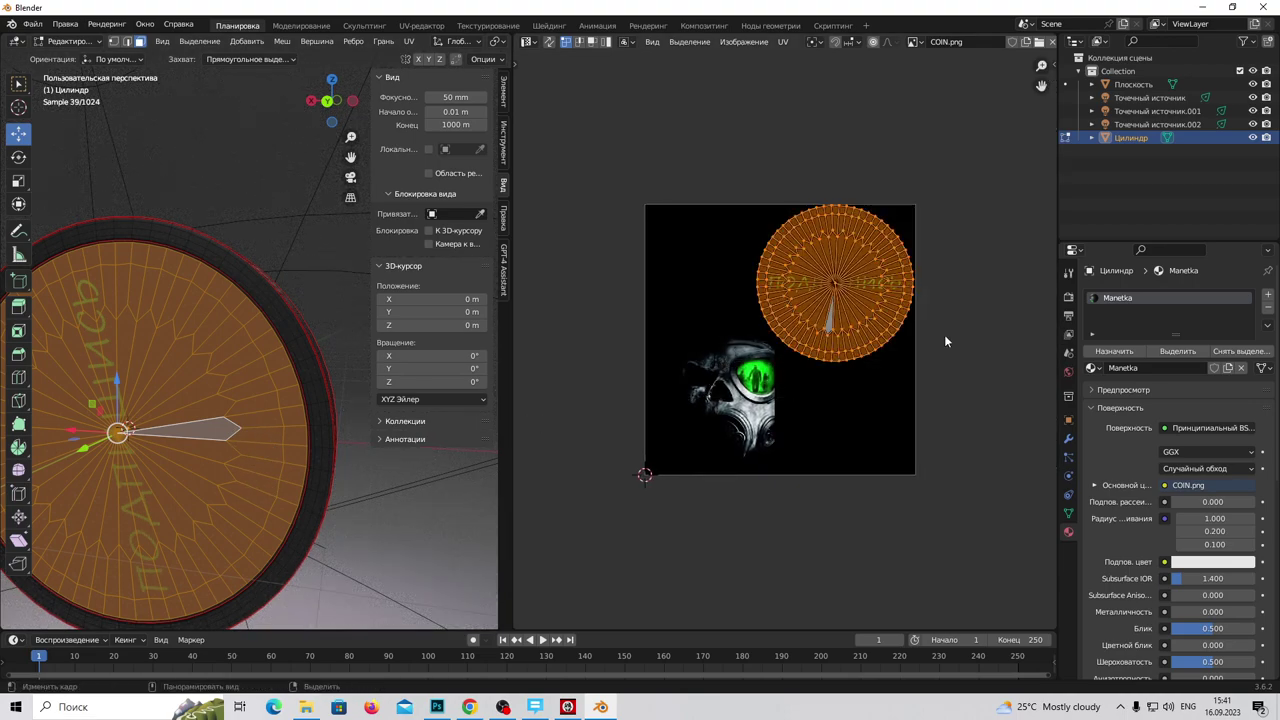
key("r")
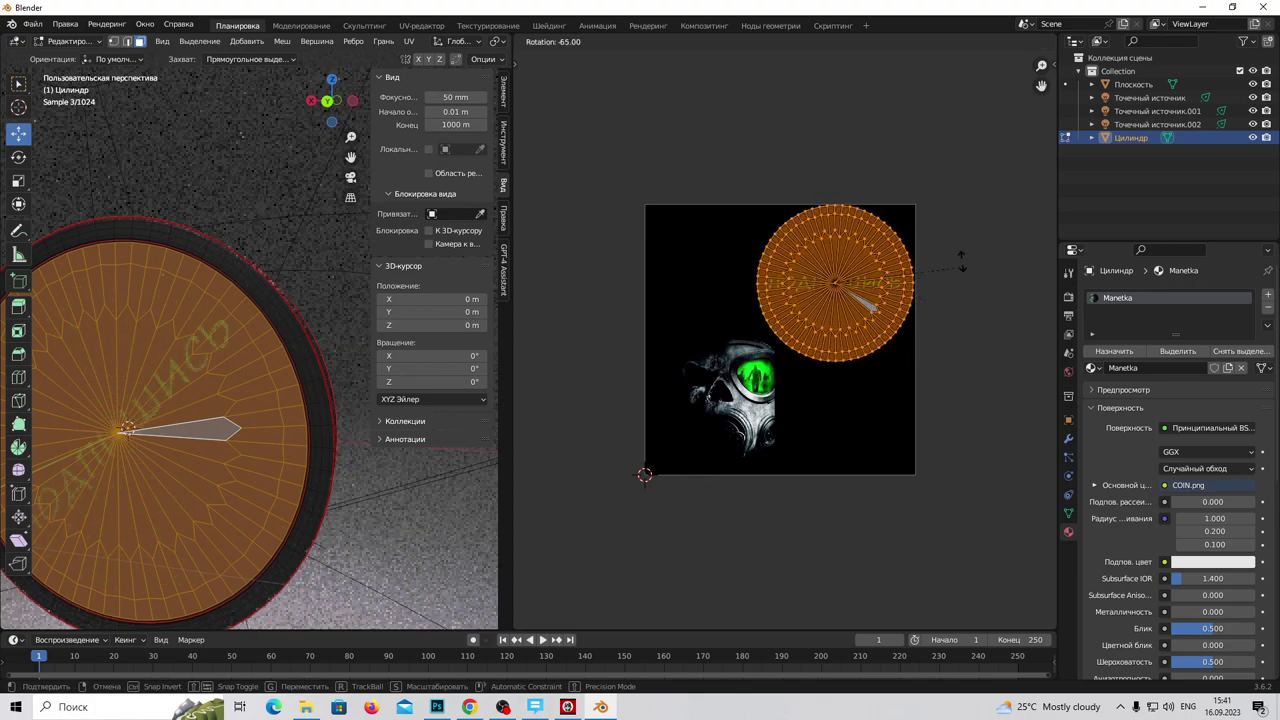
left_click(925, 190)
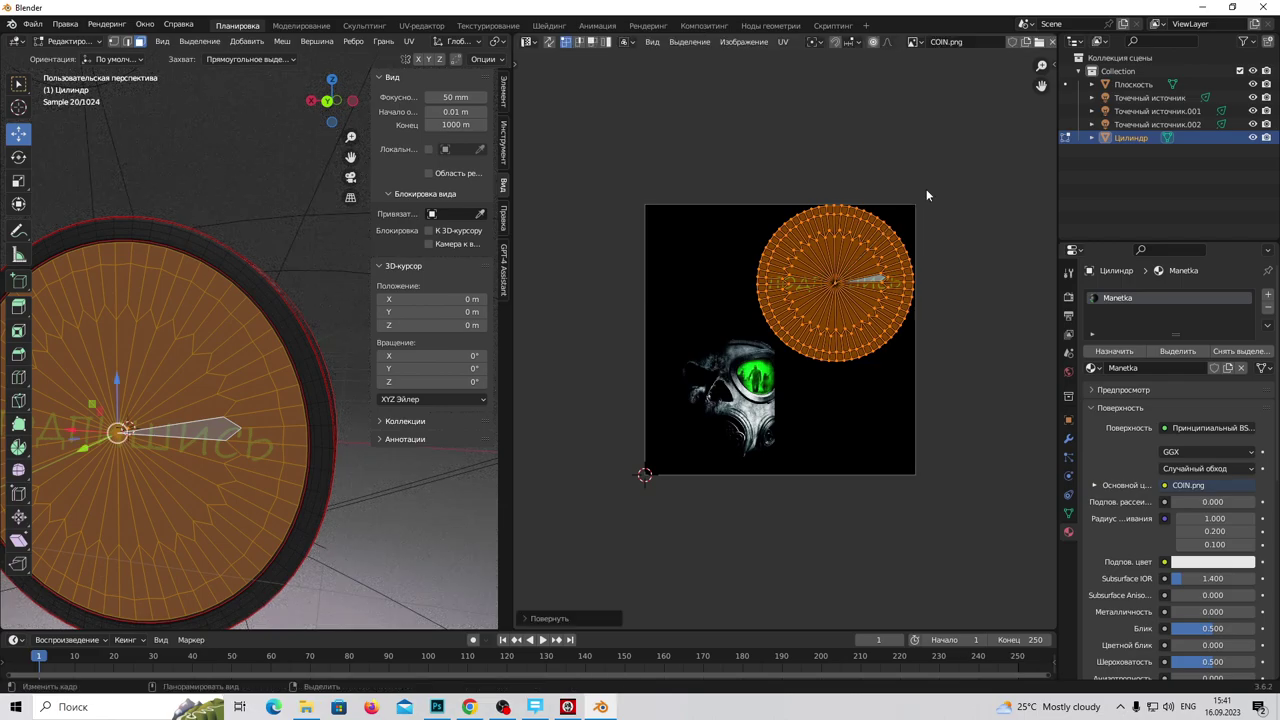
left_click(65, 41)
left_click(70, 34)
Step: Widen the 3D viewport and inspect the gas-mask textured disc in Material Preview
scroll(325, 436, "down", 5)
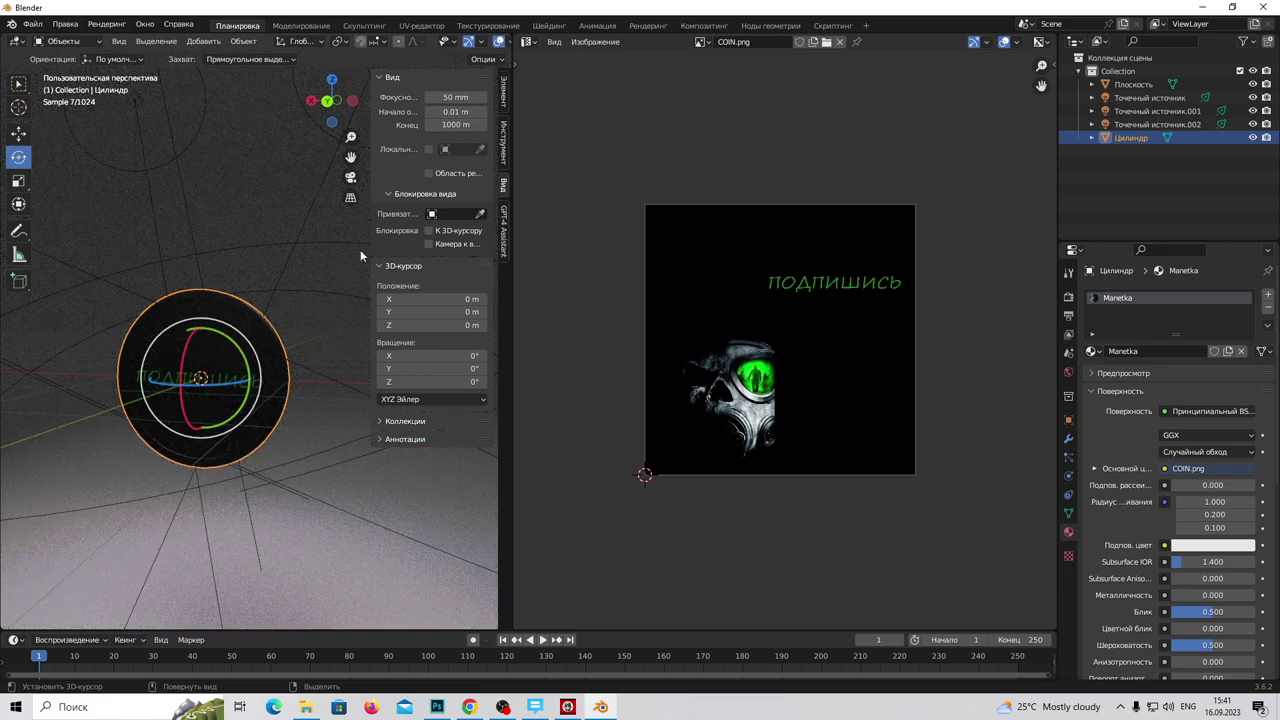
left_click_drag(507, 301, 1035, 300)
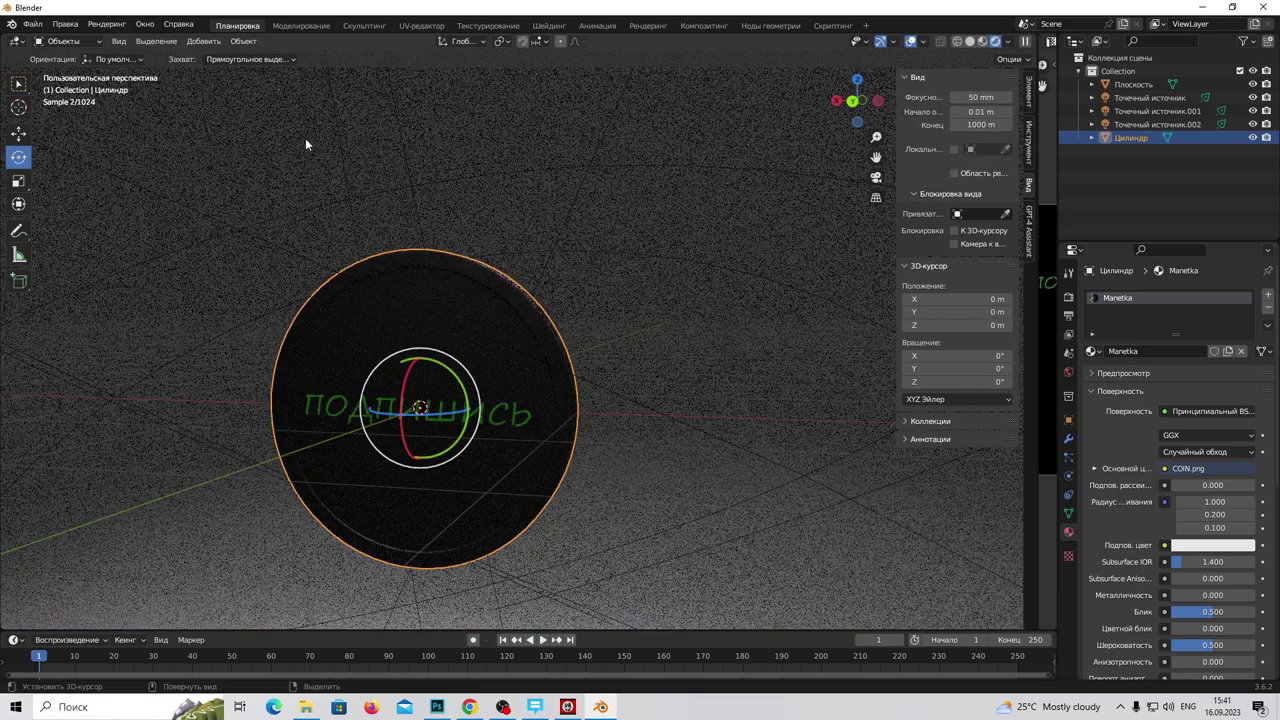
left_click(80, 57)
middle_click_drag(352, 452, 654, 446)
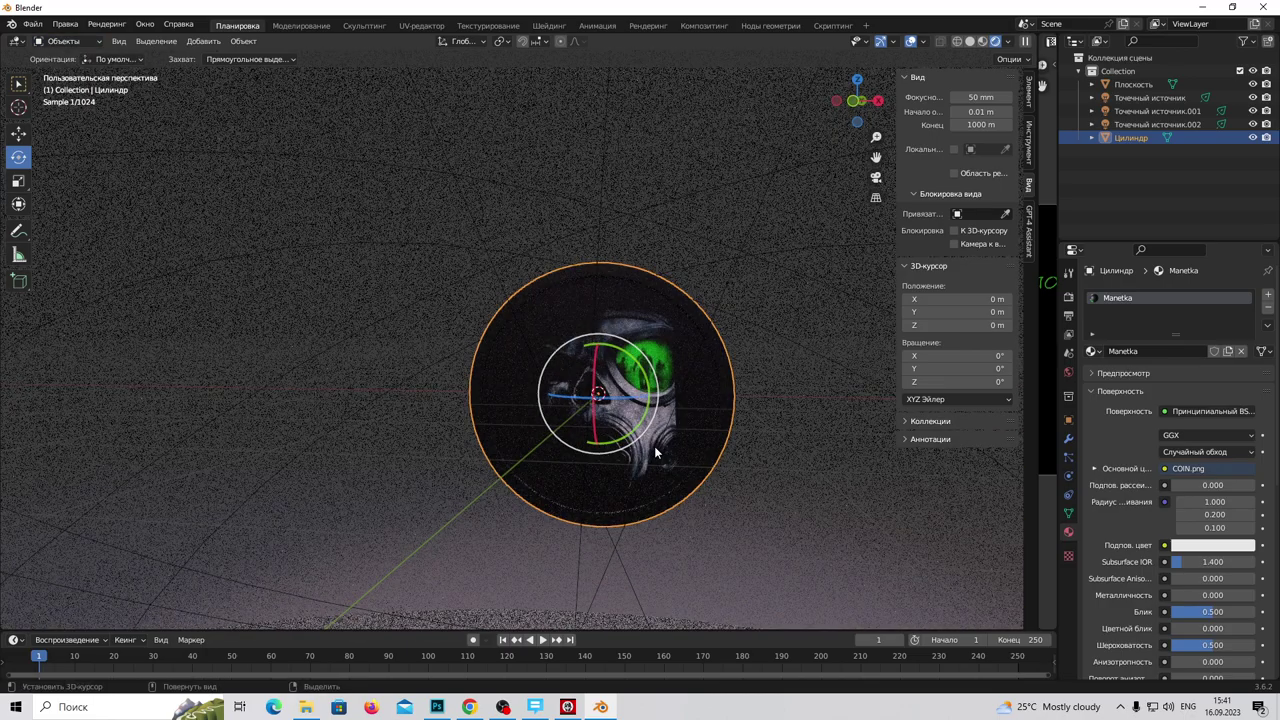
left_click(982, 41)
mouse_move(615, 358)
middle_mouse_down()
mouse_move(403, 400)
mouse_move(309, 354)
mouse_move(409, 377)
mouse_move(640, 353)
mouse_move(563, 400)
mouse_move(600, 420)
middle_mouse_up()
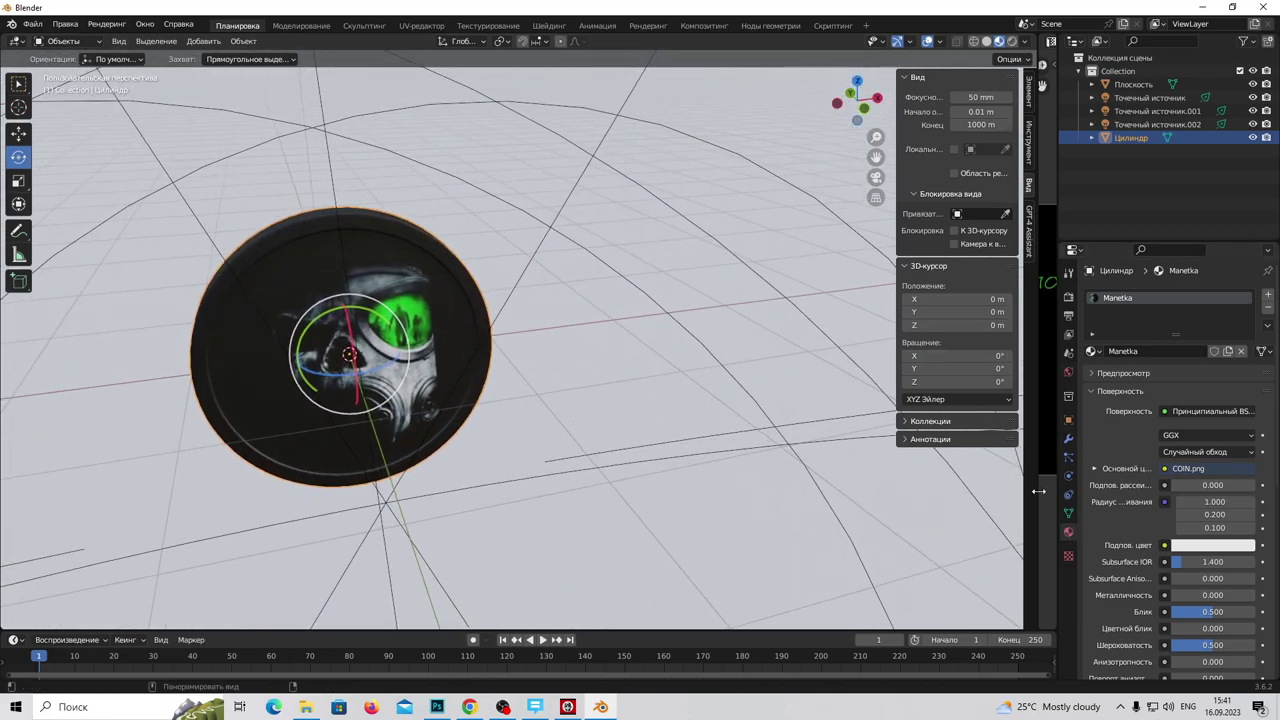
left_click_drag(1039, 490, 860, 490)
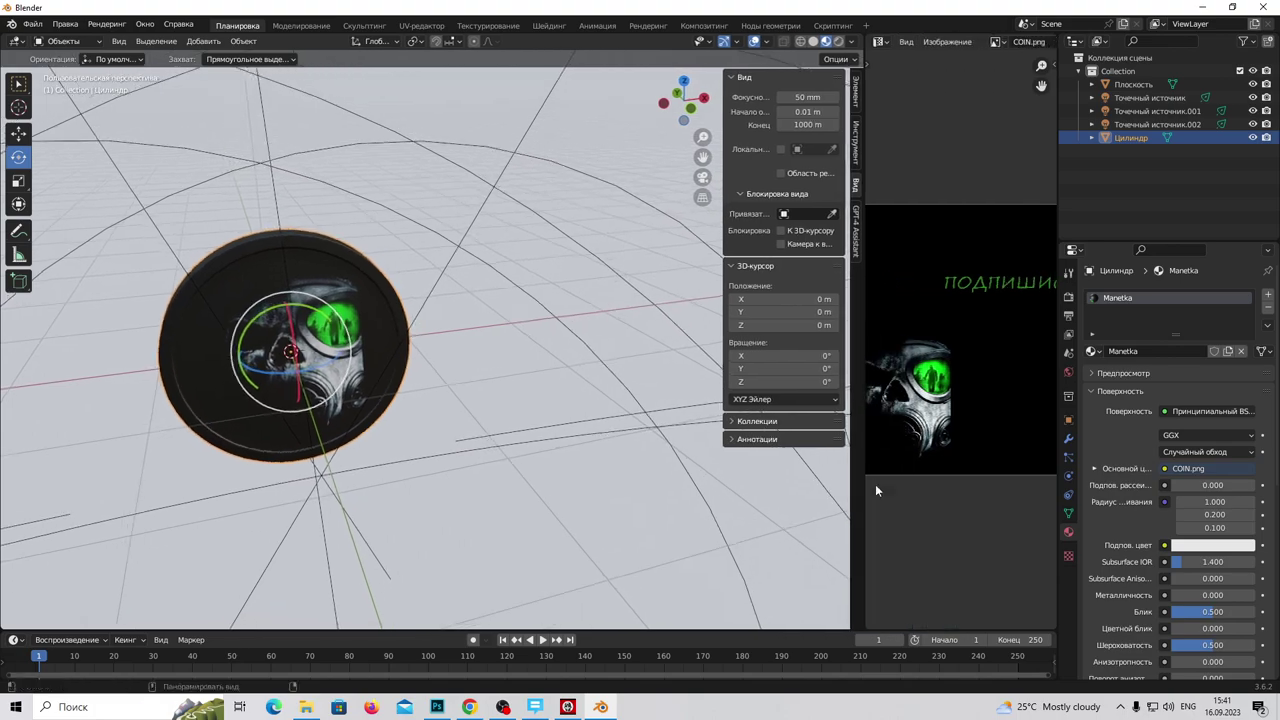
Step: Add a second material slot with a new material named Zoloto, then enter Edit Mode
left_click(1268, 297)
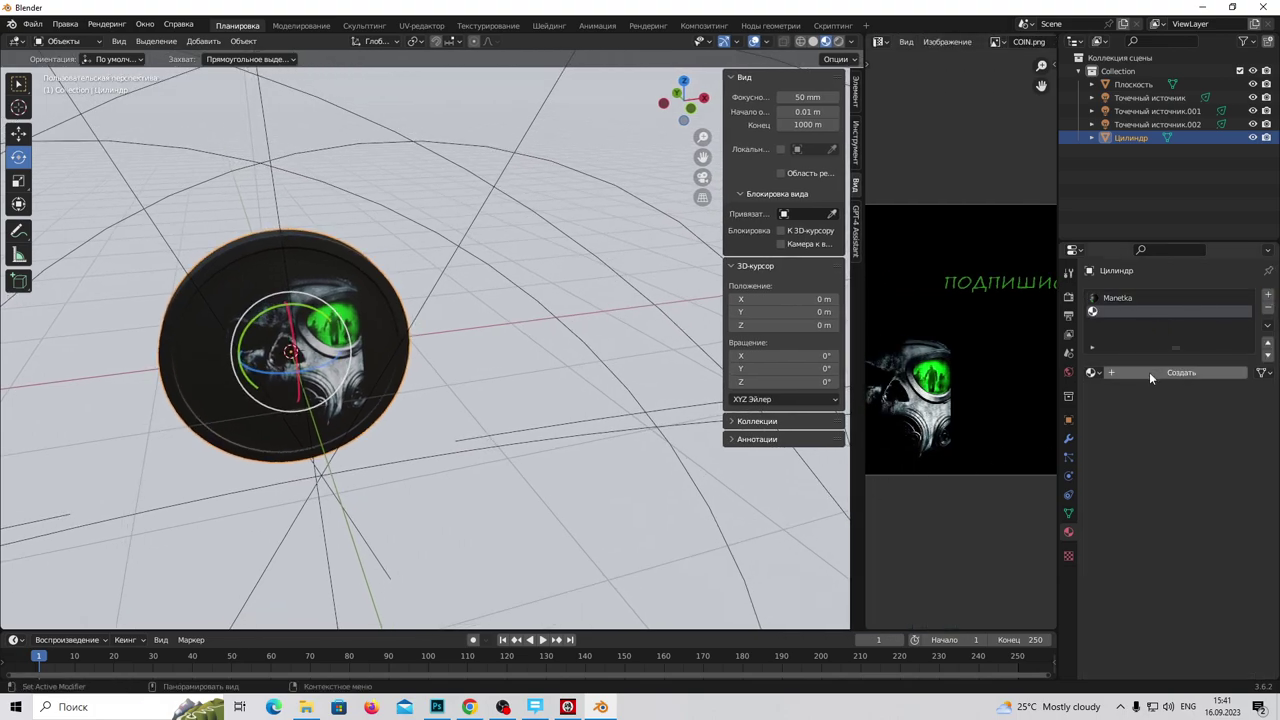
left_click(1149, 372)
double_click(1137, 311)
type("Zoloto")
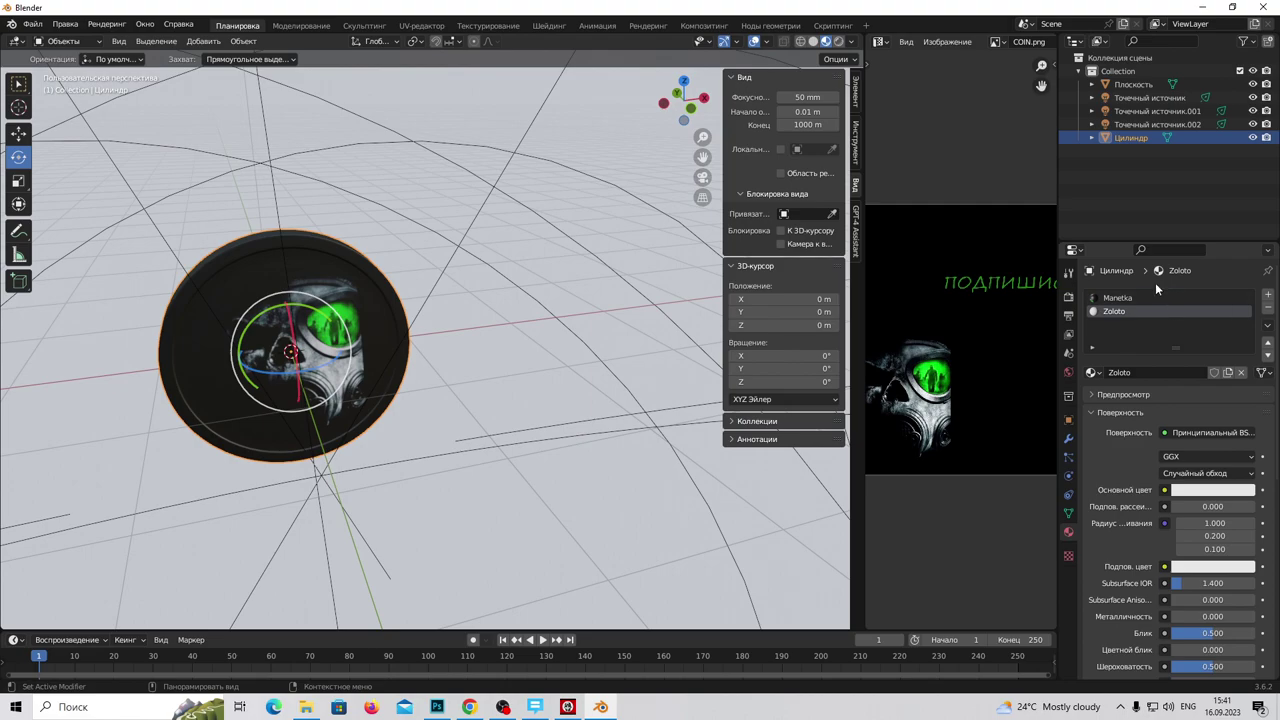
scroll(232, 275, "up", 3)
scroll(232, 275, "up", 4)
left_click(65, 41)
left_click(135, 71)
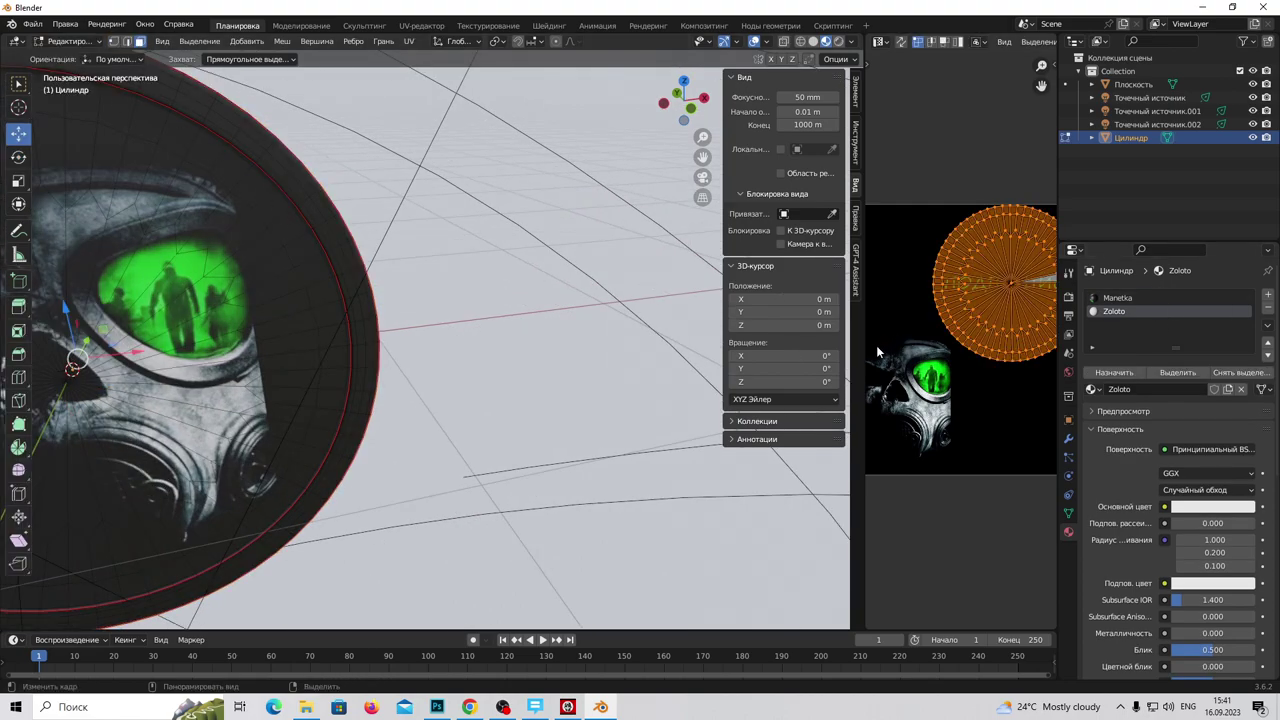
Step: Give Zoloto to the first rim face loops, including the dark band
left_click_drag(864, 347, 752, 347)
mouse_move(250, 380)
middle_mouse_down()
mouse_move(402, 376)
mouse_move(360, 340)
mouse_move(388, 355)
middle_mouse_up()
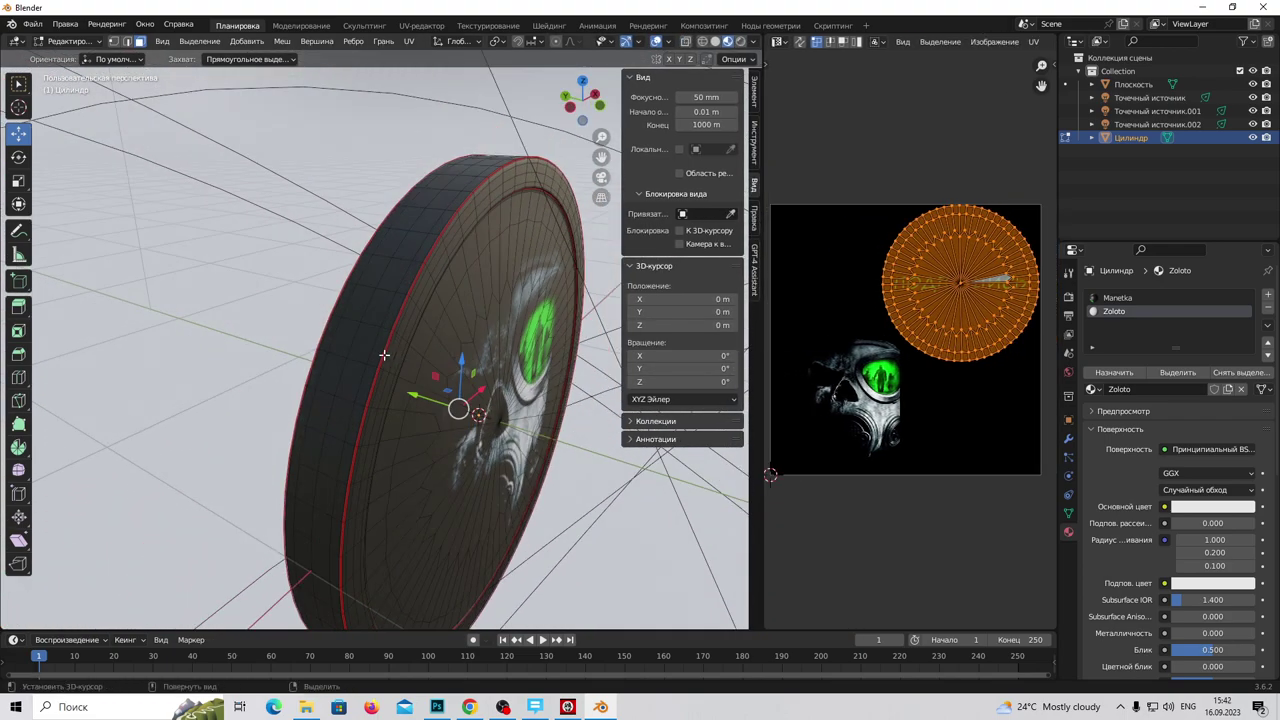
scroll(372, 357, "up", 2)
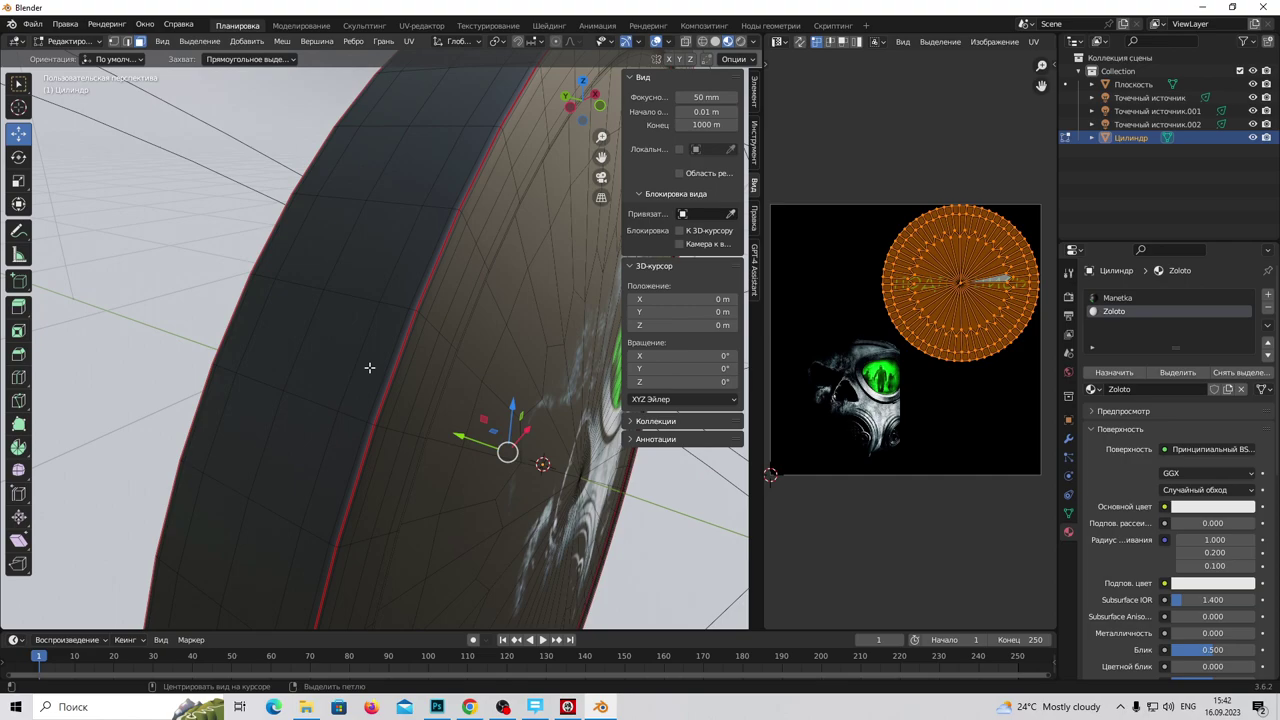
left_click(369, 367, "alt")
left_click(377, 316, "alt")
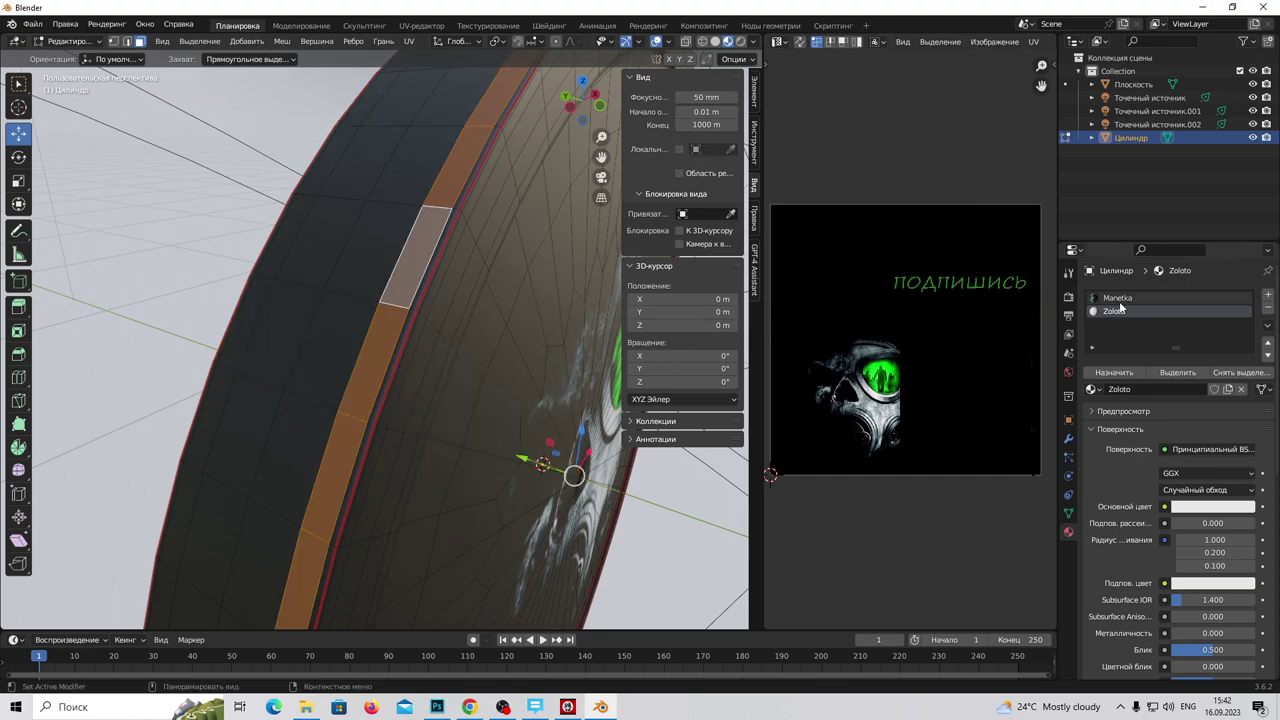
left_click(1114, 372)
left_click(363, 294, "alt")
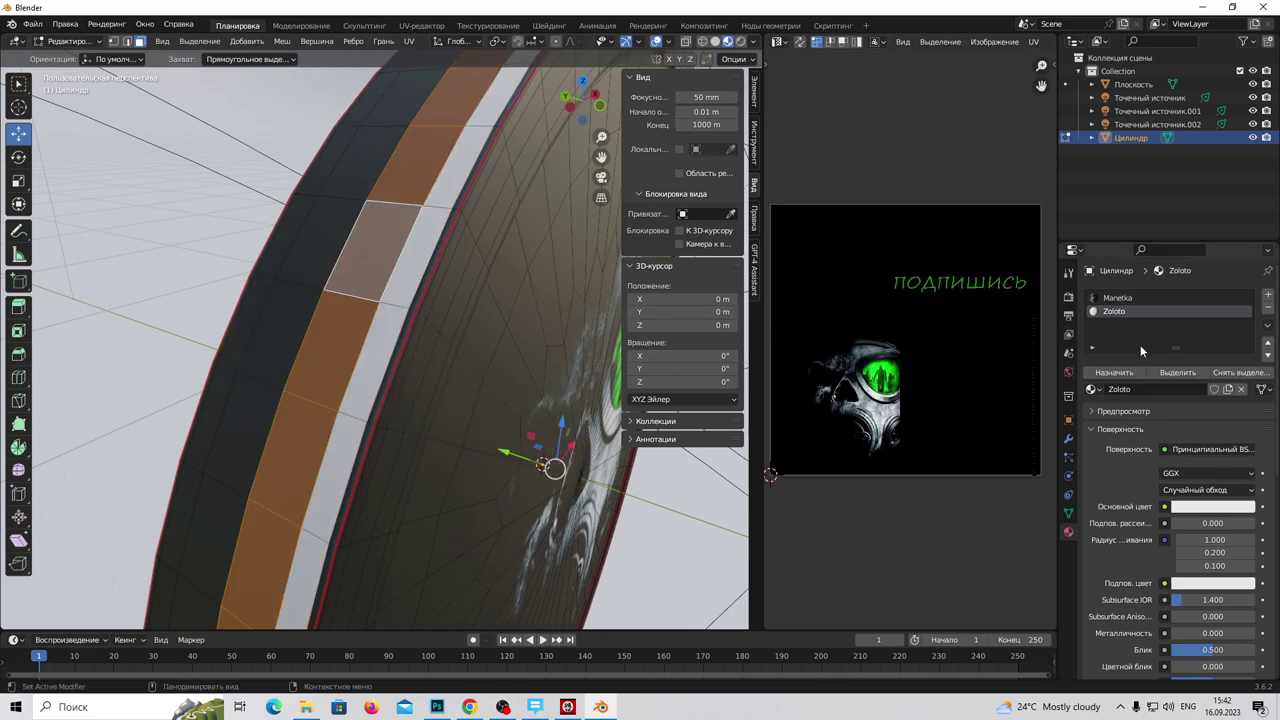
left_click(1111, 376)
left_click(340, 307, "alt")
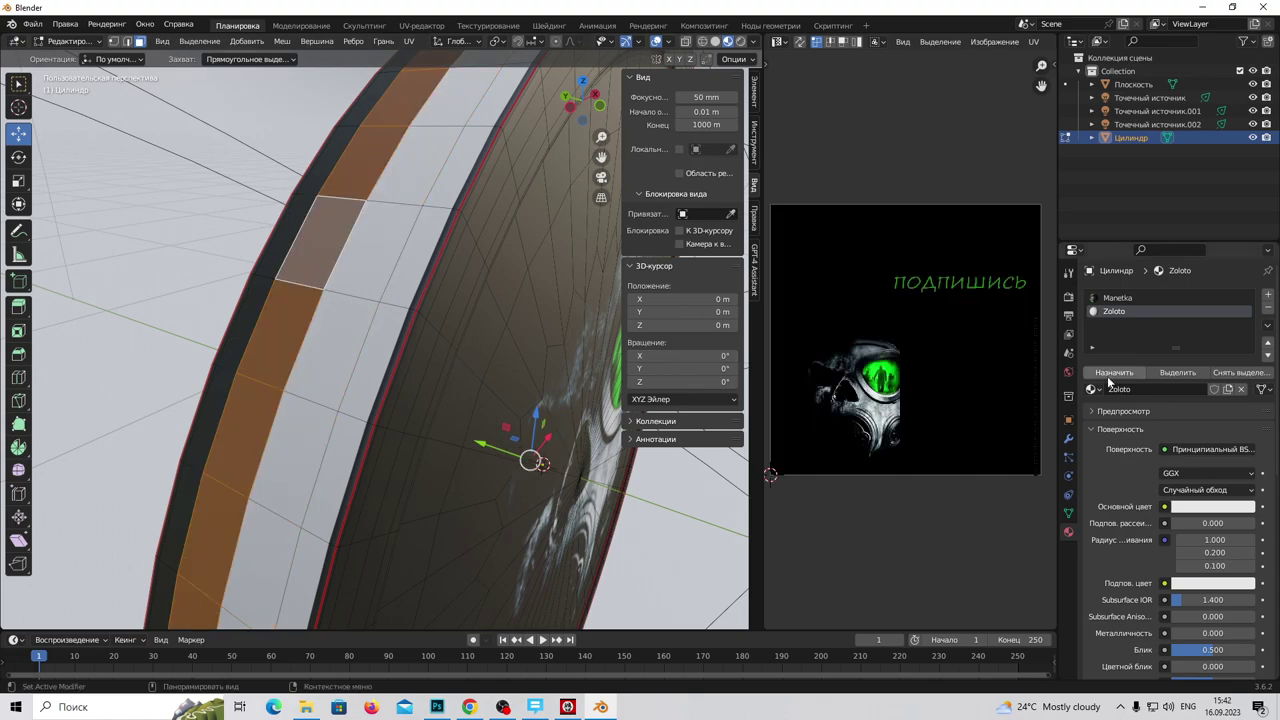
left_click(1110, 377)
Step: Assign Zoloto to more face loops around the rim, including the rim edge loop
middle_click_drag(361, 356, 424, 378)
left_click(448, 338, "alt")
left_click(1111, 376)
left_click(549, 337, "alt")
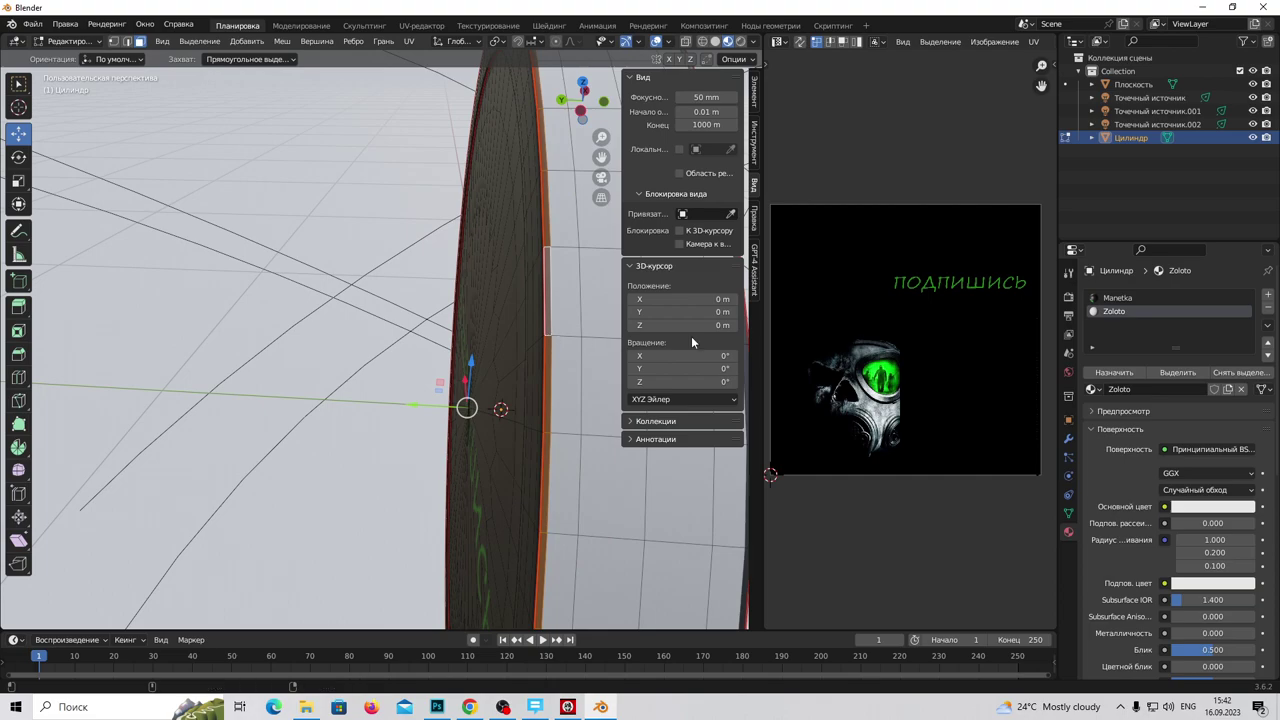
left_click(1111, 376)
middle_click_drag(497, 377, 440, 371)
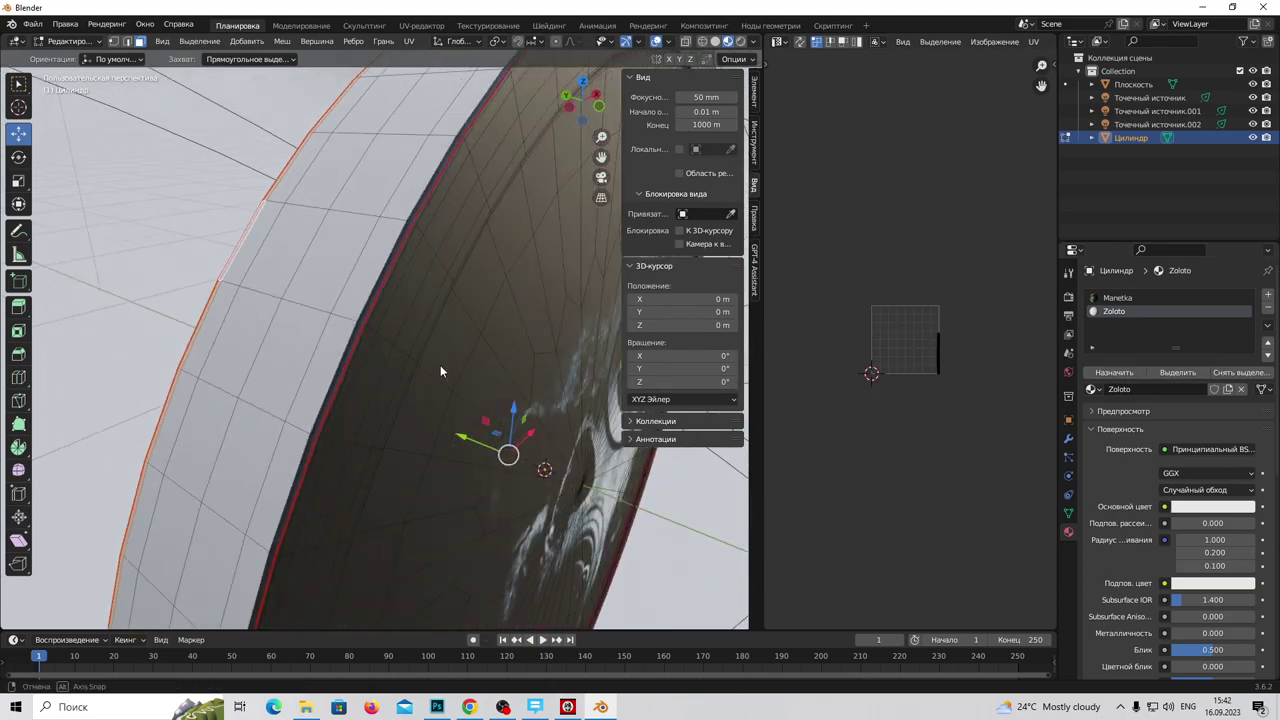
left_click(358, 325, "alt")
left_click(1111, 373)
scroll(234, 354, "up", 3)
mouse_move(234, 354)
middle_mouse_down()
mouse_move(289, 300)
mouse_move(408, 335)
mouse_move(369, 300)
mouse_move(190, 215)
middle_mouse_up()
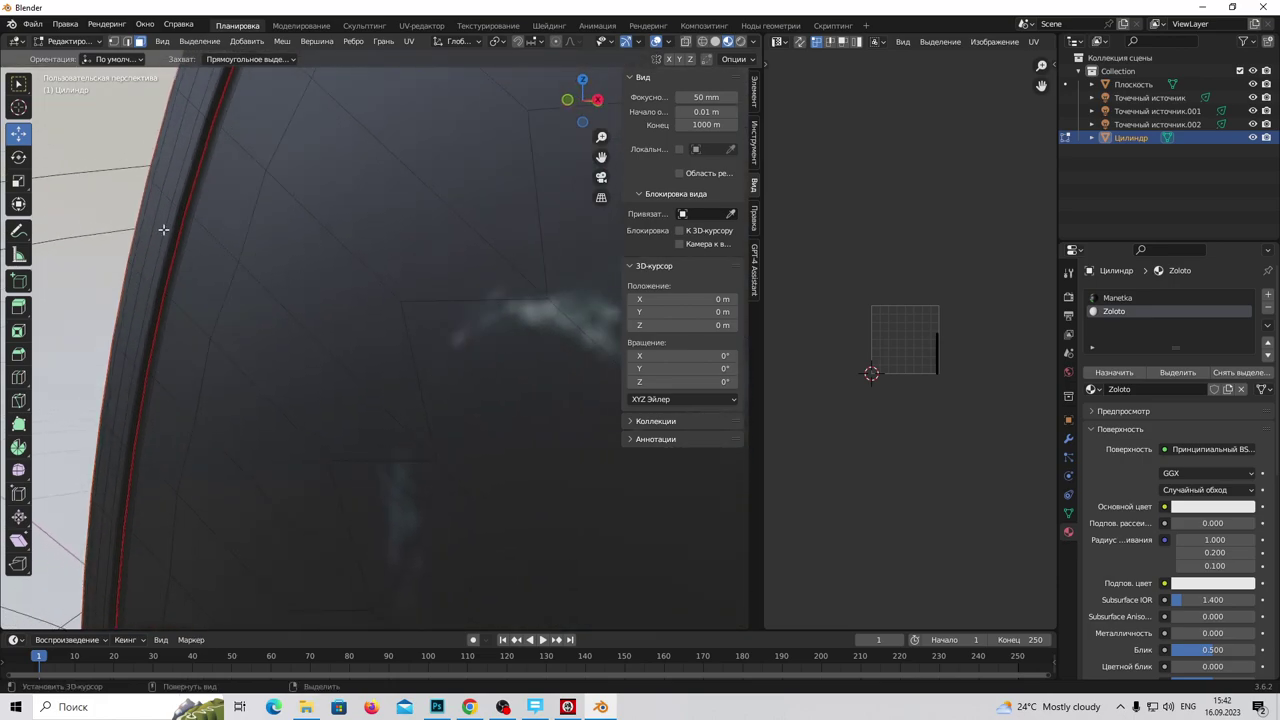
left_click(183, 210, "alt")
left_click(1136, 371)
Step: Assign Zoloto to further close-up rim loops and select a loop on the curved rim
mouse_move(759, 359)
middle_mouse_down()
mouse_move(180, 363)
mouse_move(253, 333)
mouse_move(285, 336)
mouse_move(321, 369)
middle_mouse_up()
scroll(214, 349, "up", 3)
left_click(227, 318, "alt")
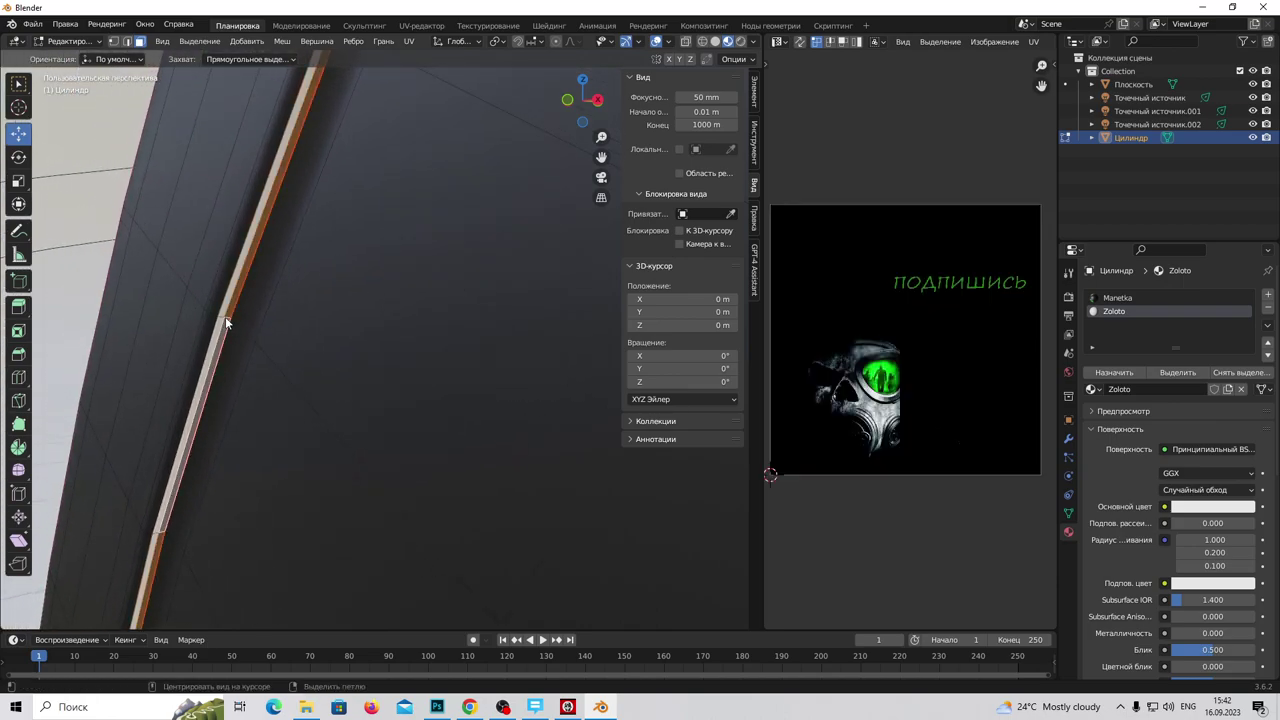
left_click(1114, 372)
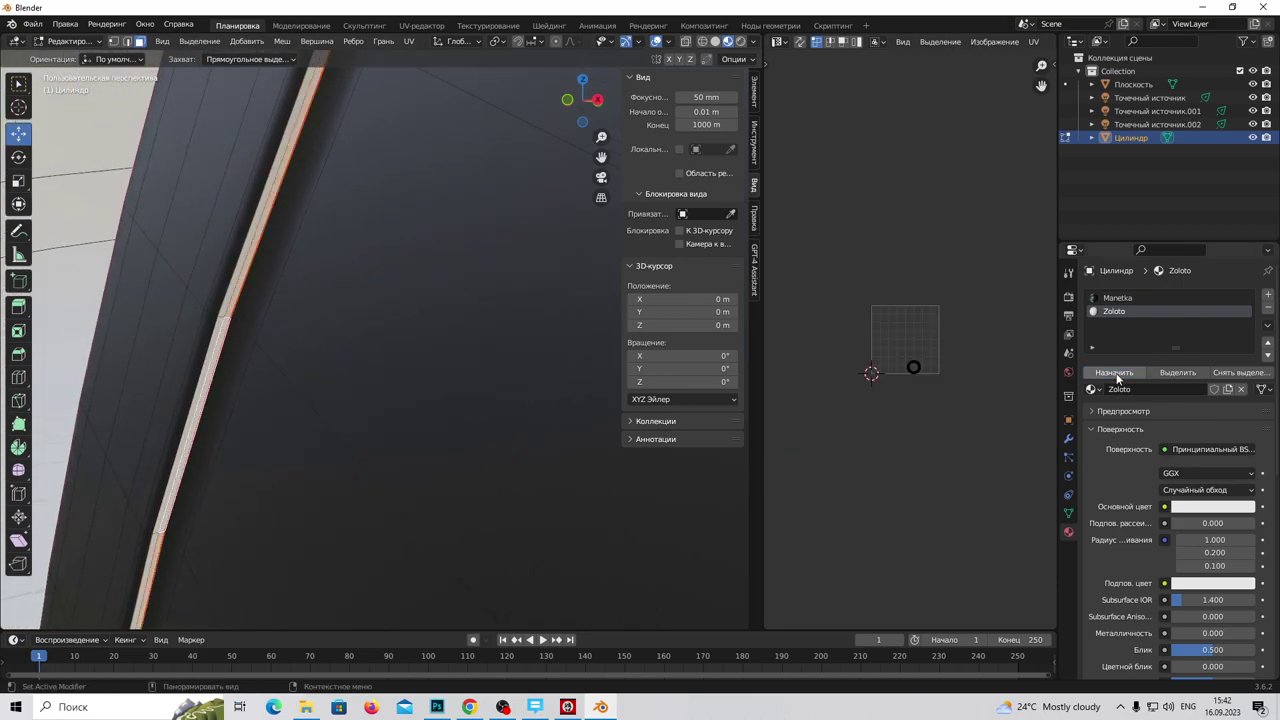
left_click(218, 315, "alt")
left_click(217, 316, "alt")
left_click(215, 316, "alt")
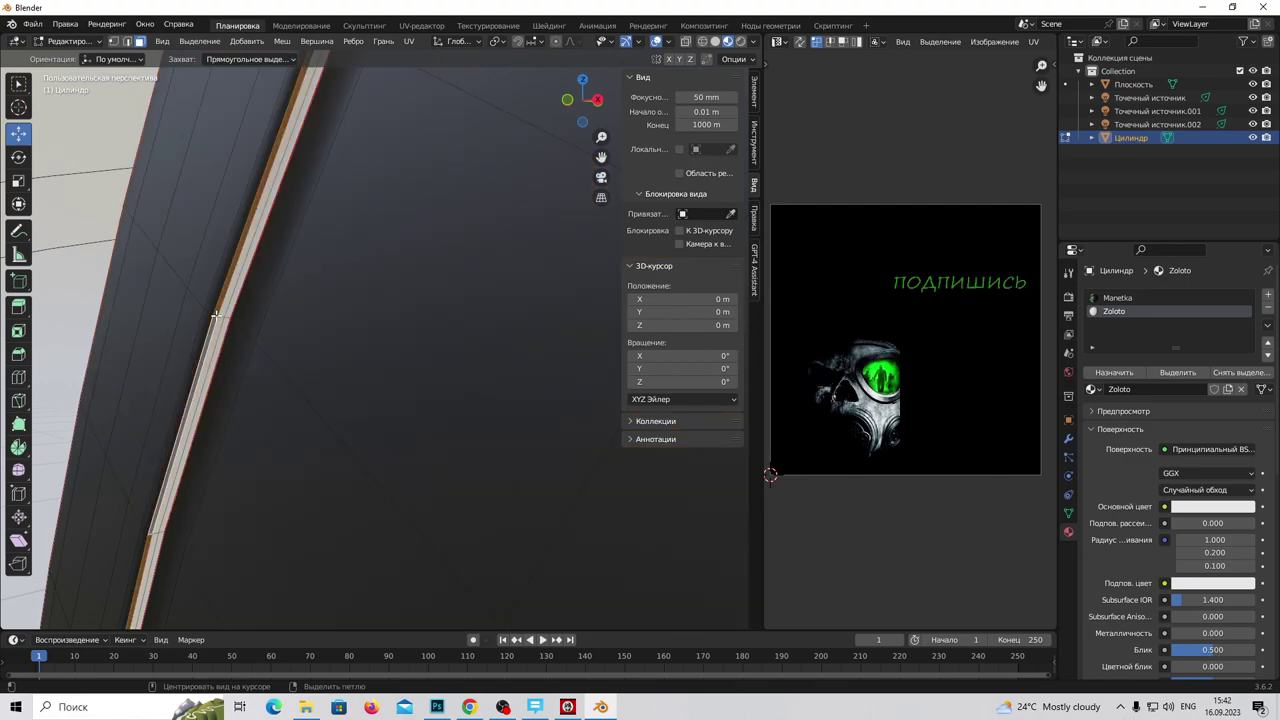
left_click(1114, 373)
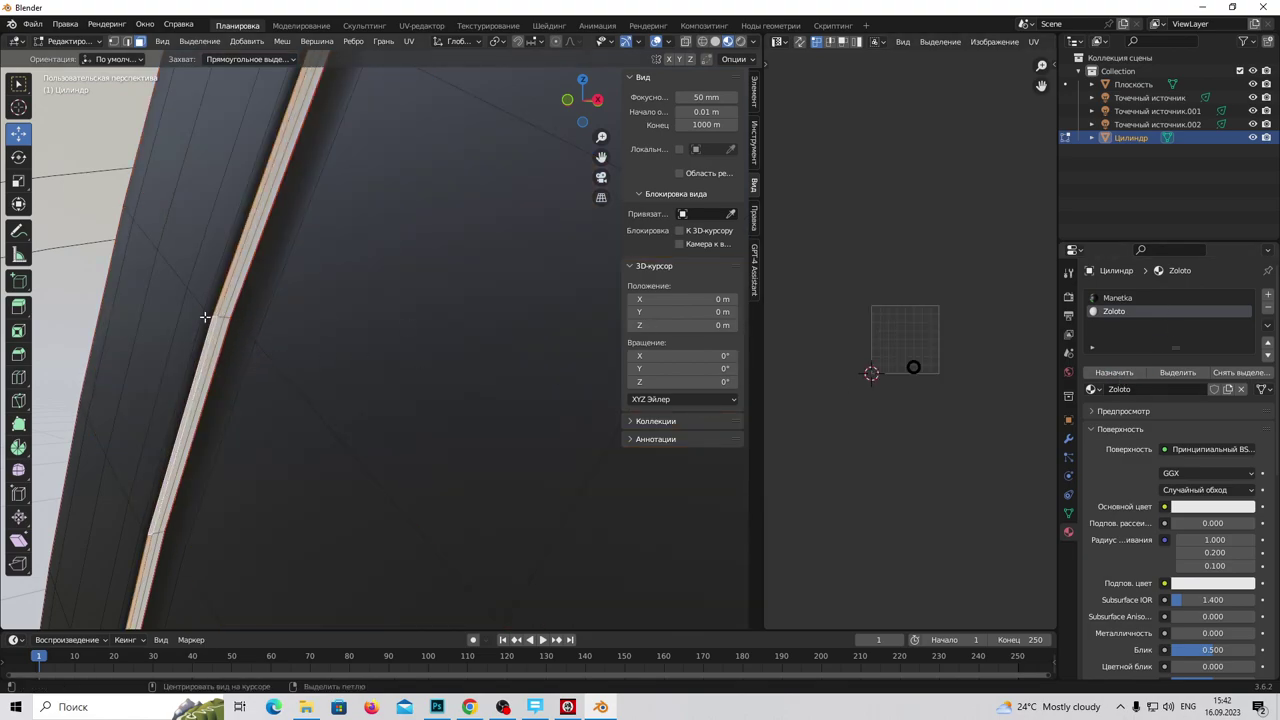
left_click(210, 314, "alt")
left_click(1110, 371)
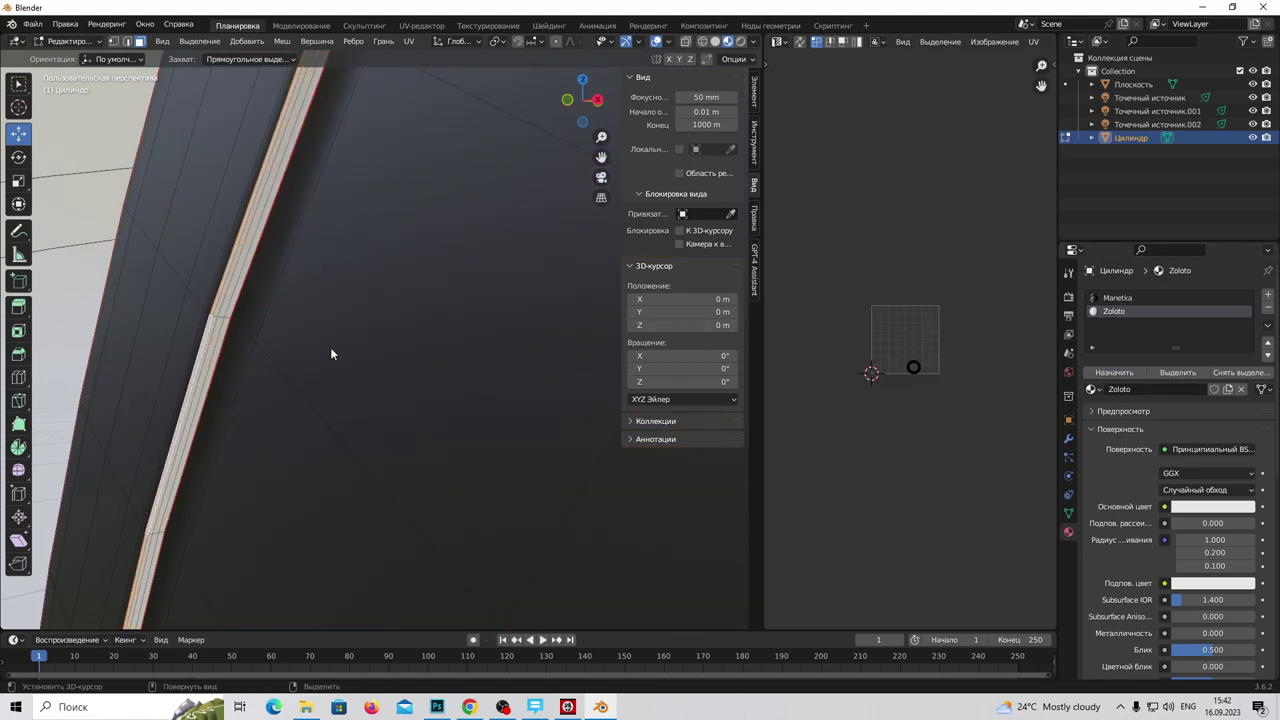
left_click(207, 315, "alt")
left_click(1116, 371)
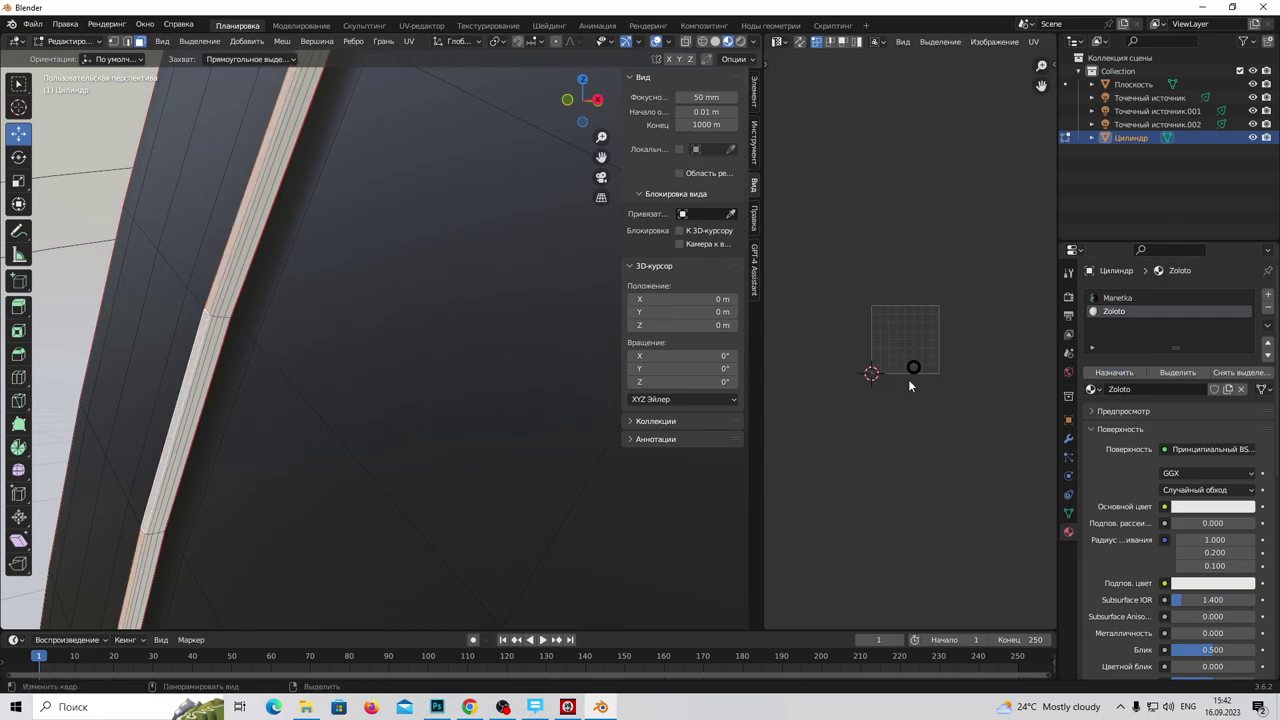
scroll(203, 315, "down", 3)
left_click(470, 408, "alt")
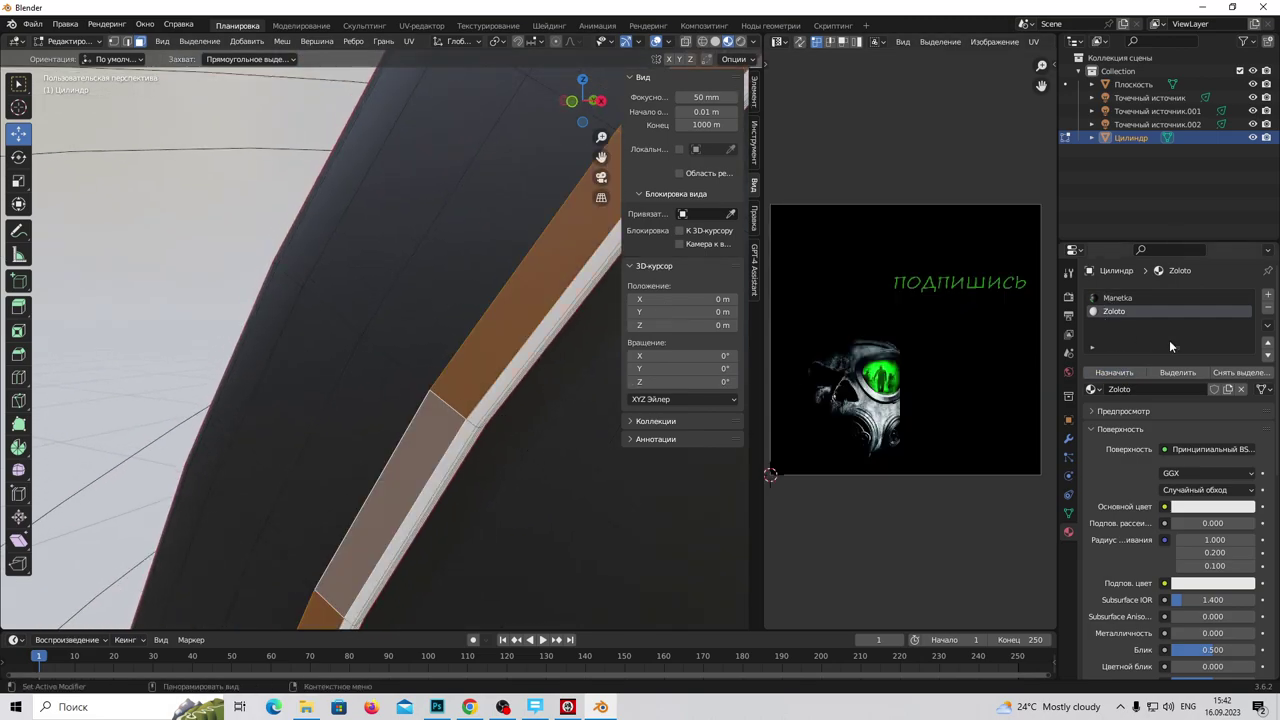
Step: Assign Zoloto to four more face loops around the disc rim
left_click(1114, 374)
left_click(428, 395, "alt")
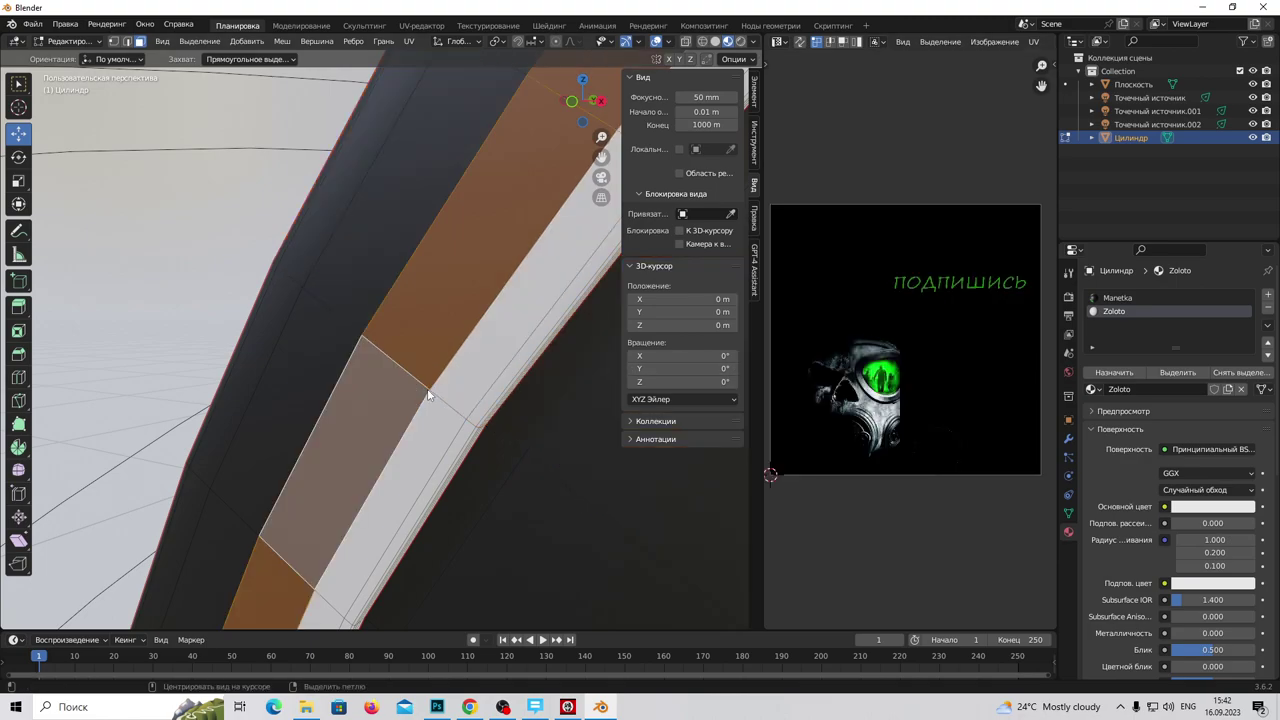
left_click(1112, 368)
left_click(333, 329, "alt")
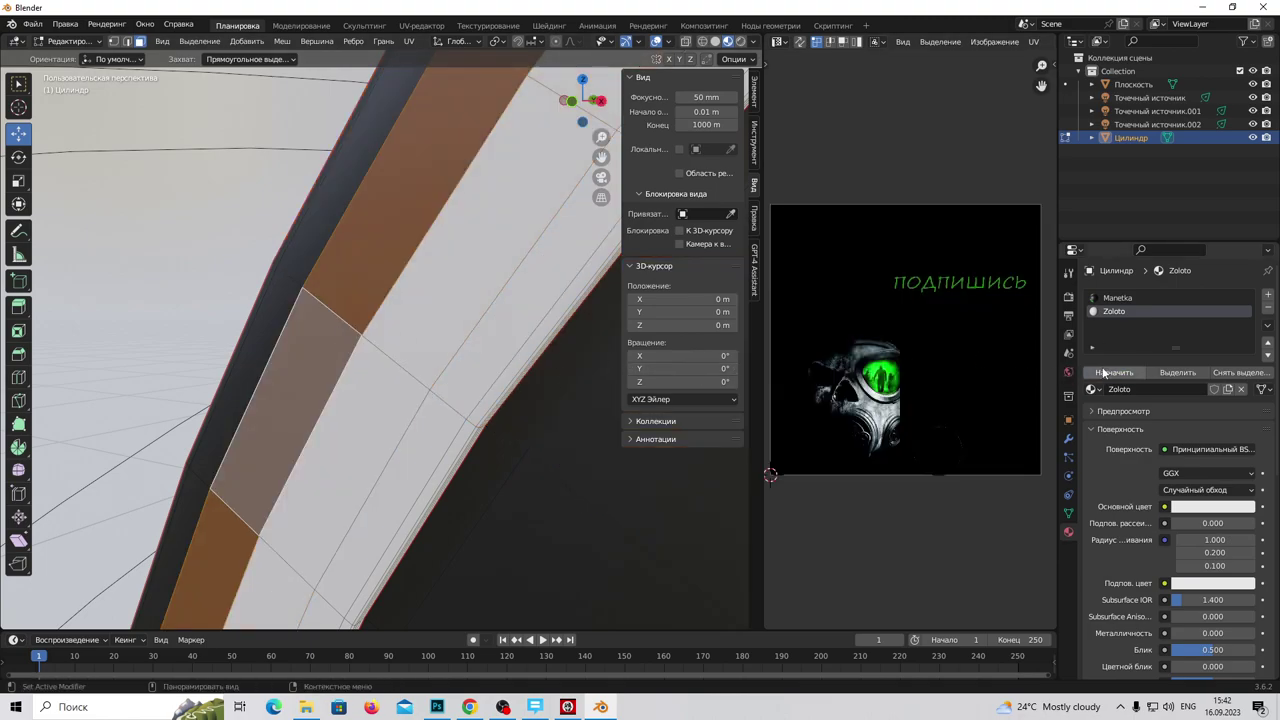
left_click(1114, 372)
left_click(289, 283, "alt")
left_click(279, 354, "alt")
mouse_move(279, 354)
middle_mouse_down()
mouse_move(388, 375)
mouse_move(450, 255)
middle_mouse_up()
left_click(458, 241, "alt")
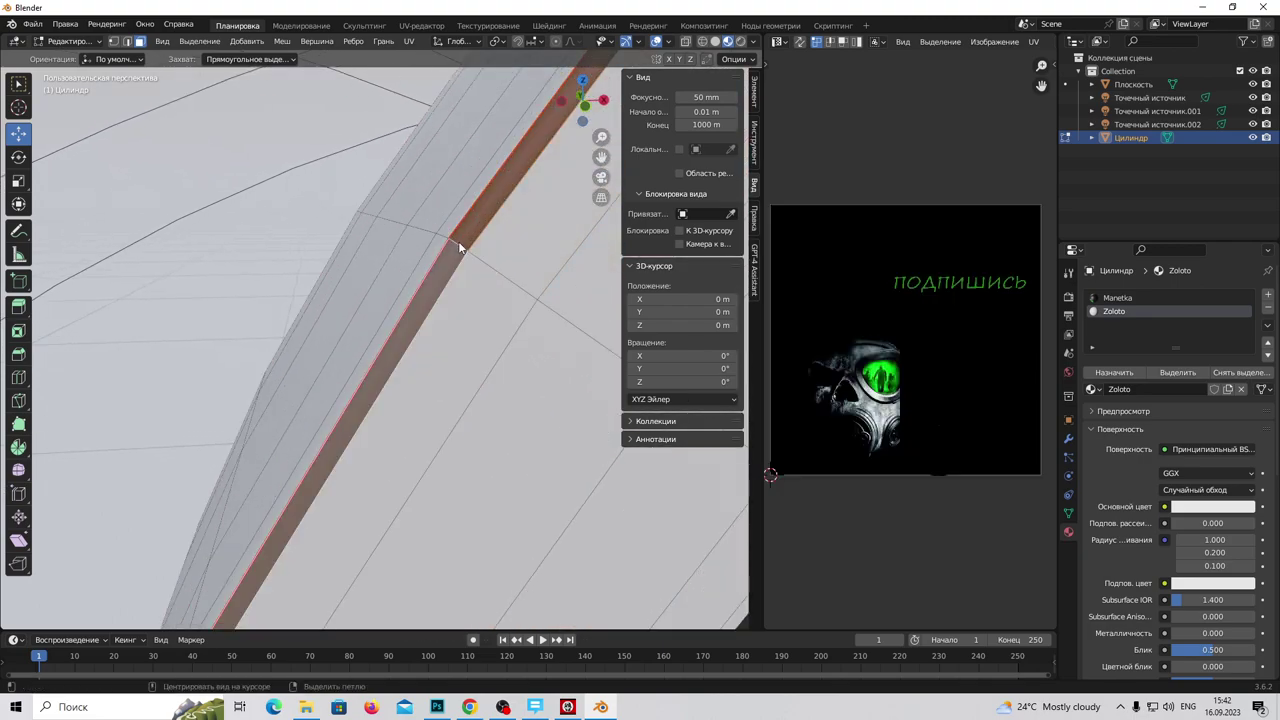
left_click(1100, 372)
Step: Give Zoloto to three thin vertical face strips on the cylinder edge
middle_click_drag(441, 350, 364, 388)
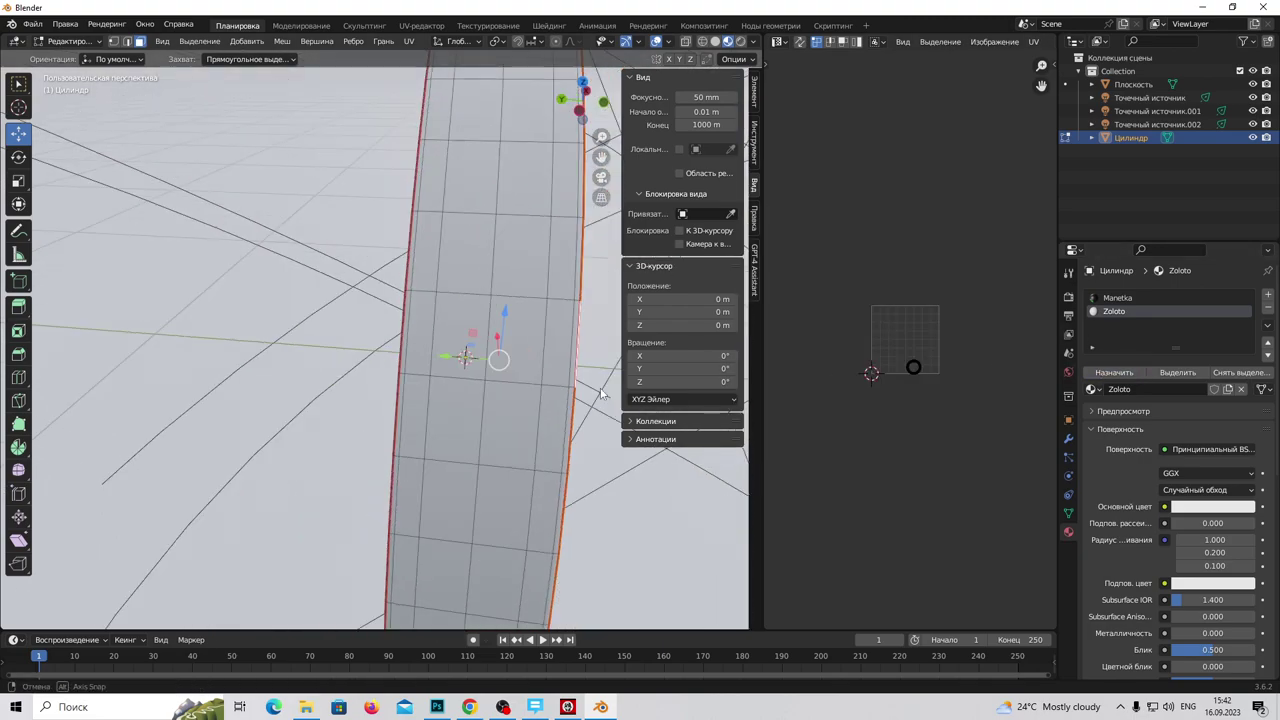
mouse_move(273, 423)
middle_mouse_down()
mouse_move(314, 386)
mouse_move(237, 408)
mouse_move(314, 354)
mouse_move(250, 414)
middle_mouse_up()
left_click(250, 414, "alt")
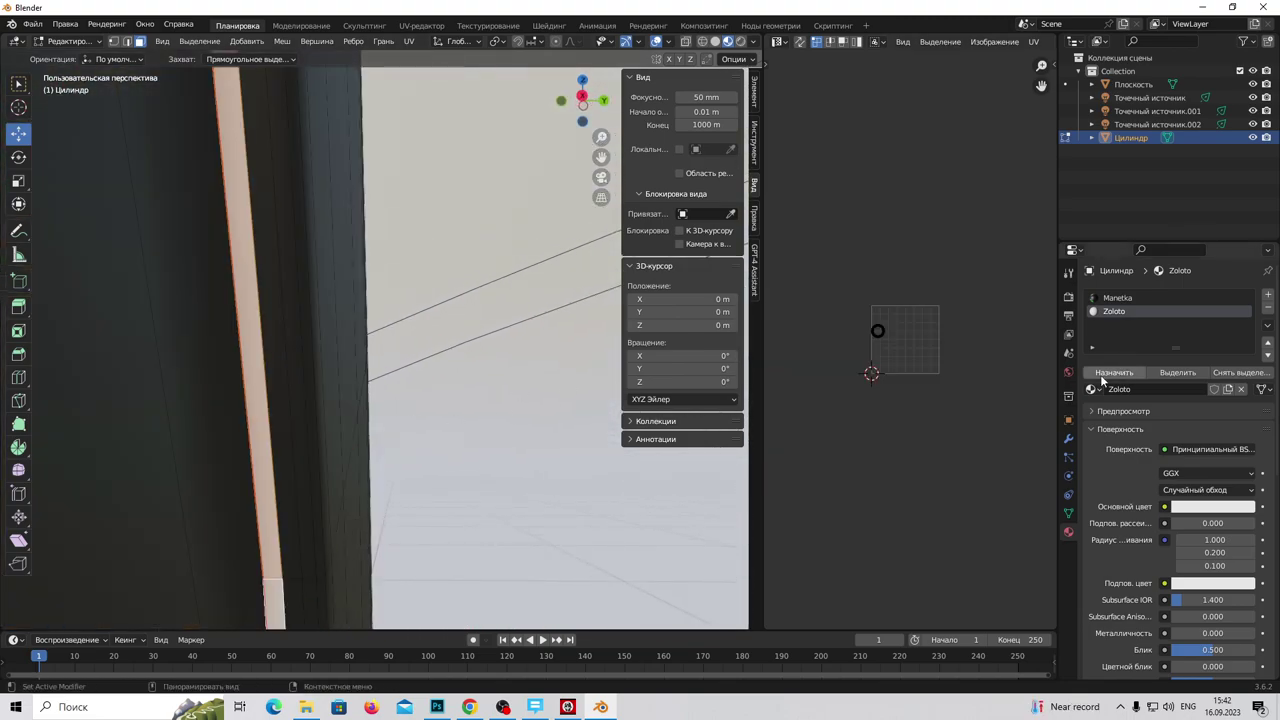
left_click(295, 443, "alt")
left_click(298, 584, "alt")
left_click(302, 574, "alt")
left_click(300, 578, "alt")
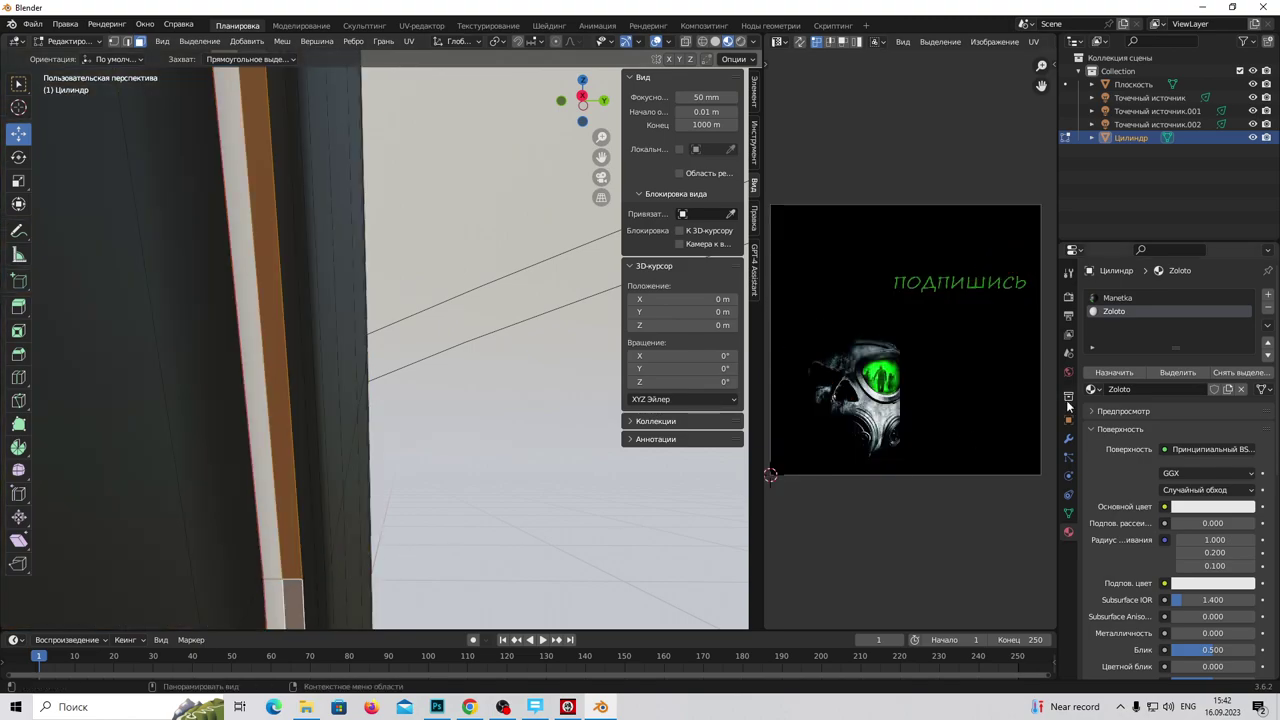
left_click(1113, 372)
left_click(308, 584, "alt")
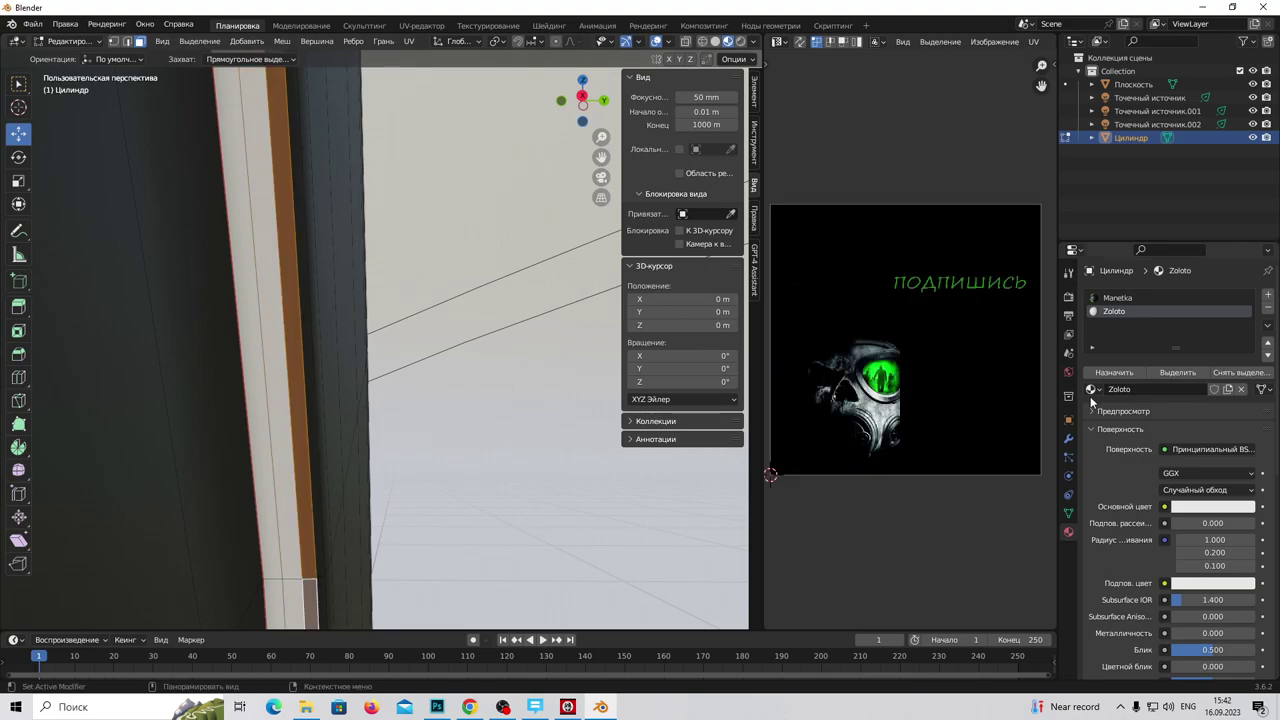
left_click(1113, 372)
left_click(319, 575, "alt")
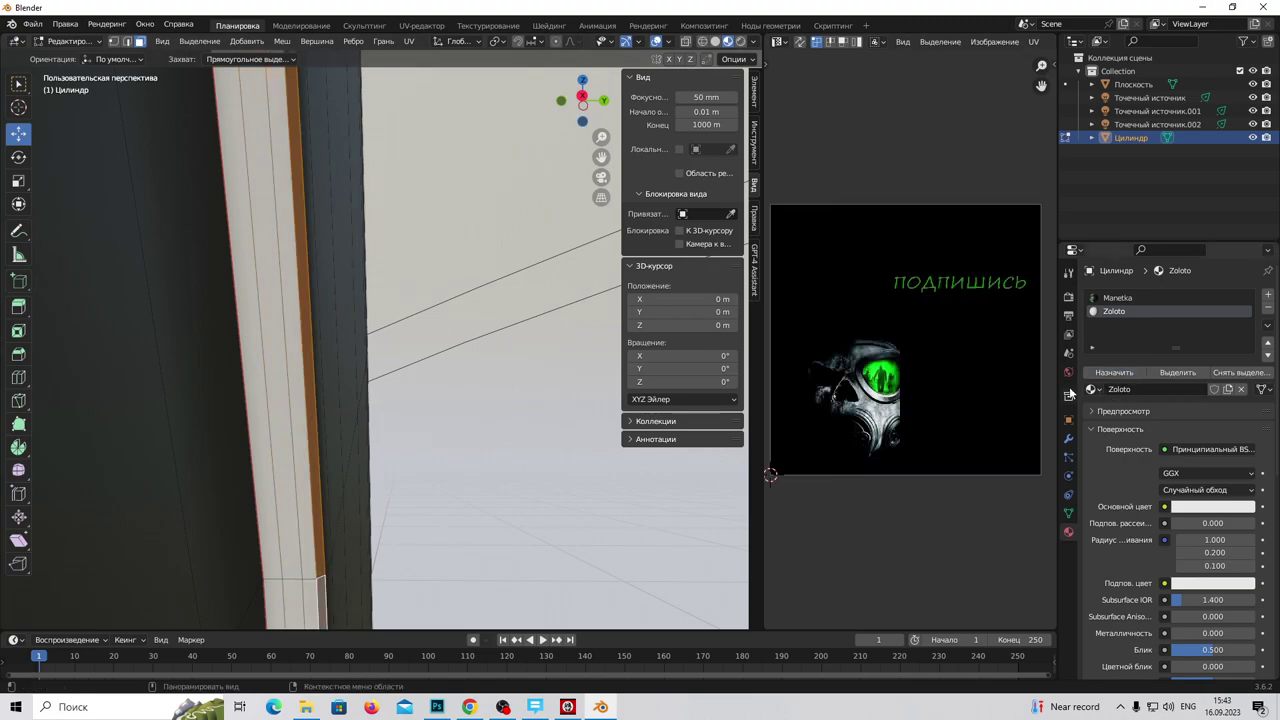
left_click(1113, 372)
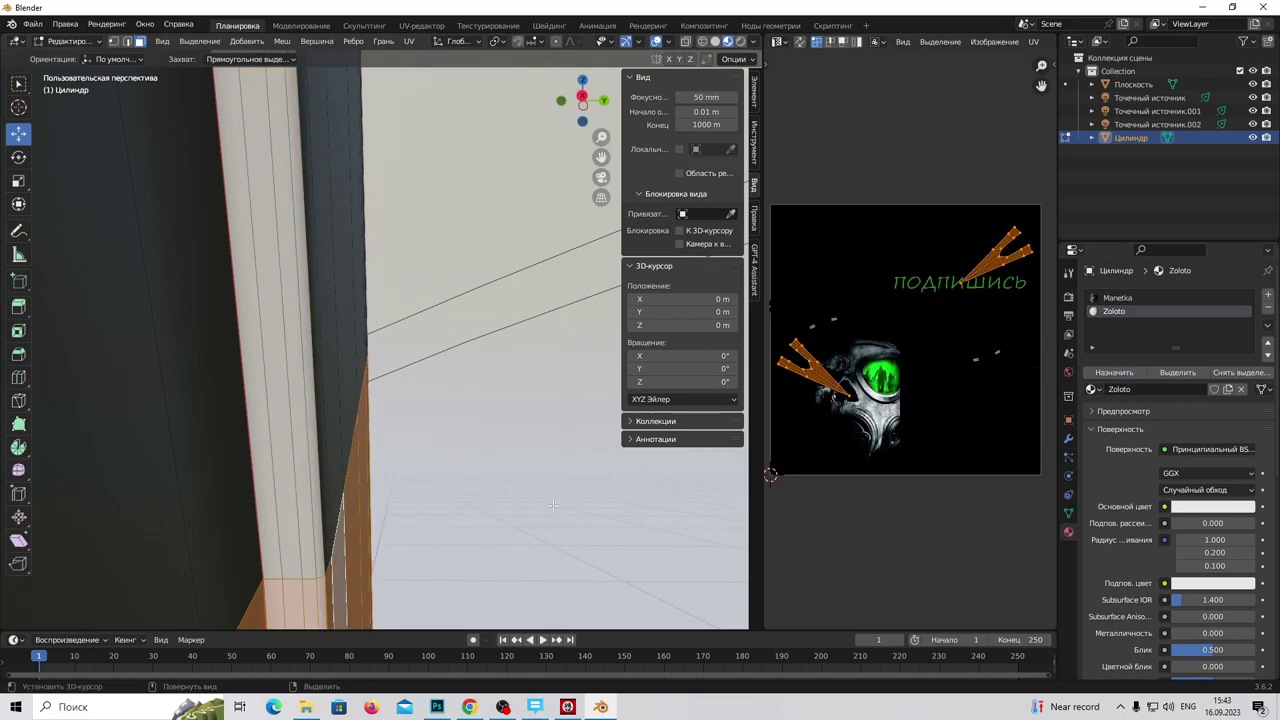
Step: Undo a wrong selection and assign Zoloto to two more edge face loops
left_click(328, 548, "alt")
left_click(332, 558, "alt")
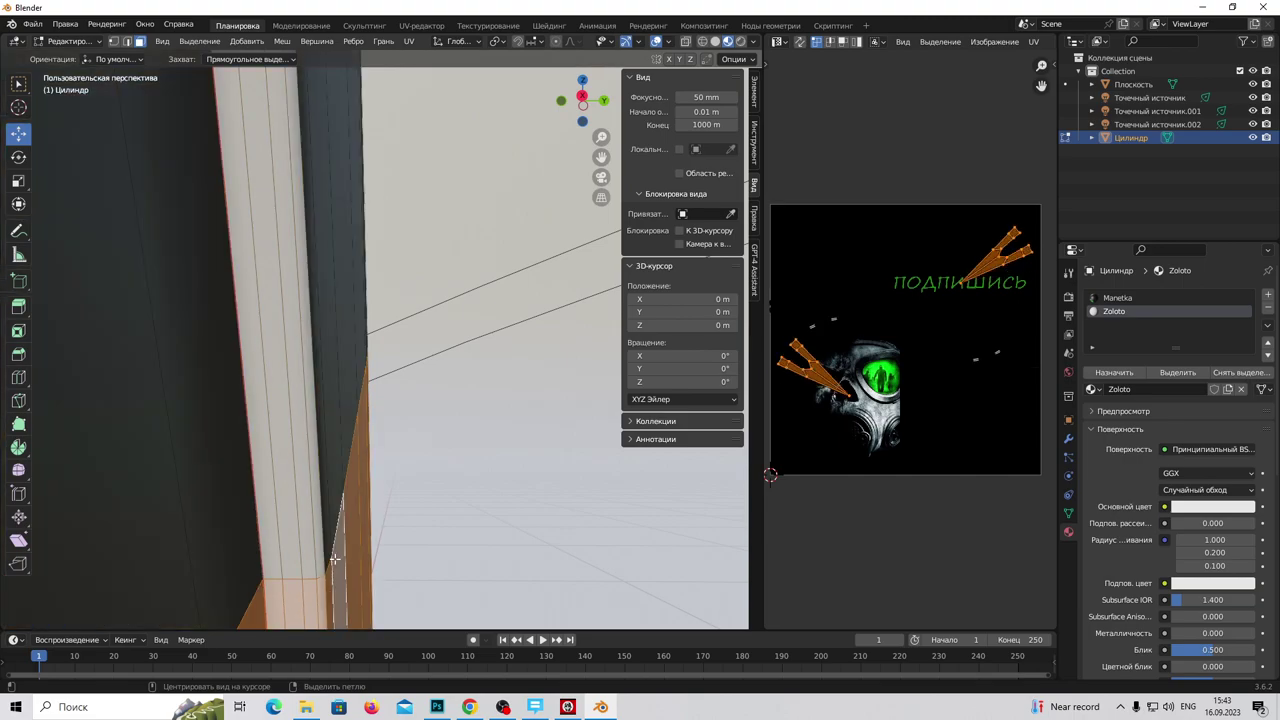
key("ctrl+z")
middle_click_drag(332, 558, 254, 540)
left_click(254, 540, "alt")
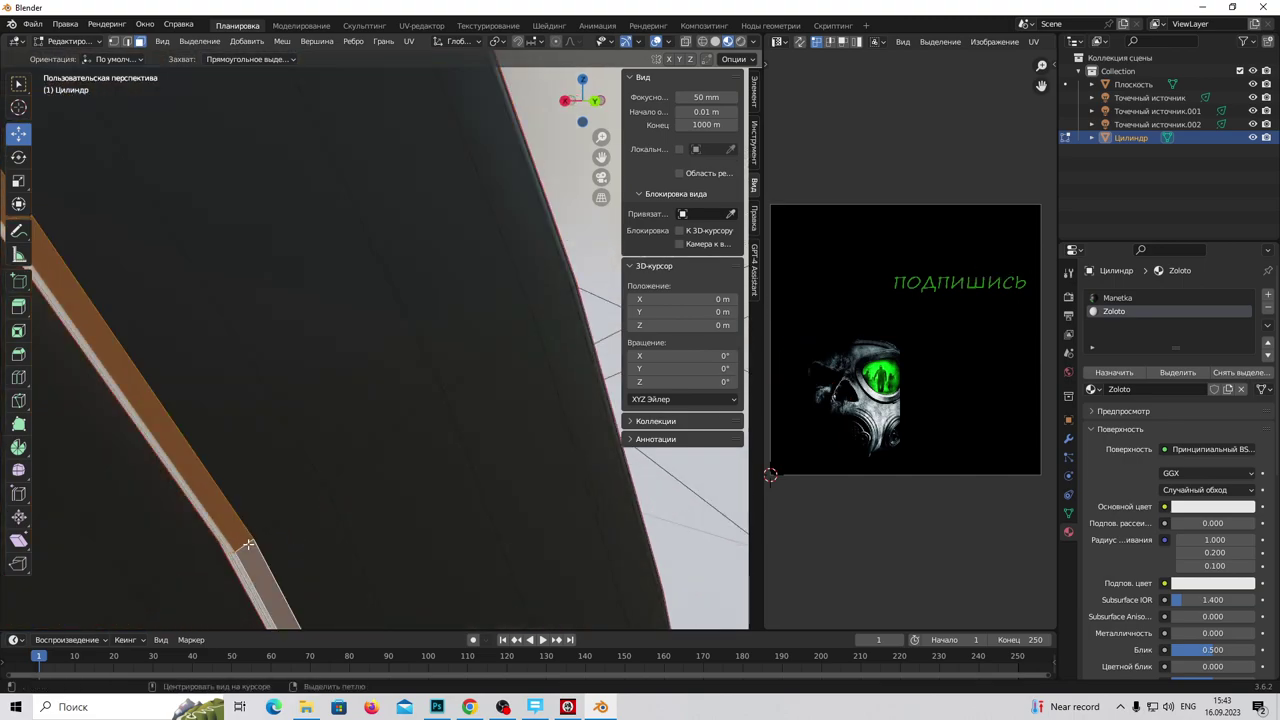
left_click(1113, 372)
left_click(275, 510, "alt")
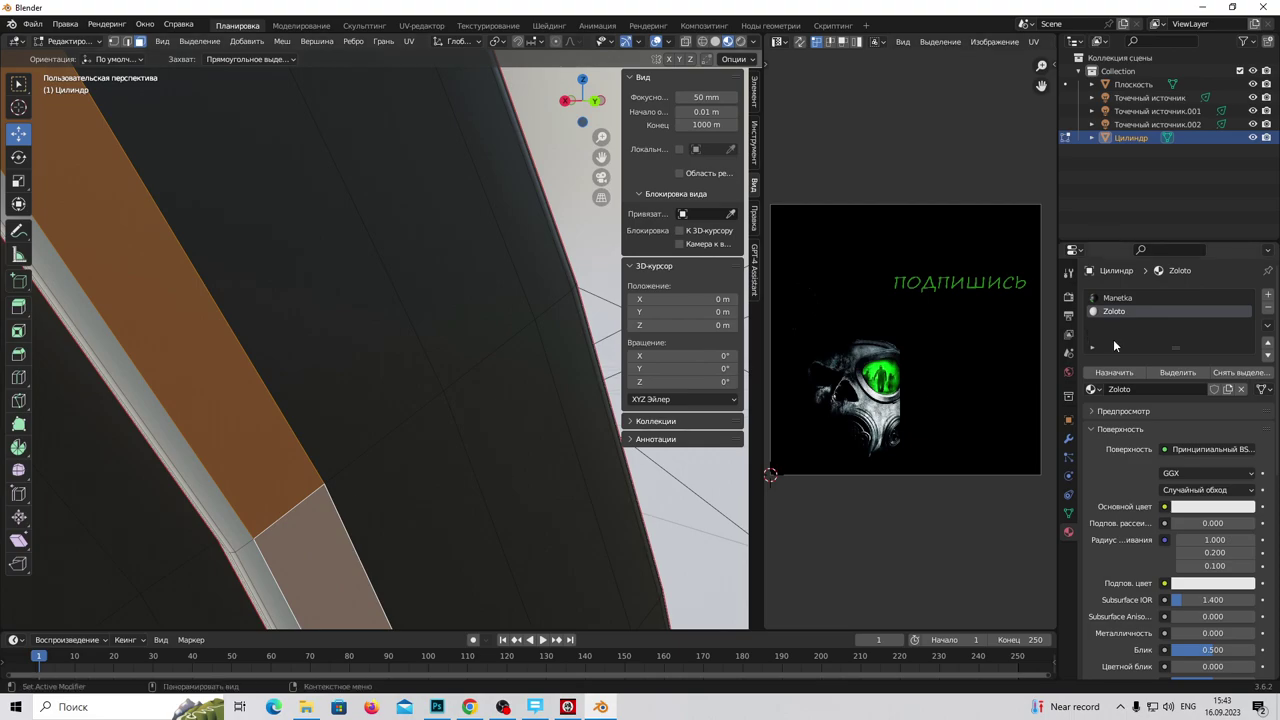
left_click(1113, 372)
scroll(351, 423, "up", 2)
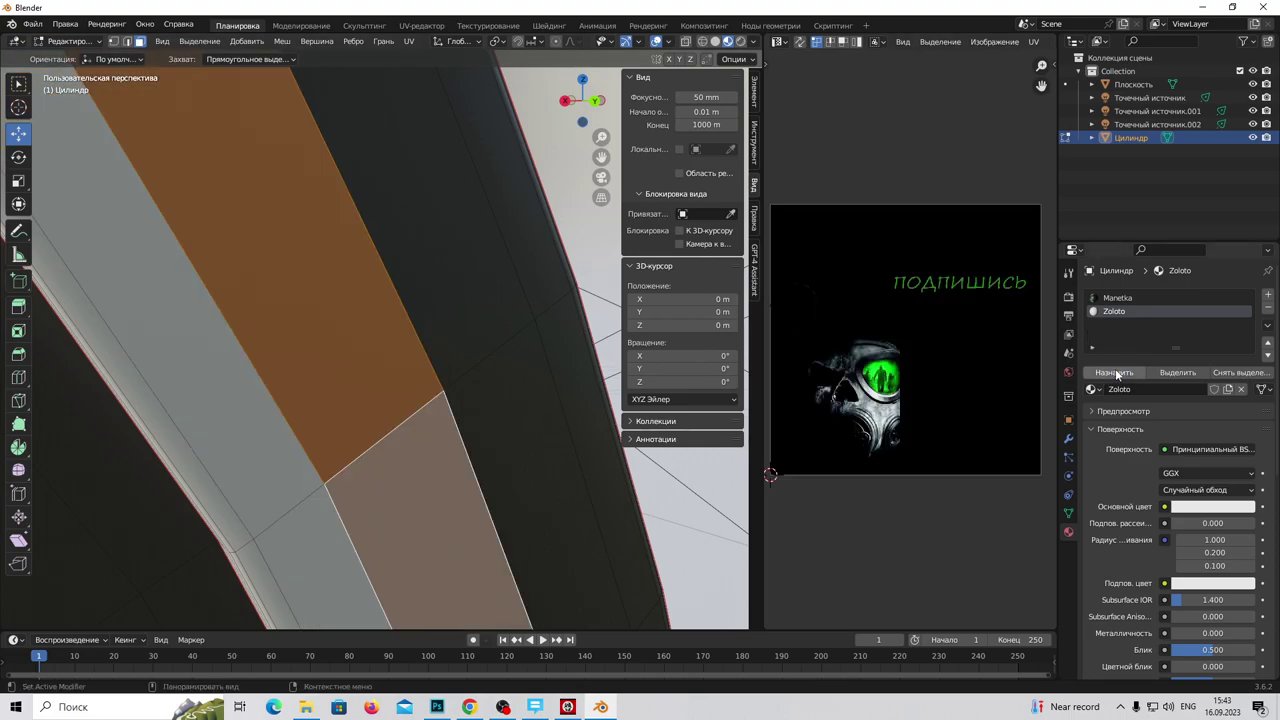
left_click(1124, 373)
Step: Assign Zoloto to the last narrow strip and view the whole gold-rimmed disc
middle_click_drag(457, 446, 400, 419)
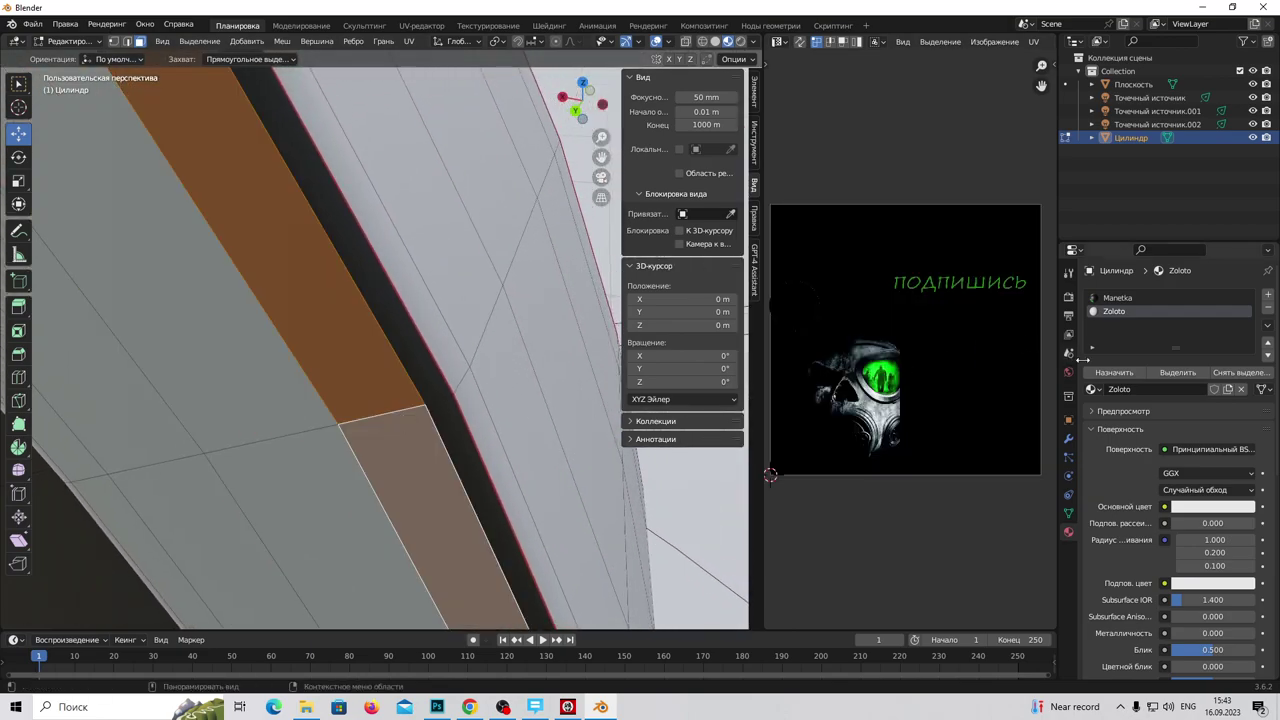
left_click(1113, 372)
left_click(433, 397, "alt")
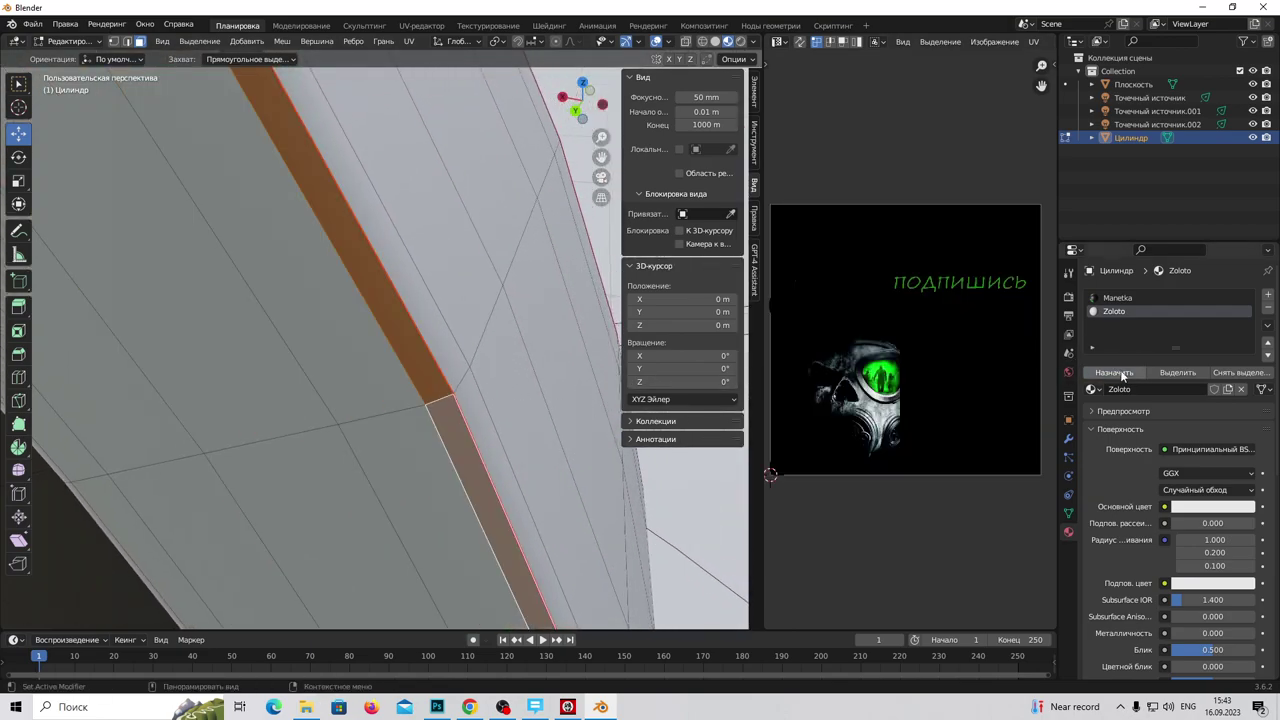
left_click(1114, 372)
scroll(367, 437, "down", 10)
middle_click_drag(367, 437, 873, 480)
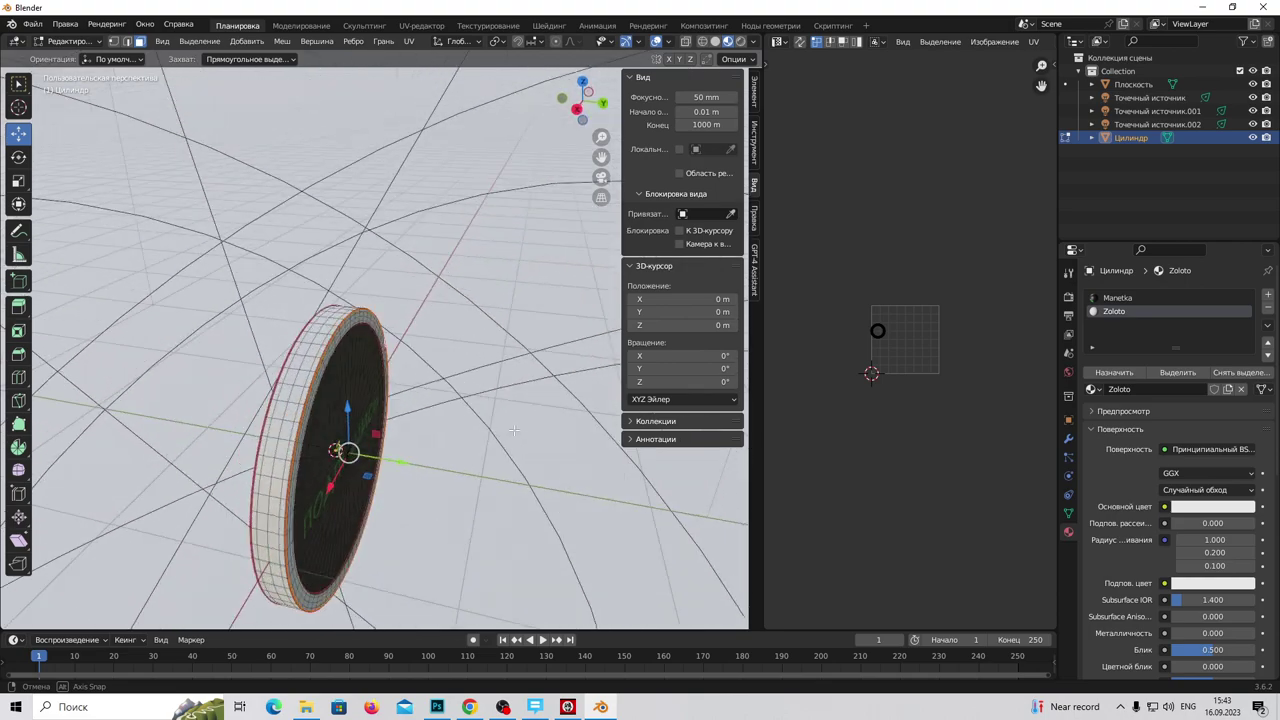
Step: Show the material nodes in the Shader Editor and brighten the Principled BSDF subsurface colour
left_click(778, 42)
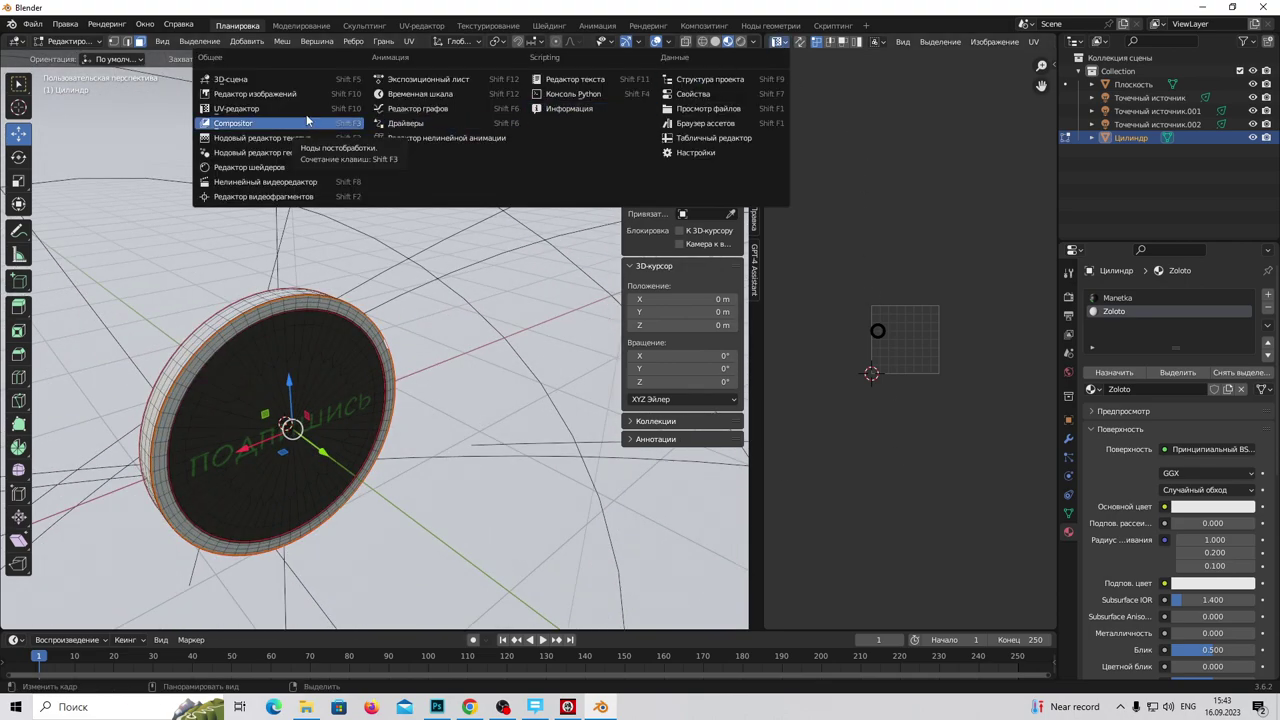
left_click(282, 167)
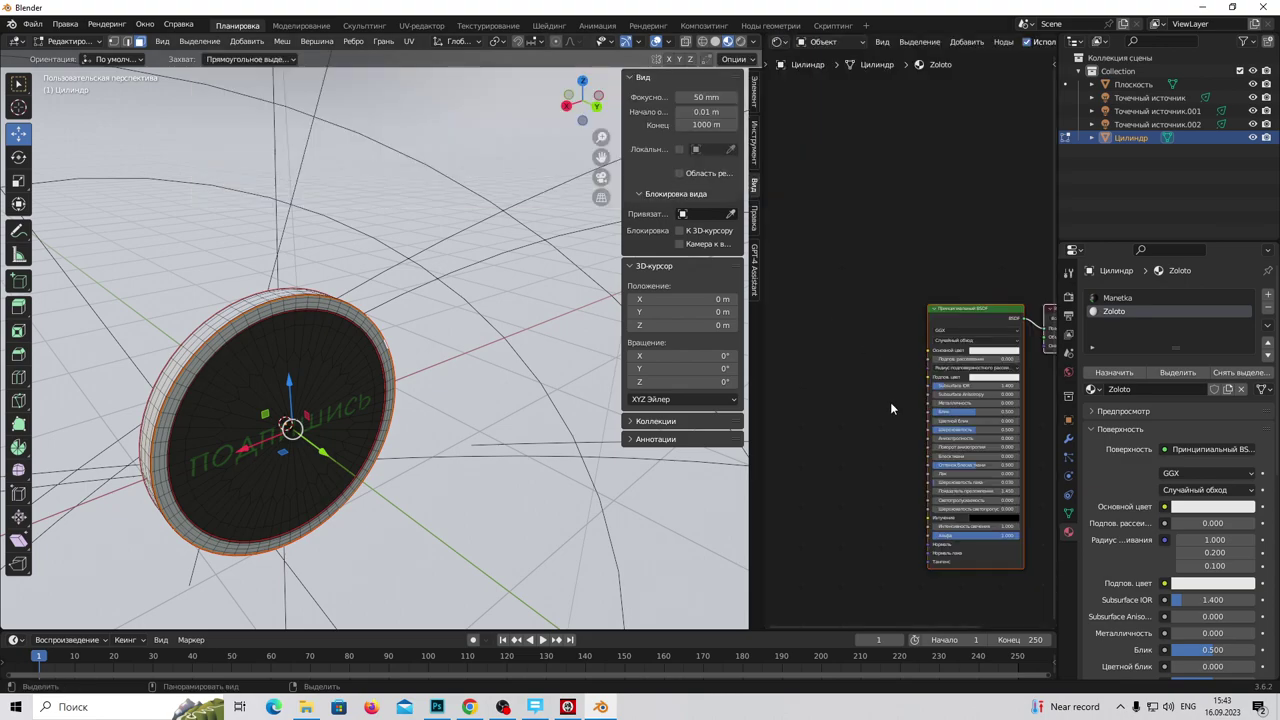
left_click(987, 378)
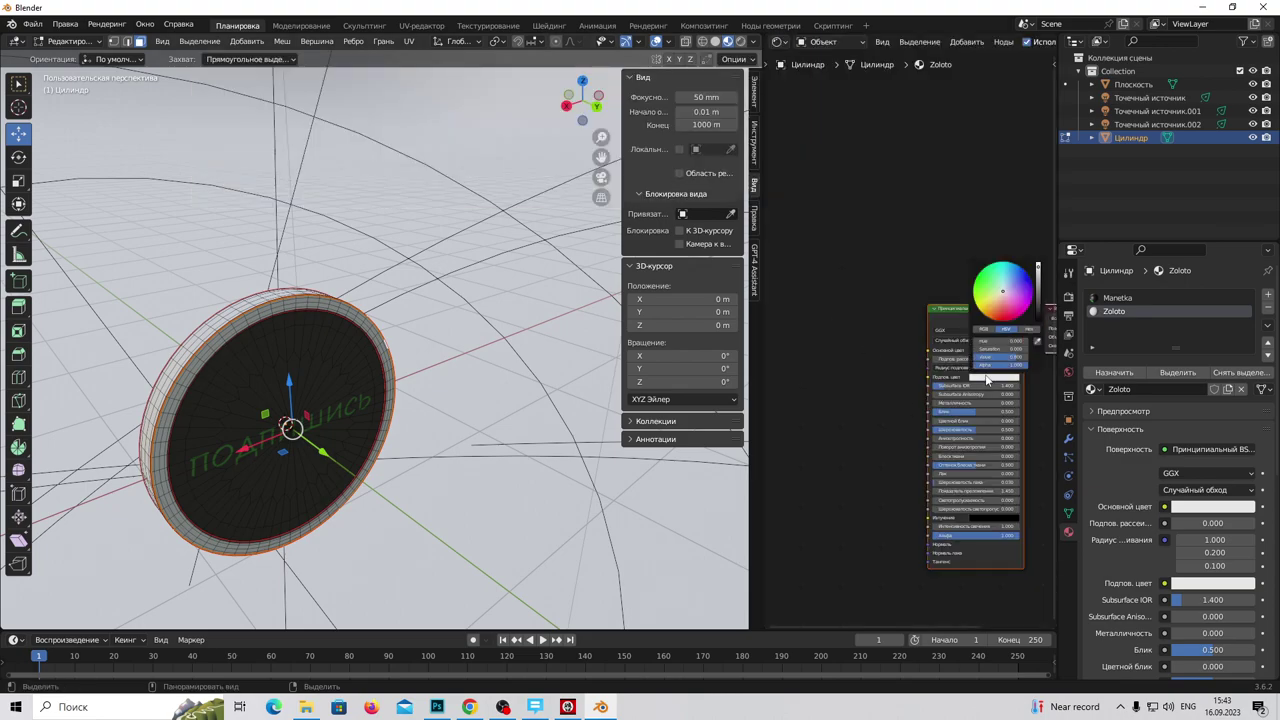
left_click(1005, 292)
scroll(998, 302, "down", 6)
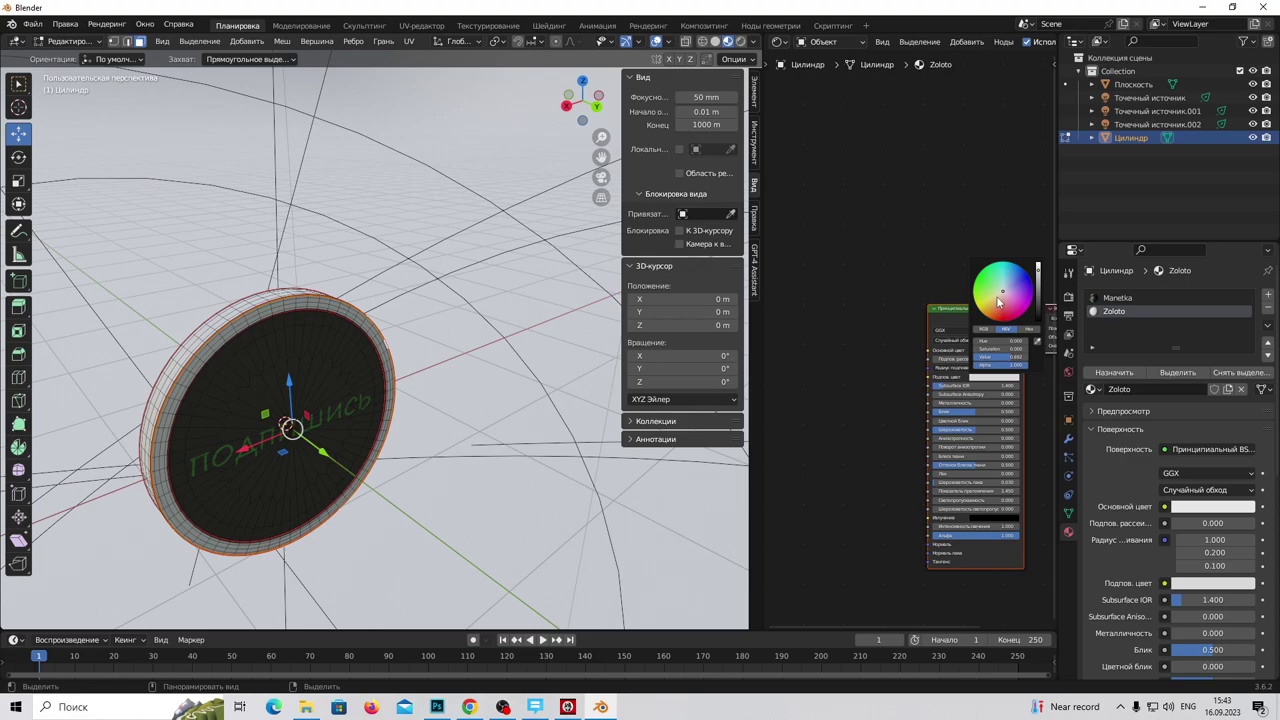
left_click(1039, 274)
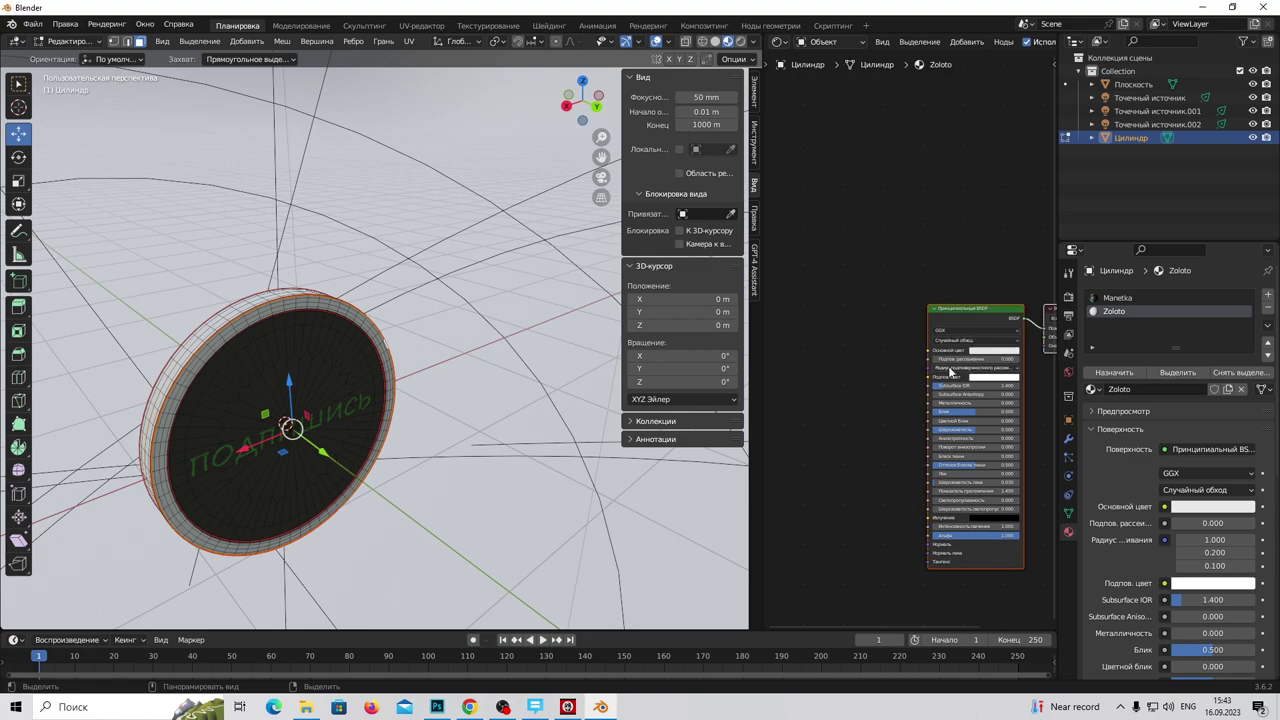
Step: Tint the Subsurface Color pale yellow and raise Metallic to 0.791
middle_click_drag(923, 414, 851, 421)
scroll(851, 421, "up", 2)
scroll(851, 421, "up", 2)
left_click_drag(762, 414, 588, 414)
middle_click_drag(776, 484, 836, 350)
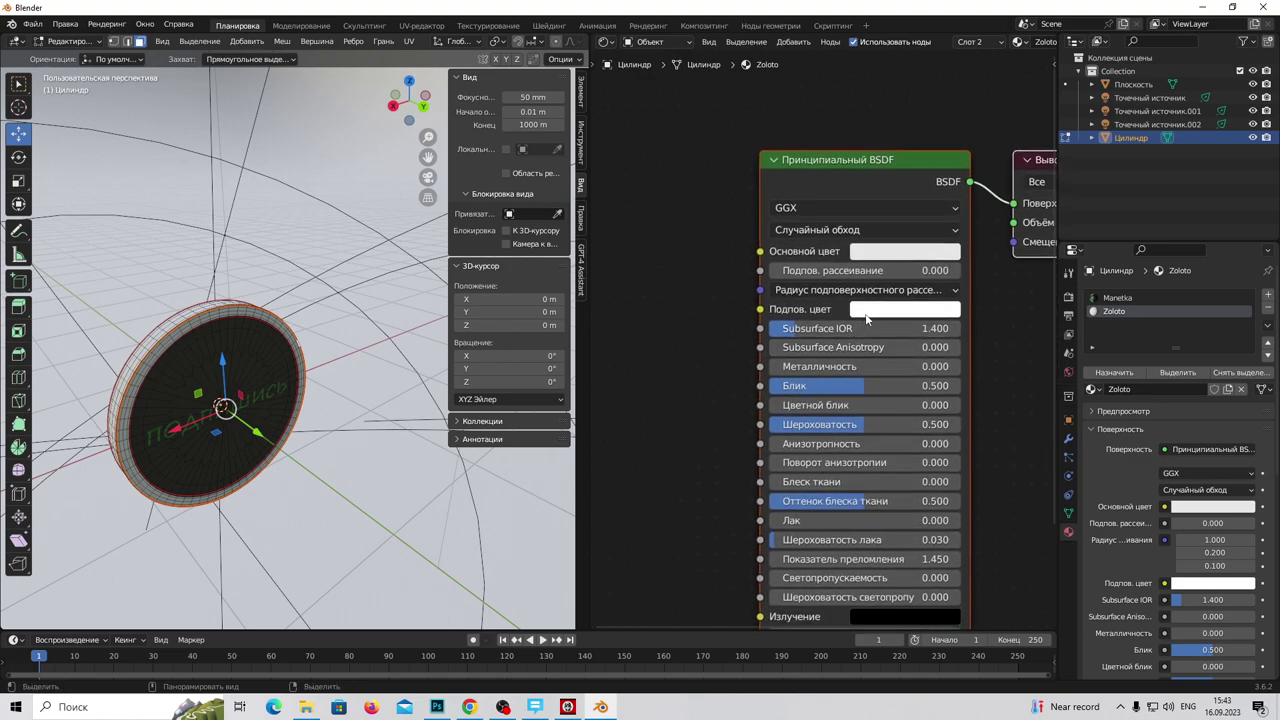
left_click(866, 312)
mouse_move(890, 146)
left_mouse_down()
mouse_move(879, 131)
mouse_move(894, 135)
left_mouse_up()
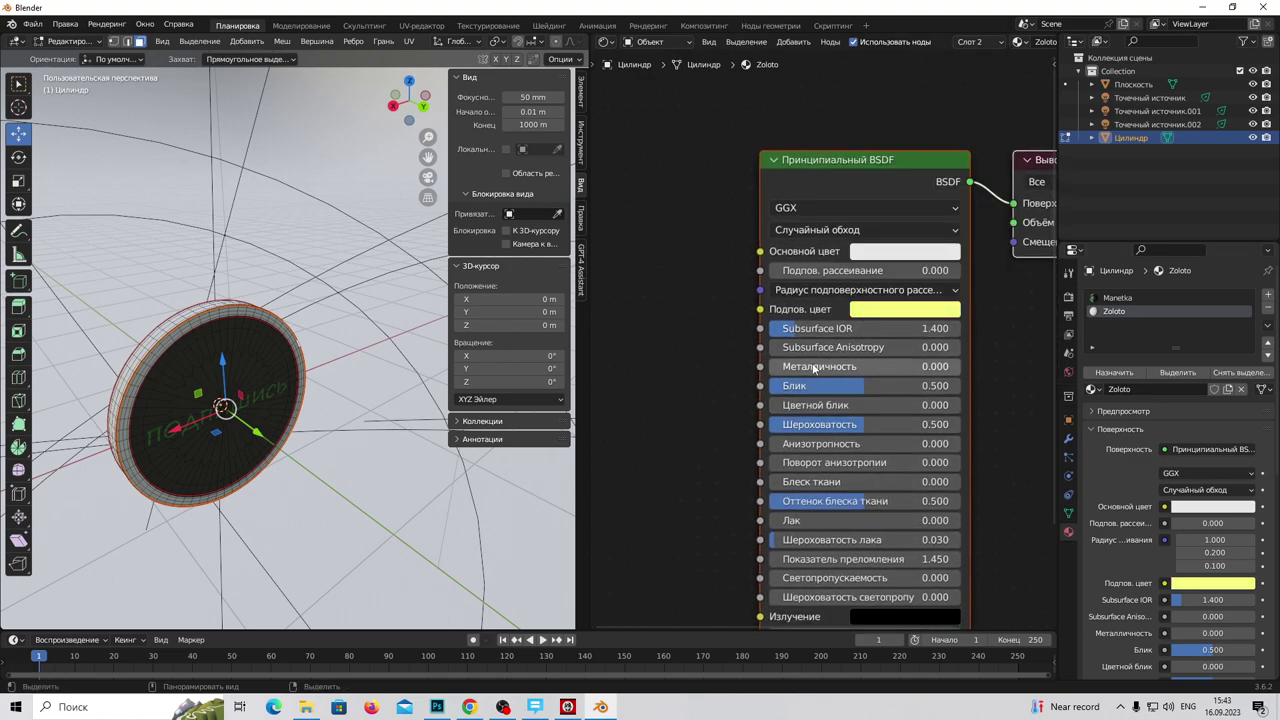
mouse_move(809, 366)
left_mouse_down()
mouse_move(934, 366)
mouse_move(920, 366)
left_mouse_up()
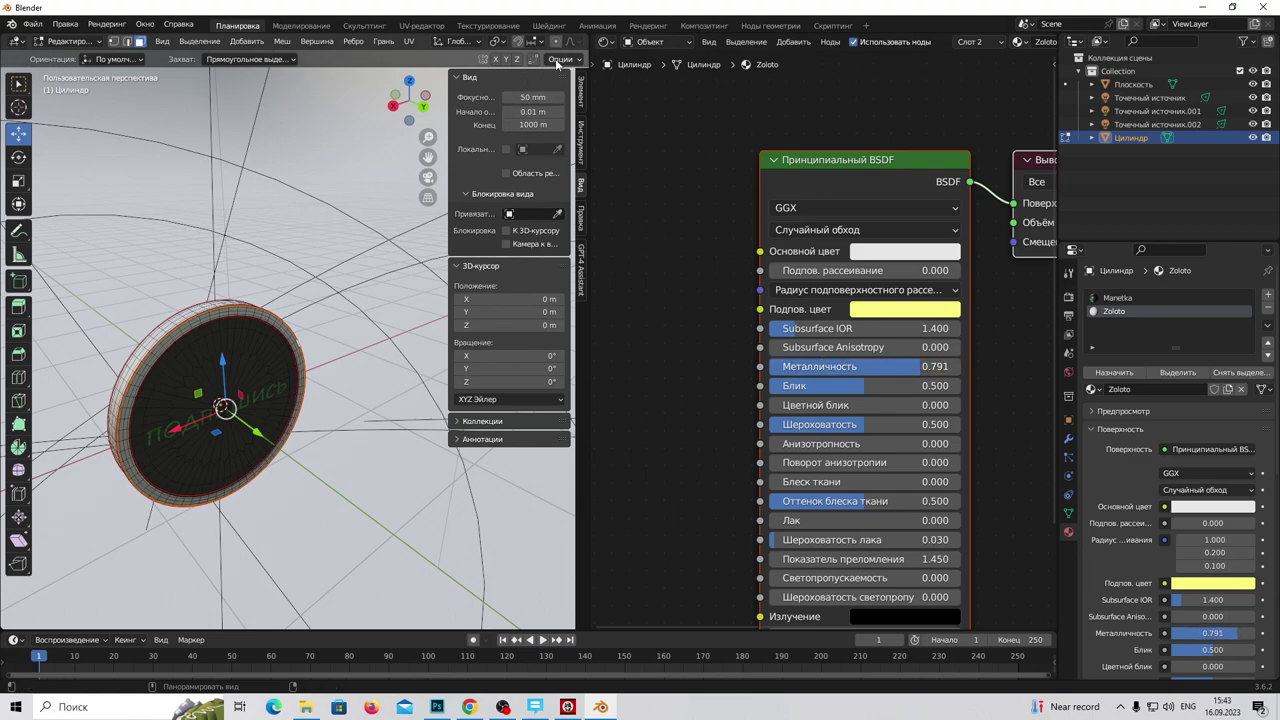
left_click_drag(593, 100, 756, 100)
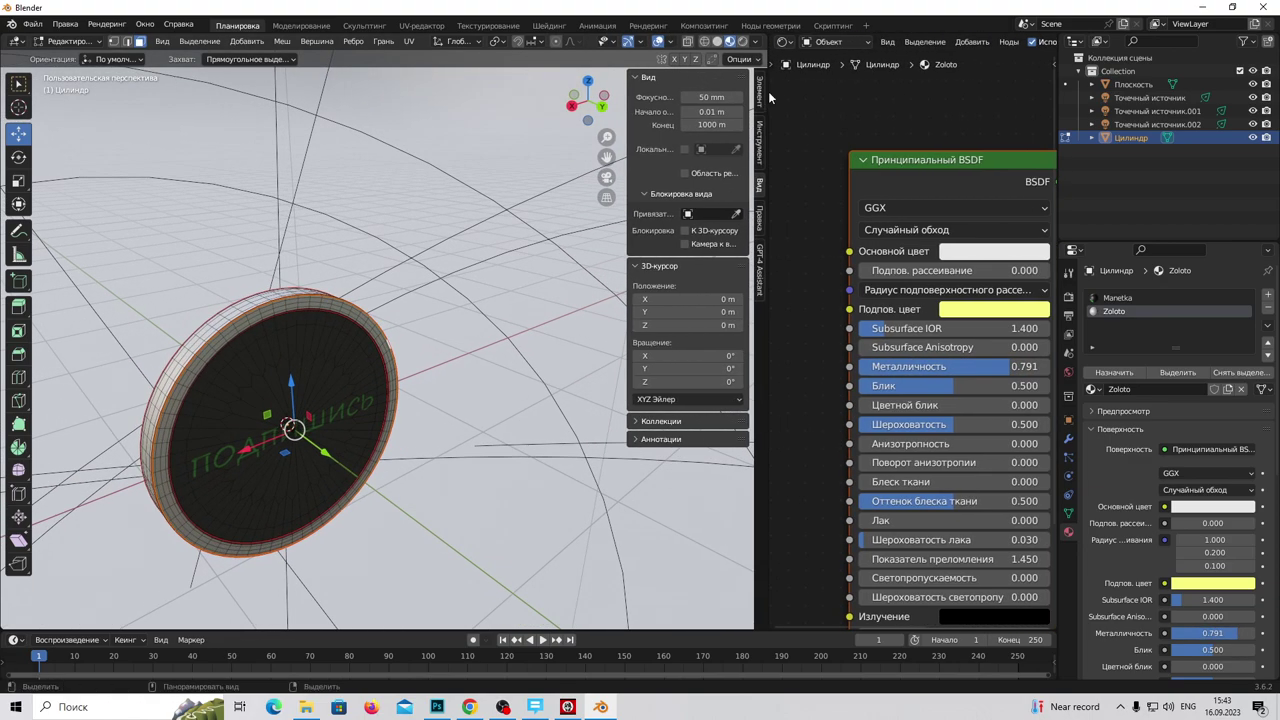
left_click(741, 41)
Step: Make the Zoloto material fully metallic (1.0) and set its subsurface IOR to 1.514
middle_click_drag(560, 200, 810, 428)
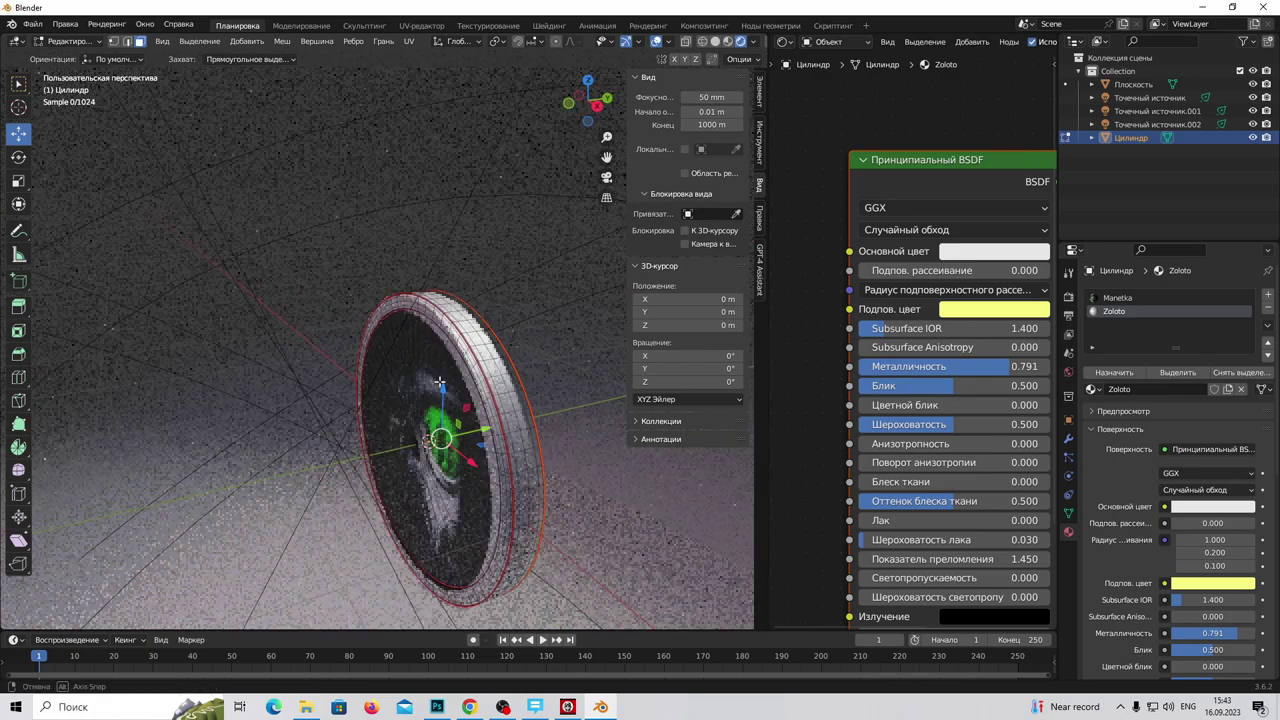
scroll(801, 422, "down", 2)
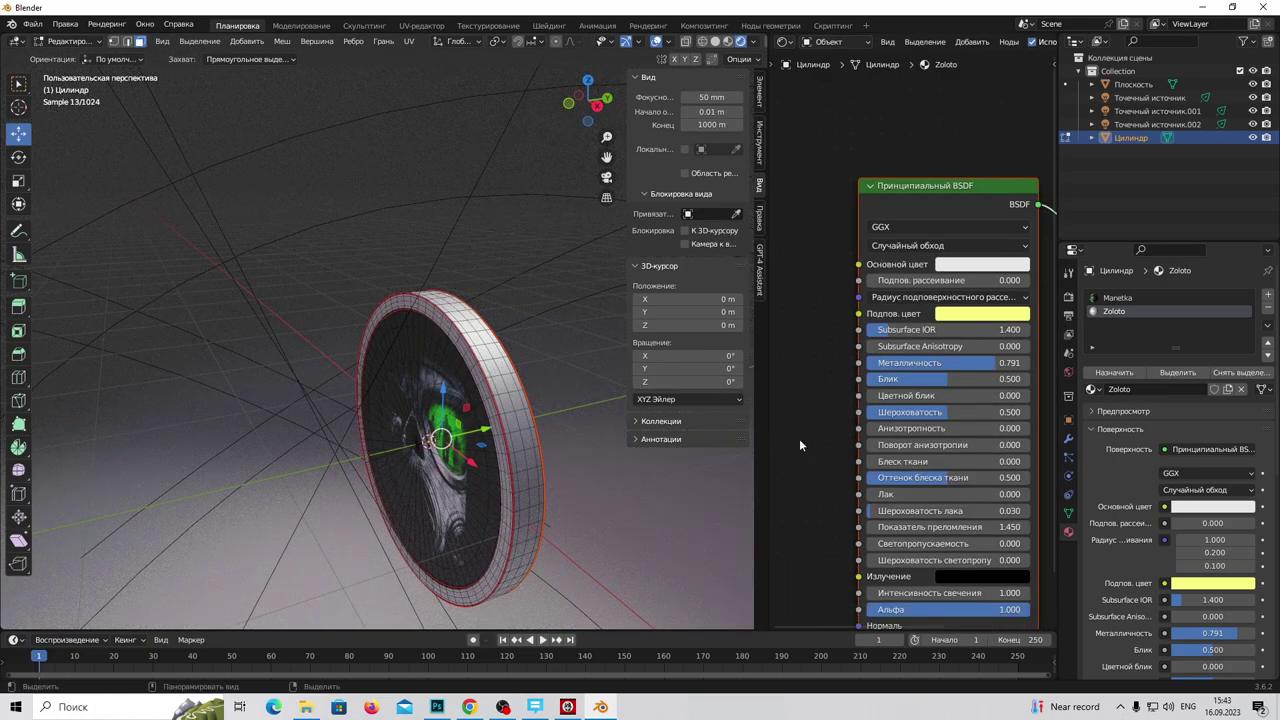
scroll(799, 438, "down", 2)
scroll(942, 468, "down", 1)
middle_click_drag(942, 468, 878, 424)
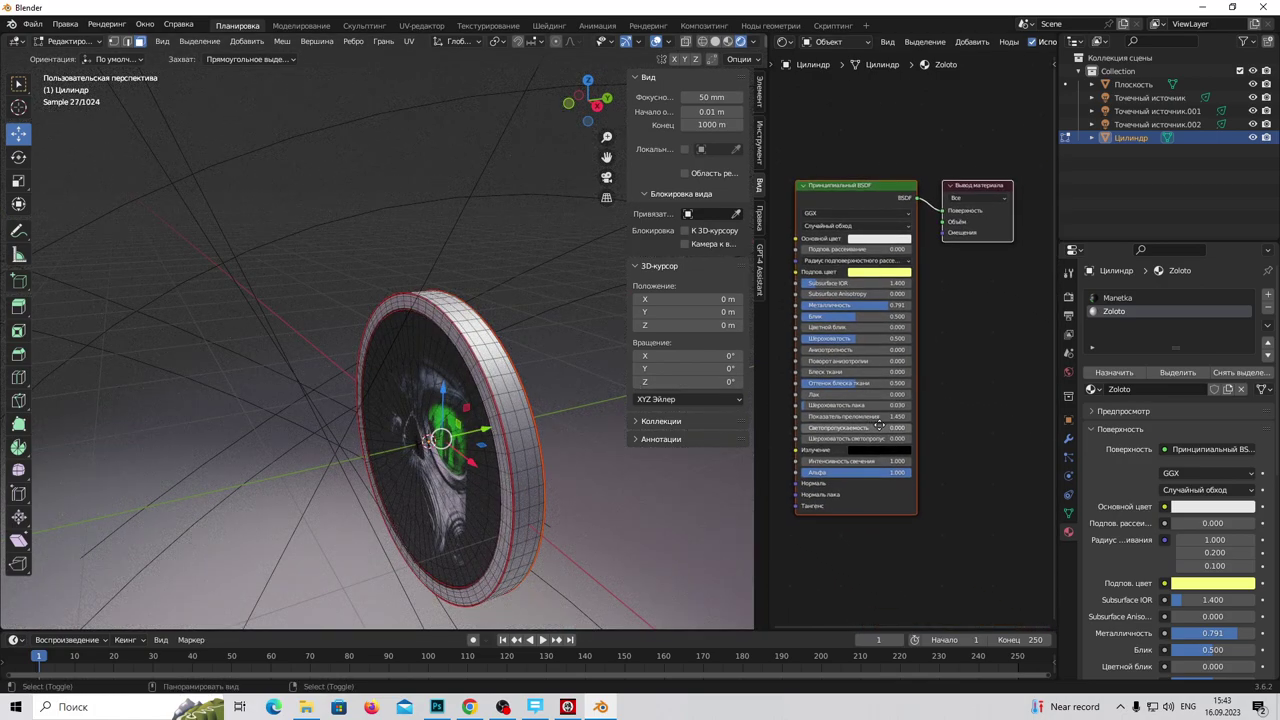
left_click_drag(880, 305, 910, 305)
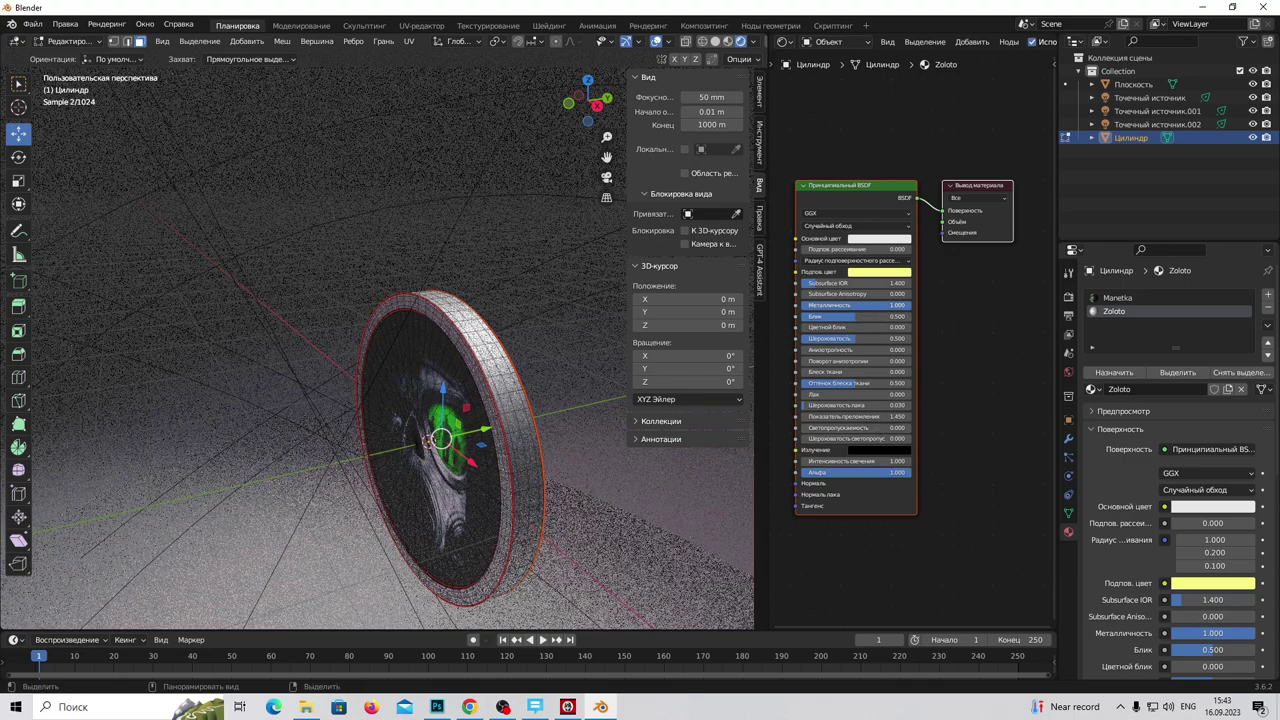
scroll(543, 443, "up", 3)
scroll(543, 443, "up", 2)
middle_click_drag(543, 443, 640, 400)
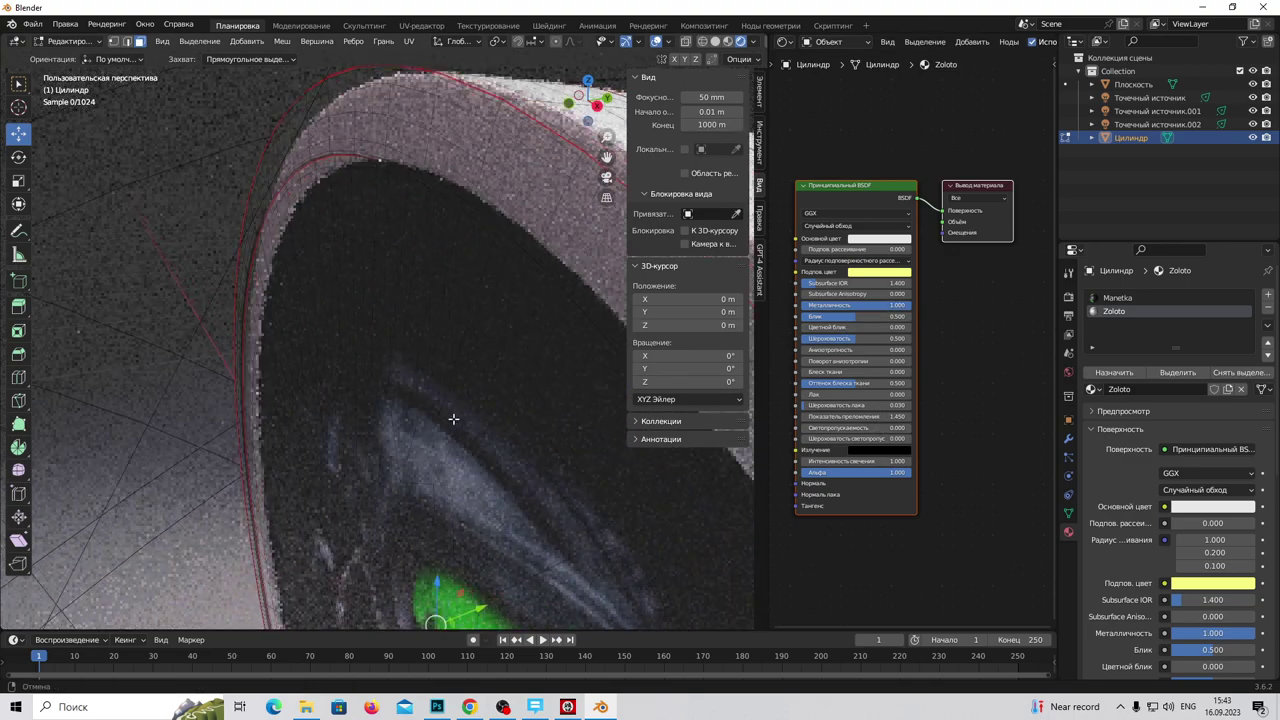
left_click_drag(820, 288, 860, 284)
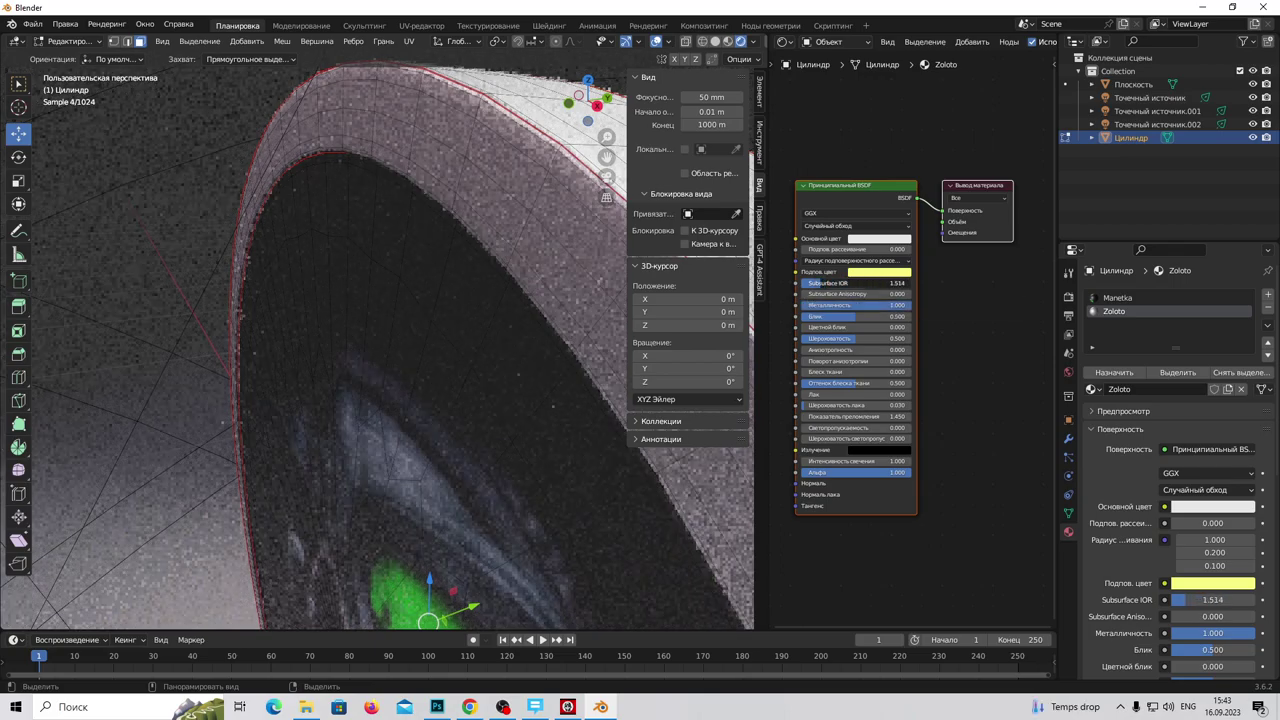
Step: Give Zoloto a yellow base colour and specular 0.877, then return to Object Mode
left_click(1197, 509)
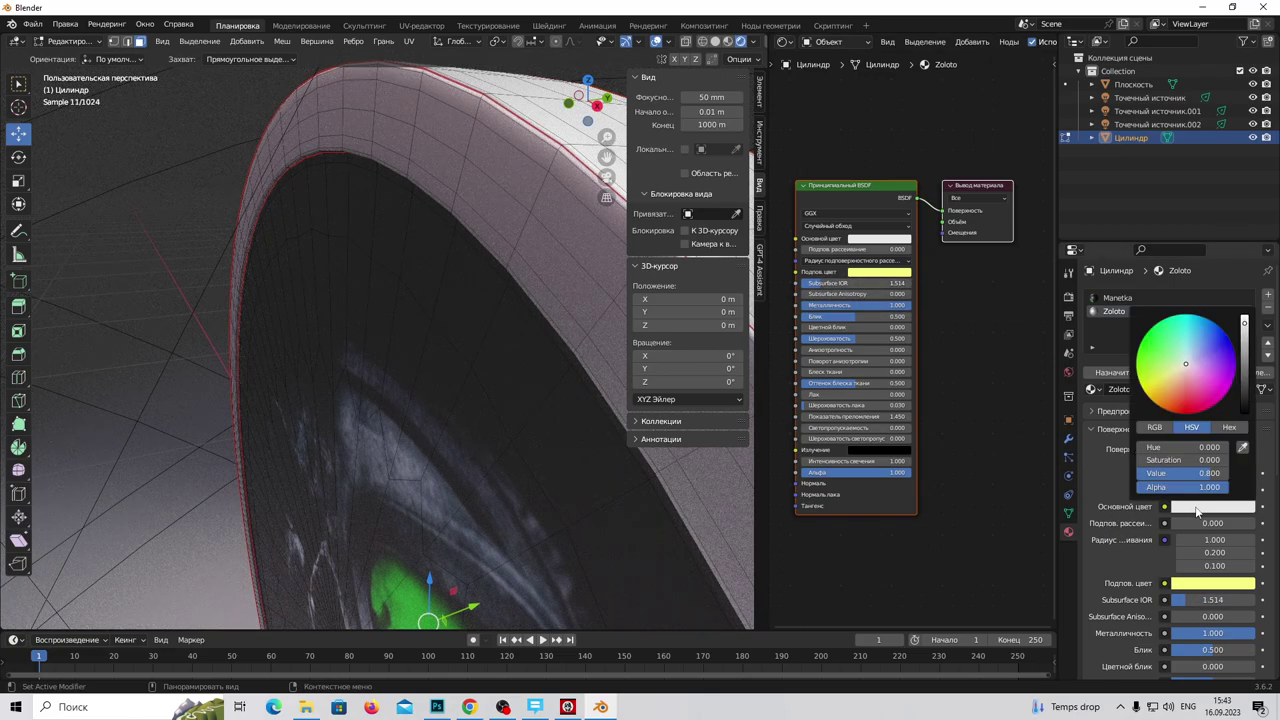
left_click_drag(1179, 372, 1171, 372)
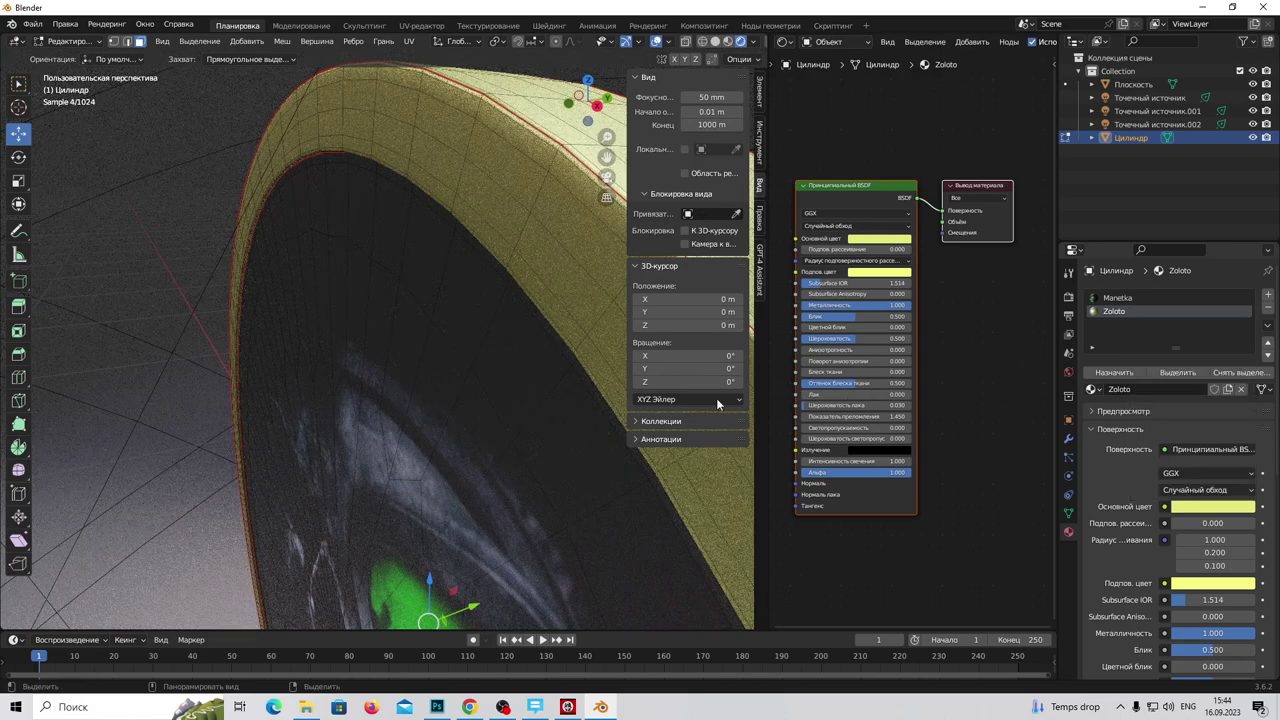
left_click_drag(853, 316, 891, 316)
mouse_move(469, 383)
middle_mouse_down()
mouse_move(230, 243)
mouse_move(309, 370)
mouse_move(350, 359)
mouse_move(454, 371)
middle_mouse_up()
left_click(68, 41)
left_click(82, 56)
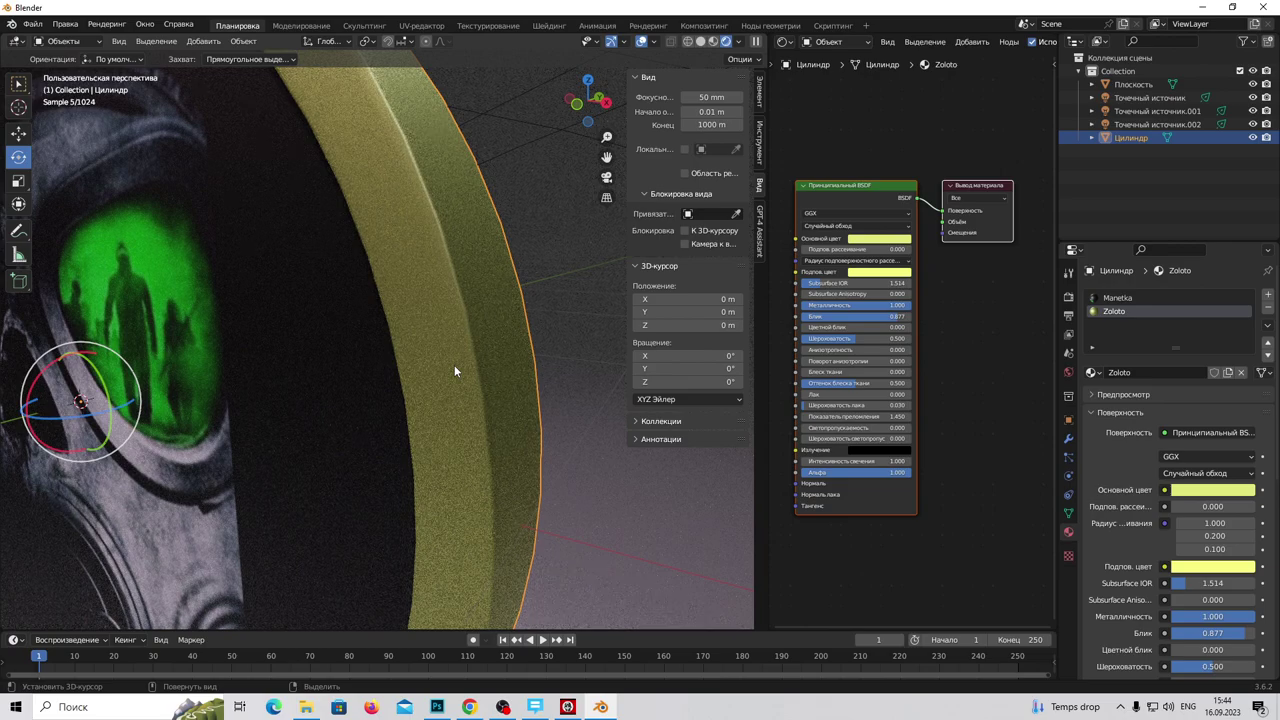
Step: Orbit around the gold-rimmed disc and switch shading from Rendered to Solid, then Material Preview
middle_click_drag(454, 371, 503, 372)
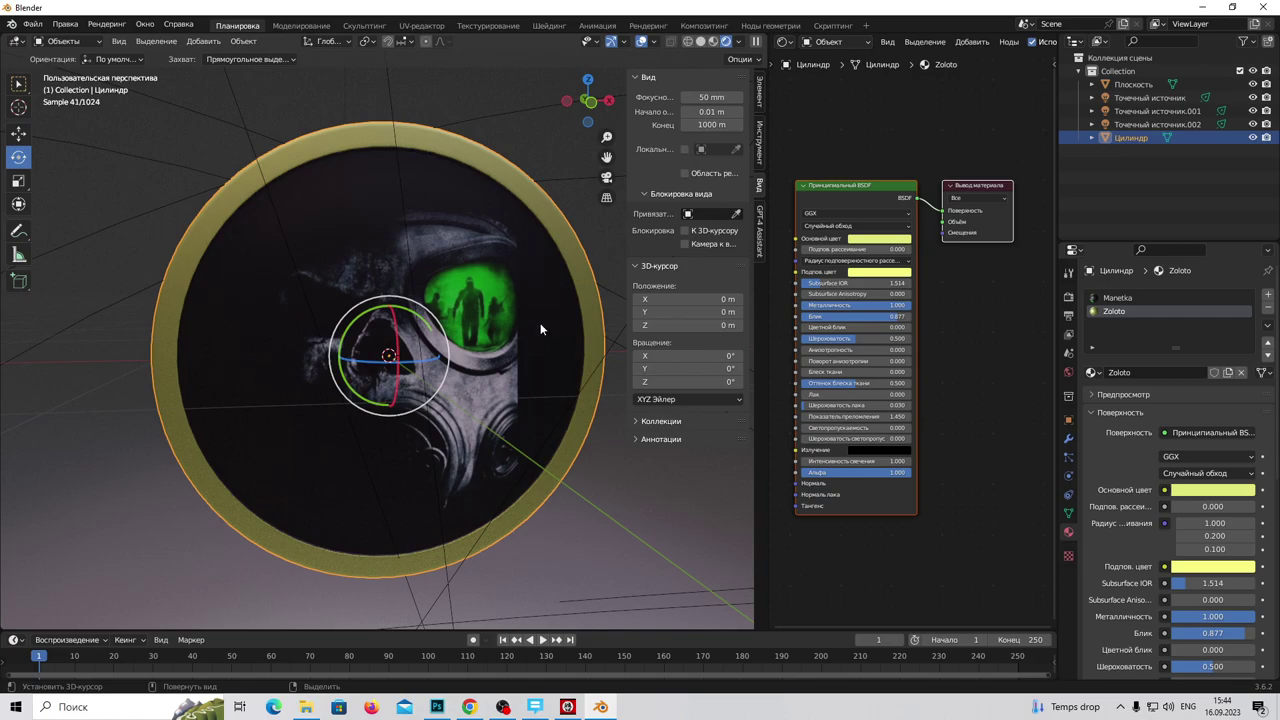
scroll(484, 460, "down", 5)
mouse_move(480, 517)
middle_mouse_down()
mouse_move(456, 495)
mouse_move(560, 491)
mouse_move(494, 414)
mouse_move(612, 486)
mouse_move(642, 487)
mouse_move(386, 482)
mouse_move(392, 495)
middle_mouse_up()
scroll(384, 484, "down", 4)
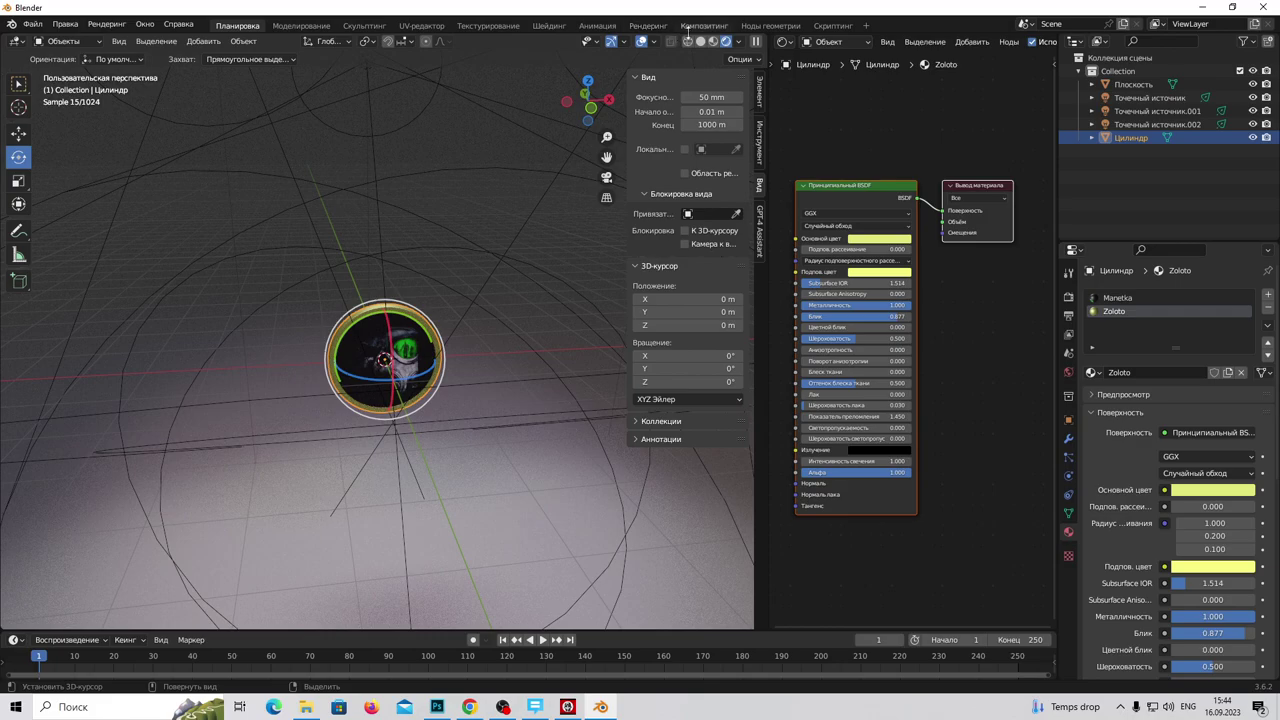
left_click(700, 42)
mouse_move(385, 445)
middle_mouse_down()
mouse_move(405, 465)
mouse_move(388, 365)
middle_mouse_up()
left_click(729, 41)
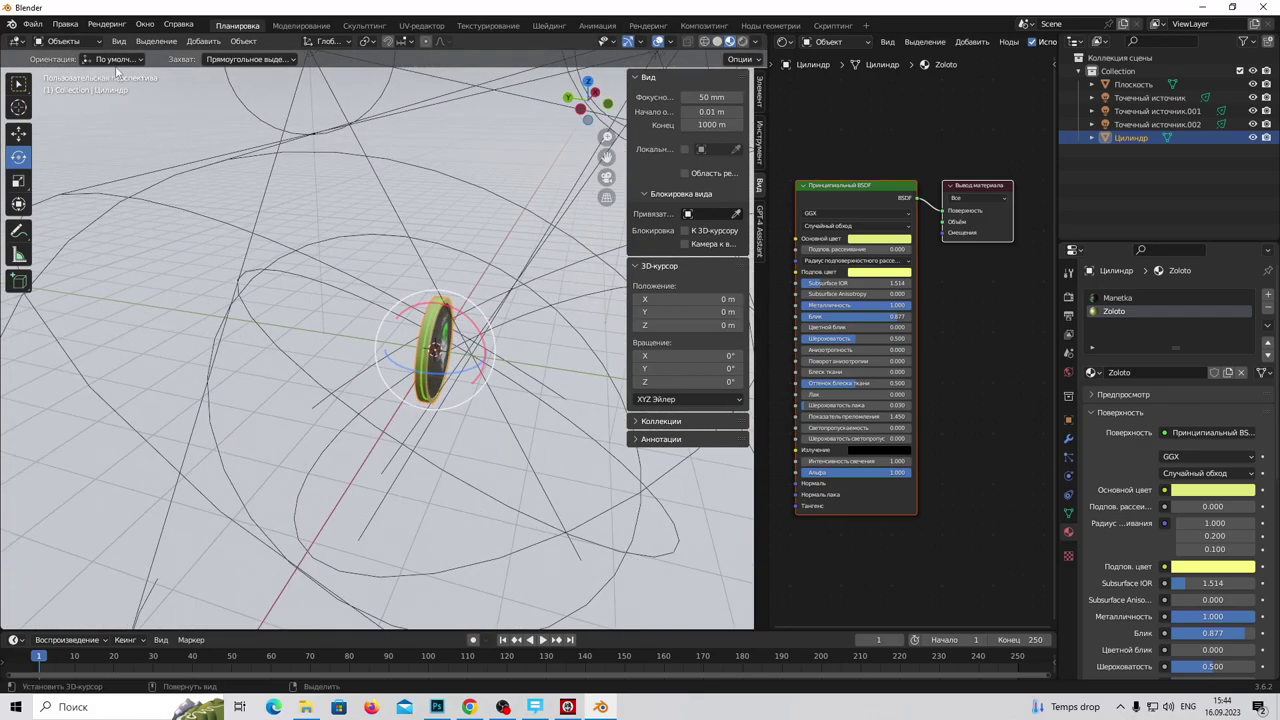
left_click(203, 41)
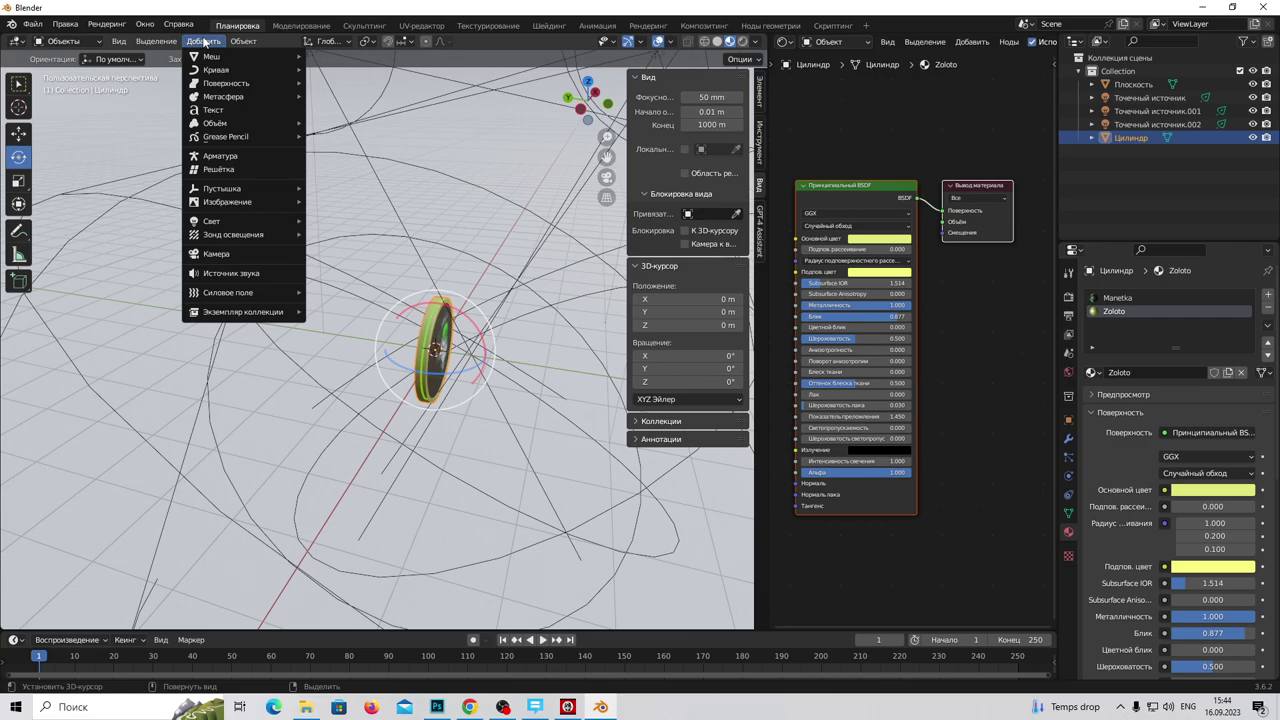
Step: Add a camera and move it along Y to −5.6036 m
left_click(216, 253)
scroll(470, 450, "down", 2)
mouse_move(453, 438)
middle_mouse_down()
mouse_move(500, 495)
mouse_move(474, 489)
middle_mouse_up()
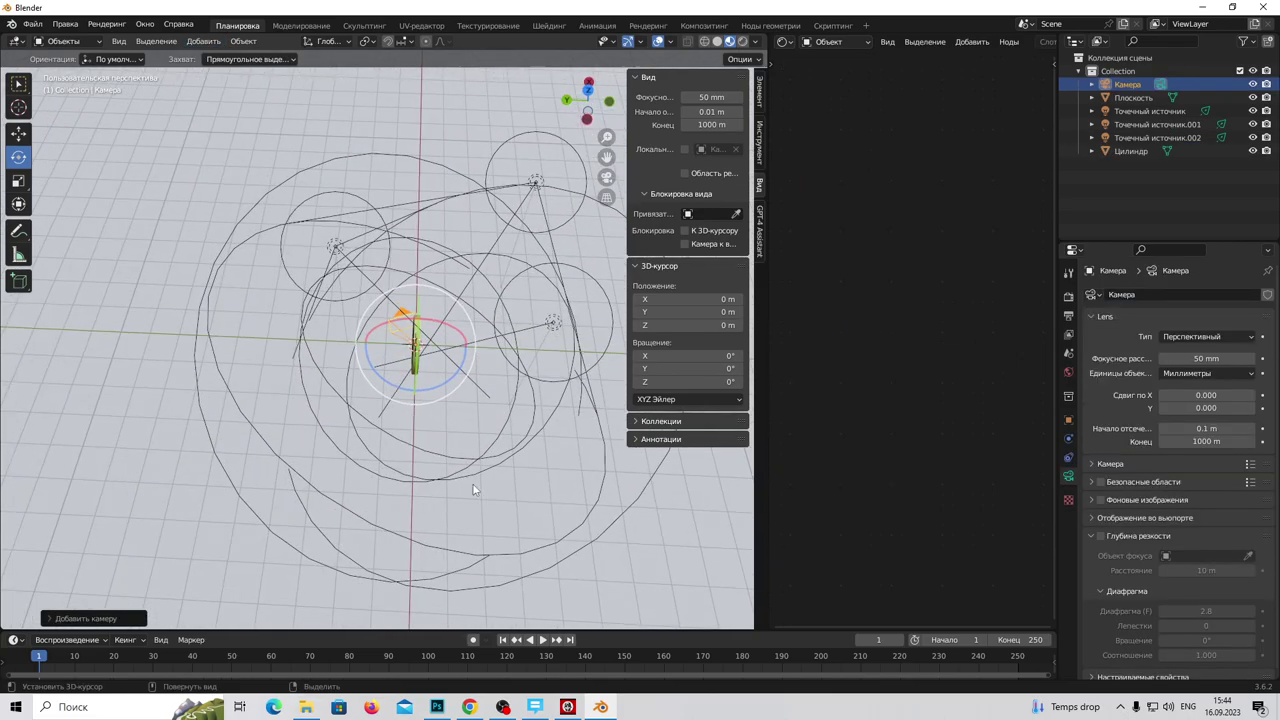
left_click(22, 133)
left_click_drag(364, 343, 528, 363)
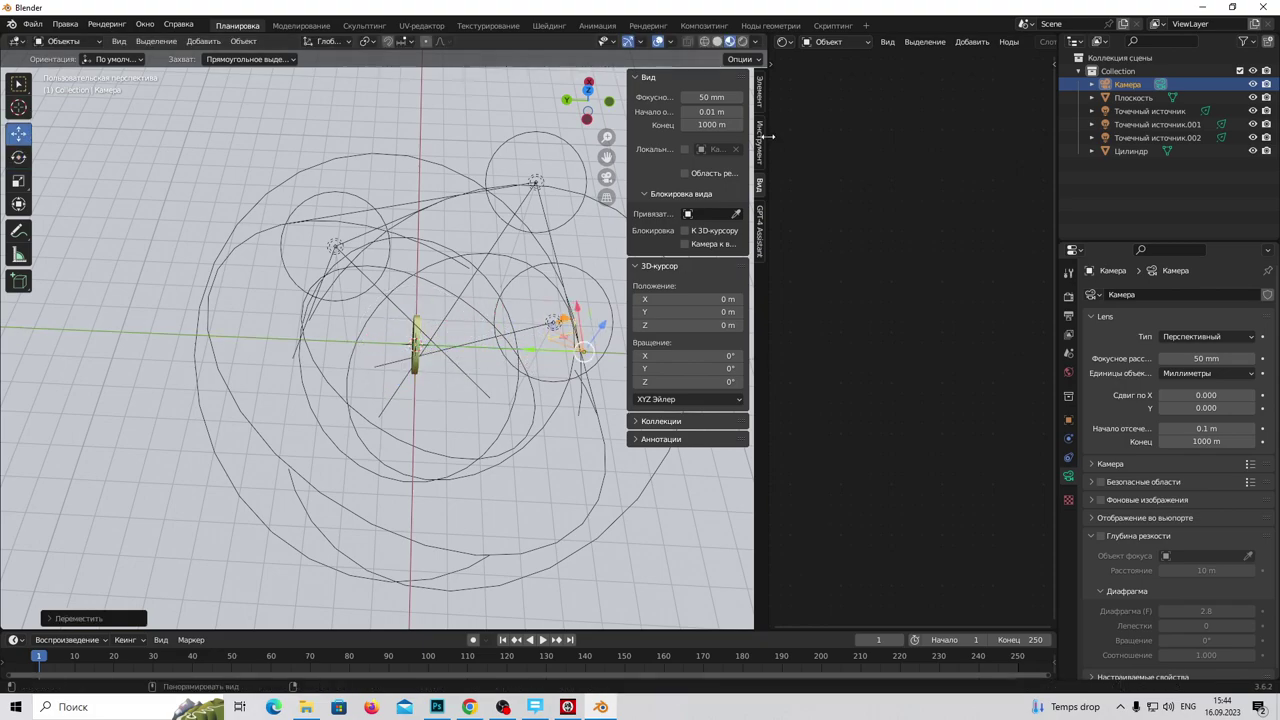
Step: Reset the camera's X, Y and Z rotation to 0° in the Item panel
left_click(760, 93)
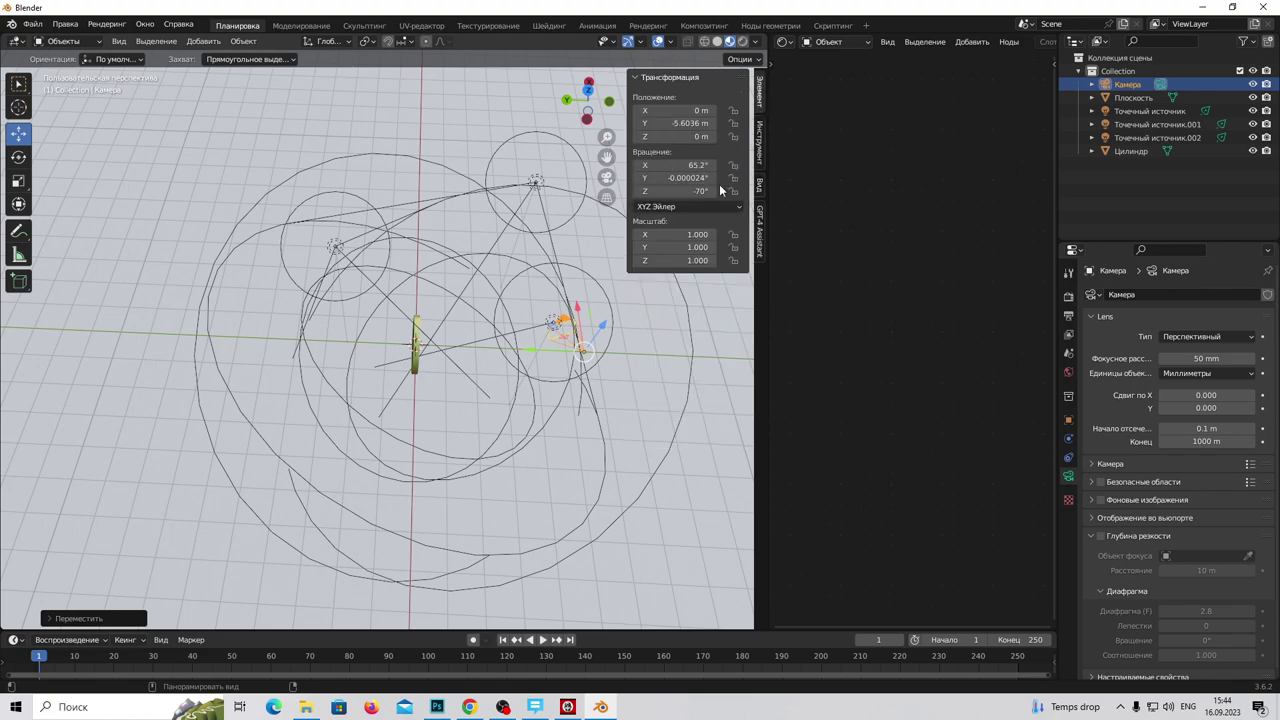
double_click(685, 165)
key("Tab")
type("0")
key("Tab")
type("0")
key("Return")
mouse_move(533, 392)
middle_mouse_down()
mouse_move(523, 446)
mouse_move(522, 422)
middle_mouse_up()
left_click(18, 156)
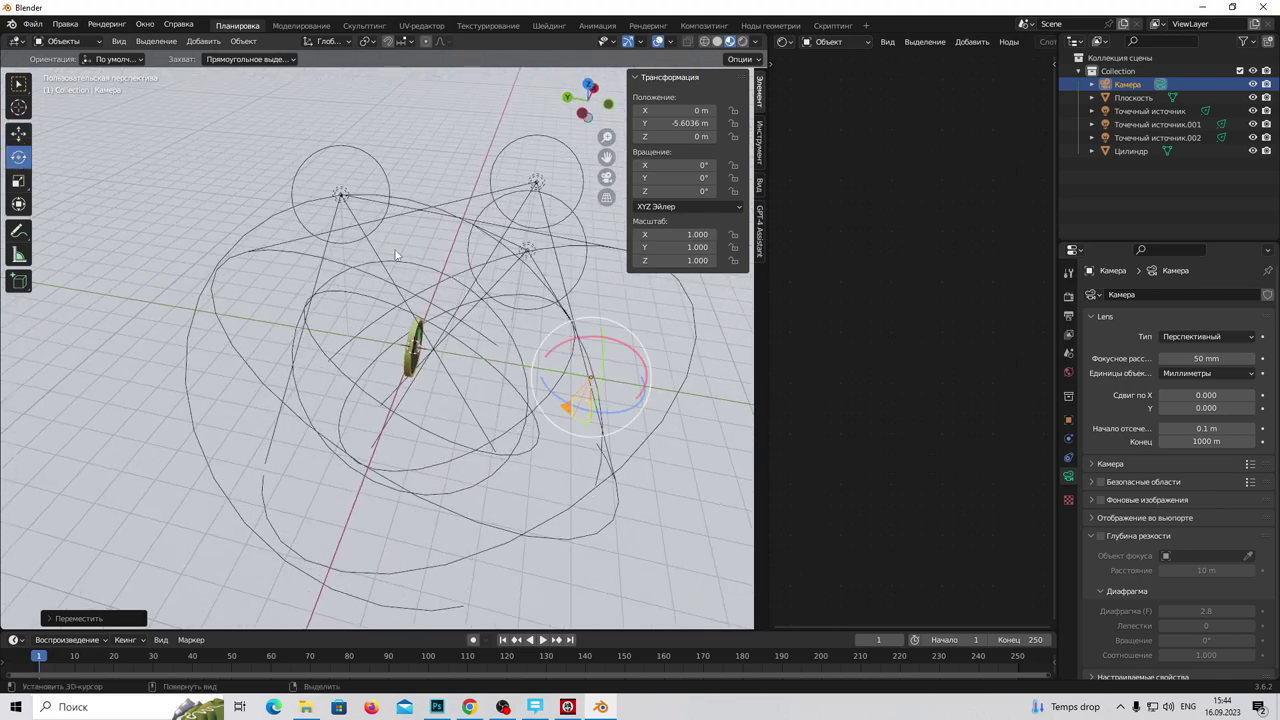
left_click(782, 41)
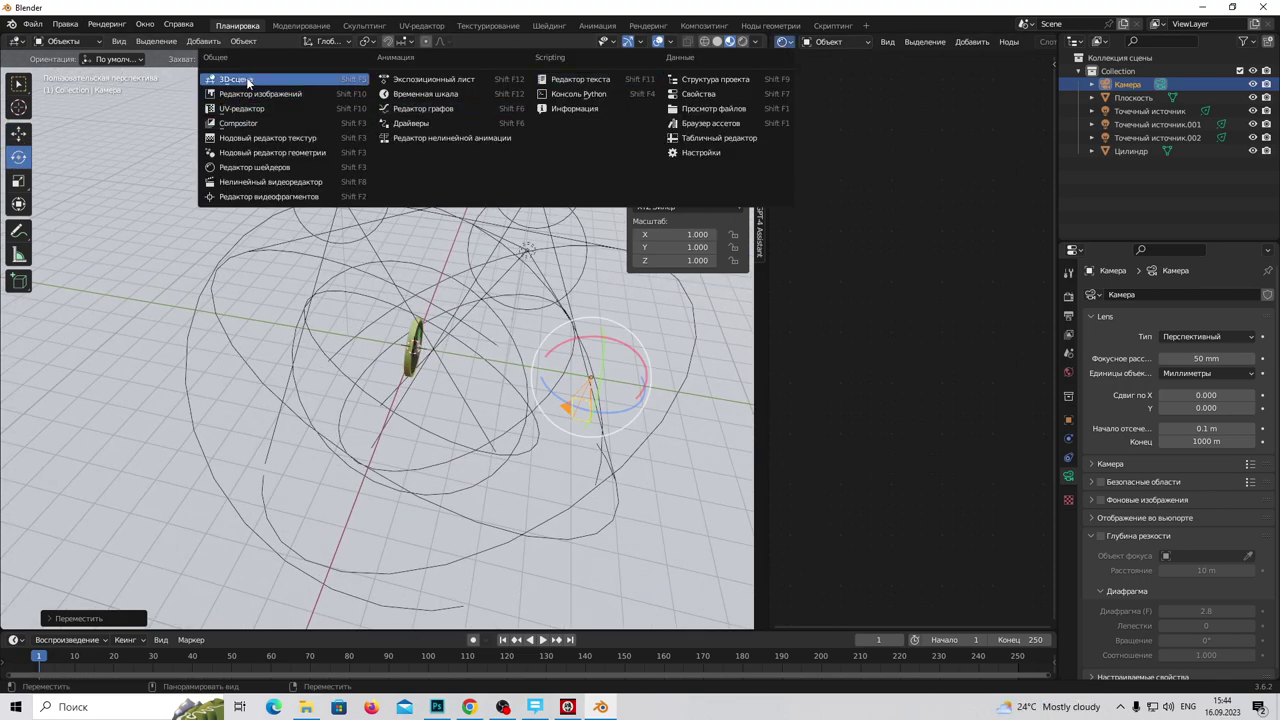
Step: Make the right editor a 3D view through the camera, tilted 90.592° on X, in Material Preview
left_click(240, 79)
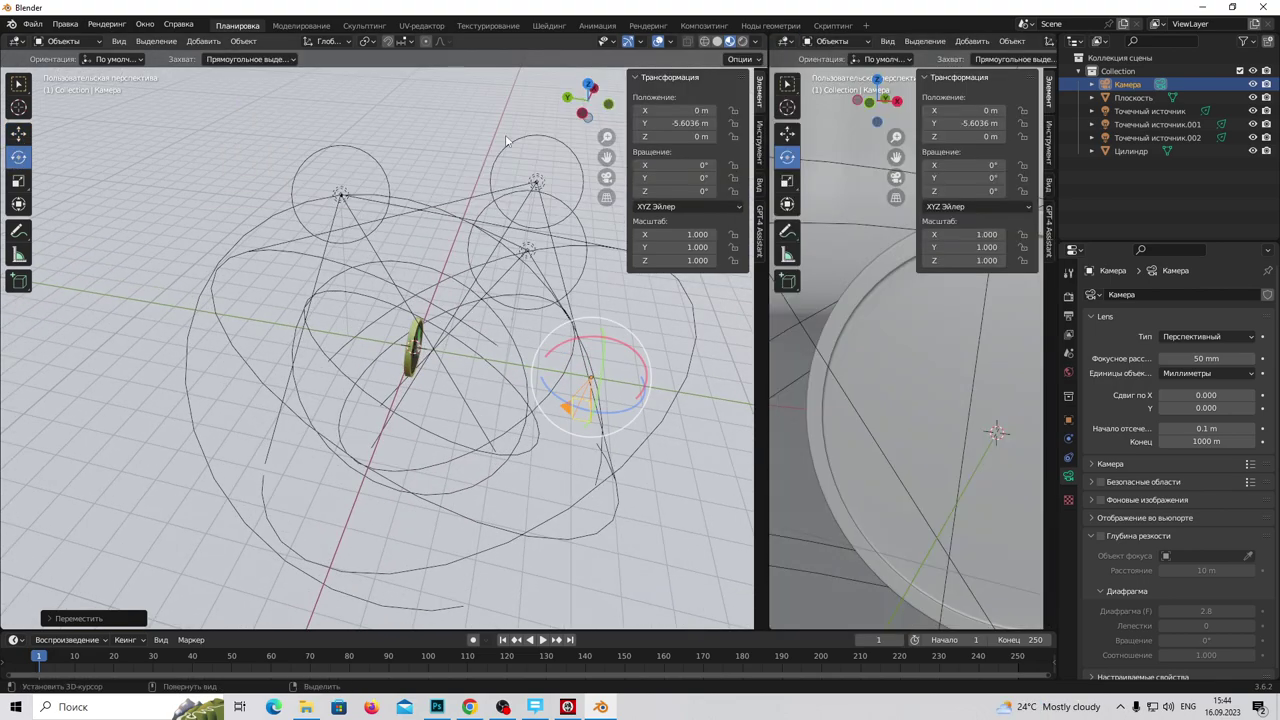
left_click(890, 42)
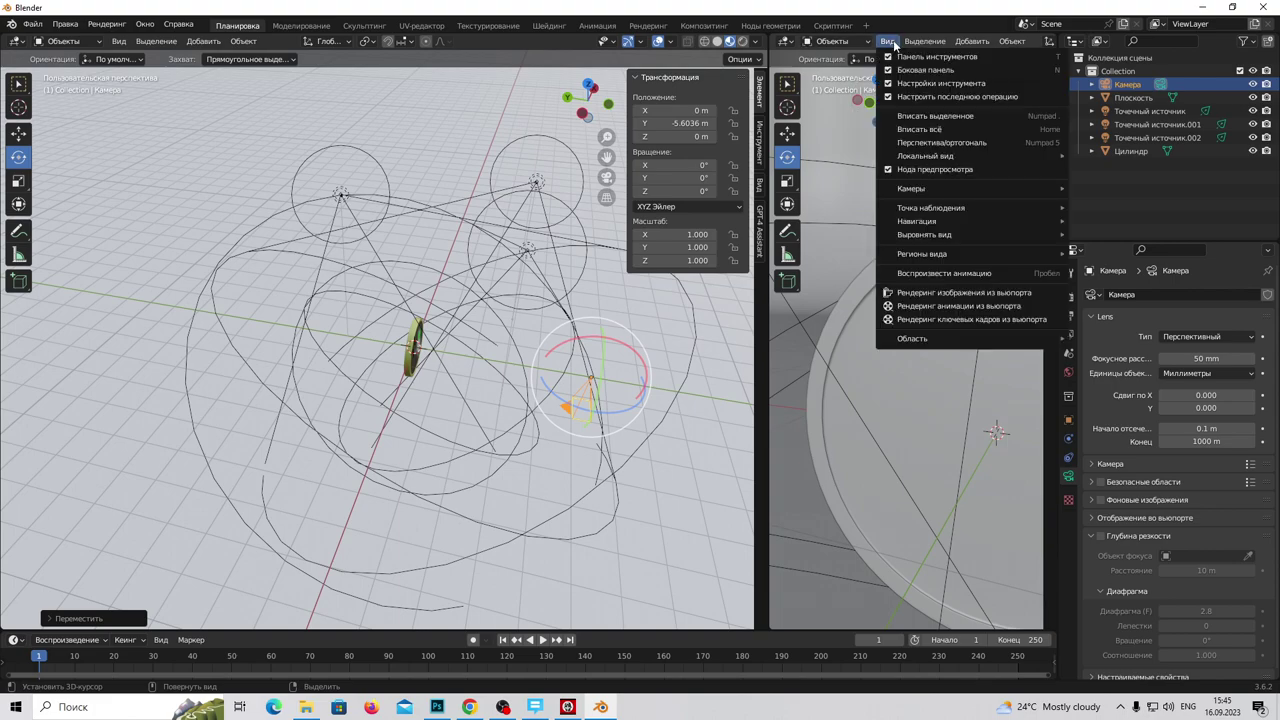
mouse_move(911, 188)
left_click(814, 189)
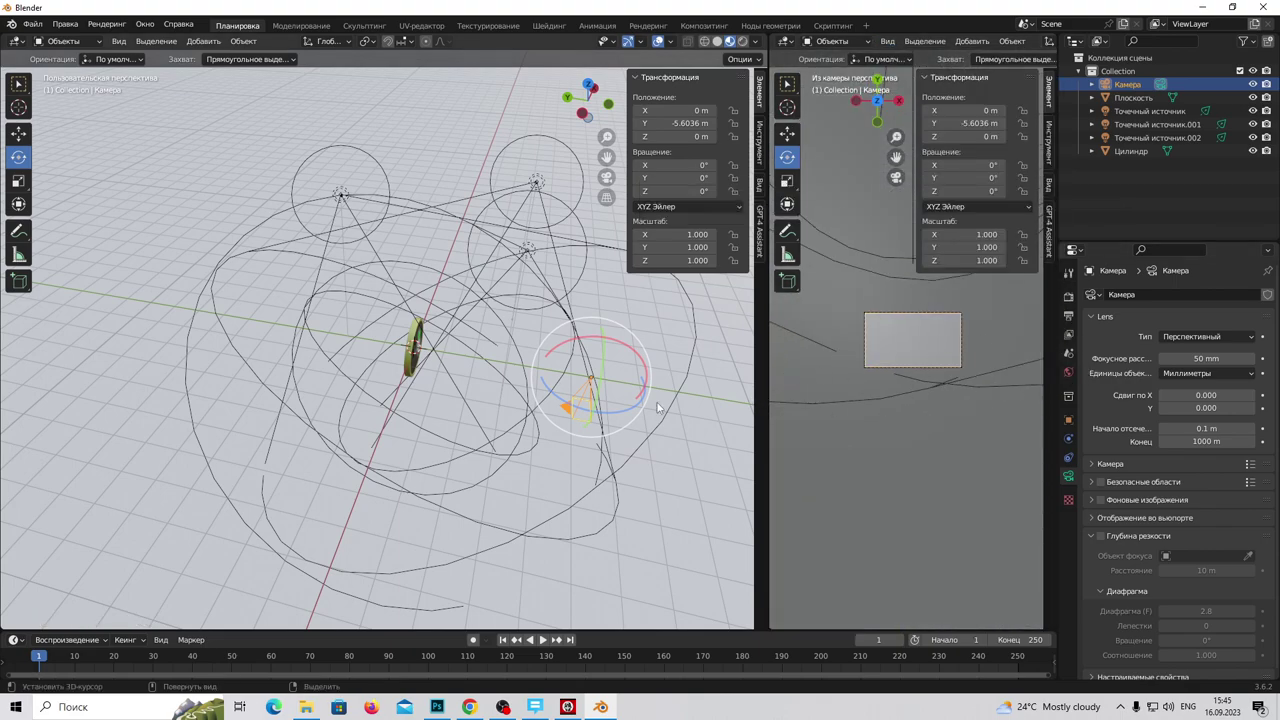
middle_click_drag(686, 404, 555, 343)
left_click_drag(555, 343, 636, 333)
left_click_drag(763, 286, 433, 286)
left_click(1019, 41)
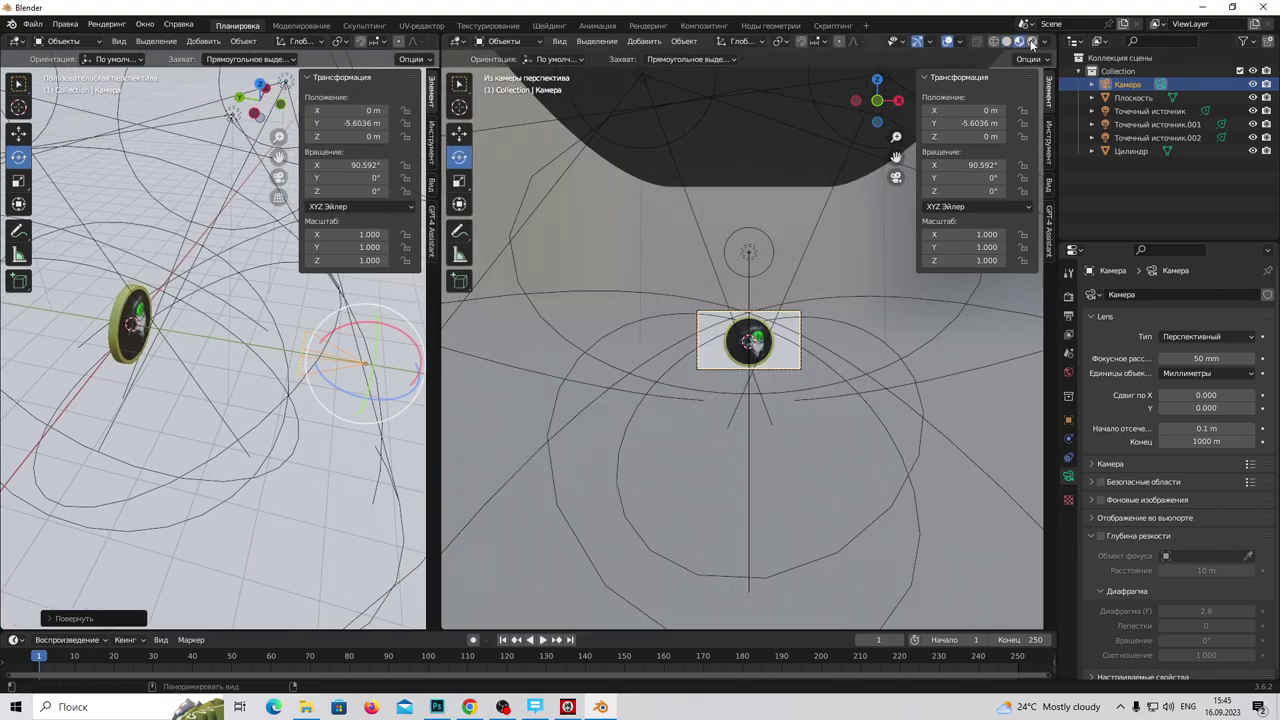
Step: Render the camera view live, shorten the focal length to 25 mm, and widen the side view
left_click(1031, 43)
scroll(725, 368, "up", 5)
scroll(728, 363, "up", 3)
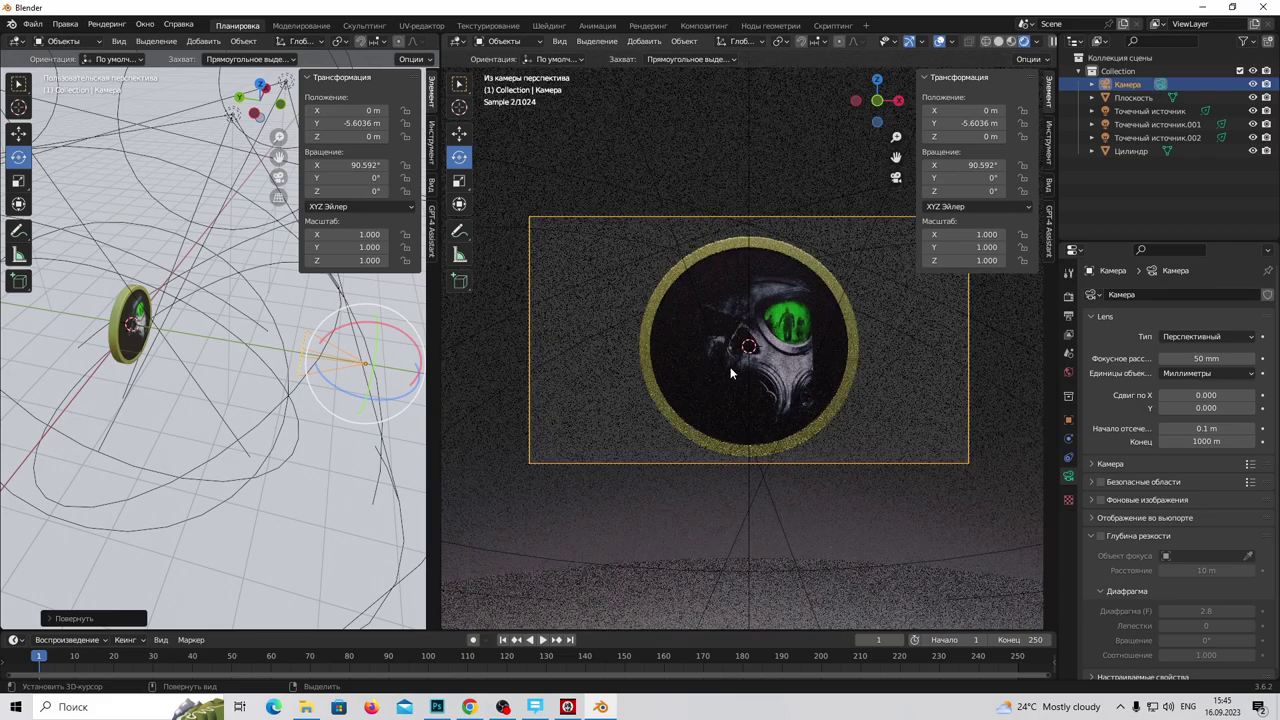
middle_click_drag(354, 396, 260, 380)
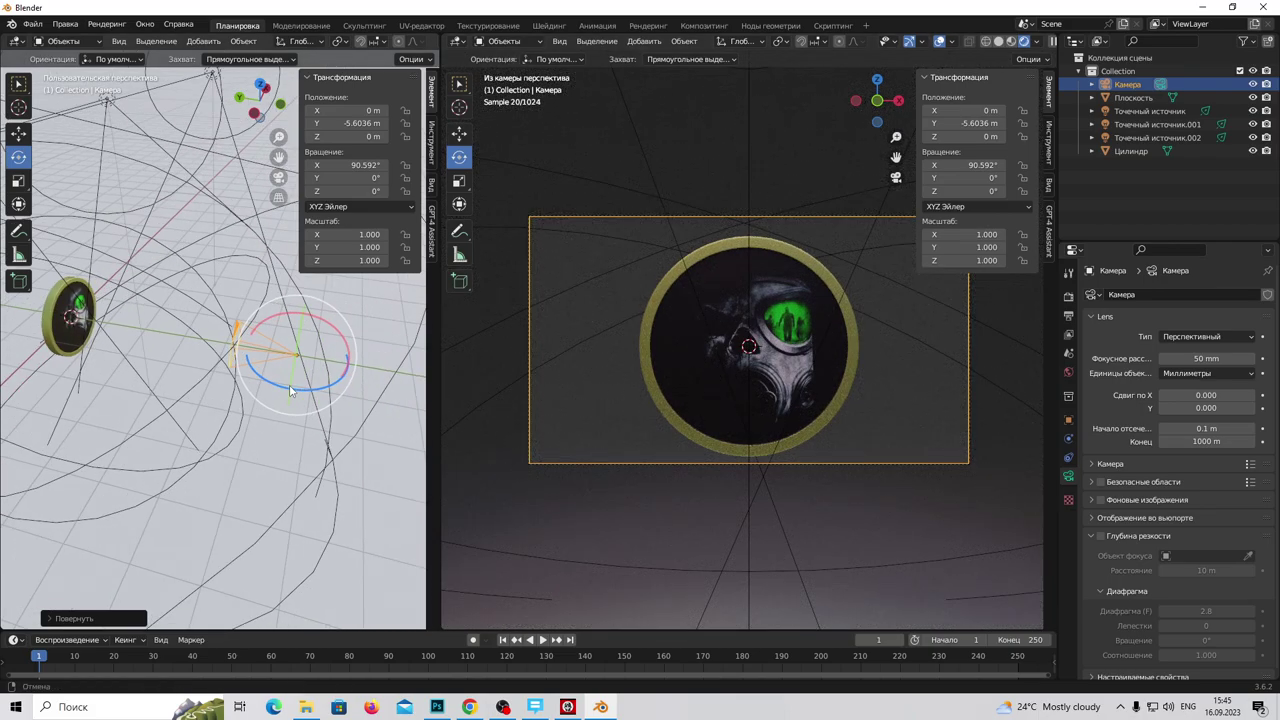
left_click(18, 133)
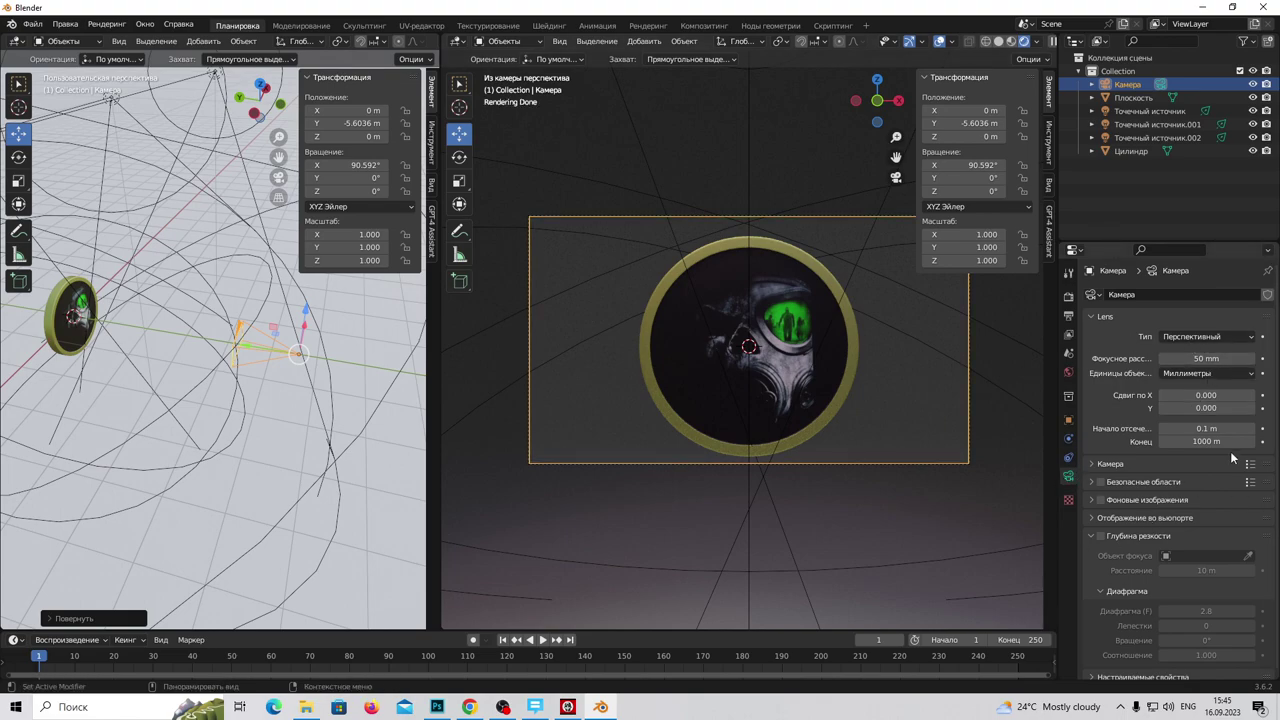
left_click_drag(1190, 358, 1080, 358)
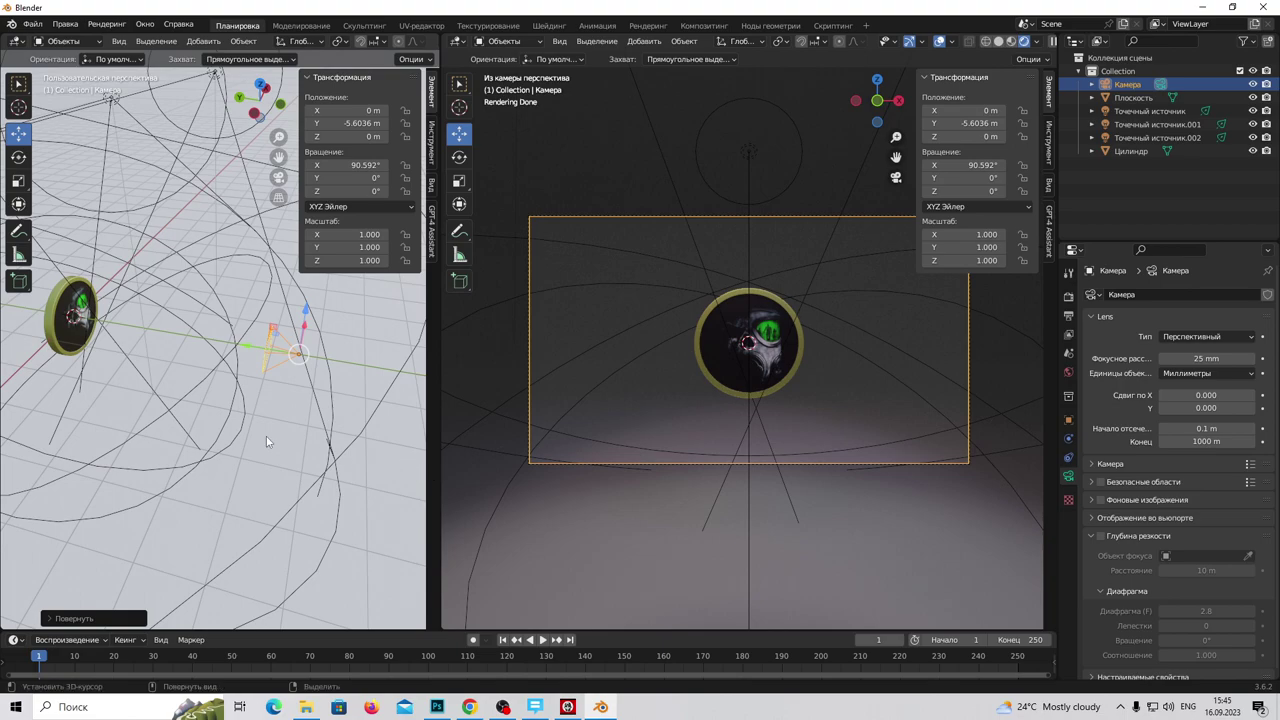
left_click_drag(438, 427, 541, 425)
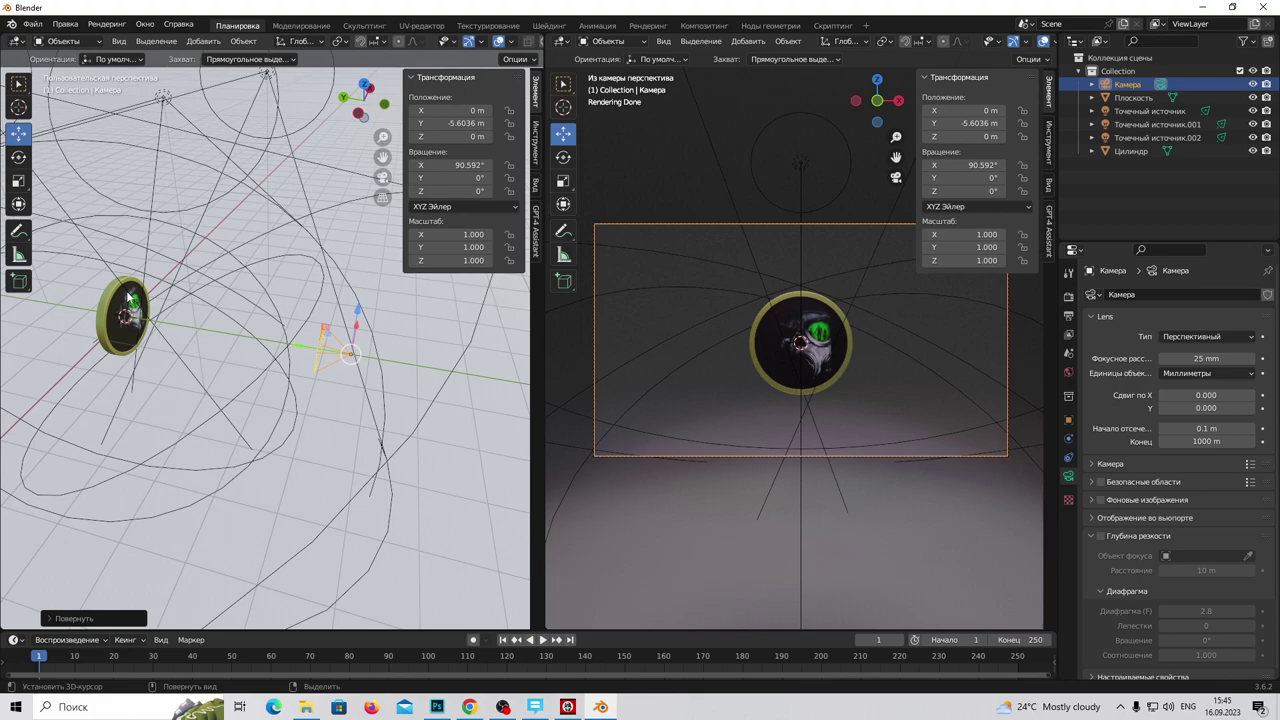
mouse_move(130, 298)
middle_mouse_down()
mouse_move(287, 470)
mouse_move(255, 373)
middle_mouse_up()
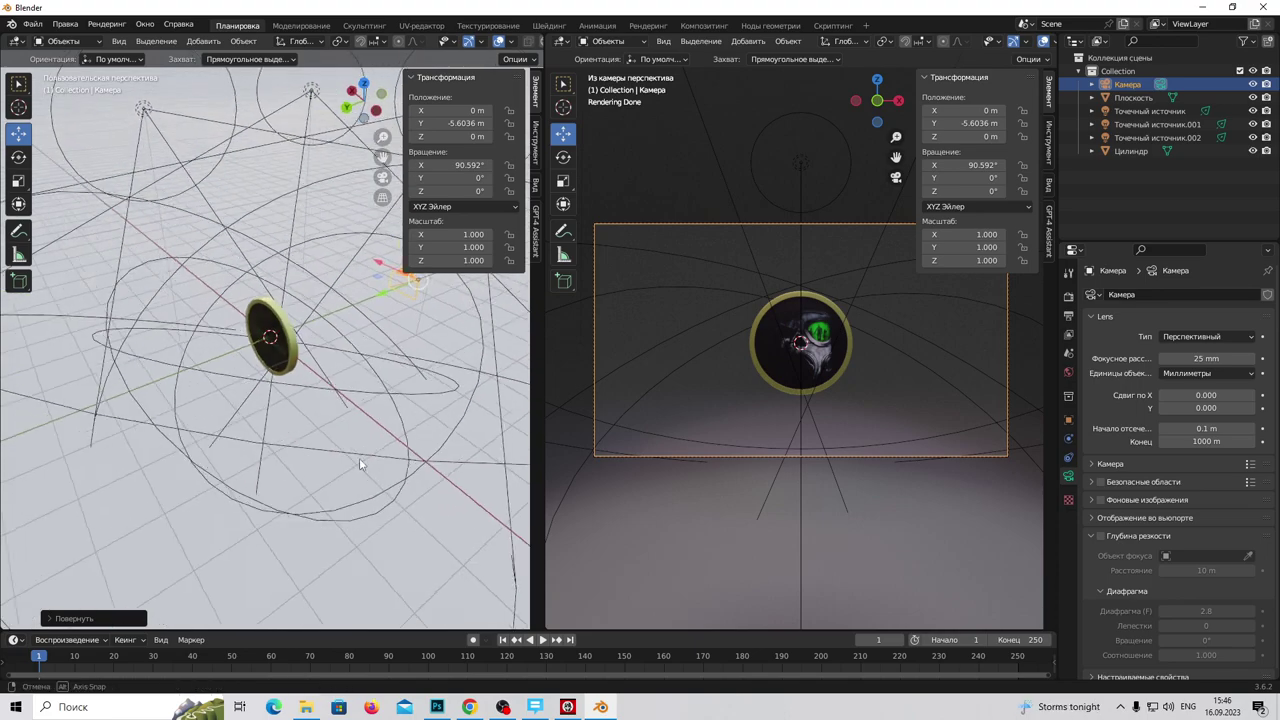
left_click(272, 362)
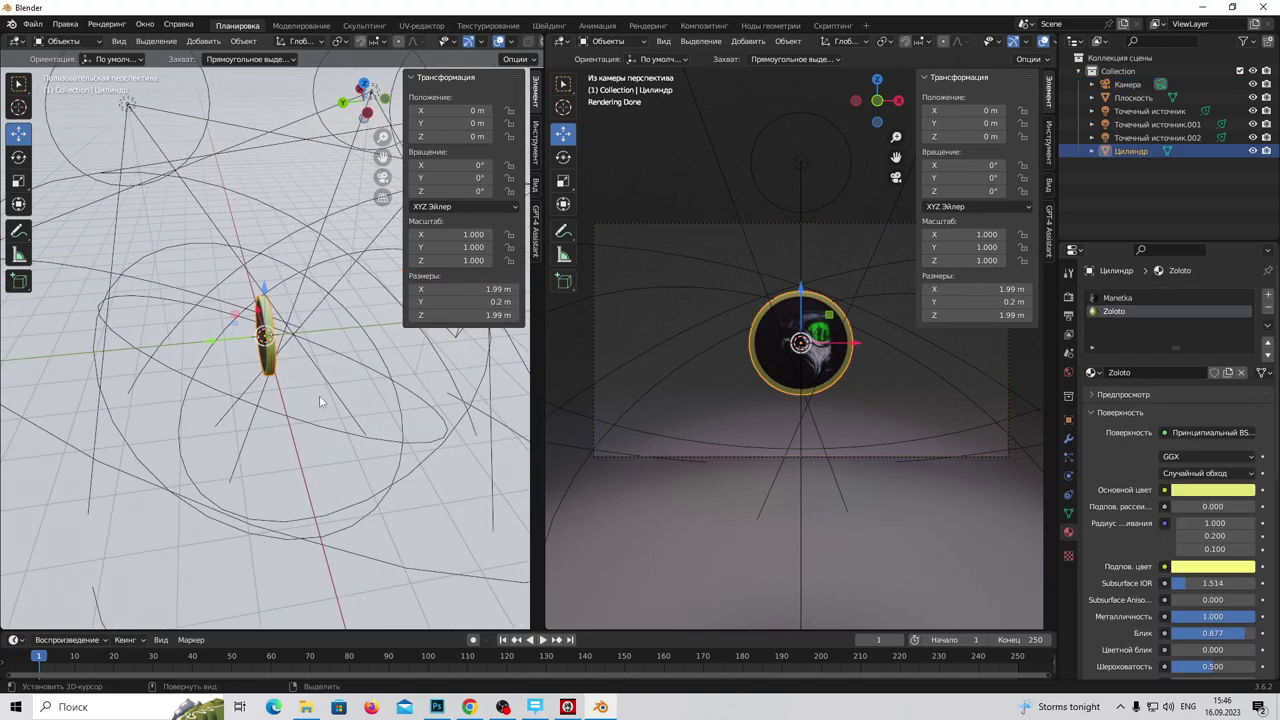
Step: Insert Location, Rotation and Scale keyframes on the disc at frame 1
left_click_drag(452, 628, 465, 483)
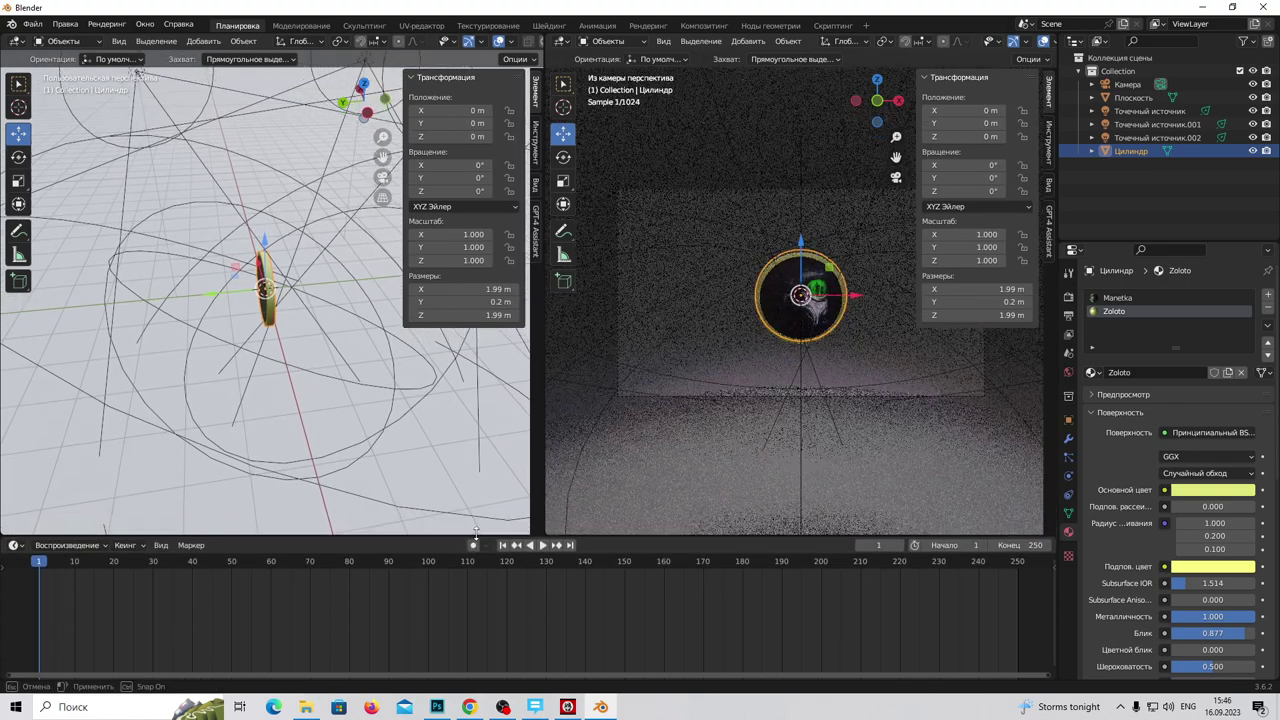
left_click_drag(472, 508, 472, 540)
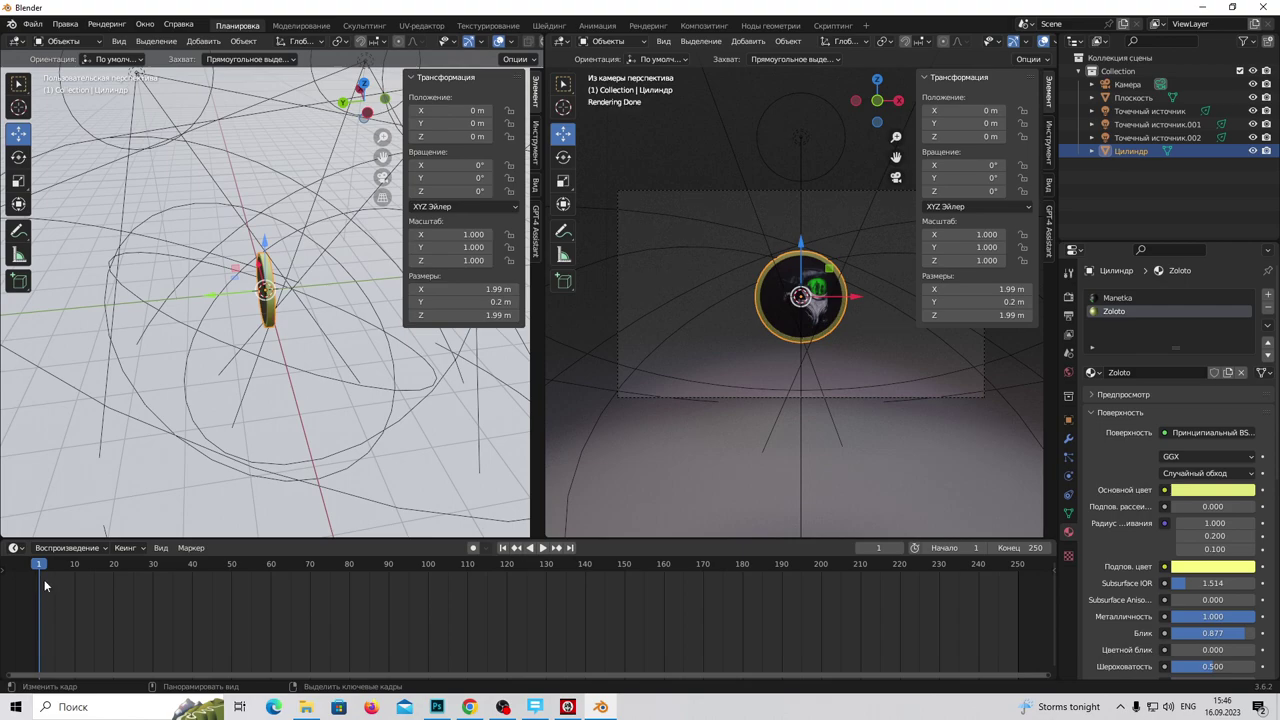
key("i")
left_click(49, 582)
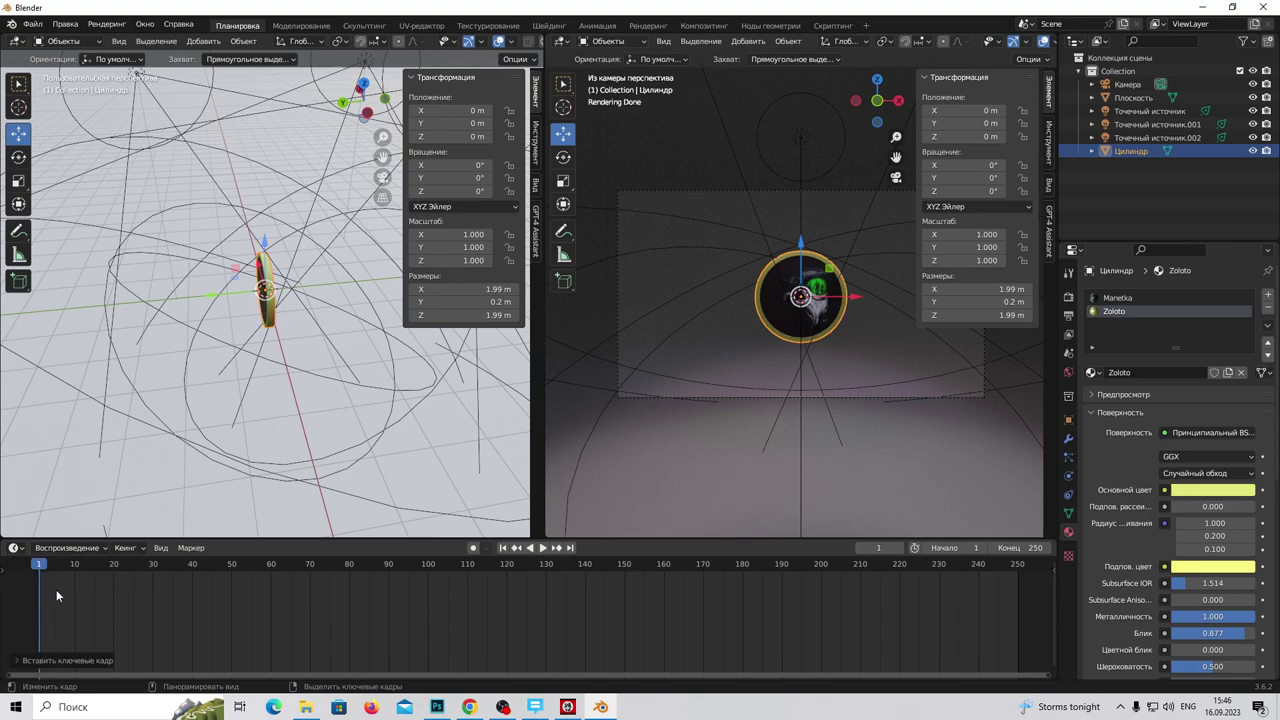
key("i")
left_click(254, 270)
key("i")
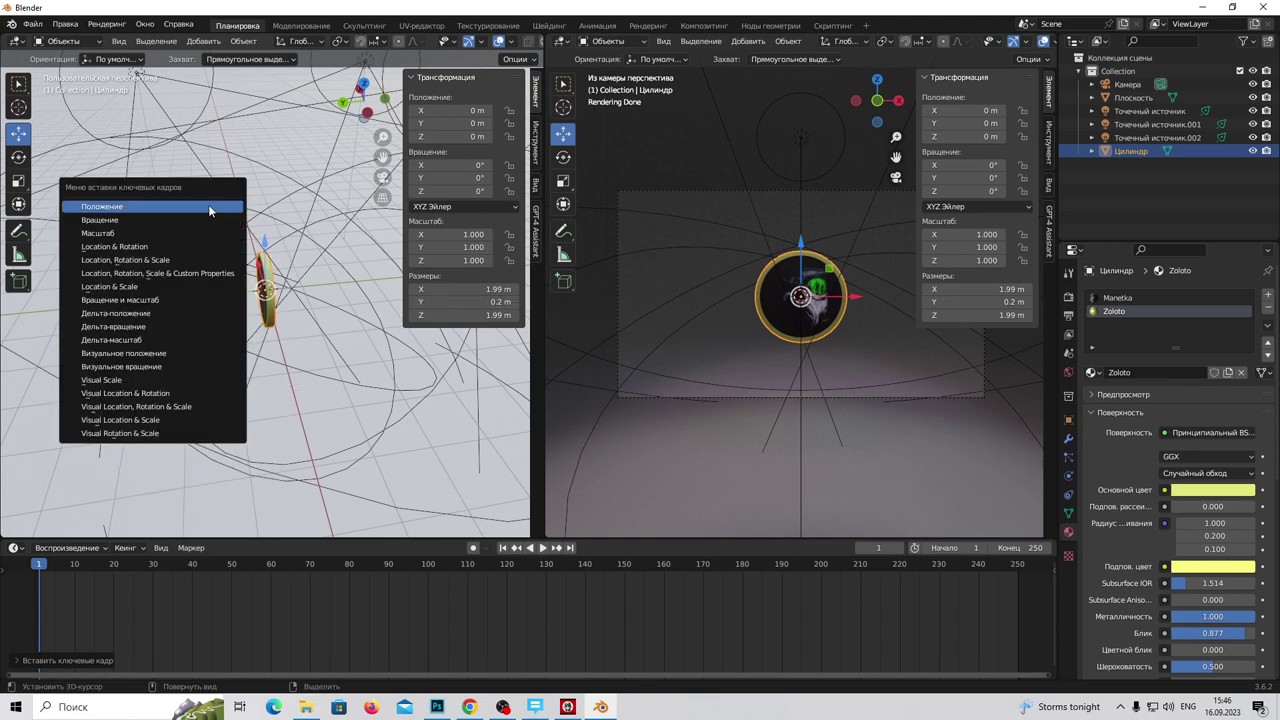
left_click(208, 204)
key("i")
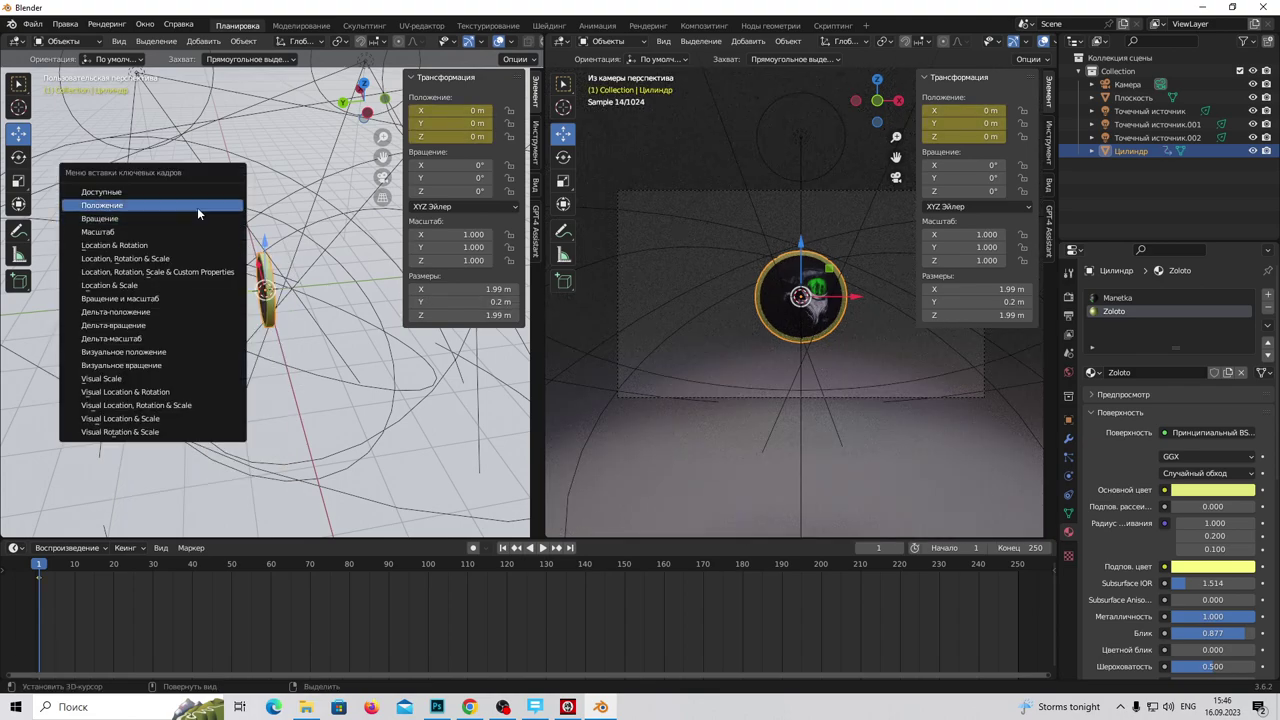
left_click(199, 222)
key("i")
left_click(193, 237)
key("i")
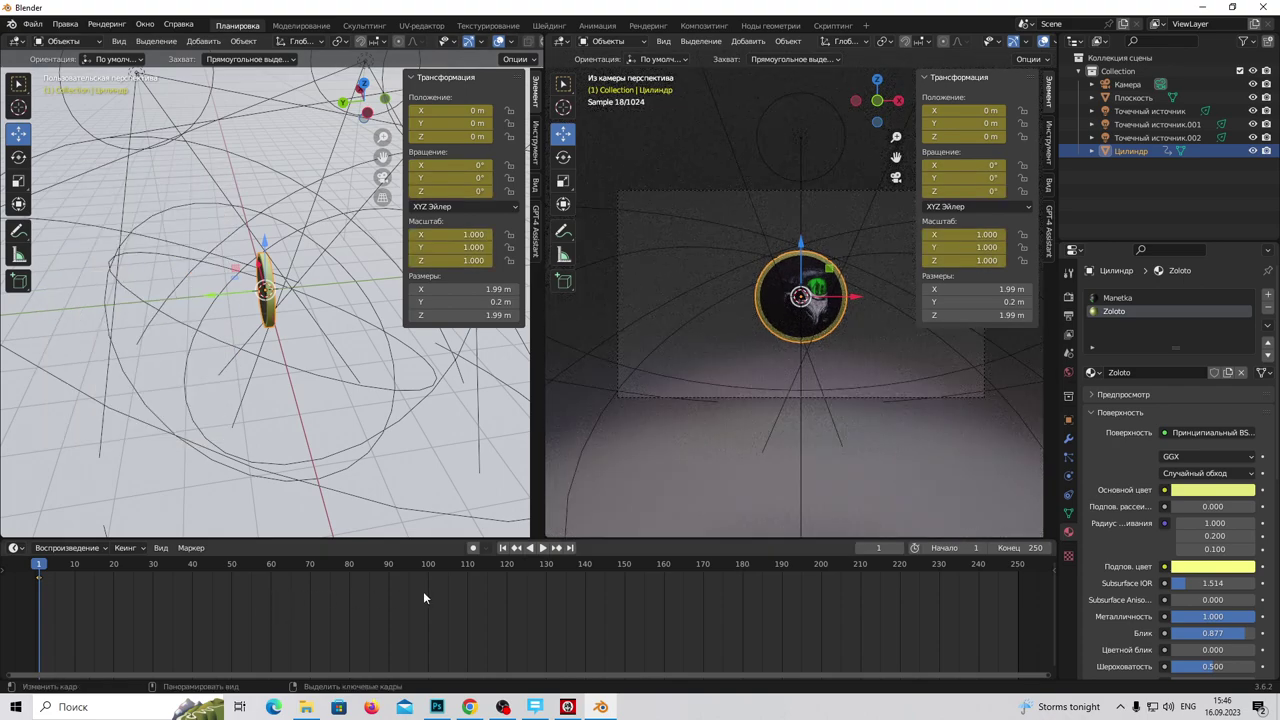
Step: Jump to frame 90 and insert transform keyframes on the disc there
left_click(389, 565)
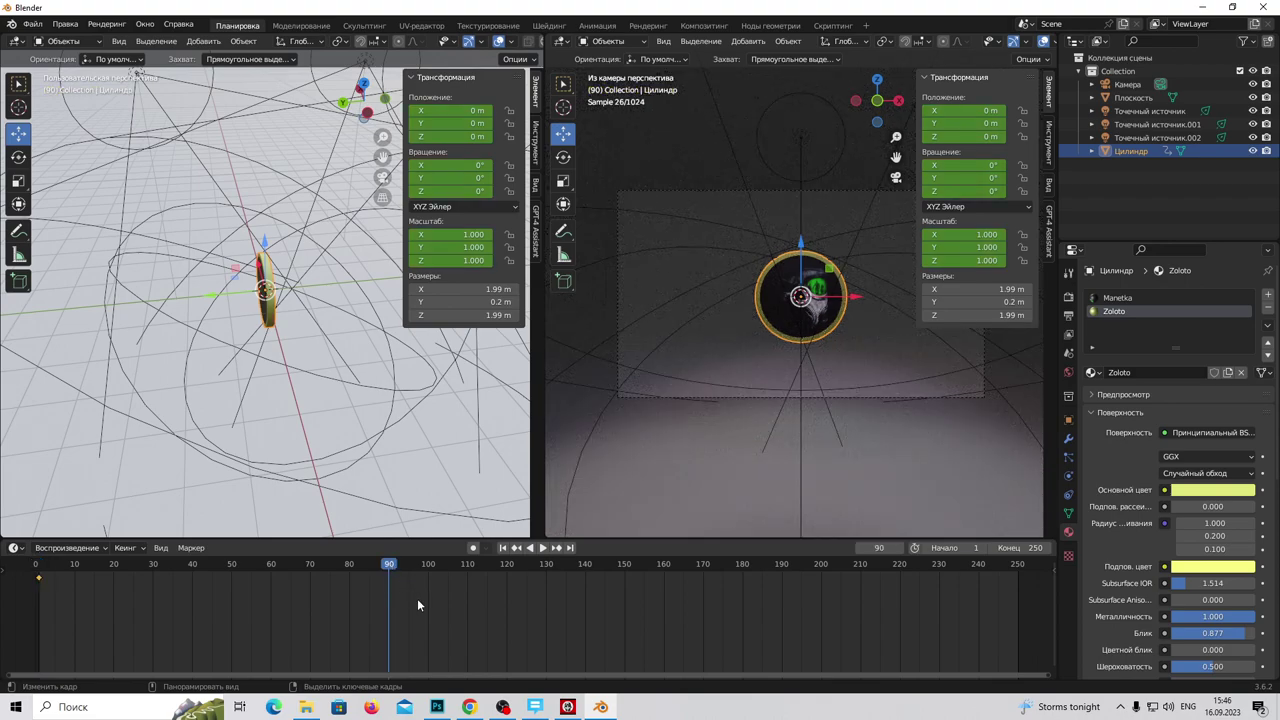
key("i")
left_click(334, 280)
key("i")
left_click(334, 294)
key("i")
left_click(260, 255)
key("i")
left_click(253, 240)
key("i")
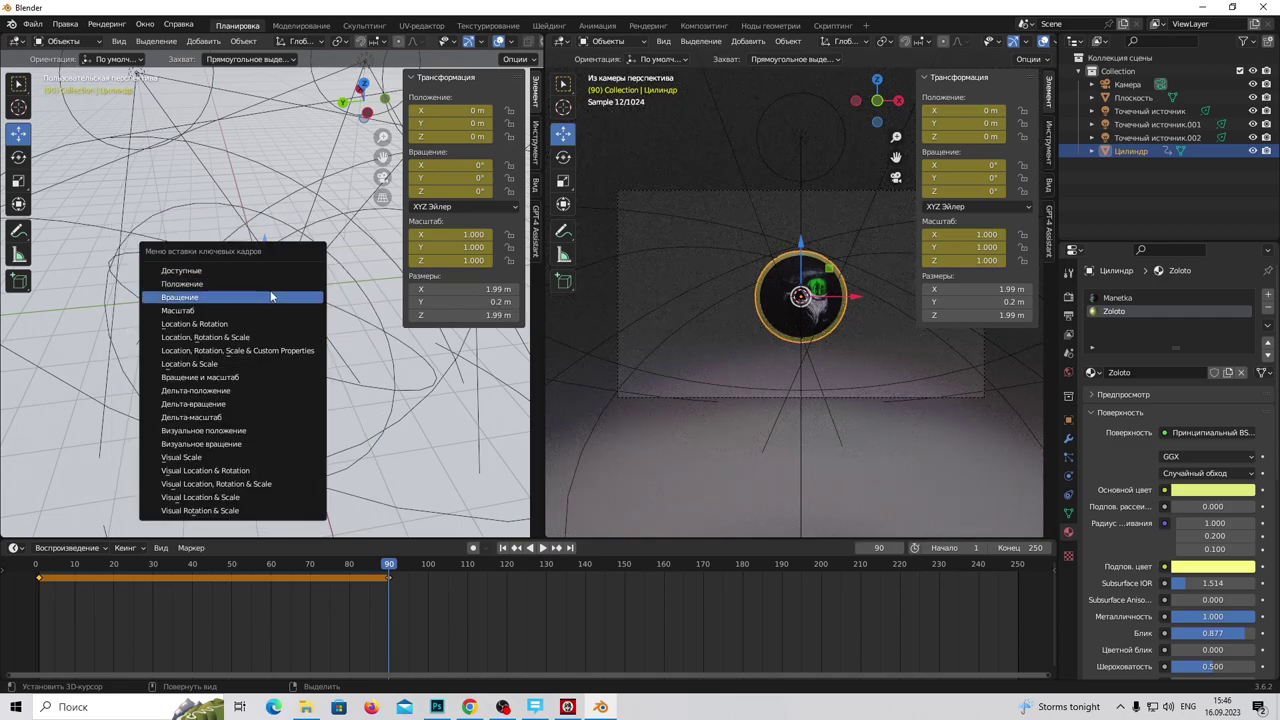
left_click(271, 297)
key("i")
left_click(268, 308)
key("i")
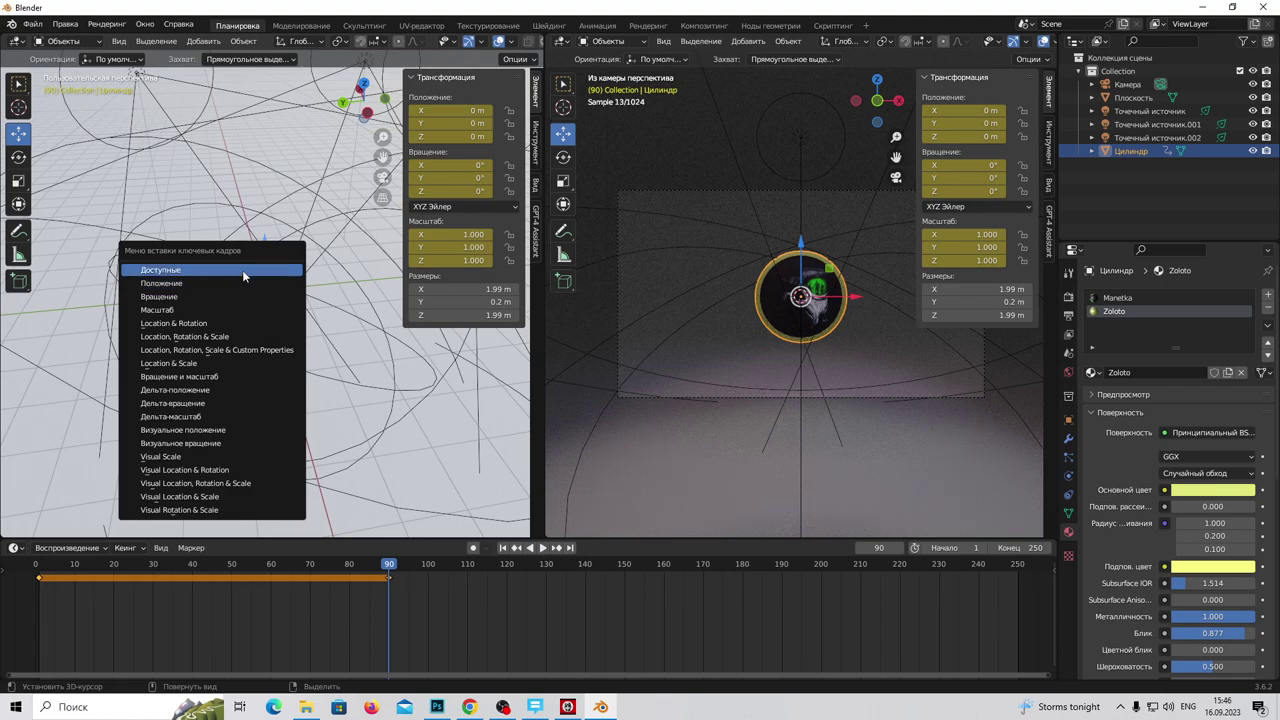
left_click(242, 270)
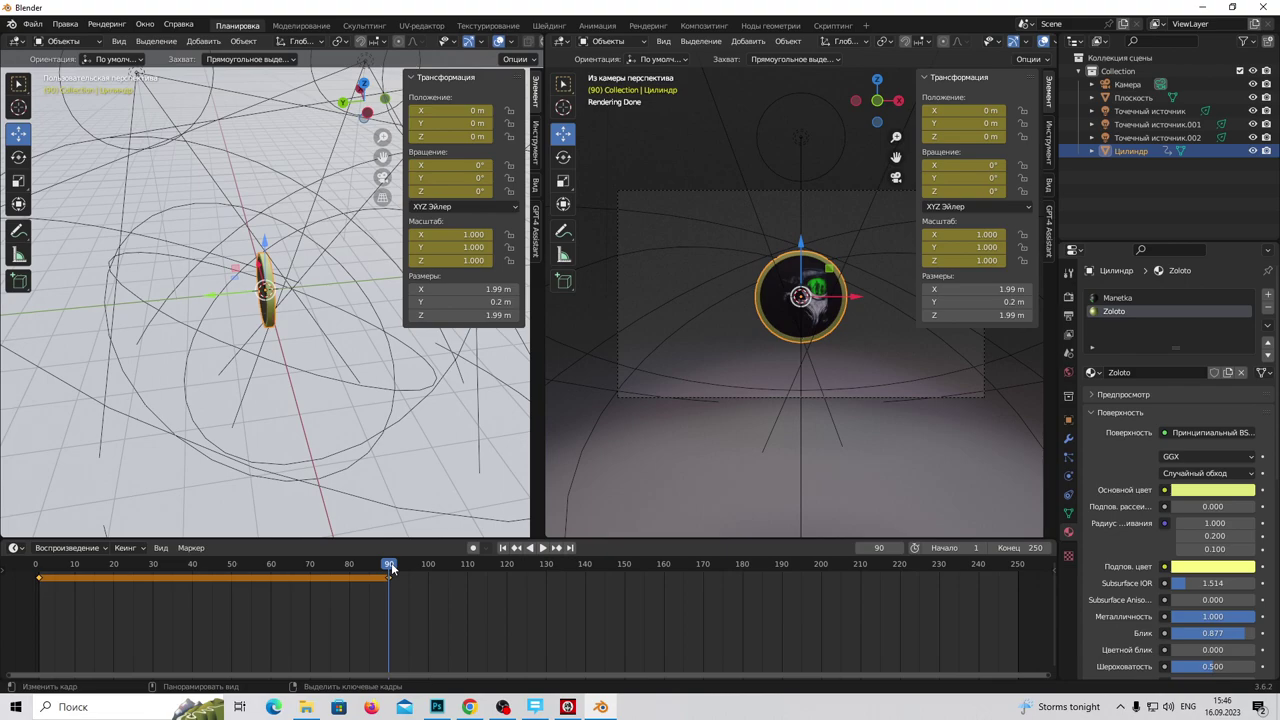
left_click_drag(390, 567, 212, 567)
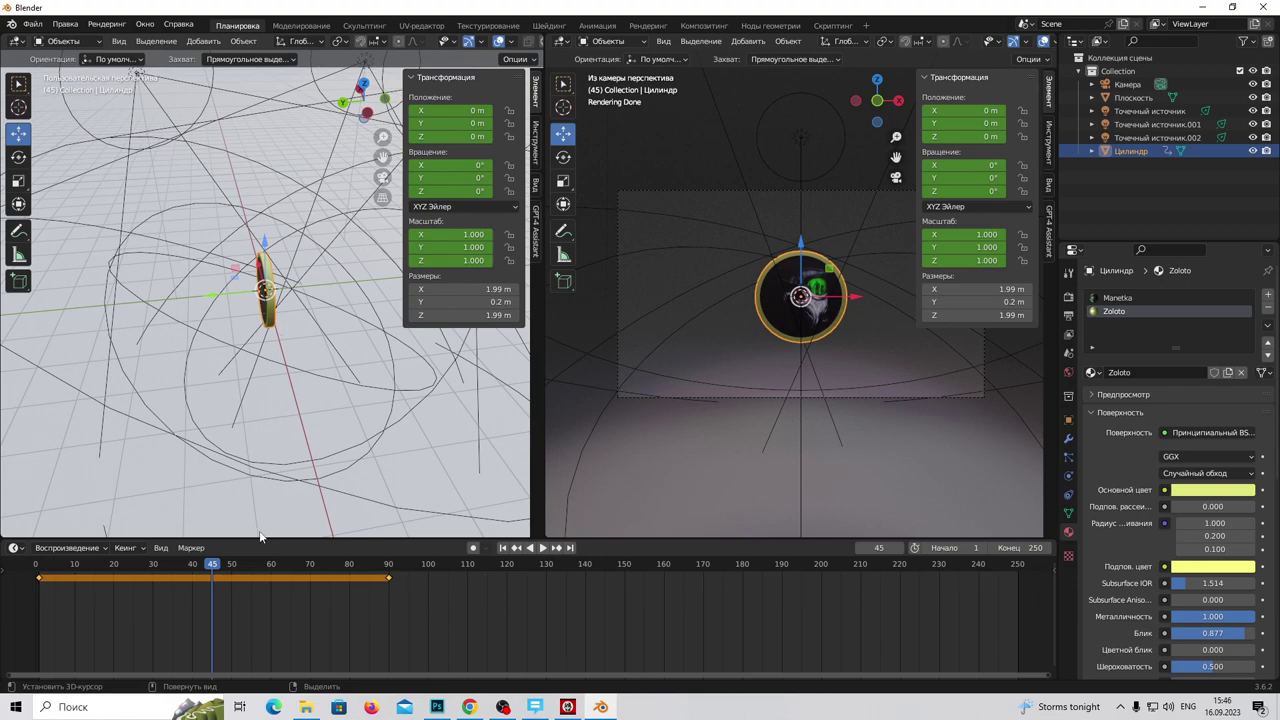
left_click_drag(214, 568, 390, 568)
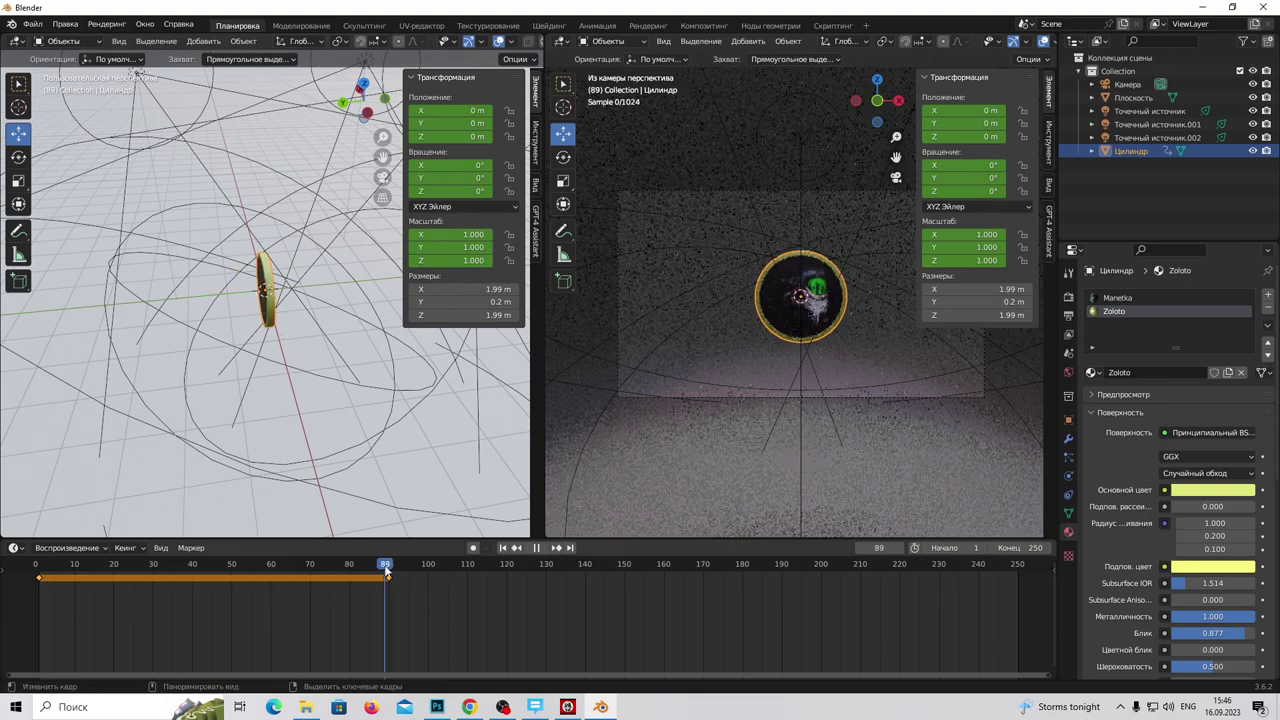
Step: Rotate the disc −360° about Z at frame 90 and keyframe the rotation
left_click(18, 156)
mouse_move(262, 327)
left_mouse_down()
mouse_move(193, 302)
mouse_move(258, 208)
mouse_move(278, 210)
left_mouse_up()
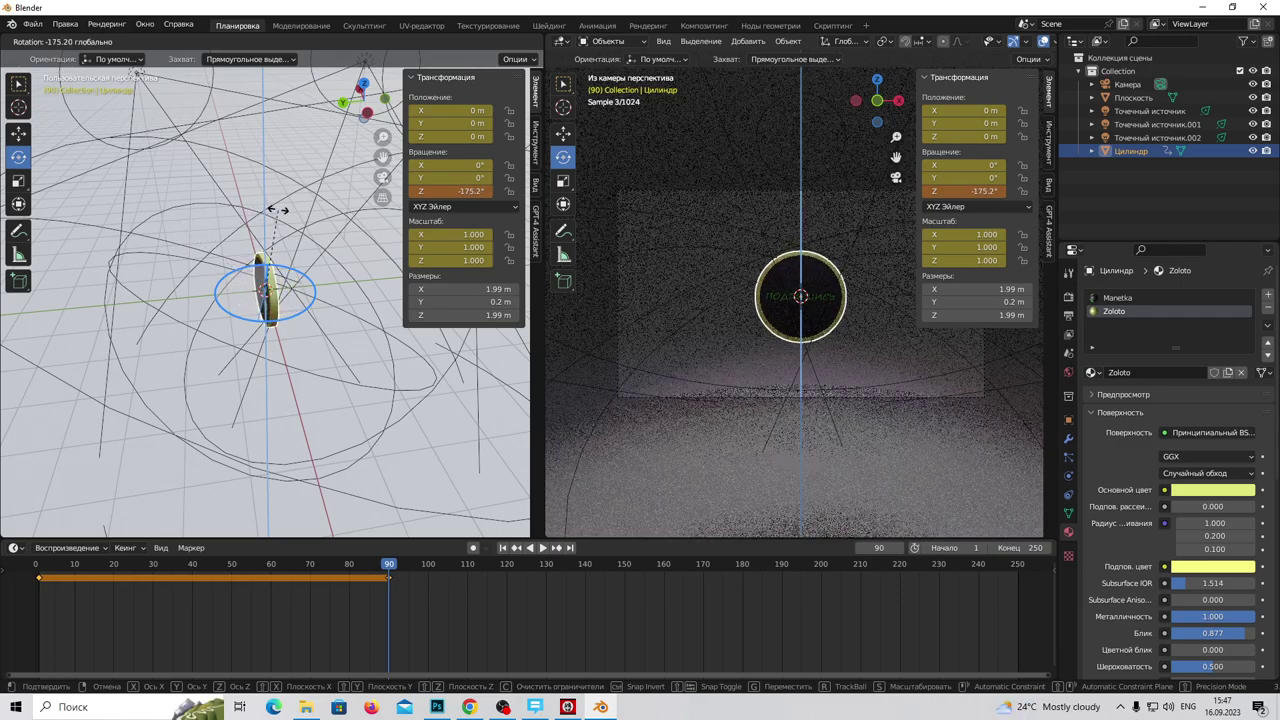
mouse_move(278, 210)
left_mouse_down()
mouse_move(366, 235)
mouse_move(264, 343)
left_mouse_up()
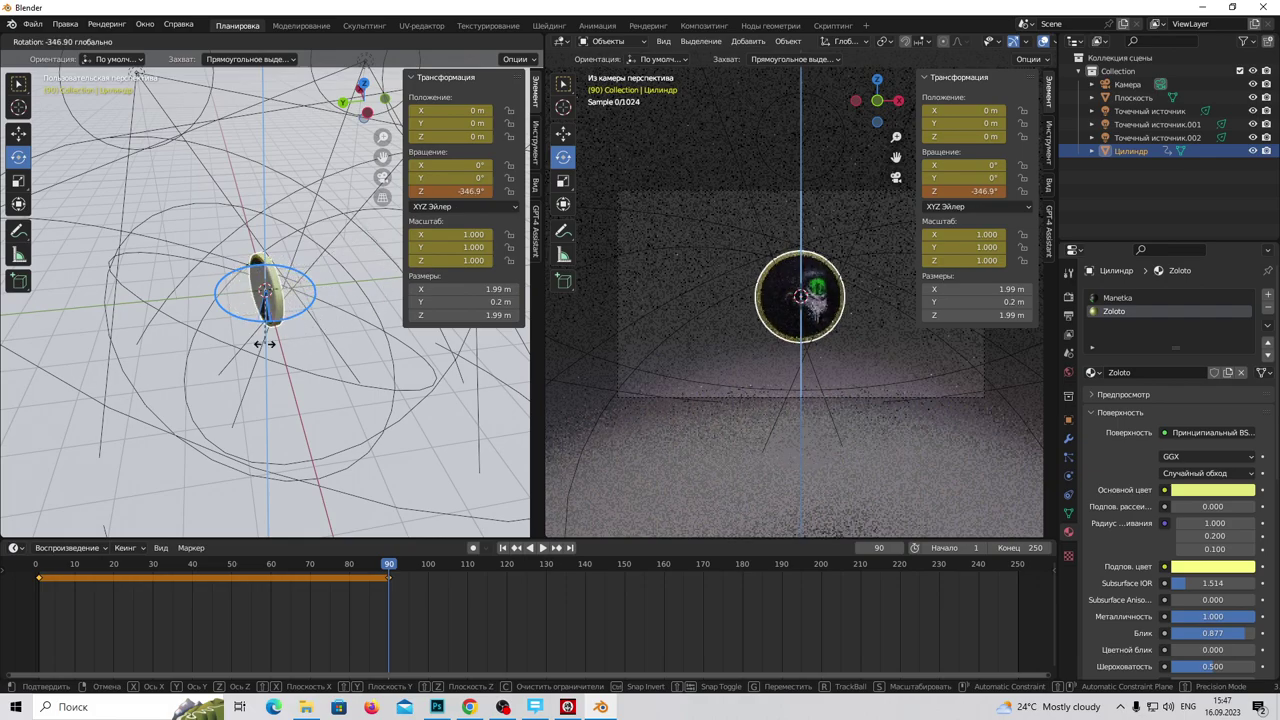
mouse_move(264, 343)
left_mouse_down()
mouse_move(272, 336)
mouse_move(145, 567)
left_mouse_up()
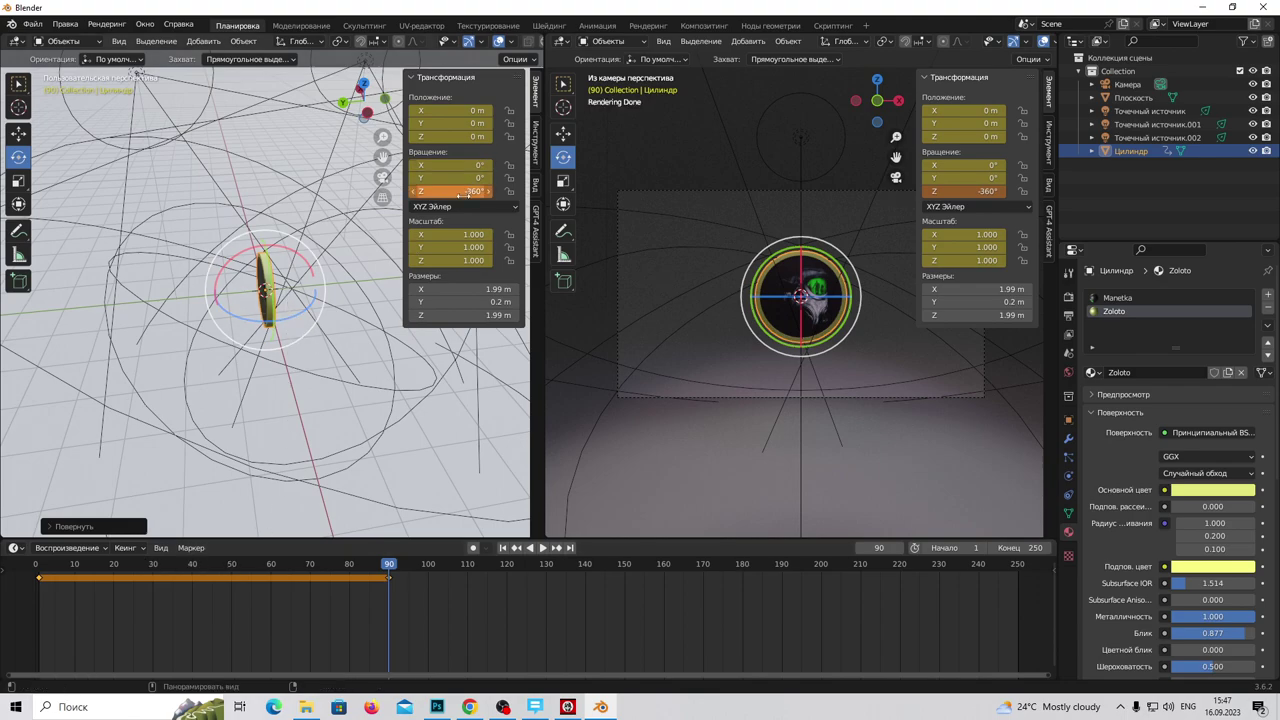
middle_click_drag(296, 353, 330, 440)
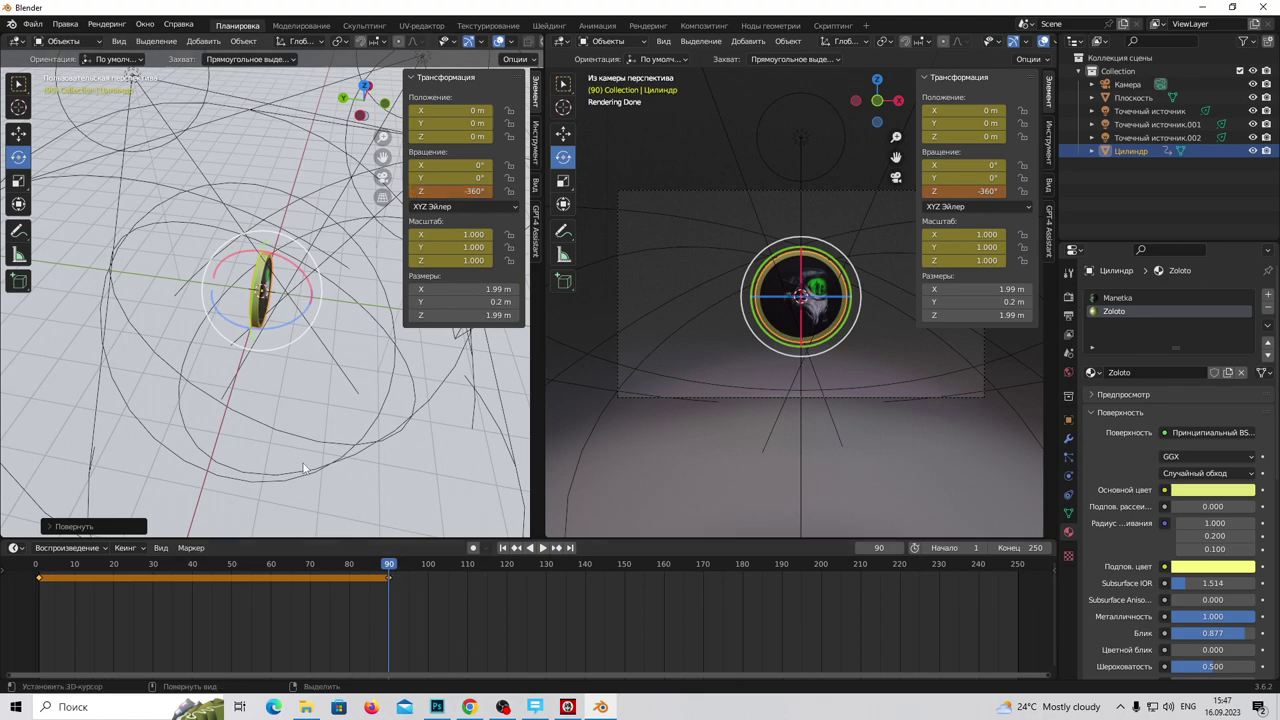
key("i")
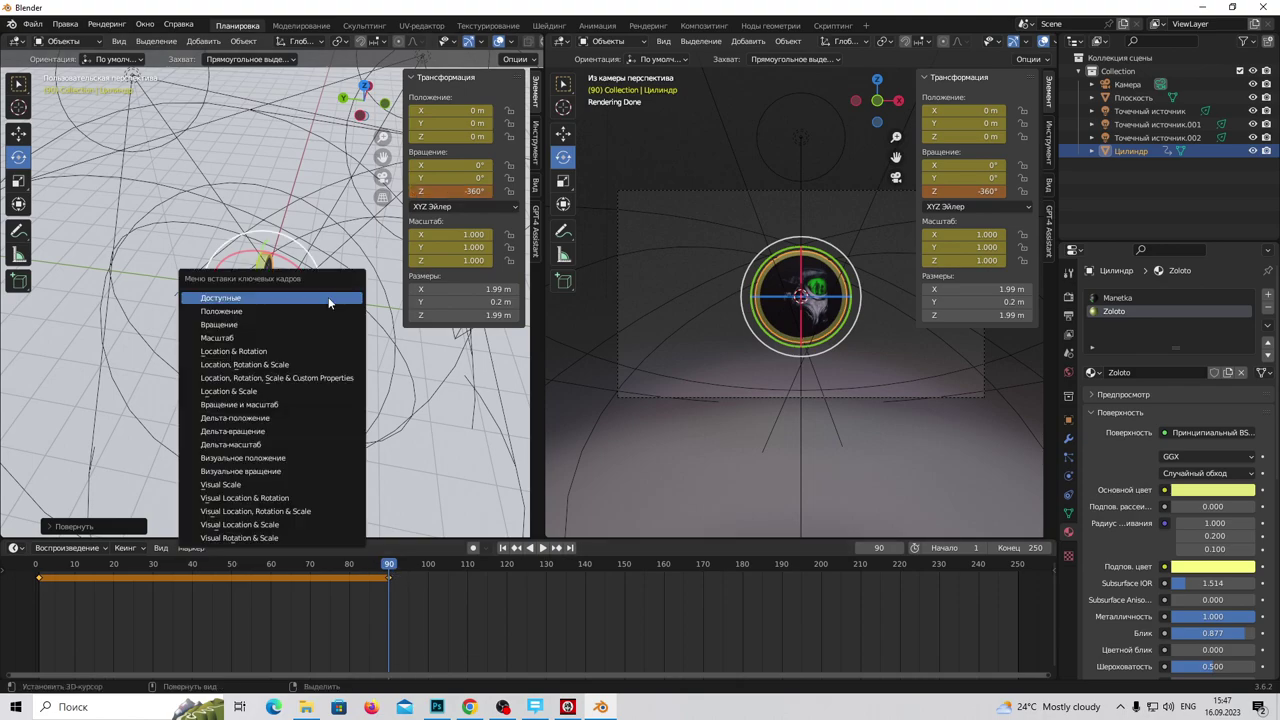
left_click(329, 302)
Step: Rewind to frame 1 and play the spin animation
left_click(366, 569)
left_click_drag(366, 569, 38, 566)
left_click(537, 548)
left_click(542, 549)
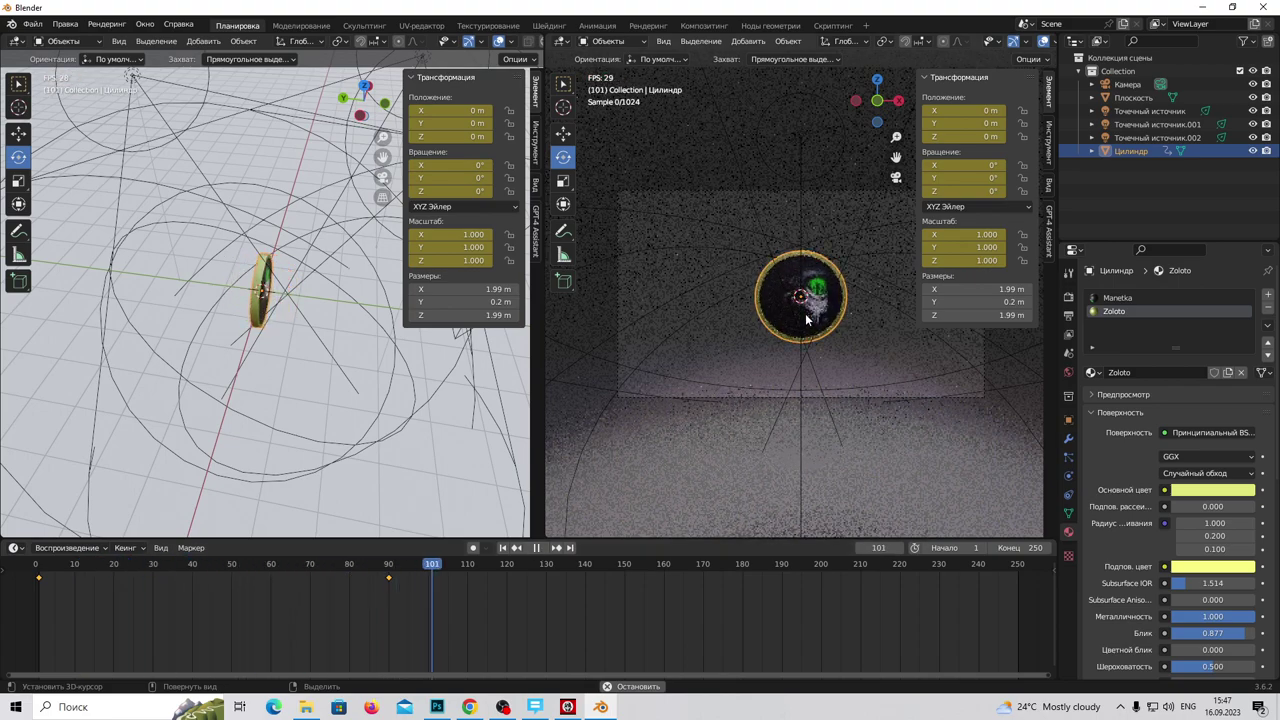
Step: Set the scene end frame to 90 and replay the spin from frame 1
key("space")
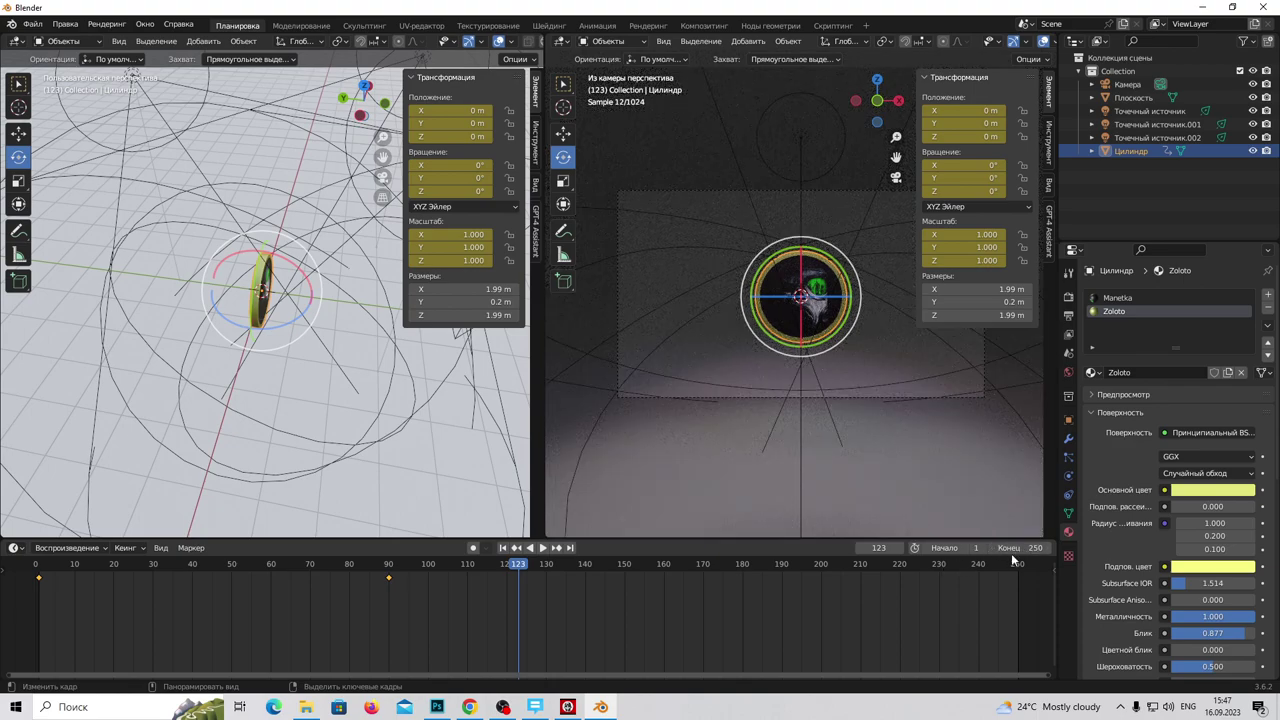
left_click(1012, 548)
type("90")
key("Return")
left_click_drag(492, 563, 38, 563)
left_click(542, 548)
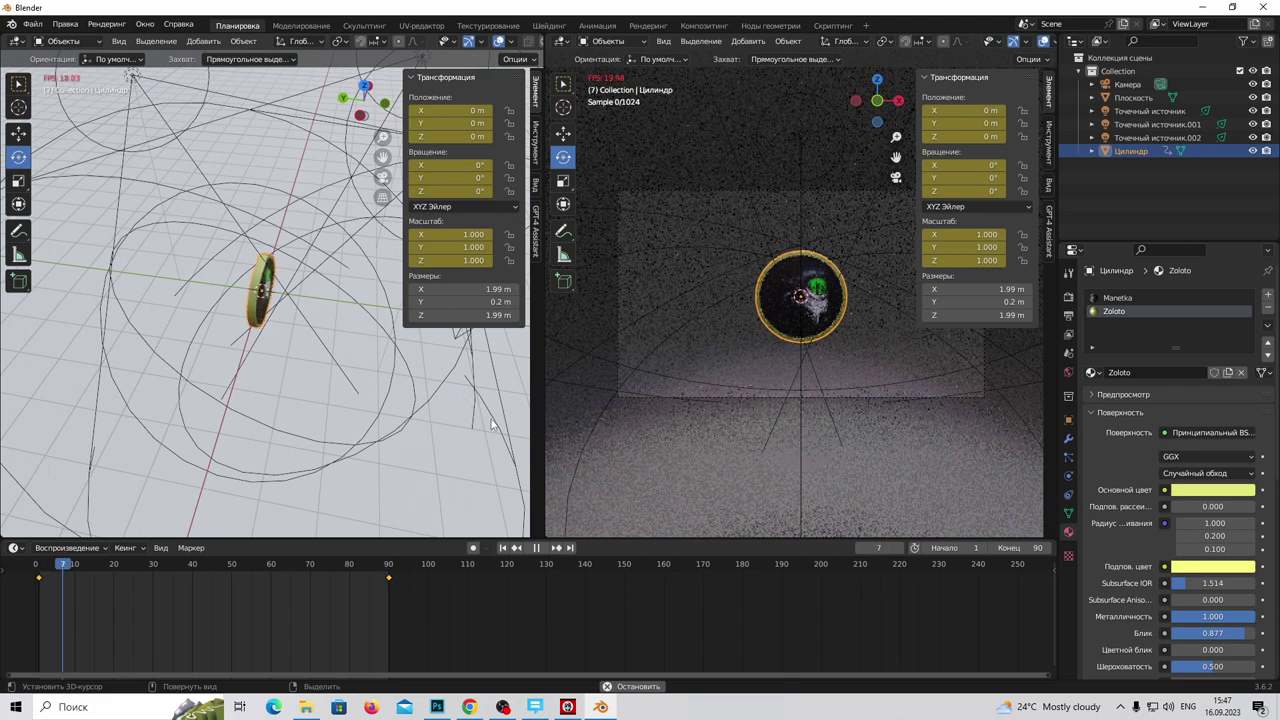
key("space")
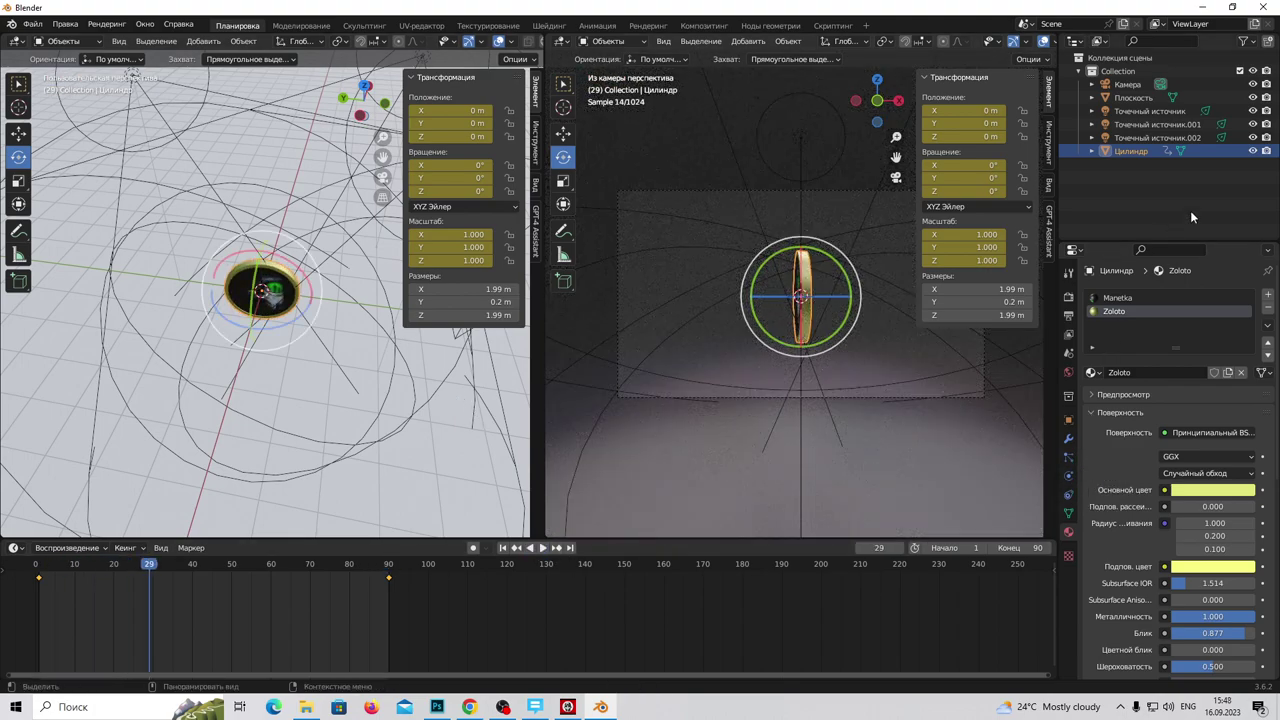
left_click(1128, 85)
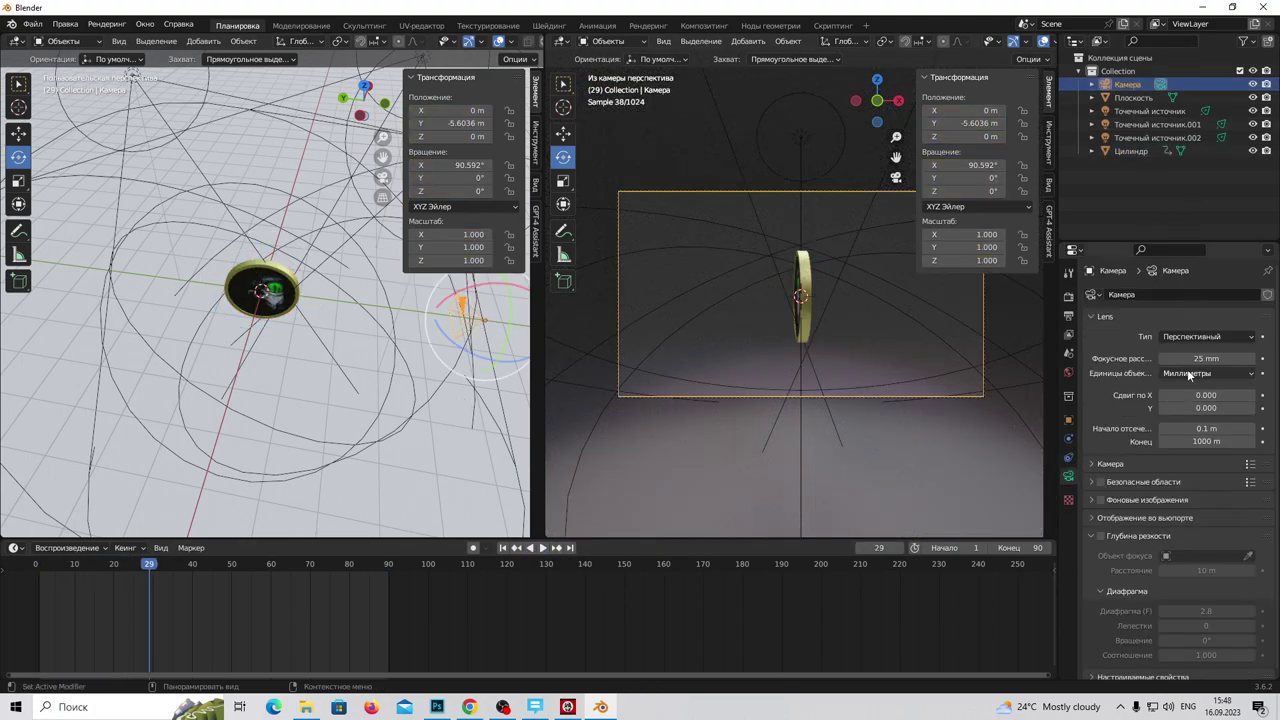
Step: Raise the camera focal length to 50 mm and lower the camera slightly along Z
left_click_drag(1205, 358, 1277, 358)
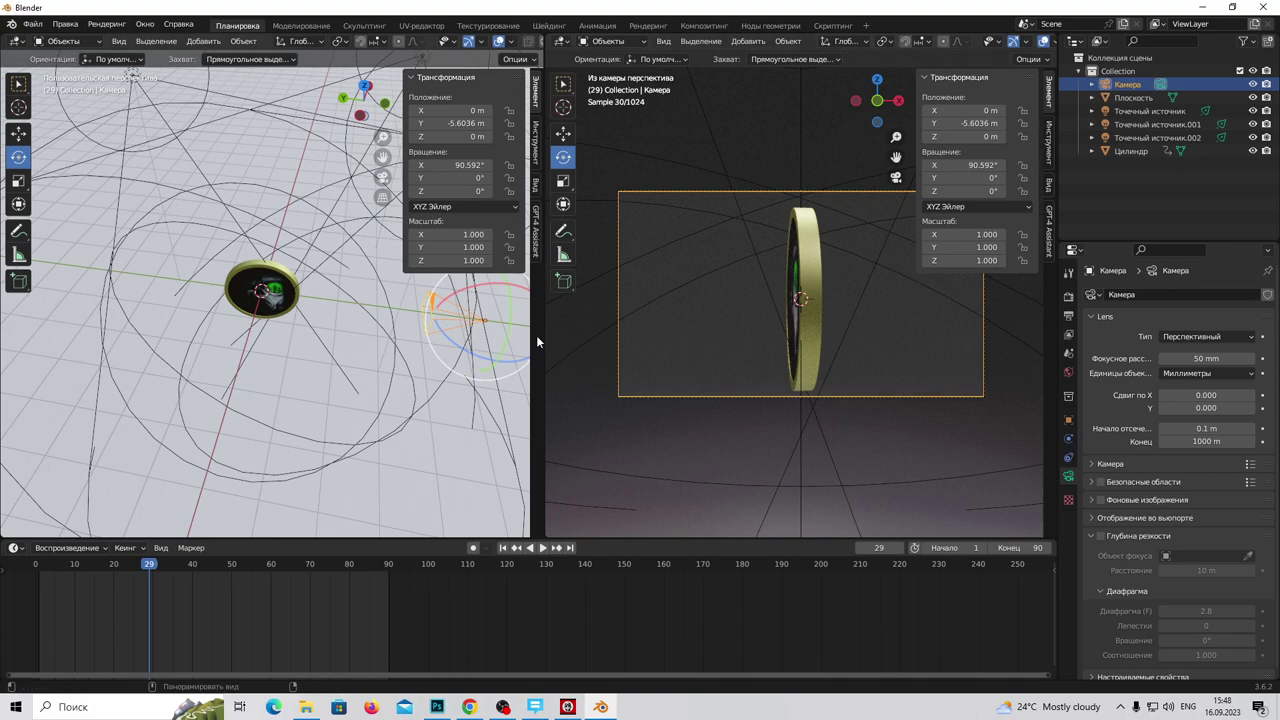
left_click(19, 133)
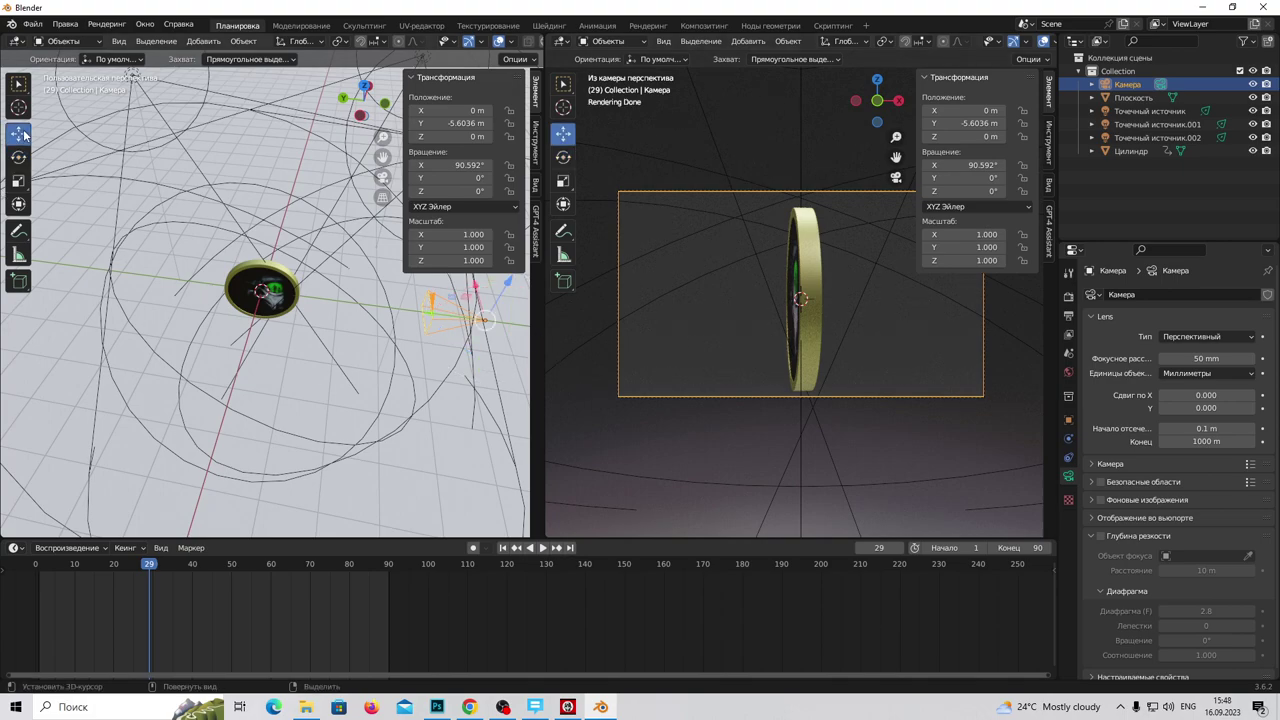
middle_click_drag(348, 374, 407, 353)
left_click_drag(405, 320, 407, 320)
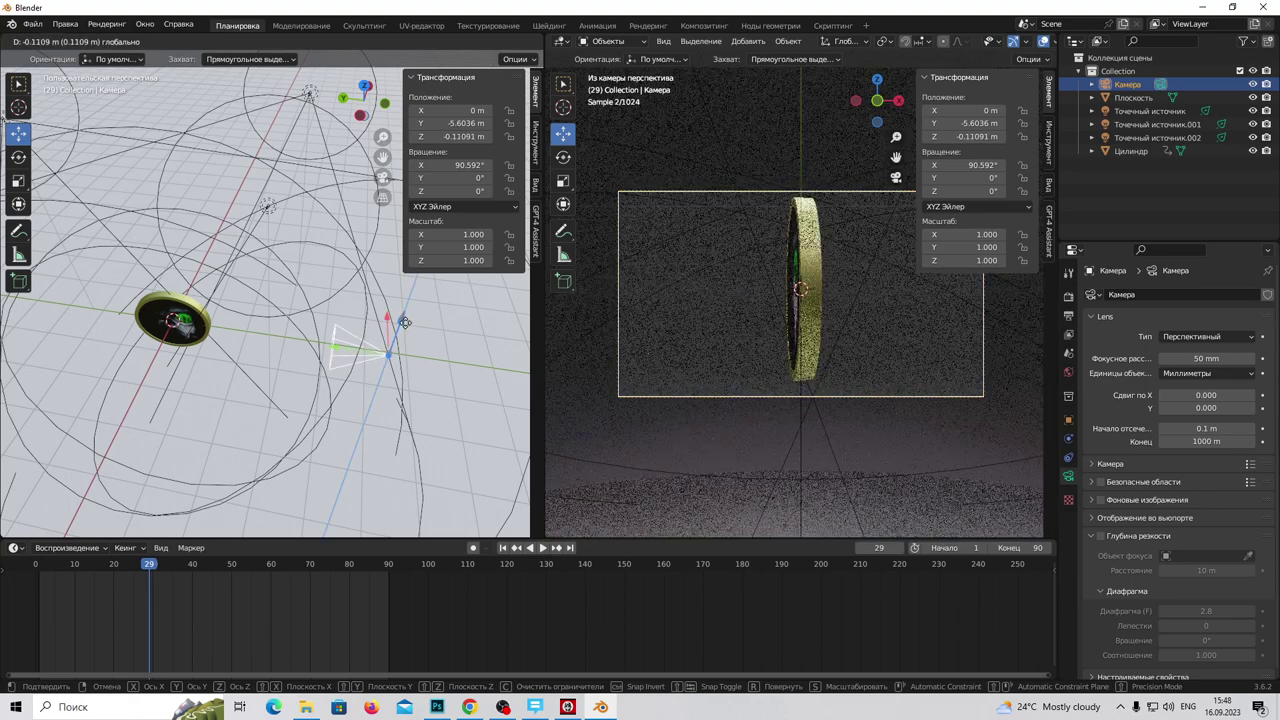
mouse_move(407, 320)
left_mouse_down()
mouse_move(404, 332)
mouse_move(336, 343)
mouse_move(412, 351)
left_mouse_up()
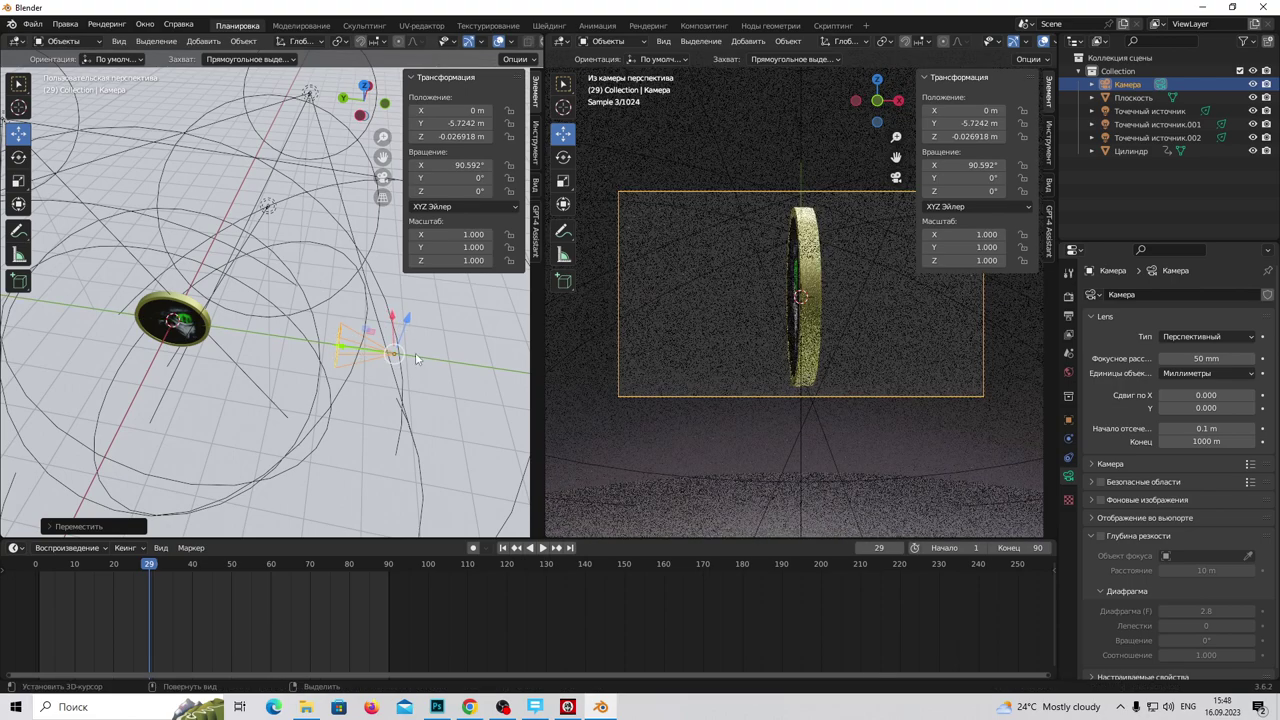
Step: Play the spin animation, stop it, and return the timeline to frame 1
left_click_drag(152, 567, 44, 568)
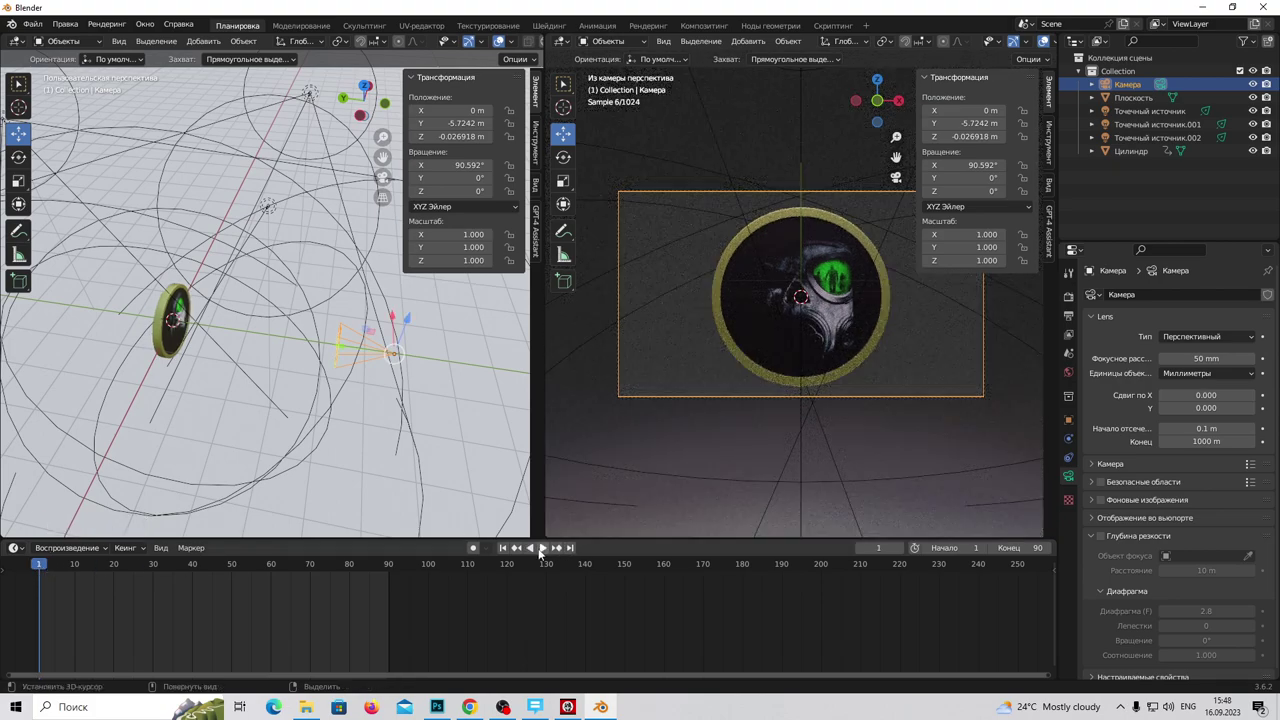
left_click(537, 548)
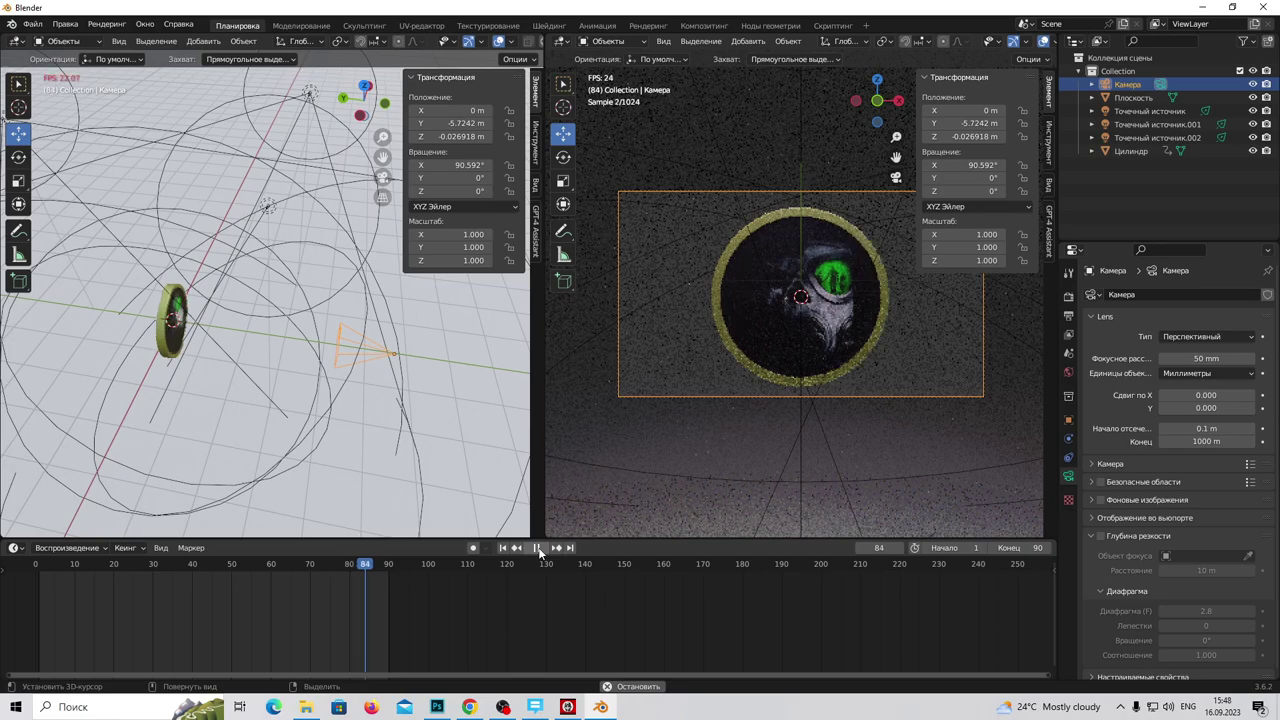
left_click(539, 549)
left_click(43, 567)
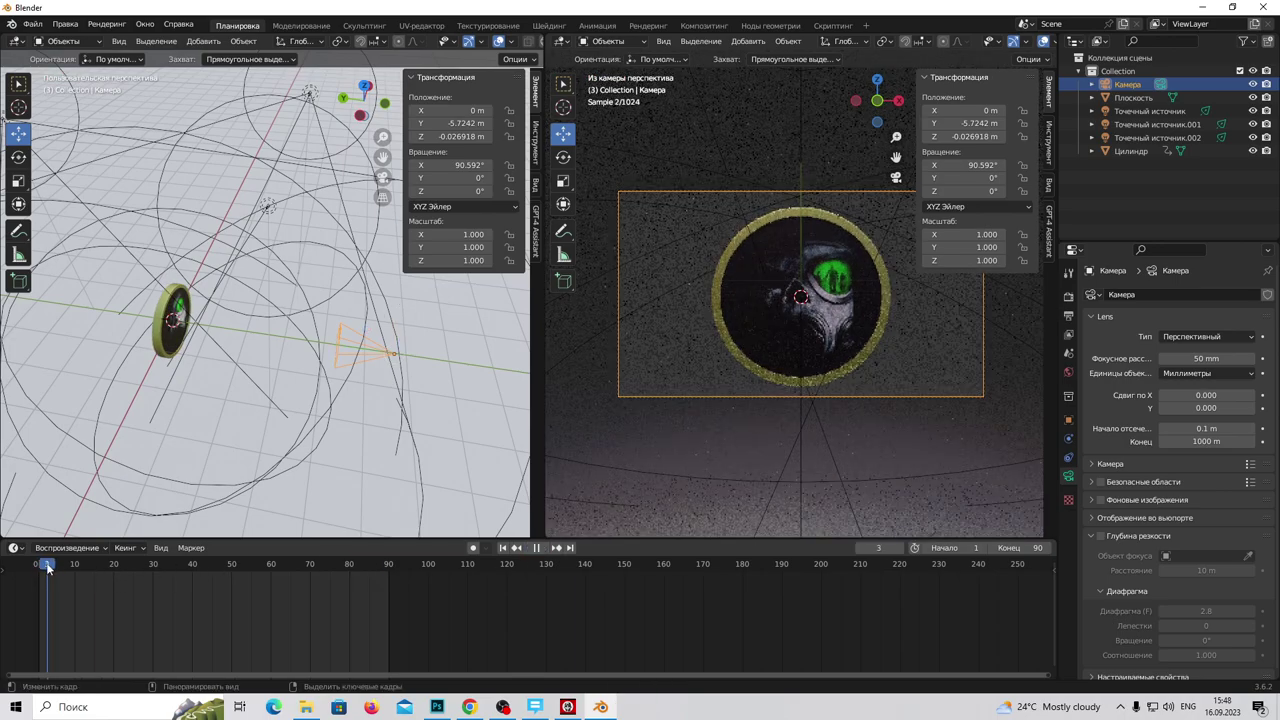
key("Escape")
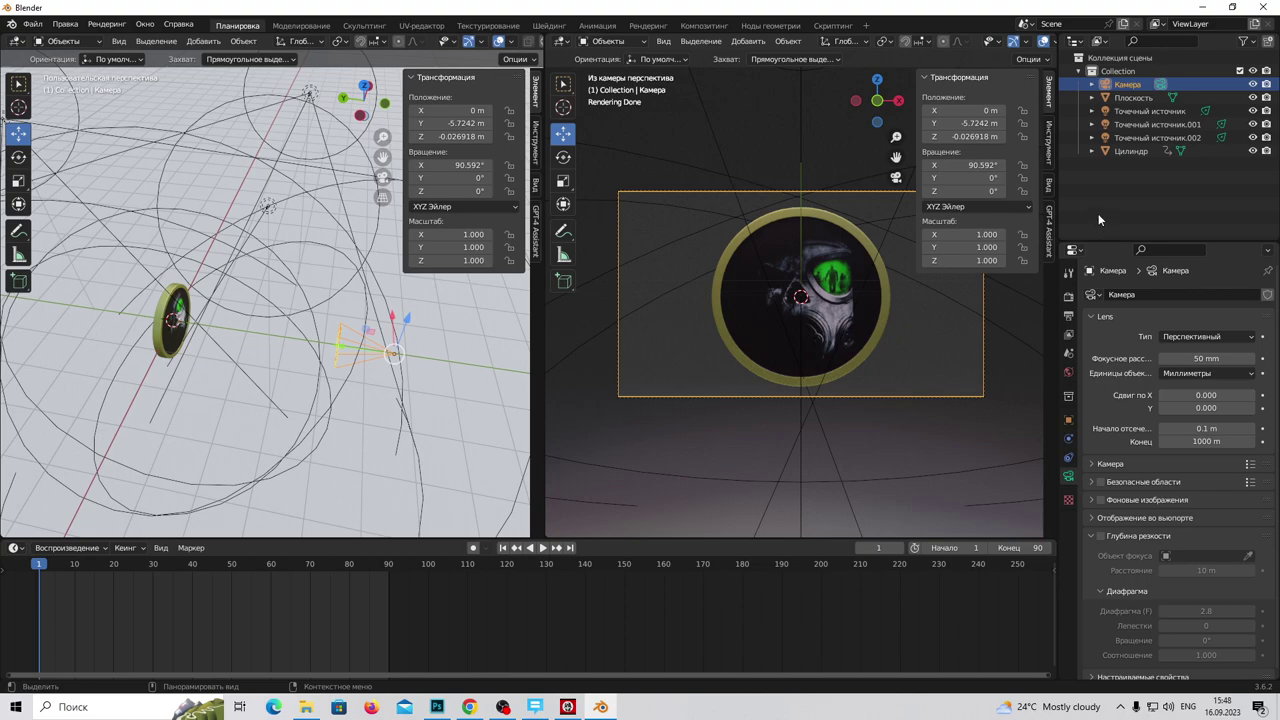
Step: Set the final render Max Samples to 2024
left_click(1068, 298)
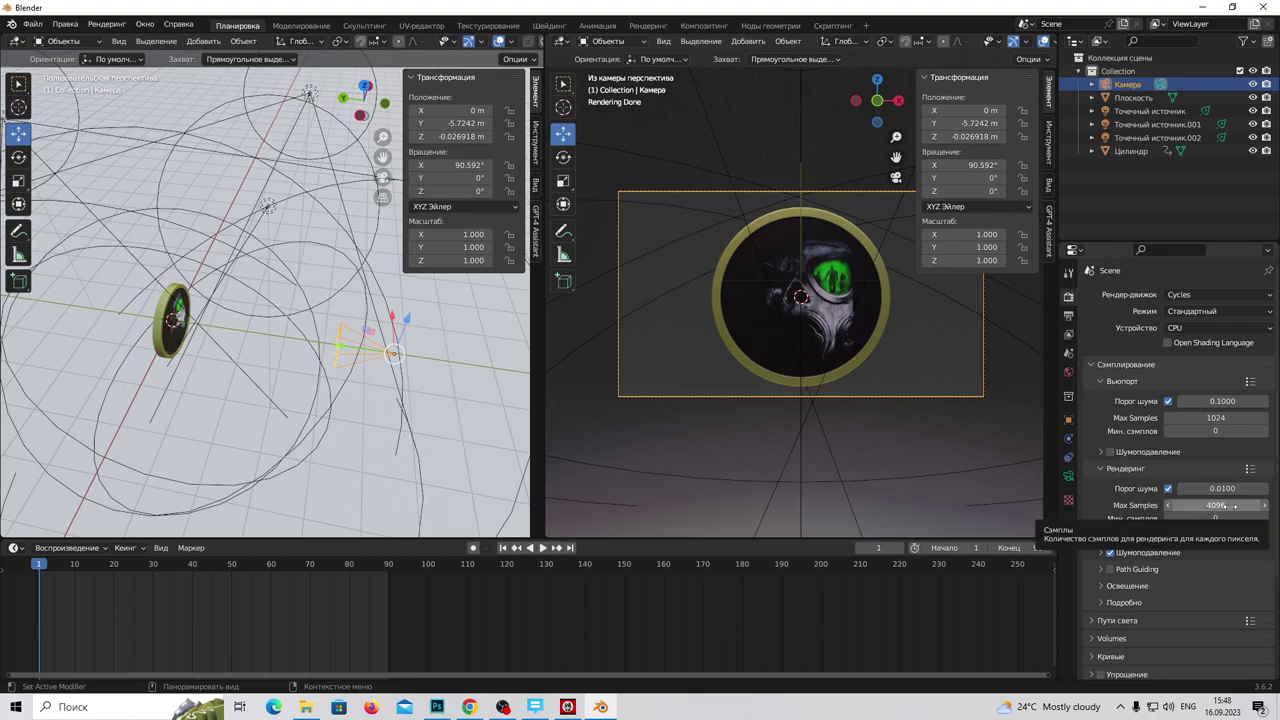
left_click(1232, 507)
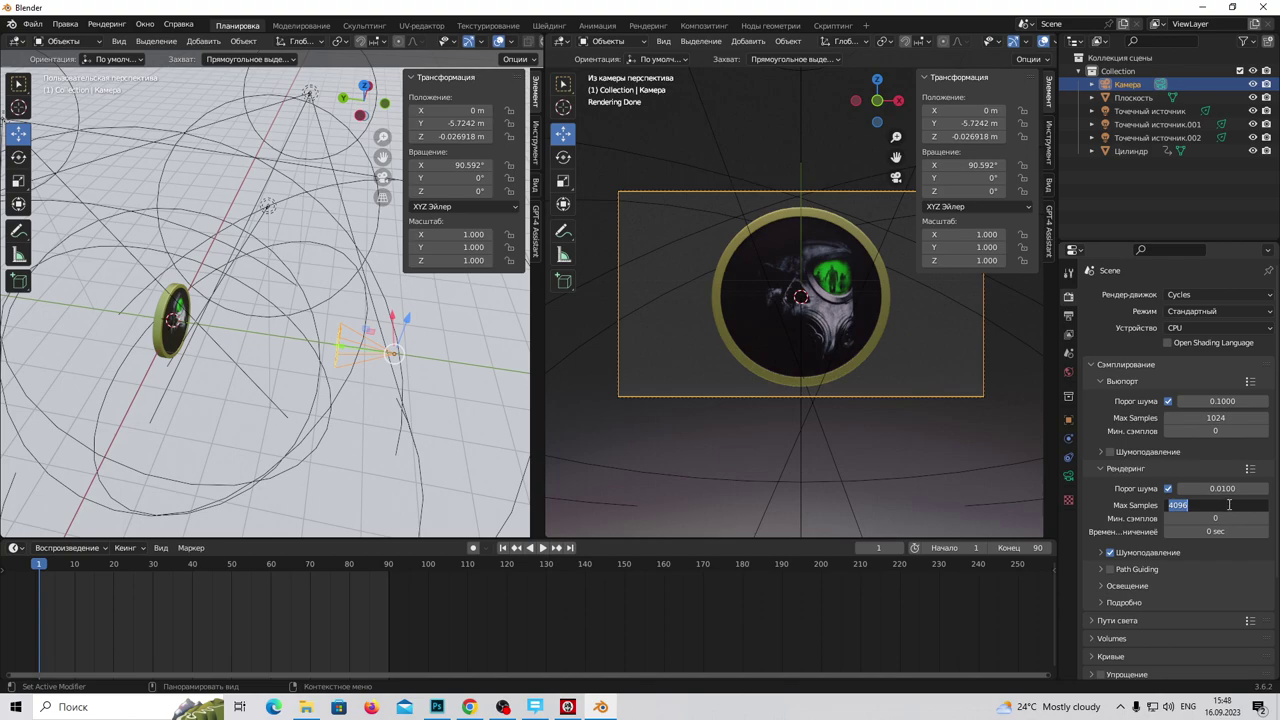
type("2024")
key("Return")
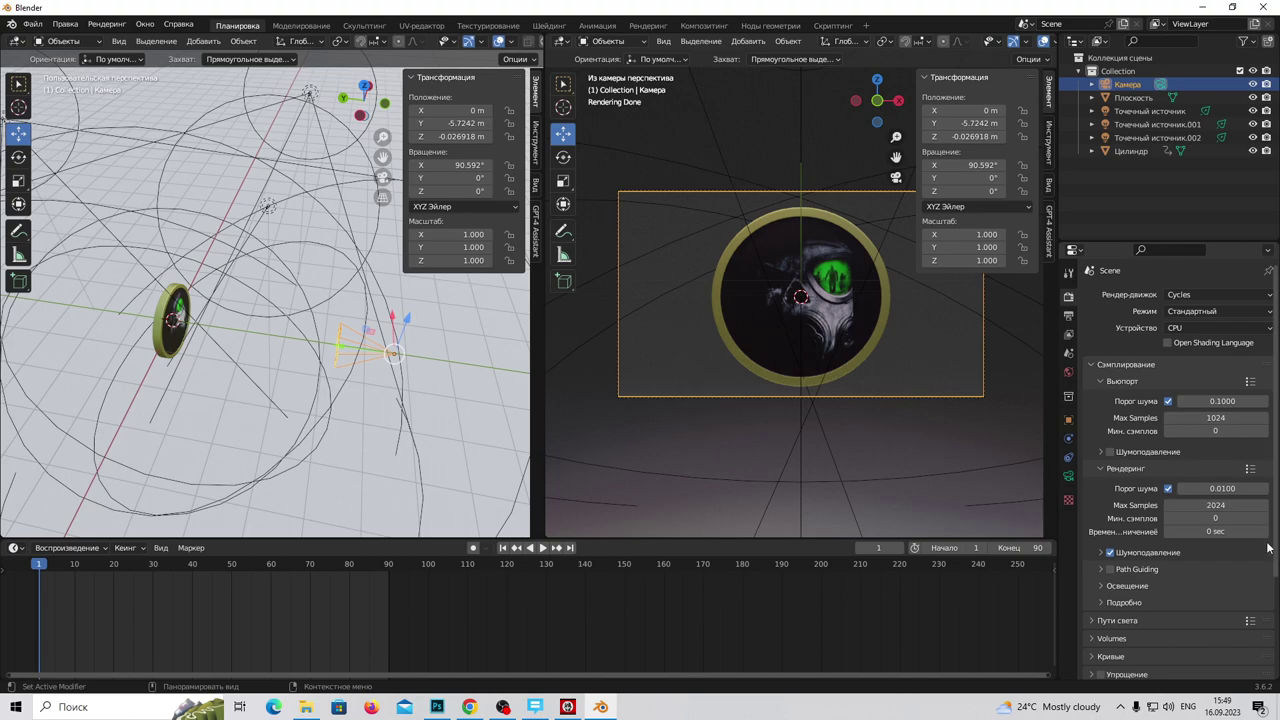
Step: Inspect the Bake, Performance and Film render panels, collapsing each afterward
scroll(1256, 588, "down", 1)
scroll(1257, 597, "down", 1)
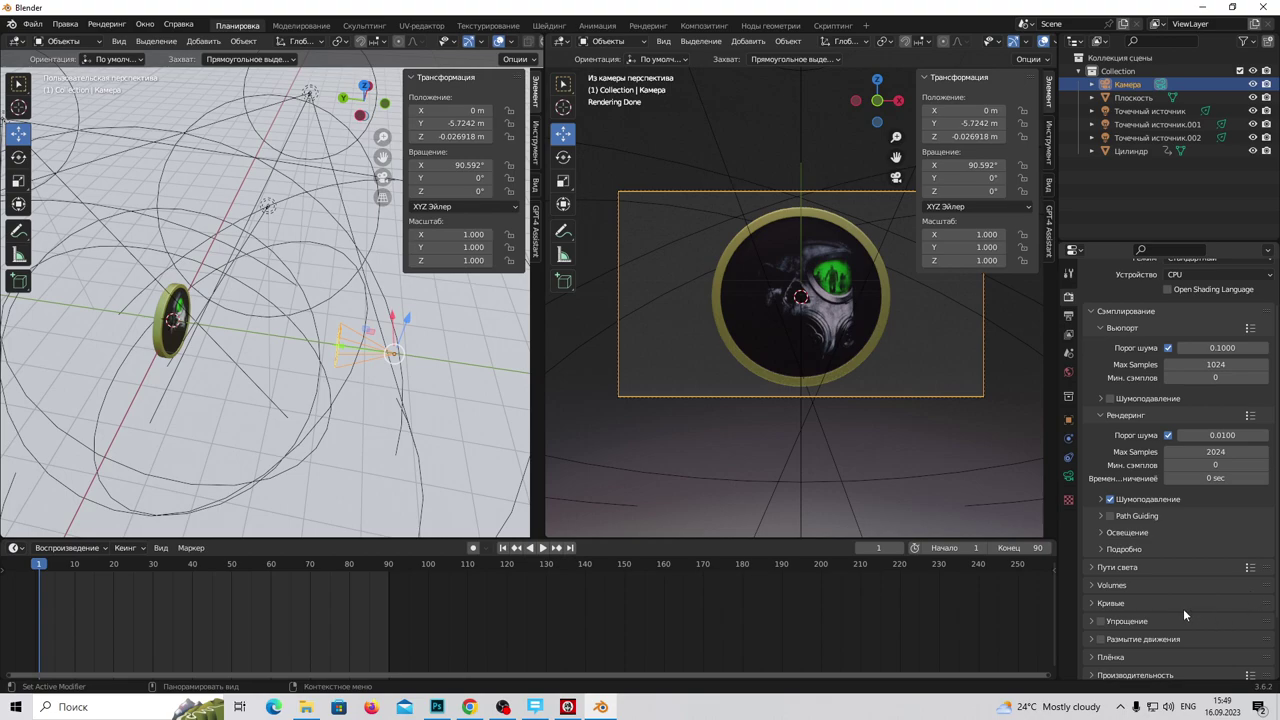
scroll(1183, 608, "down", 2)
scroll(1183, 608, "down", 1)
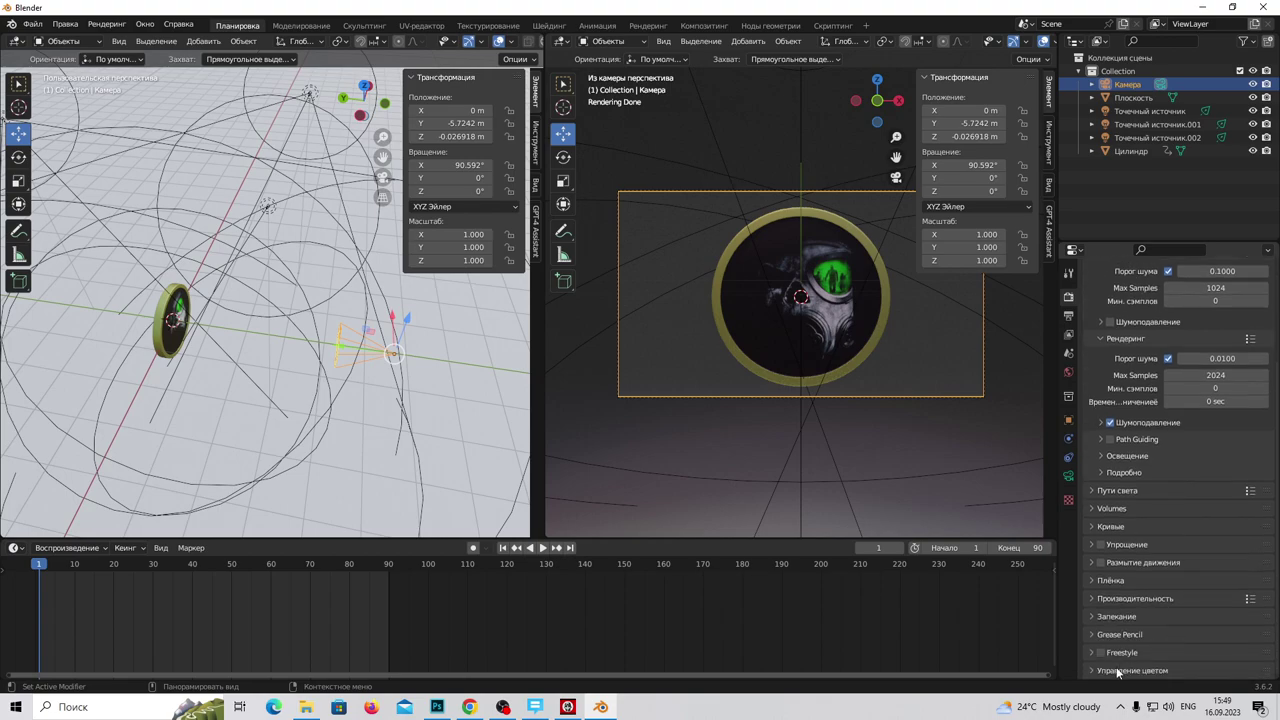
left_click(1114, 620)
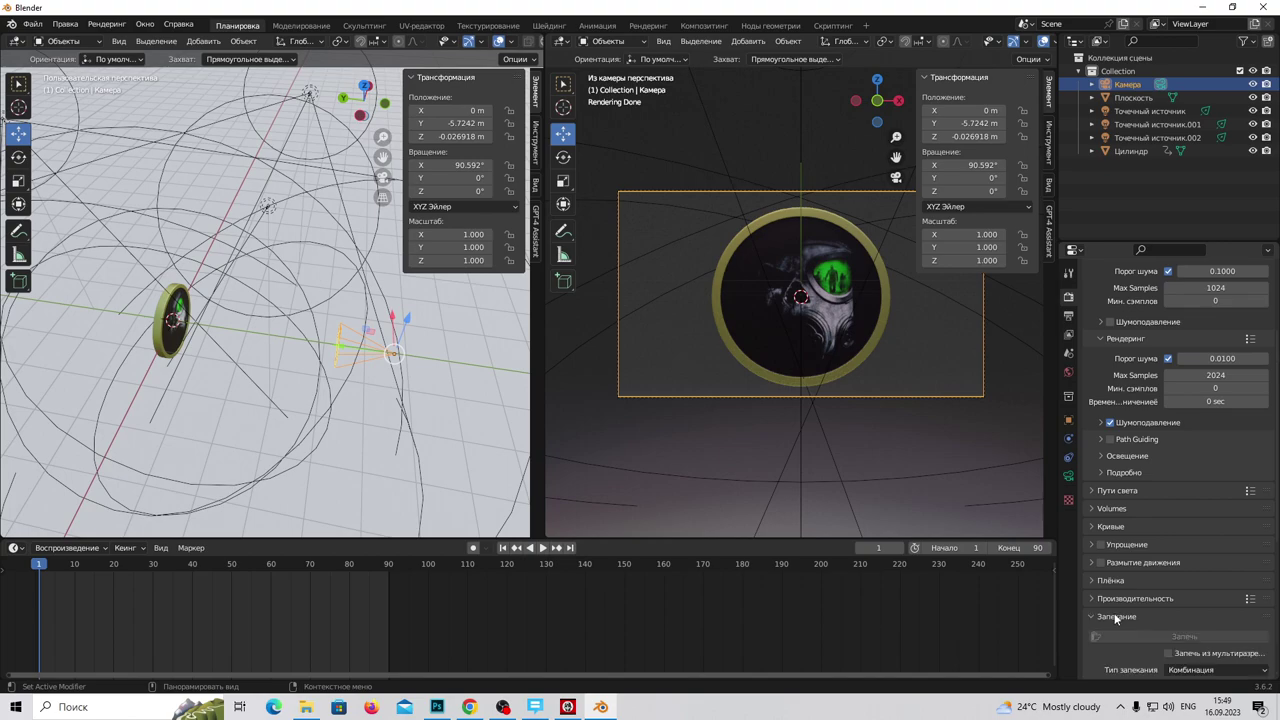
left_click(1114, 620)
left_click(1112, 598)
left_click(1110, 595)
left_click(1111, 582)
scroll(1122, 628, "down", 2)
scroll(1122, 628, "down", 2)
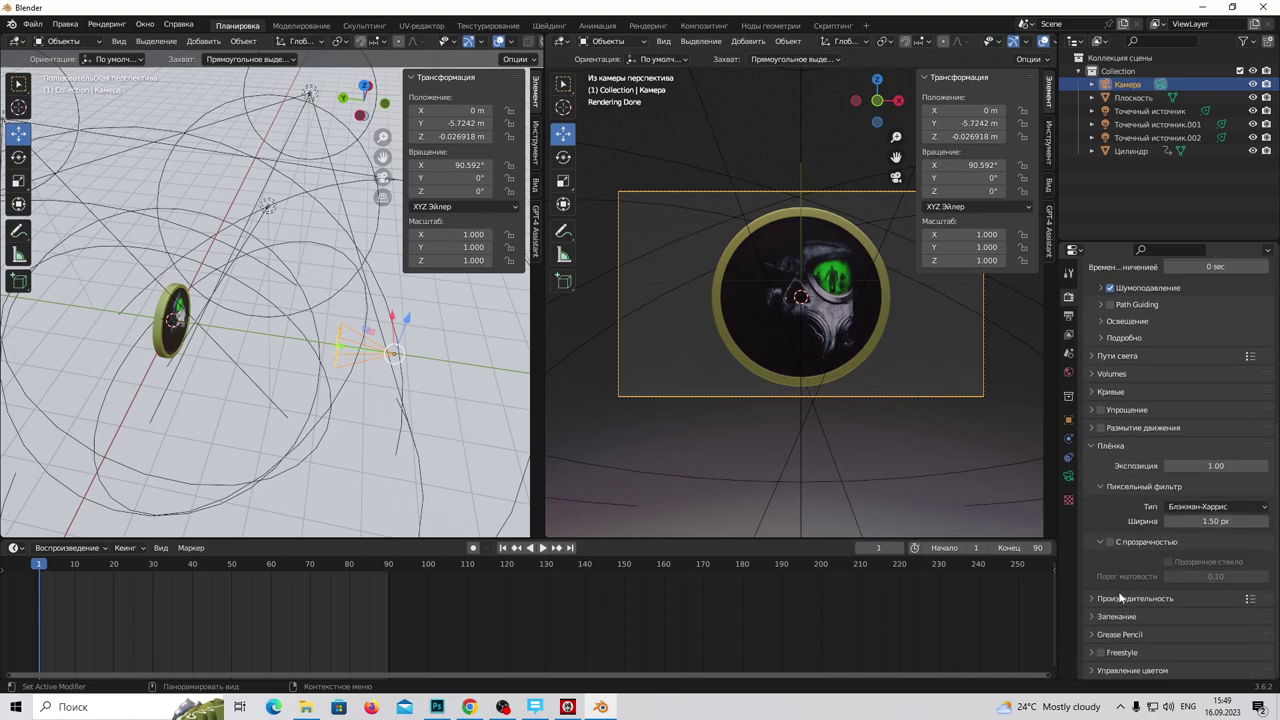
left_click(1111, 447)
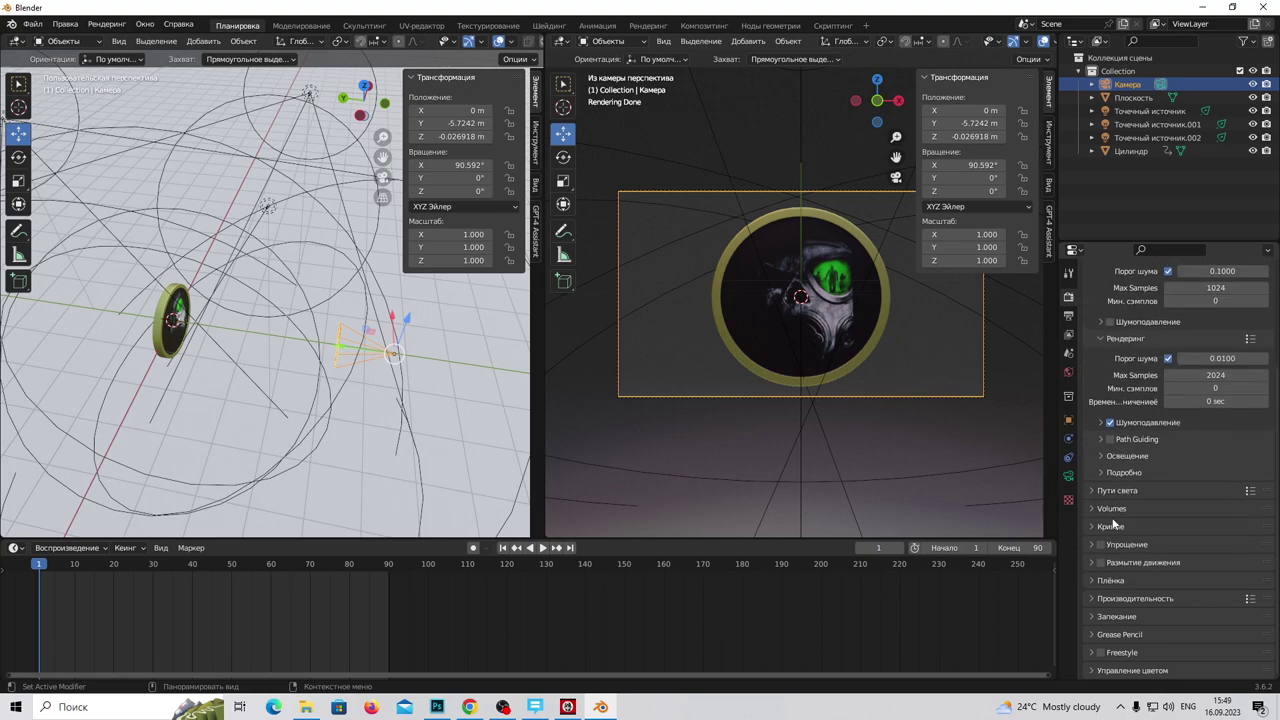
left_click(1069, 276)
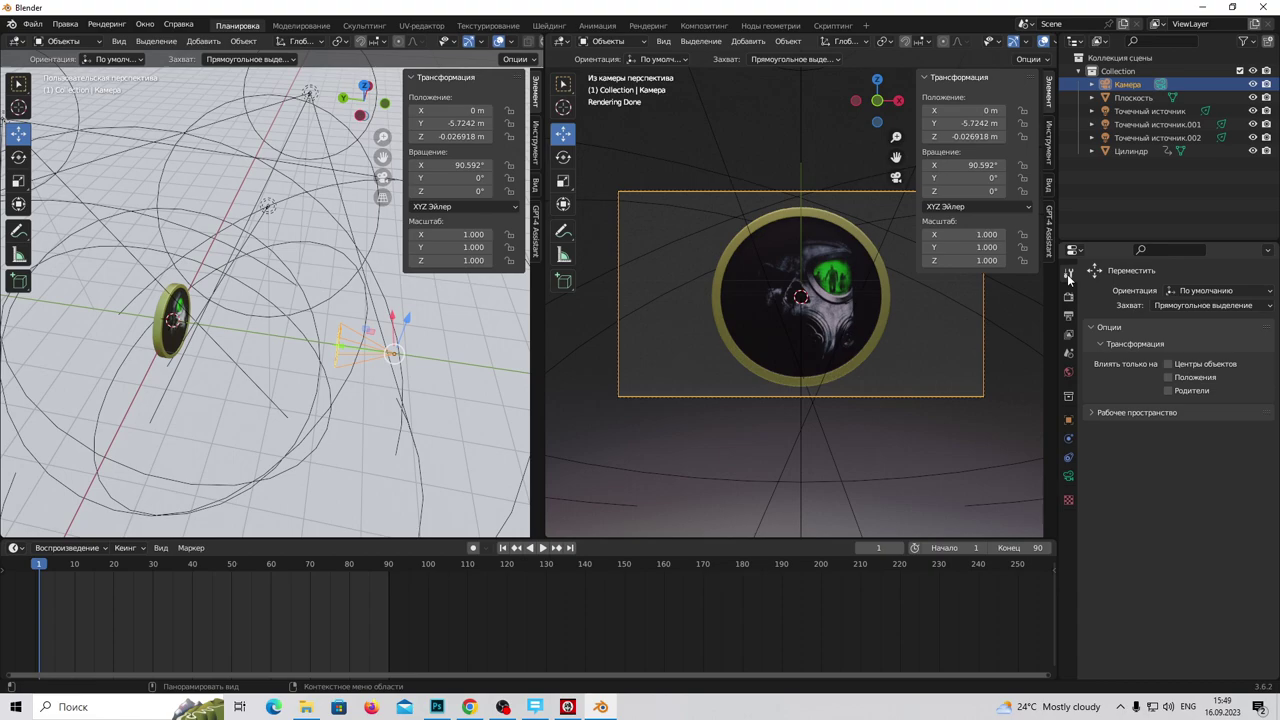
Step: Set the output file format to AVI JPEG at 100% quality
left_click(1069, 316)
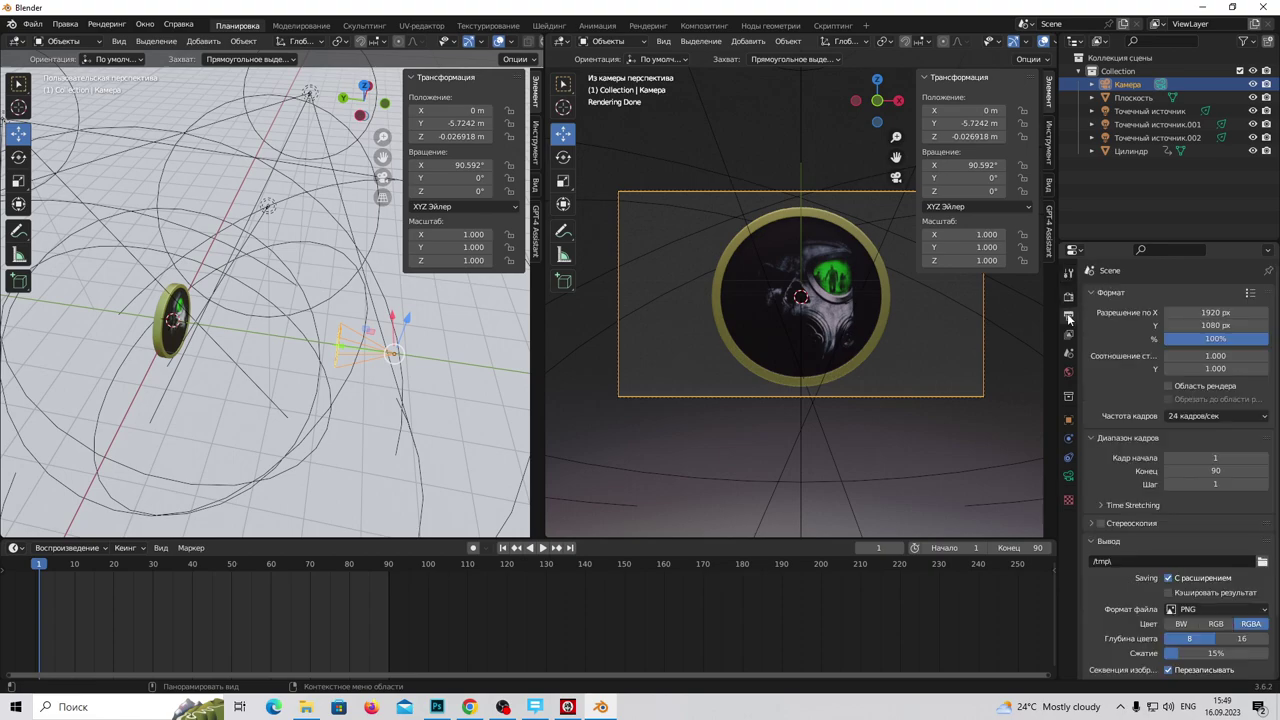
scroll(1158, 506, "down", 2)
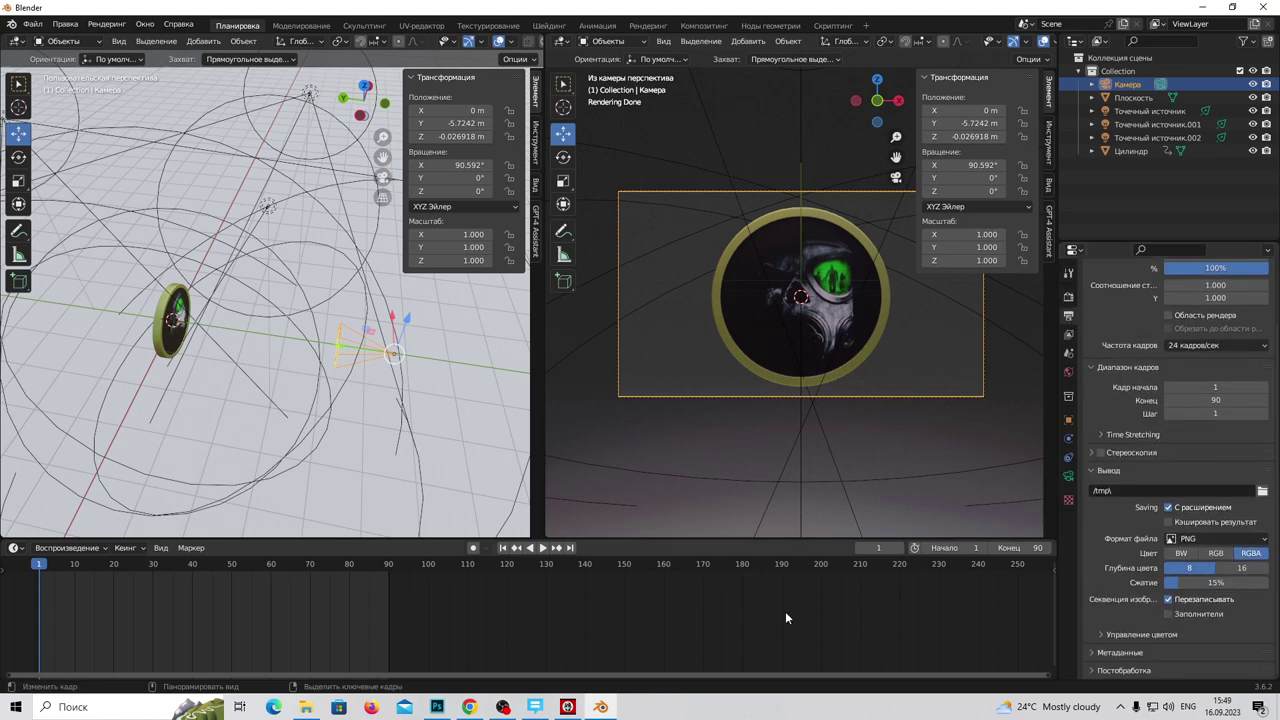
left_click(1253, 540)
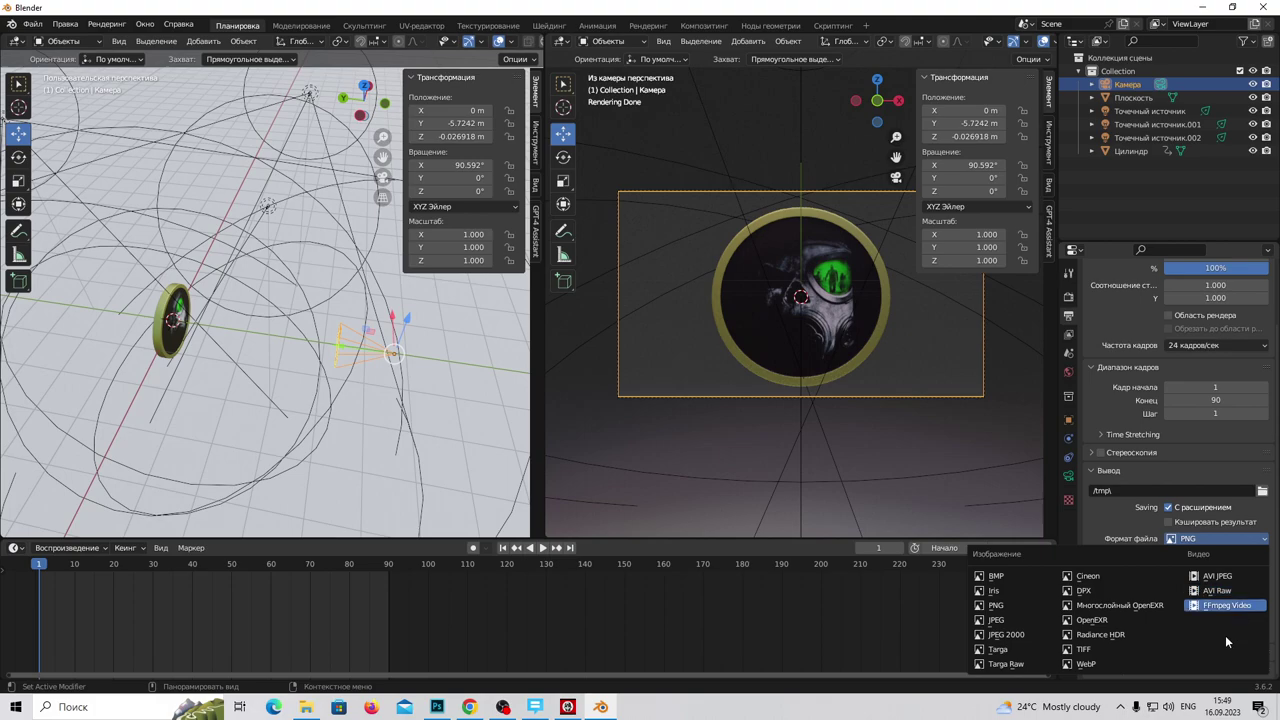
left_click(1240, 578)
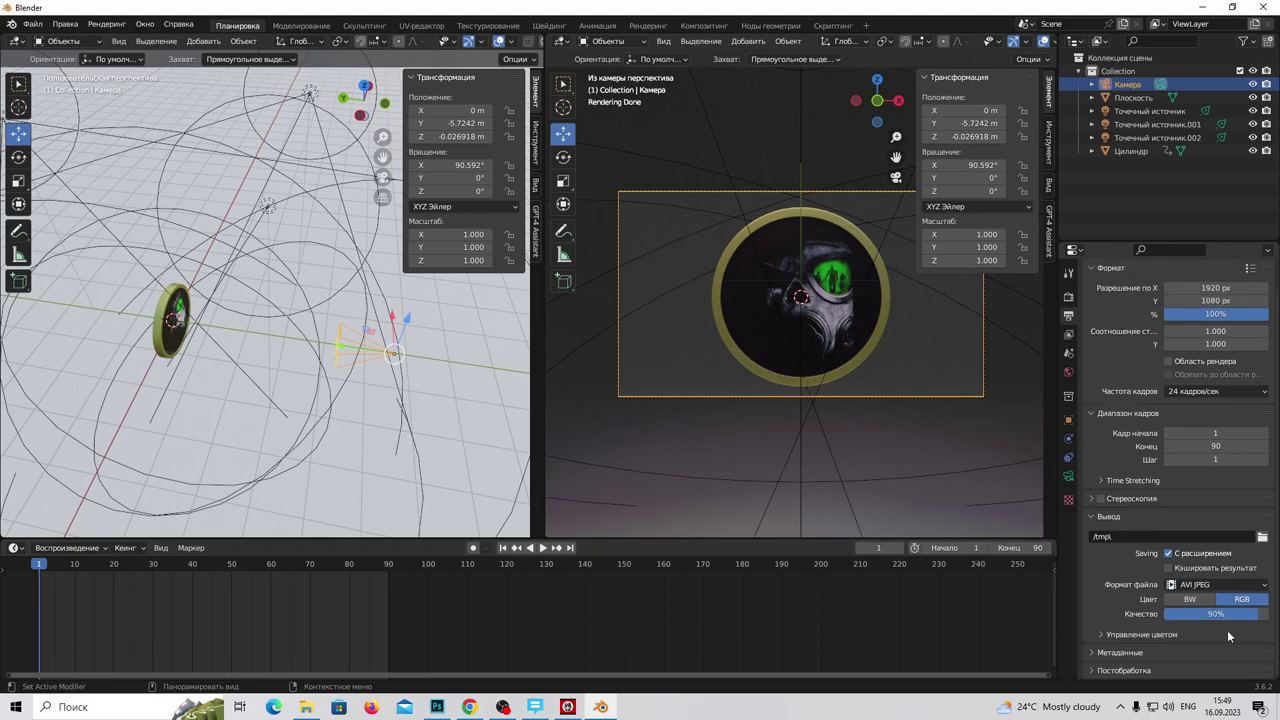
left_click_drag(1259, 618, 1270, 618)
Step: Check the /tmp\ output folder in the file browser without changing it
left_click(1262, 538)
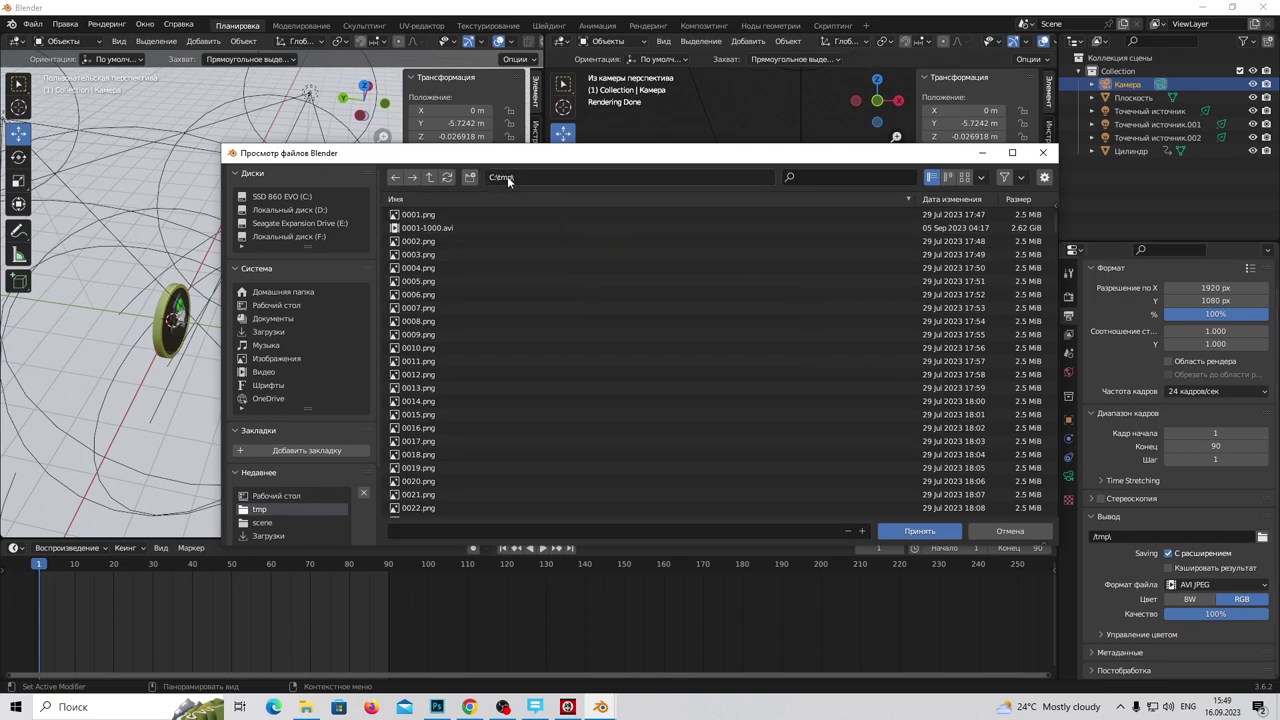
left_click(1047, 154)
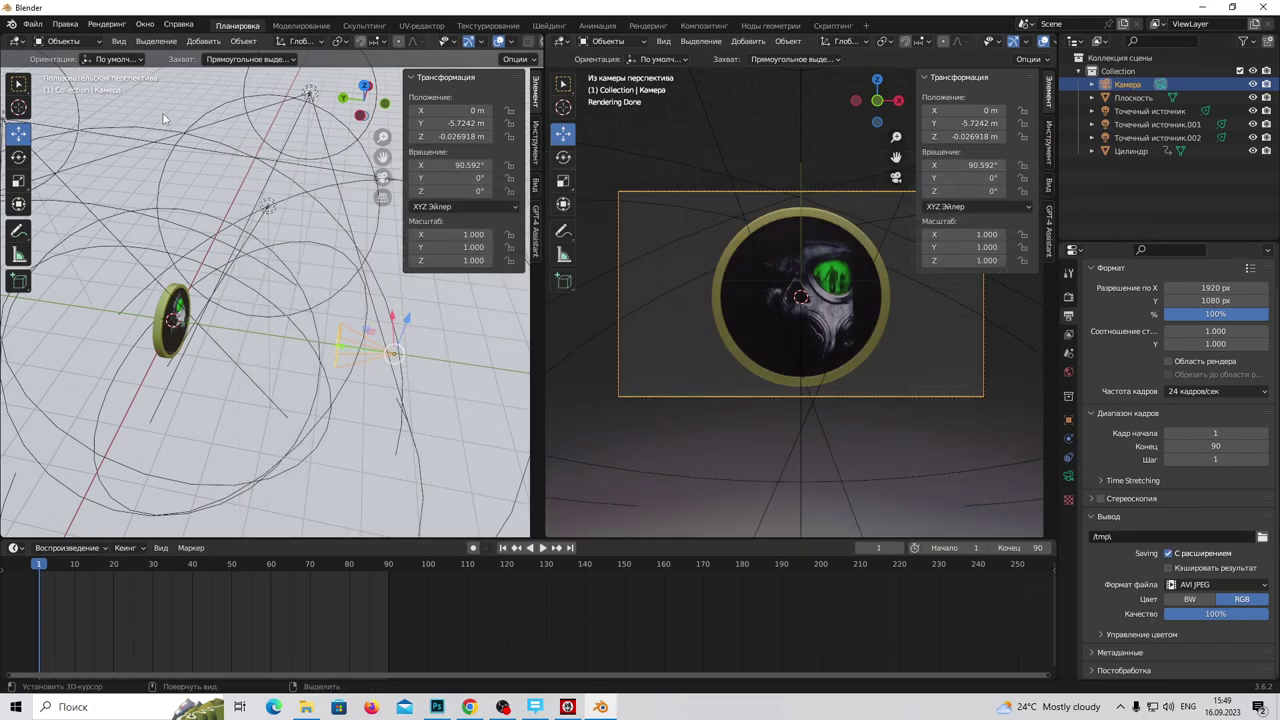
left_click(106, 24)
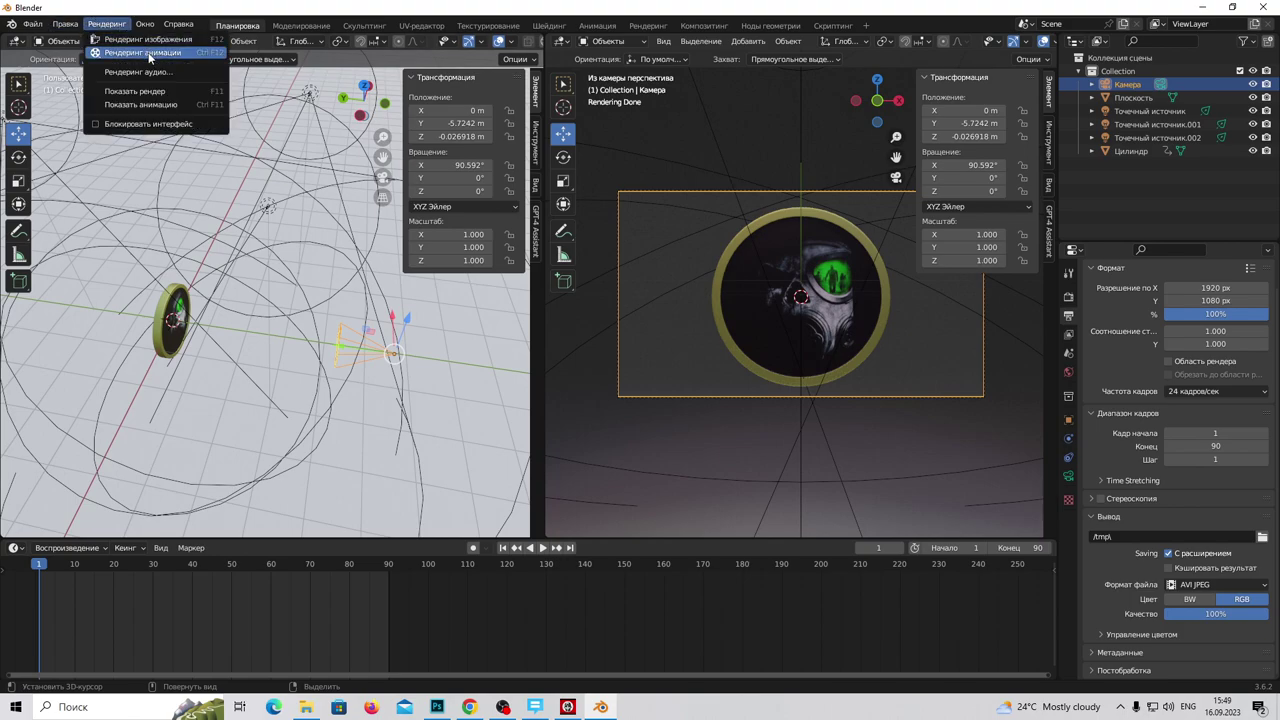
Step: Render all 90 frames of the spinning disc animation, then close the render window
left_click(149, 54)
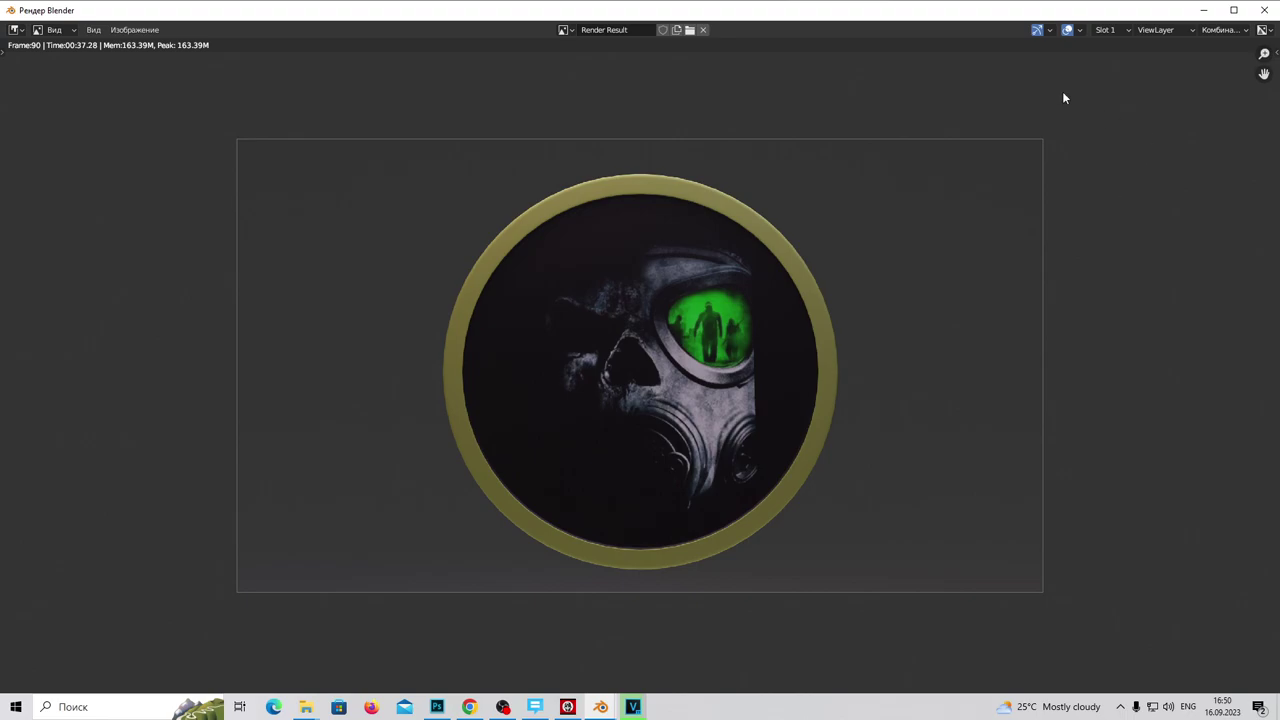
left_click(1268, 12)
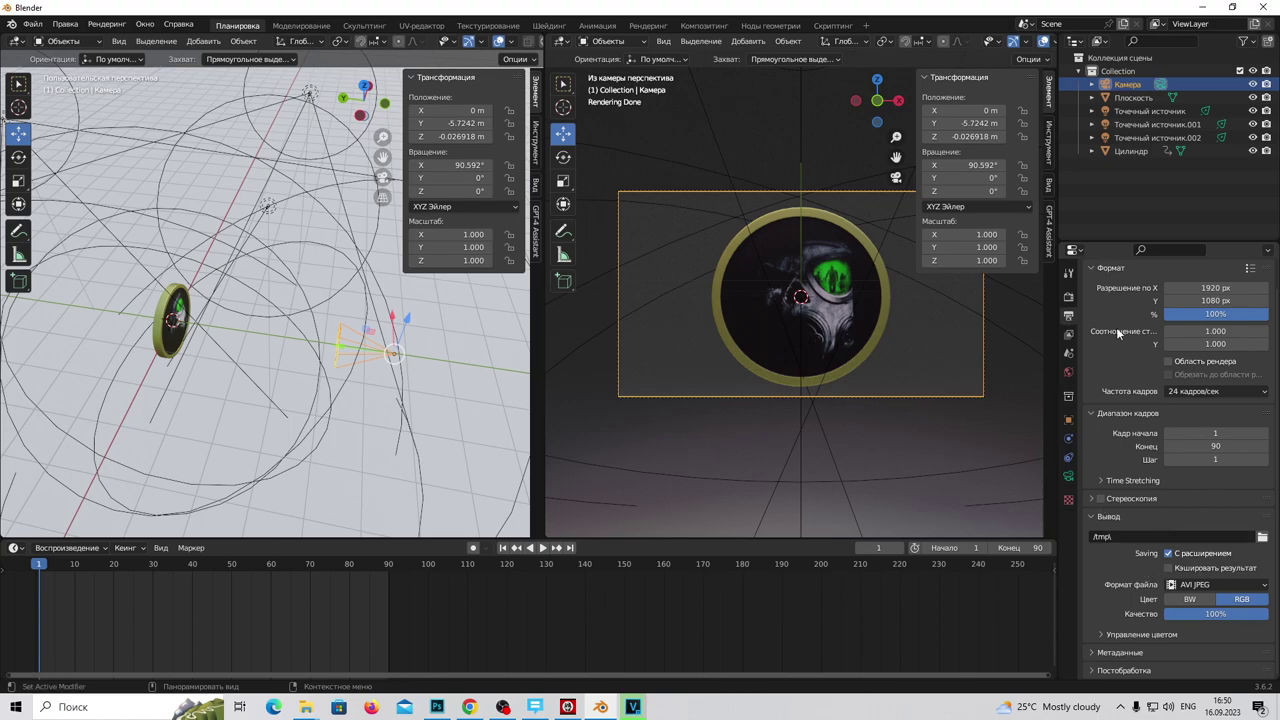
Step: Review the Render, Tool and Camera property settings
left_click(1069, 298)
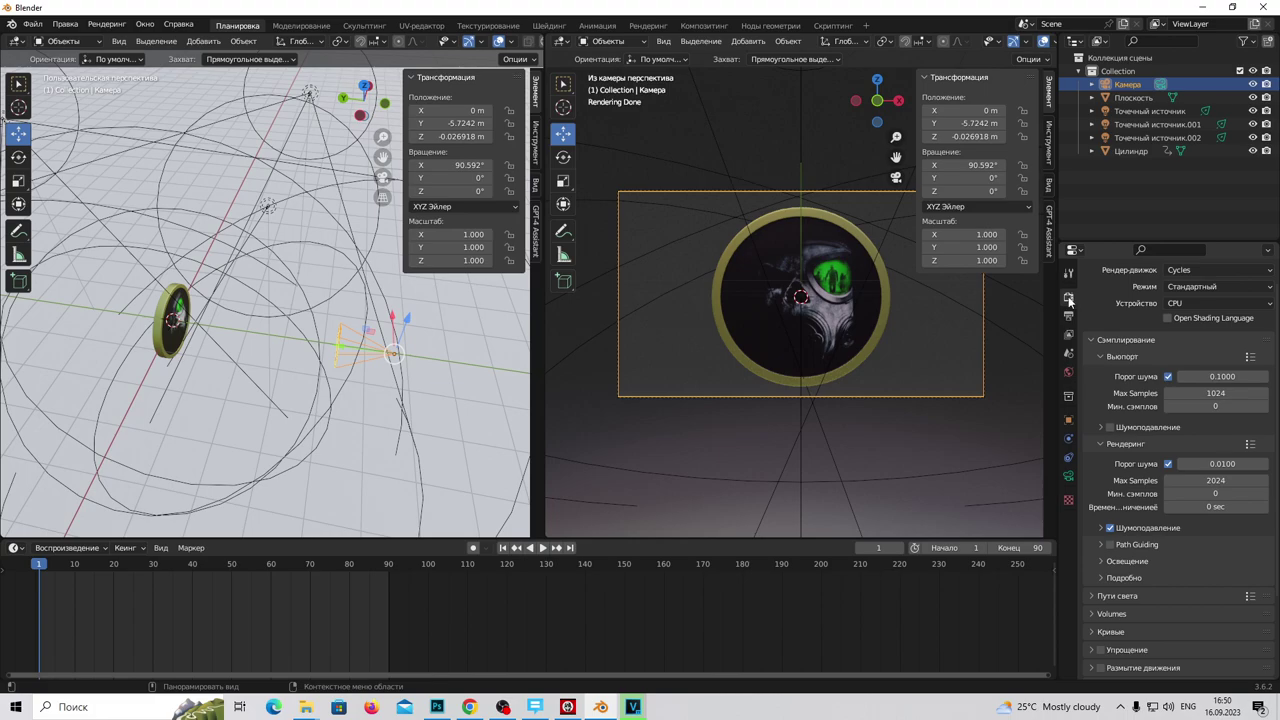
scroll(1220, 576, "down", 2)
scroll(1169, 477, "up", 3)
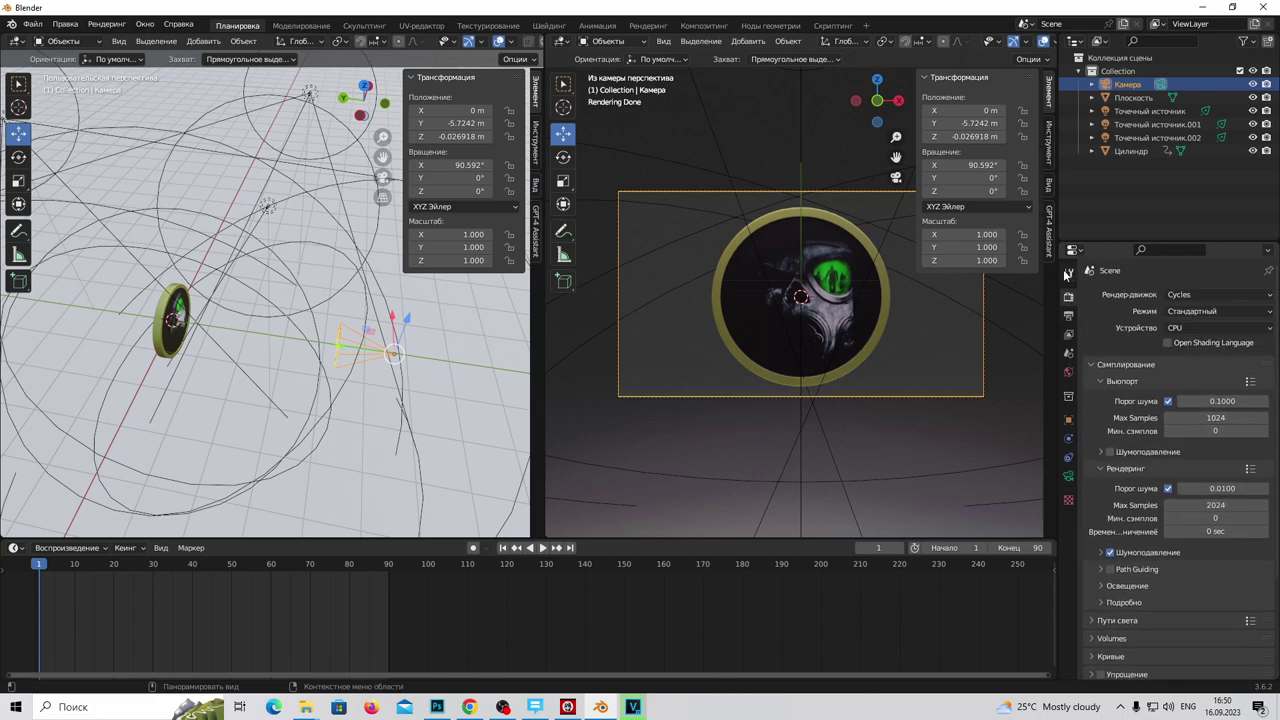
left_click(1067, 273)
left_click(1069, 476)
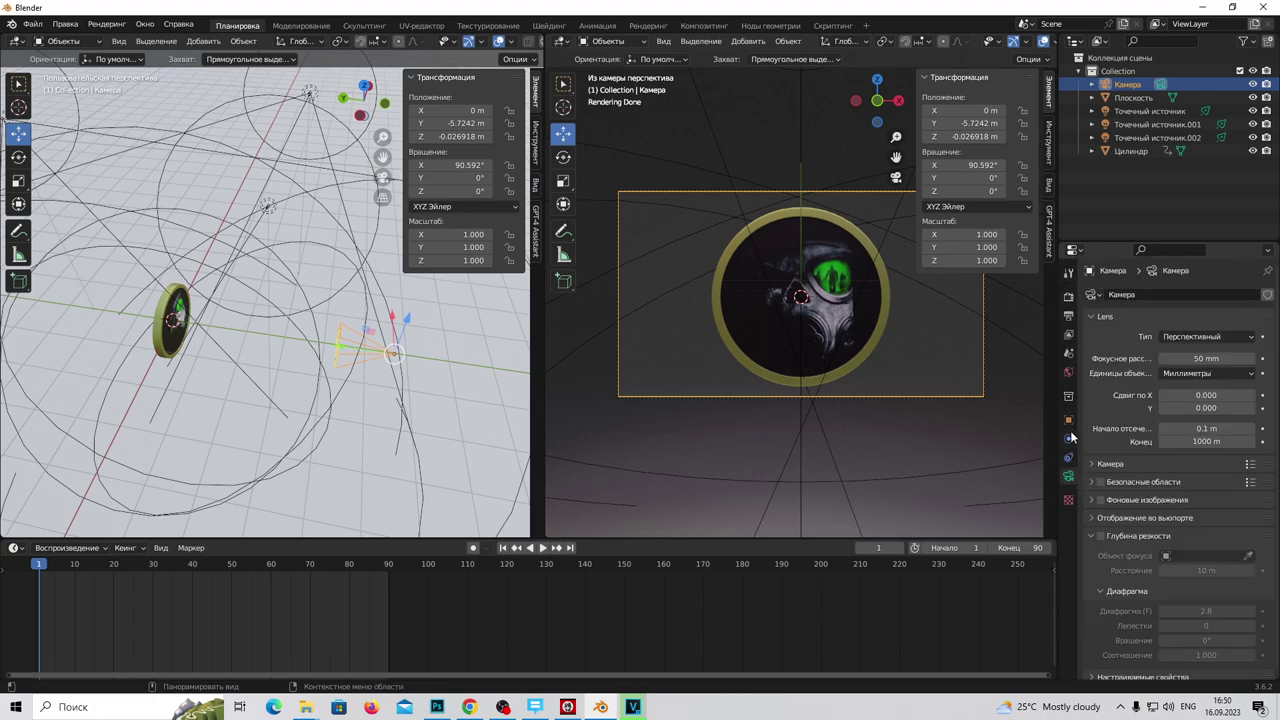
Step: In the Output settings' folder browser, confirm 0001-0090.avi exists in C:\tmp\, then cancel
left_click(1068, 316)
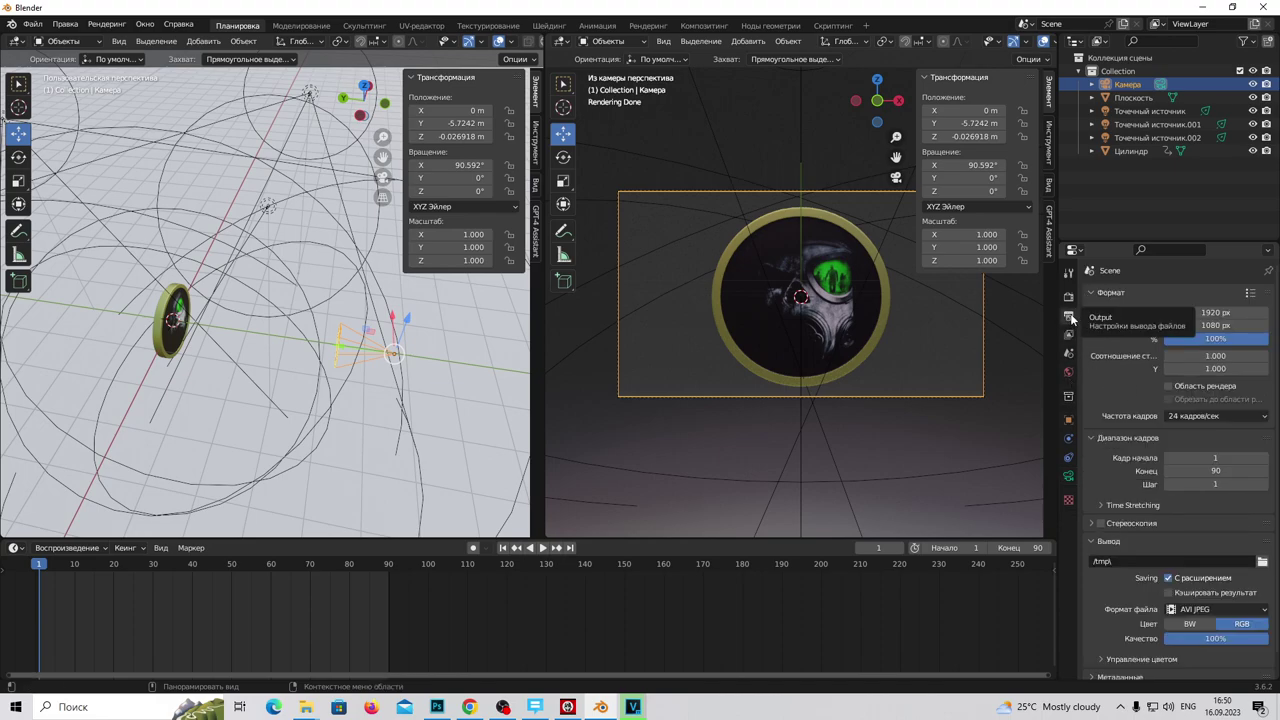
scroll(1230, 546, "down", 1)
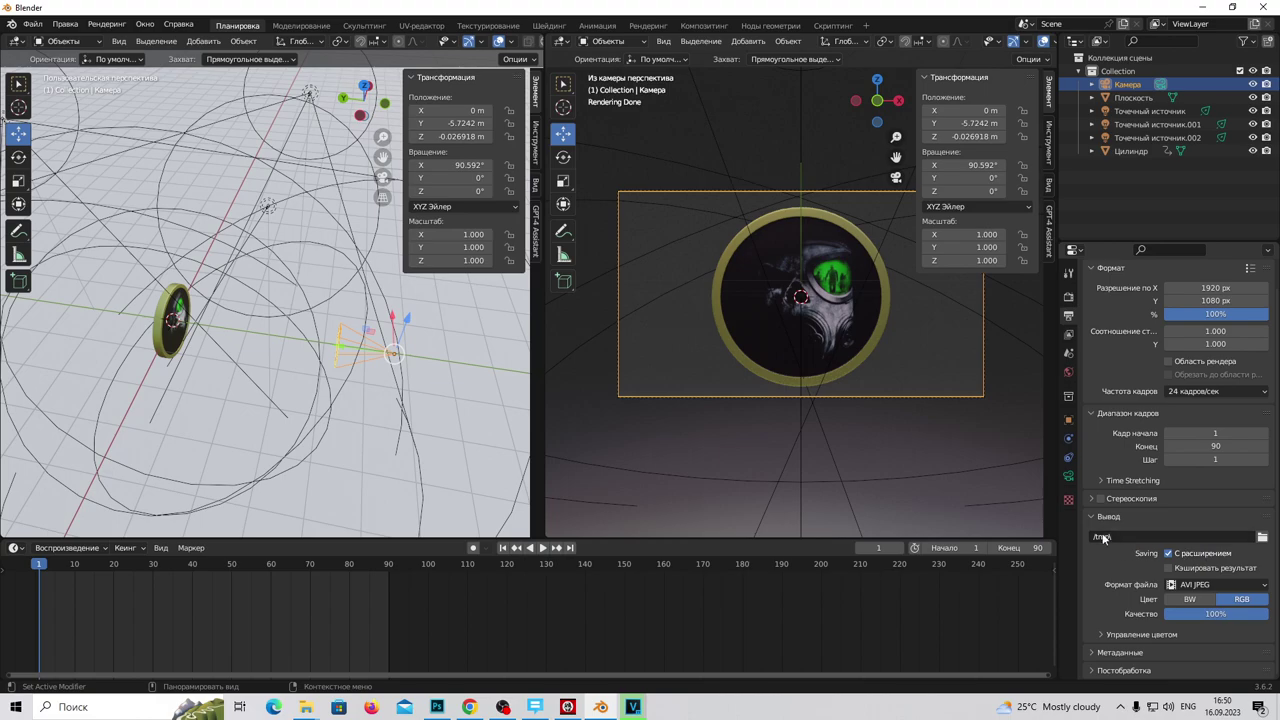
left_click(1263, 539)
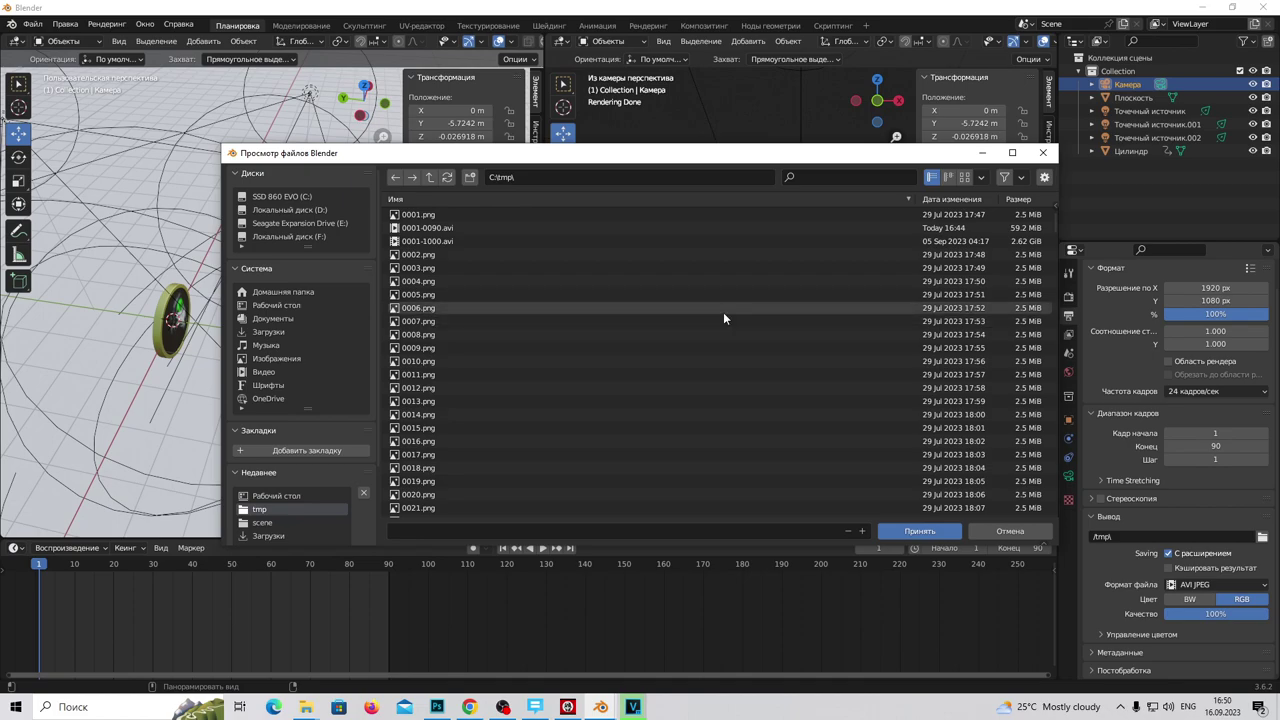
left_click(1016, 534)
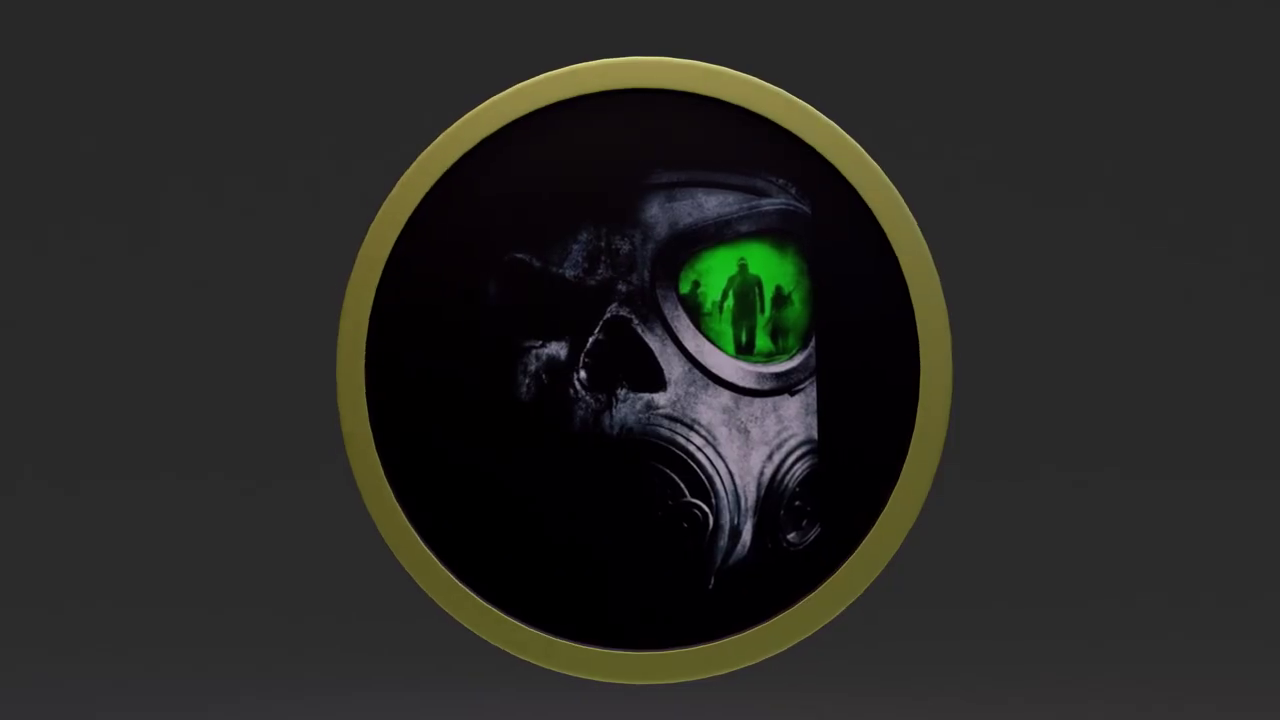